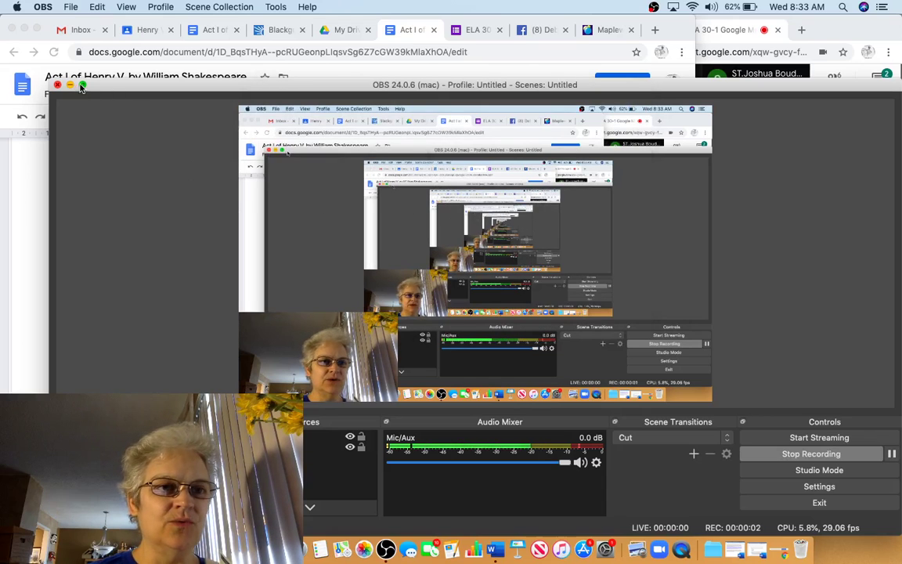
Minimize the OBS recording window to reveal the Act I of Henry V document.
left_click(70, 85)
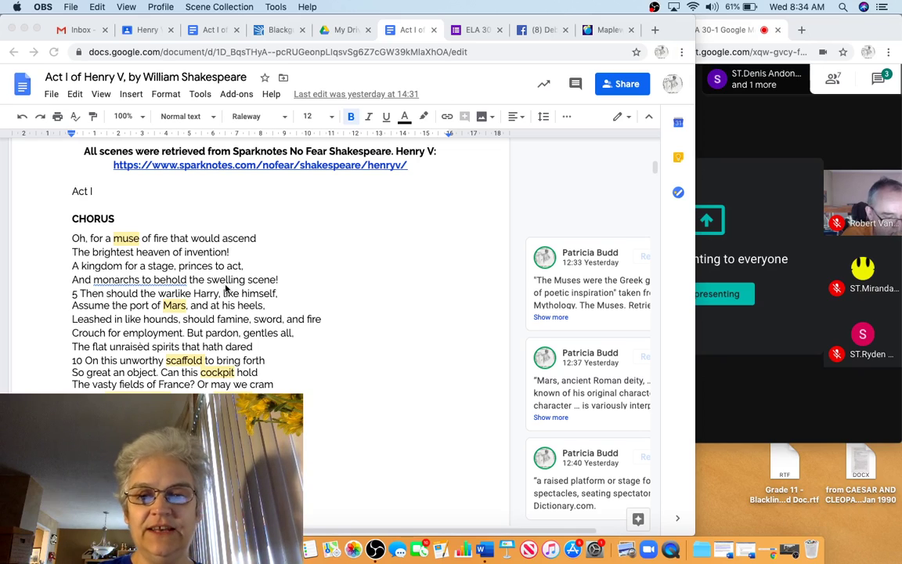
Retitle the document 'Act I of Henry V with notes, by William Shakespeare' and switch to the other Act I tab.
left_click(124, 241)
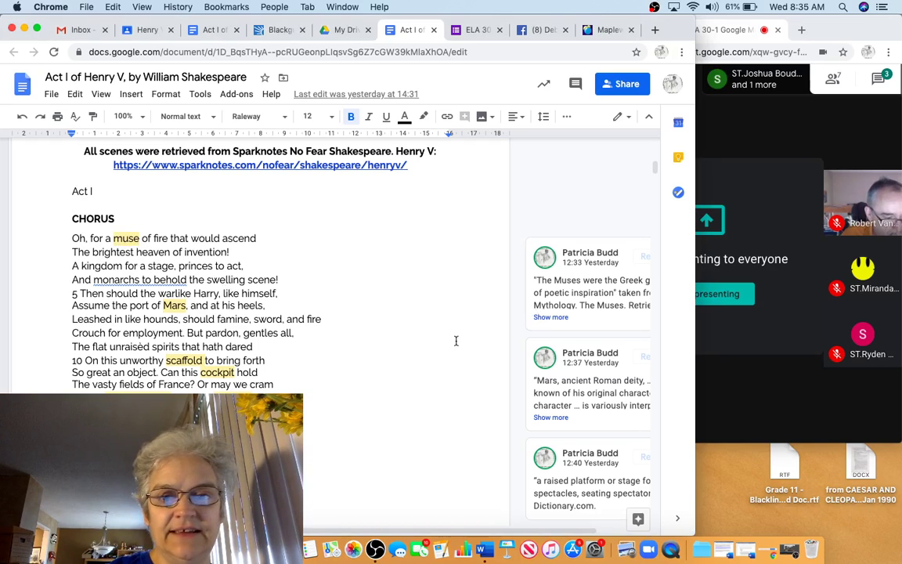
left_click(47, 79)
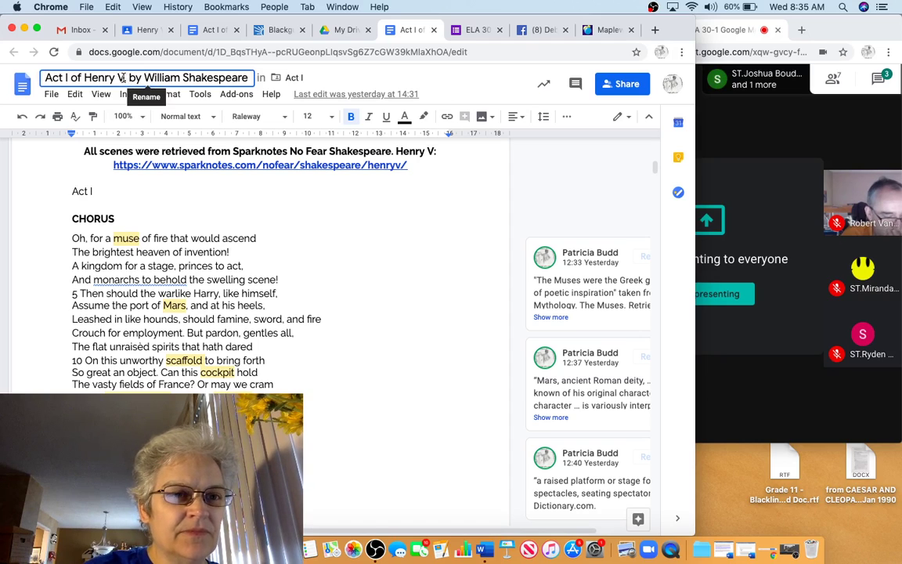
type("with notes,")
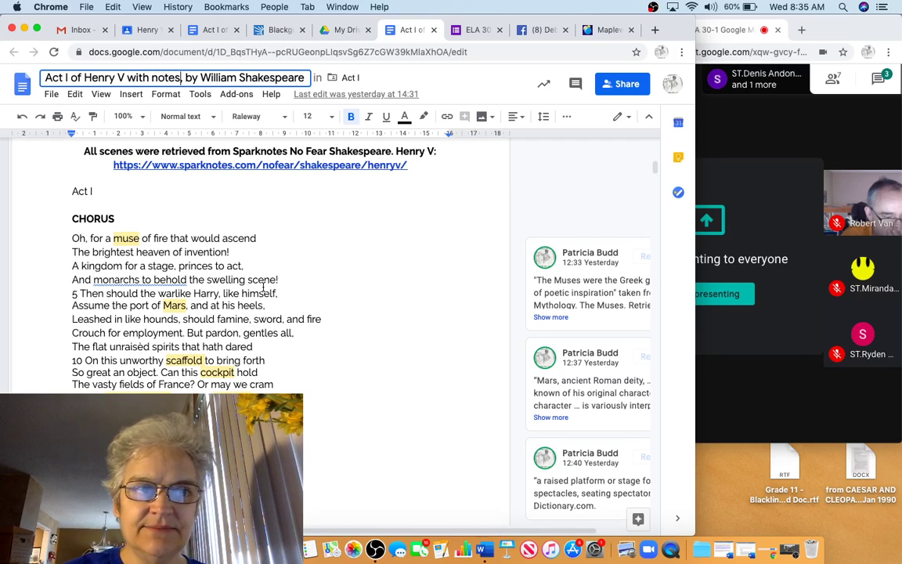
key("Return")
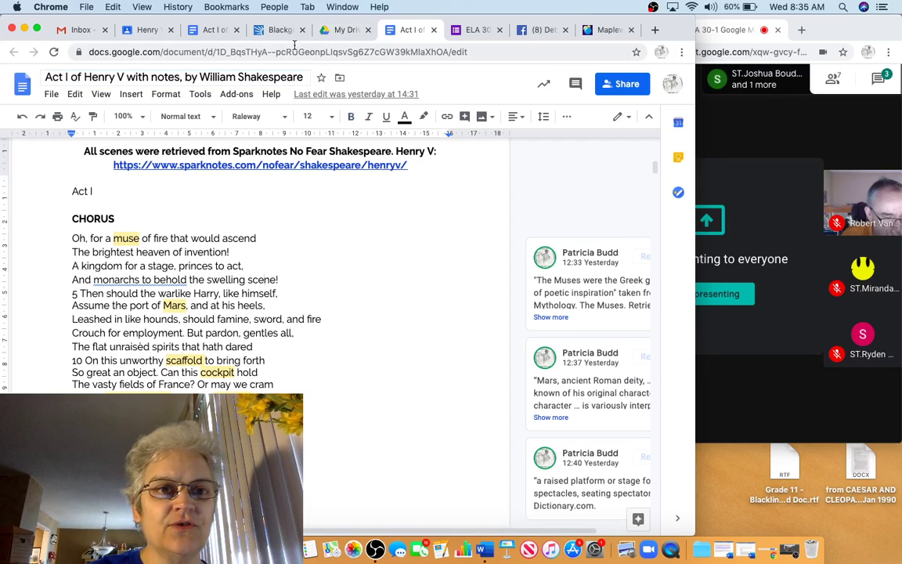
key("super+3")
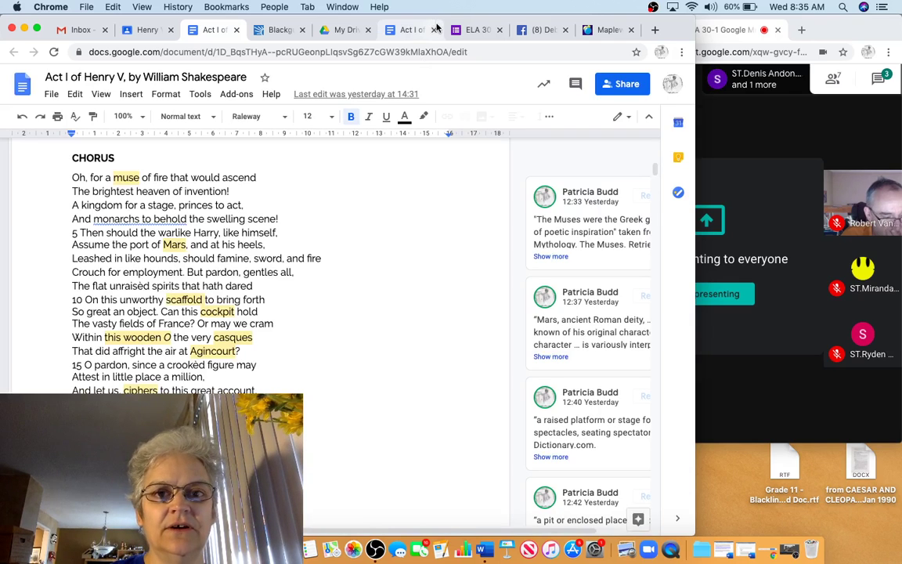
Close the duplicate Act I tab and scroll down to the four Scene ii questions.
left_click(433, 31)
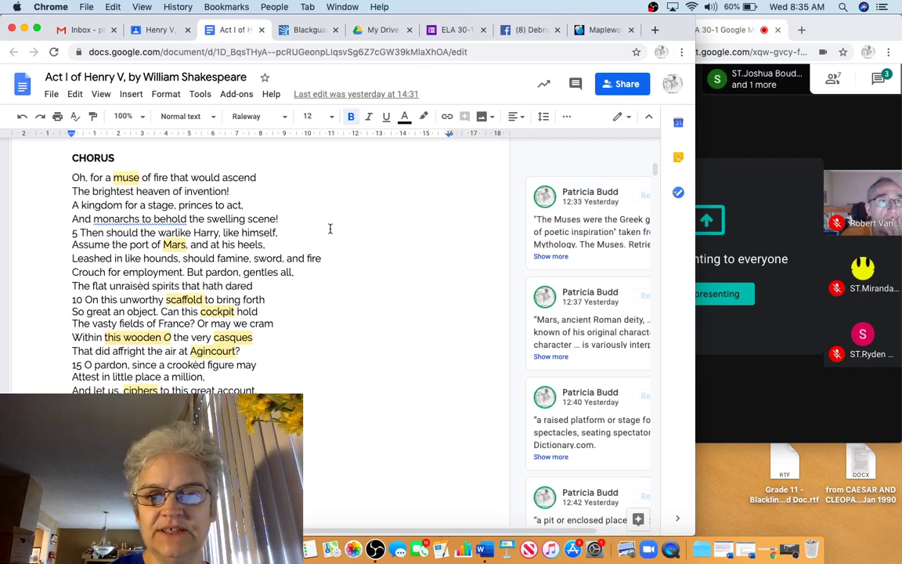
scroll(604, 235, "down", 1)
type("with notes")
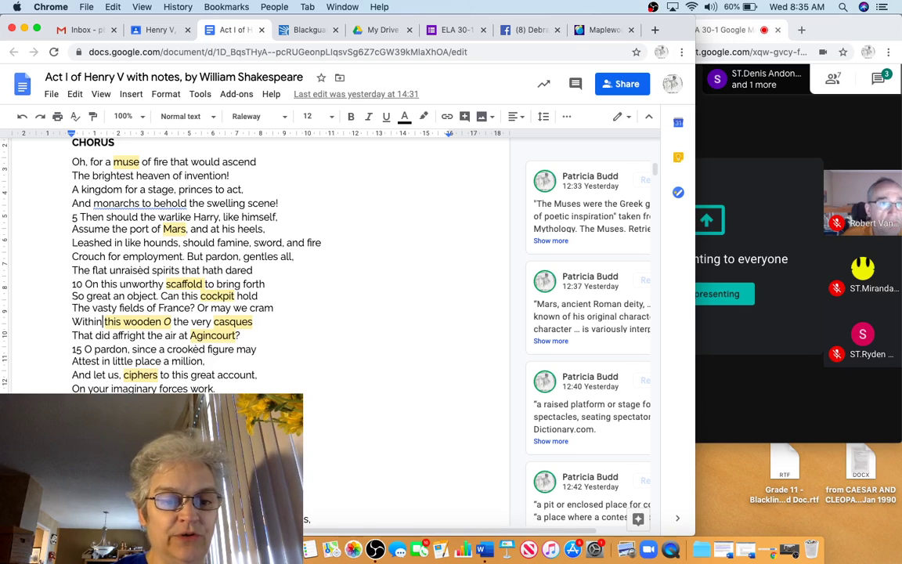
scroll(419, 436, "down", 5)
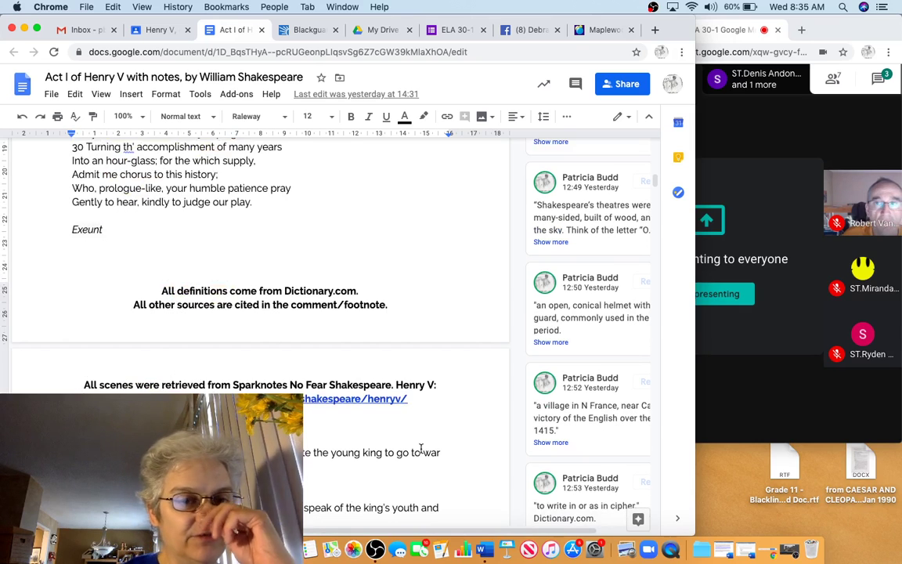
scroll(421, 448, "down", 10)
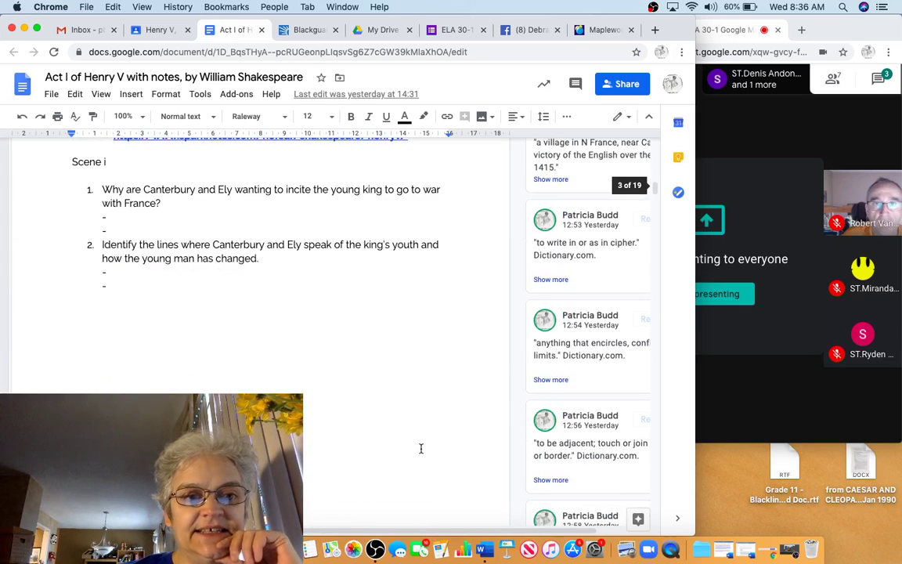
scroll(421, 448, "down", 10)
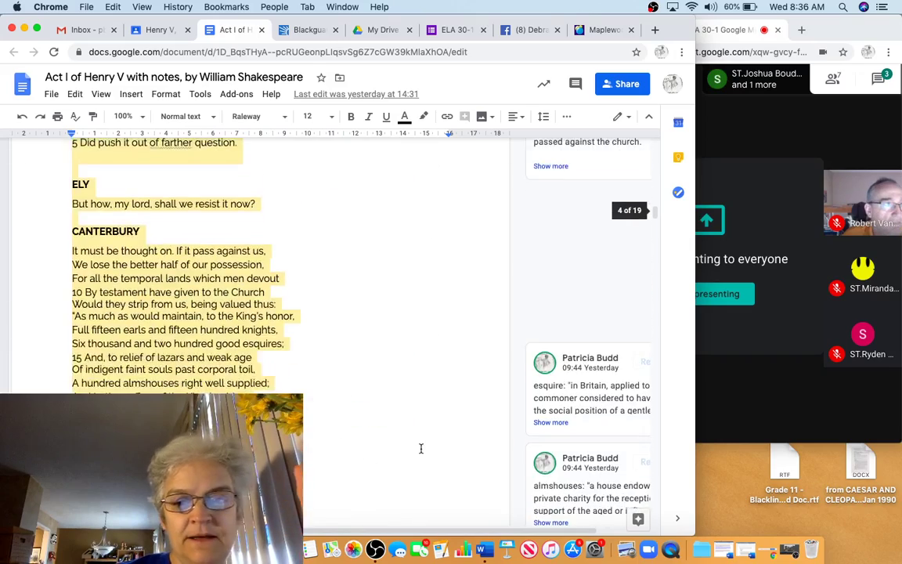
scroll(420, 448, "down", 15)
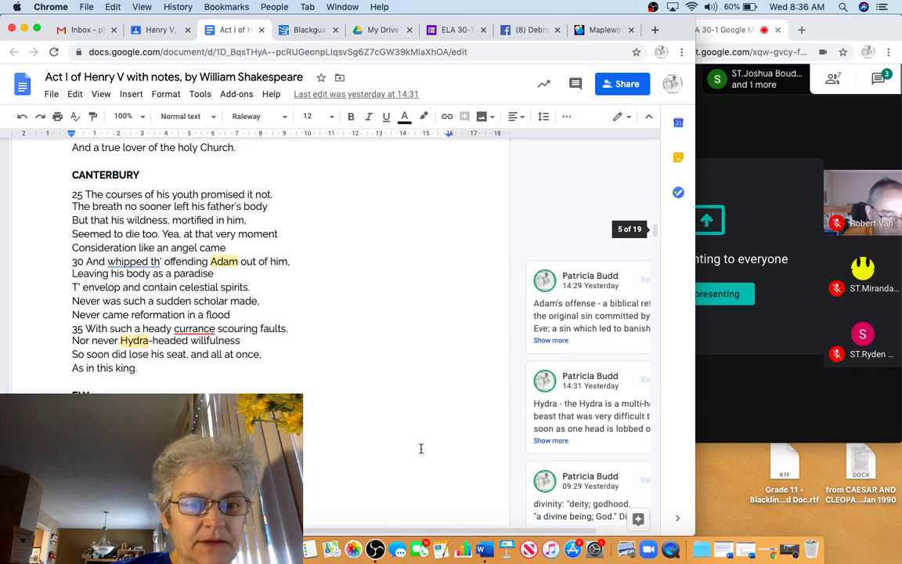
scroll(421, 448, "down", 2)
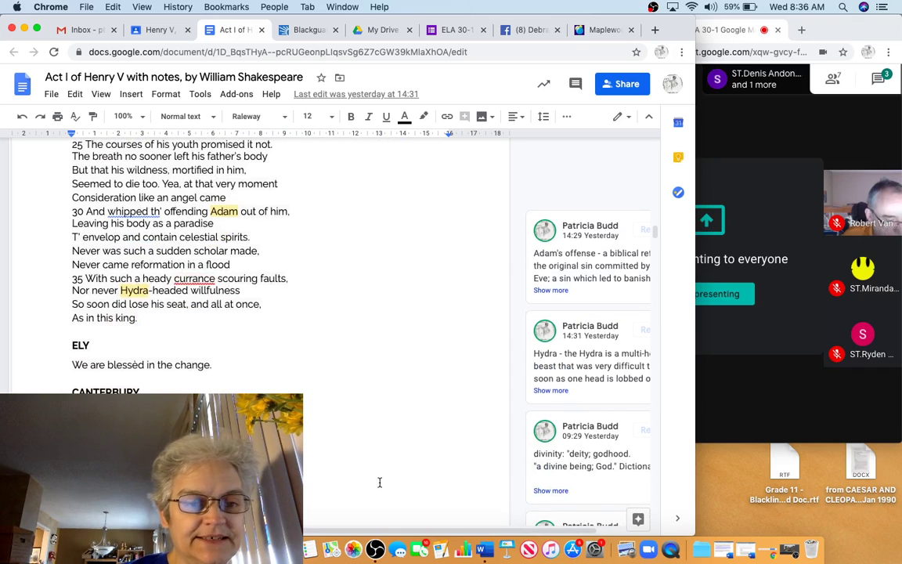
scroll(379, 482, "down", 1)
scroll(380, 482, "down", 15)
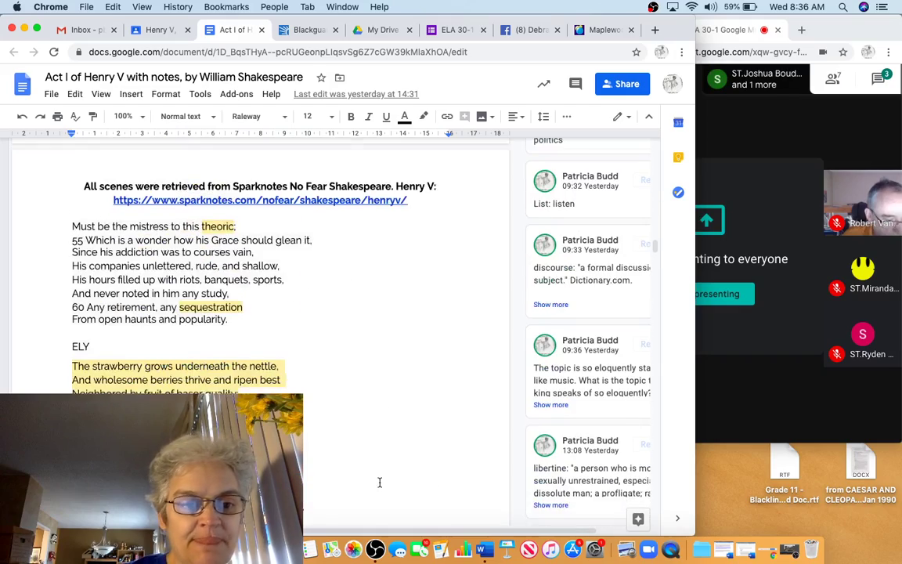
scroll(379, 483, "down", 15)
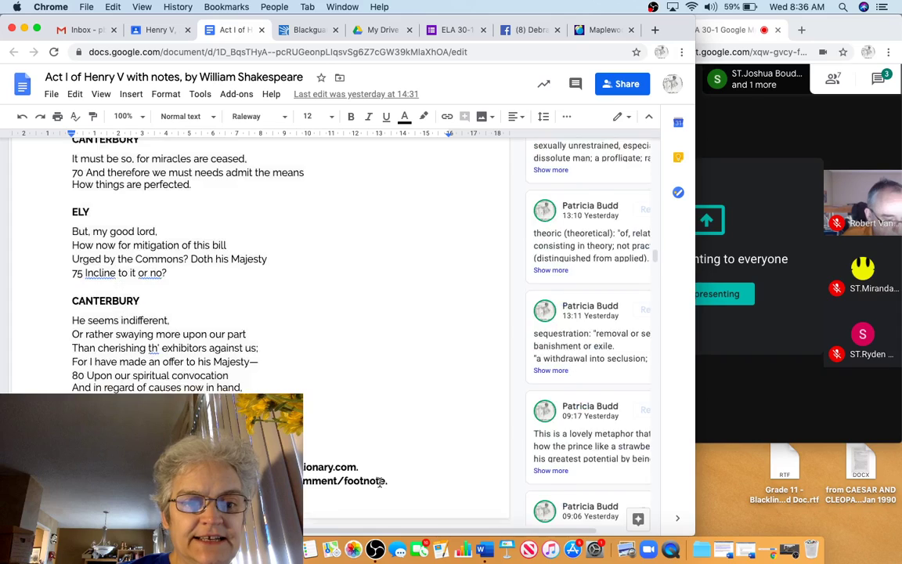
scroll(380, 483, "down", 15)
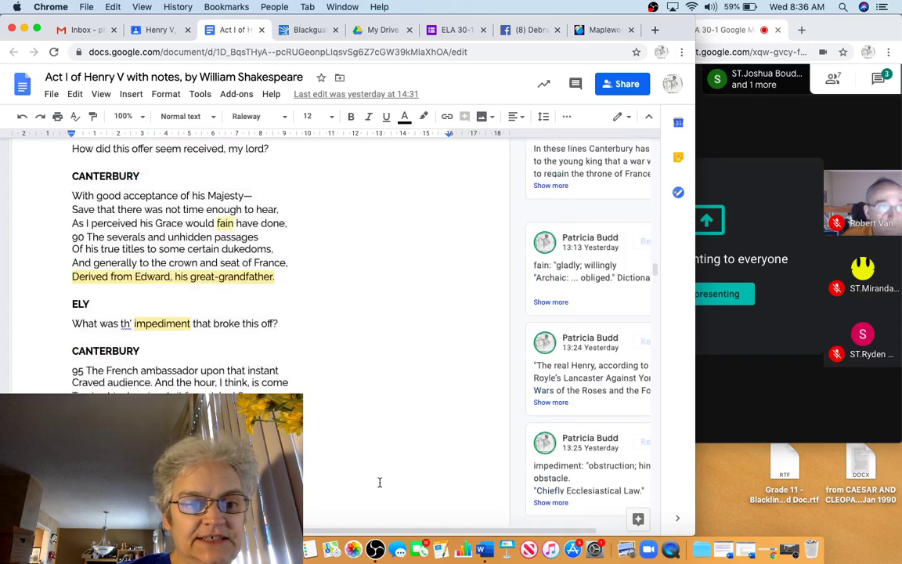
scroll(379, 483, "down", 15)
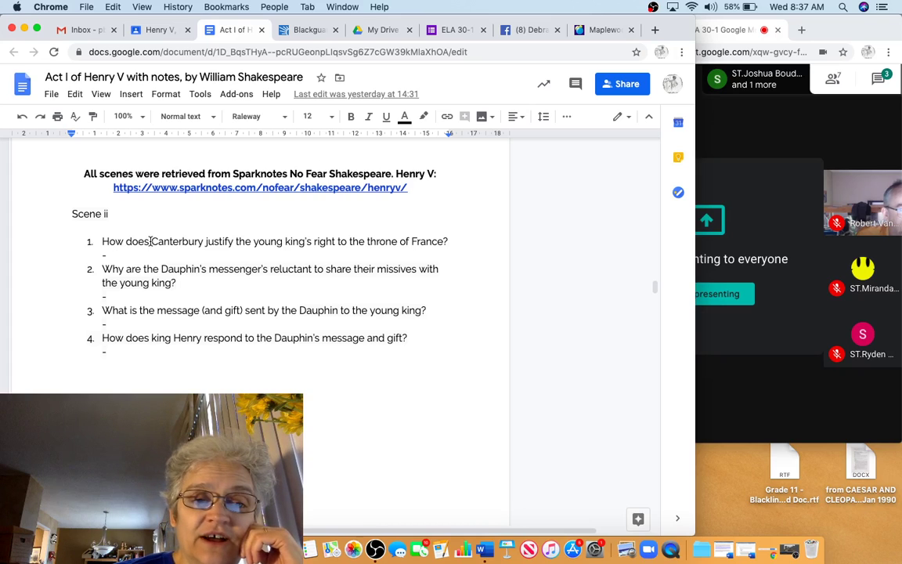
left_click_drag(151, 241, 233, 242)
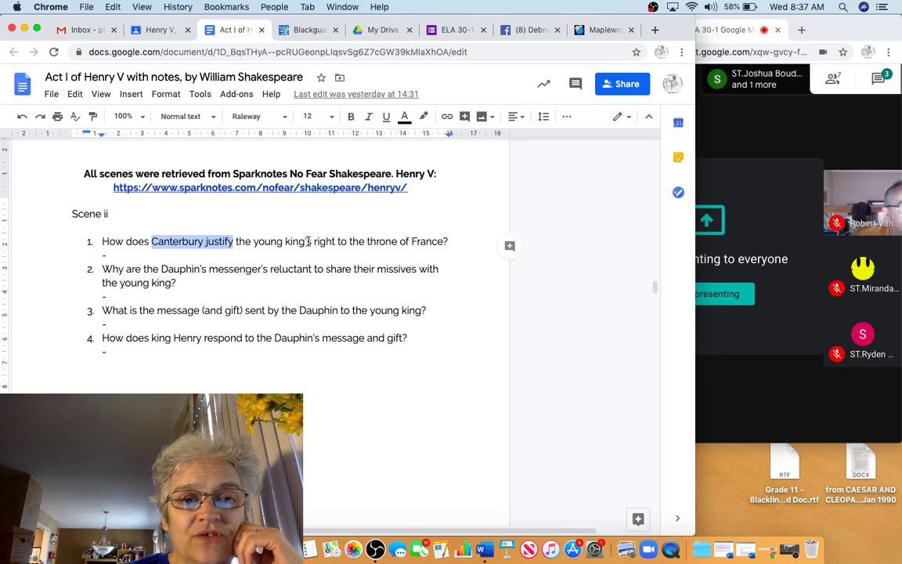
left_click(314, 242)
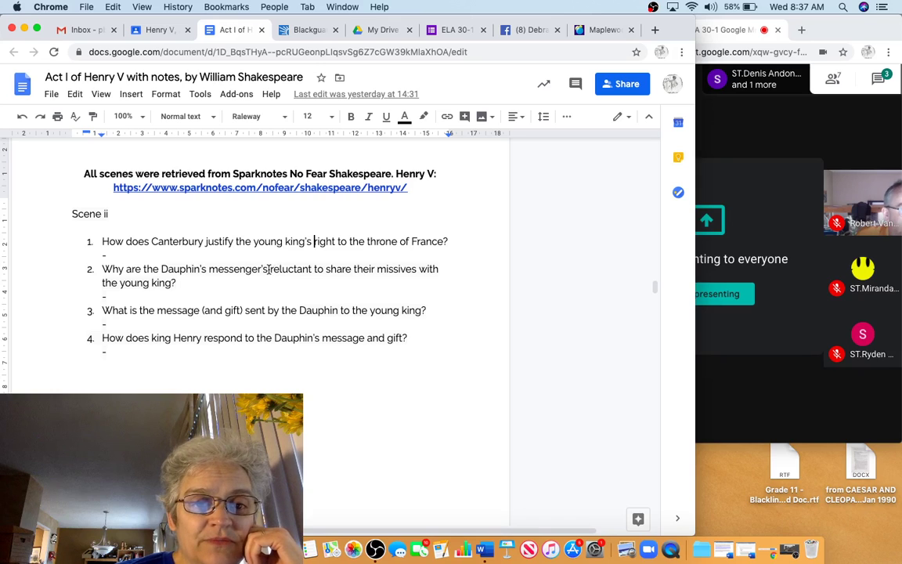
left_click_drag(268, 270, 412, 267)
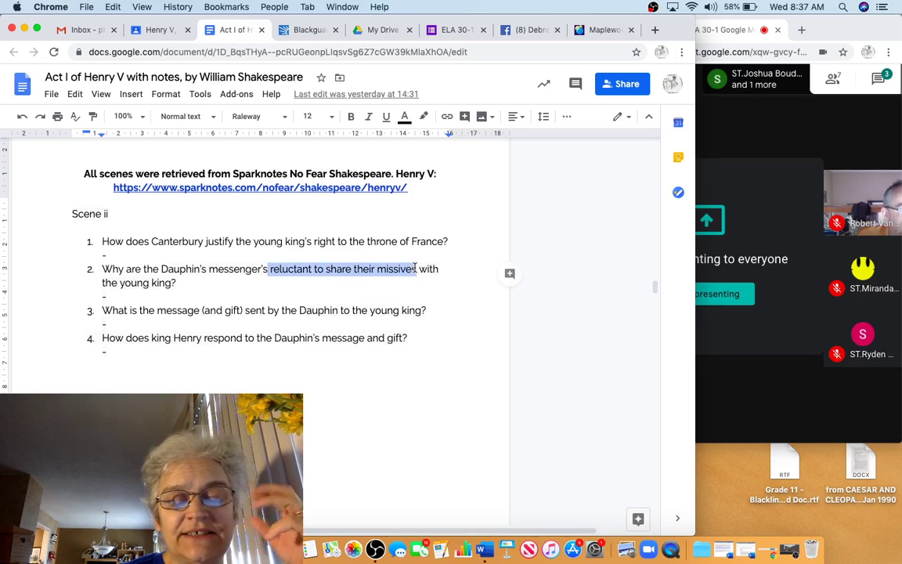
left_click(416, 269)
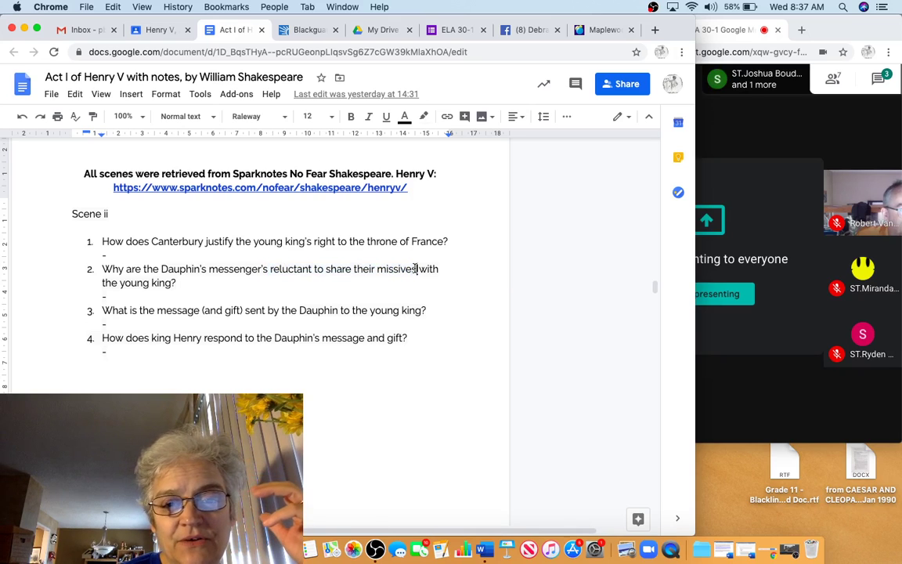
left_click_drag(416, 269, 376, 271)
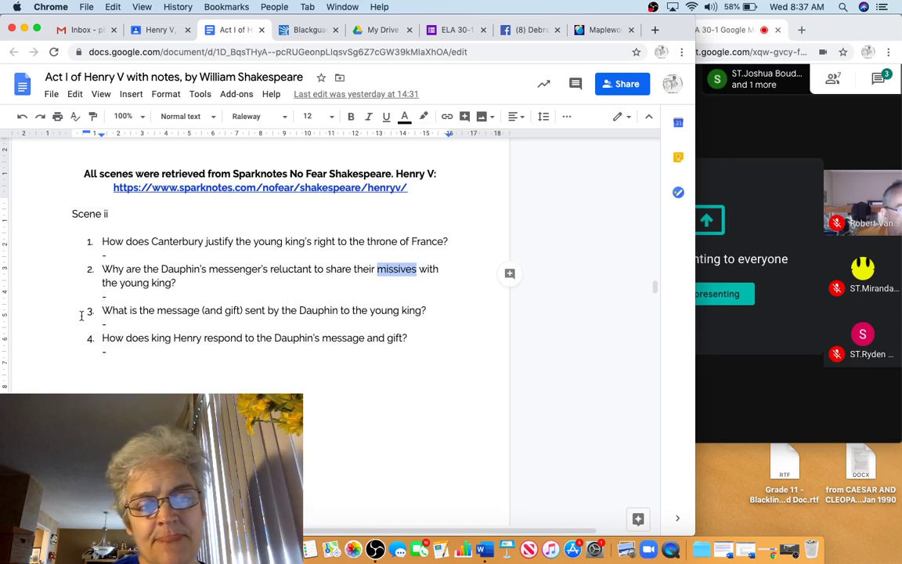
left_click(142, 312)
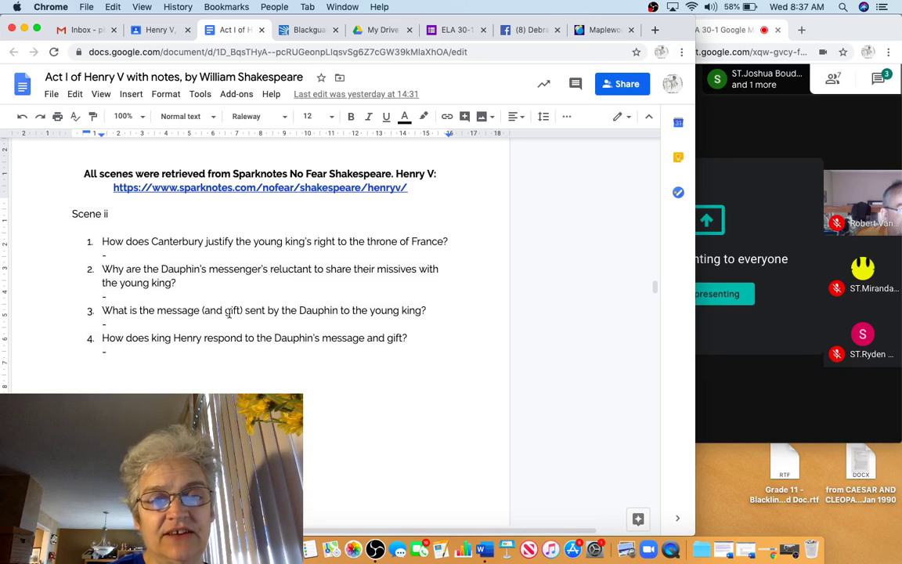
Append 'How does this reflect character traits of the young king's youth?' to question 3.
left_click(427, 310)
type("Ho")
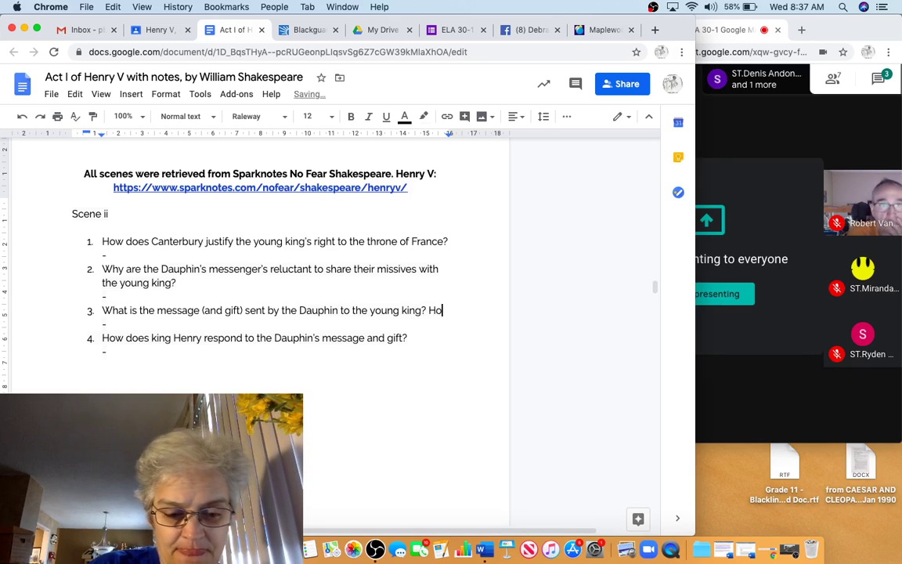
type("w does this ")
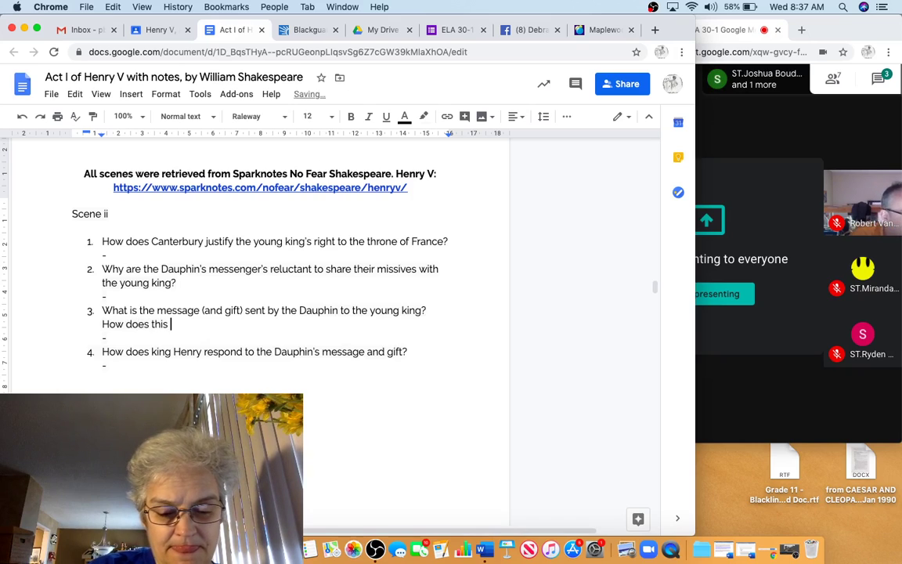
type("reflec")
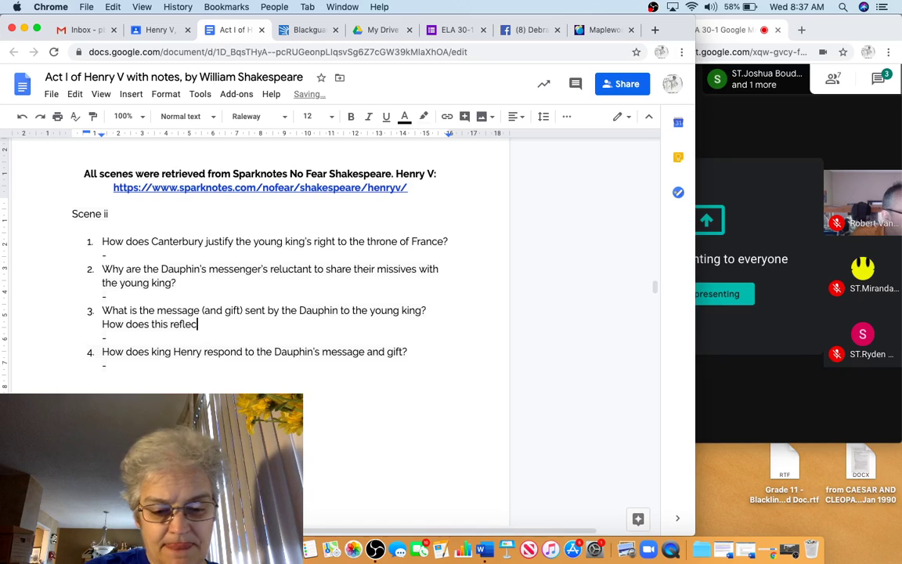
type("t character trait")
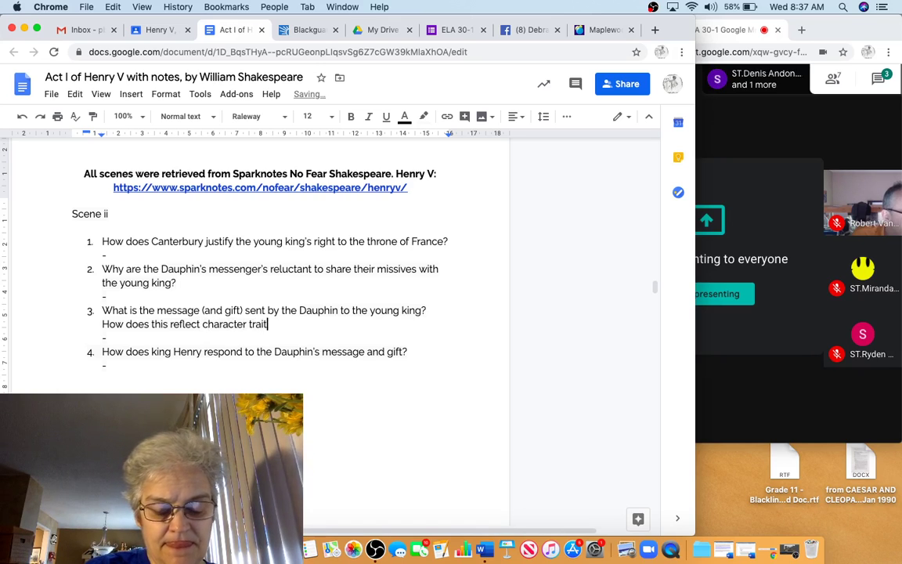
type("s of the youn")
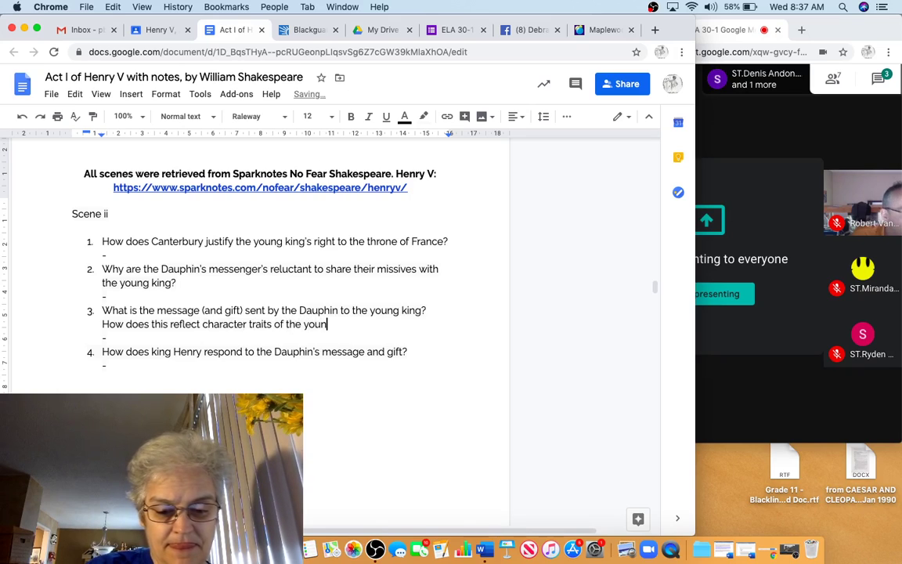
type("g king")
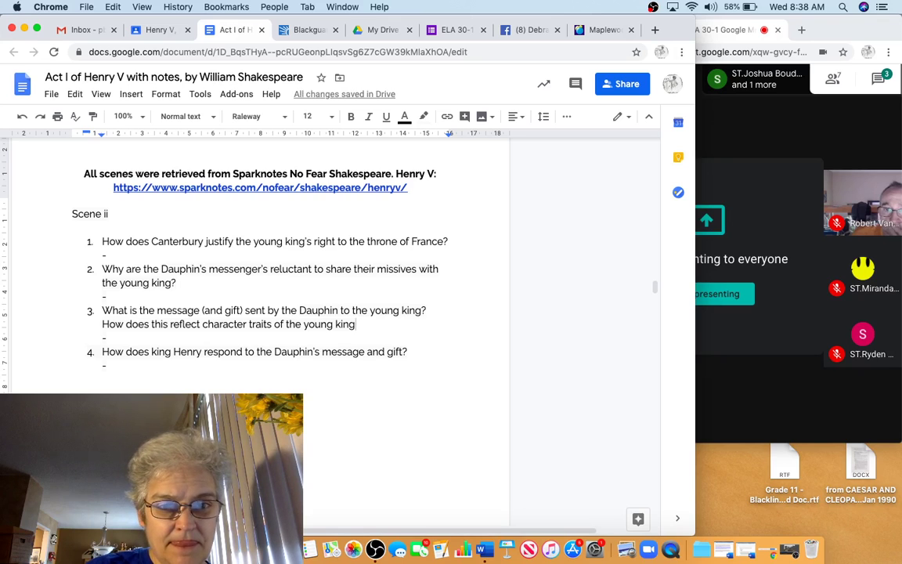
type("'s youth?")
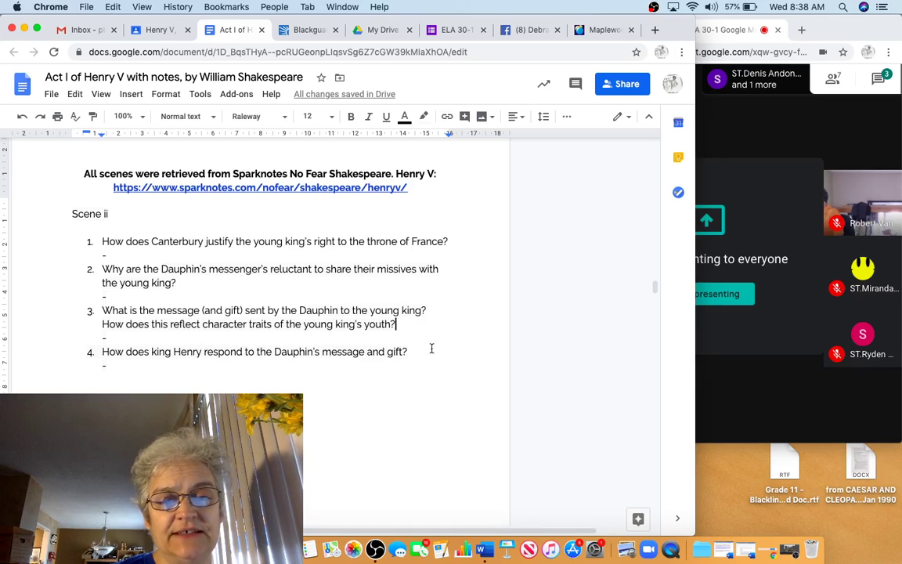
Highlight parts of question 1, including 'right to the throne of', while discussing it.
mouse_move(411, 351)
left_mouse_down()
mouse_move(226, 313)
mouse_move(133, 267)
mouse_move(162, 269)
left_mouse_up()
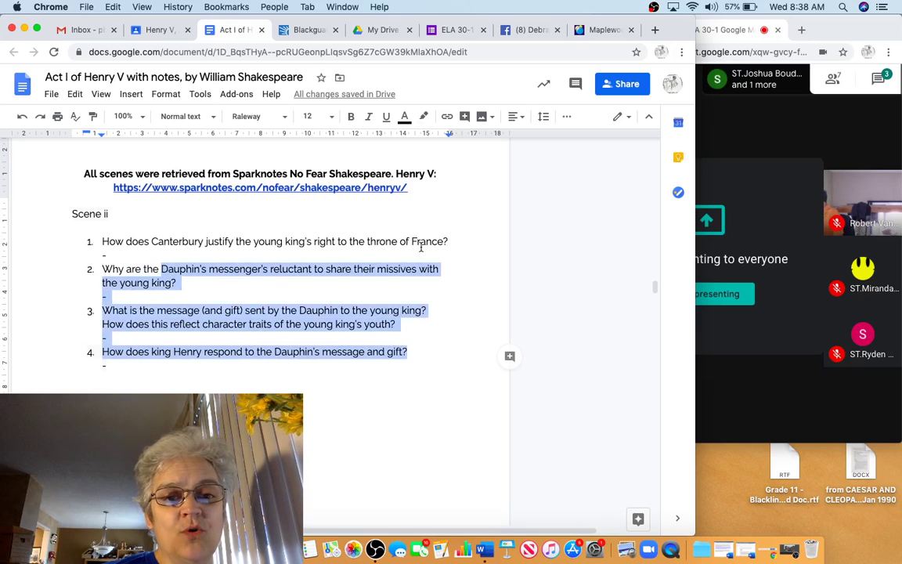
left_click_drag(446, 242, 337, 242)
left_click_drag(169, 250, 155, 244)
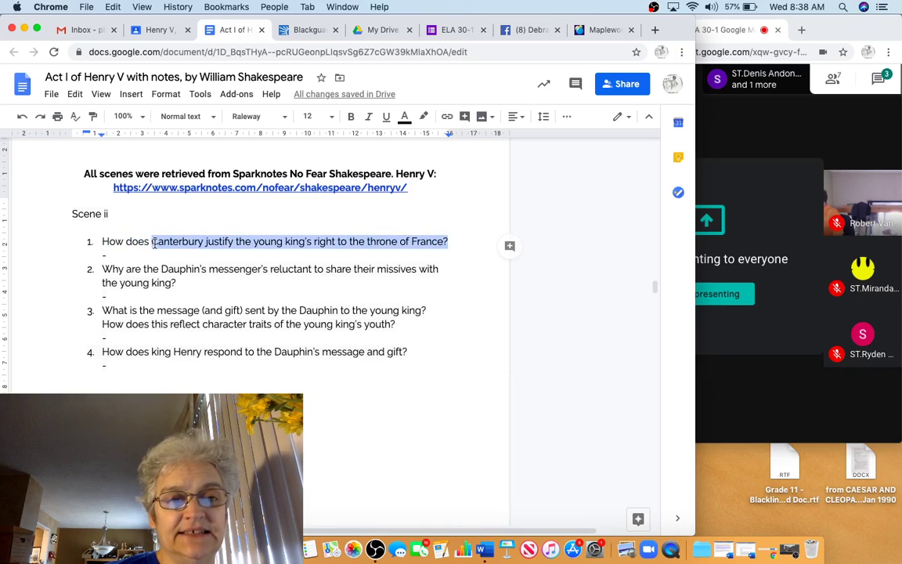
left_click(297, 243)
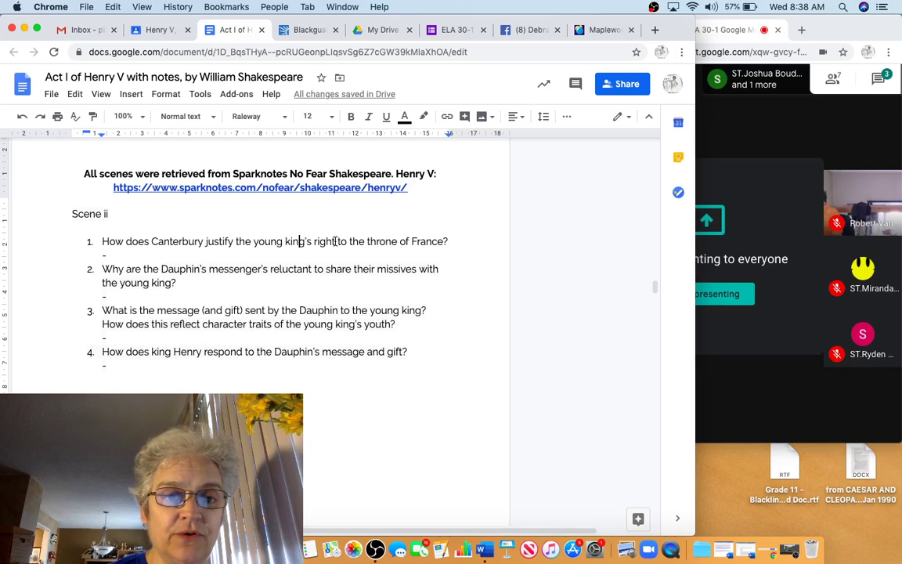
left_click_drag(313, 243, 405, 247)
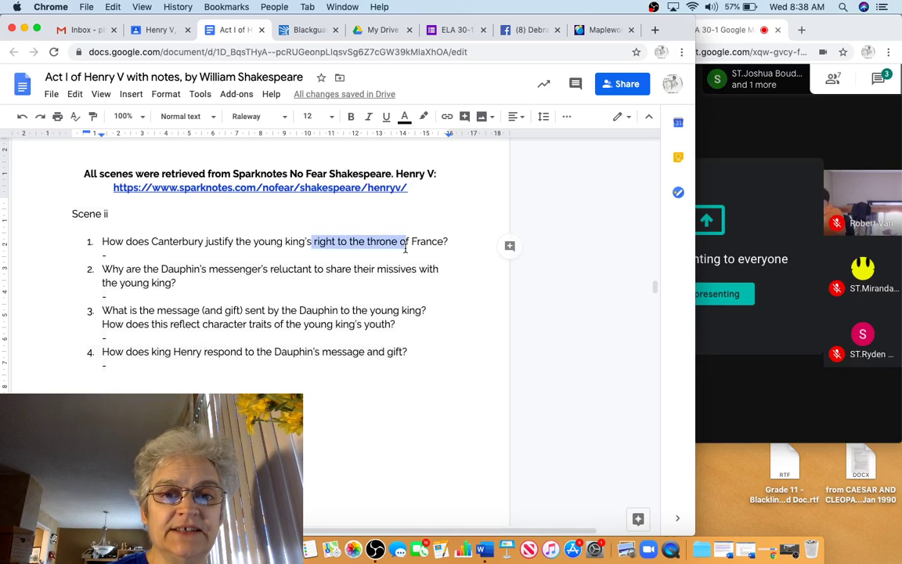
left_click(416, 295)
Scroll past the questions to the Scene ii script opening with King Henry's entrance.
left_click(398, 324)
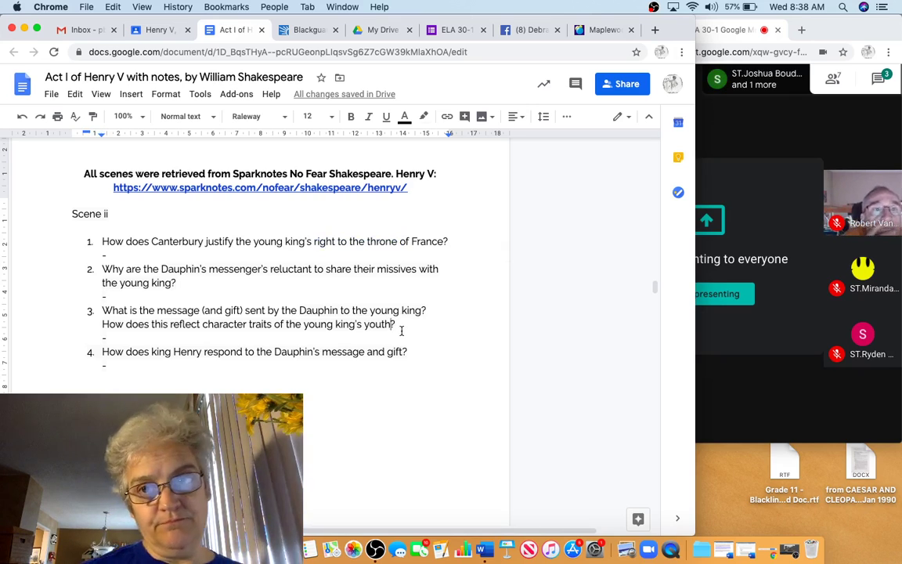
scroll(423, 373, "down", 5)
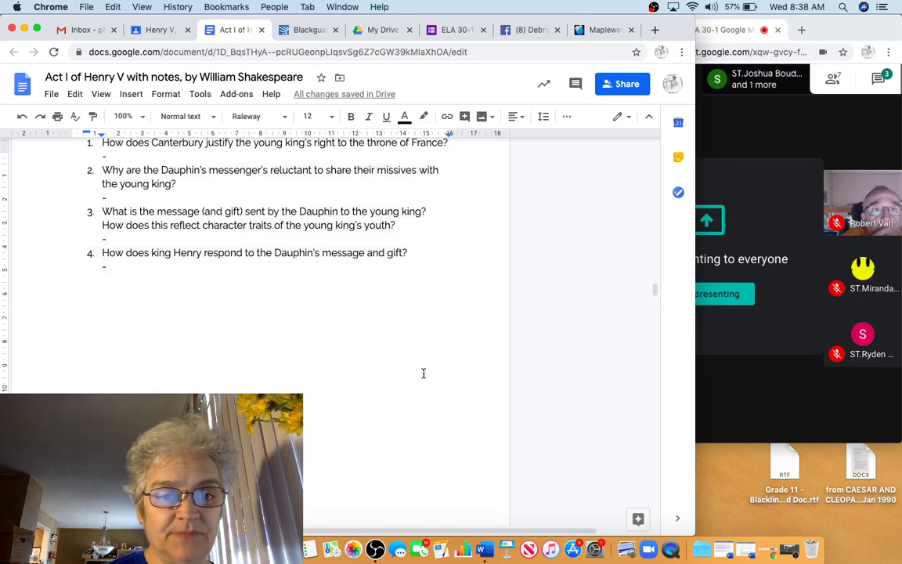
scroll(423, 373, "down", 10)
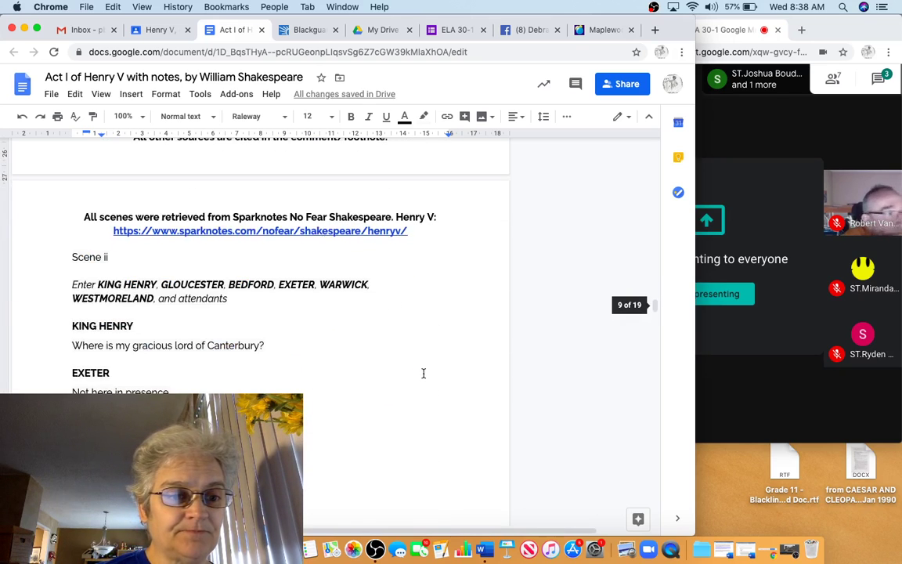
scroll(423, 373, "down", 3)
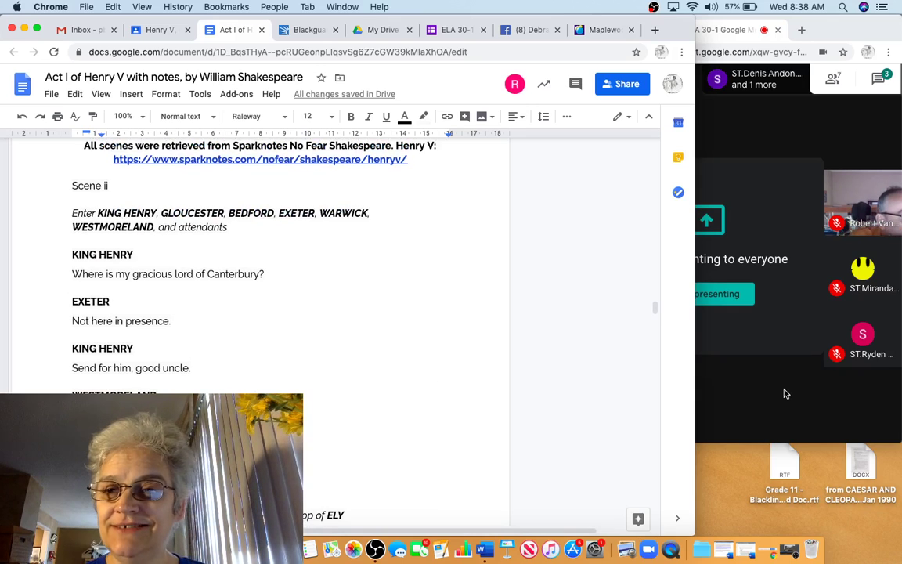
Bring the Google Meet window forward and show its participant list.
left_click(878, 78)
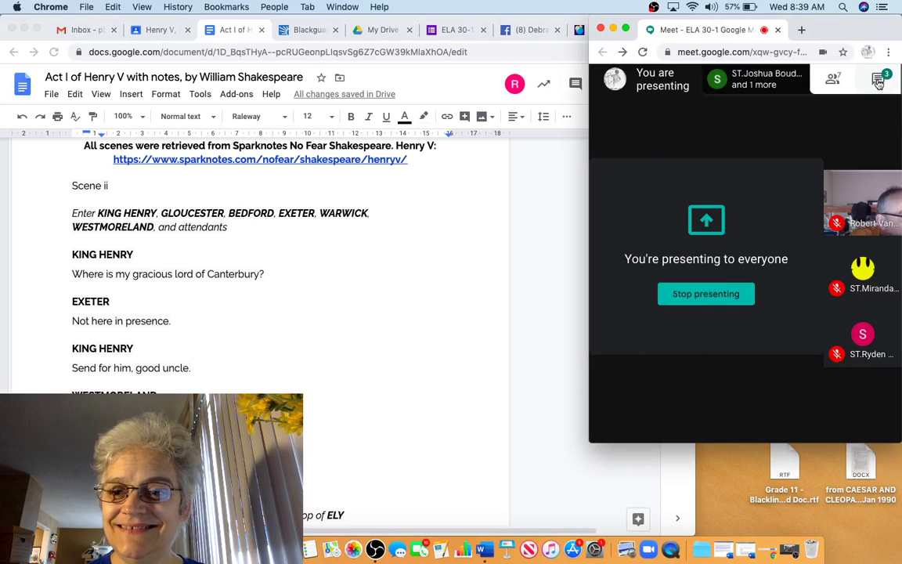
left_click(878, 80)
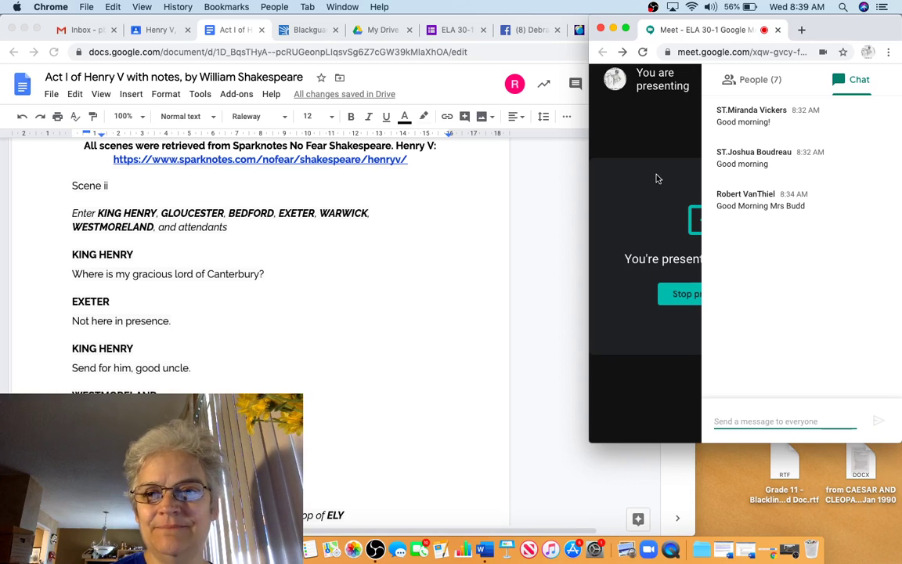
mouse_move(658, 179)
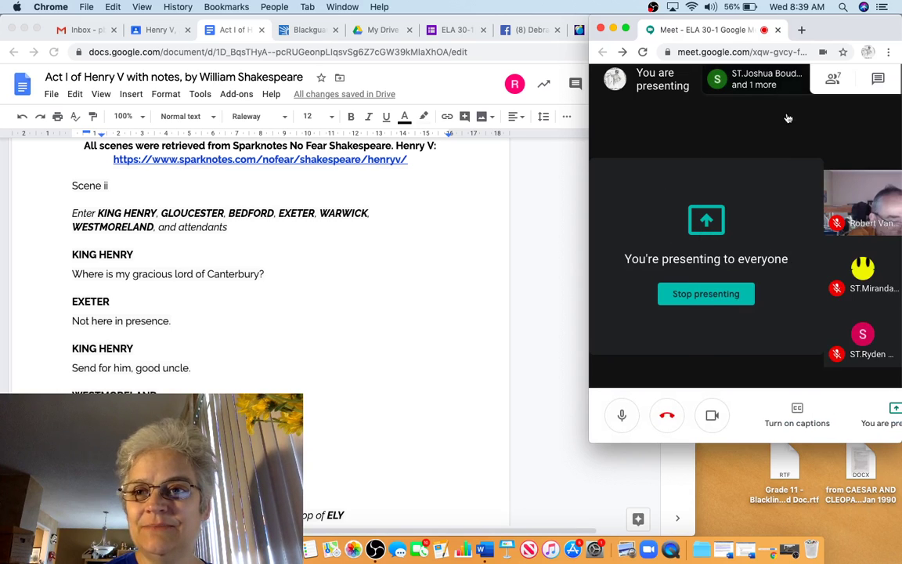
left_click(833, 79)
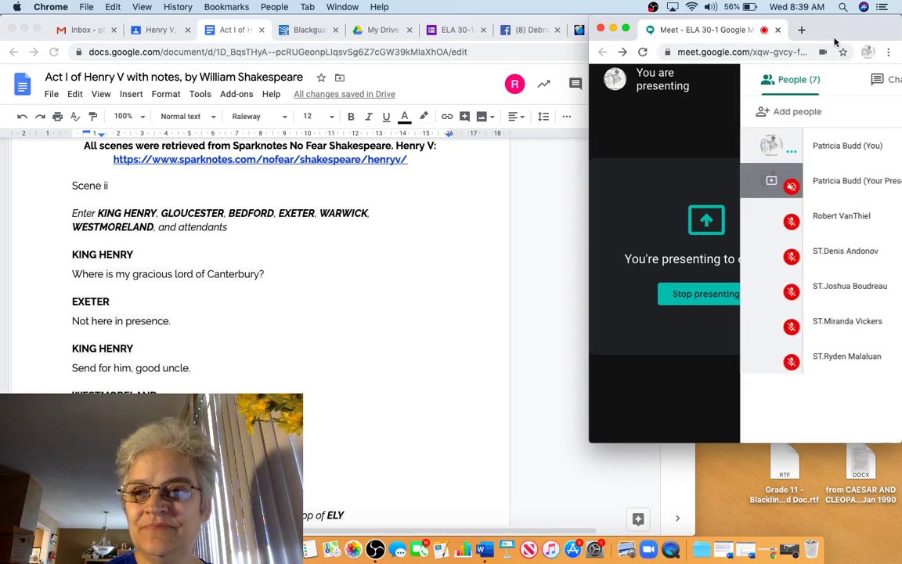
Screenshot the seven-person participant list with Cmd+Shift+4, then return to the Meet chat.
left_click_drag(852, 32, 822, 30)
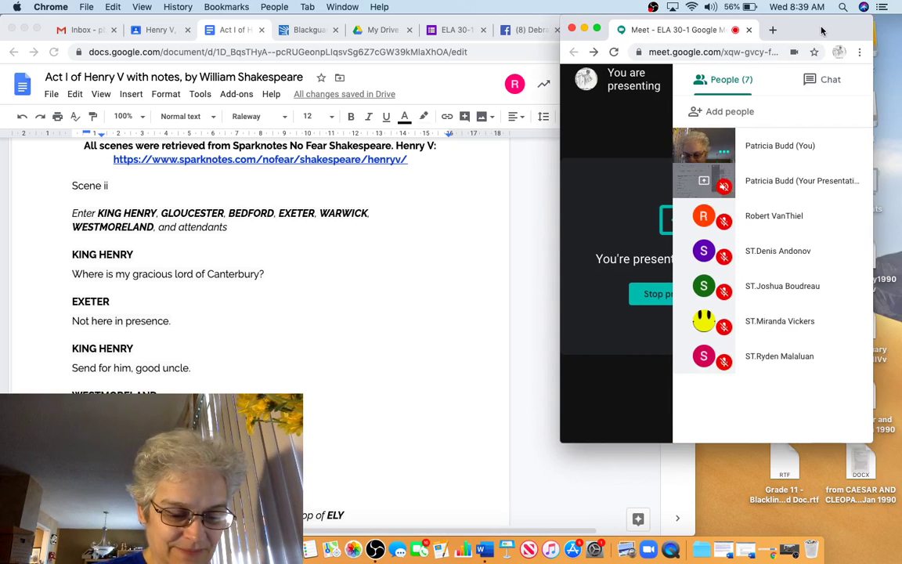
key("super+shift+4")
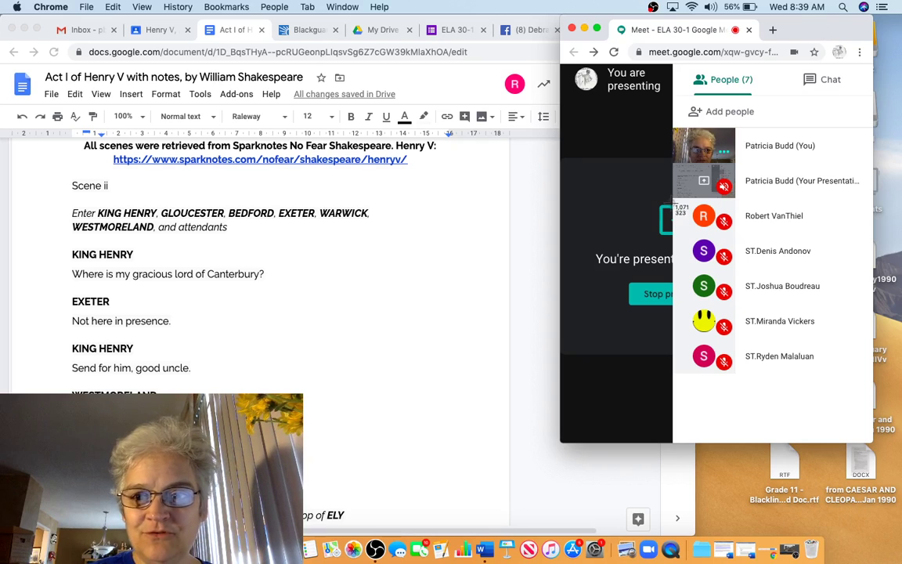
mouse_move(674, 199)
left_mouse_down()
mouse_move(729, 235)
mouse_move(846, 362)
mouse_move(857, 388)
left_mouse_up()
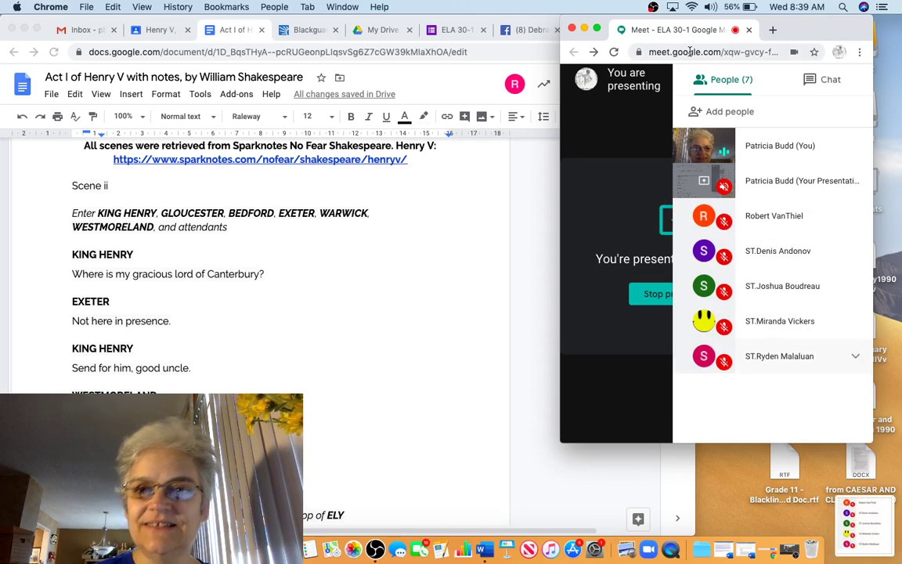
left_click(810, 82)
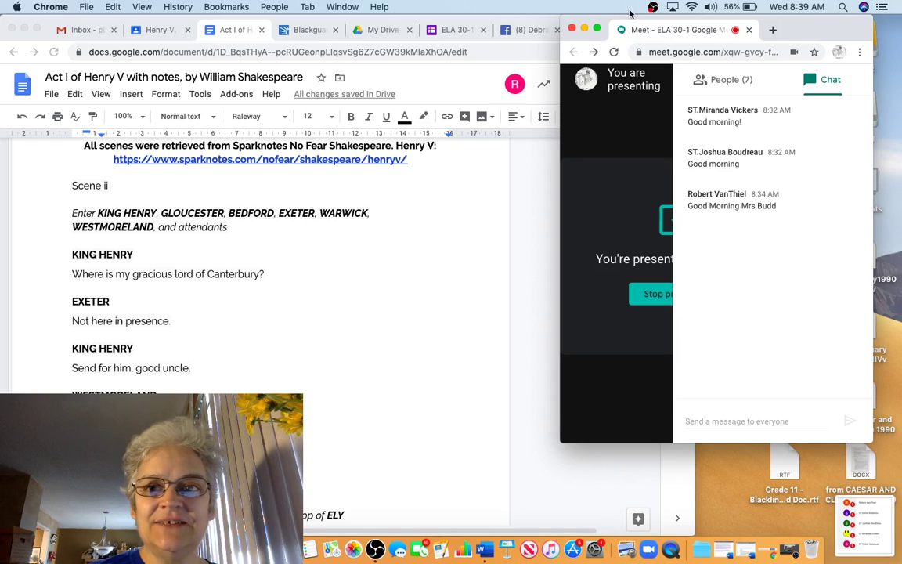
mouse_move(608, 22)
left_mouse_down()
mouse_move(664, 13)
mouse_move(648, 12)
left_mouse_up()
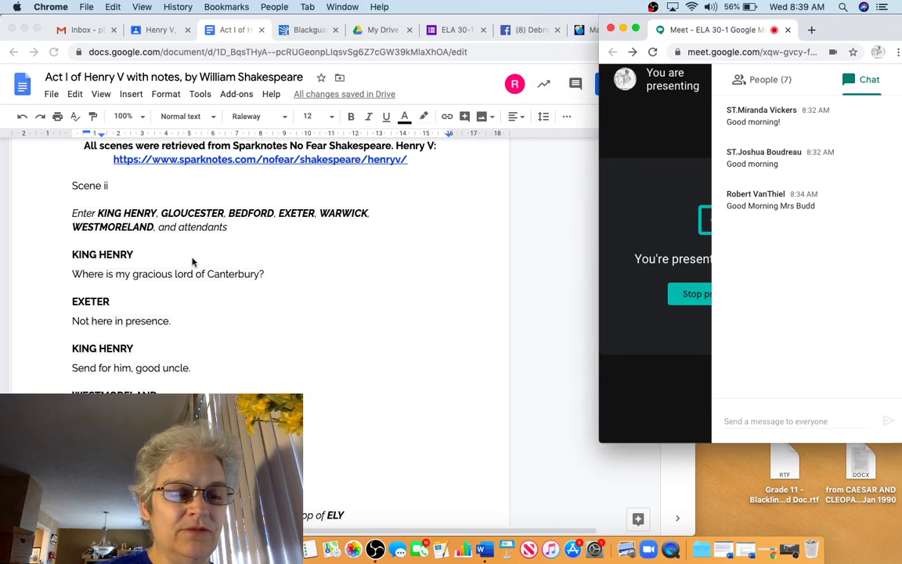
Select question 1, about Canterbury justifying the young king's claim to France.
scroll(193, 262, "up", 1)
scroll(192, 262, "up", 15)
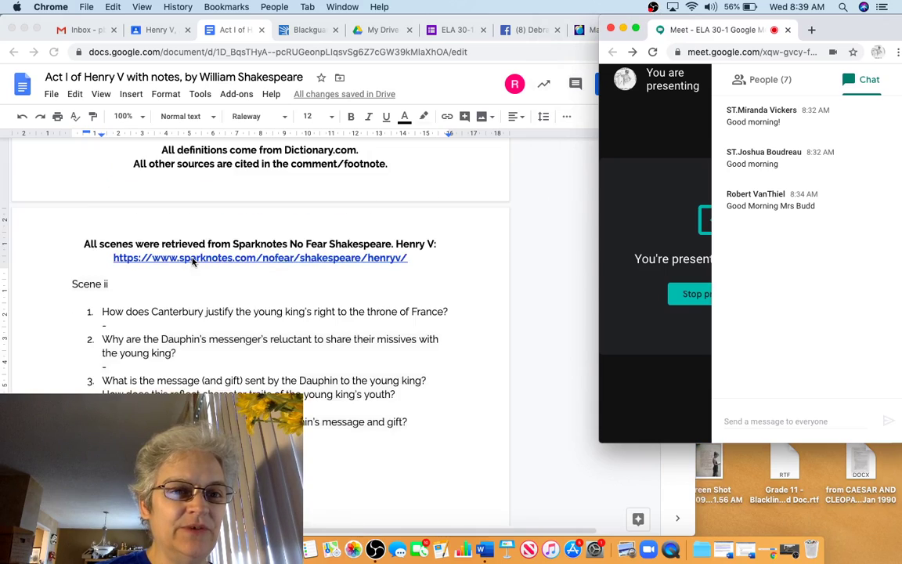
scroll(193, 262, "down", 10)
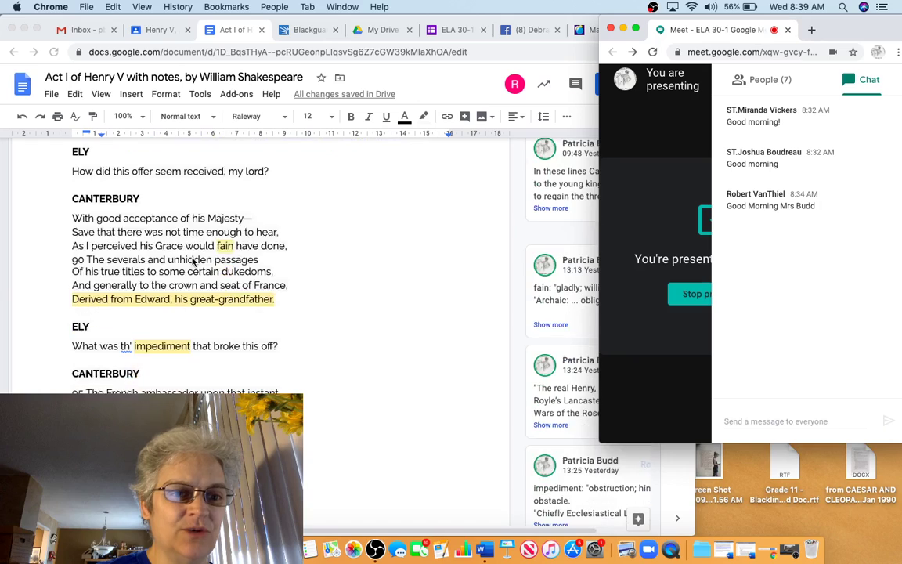
scroll(192, 262, "up", 5)
scroll(193, 262, "down", 10)
scroll(193, 262, "down", 5)
scroll(191, 260, "up", 2)
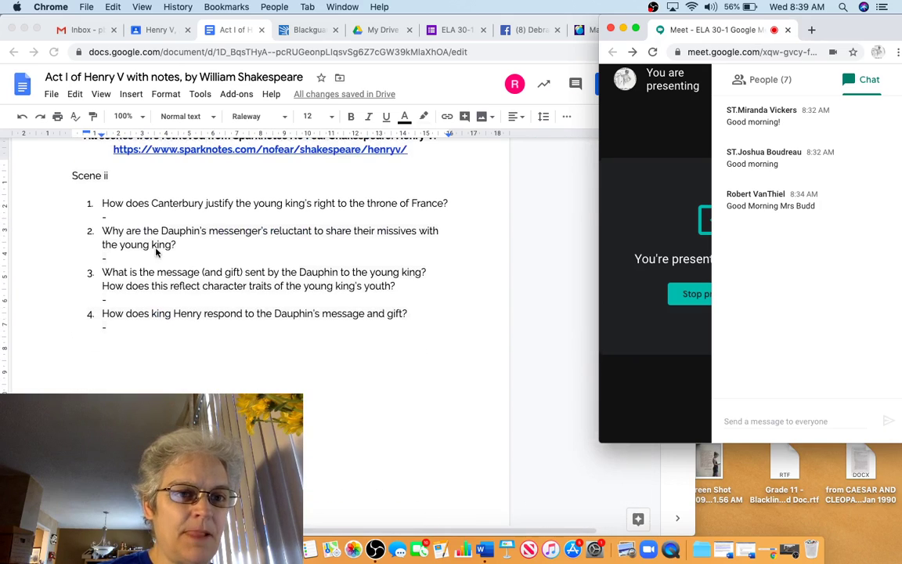
left_click(104, 205)
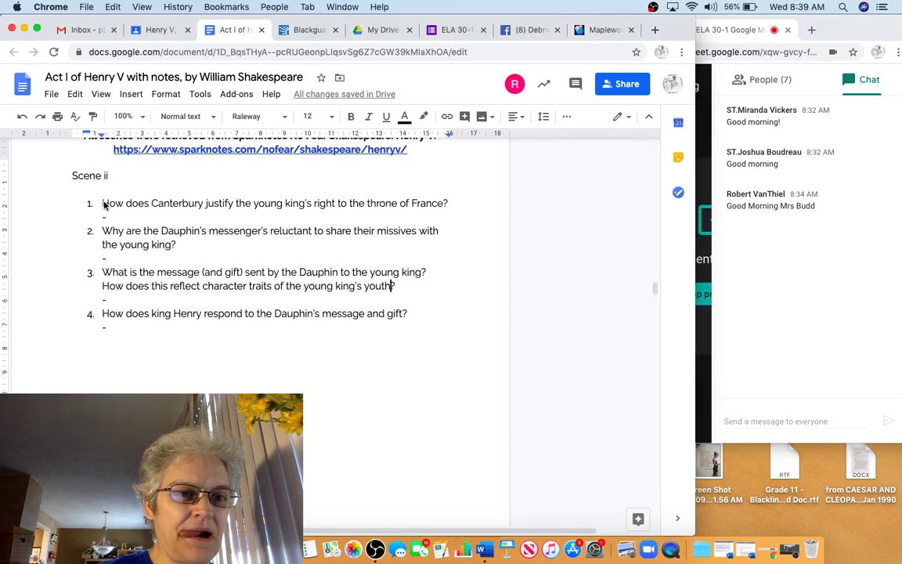
triple_click(177, 205)
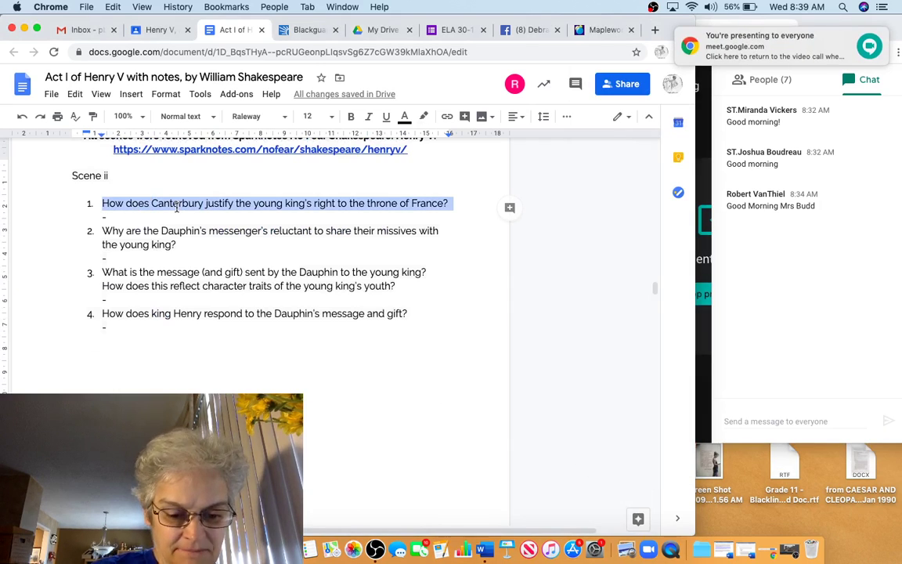
Paste question 1 into the Google Meet chat and send it.
left_click(763, 421)
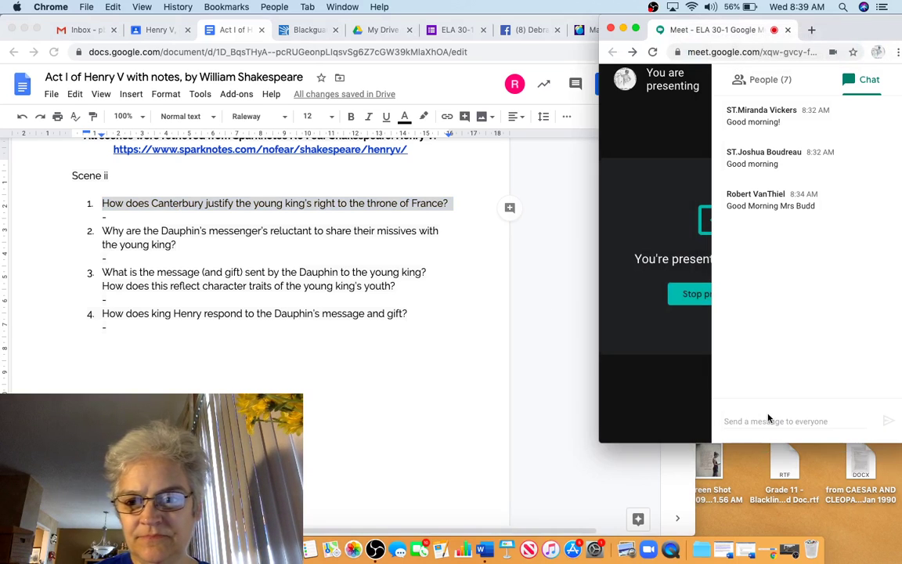
type("How does Canterbury justify the young king’s right to the throne of France?")
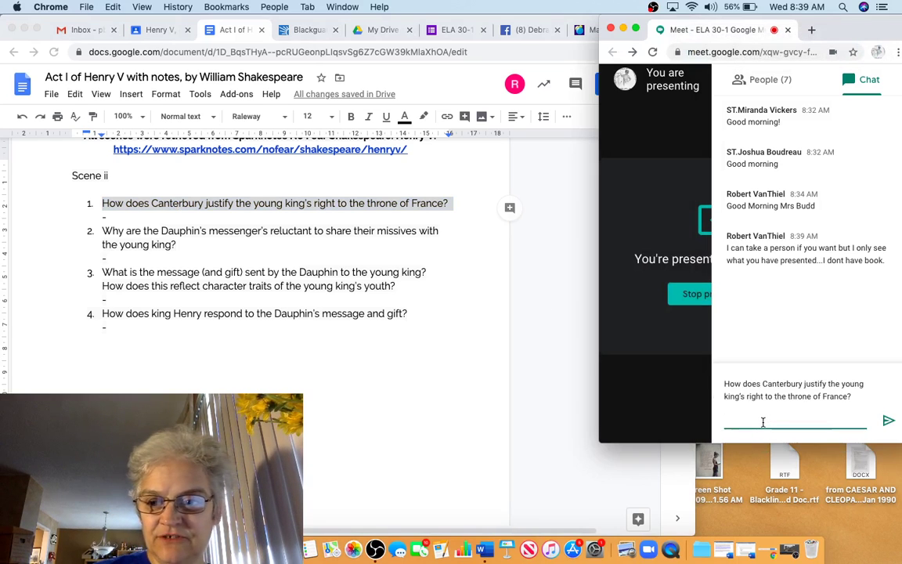
key("Return")
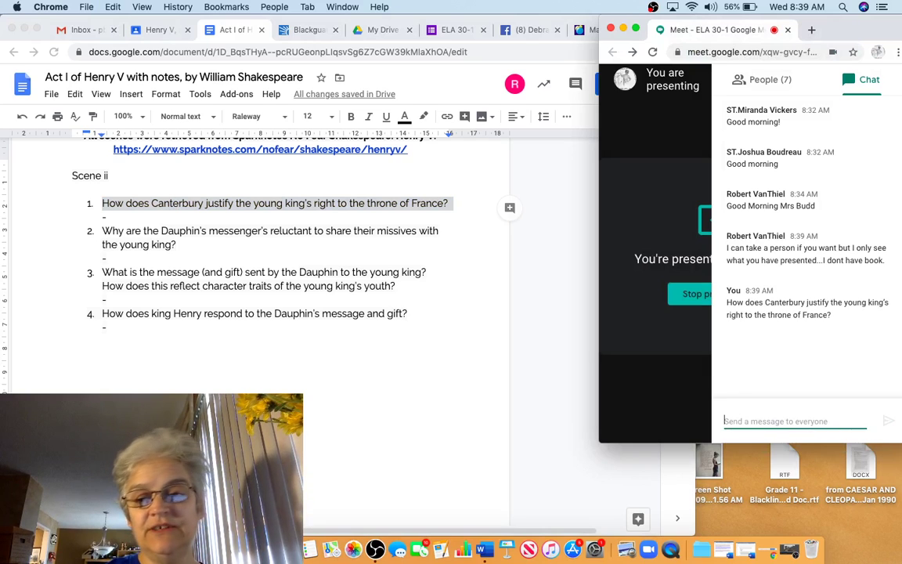
left_click(440, 420)
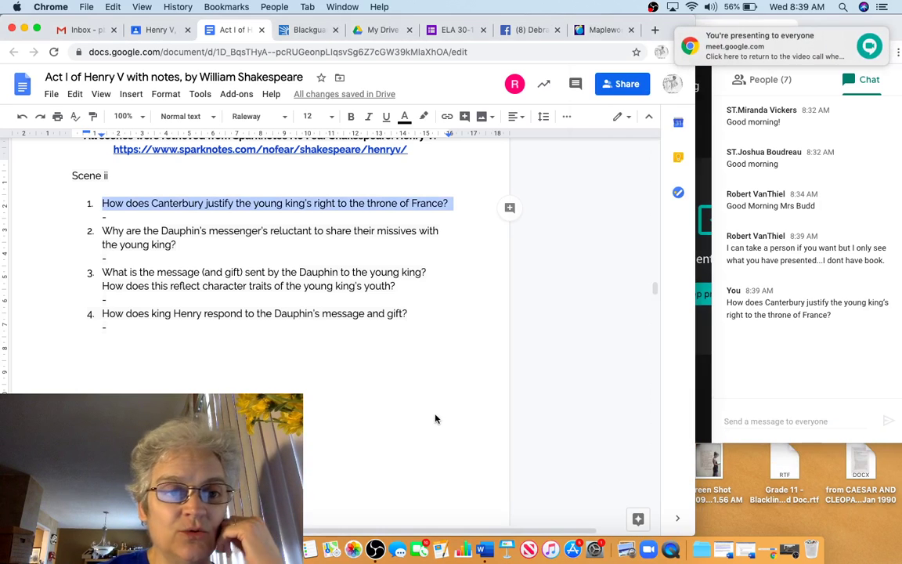
Scroll to King Henry's reply 'Not yet, my cousin' and select its last two lines.
scroll(436, 419, "down", 2)
scroll(436, 419, "down", 5)
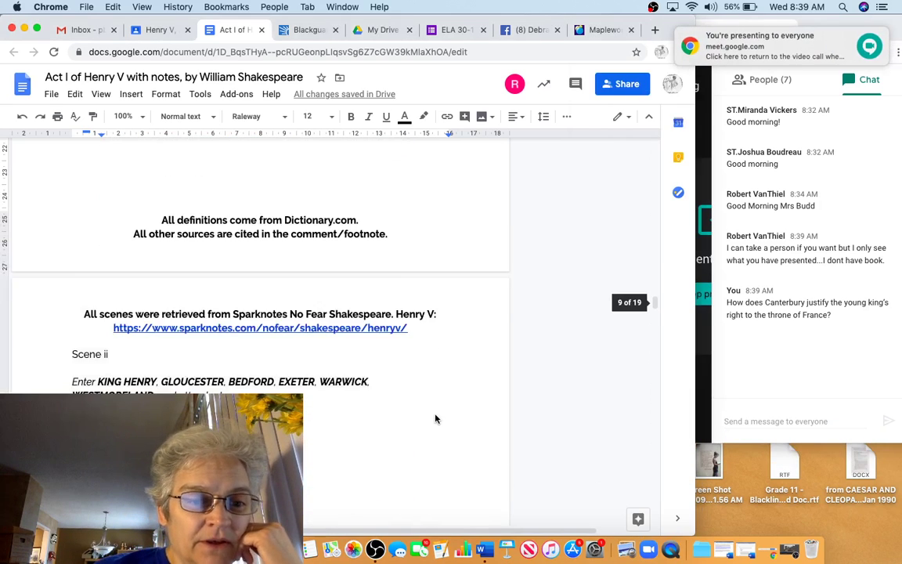
scroll(436, 419, "down", 2)
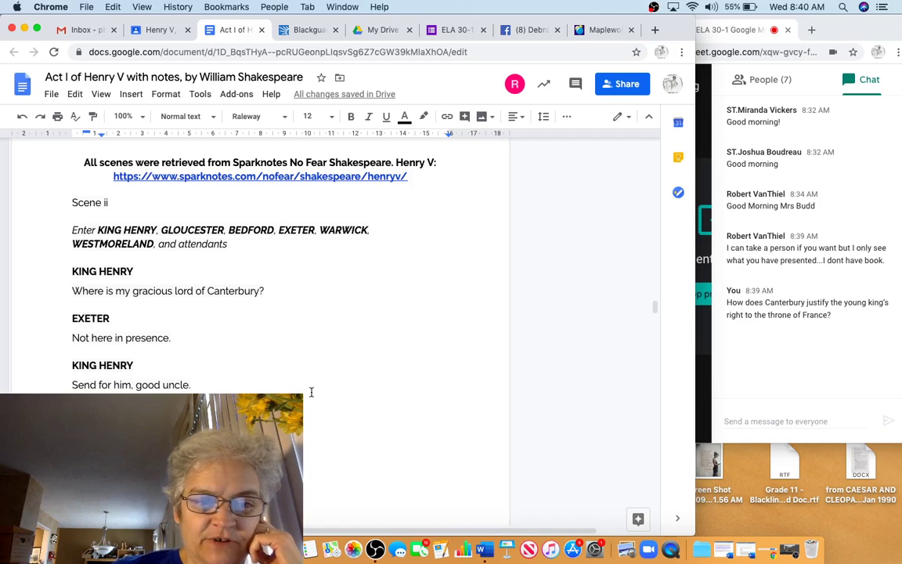
scroll(311, 392, "down", 3)
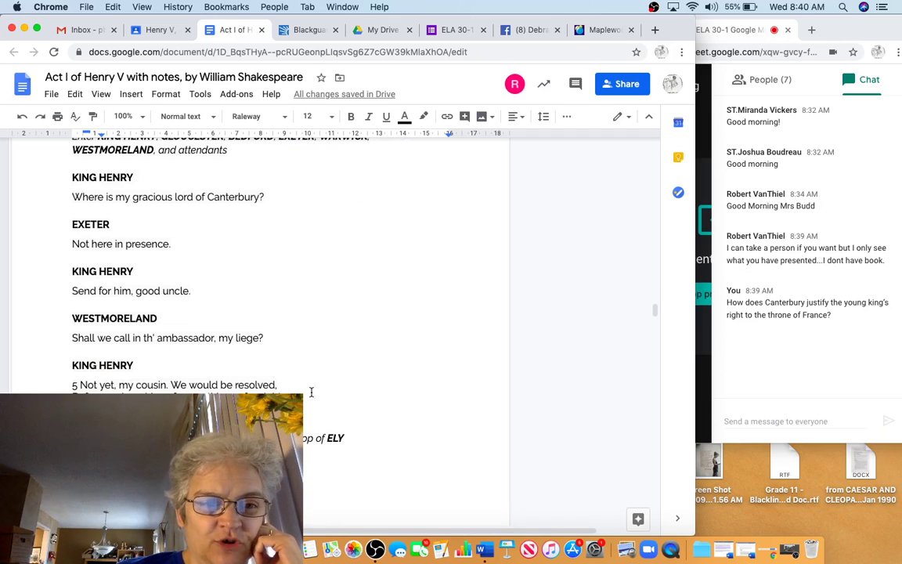
scroll(311, 392, "down", 1)
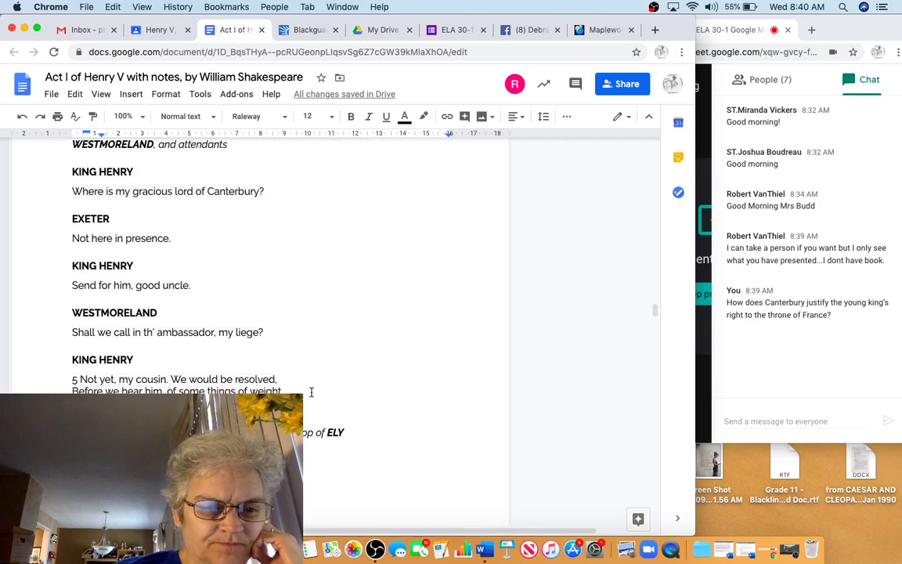
scroll(311, 393, "down", 2)
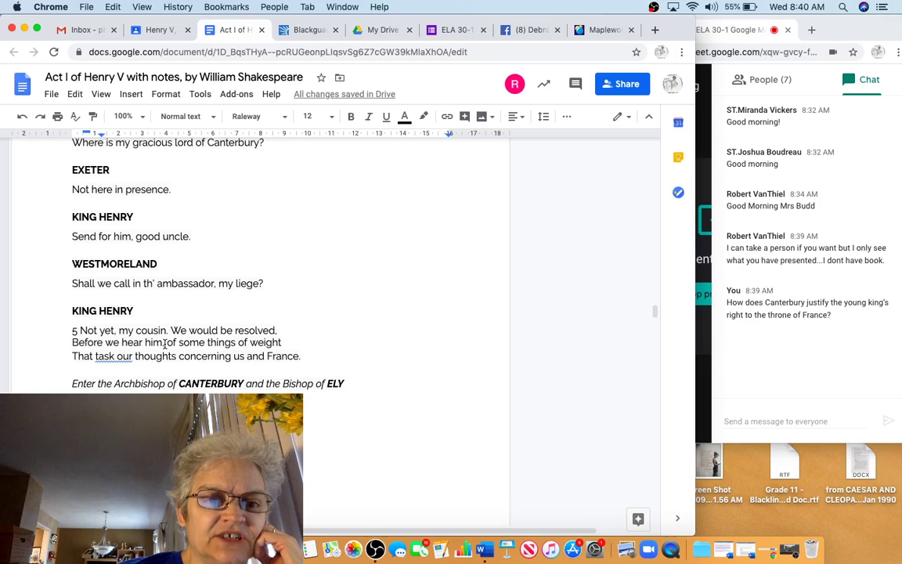
left_click_drag(166, 342, 310, 357)
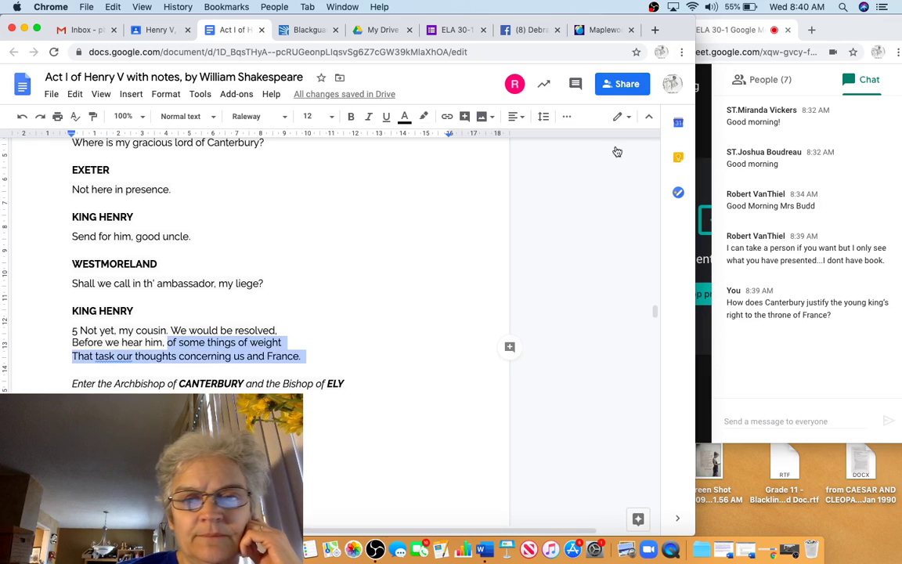
Comment on King Henry's lines that he fears war with France and wants Canterbury to ease this worry.
left_click(577, 85)
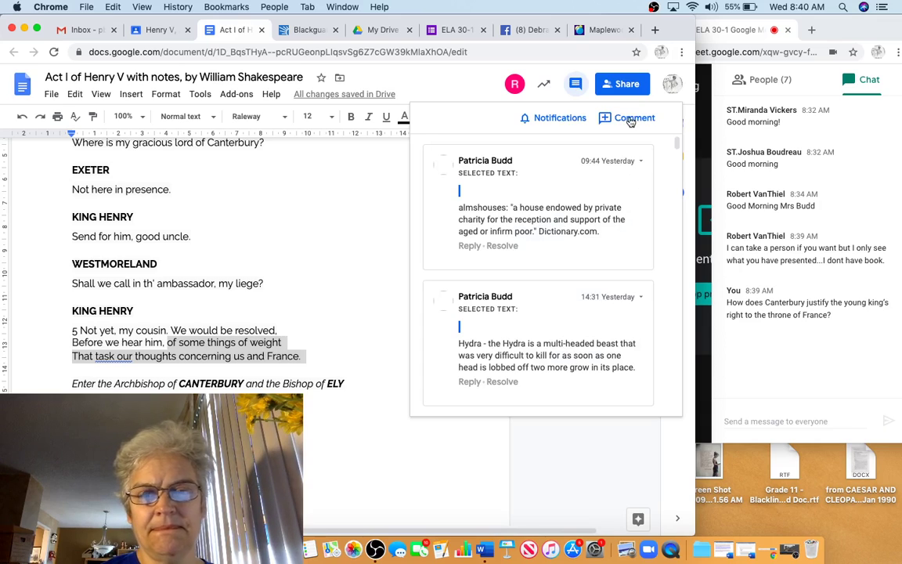
left_click(575, 87)
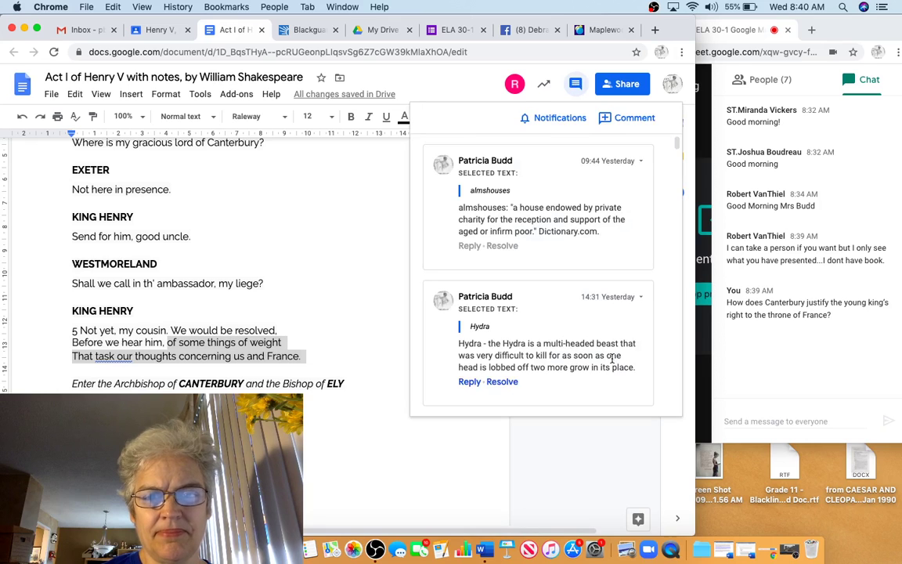
left_click(627, 118)
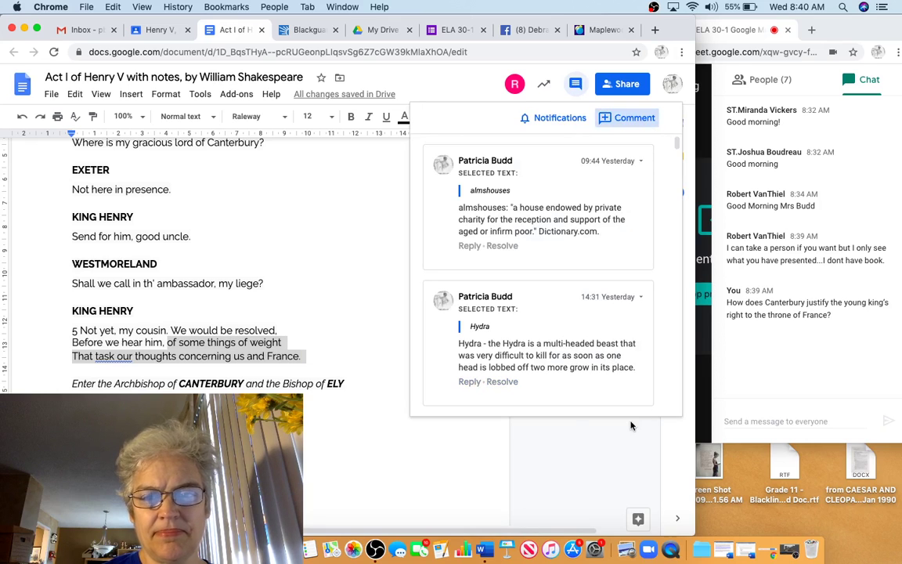
type("Henr")
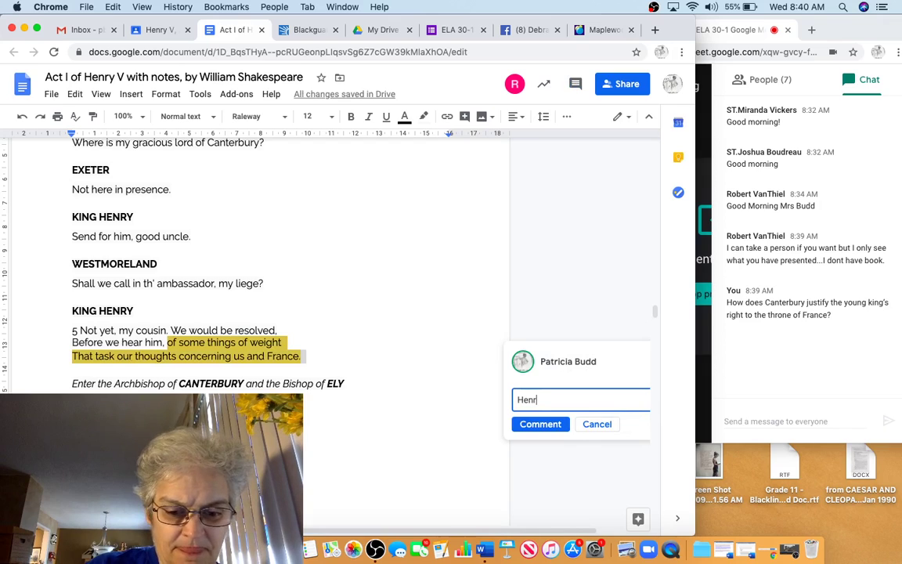
type("y V i")
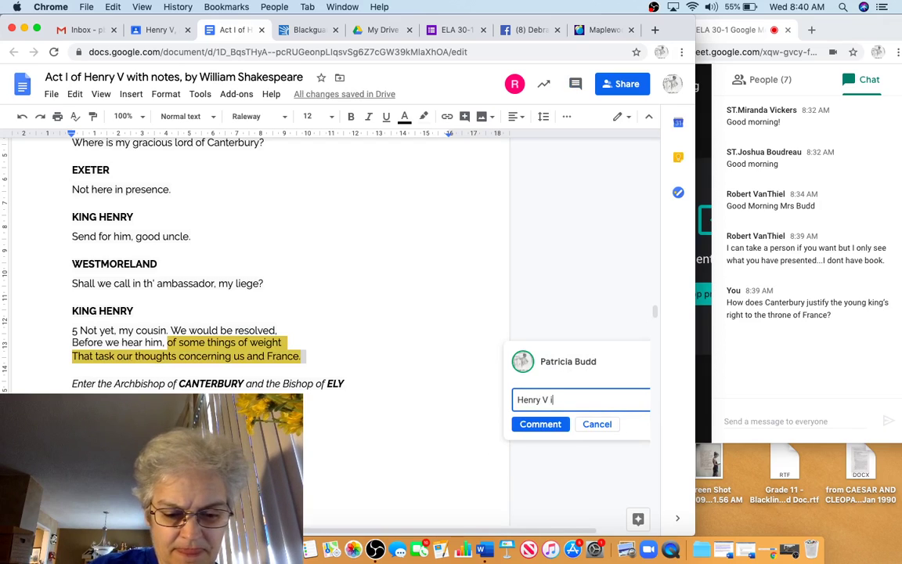
type("s expressing ")
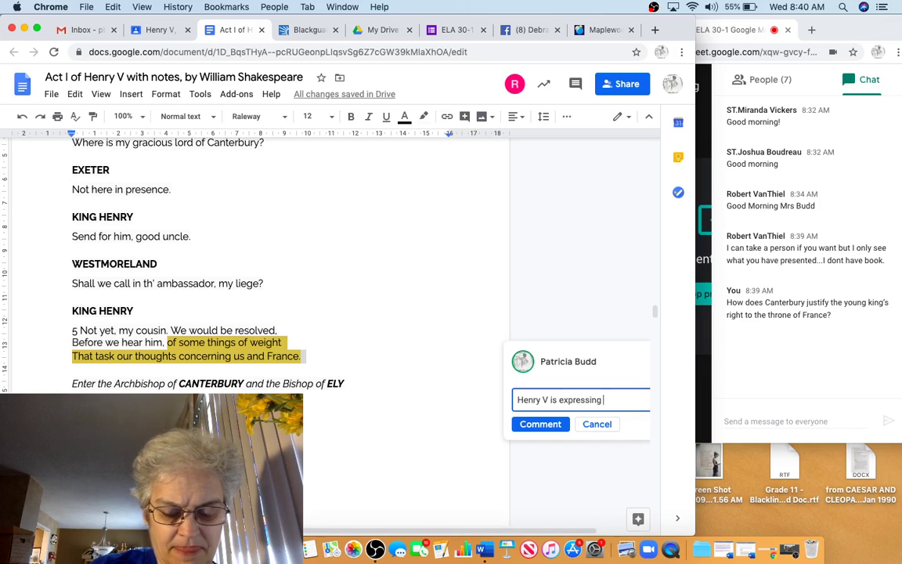
type("concern re")
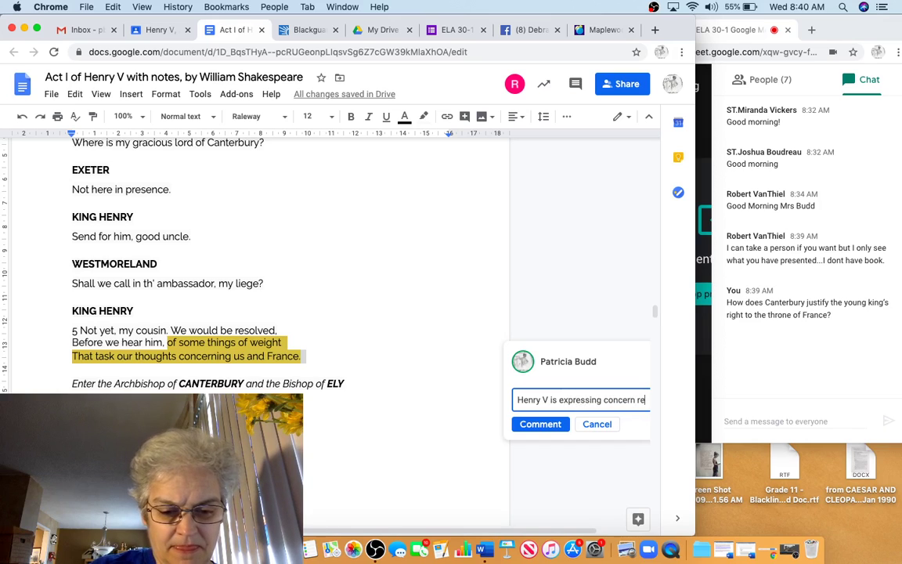
type("garding")
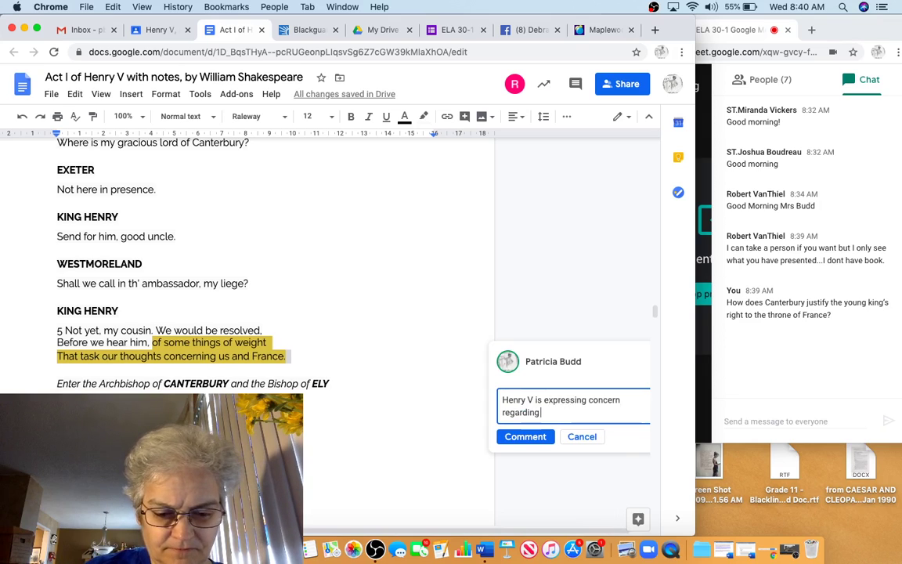
type(" war with fra")
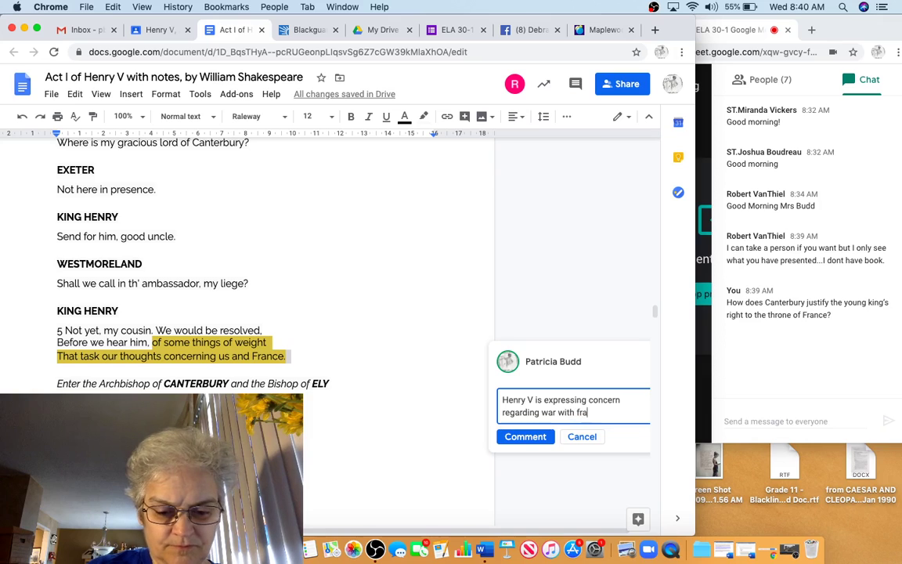
type("nce. He wants")
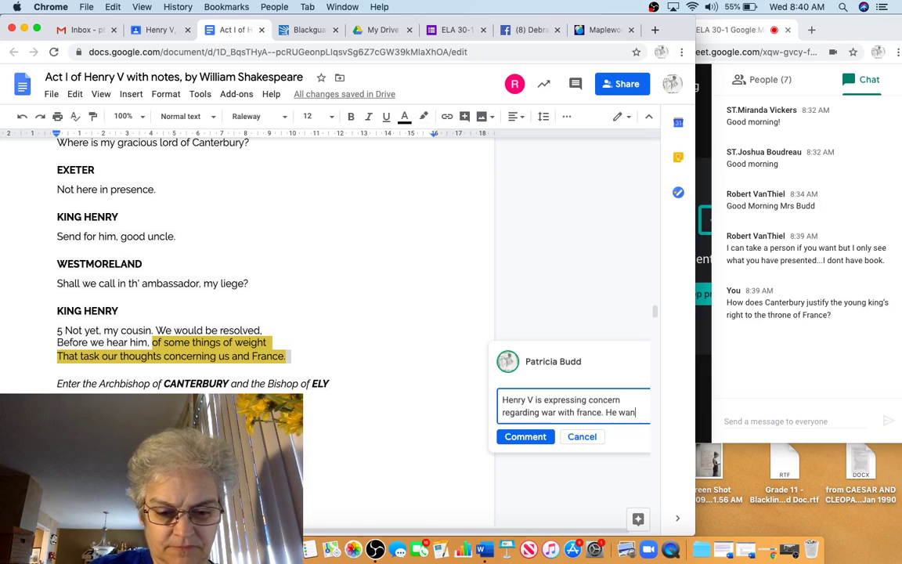
type(" Canterbury to allei")
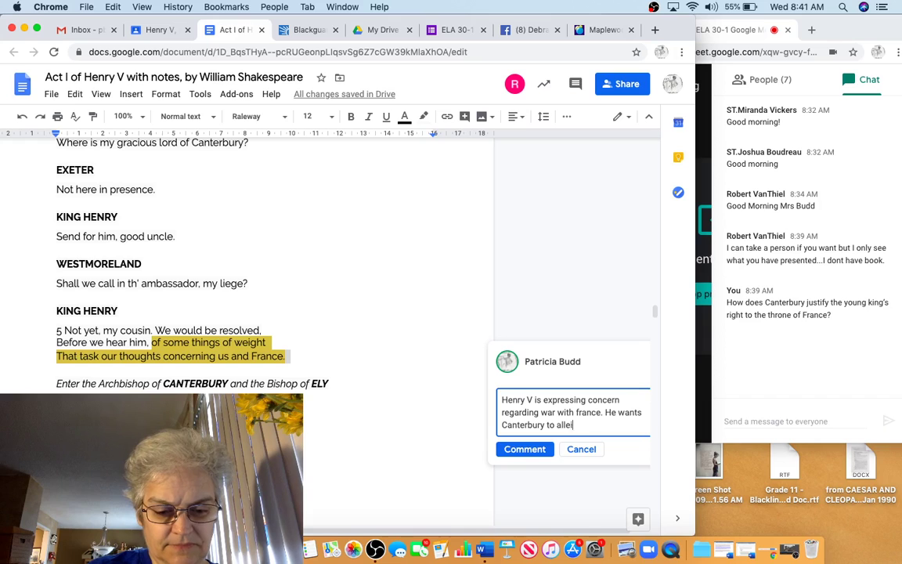
type("viate th")
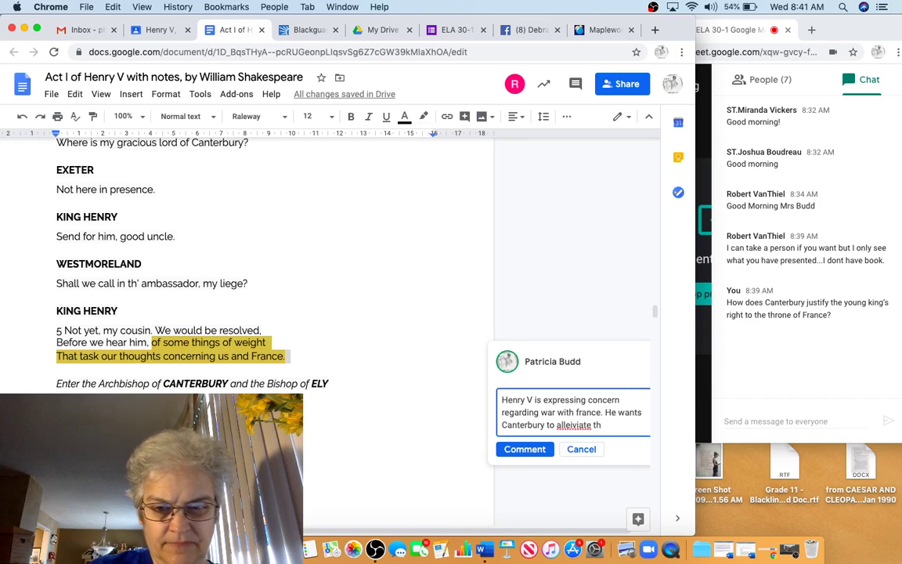
key("BackSpace")
key("BackSpace")
key("BackSpace")
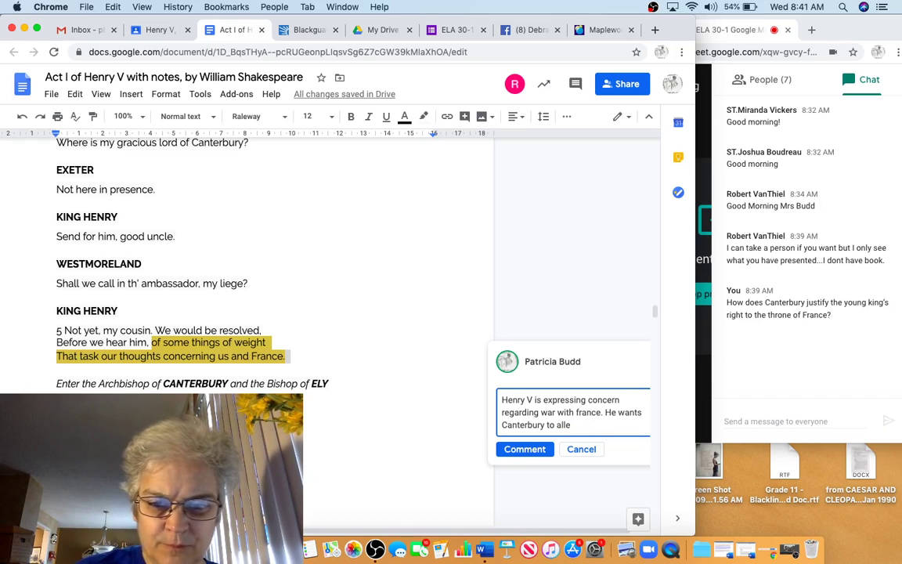
key("BackSpace")
type("ieve")
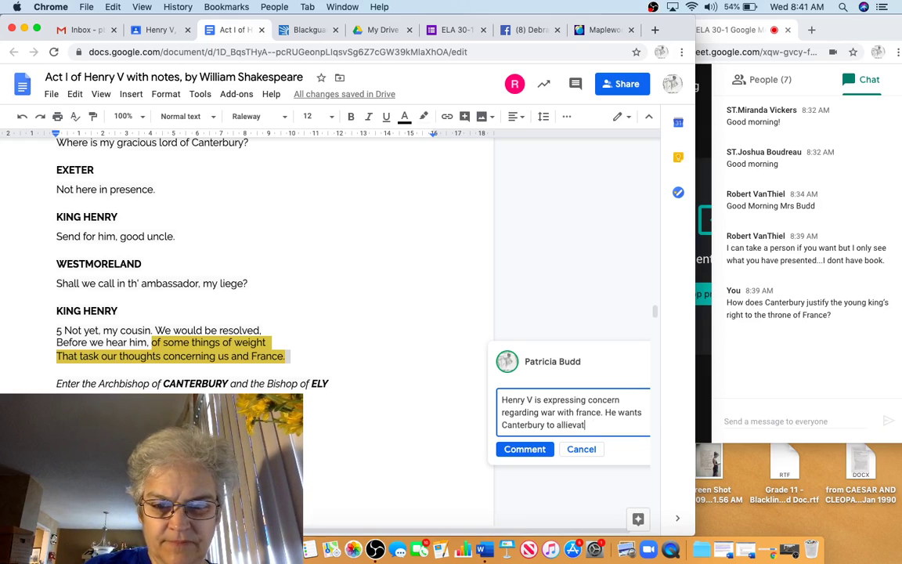
type("e this worry. Our goal is to determine")
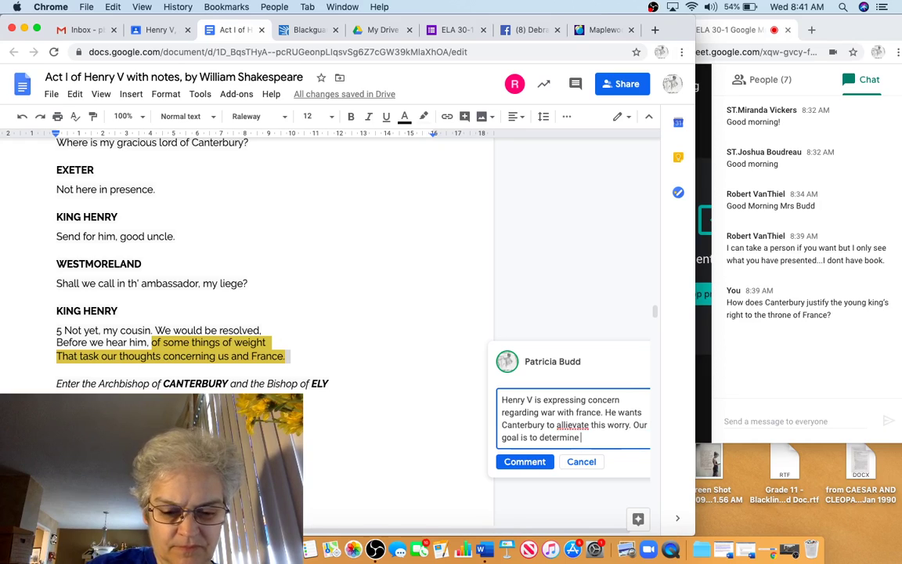
type(" ho")
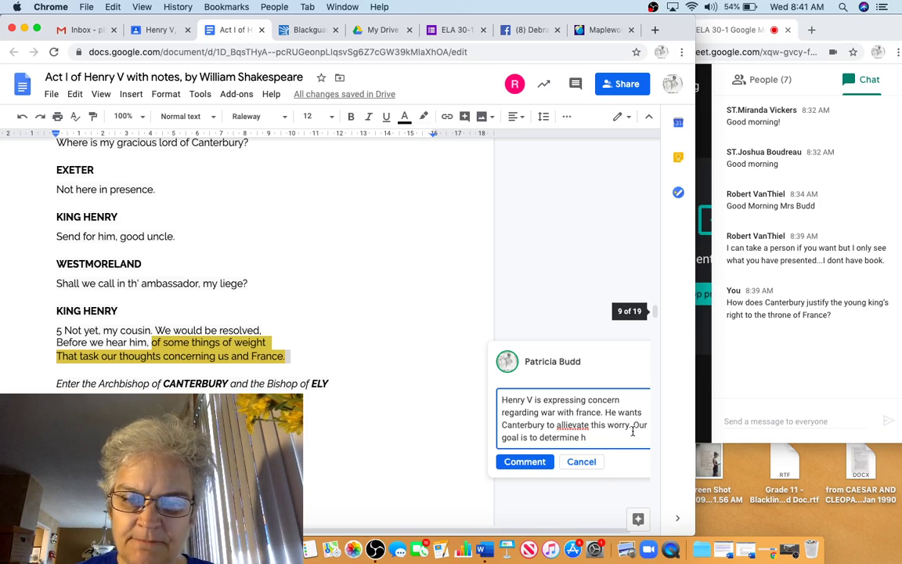
Delete the unfinished goal sentence and select the misspelled 'allievate' to check it.
left_click_drag(633, 427, 634, 438)
key("BackSpace")
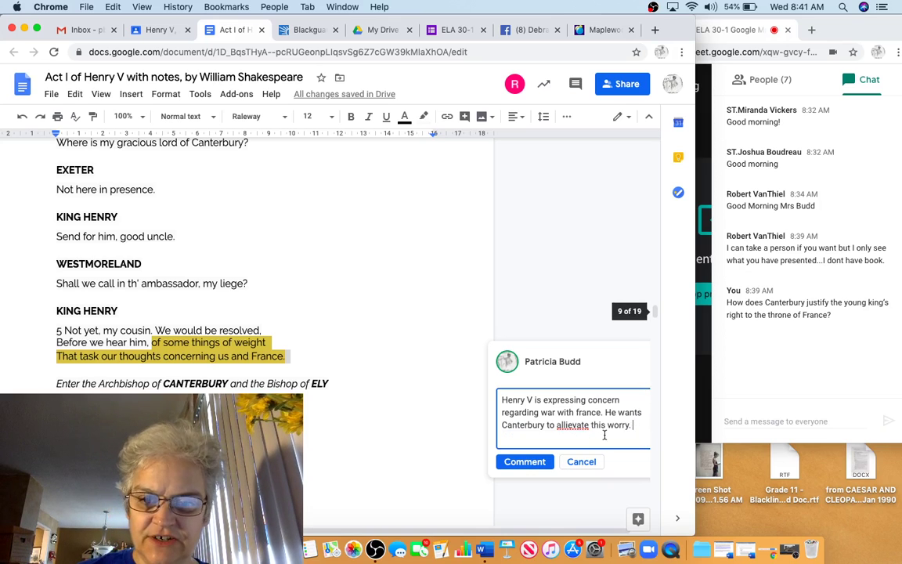
double_click(571, 423)
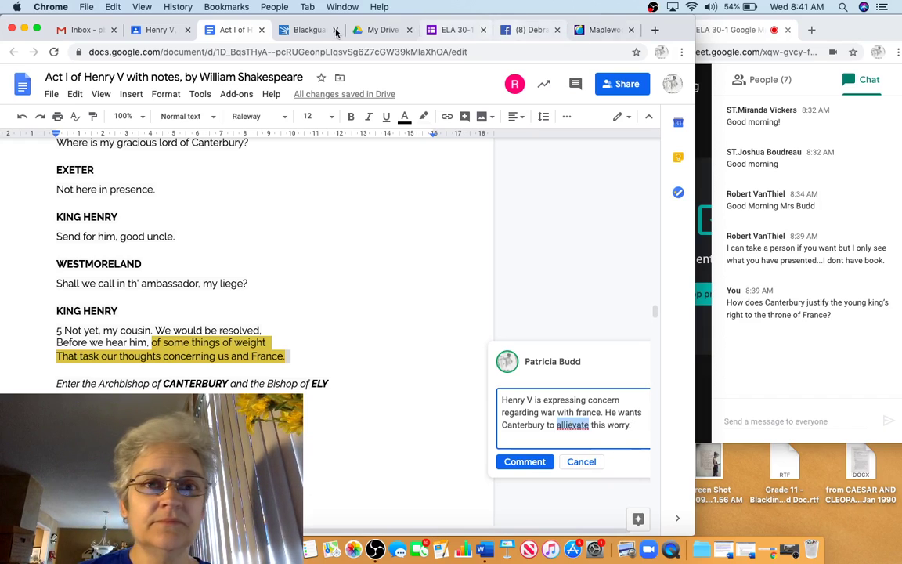
Look up 'alleviate' on Dictionary.com to confirm its spelling, then return to the notes document.
left_click(272, 29)
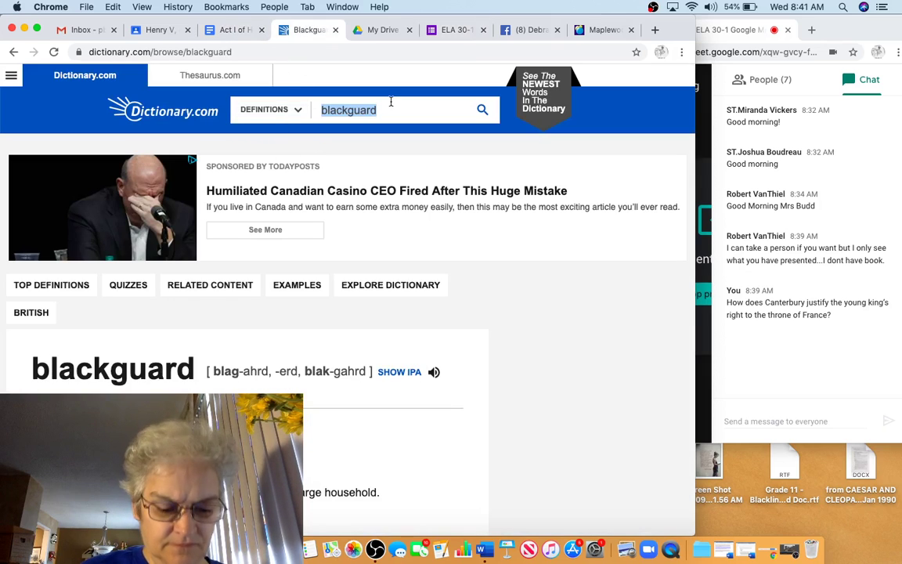
type("allievate")
key("Return")
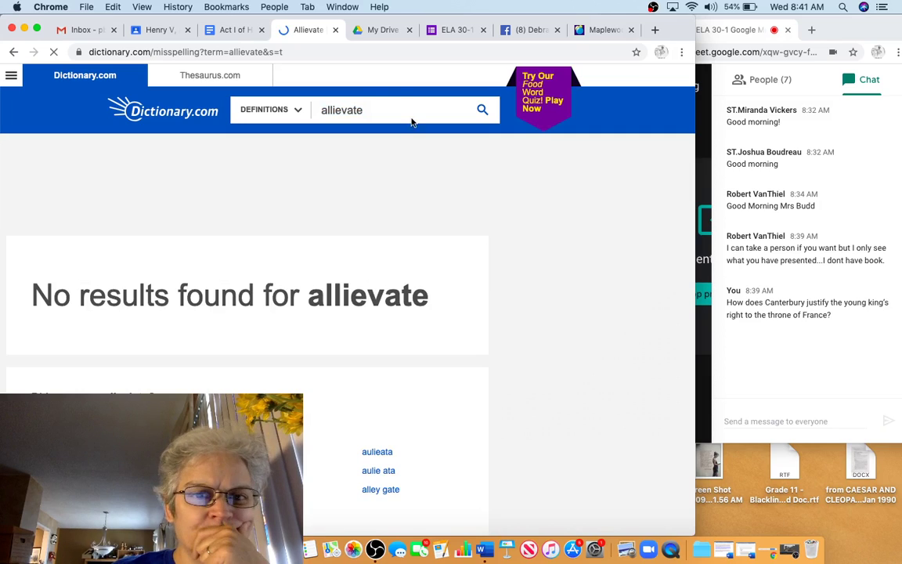
key("Return")
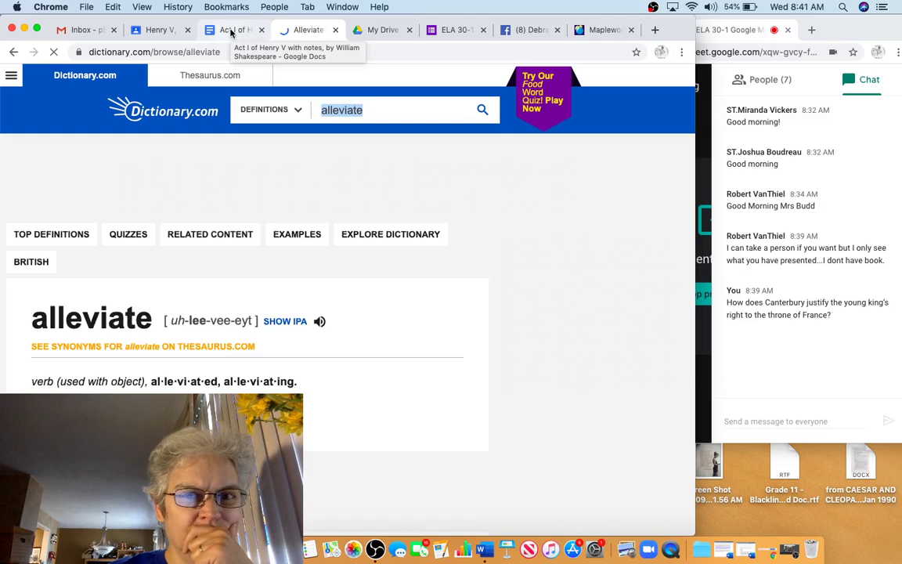
left_click(232, 31)
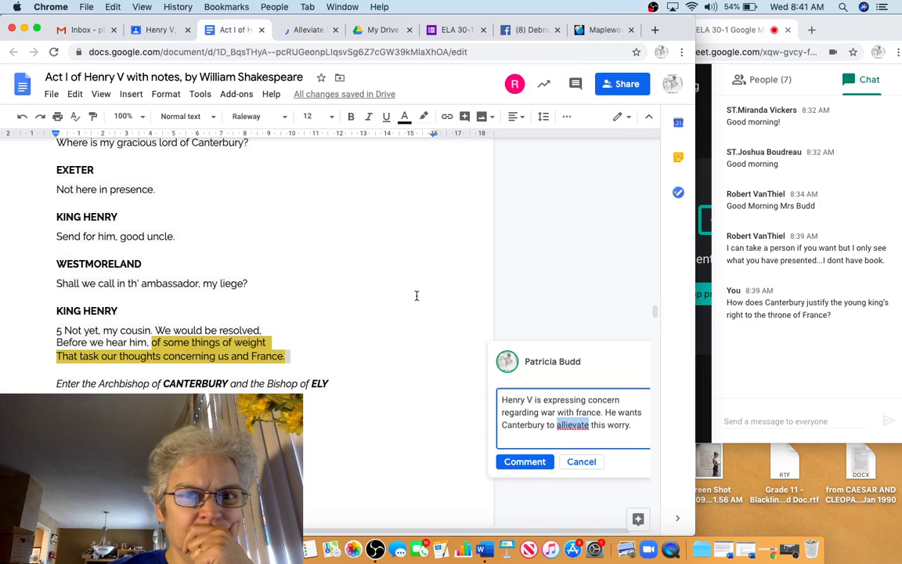
Post the comment on King Henry's 'things of weight' lines about his concern over war with France.
left_click(570, 427)
type("v")
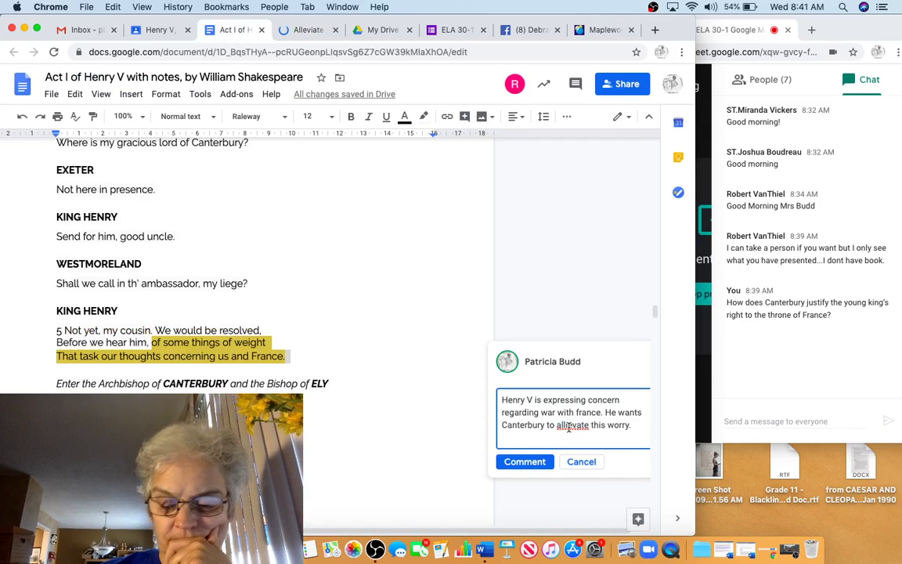
left_click(525, 464)
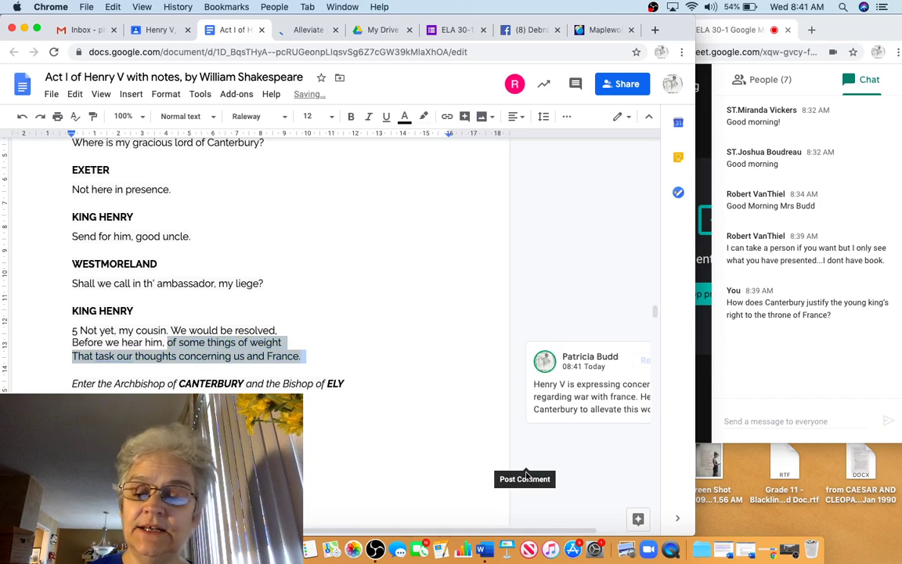
left_click(350, 384)
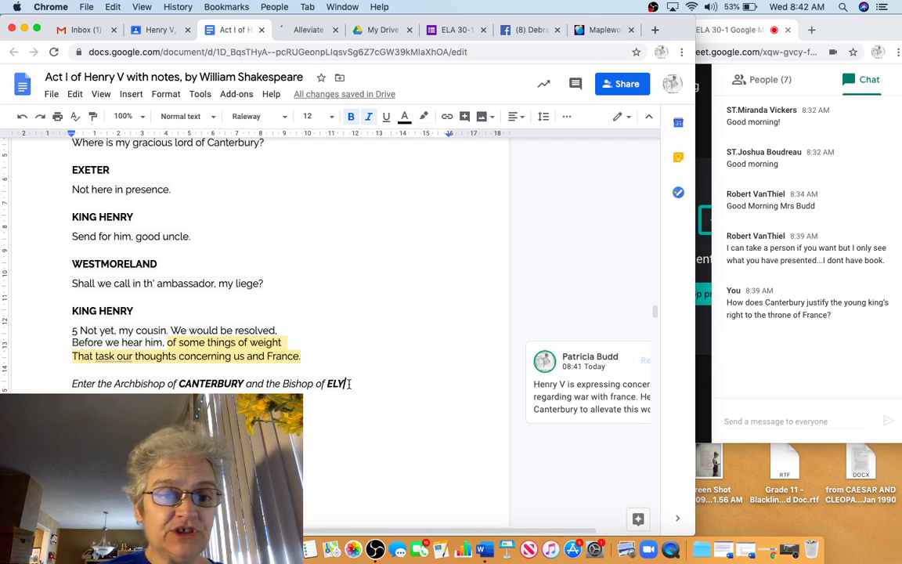
scroll(294, 259, "down", 5)
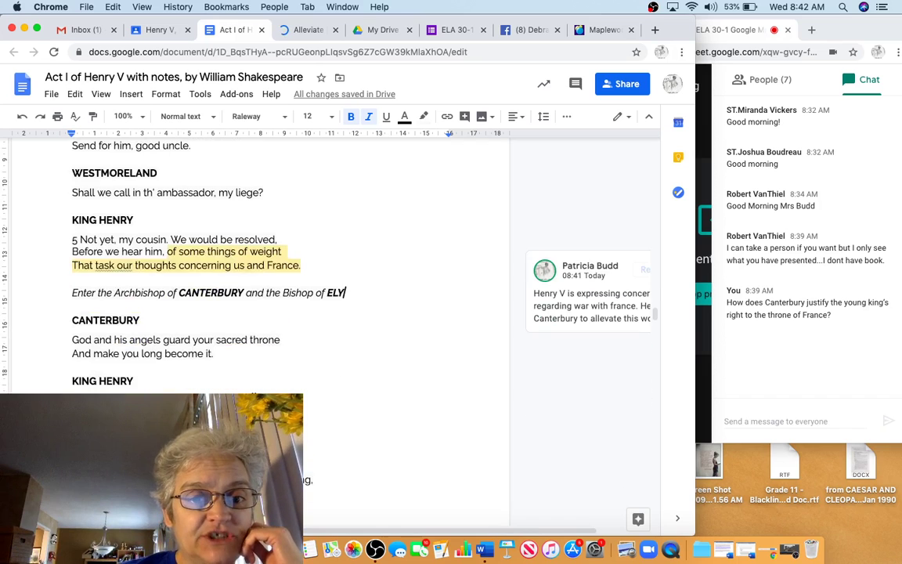
scroll(244, 376, "down", 1)
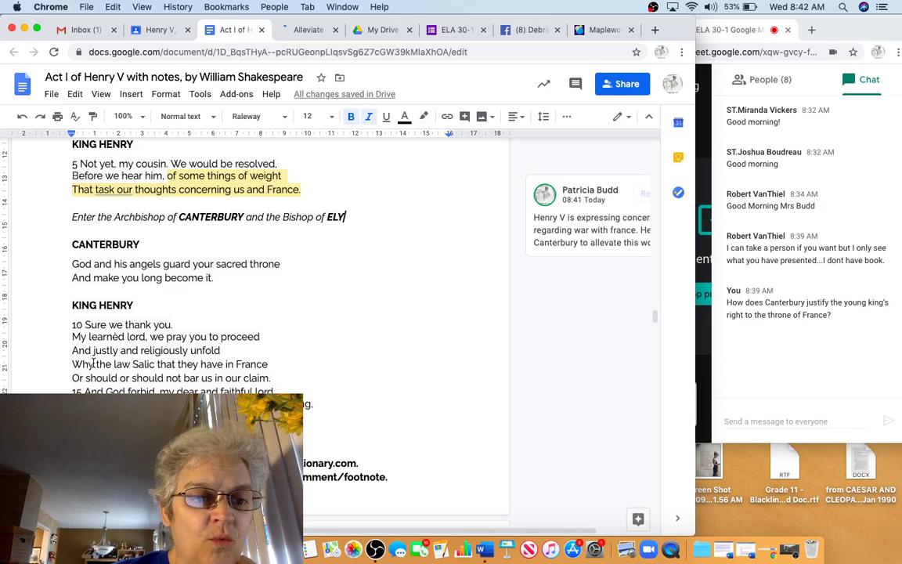
mouse_move(95, 364)
left_mouse_down()
mouse_move(269, 366)
mouse_move(274, 378)
left_mouse_up()
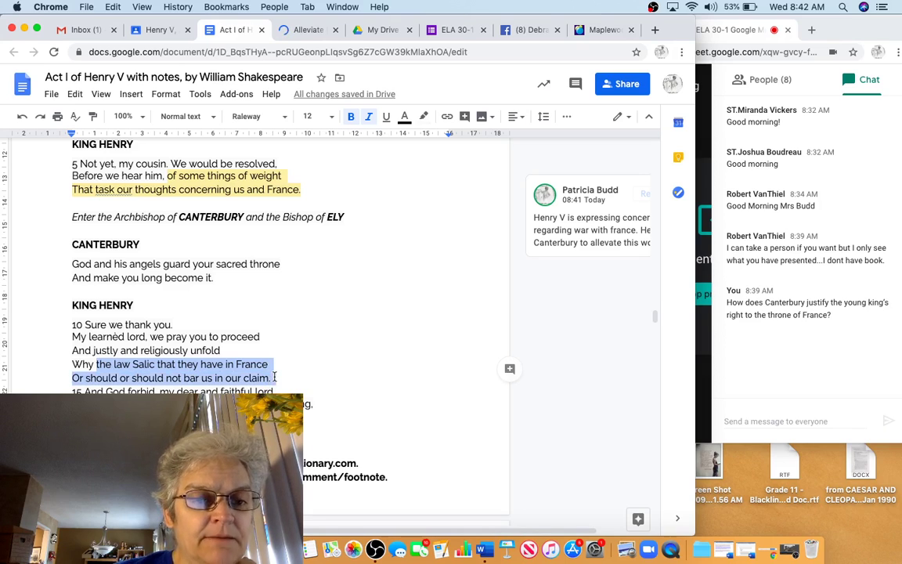
left_click(156, 366)
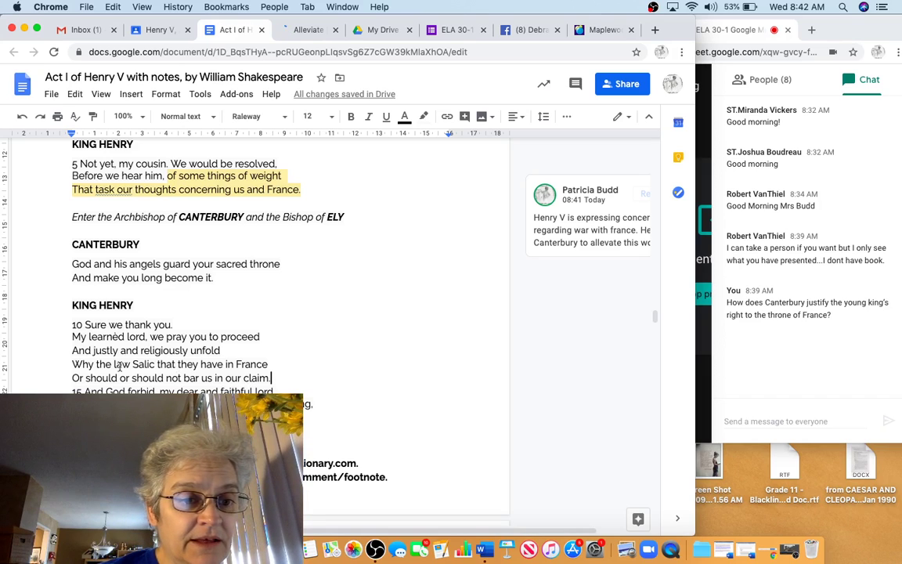
left_click_drag(96, 365, 275, 378)
left_click(275, 378)
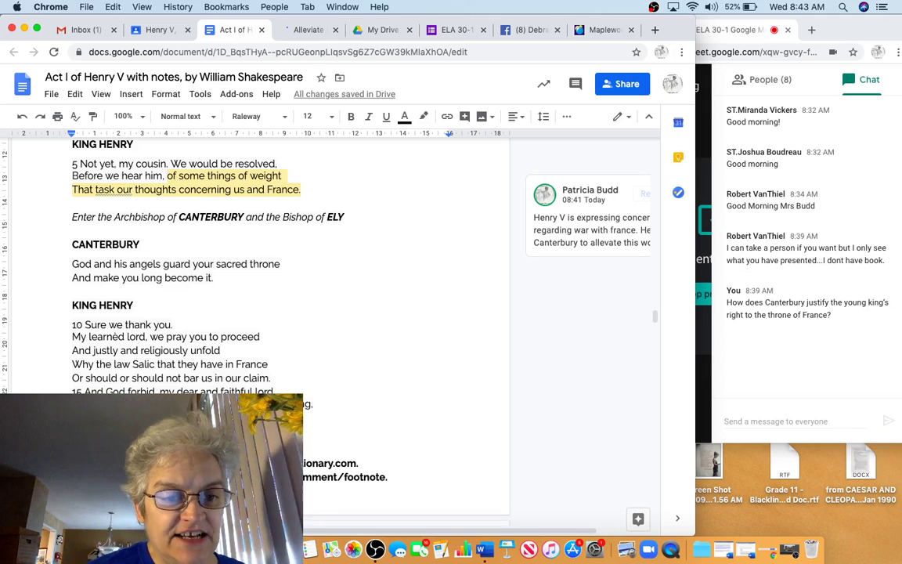
scroll(258, 314, "down", 10)
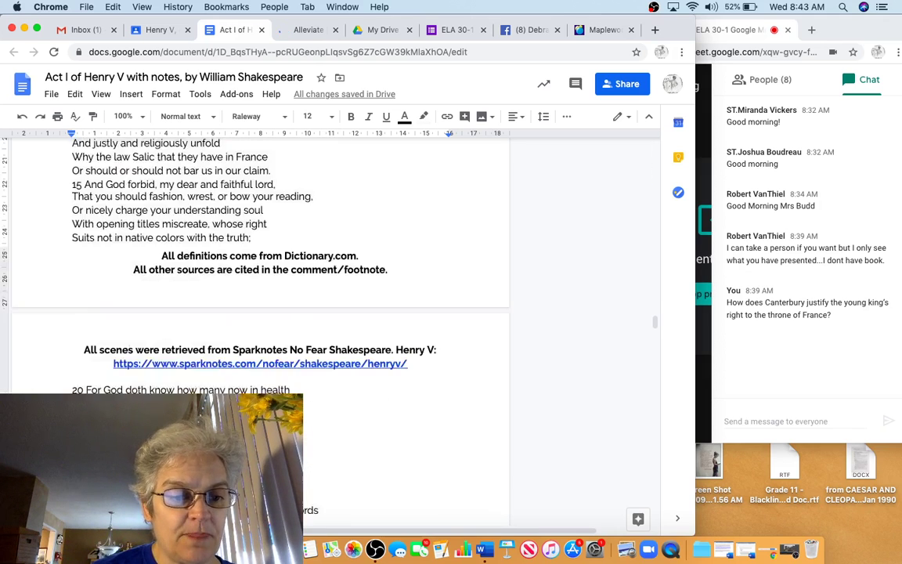
scroll(259, 313, "down", 2)
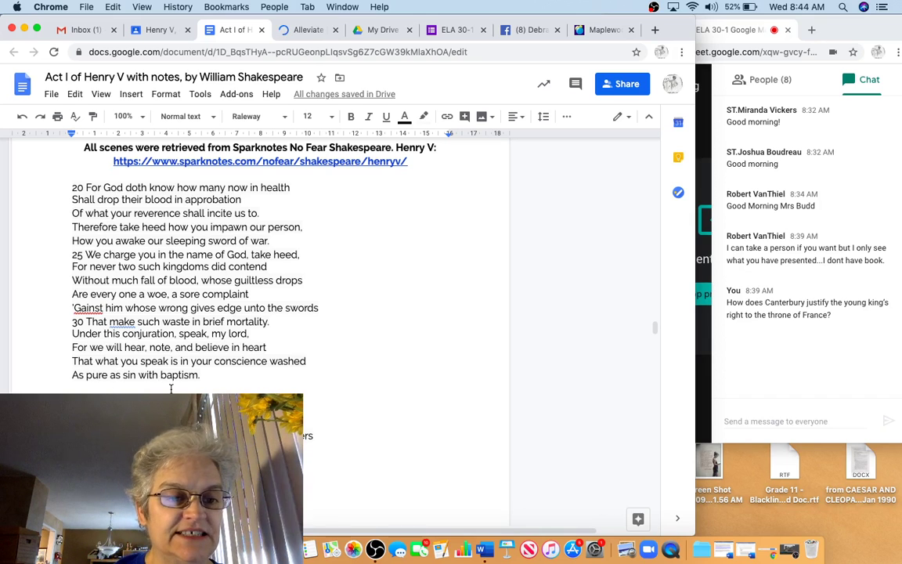
scroll(170, 387, "down", 5)
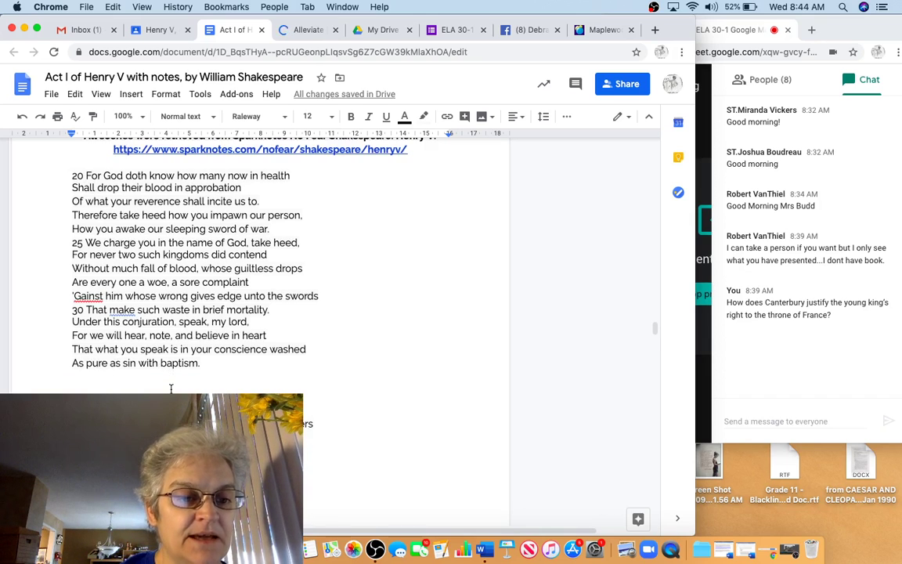
scroll(171, 388, "down", 2)
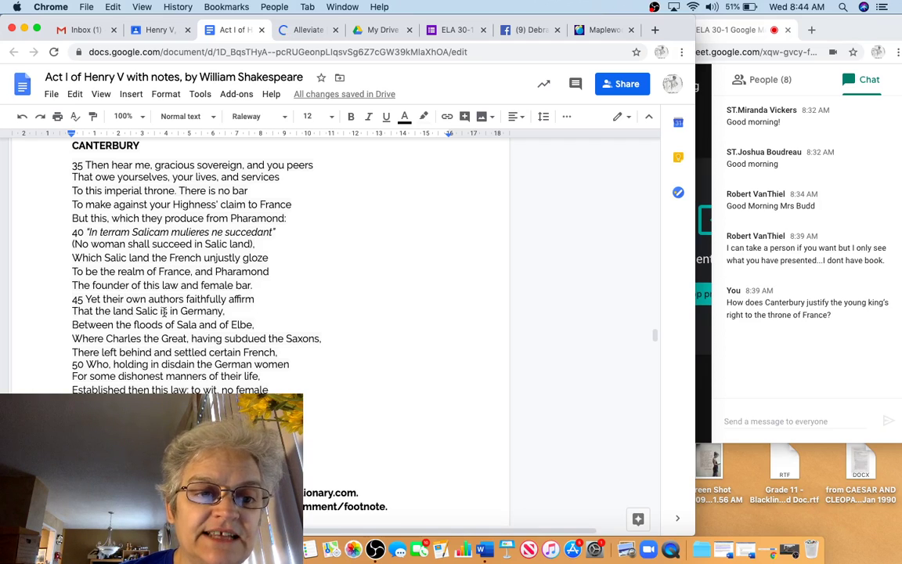
left_click(230, 312)
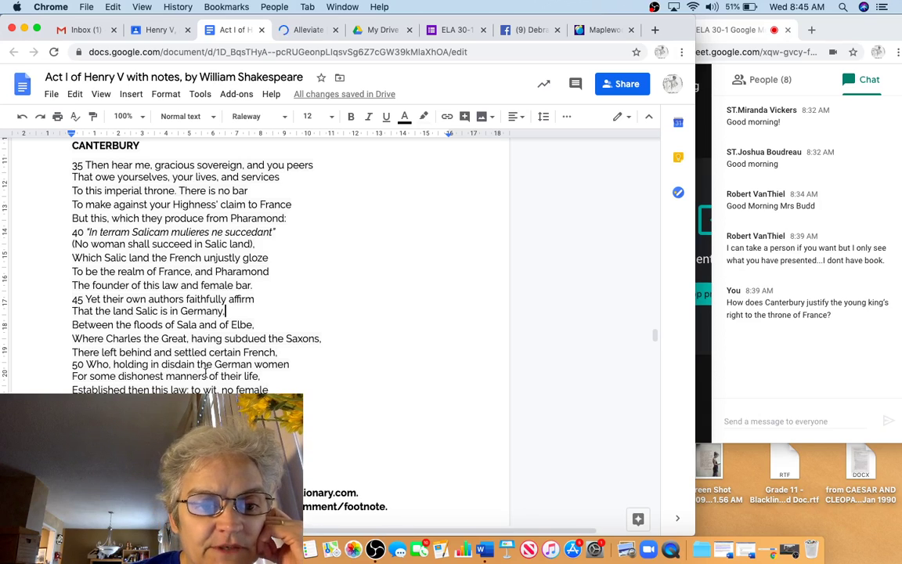
left_click(271, 378)
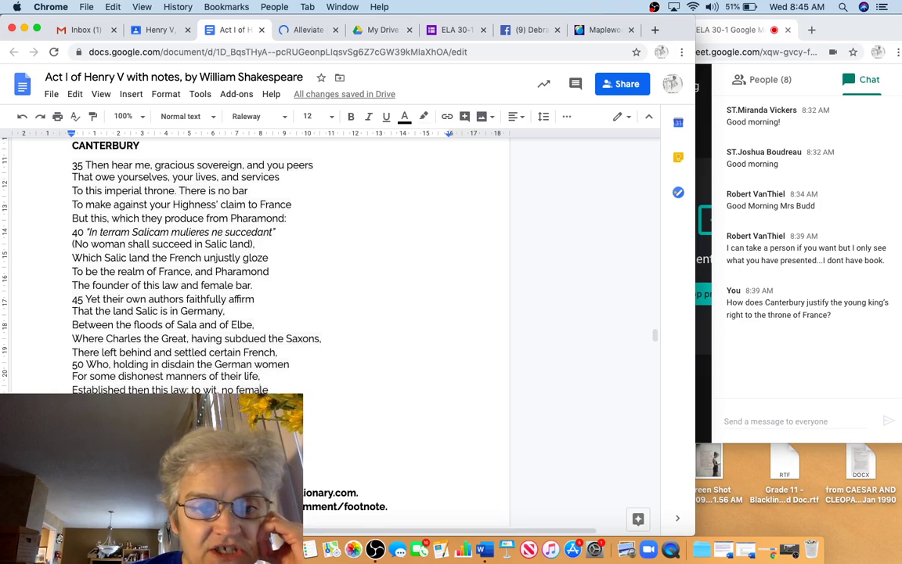
left_click(270, 389)
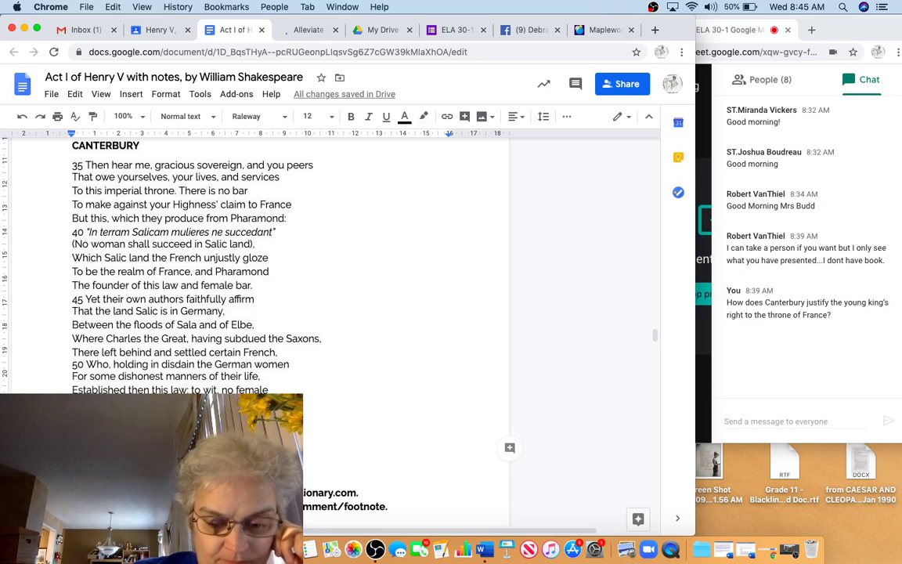
Bold the line '(No woman shall succeed in Salic land),' and lines 45–46 ending 'in Germany,'.
key("ctrl+b")
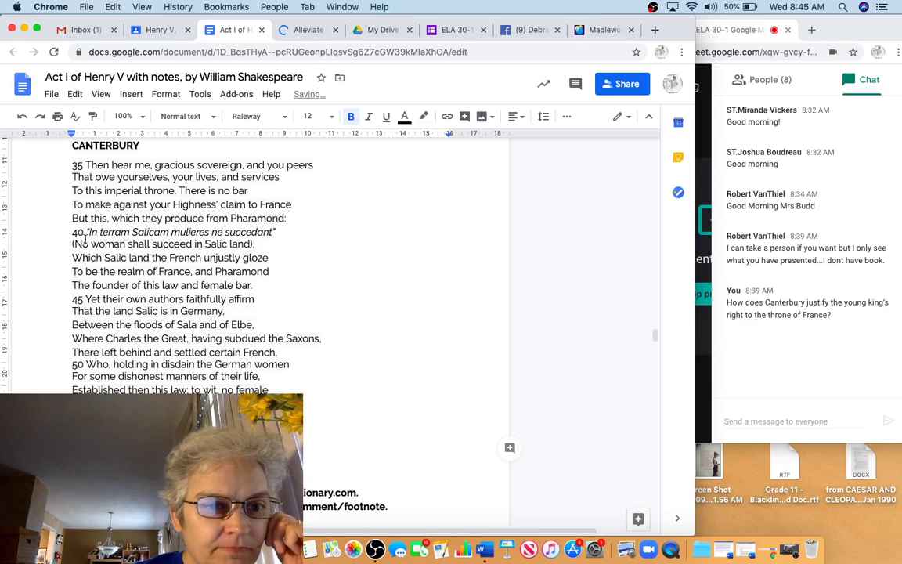
mouse_move(72, 243)
left_mouse_down()
mouse_move(241, 258)
mouse_move(262, 251)
mouse_move(255, 245)
left_mouse_up()
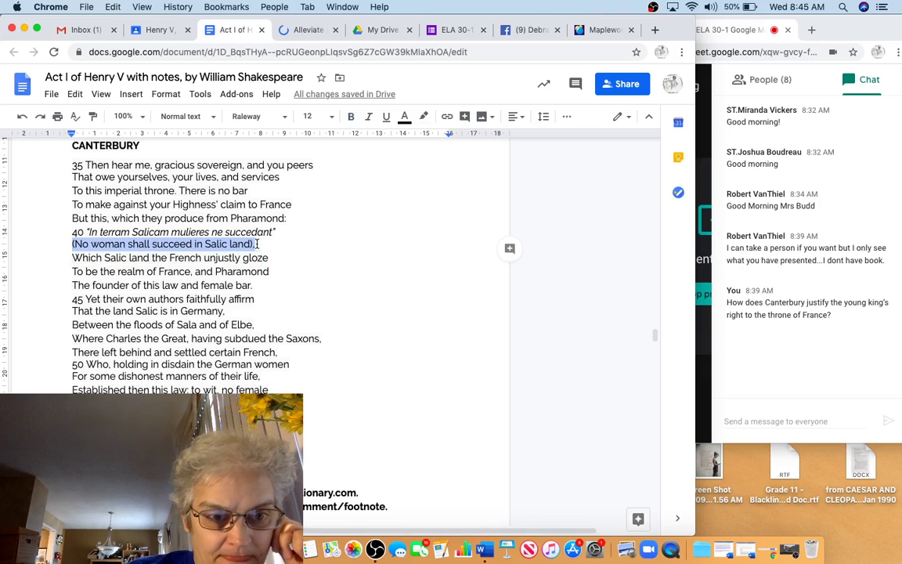
key("ctrl+b")
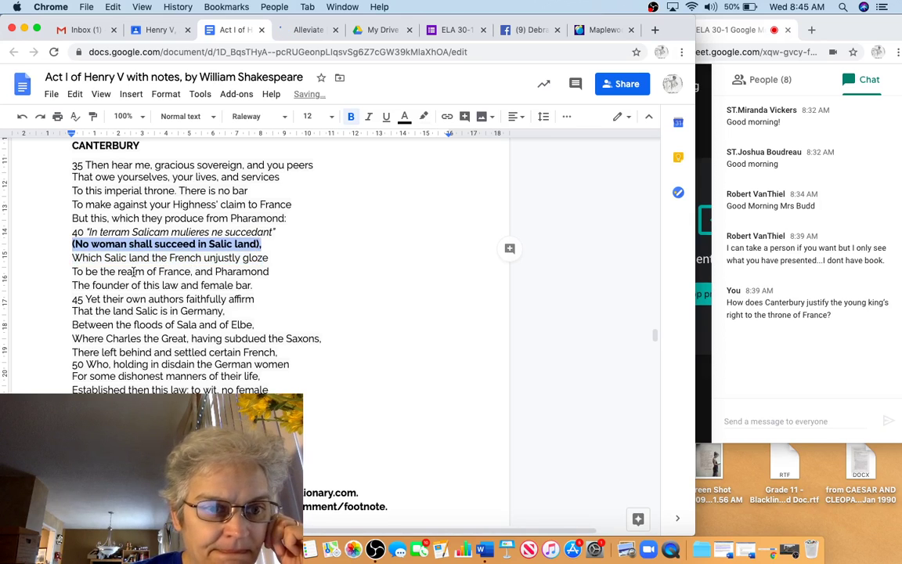
scroll(58, 282, "down", 1)
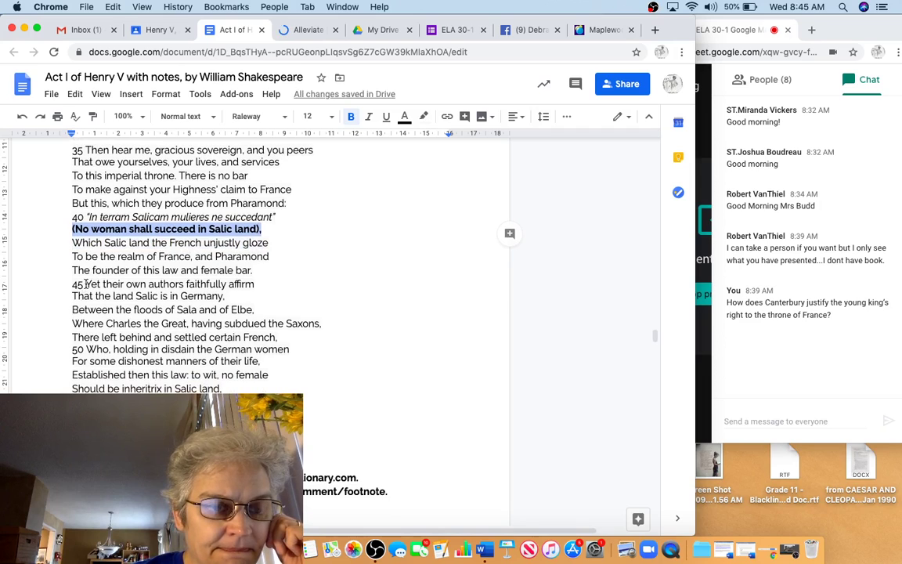
left_click_drag(87, 283, 228, 296)
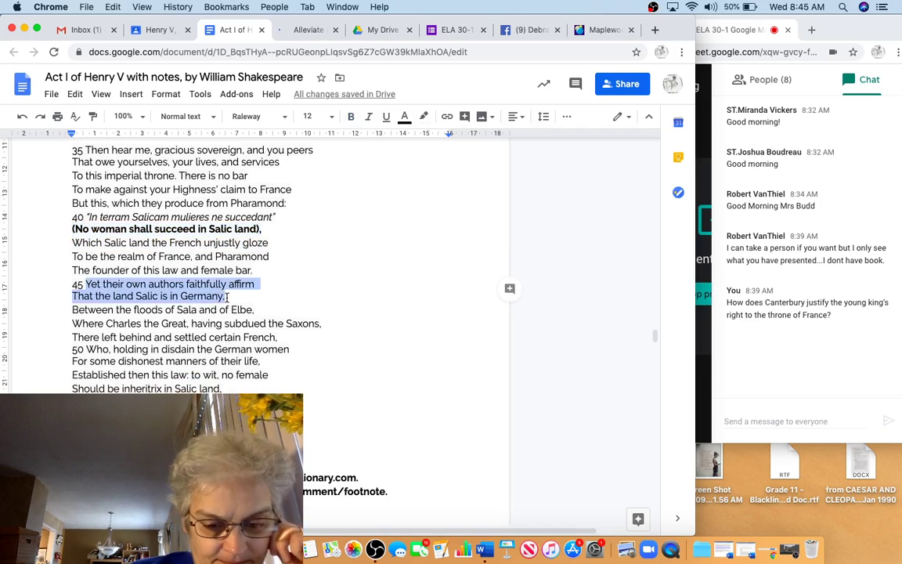
key("super+b")
Add a line break to a line further down Canterbury's speech.
scroll(227, 298, "down", 3)
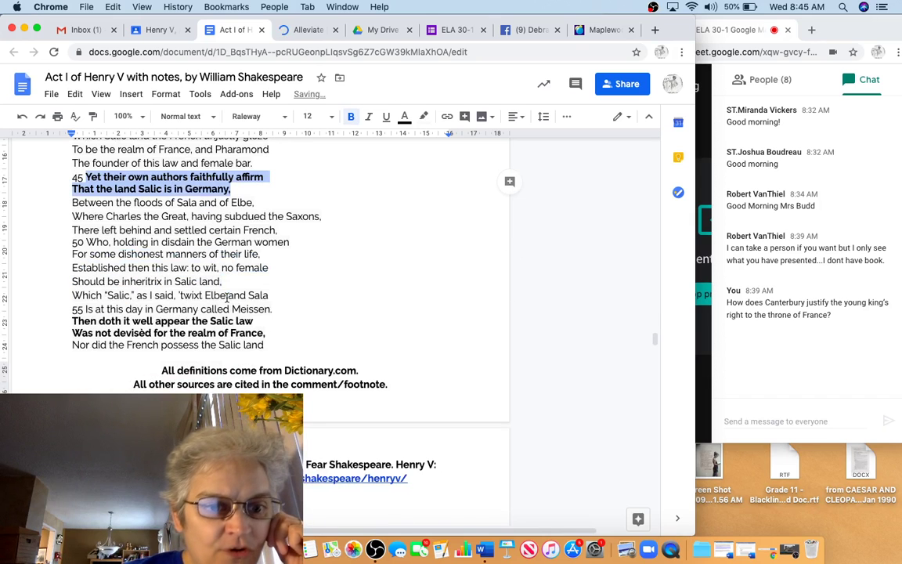
scroll(227, 297, "down", 3)
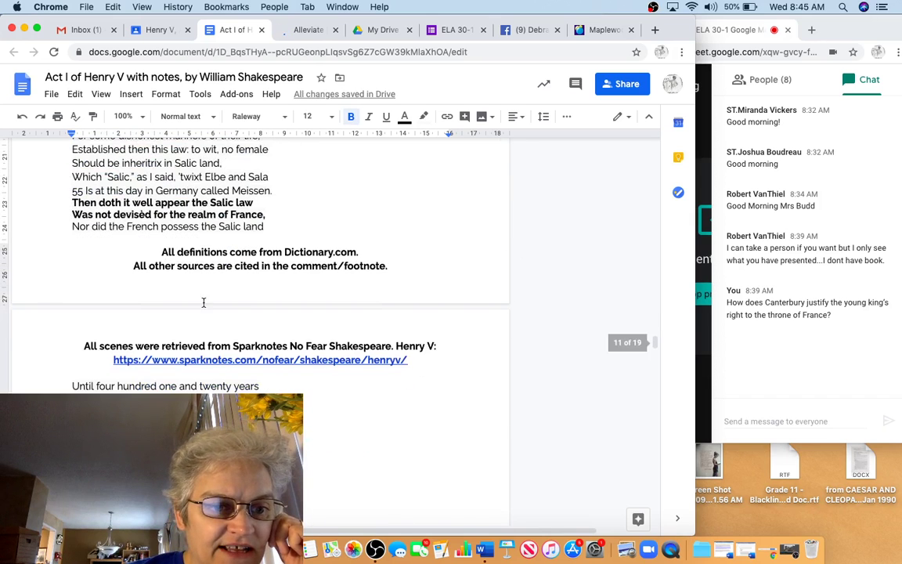
left_click(69, 388)
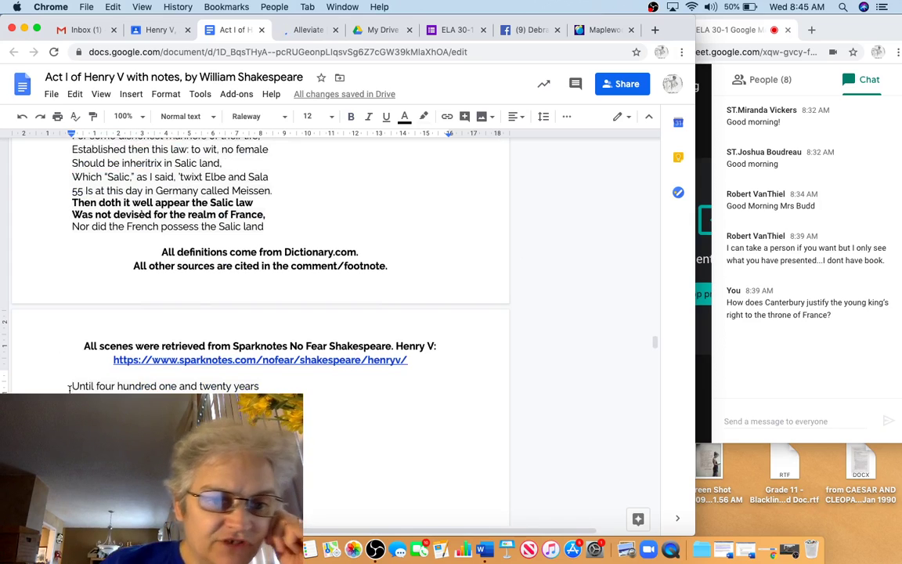
key("Down")
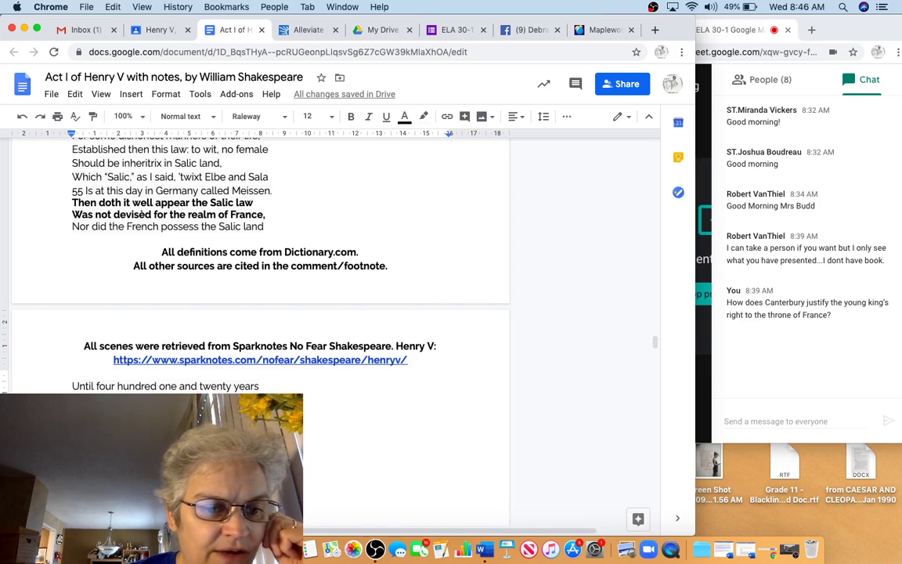
left_click(459, 473)
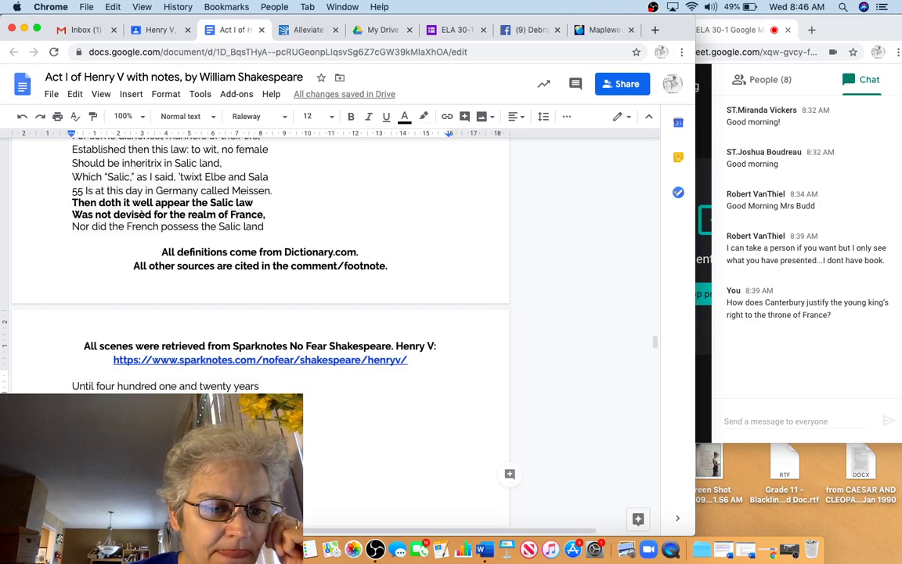
left_click(459, 510)
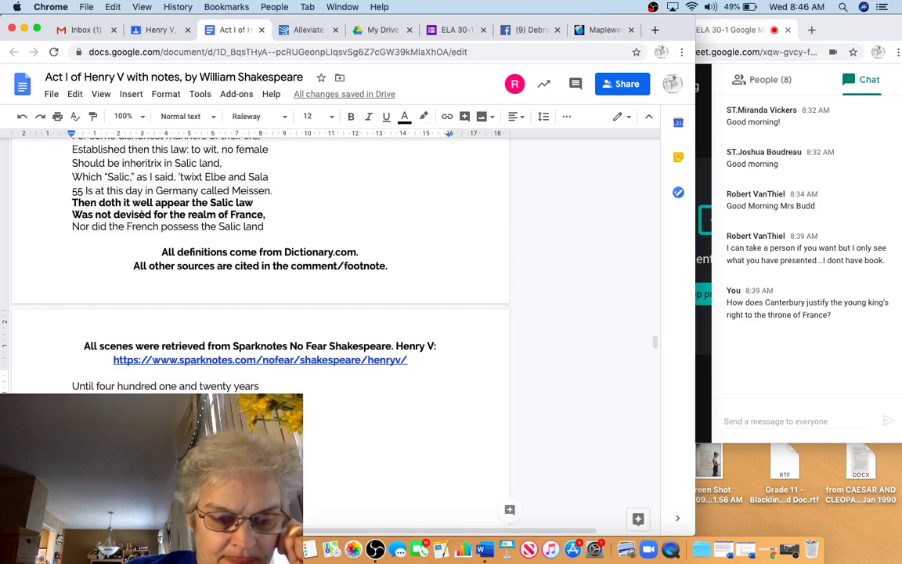
key("Return")
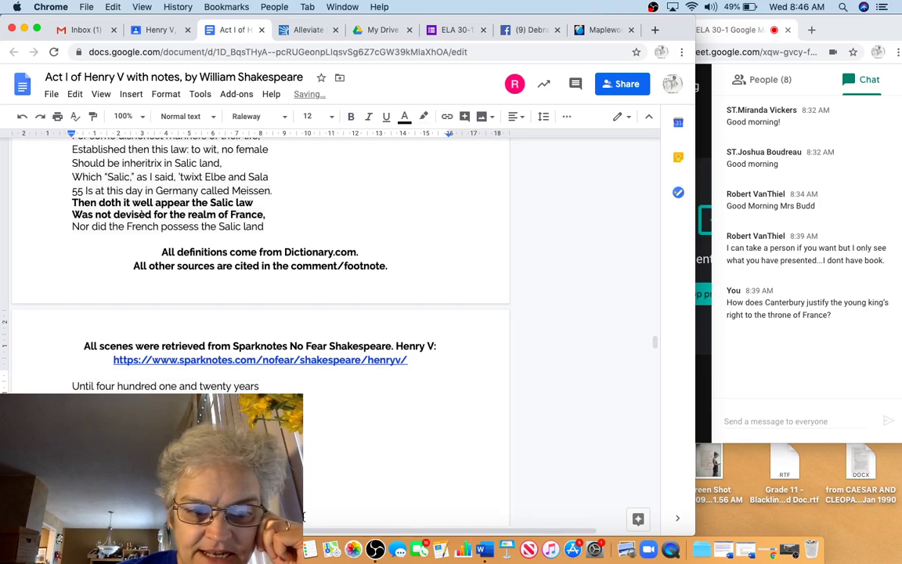
scroll(258, 313, "down", 2)
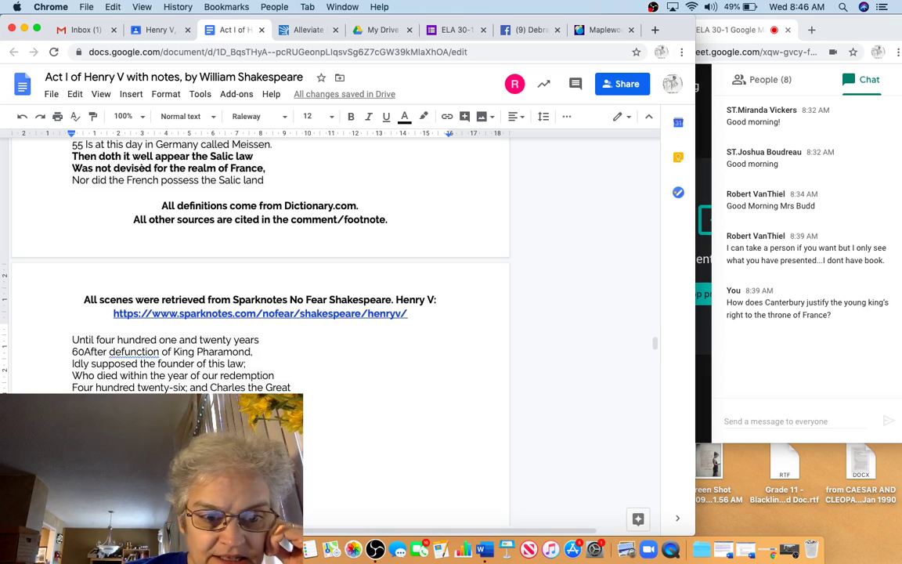
Bold the Blithild, daughter to King Clothair line and the Lady Lingare and Charlemagne lines.
scroll(260, 313, "down", 1)
scroll(260, 313, "down", 2)
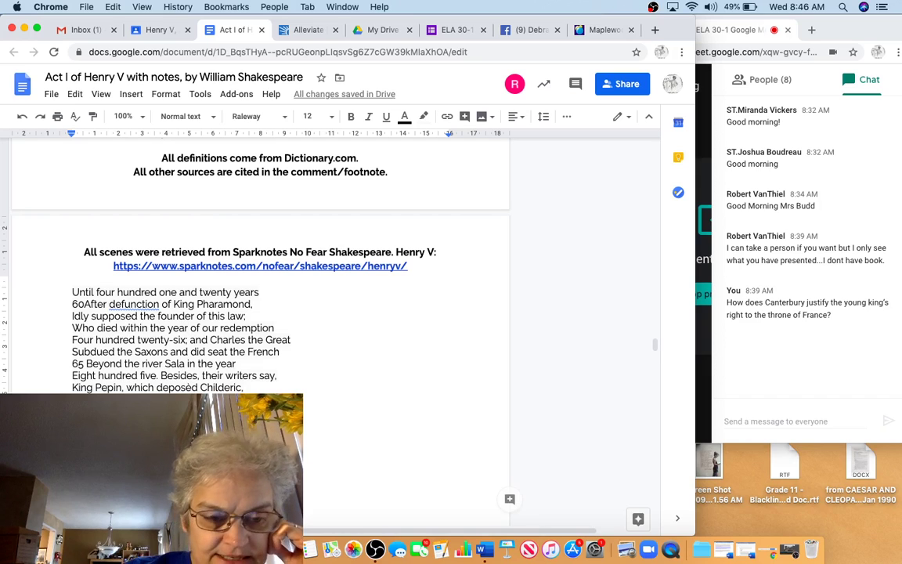
key("super+b")
key("super+b")
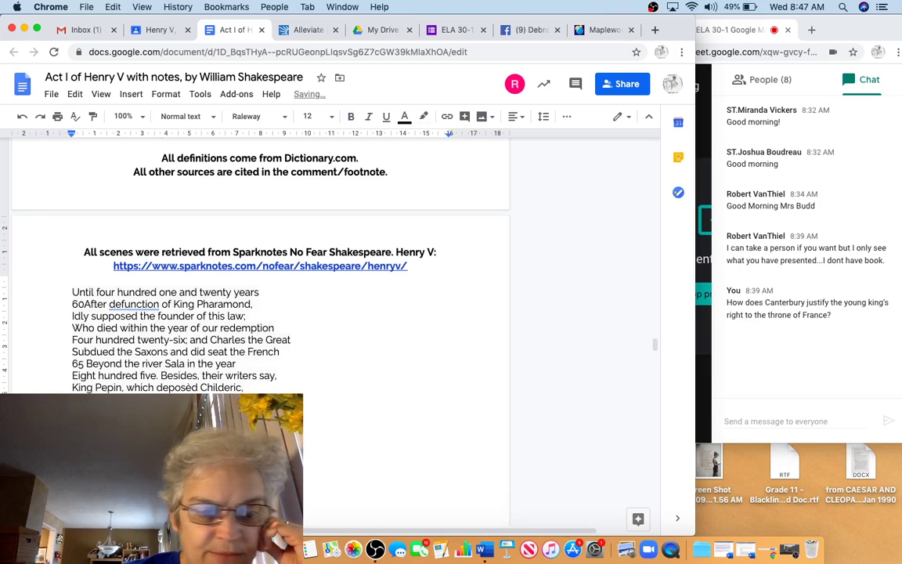
scroll(259, 297, "down", 3)
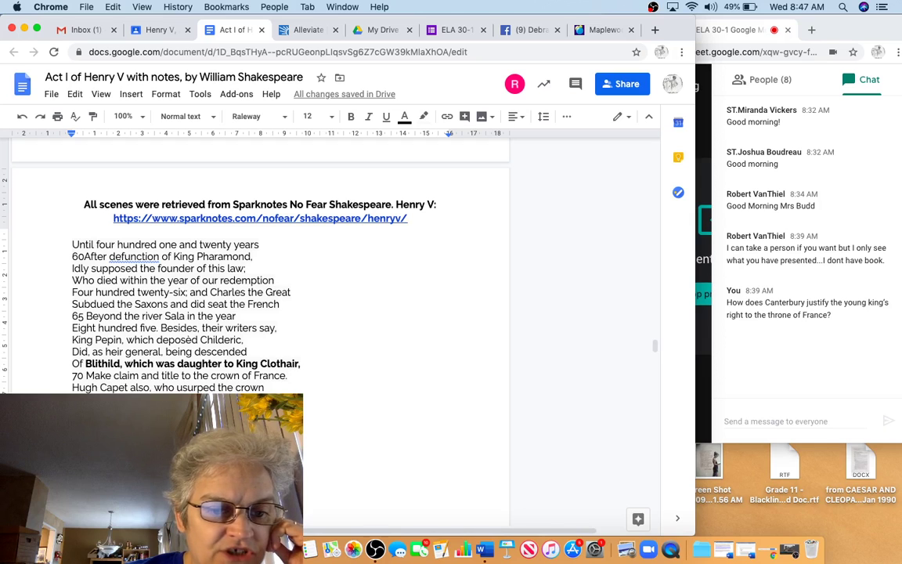
scroll(259, 266, "down", 2)
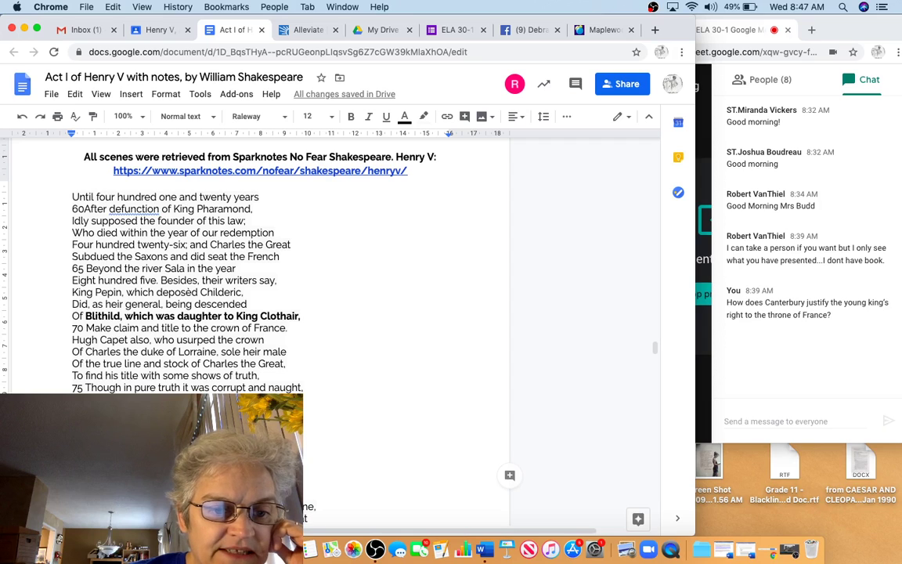
key("ctrl+b")
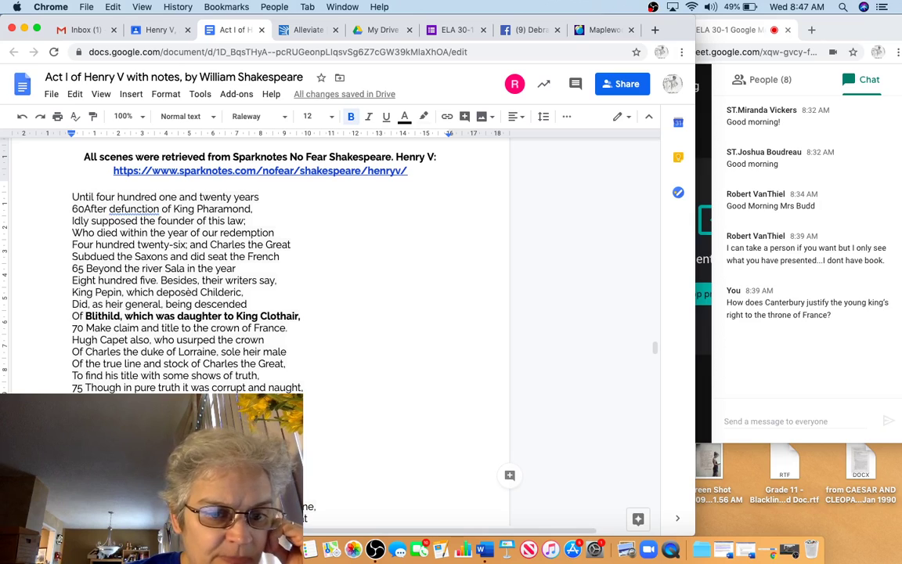
left_click_drag(459, 426, 459, 460)
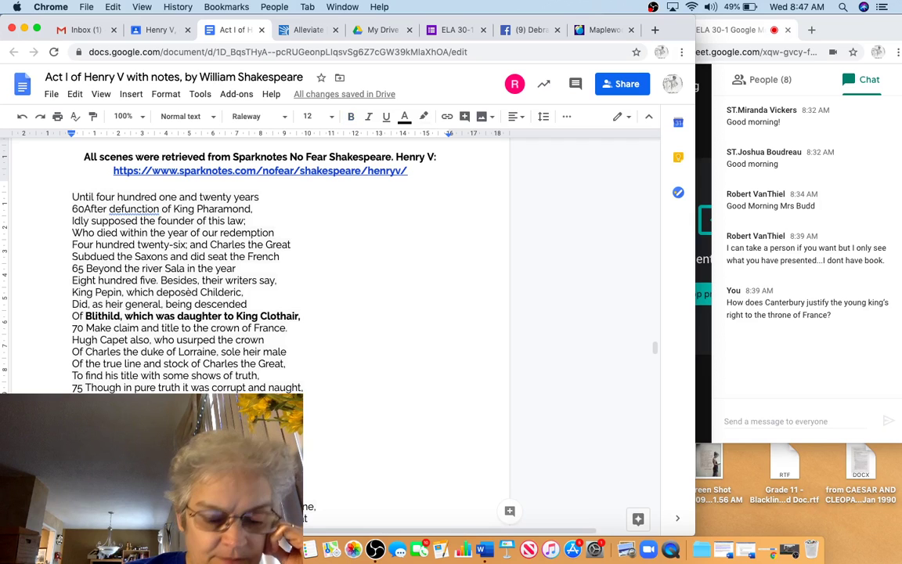
left_click(324, 514)
Bold the Queen Isabel and Lady Ermengare lines and 'Daughter to Charles' in line 85.
scroll(324, 514, "down", 1)
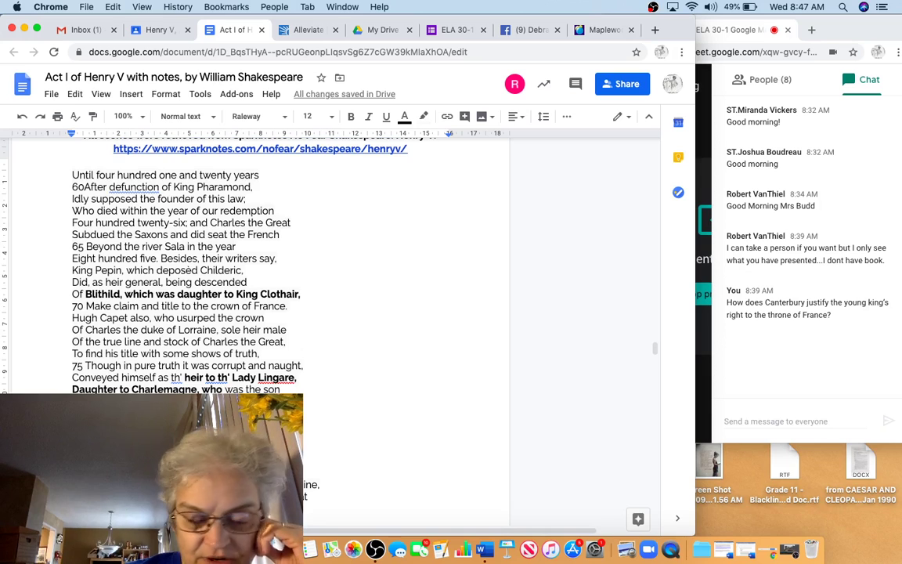
scroll(324, 513, "down", 2)
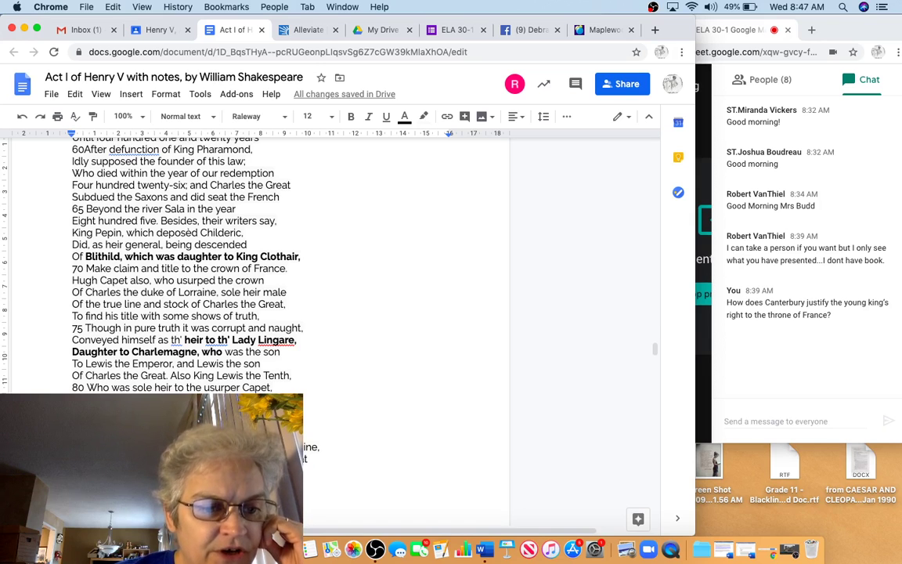
scroll(180, 258, "down", 2)
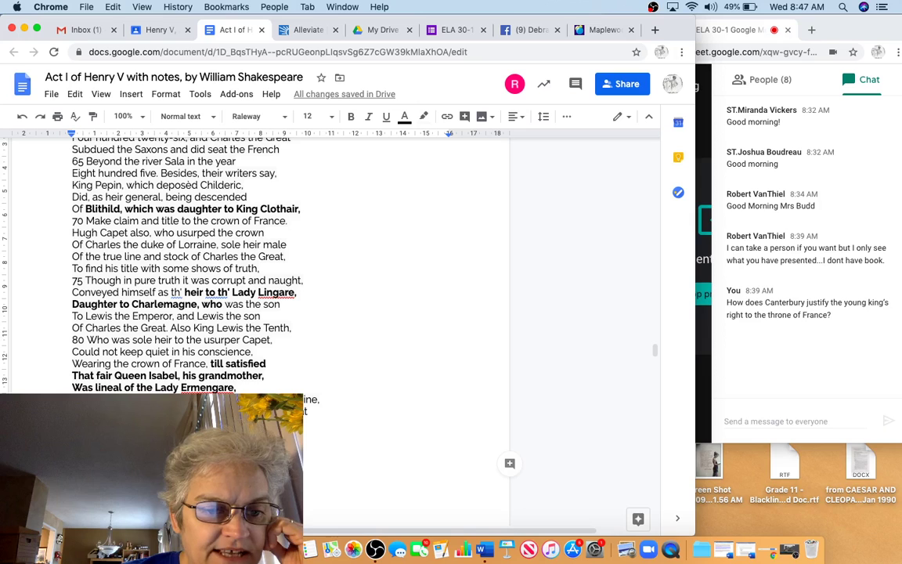
key("super+b")
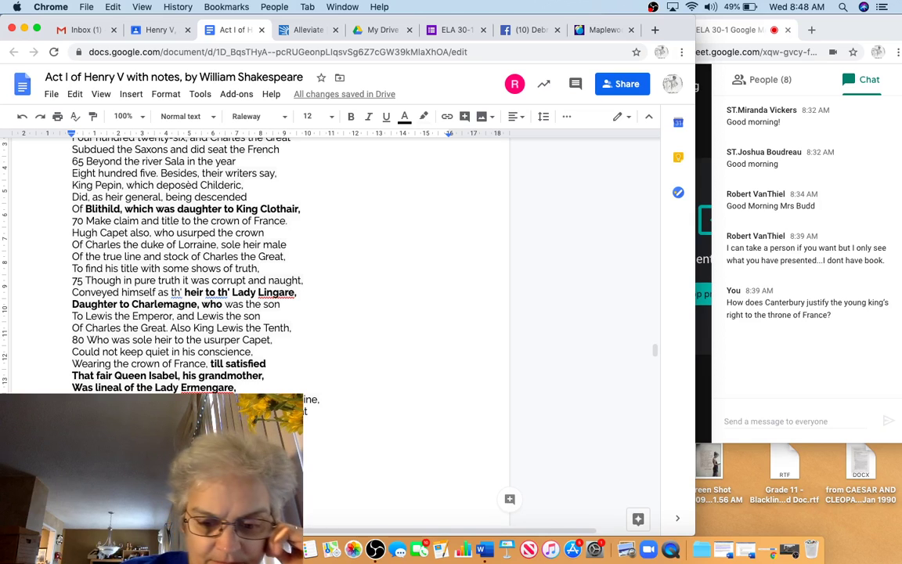
key("ctrl+b")
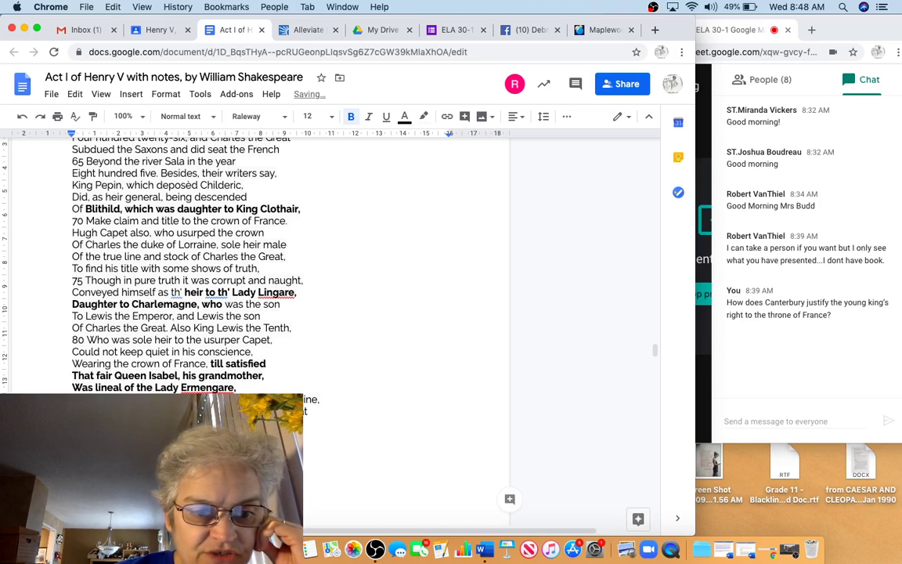
scroll(290, 259, "down", 3)
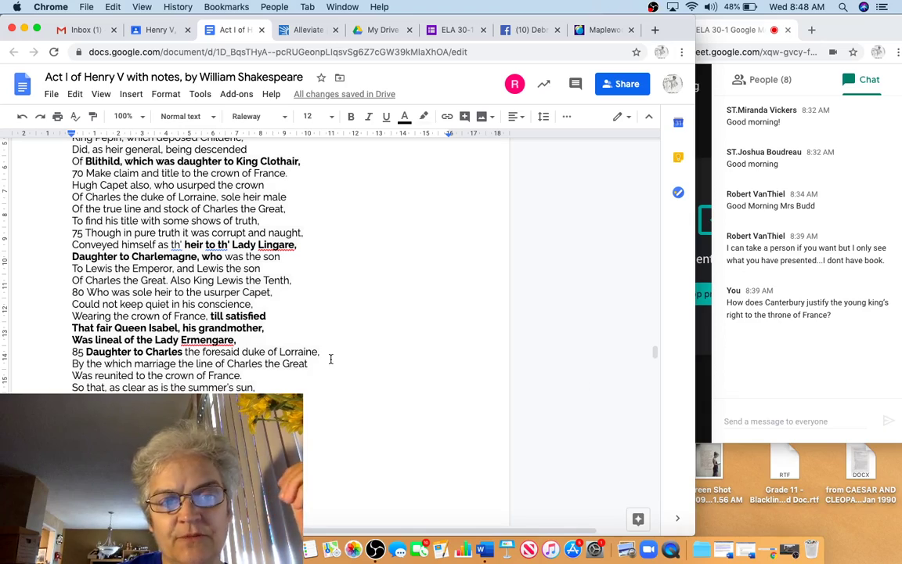
Send 'Salic Law - what does it say about who cannot inherit the throne of France?' in Meet chat.
scroll(330, 359, "up", 10)
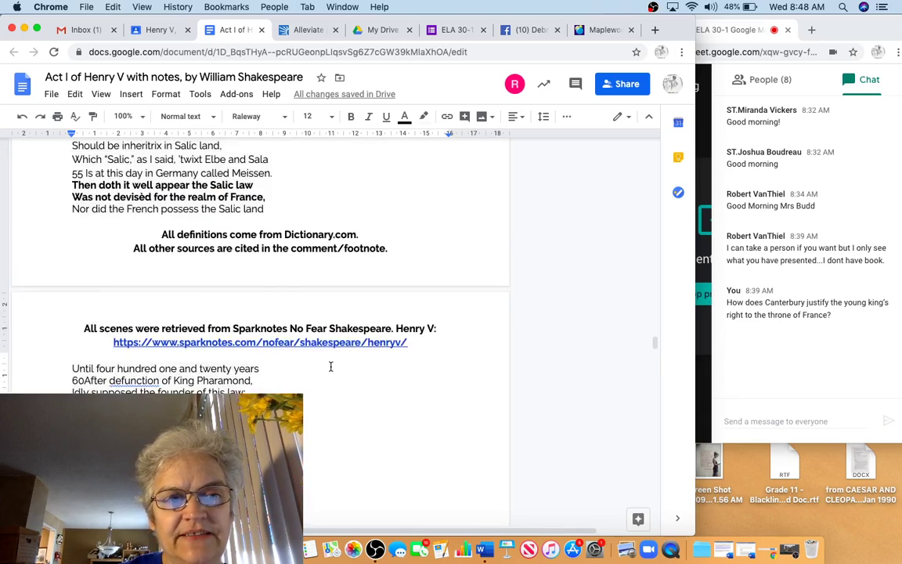
scroll(330, 366, "up", 7)
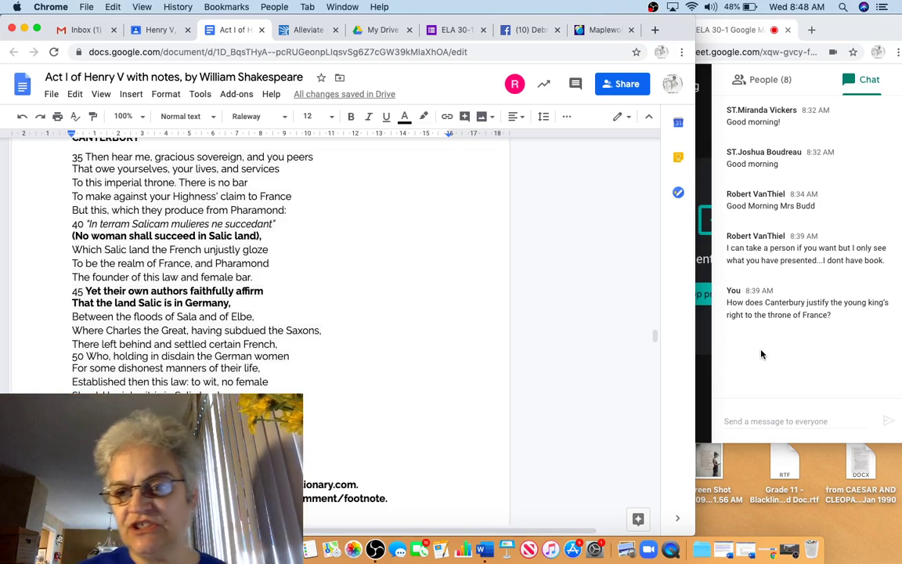
left_click(766, 423)
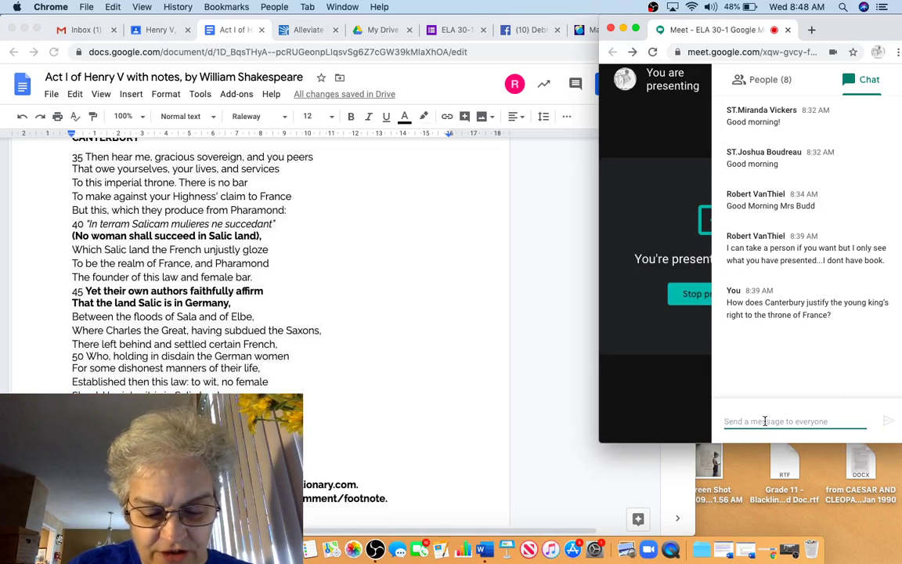
type("Salic La")
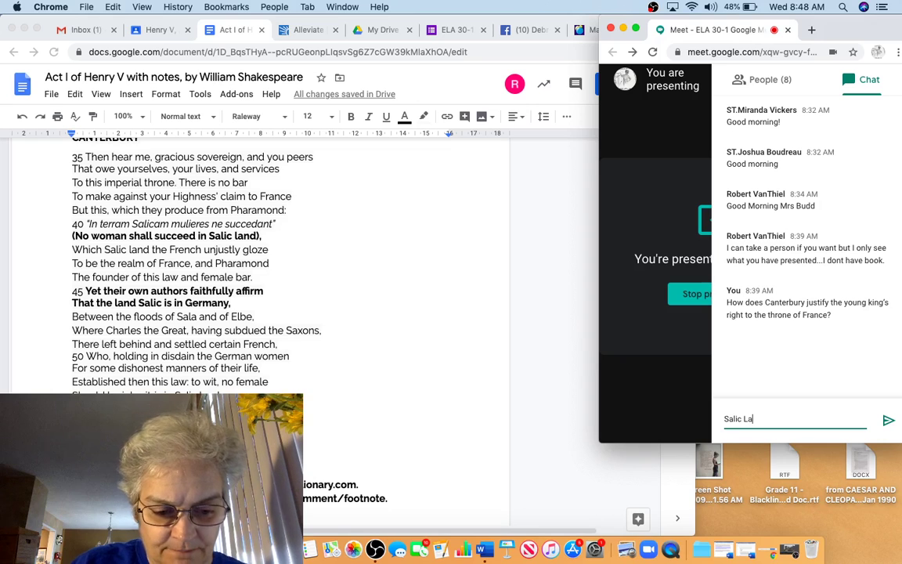
type("w - what does")
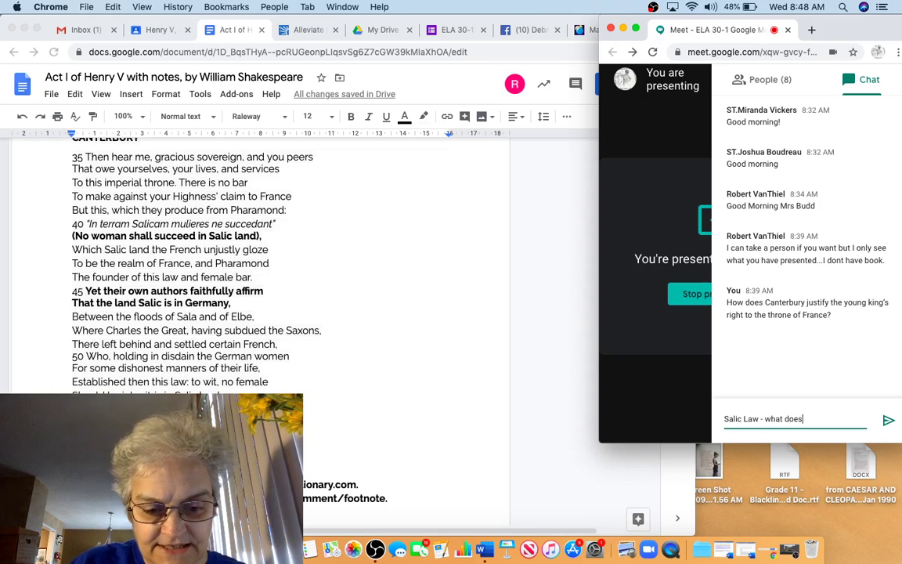
type(" it say about w")
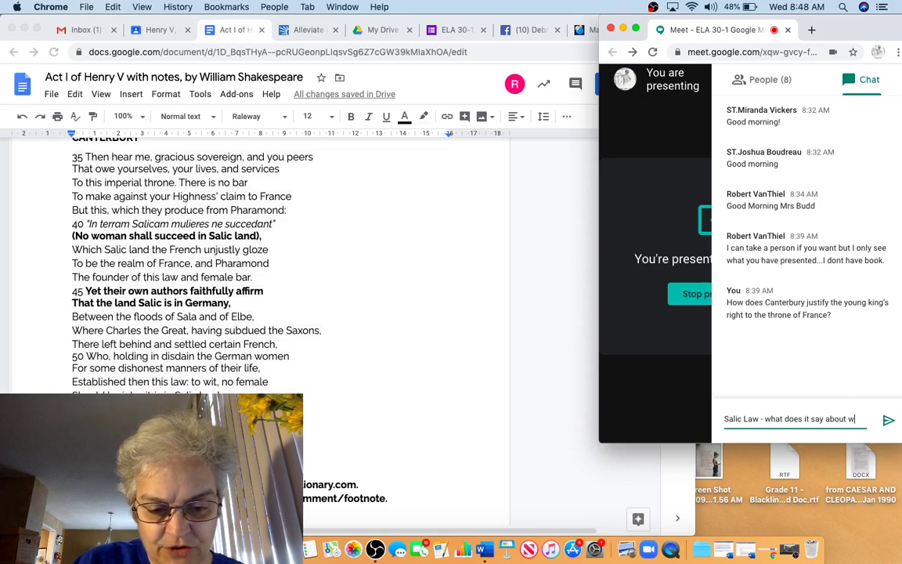
type("ho can inherit the throne of France")
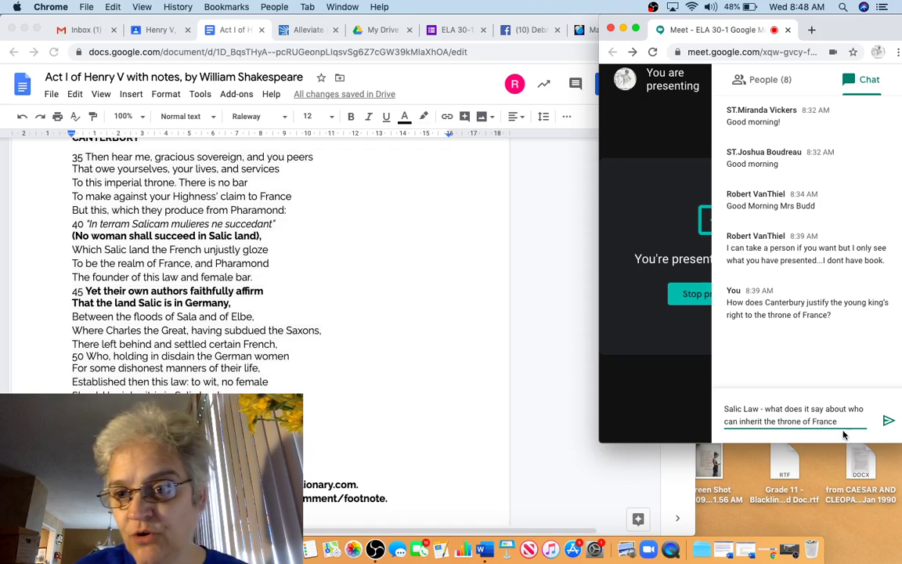
left_click(739, 421)
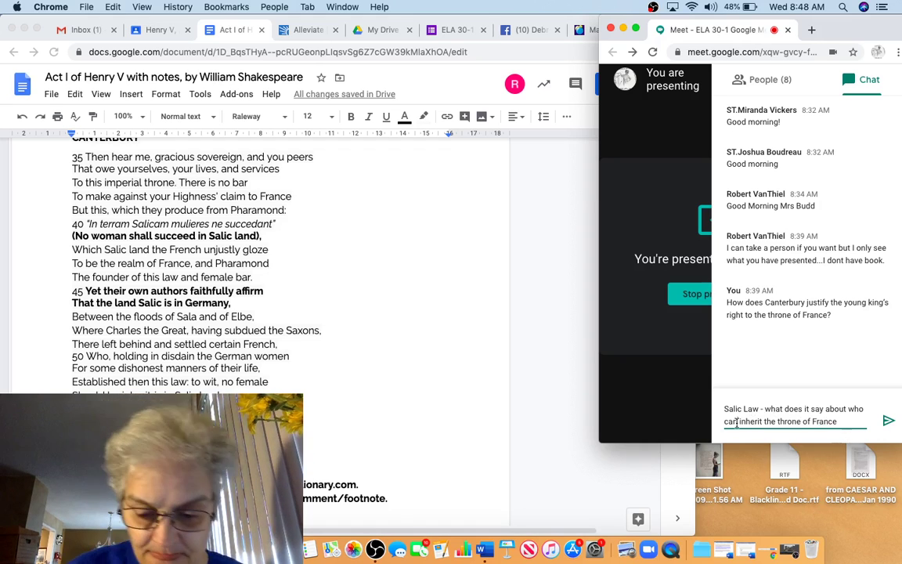
type("not")
left_click(852, 408)
type("?")
key("Return")
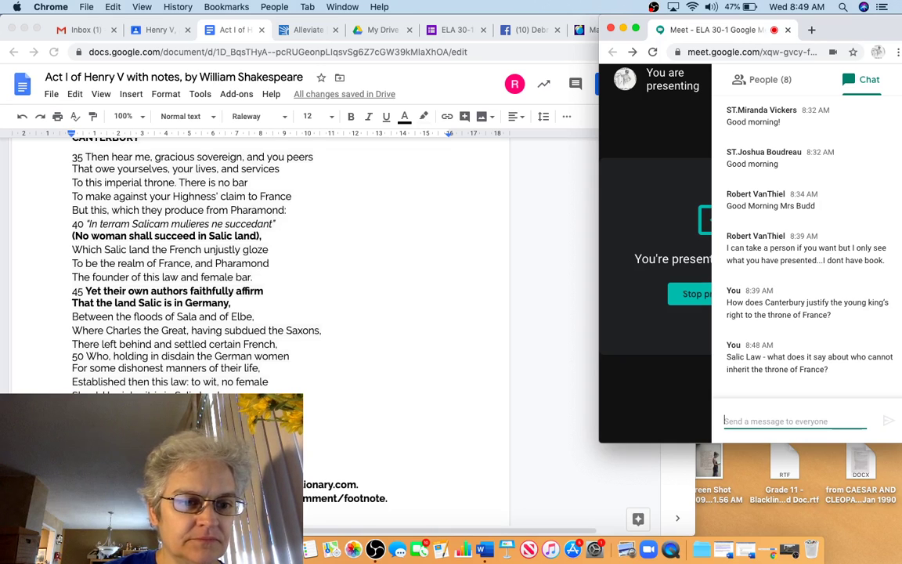
Start a Meet chat reply reading 'Look to line 42;'.
scroll(75, 213, "down", 5)
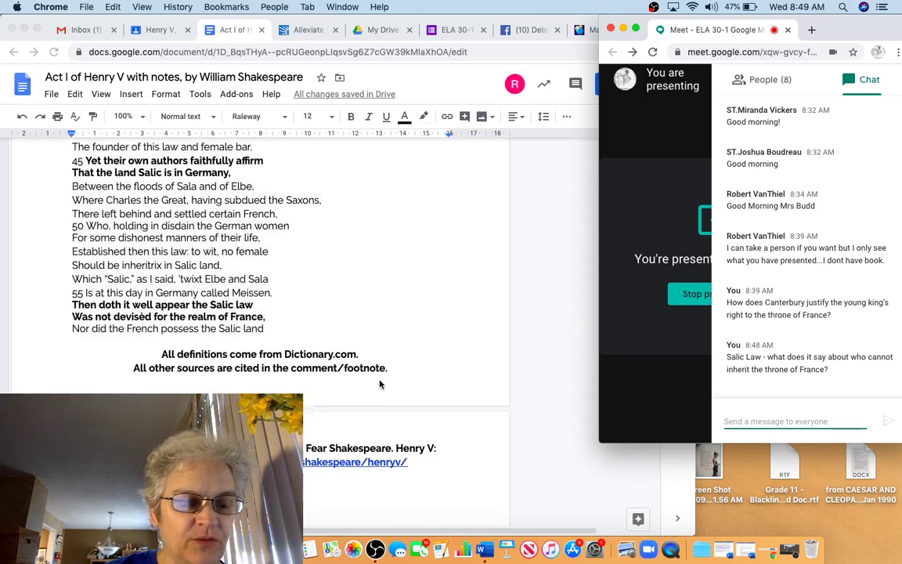
left_click(862, 79)
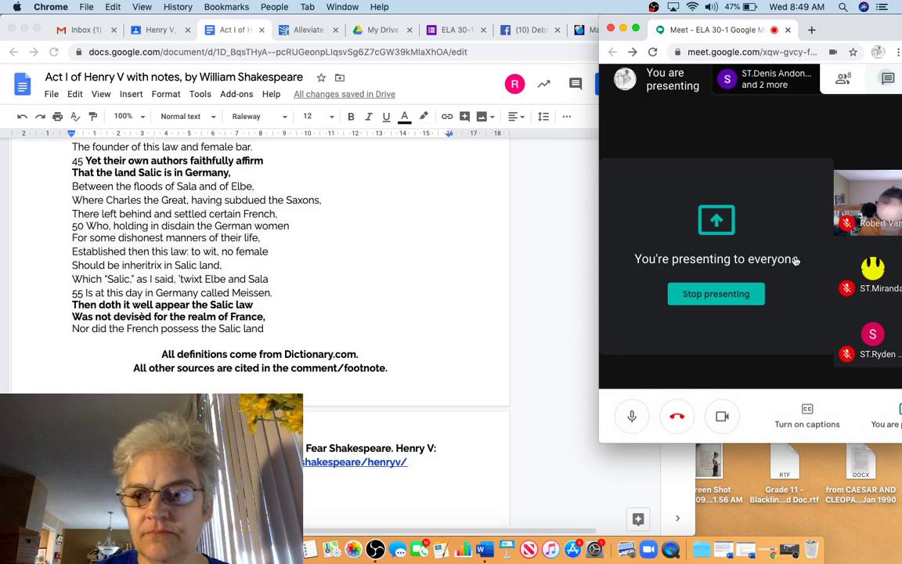
left_click(887, 79)
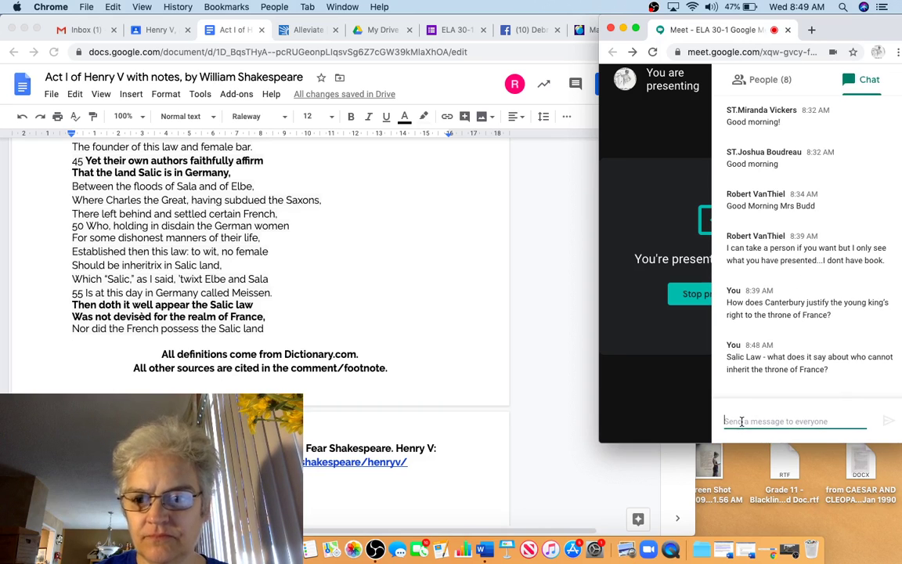
type("Look to line 42;")
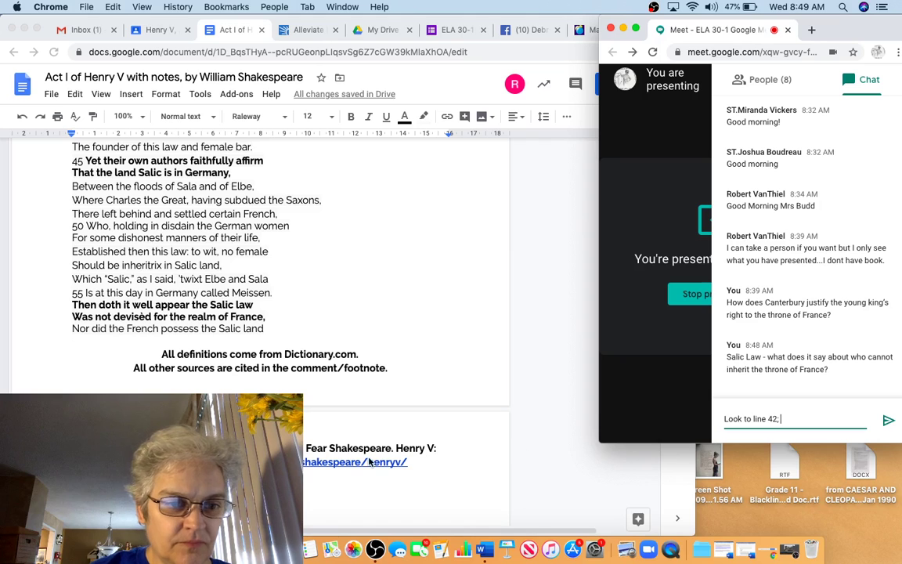
scroll(350, 444, "down", 1)
scroll(349, 444, "down", 10)
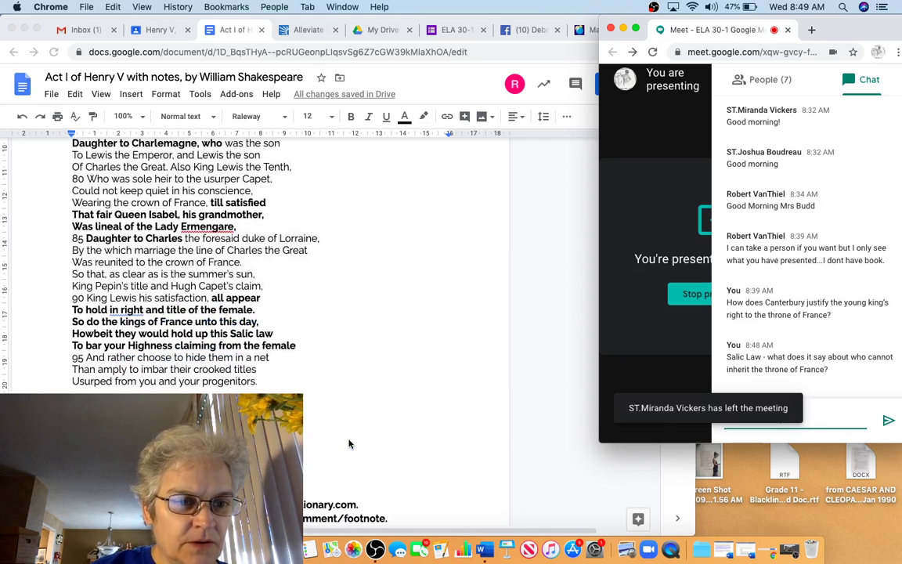
scroll(349, 443, "up", 3)
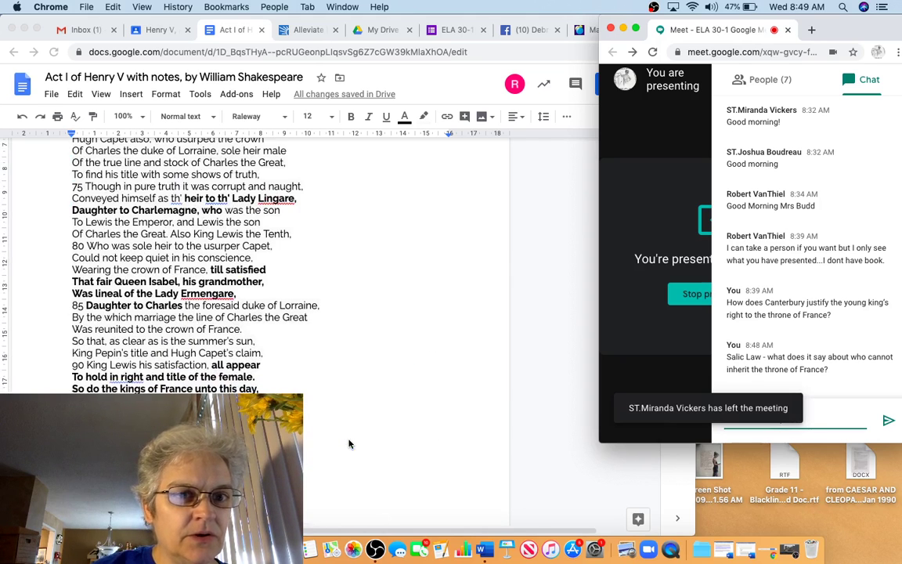
type("Look to line 42;")
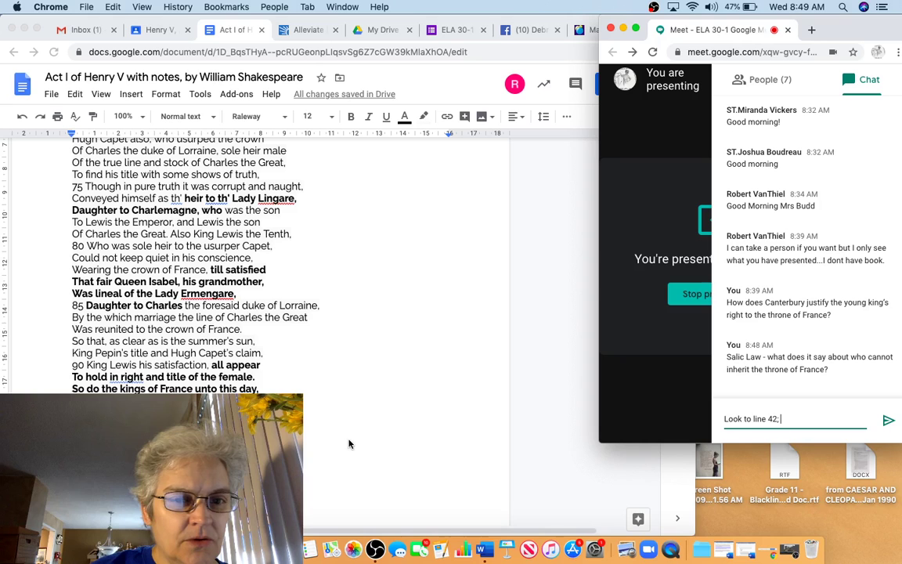
scroll(349, 443, "right", 1)
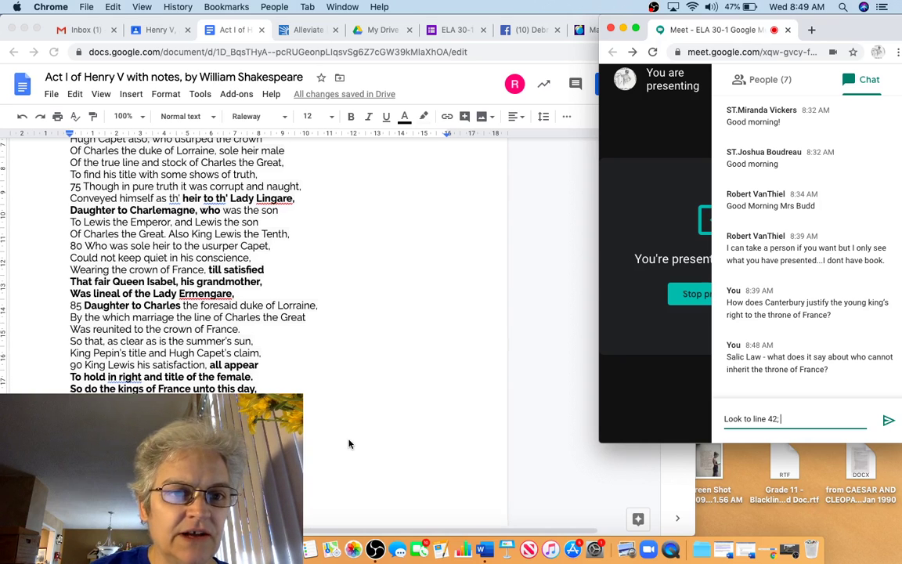
Add lines 76/77, 81-85, 90-94 and 'who is not allowed to rule in France' to the reply.
left_click(302, 201)
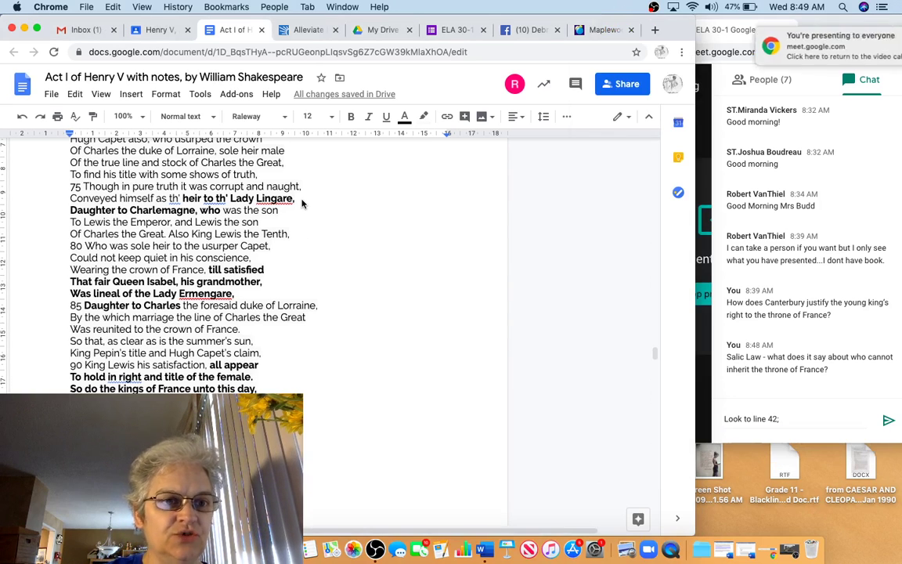
left_click(784, 421)
type("76/")
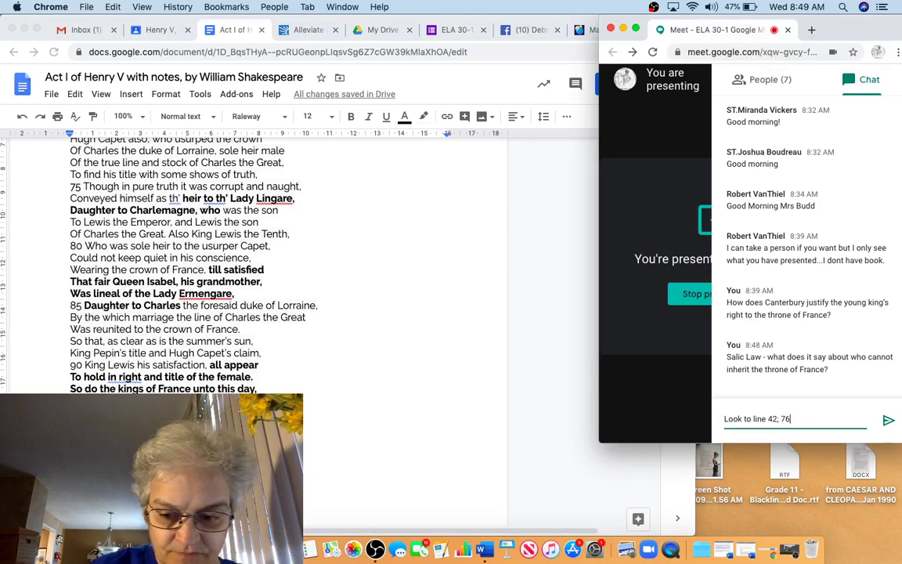
type("77,")
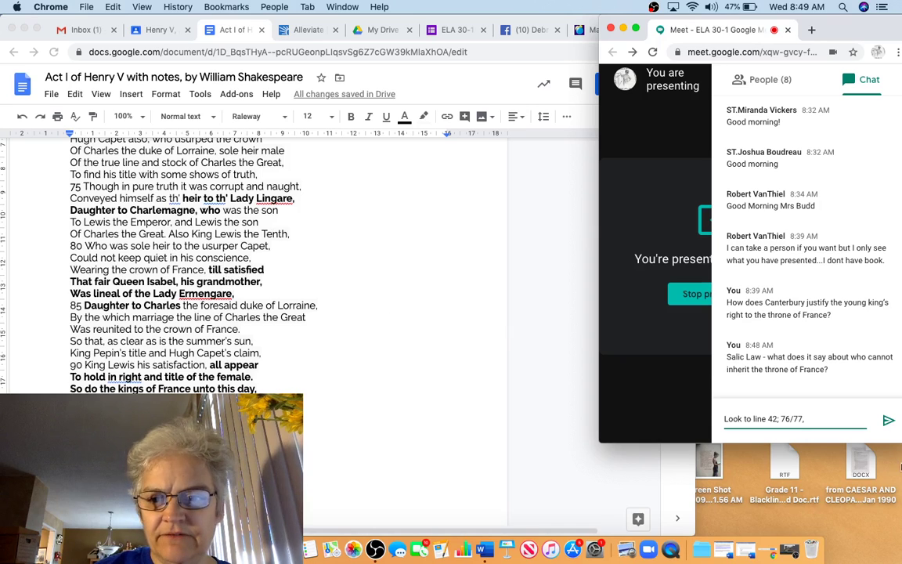
type(" 81")
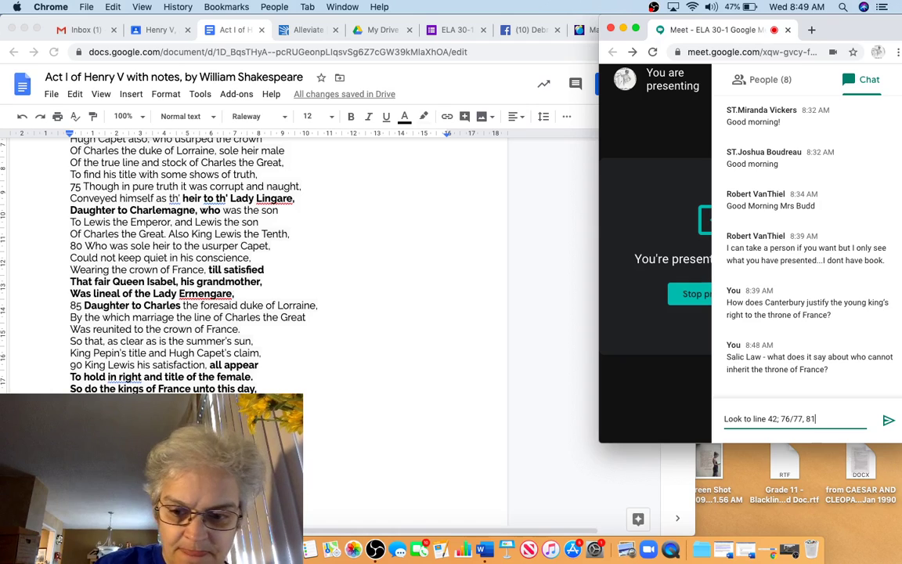
type("-85,")
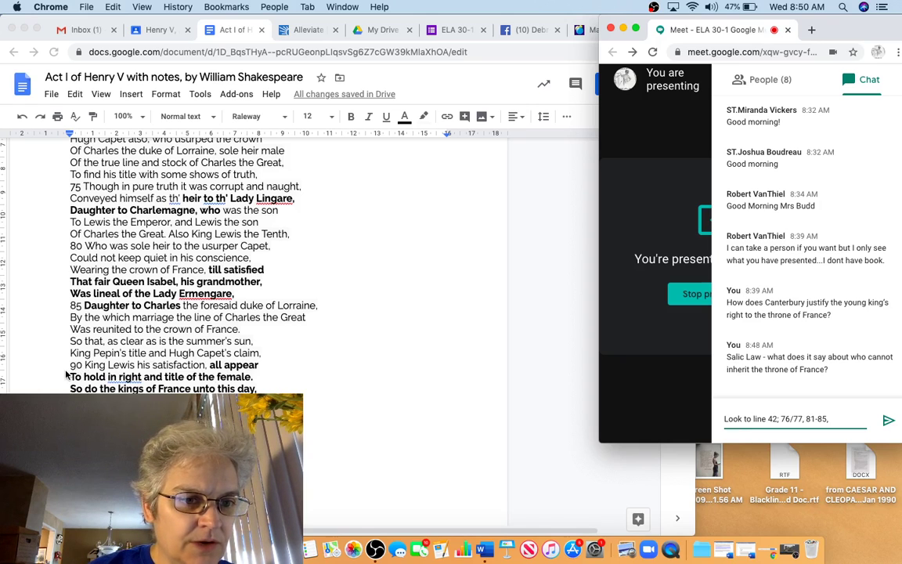
type(" 9")
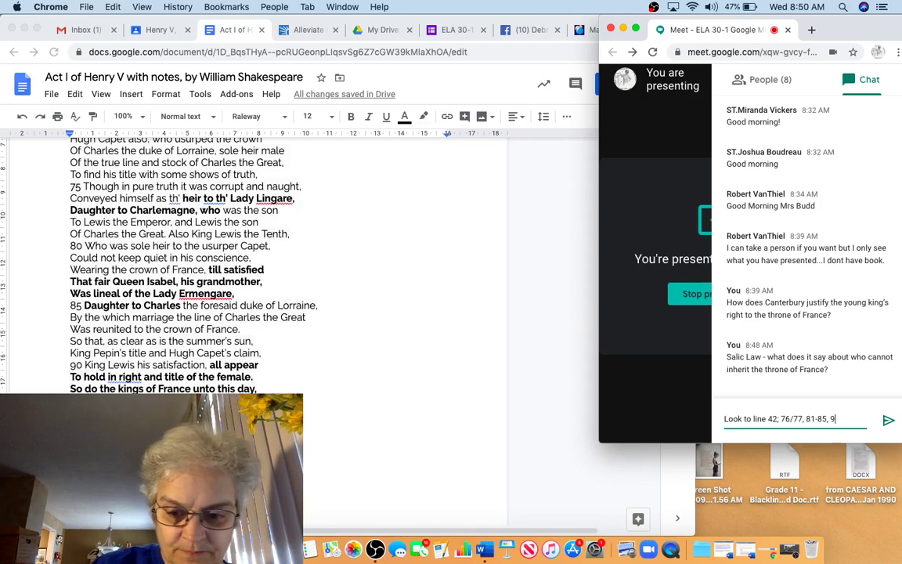
type("0-4")
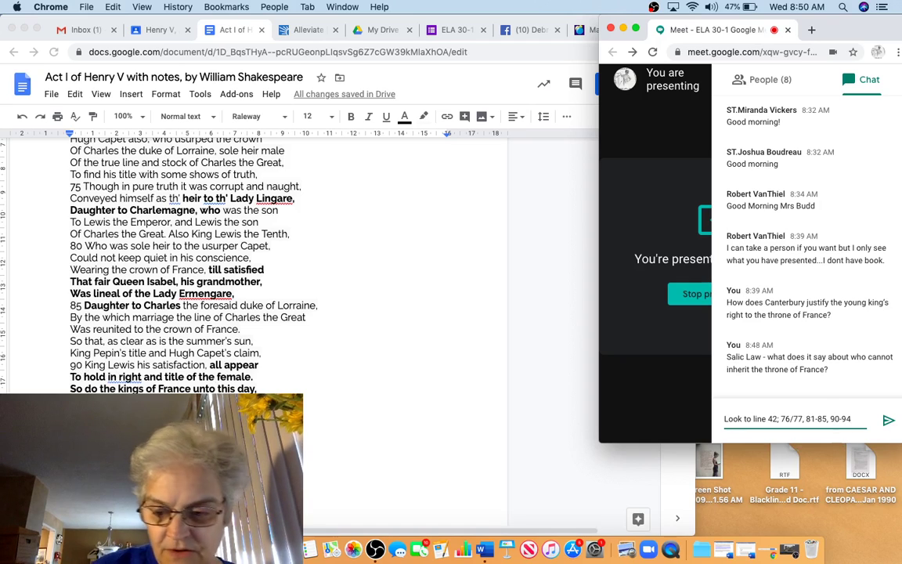
type(" - who is not allowed to")
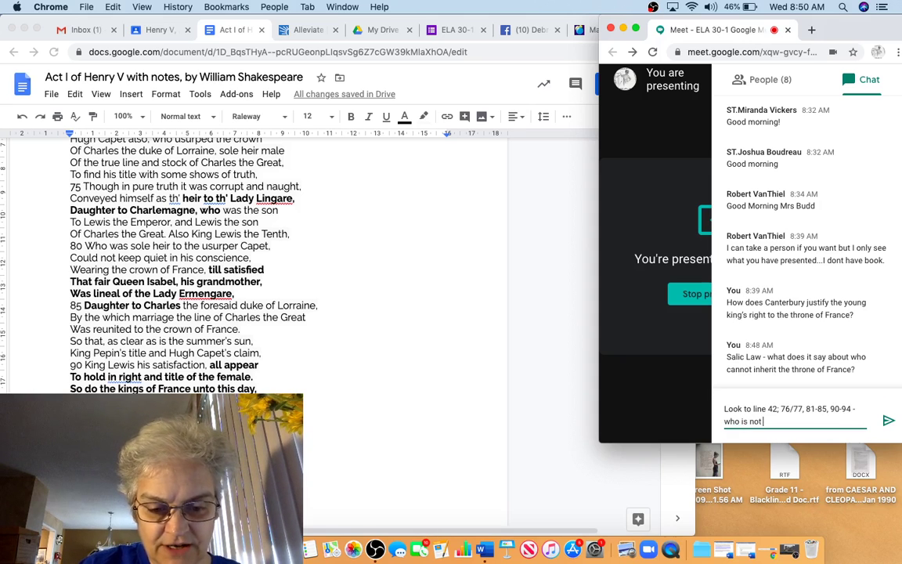
type(" rule in")
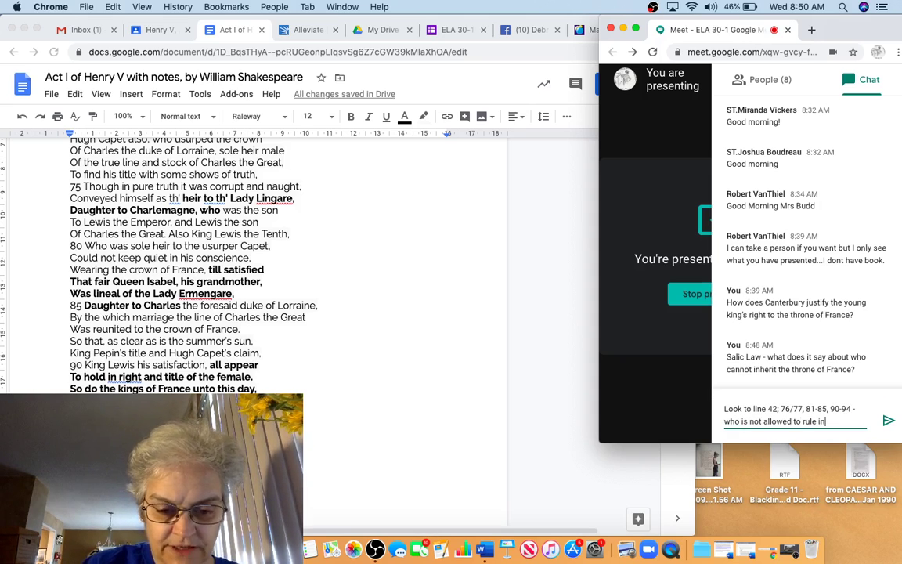
type(" RFrance")
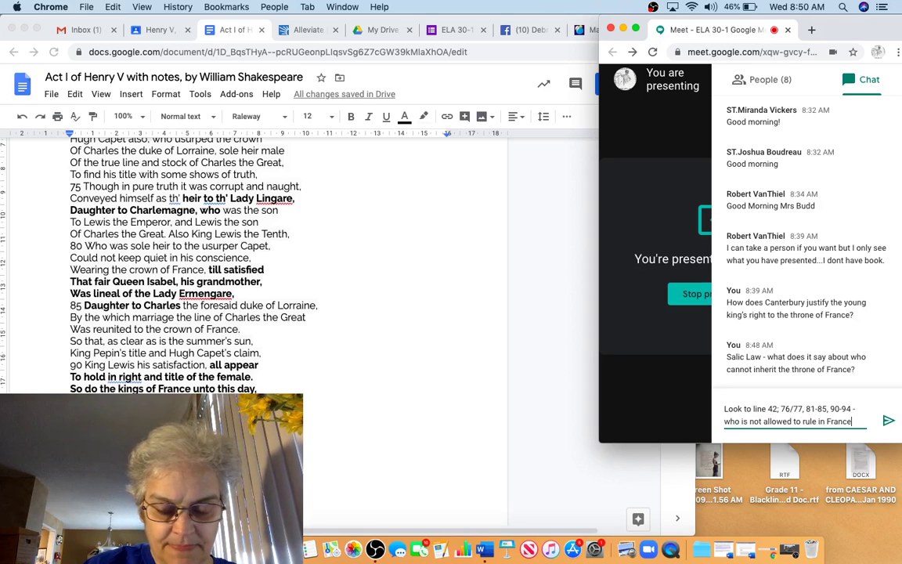
type(", or")
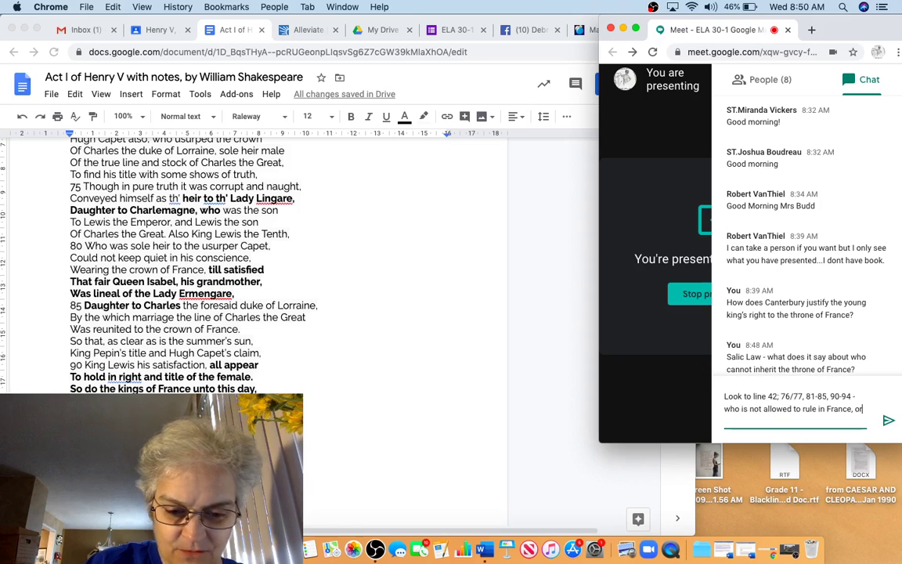
type(" any of said persons' descendants")
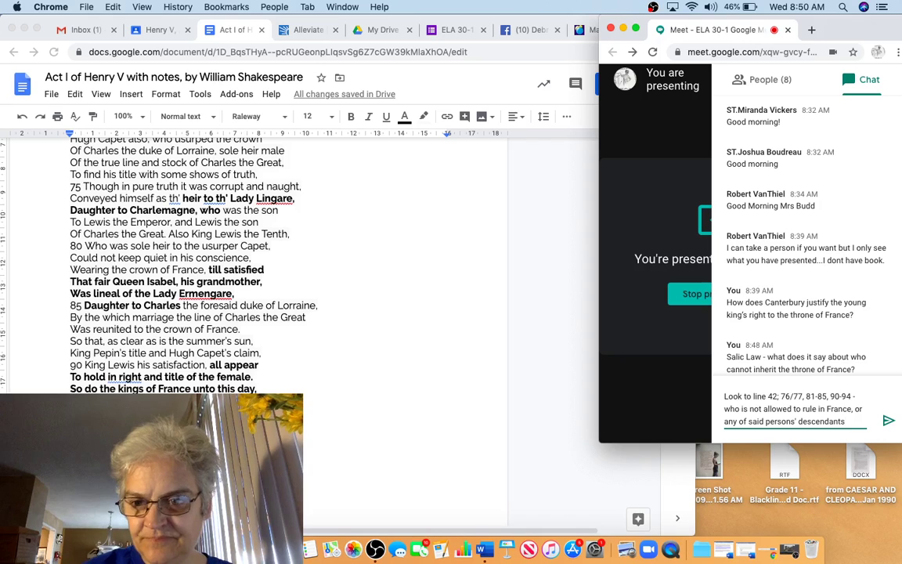
Send the line-reference message, then the hint 'Think in terms of gender.'.
key("Return")
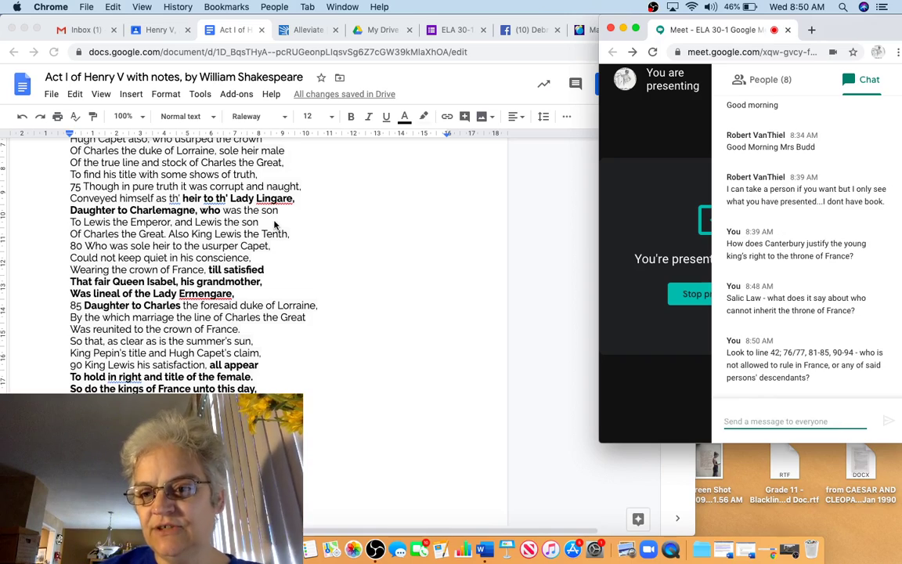
scroll(274, 226, "up", 2)
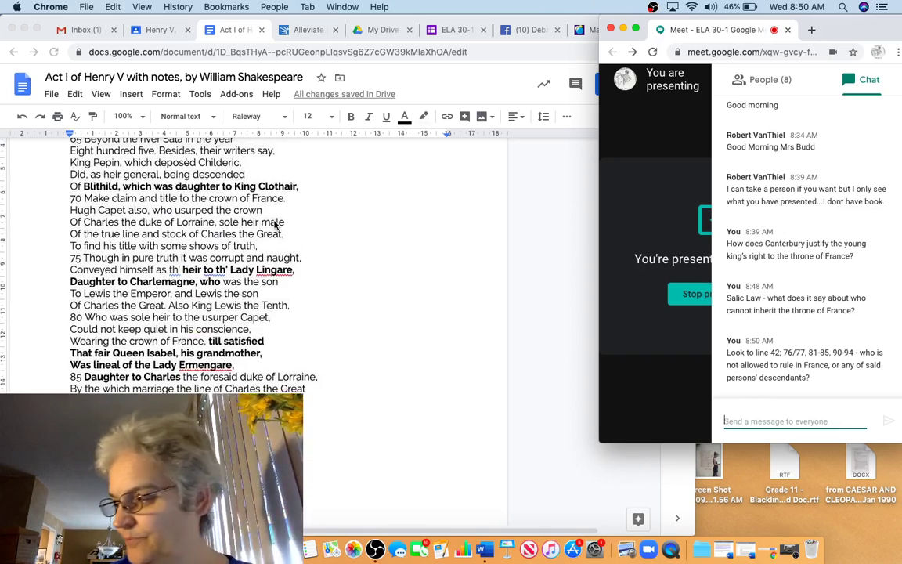
scroll(275, 225, "down", 1)
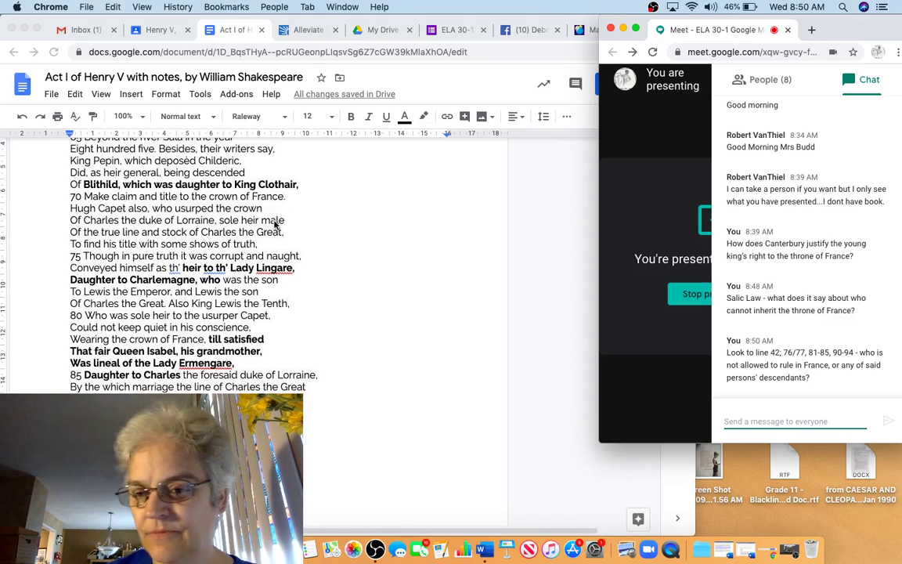
type("Thin")
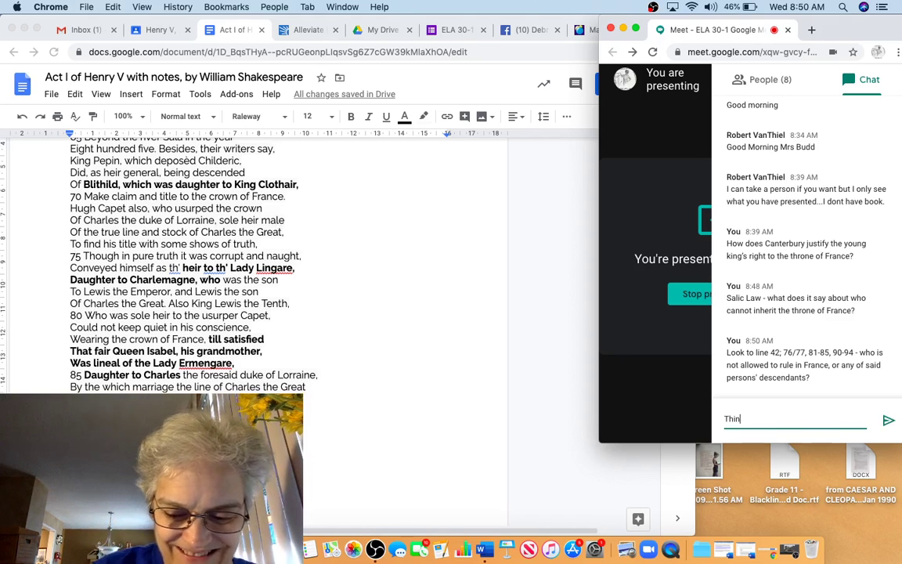
type("k in terms of g")
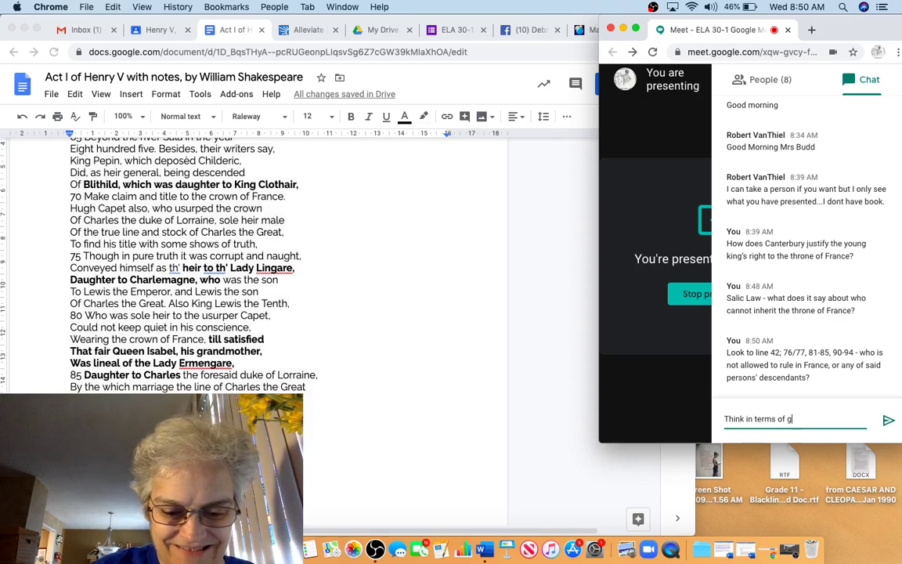
type("ender.")
key("Return")
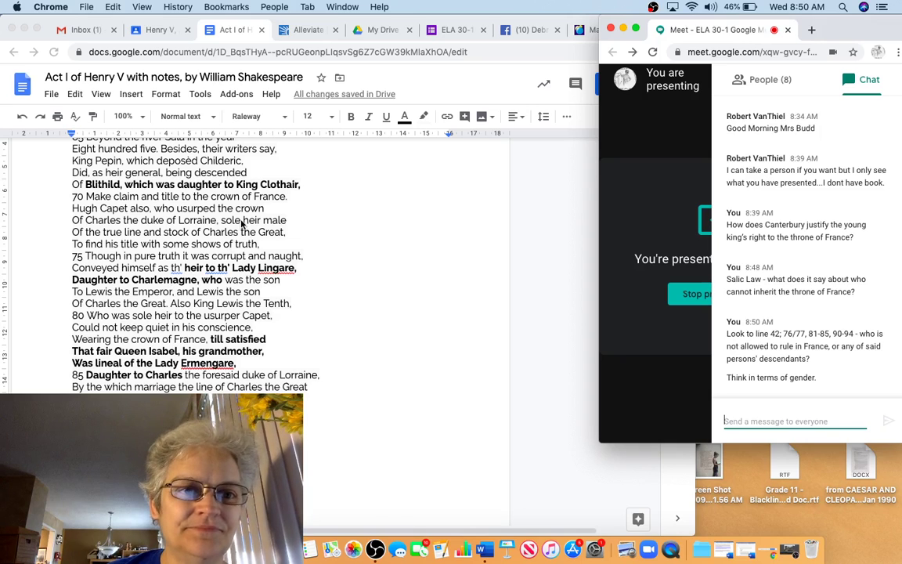
Underline 'daughter' on the Blithild line, 'Daughter' on the Charlemagne line and 'Lady' before Lingare.
left_click(202, 185)
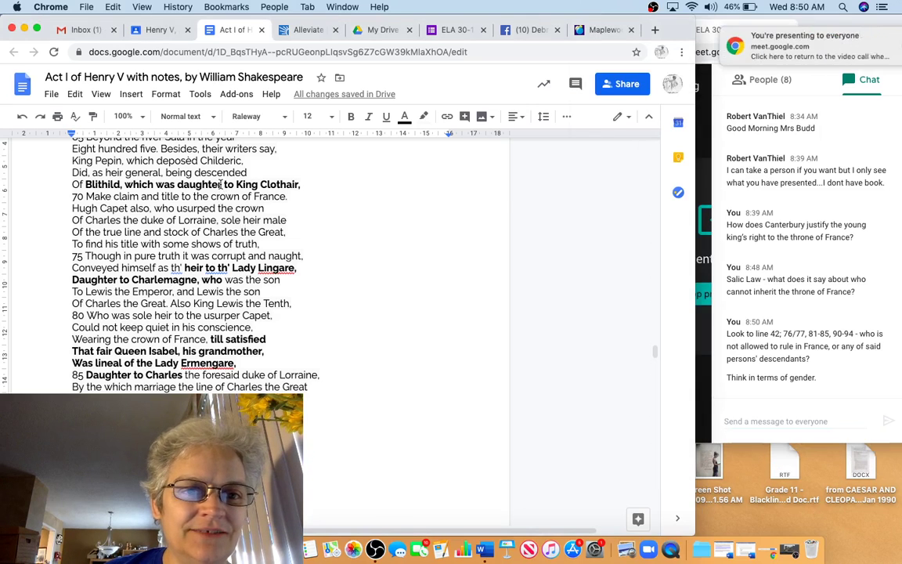
double_click(186, 185)
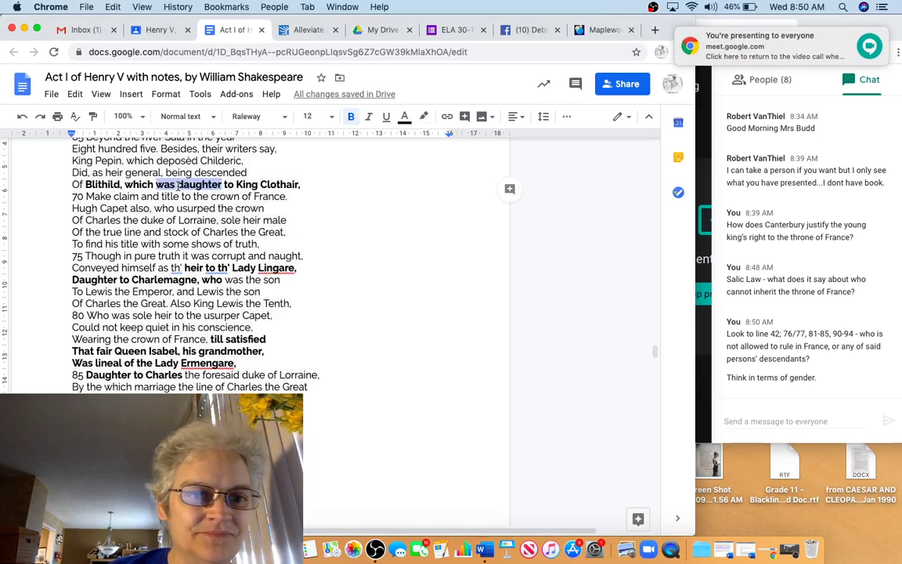
key("cmd+u")
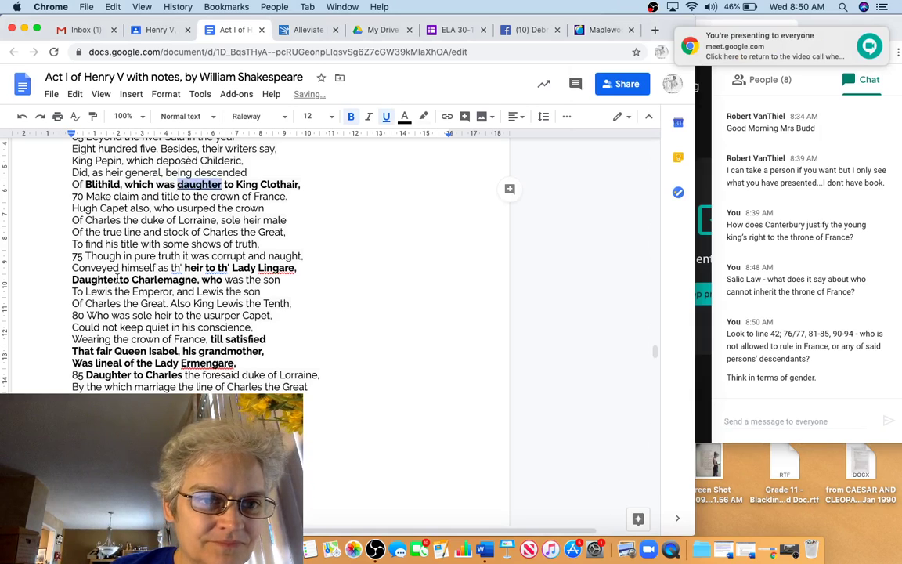
left_click_drag(118, 280, 69, 282)
key("cmd+u")
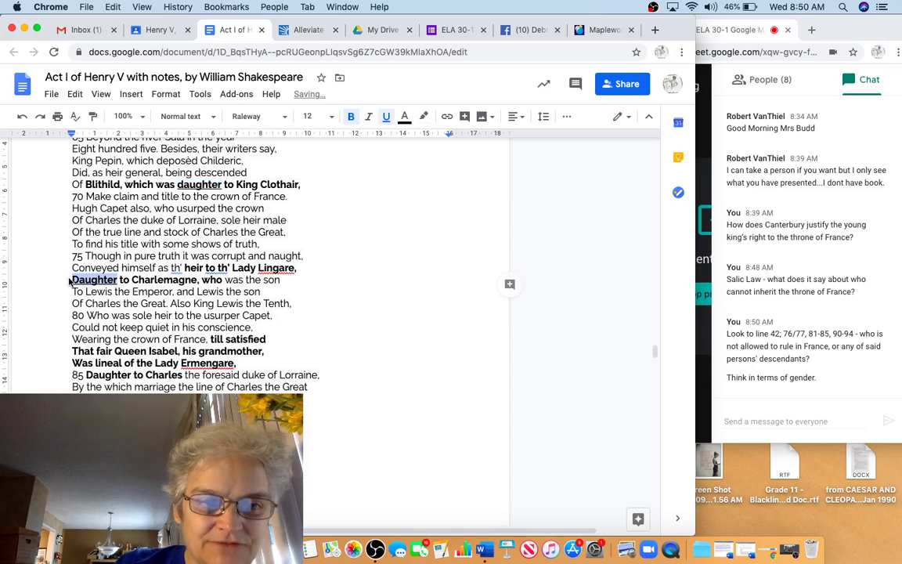
left_click(252, 270)
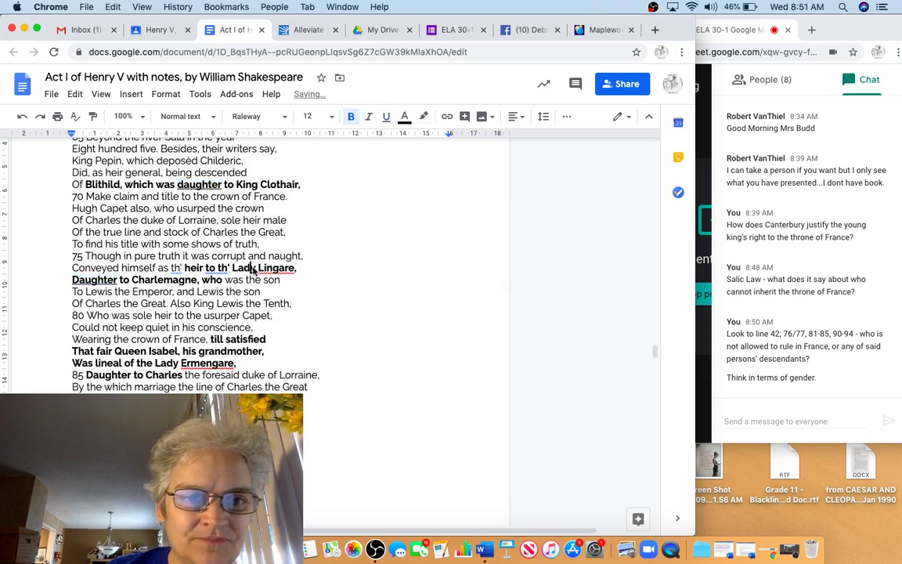
left_click_drag(256, 270, 232, 271)
key("cmd+u")
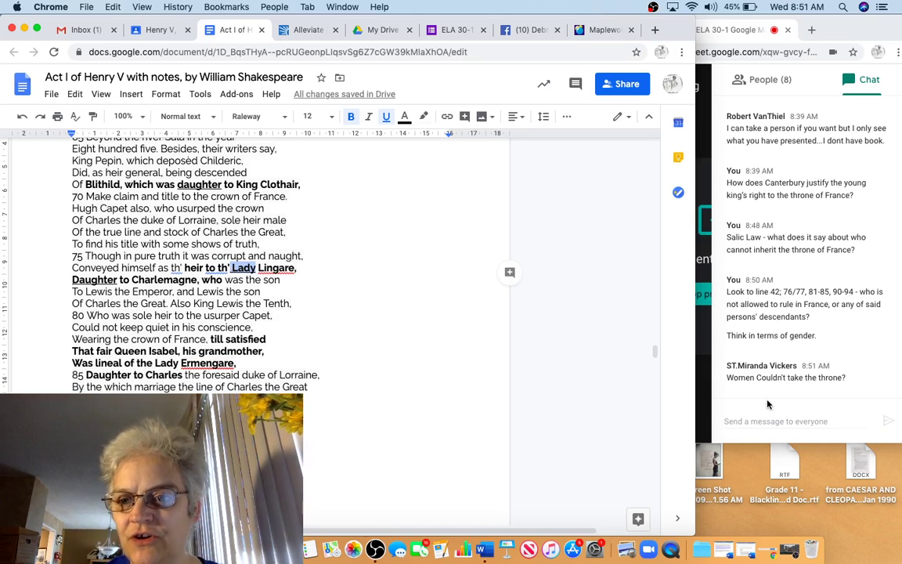
Reply 'That's right, nor could any of their descendents', noting Henry V descends from a female.
left_click(744, 423)
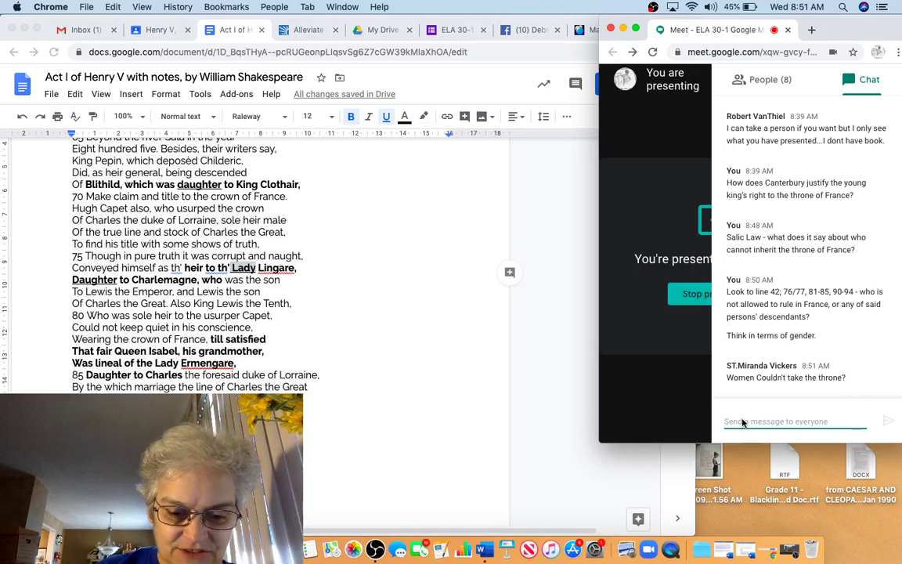
type("That's right , ")
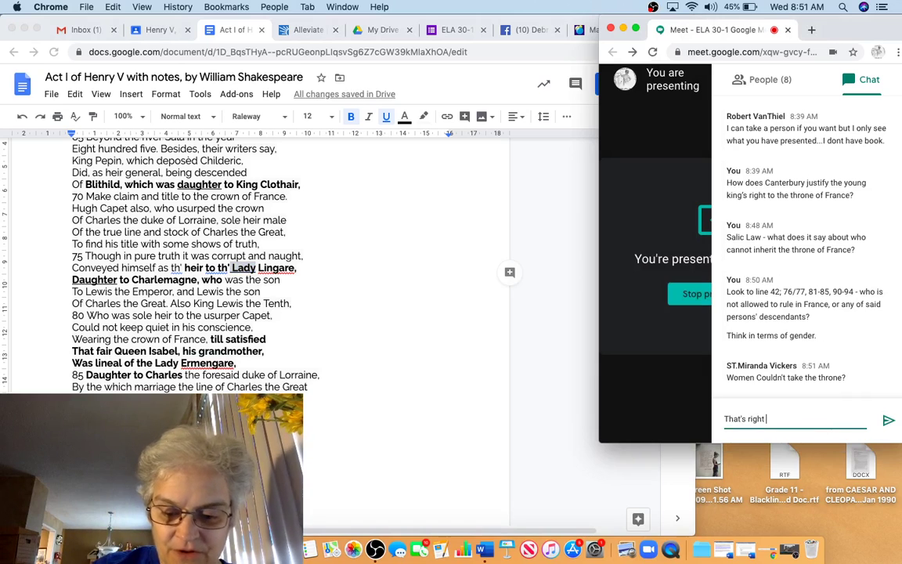
type("nor could nay")
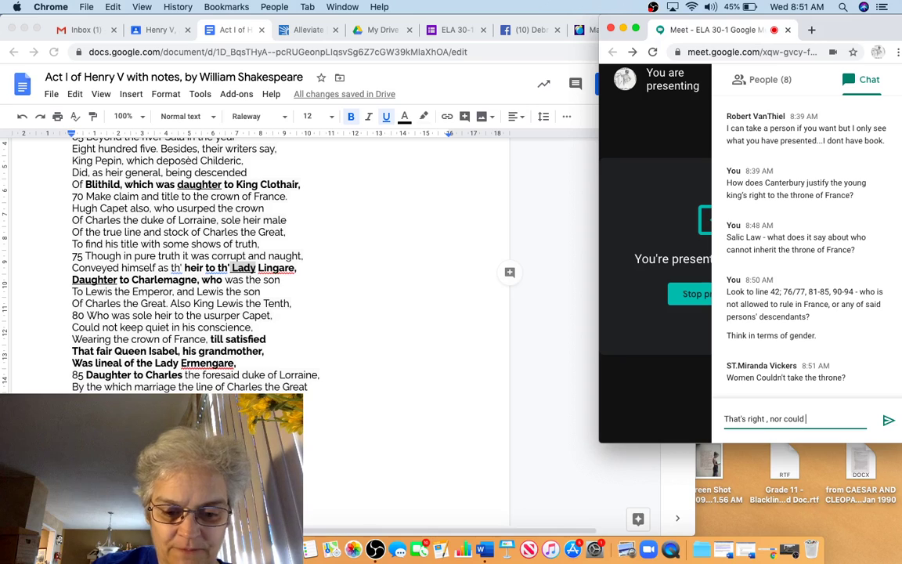
key("BackSpace")
key("BackSpace")
key("BackSpace")
type("any of their")
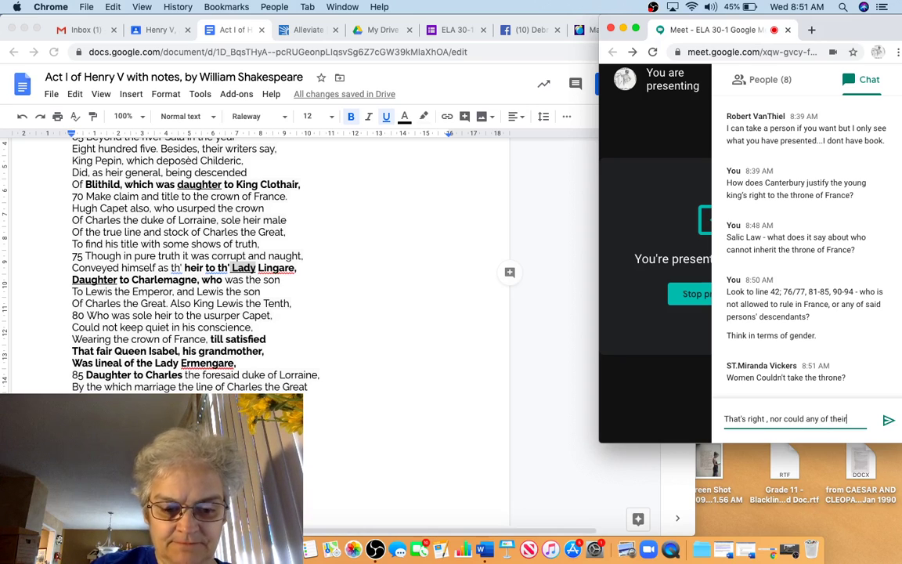
type(" descenden")
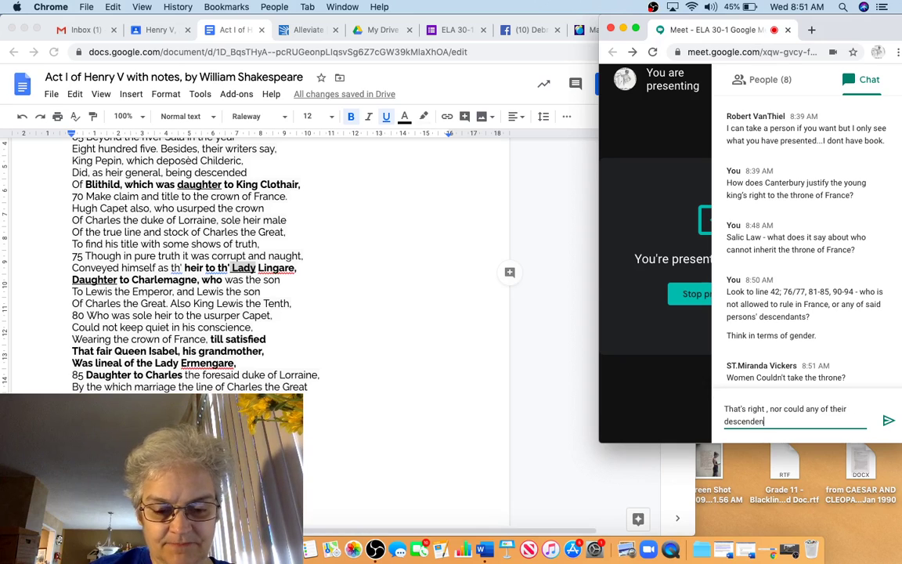
type("ts - and King Henry V is a d")
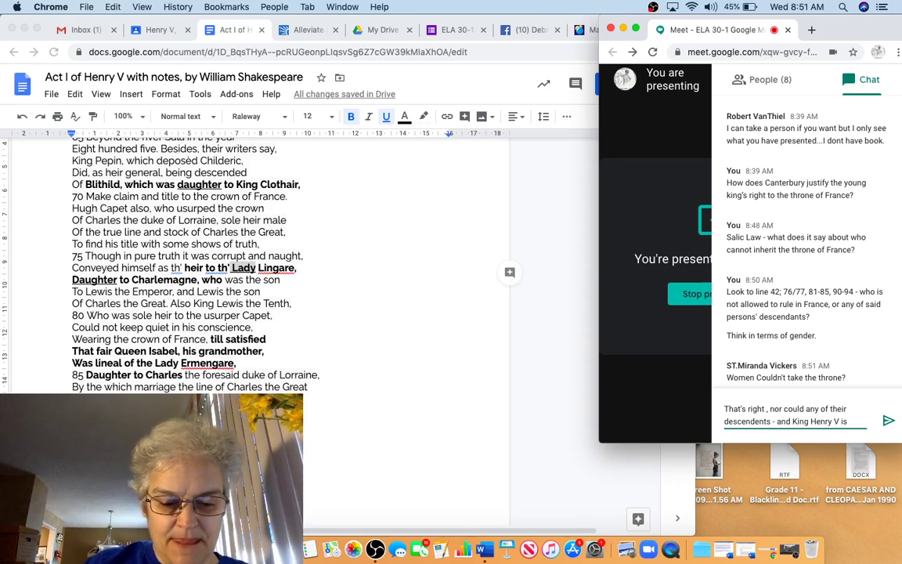
type("escende")
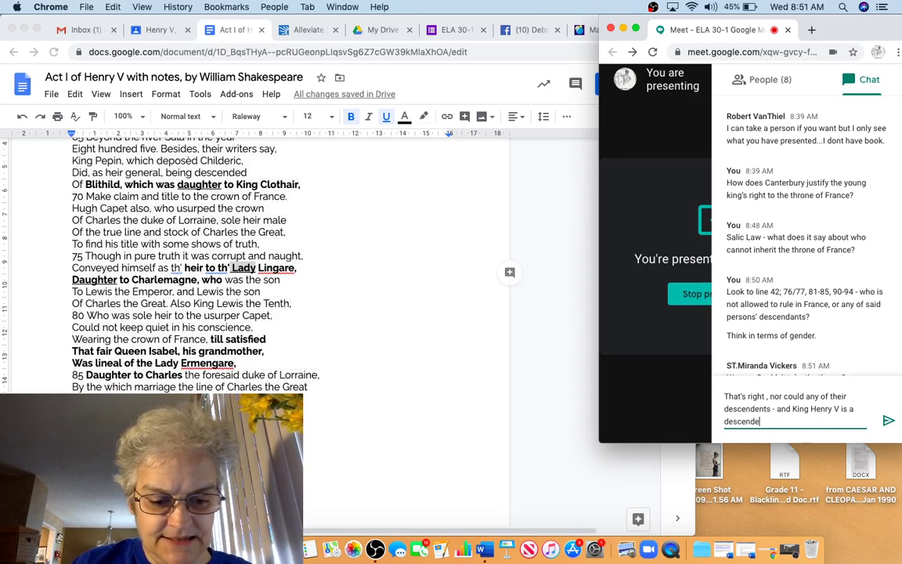
type("nt of a f")
type("emale in ter")
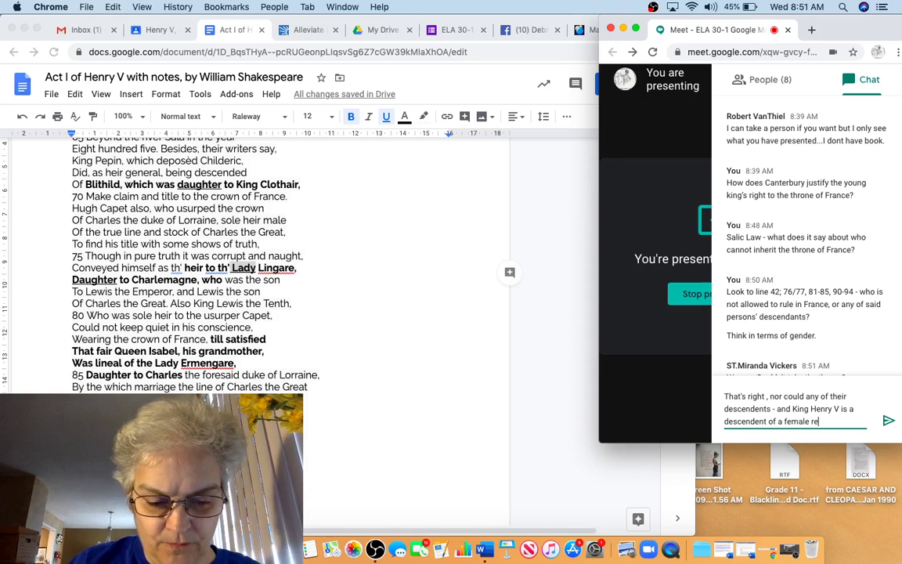
type("ms of the line to the French throne.")
key("Return")
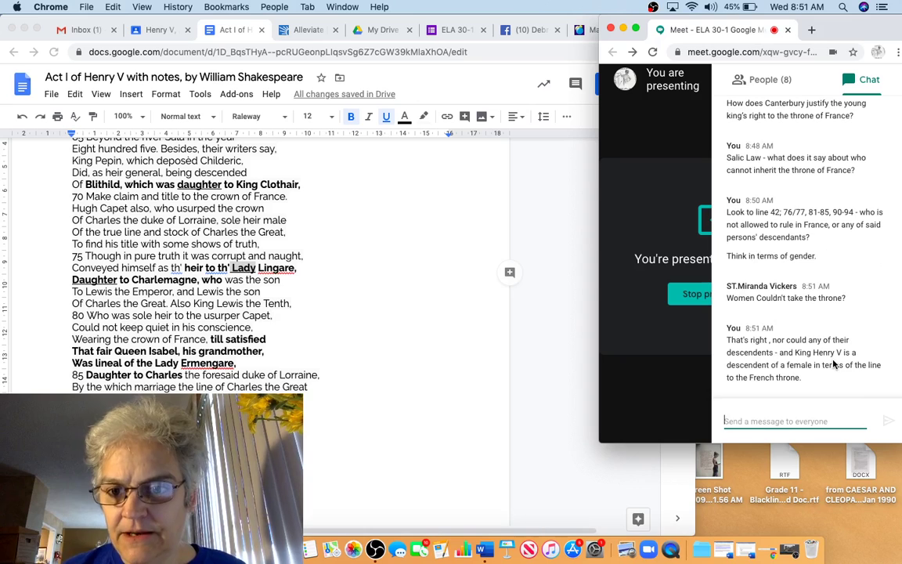
Send the question on Canterbury's two reasons the law shouldn't apply to Henry V.
type("N")
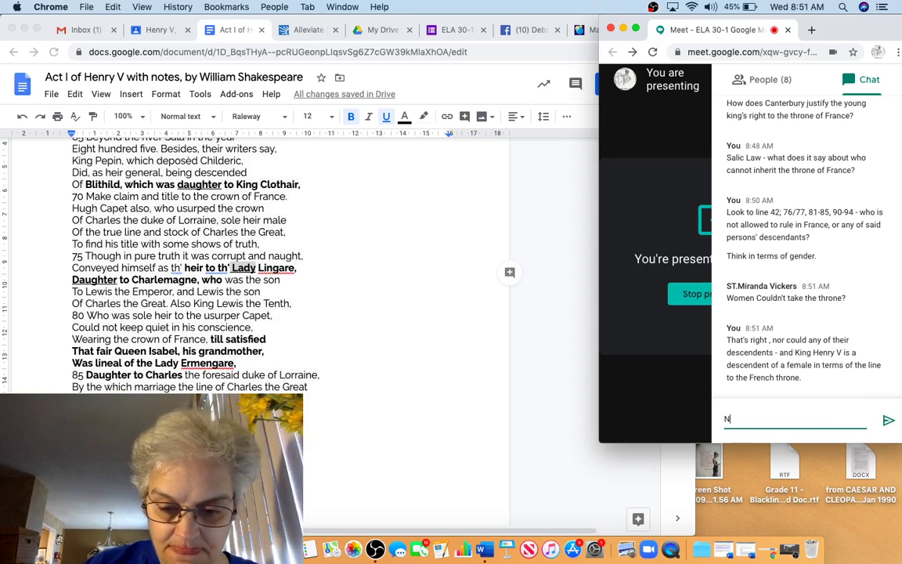
type("ow, Canterbury gives tw")
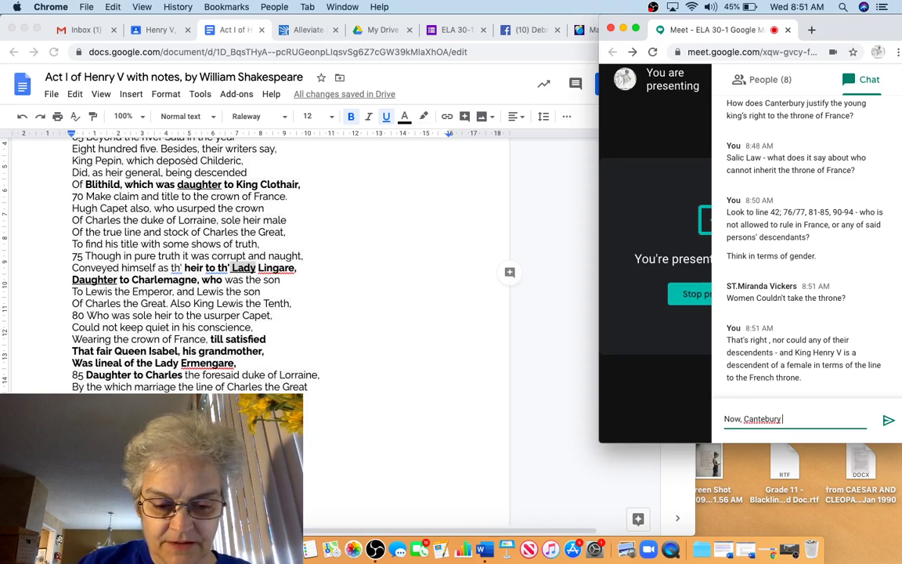
type("o reason")
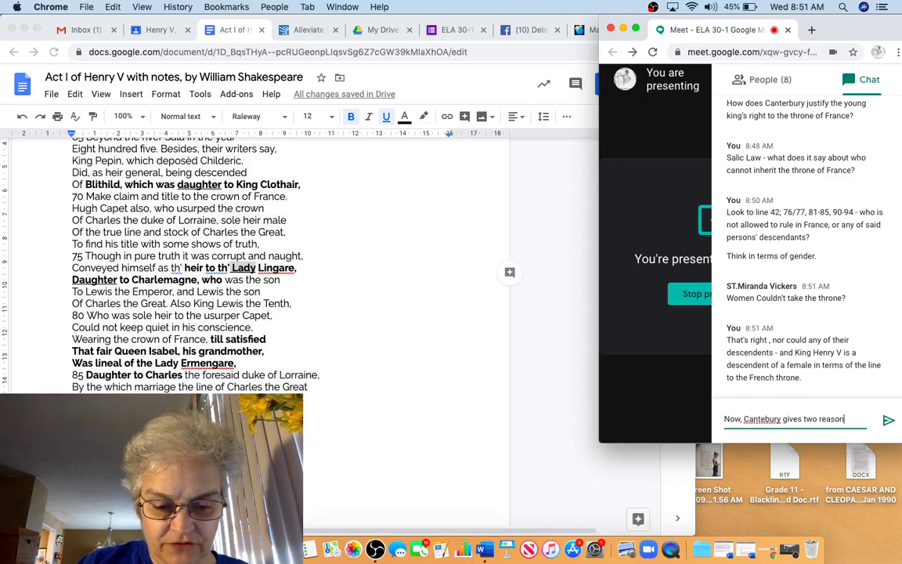
type("s why this law ")
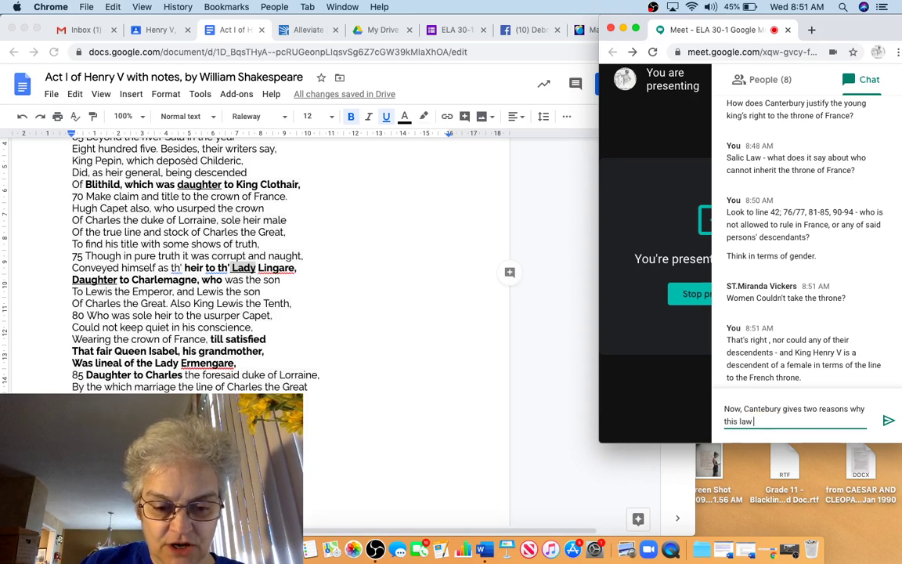
type("should not appl")
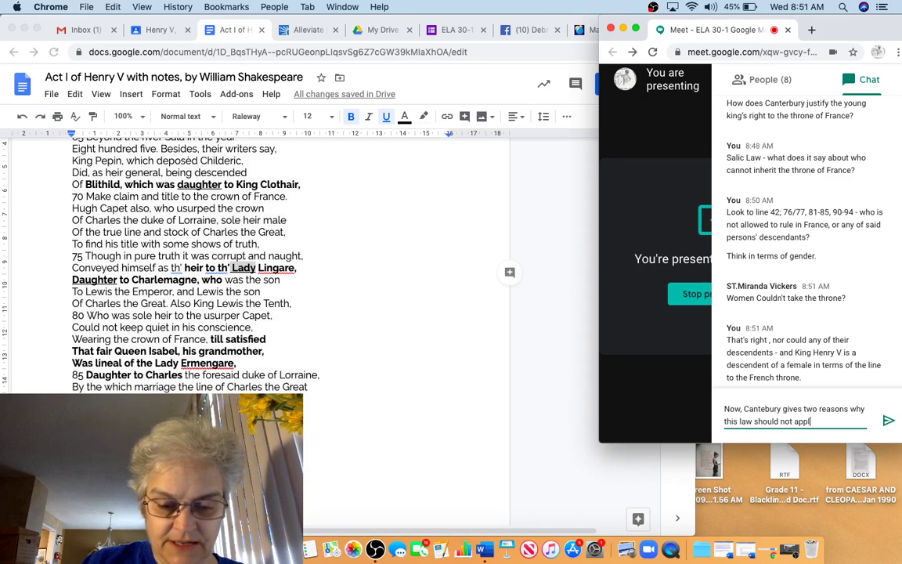
type("y to Henry V")
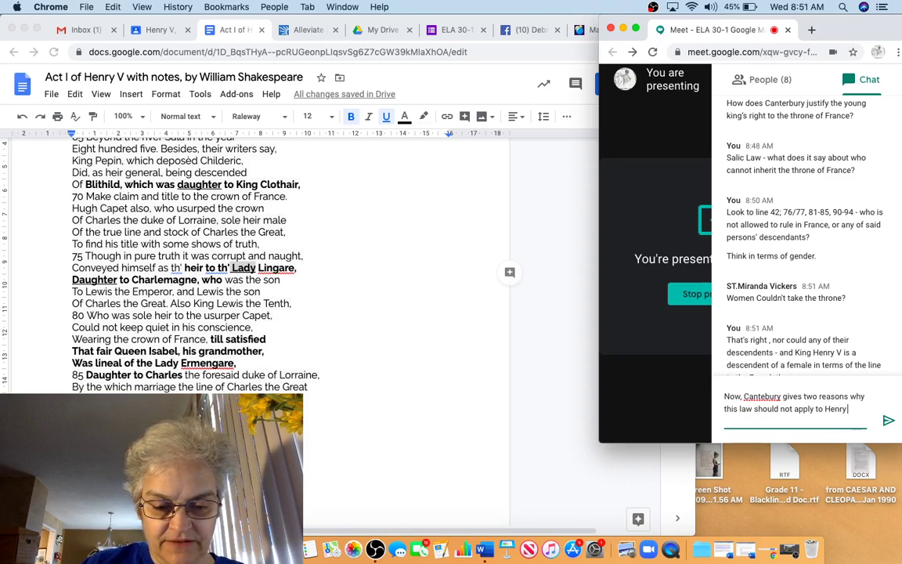
type(".")
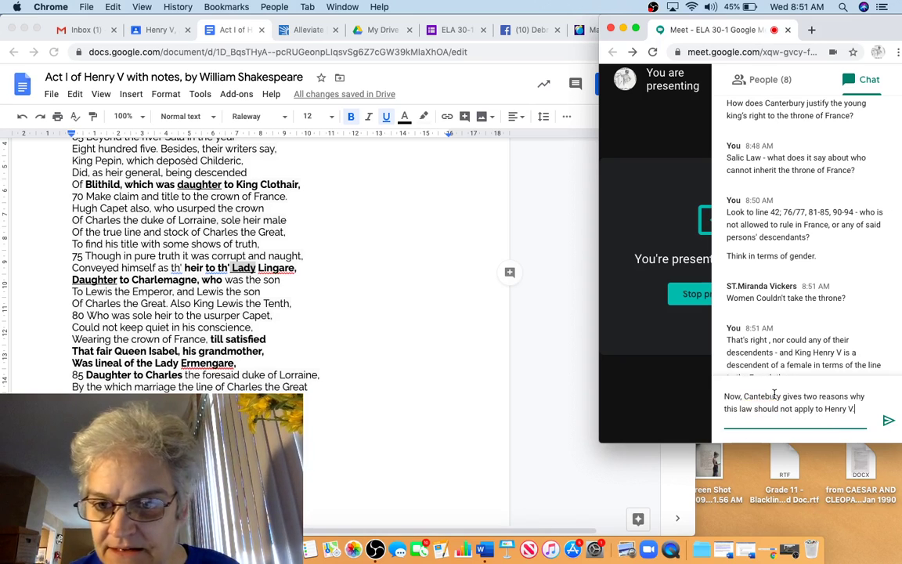
left_click(765, 395)
type("Wha")
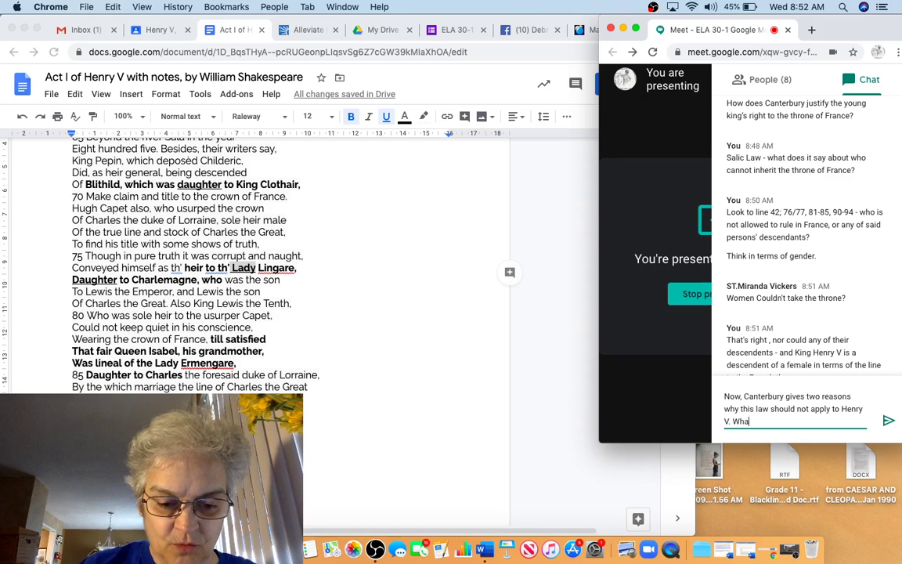
type("t are these reasons?")
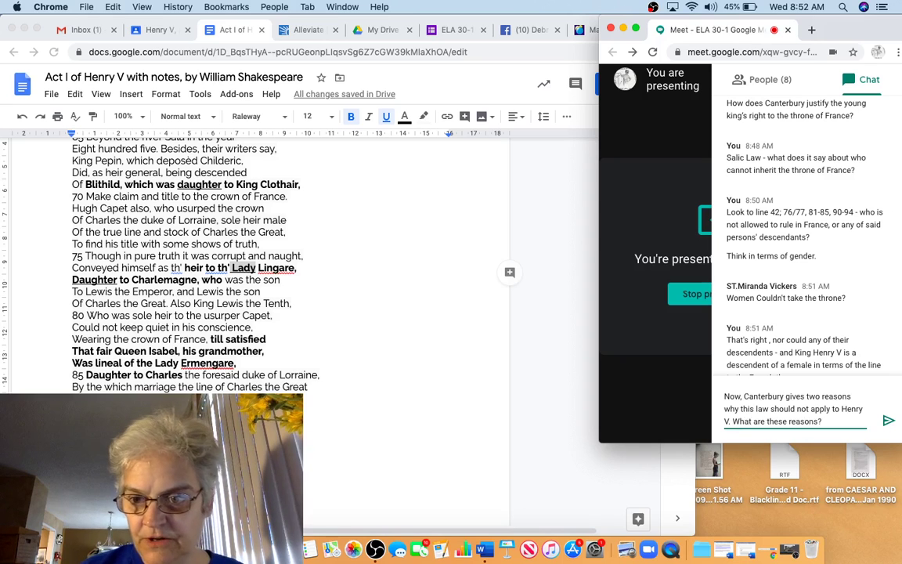
key("Return")
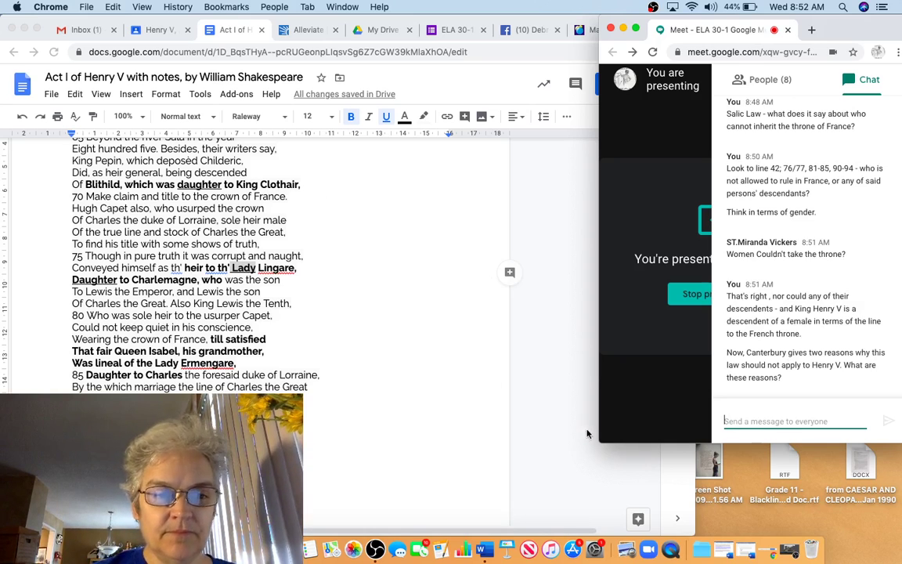
Send a note pointing students also to lines 45 & 46 and 56 and 57.
type("As wel")
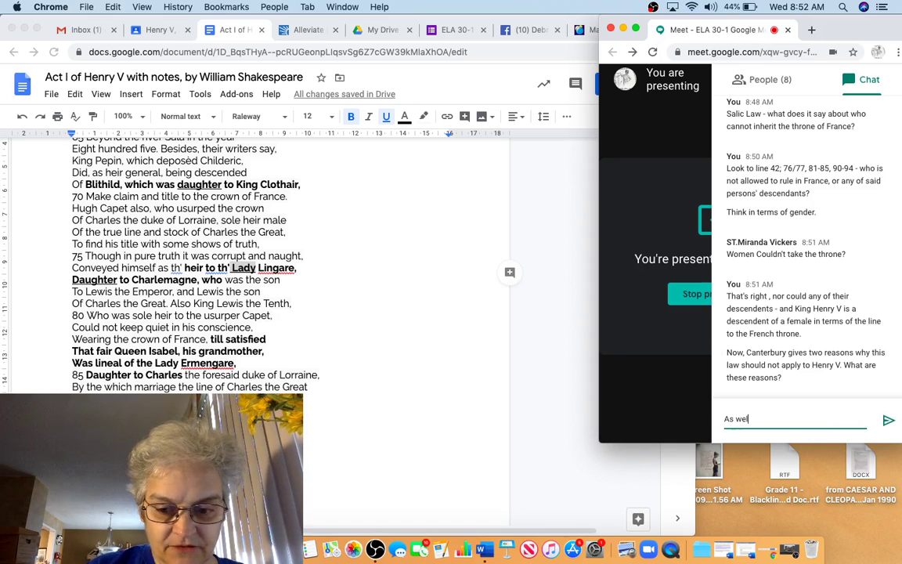
type("l as all")
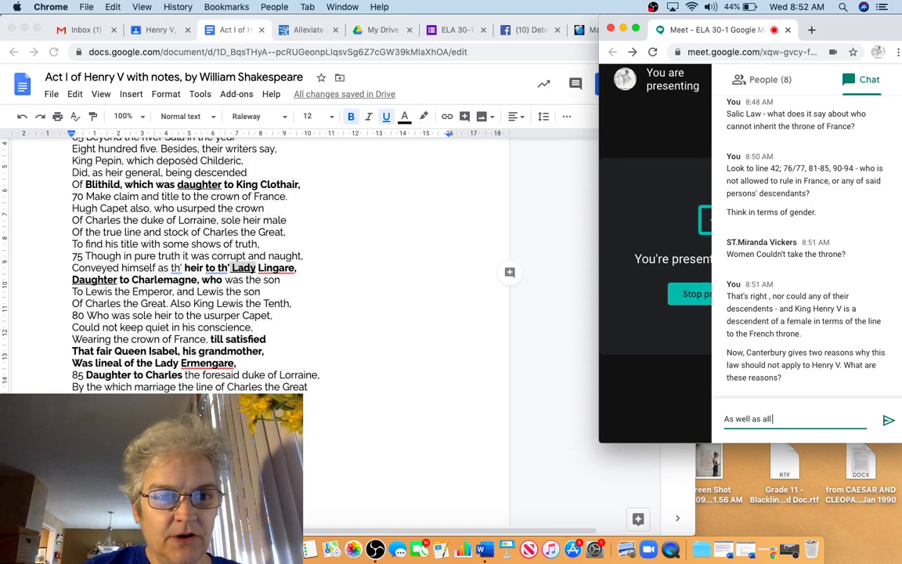
type(" the lines cited previously")
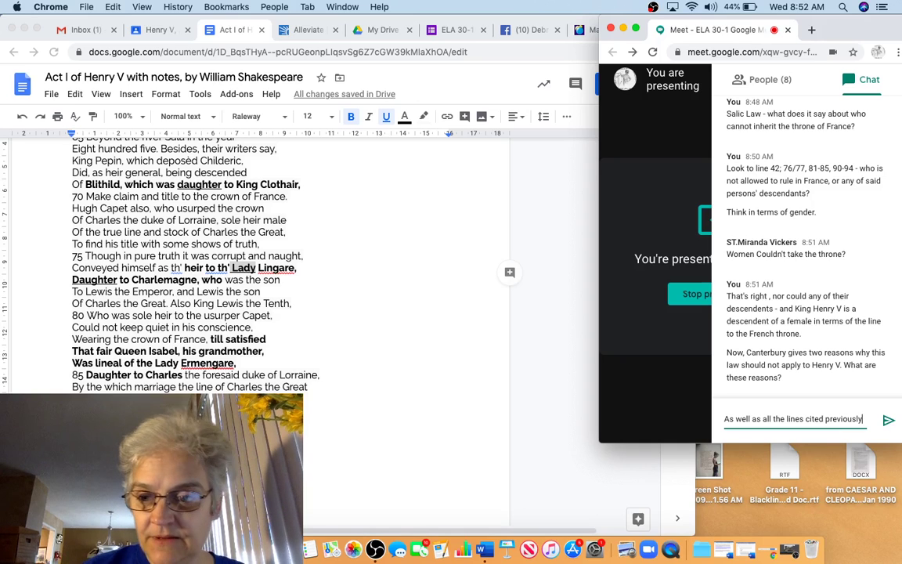
type(", t")
type("ok also to lin")
type("es")
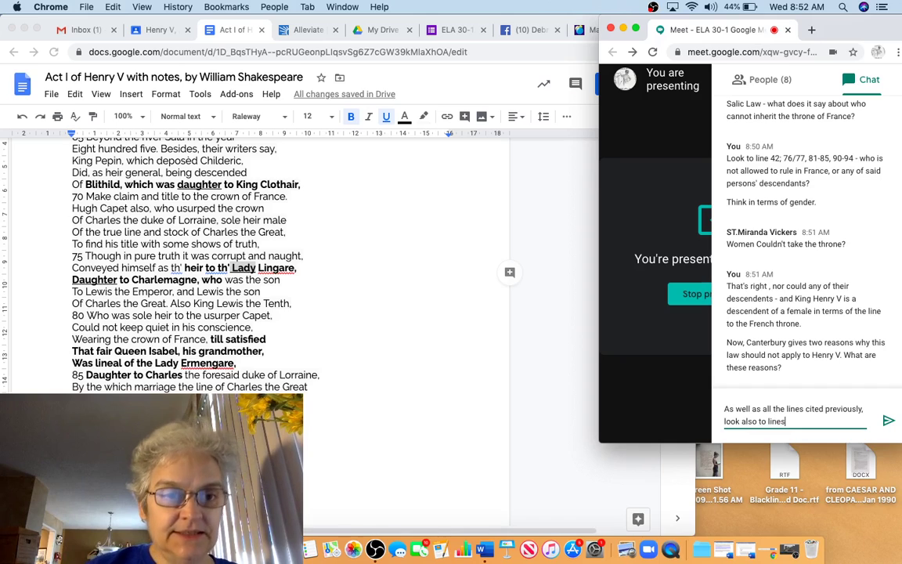
scroll(384, 295, "right", 1)
scroll(385, 294, "up", 10)
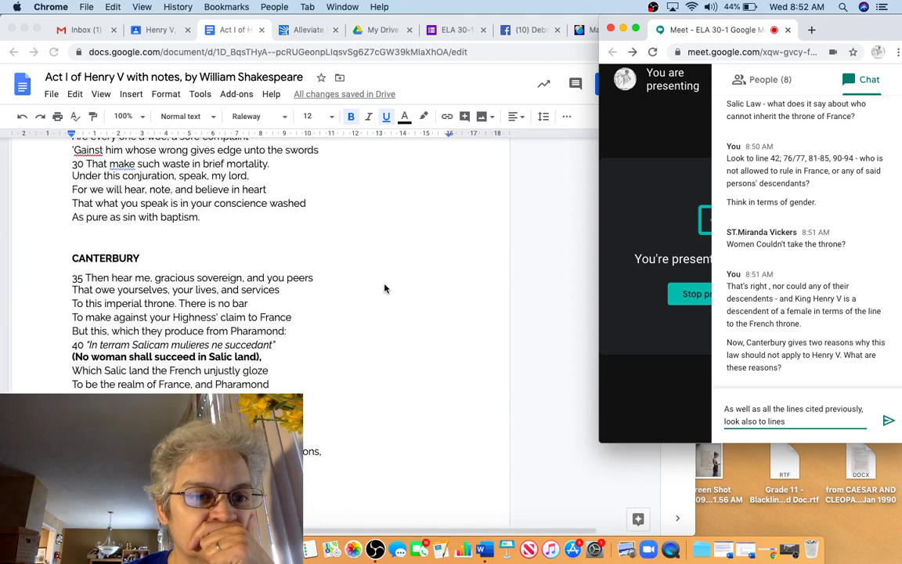
scroll(384, 289, "down", 3)
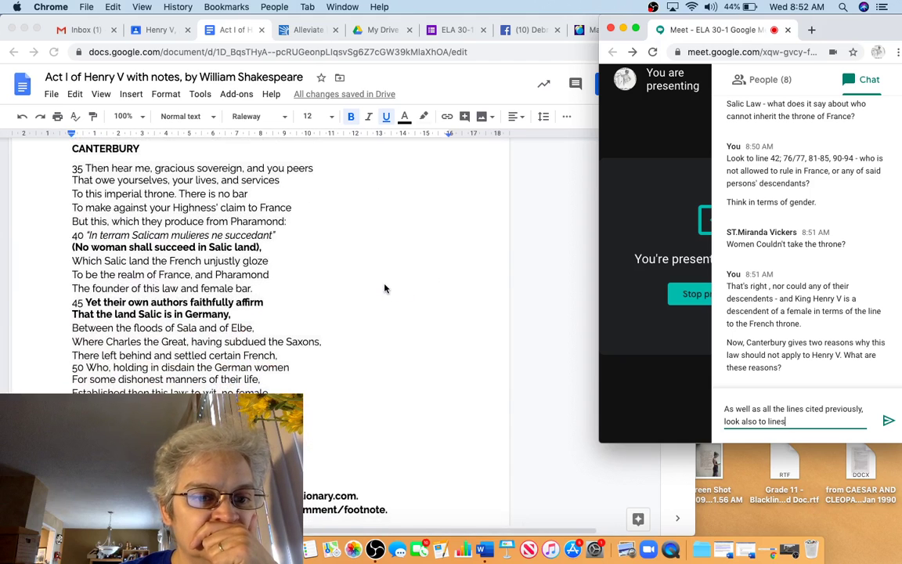
scroll(384, 288, "down", 1)
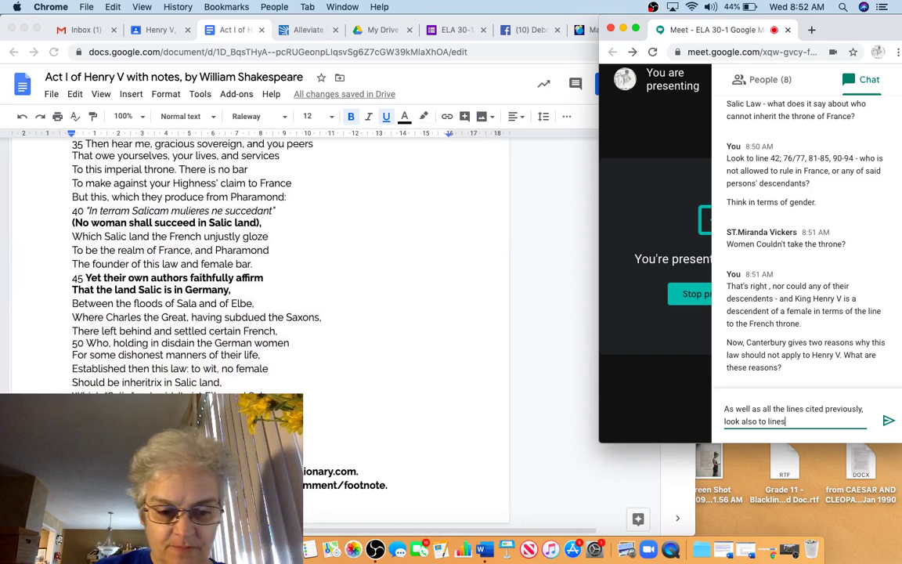
type("46")
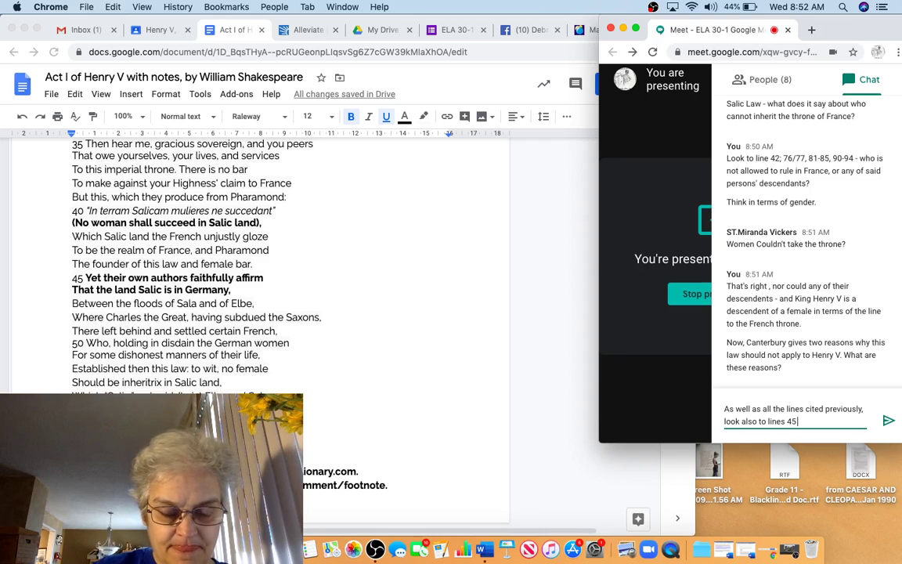
type("46,")
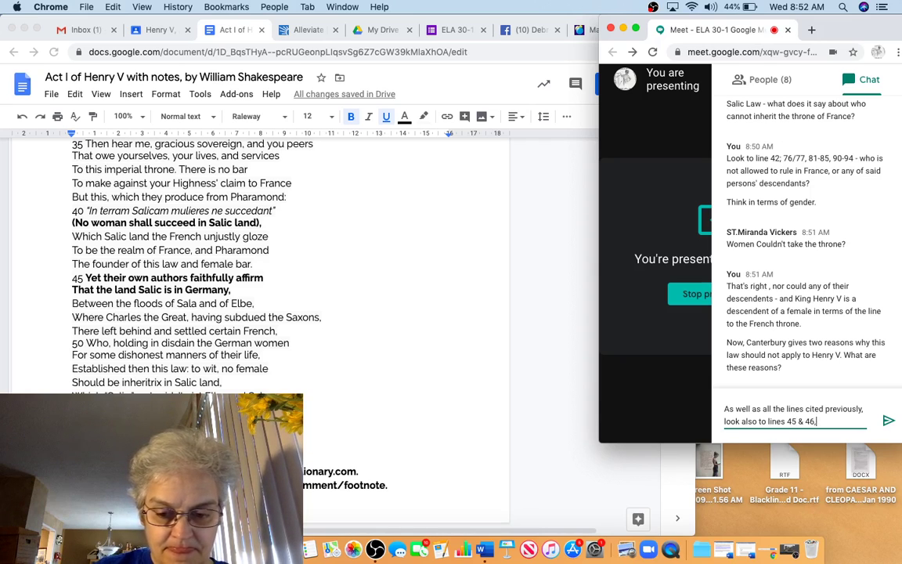
type(" and 5")
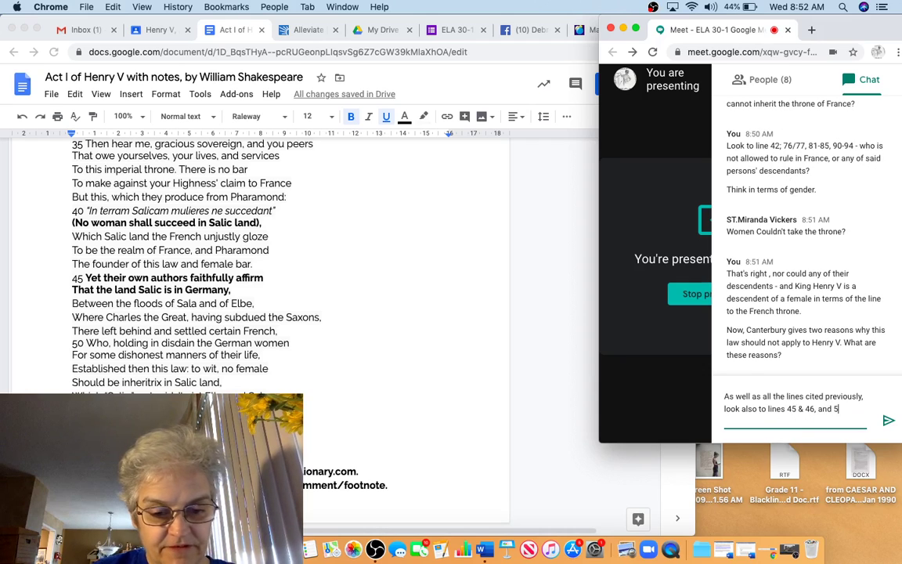
type("6 and")
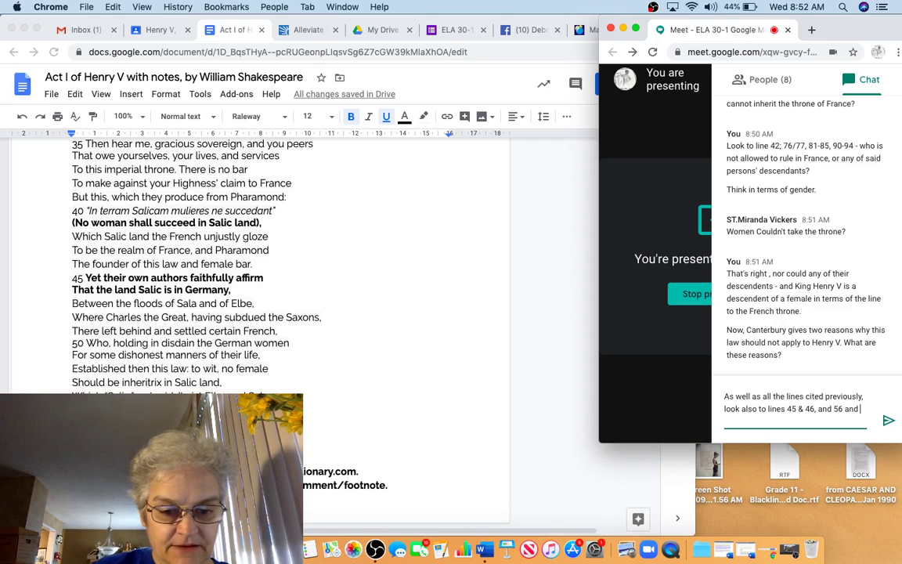
type(" 57.")
key("Return")
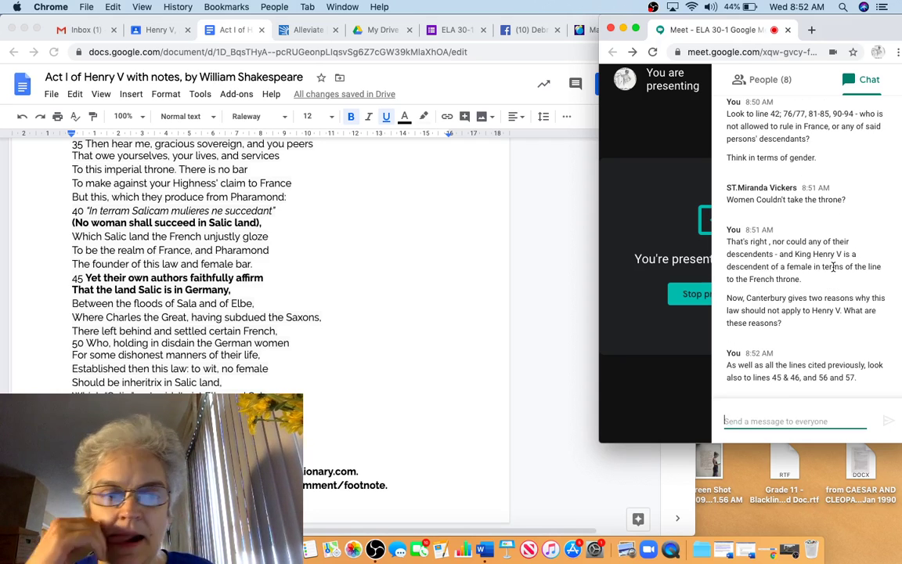
left_click(69, 216)
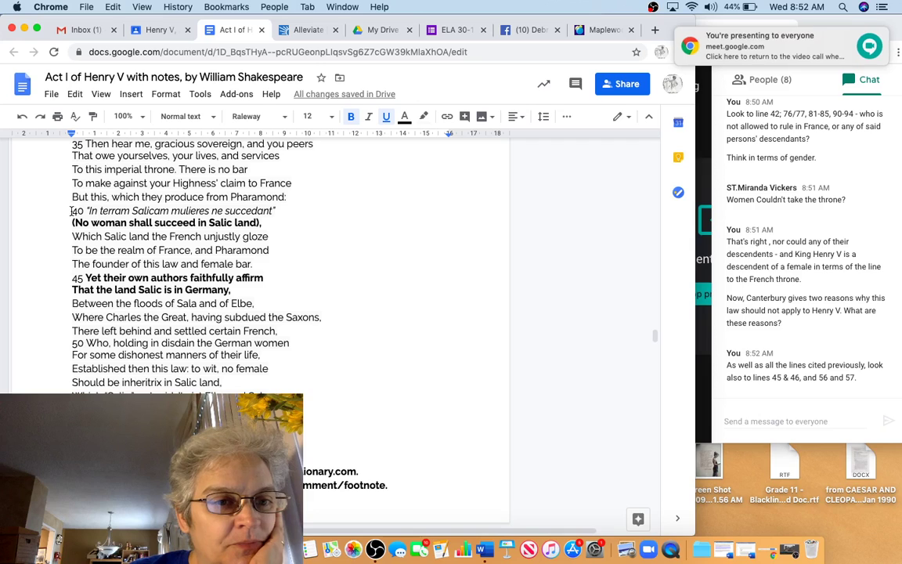
Highlight lines 40–46 and send 'Why doesn't the salic law apply to Henry V?' in chat.
left_click_drag(72, 210, 267, 292)
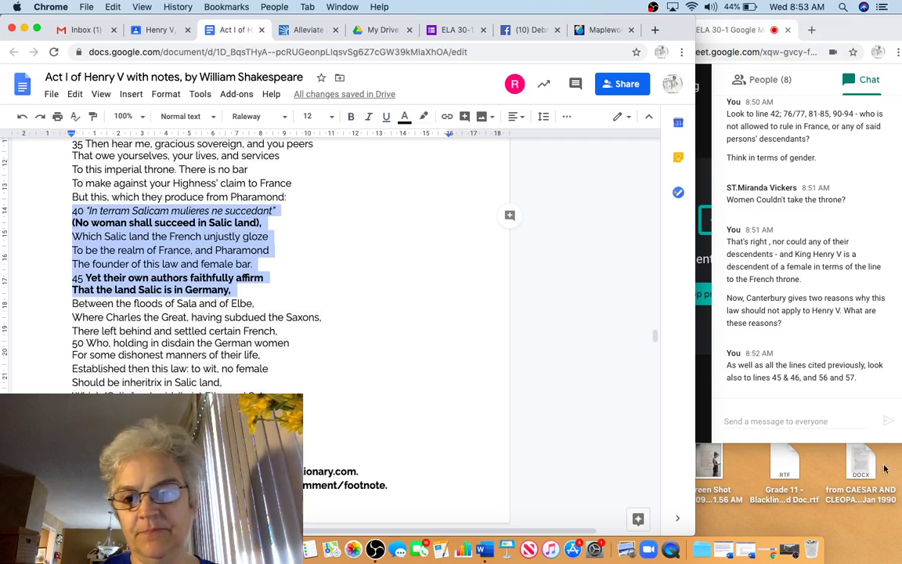
left_click(782, 423)
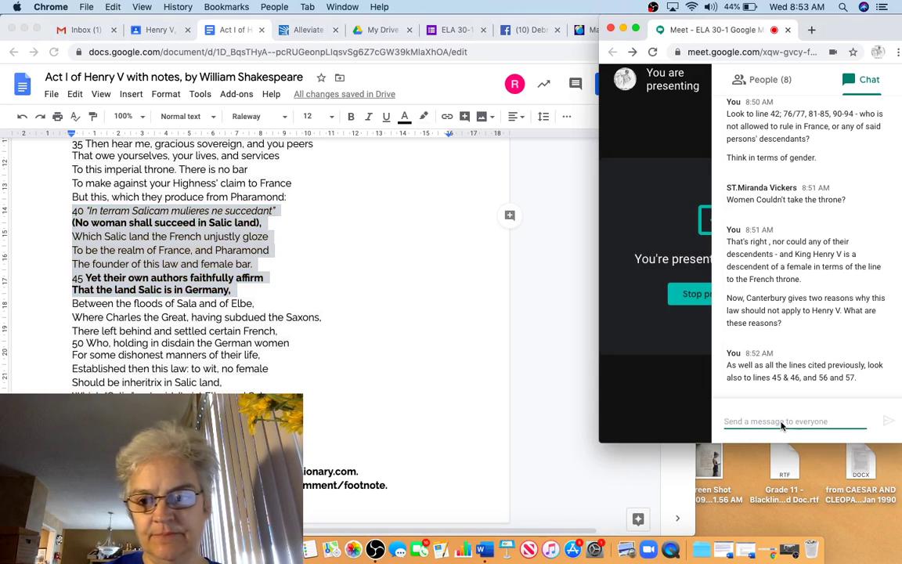
type("Why doesn")
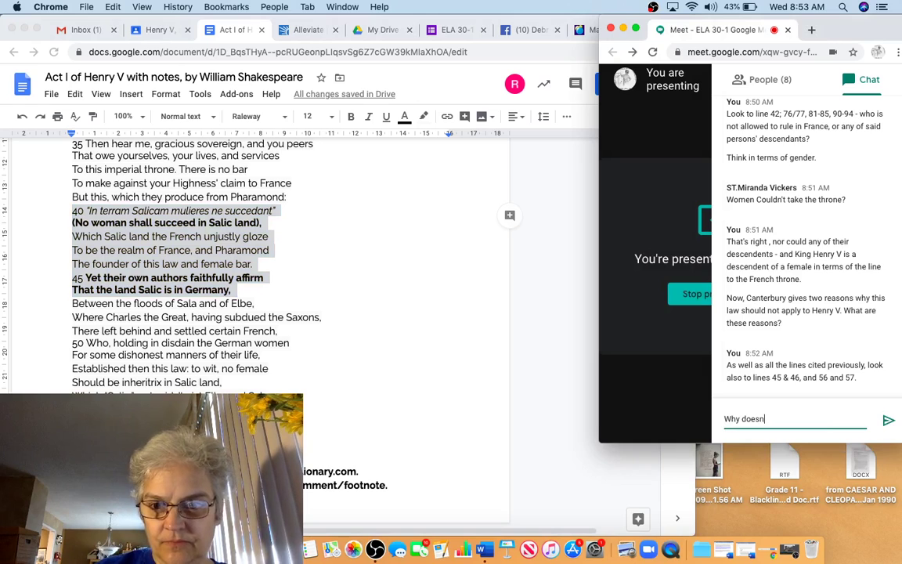
type("'t the salic ")
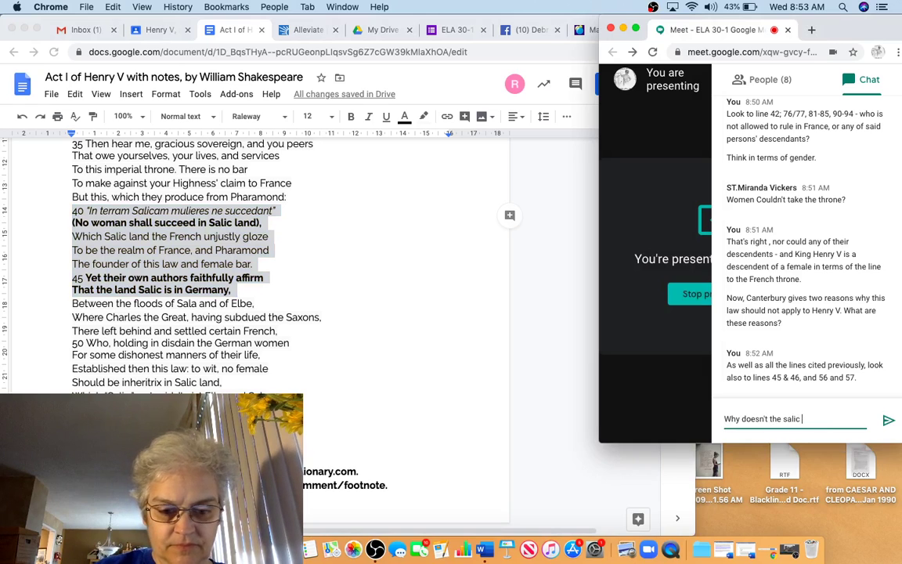
type("law apply to Henry V?")
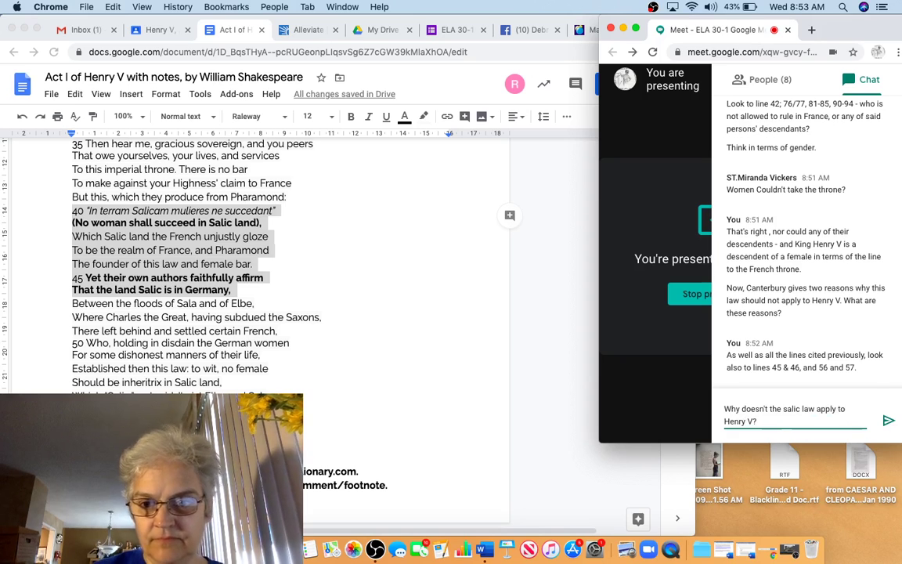
key("Return")
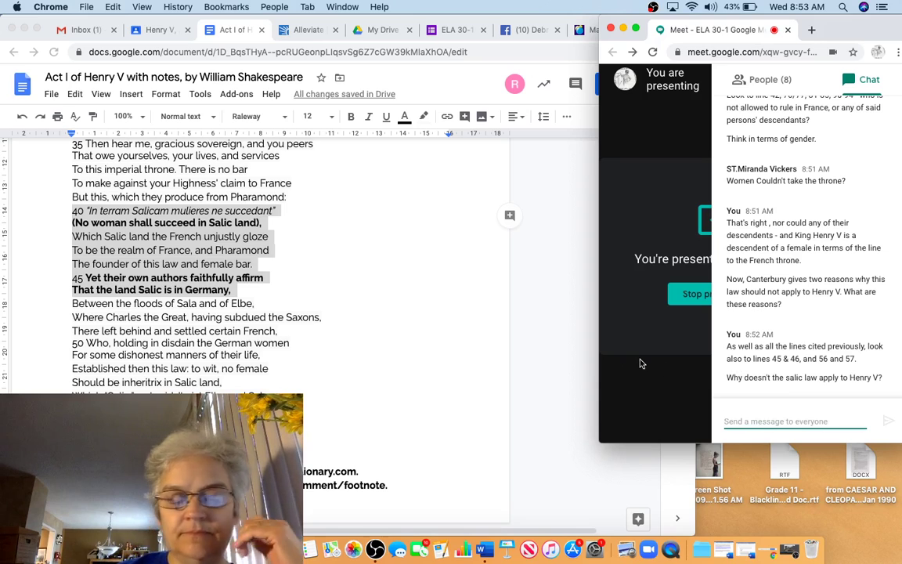
Reselect lines 40 through 'That the land Salic is in Germany,' and send 'Salic law'.
left_click(289, 274)
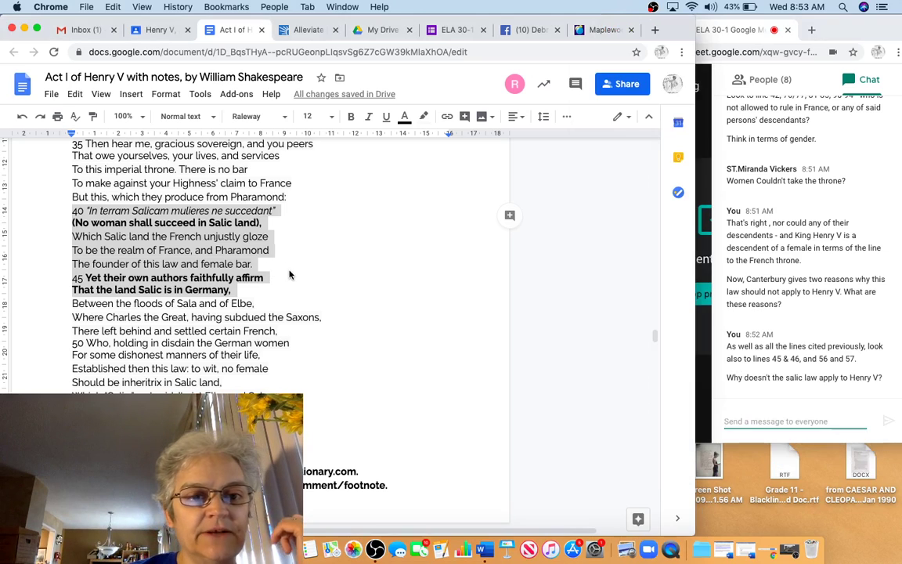
left_click(288, 271)
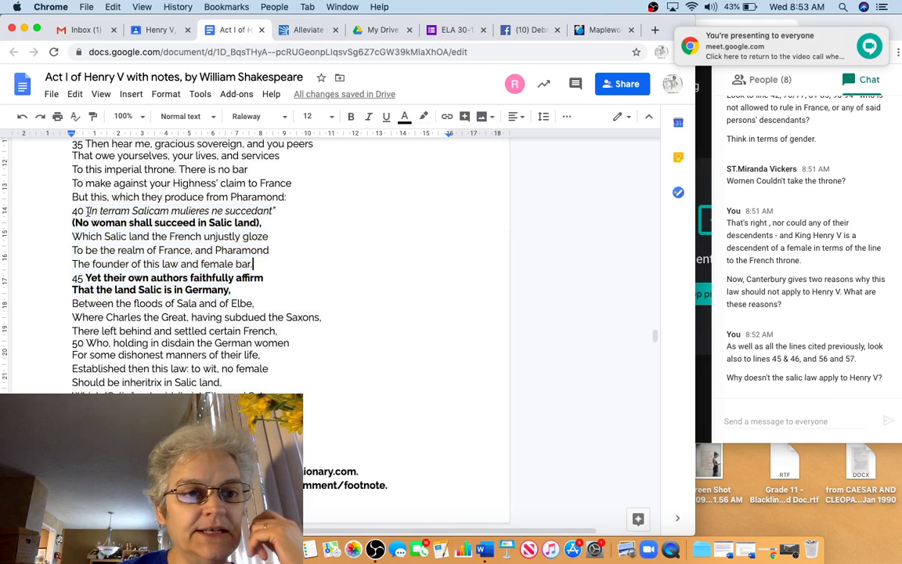
mouse_move(72, 211)
left_mouse_down()
mouse_move(221, 265)
mouse_move(250, 296)
left_mouse_up()
left_click(817, 333)
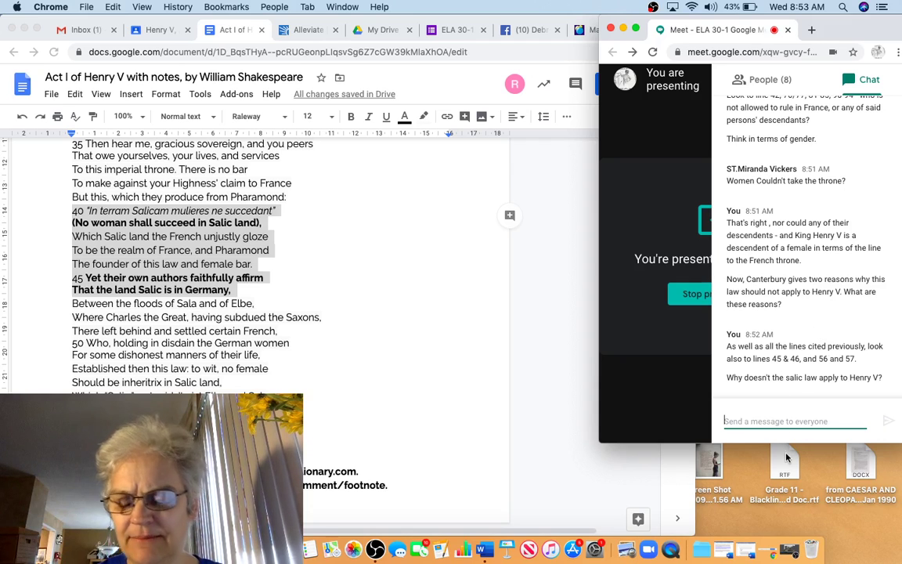
type("Salic")
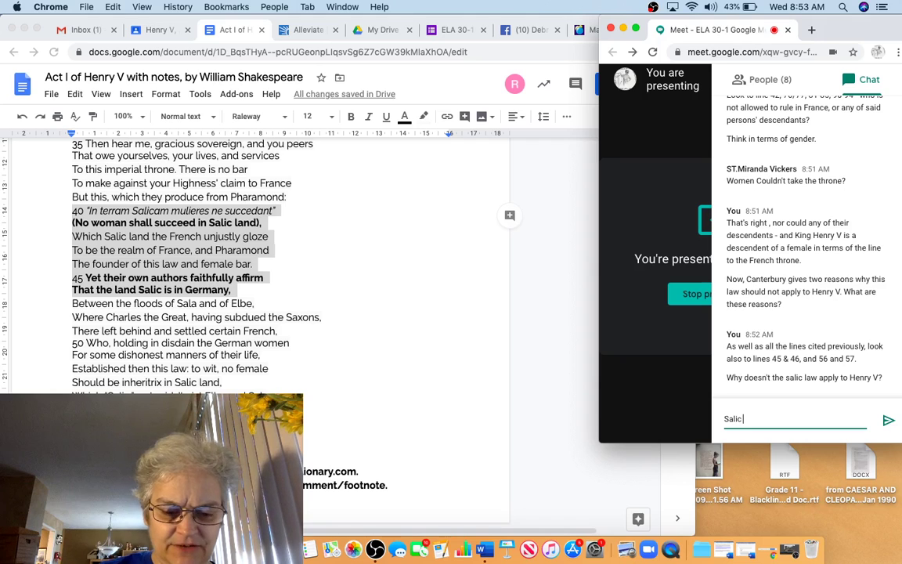
type(" law")
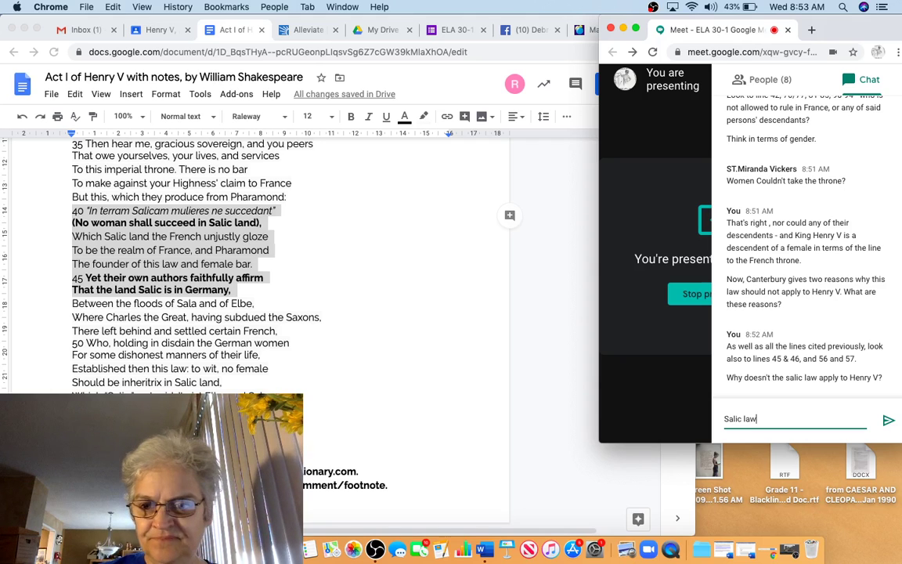
key("Return")
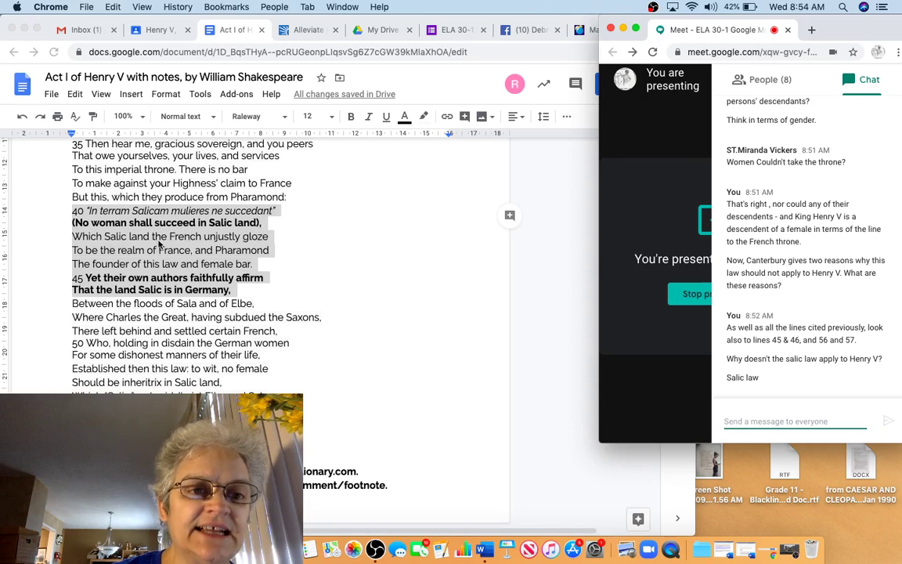
Select the word 'gloze' in the Salic law lines of the notes.
left_click(275, 244)
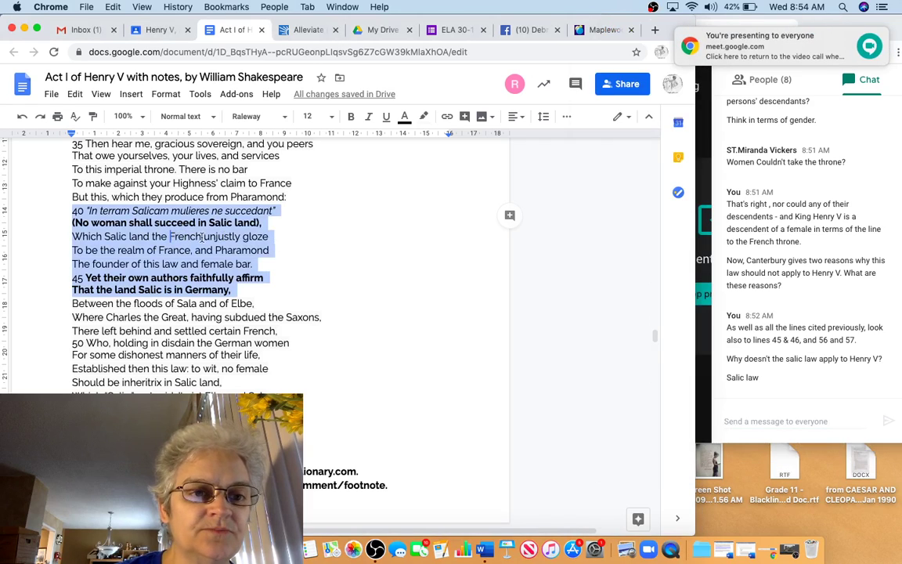
left_click(283, 238)
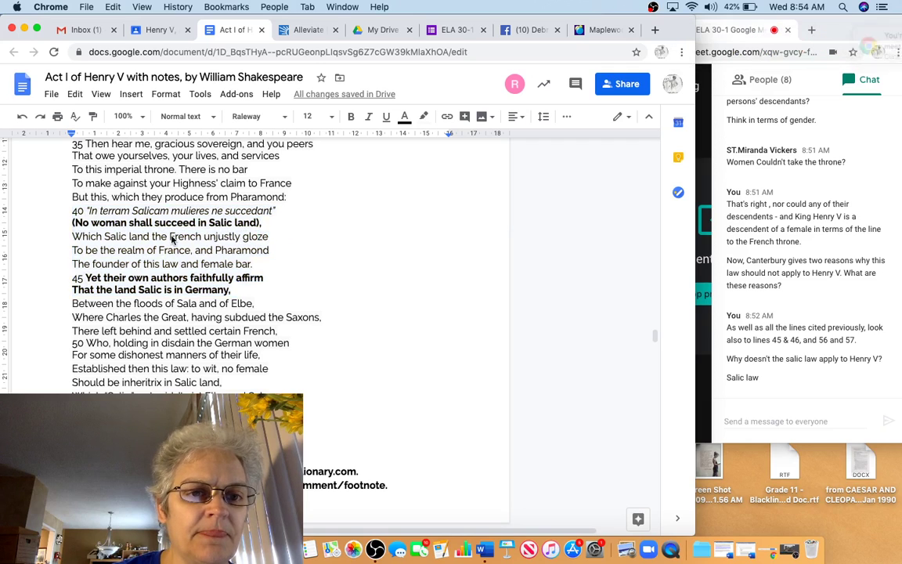
left_click_drag(242, 237, 271, 241)
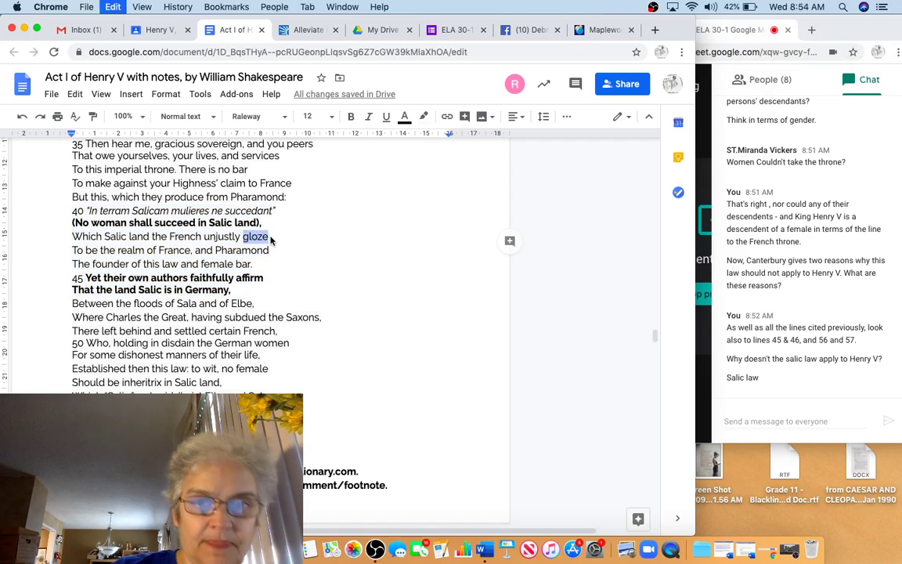
Replace the 'alleviate' search on Dictionary.com with a lookup of 'gloze'.
left_click(309, 31)
double_click(353, 110)
type("gloze")
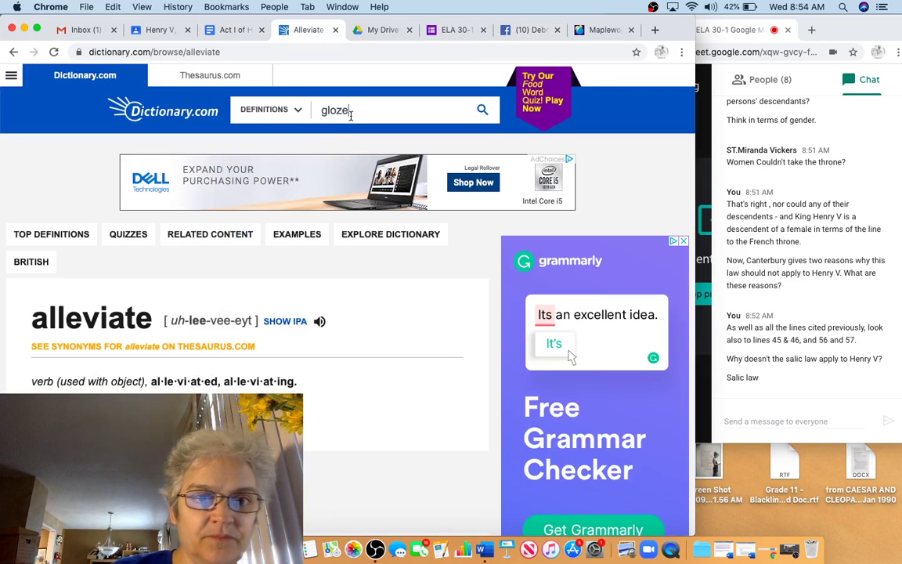
key("Return")
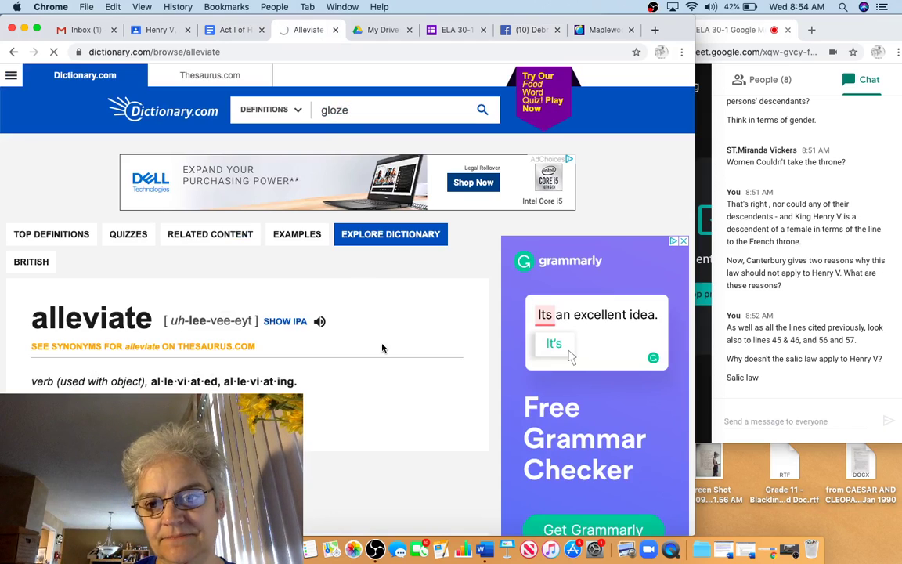
left_click(810, 345)
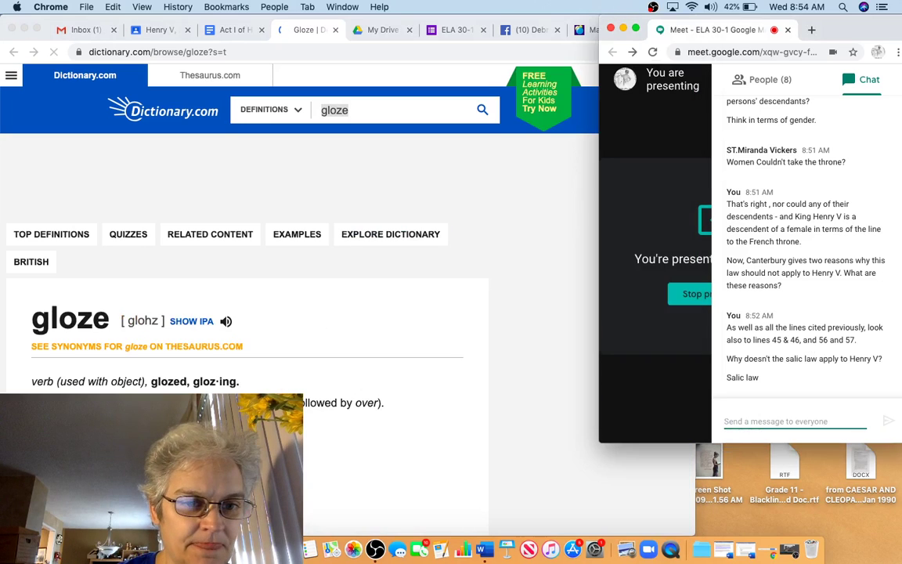
key("super+grave")
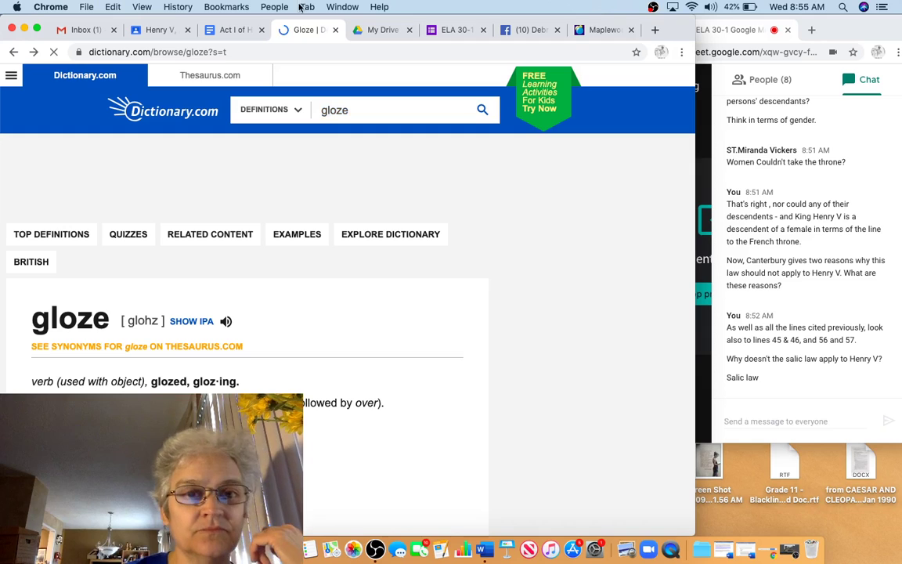
Comment on 'gloze' with its quoted definition "to explain away; extenuate; gloss over." citing Dictionary.com.
left_click(235, 29)
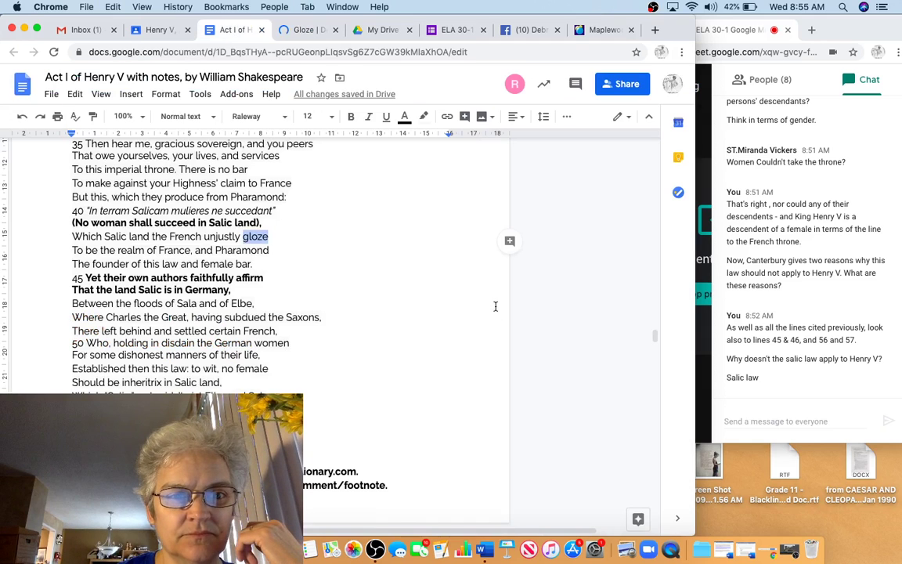
left_click(576, 85)
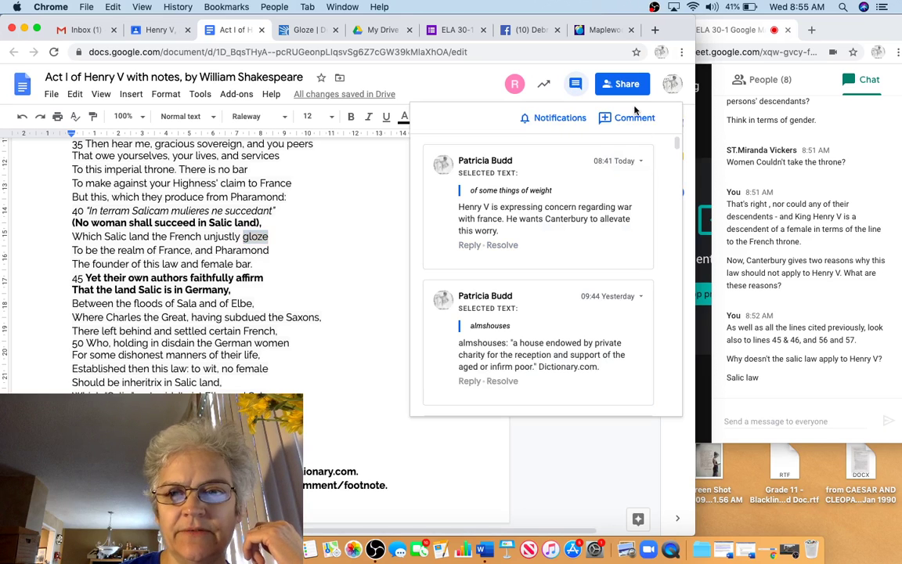
left_click(634, 118)
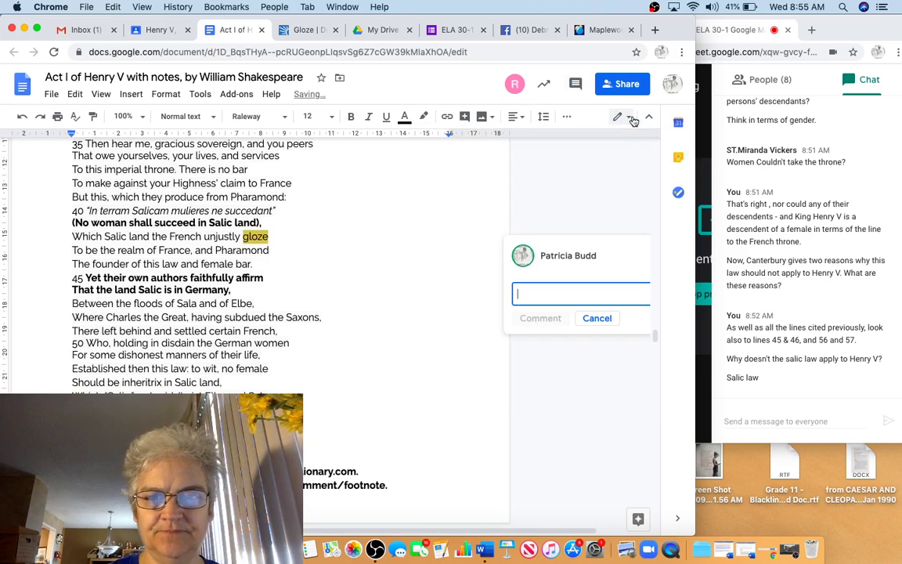
type("gloze:")
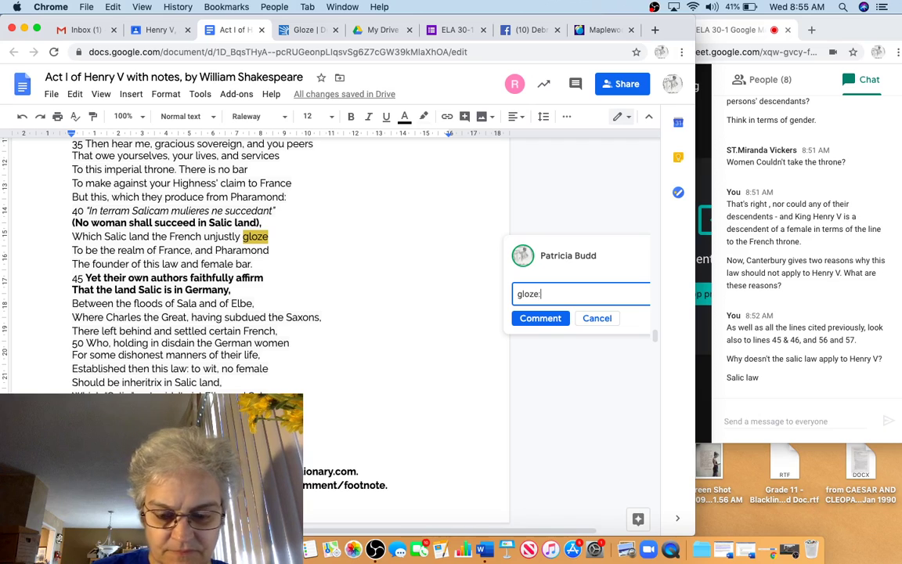
type("to explain away; extenuate; gloss over")
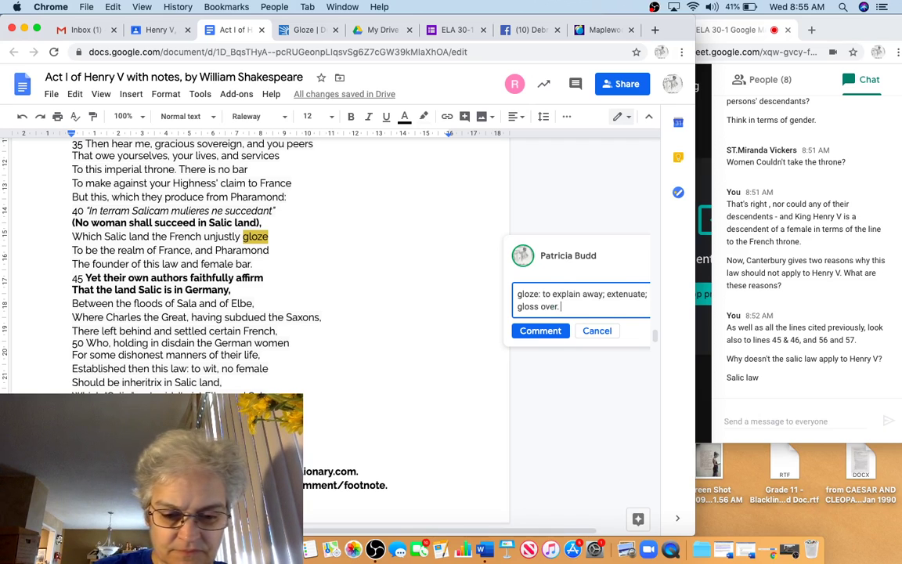
type("nary.")
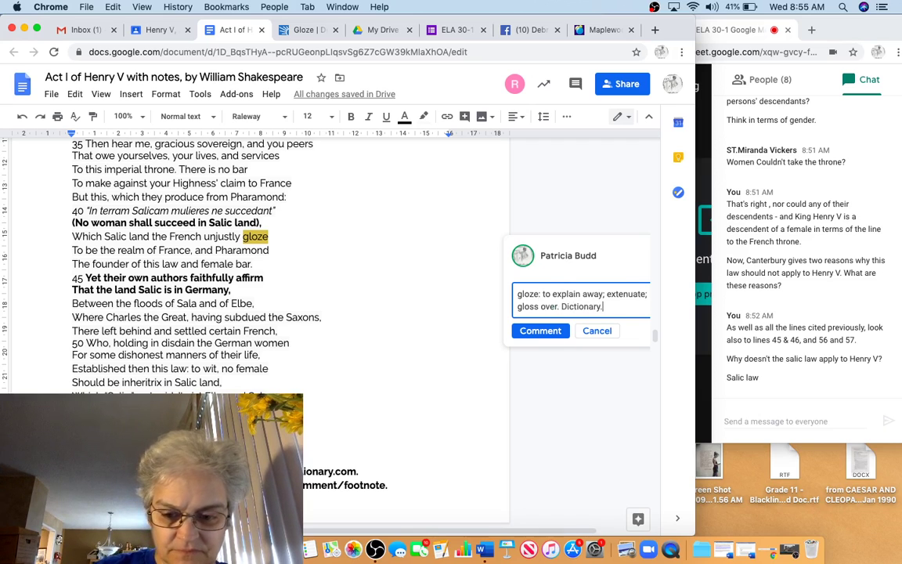
type("com")
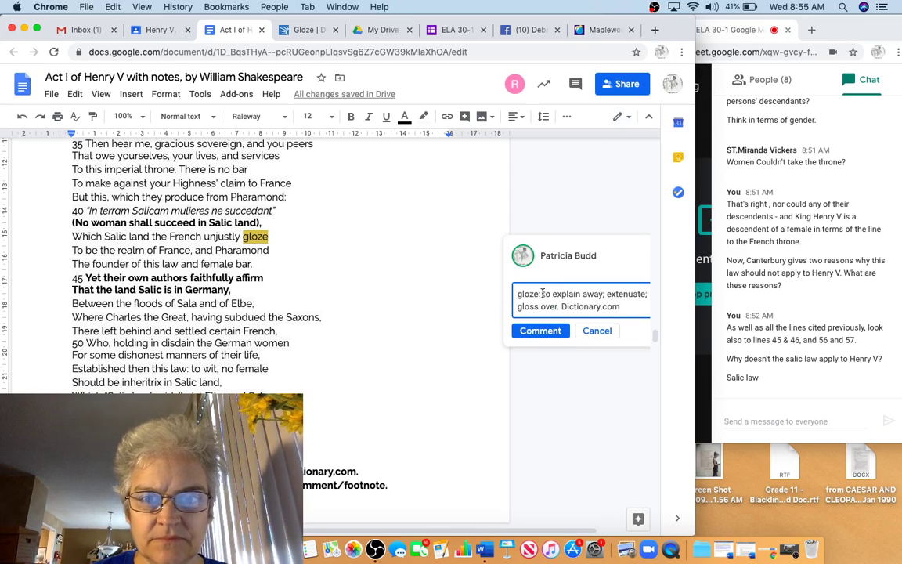
left_click(541, 295)
type("\"")
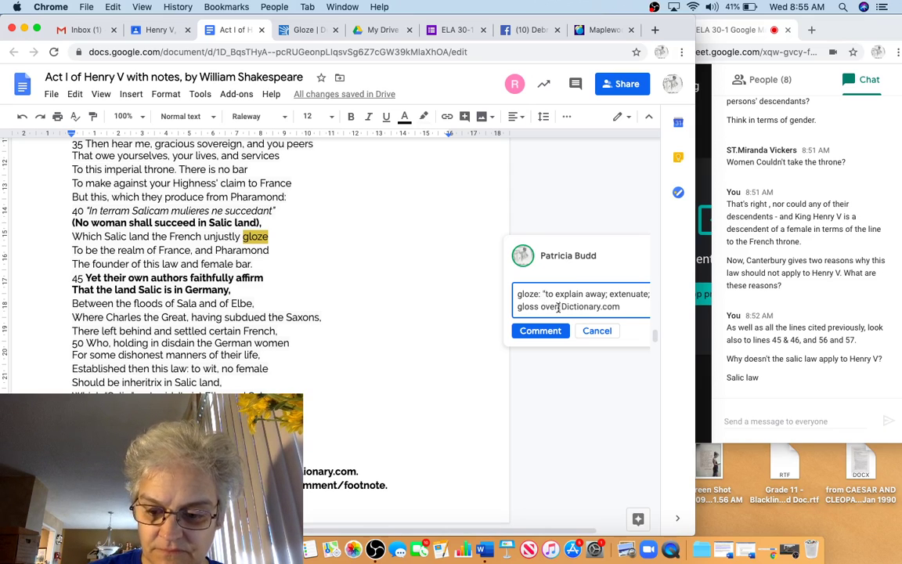
left_click(559, 307)
type(".\"")
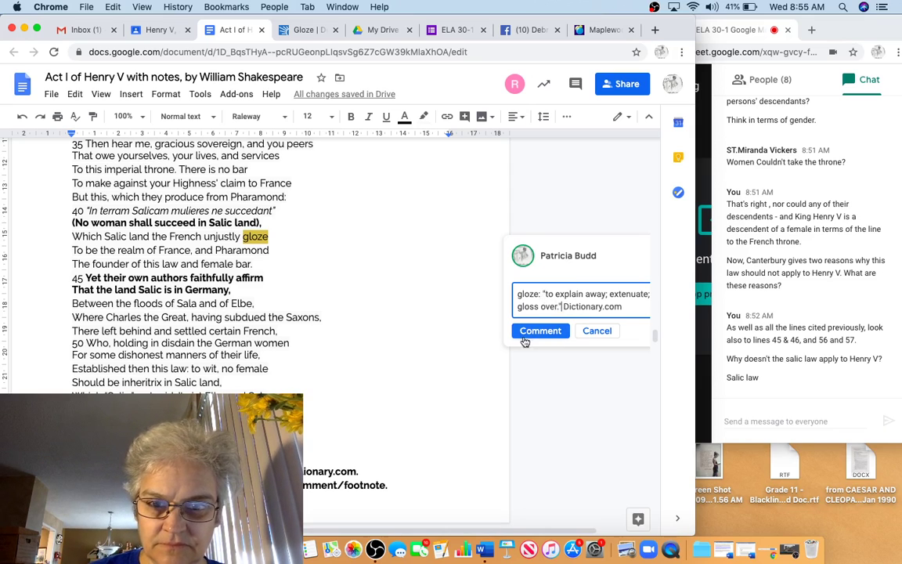
left_click(539, 331)
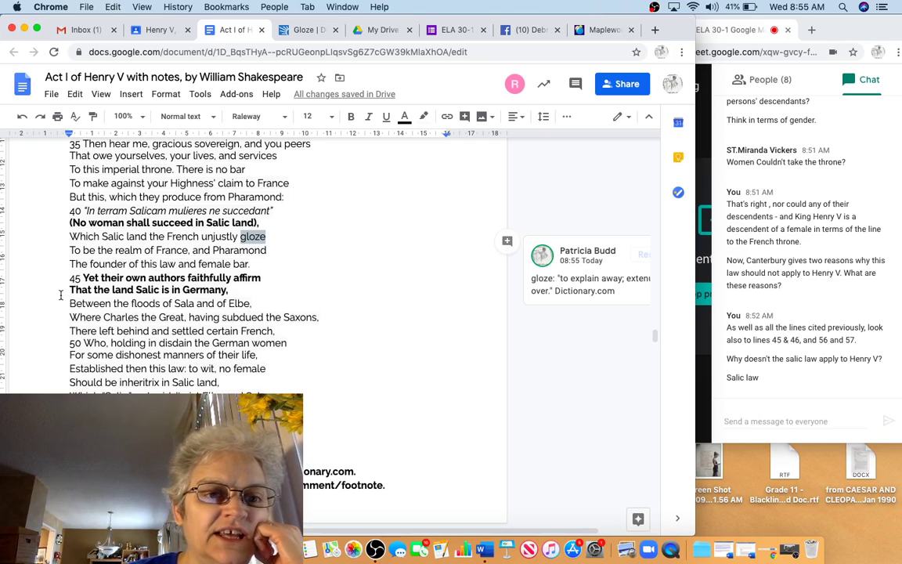
Underline the bold phrase 'the land Salic is in Germany,' on line 46.
left_click(236, 287)
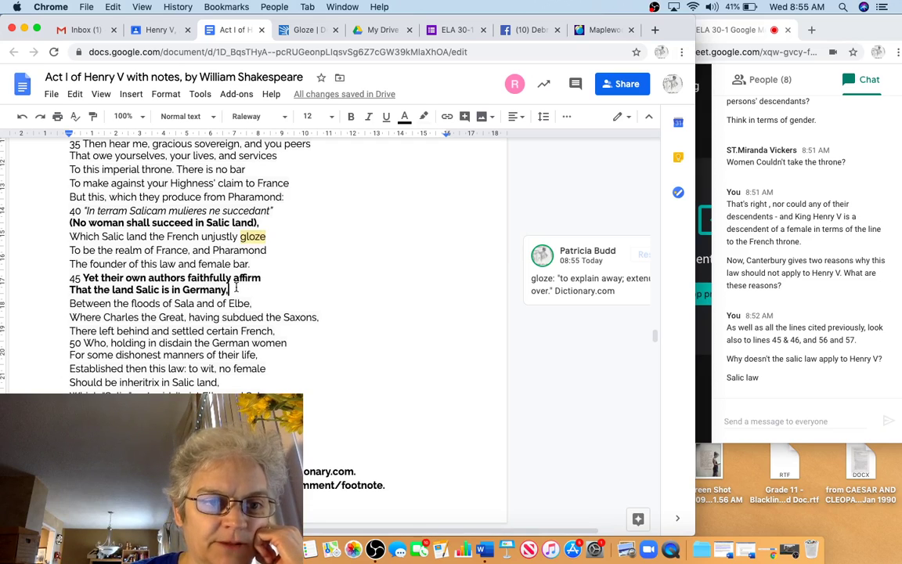
key("shift+Right")
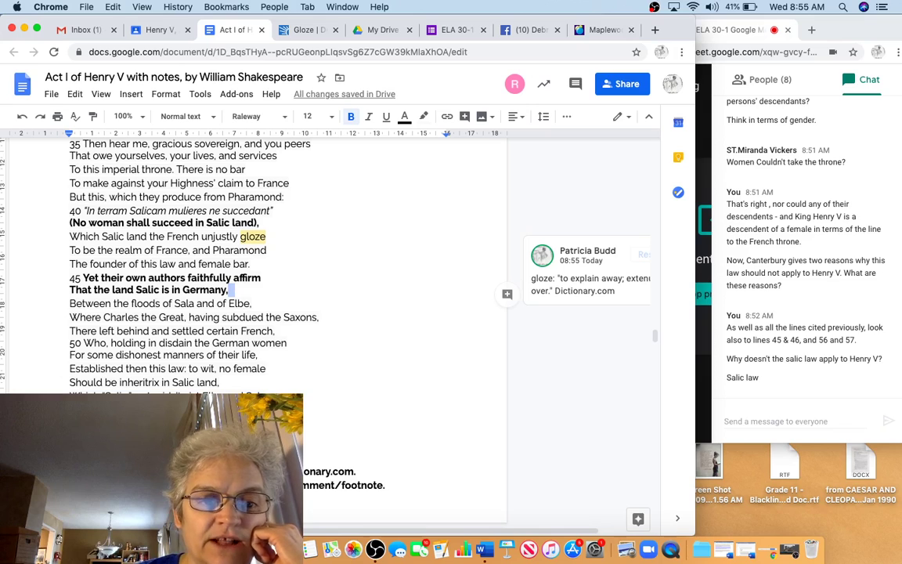
left_click(848, 374)
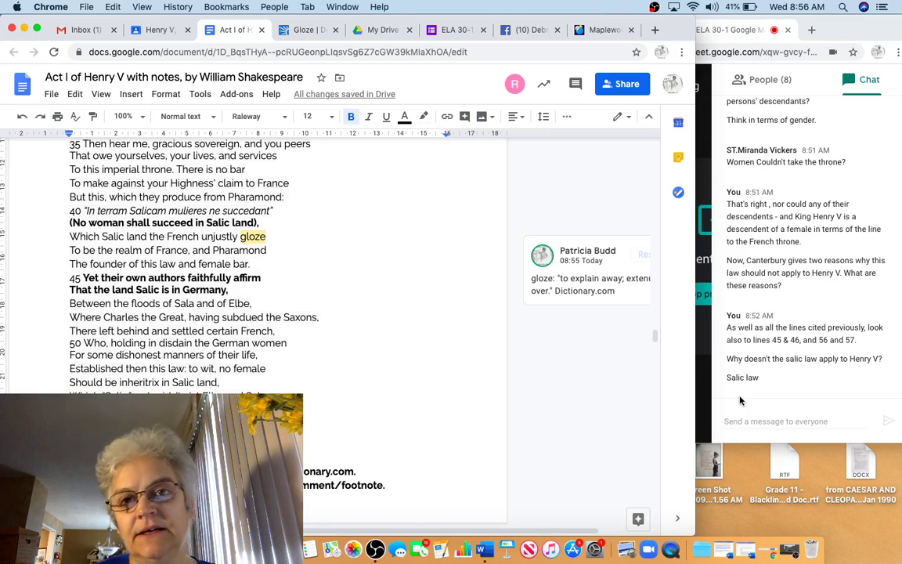
scroll(141, 290, "right", 1)
left_click(125, 290)
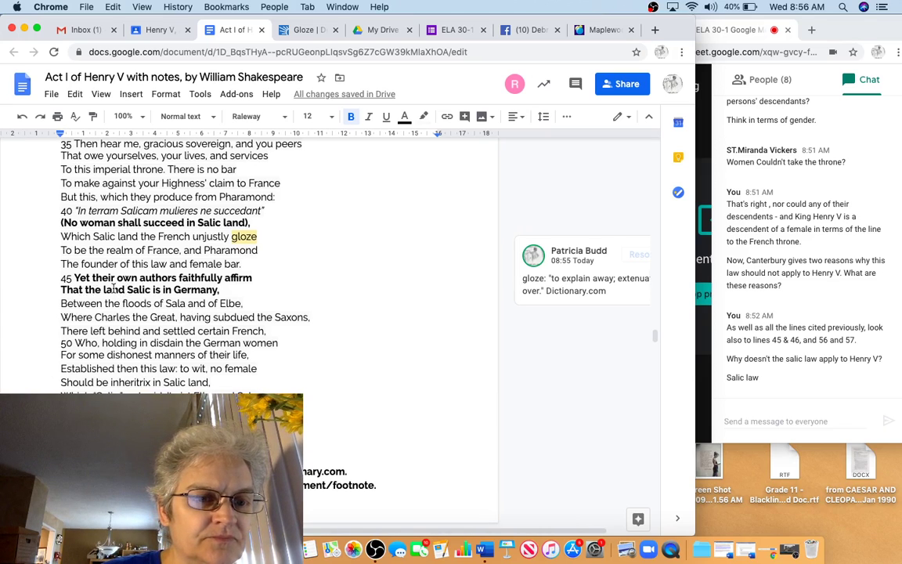
left_click_drag(86, 289, 228, 290)
key("super+u")
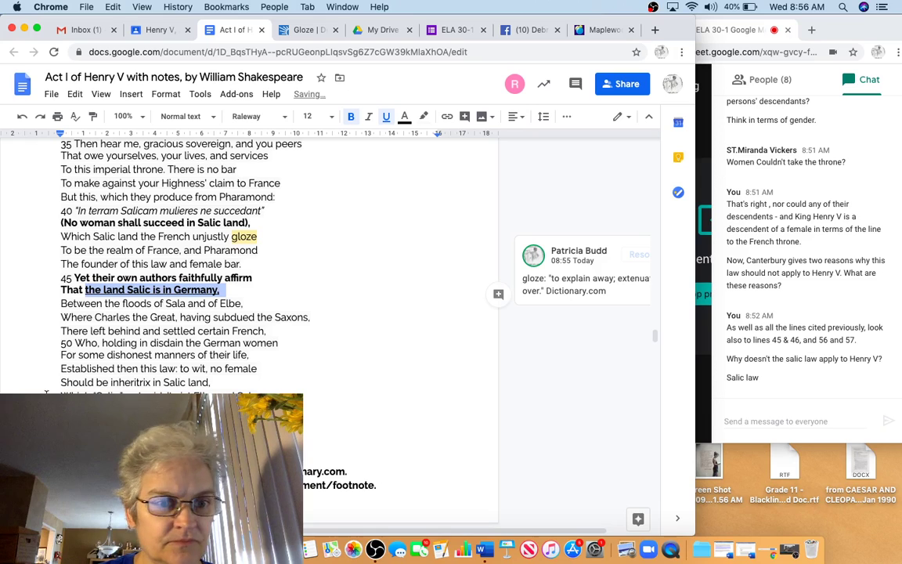
left_click(141, 264)
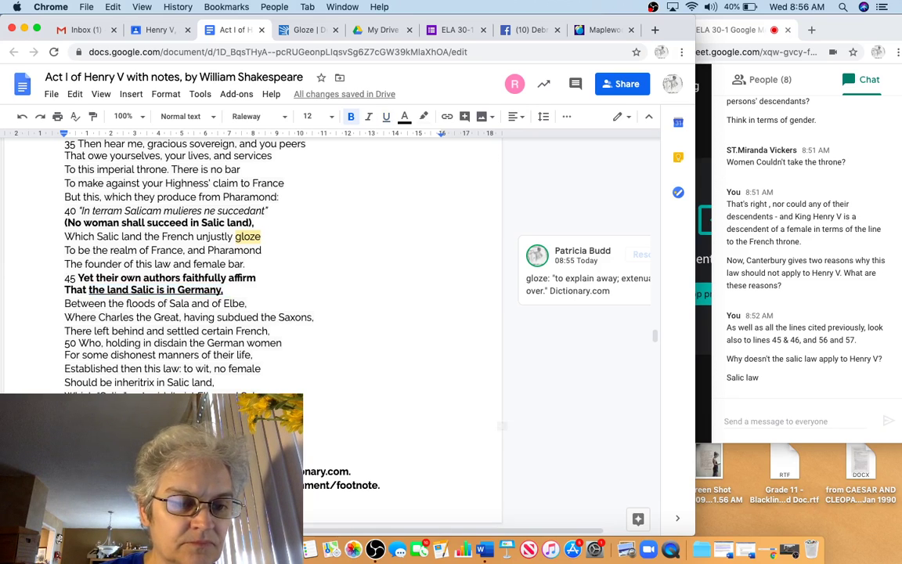
key("ctrl+u")
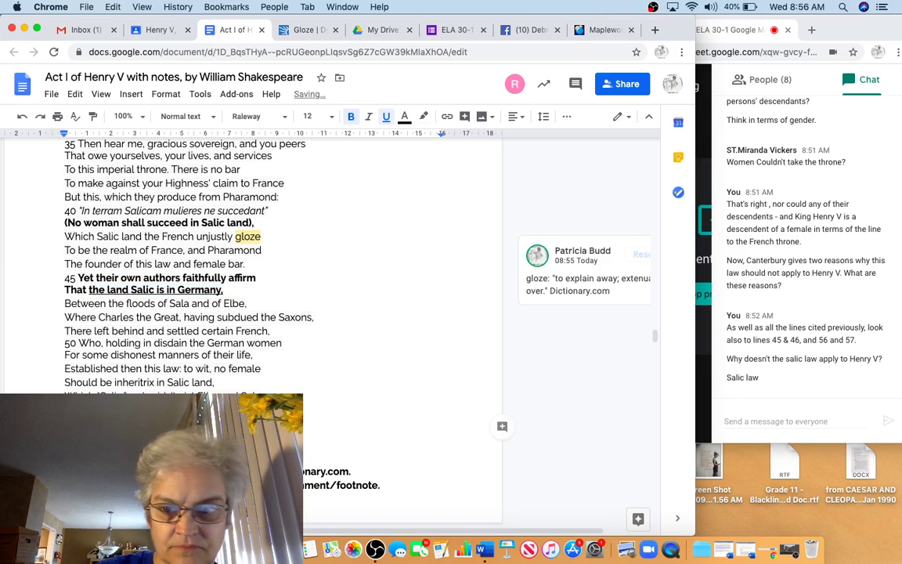
Ask the class 'What country was the Salic law written for?' in Meet chat.
left_click(728, 419)
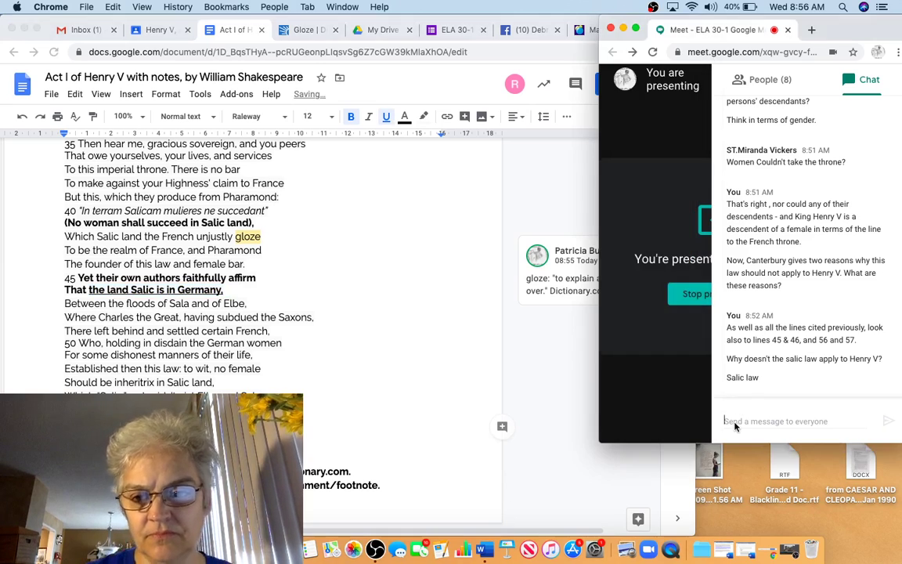
type("What cou")
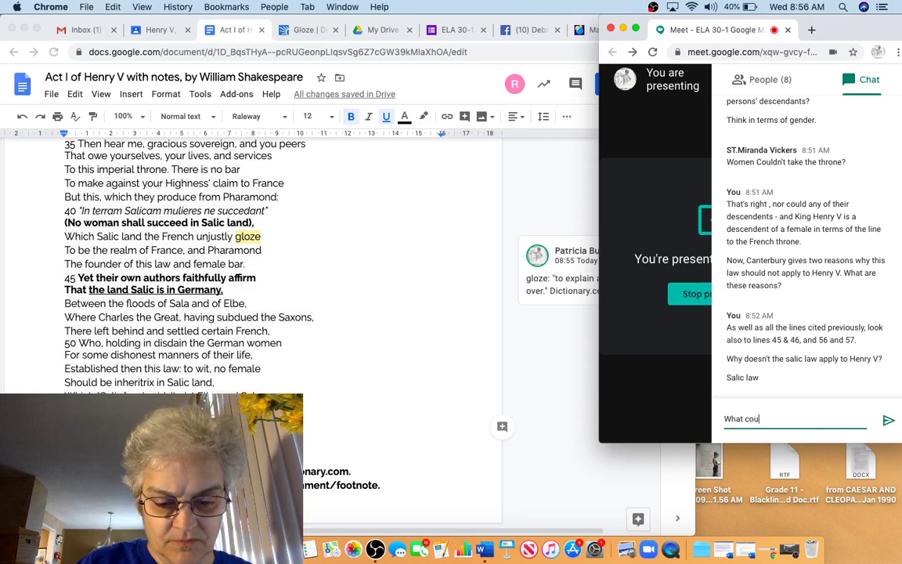
type("ntry was the")
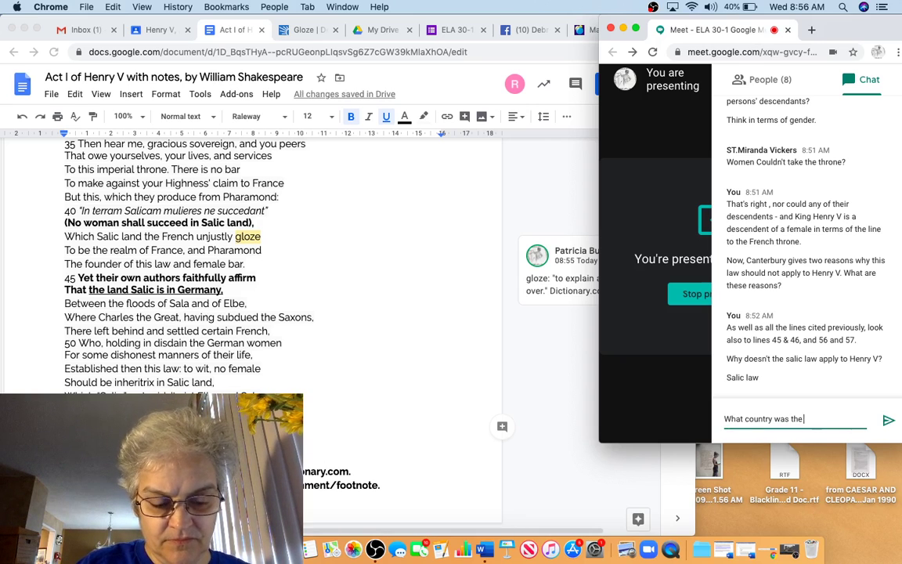
type(" Salic law wri")
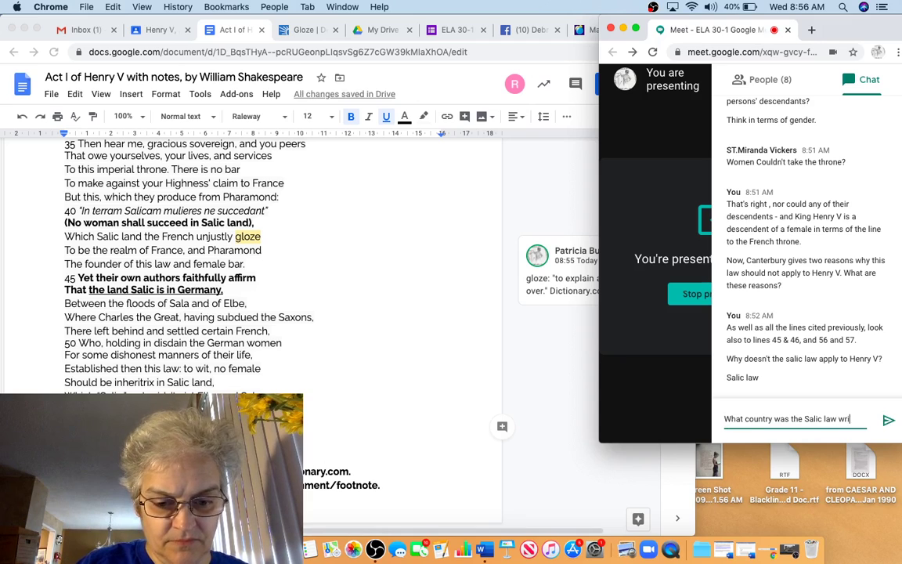
type("tten for?")
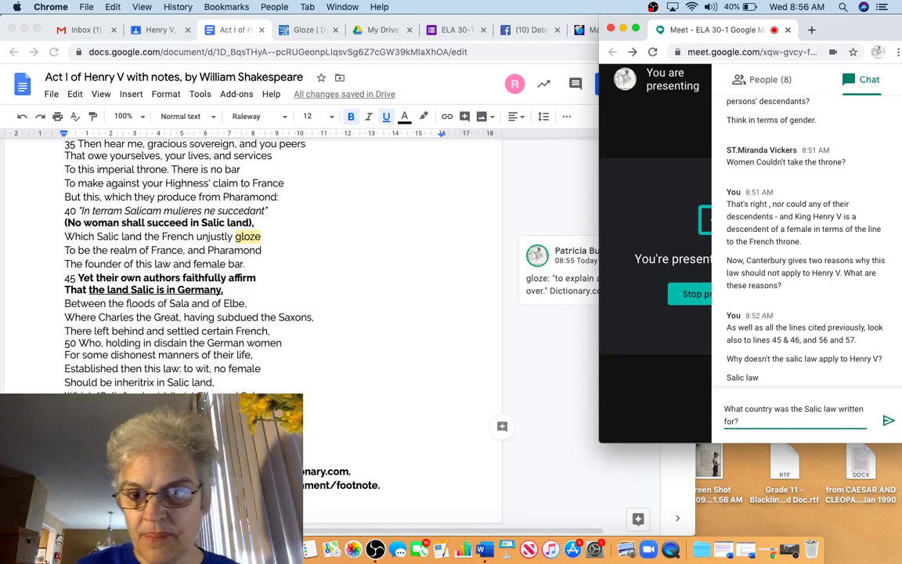
key("Return")
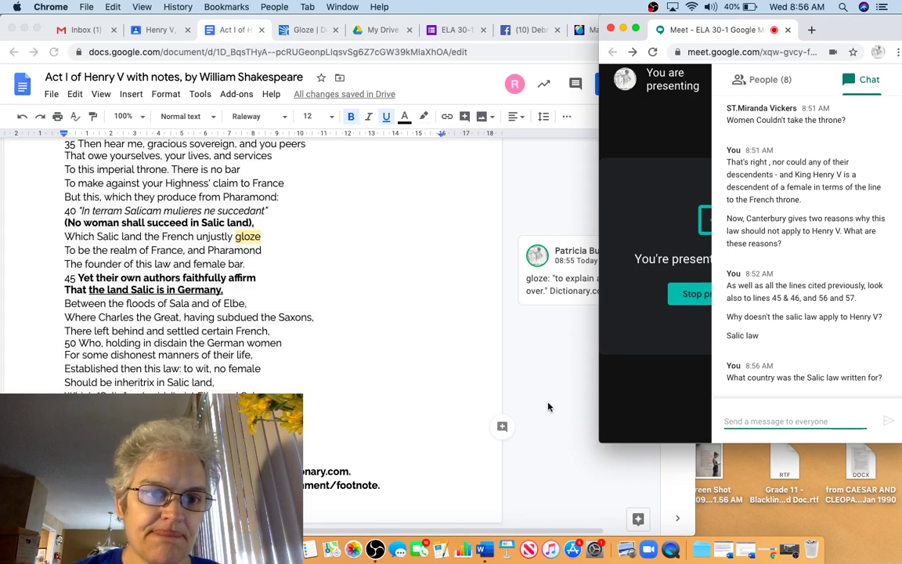
left_click(357, 384)
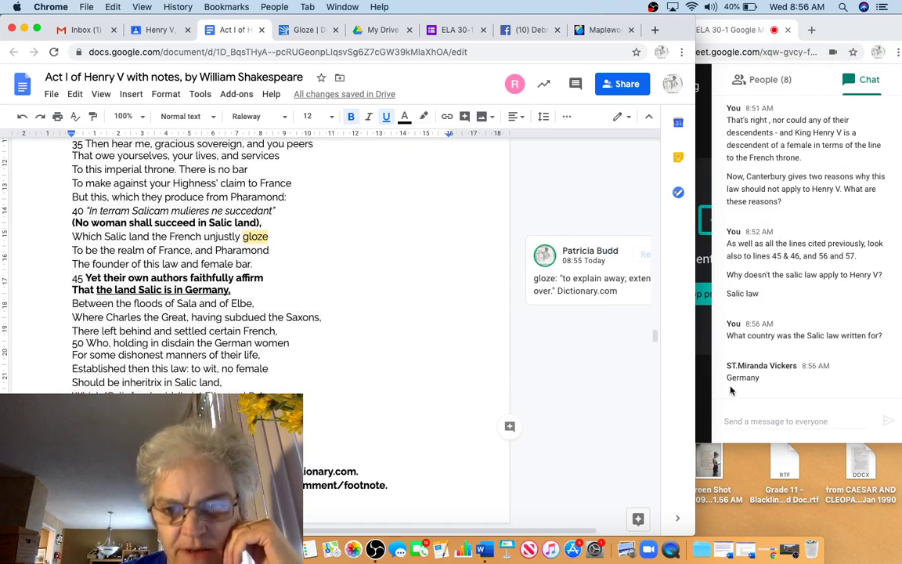
Reply 'Ergo, it is not a law of France.' in the Meet chat.
left_click(733, 425)
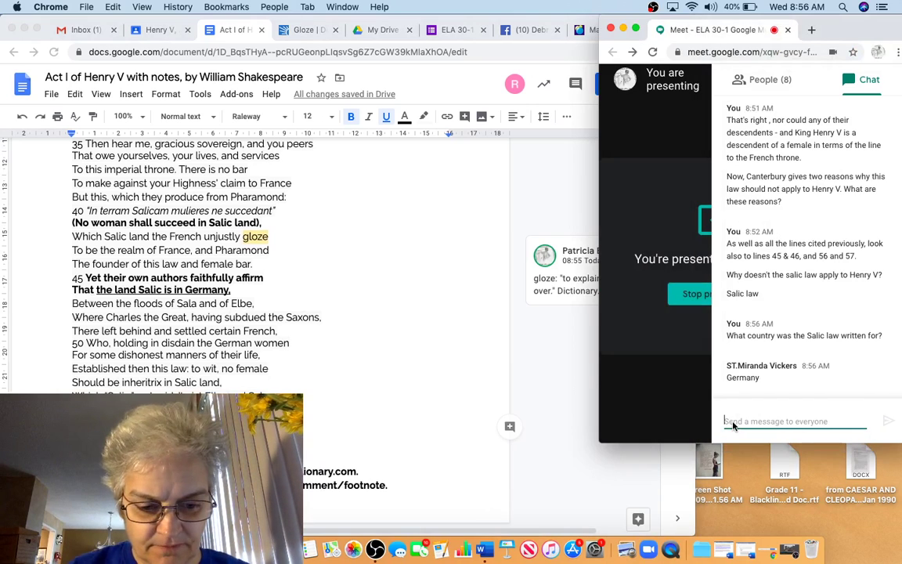
type("Ergo, it is ")
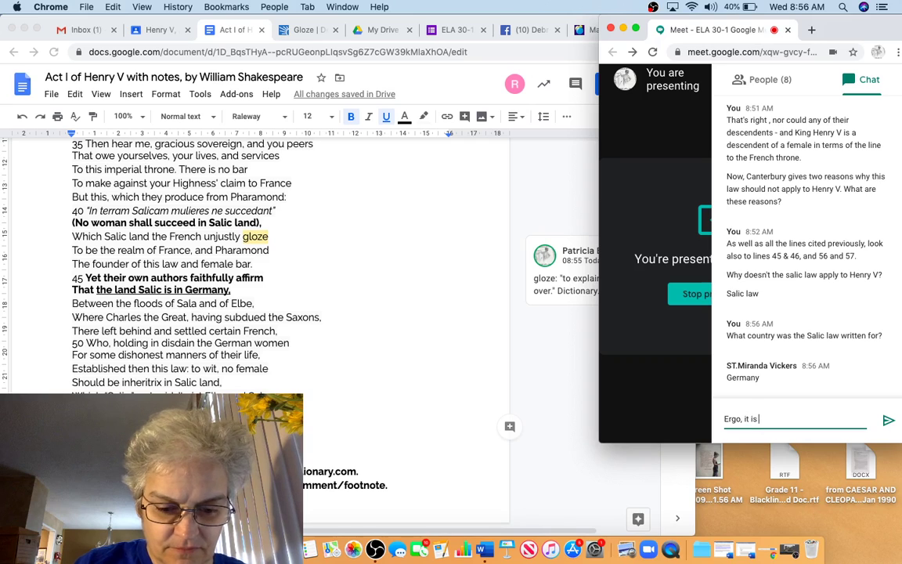
type("not a law of F")
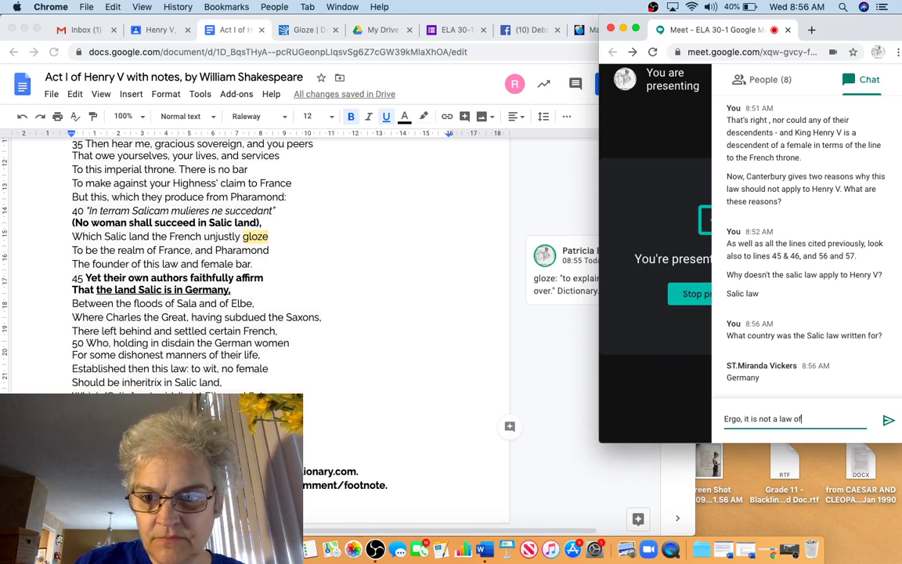
type("rance.")
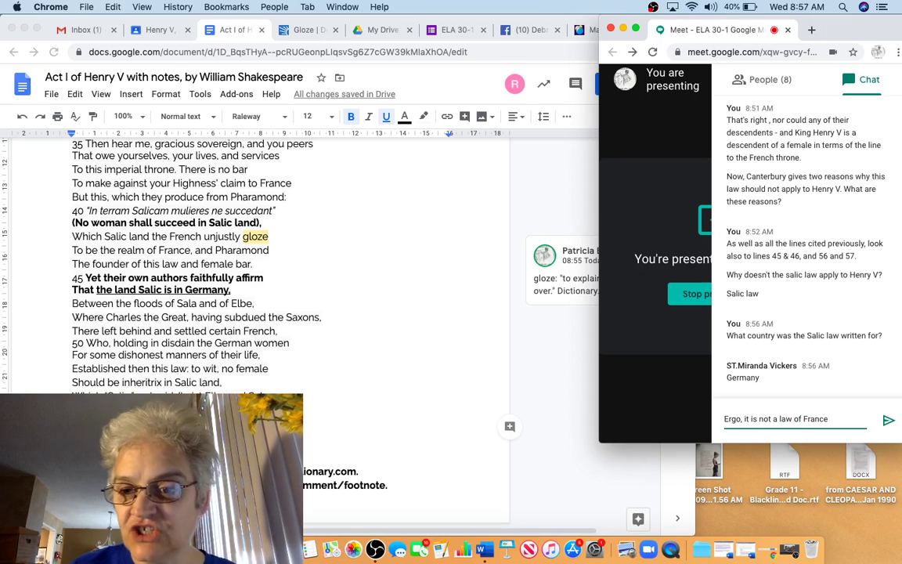
left_click(888, 421)
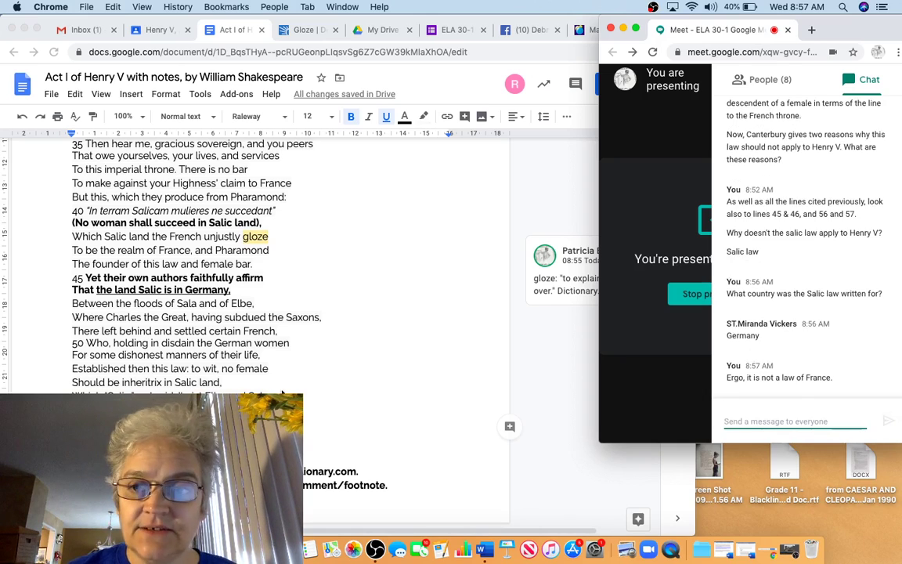
scroll(282, 394, "down", 10)
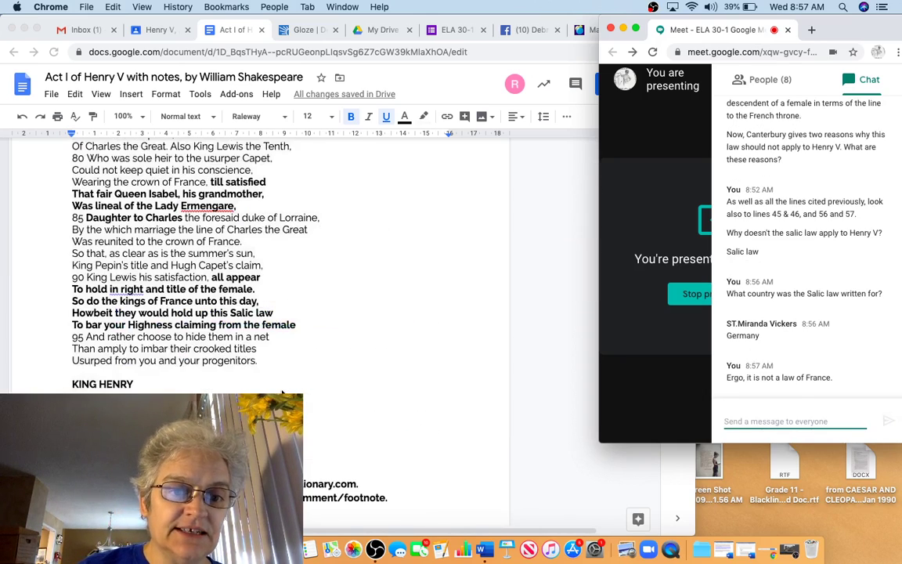
scroll(282, 394, "down", 5)
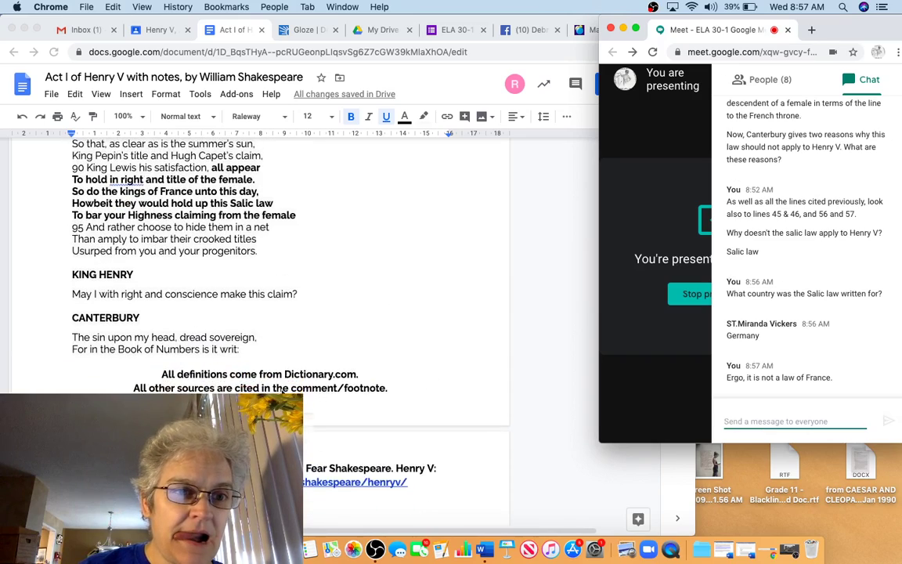
scroll(282, 392, "down", 8)
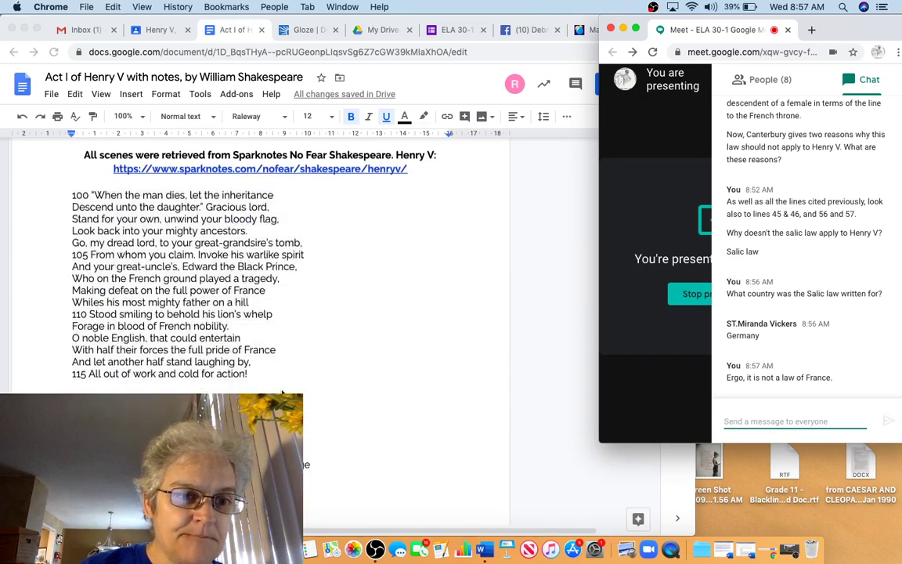
scroll(283, 376, "up", 10)
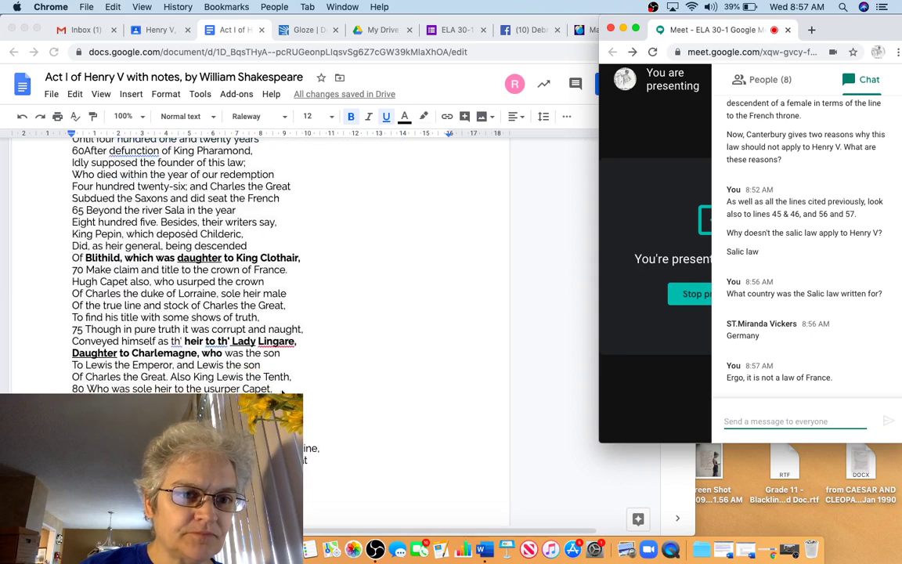
scroll(283, 393, "down", 3)
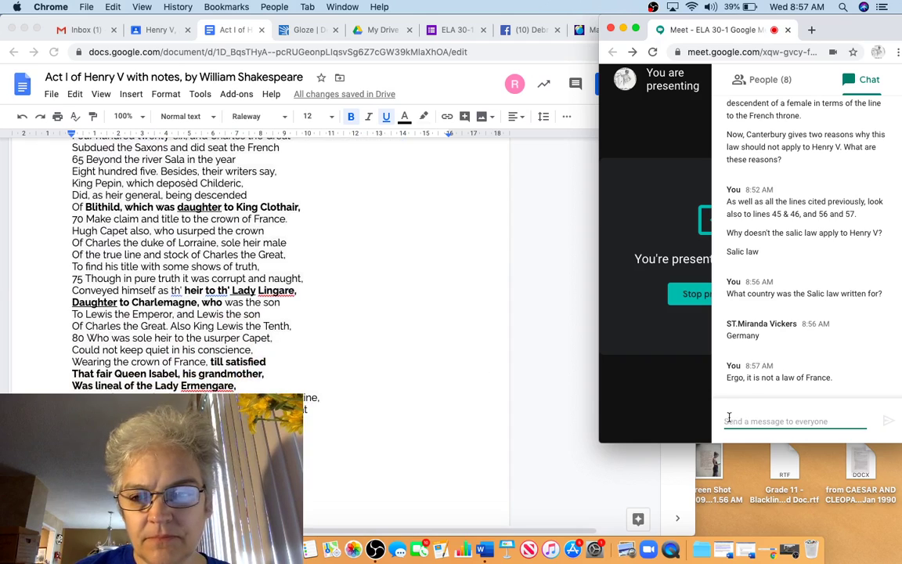
type("Who")
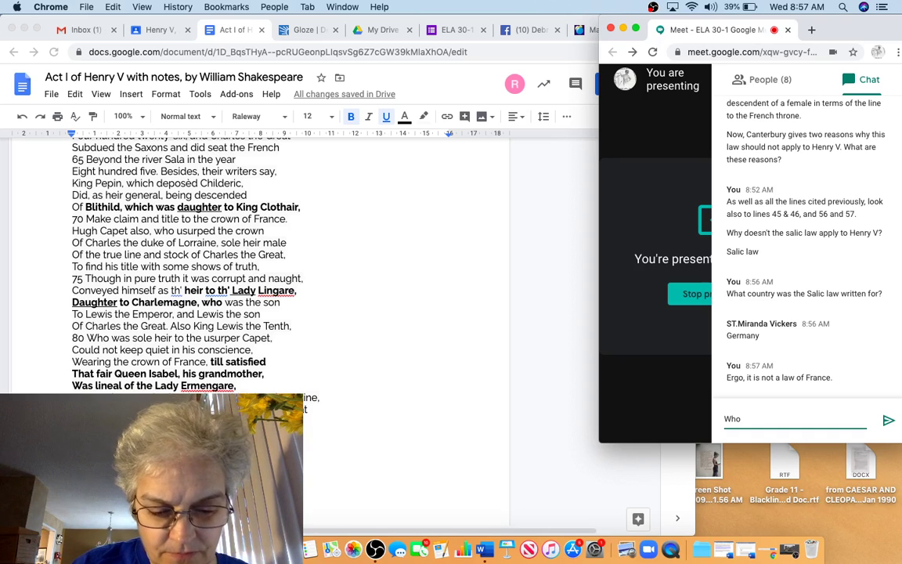
key("BackSpace")
key("BackSpace")
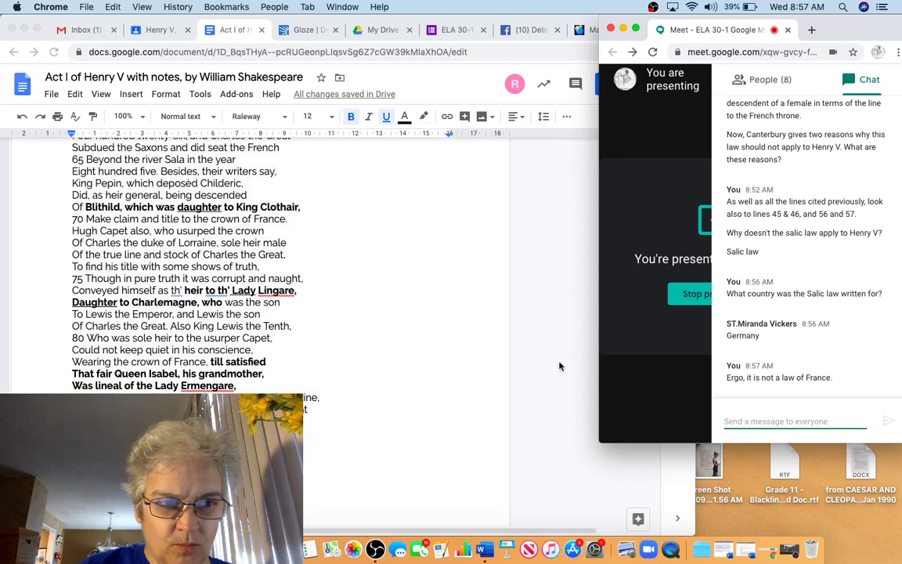
scroll(134, 178, "down", 1)
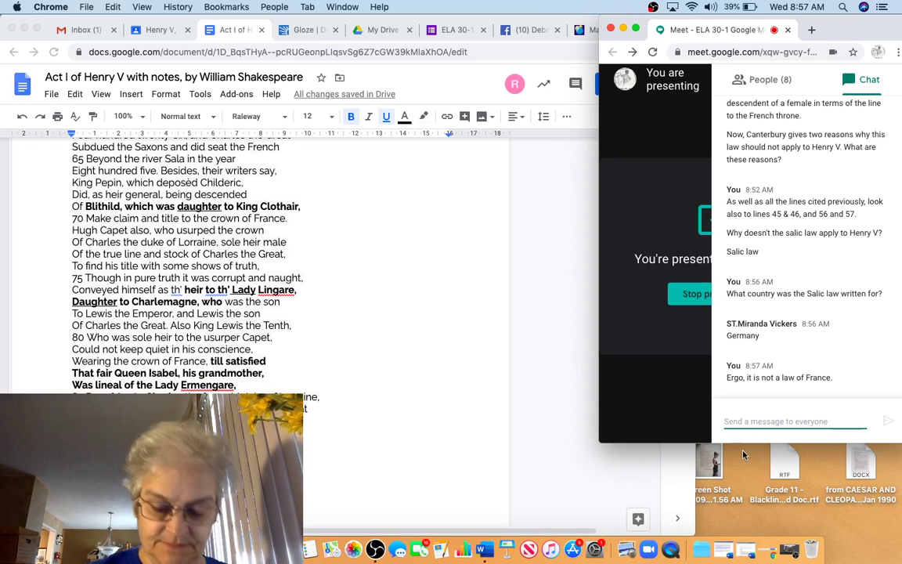
Post 'Who do many French king's lay their claim to the French throne on?' to the class chat.
type("Who do many F")
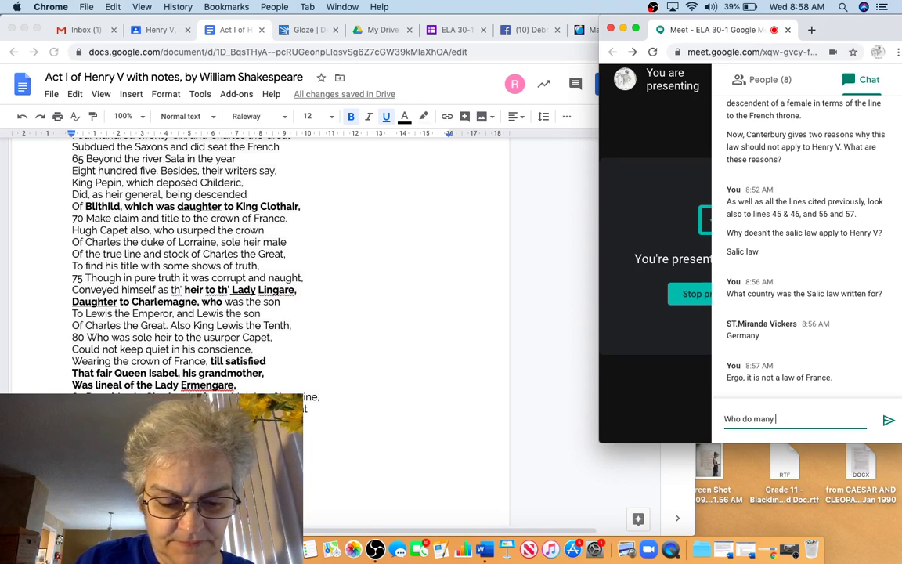
type("rench king's lay")
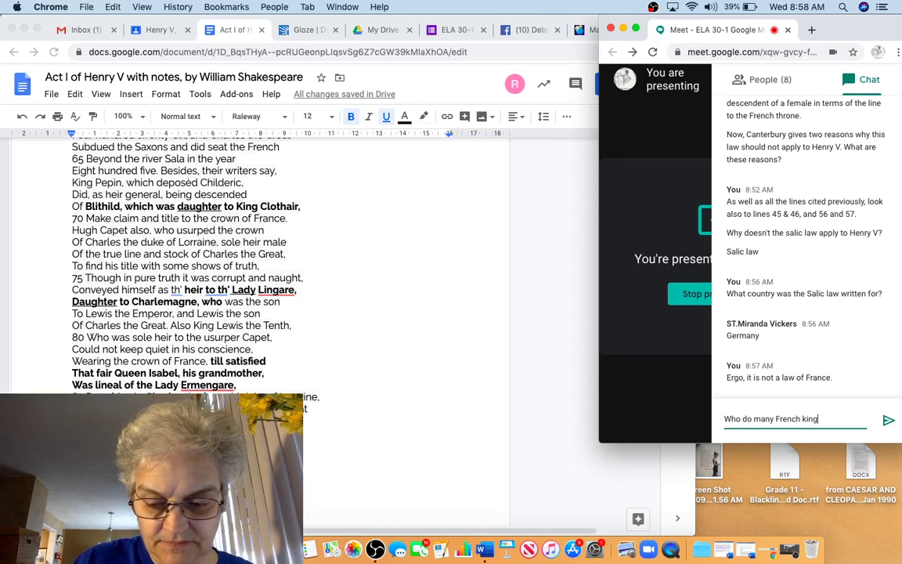
type(" their")
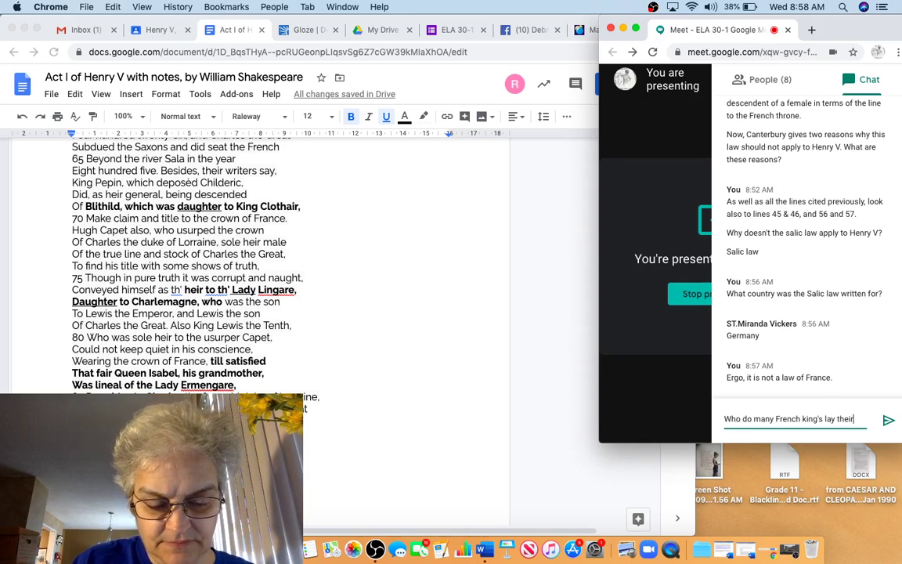
type(" claim to t")
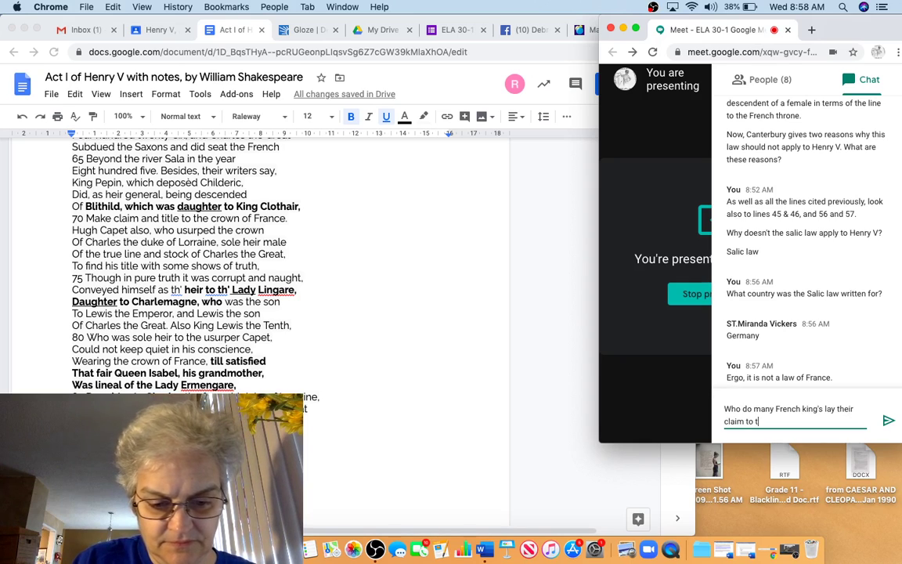
type("he French throne on?")
key("Return")
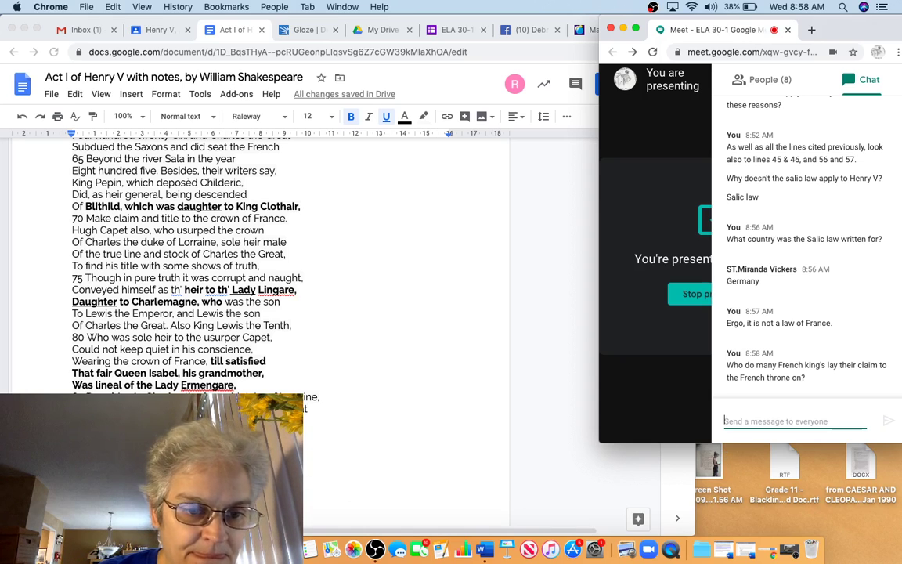
key("super+grave")
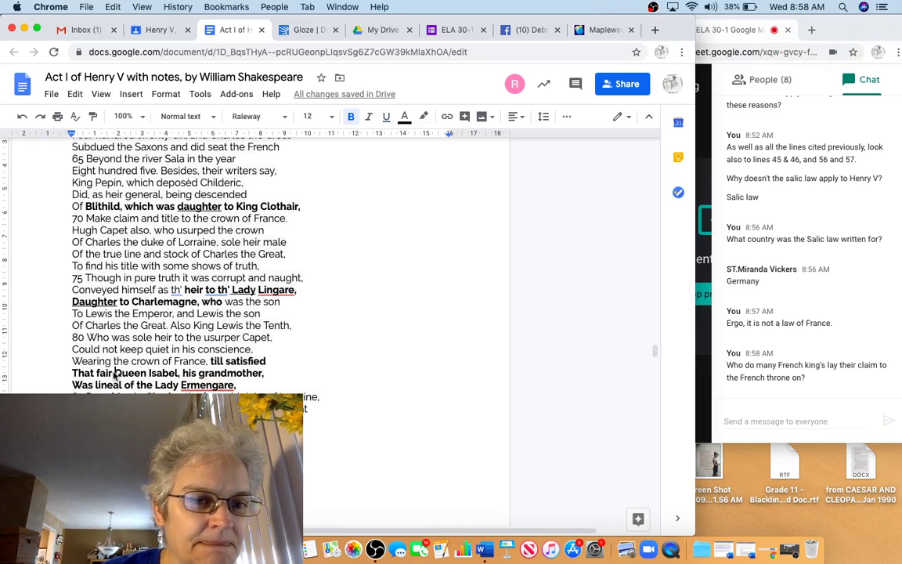
Underline 'Queen Isabel, his grandmother,' in Canterbury's genealogy lines.
left_click_drag(116, 375, 270, 379)
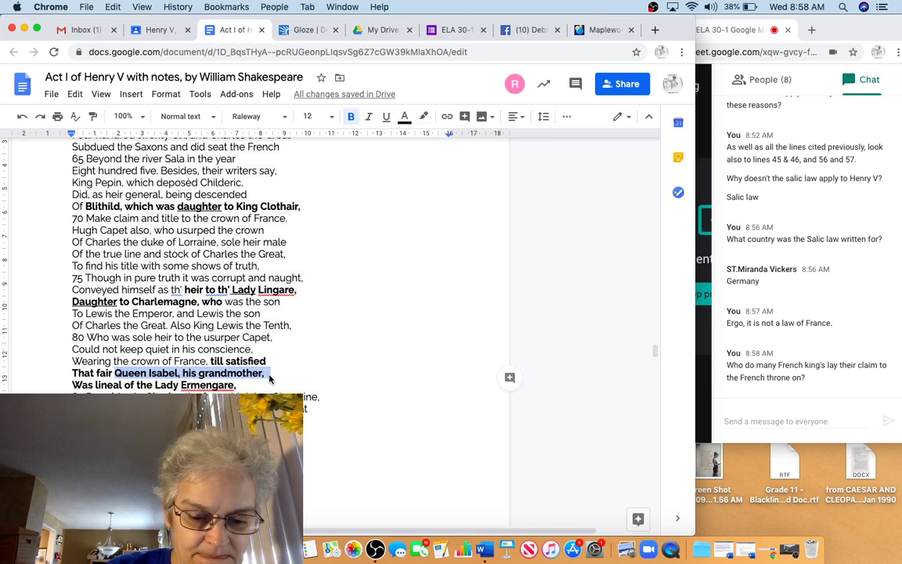
key("super+u")
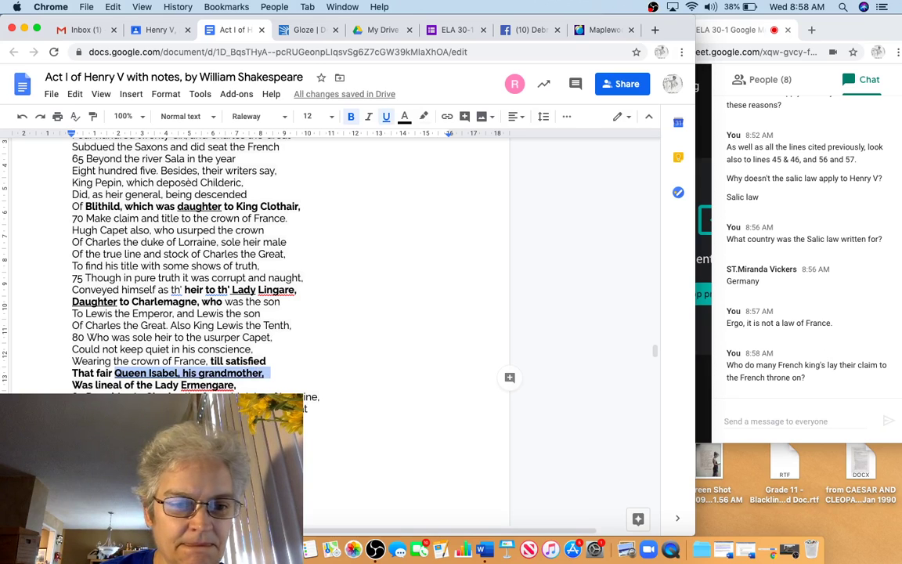
left_click(308, 485)
scroll(308, 476, "down", 3)
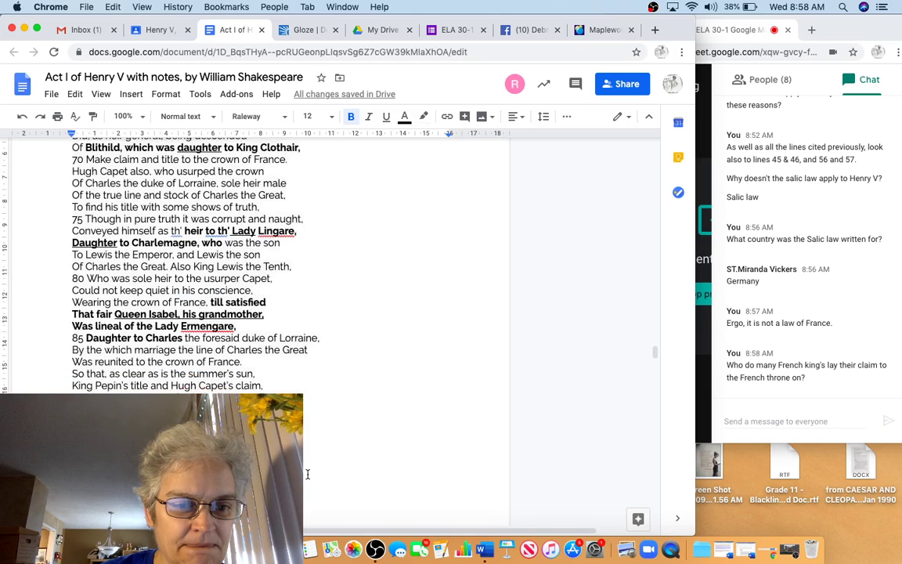
left_click(828, 420)
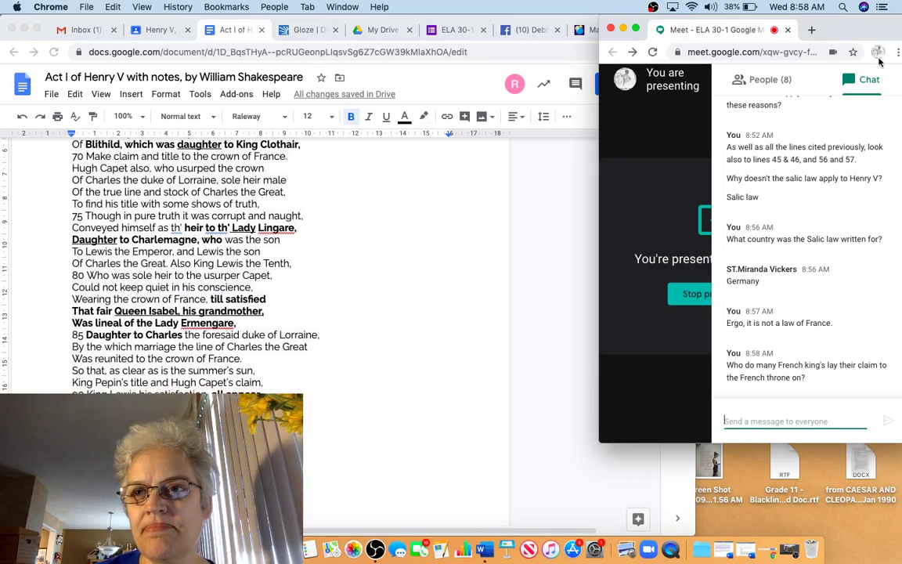
Shift the Meet window slightly left and reopen its chat panel.
left_click_drag(783, 31, 764, 31)
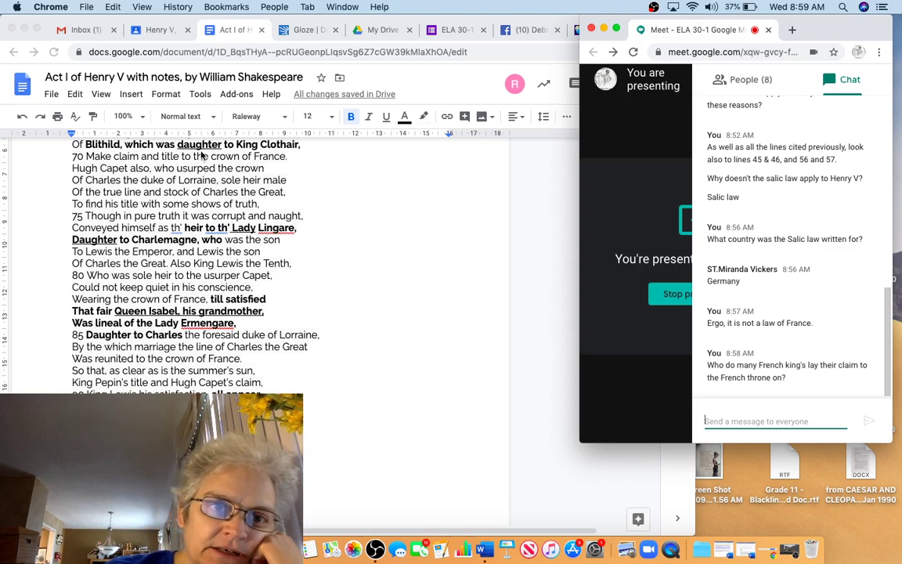
scroll(201, 155, "up", 2)
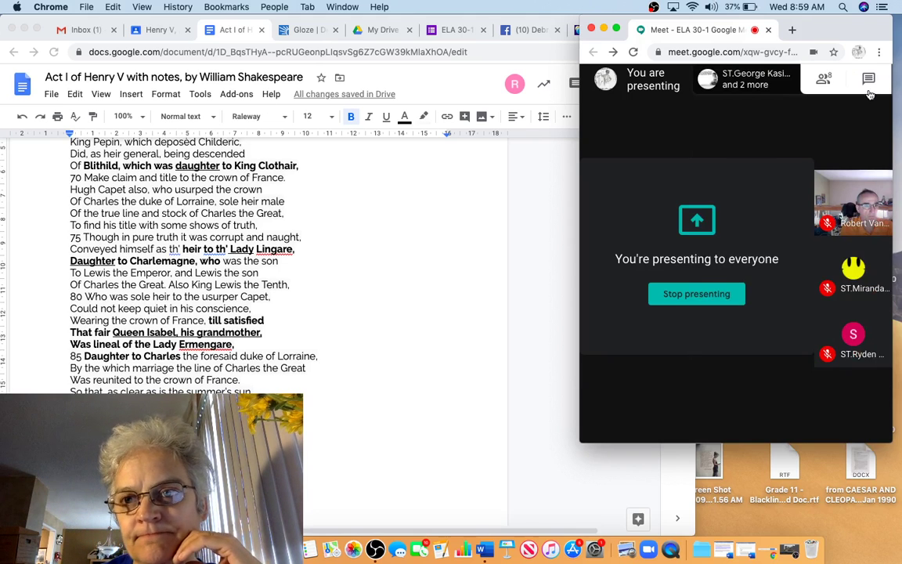
left_click(869, 80)
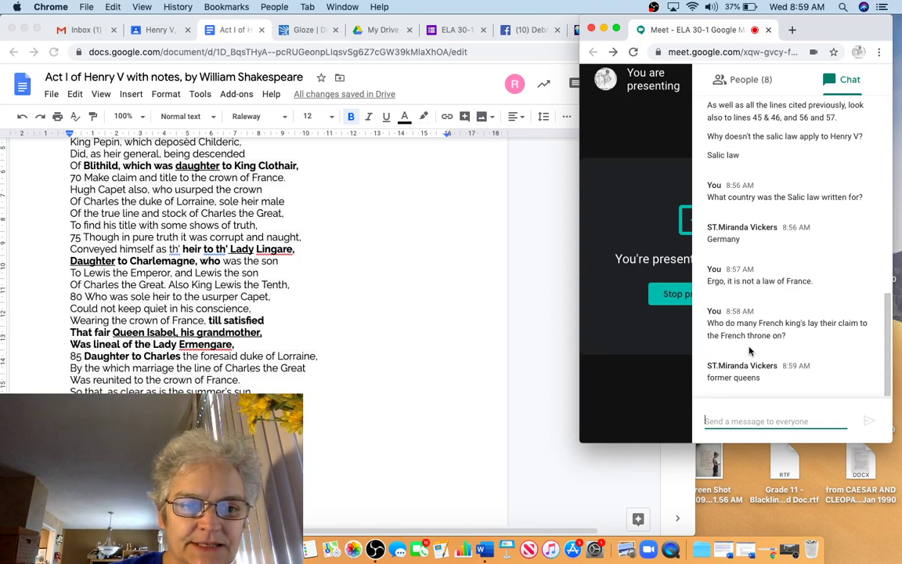
Send 'Women!', 'So, what is Canterbury saying to the young king?', and a one-sentence summary prompt.
left_click(736, 421)
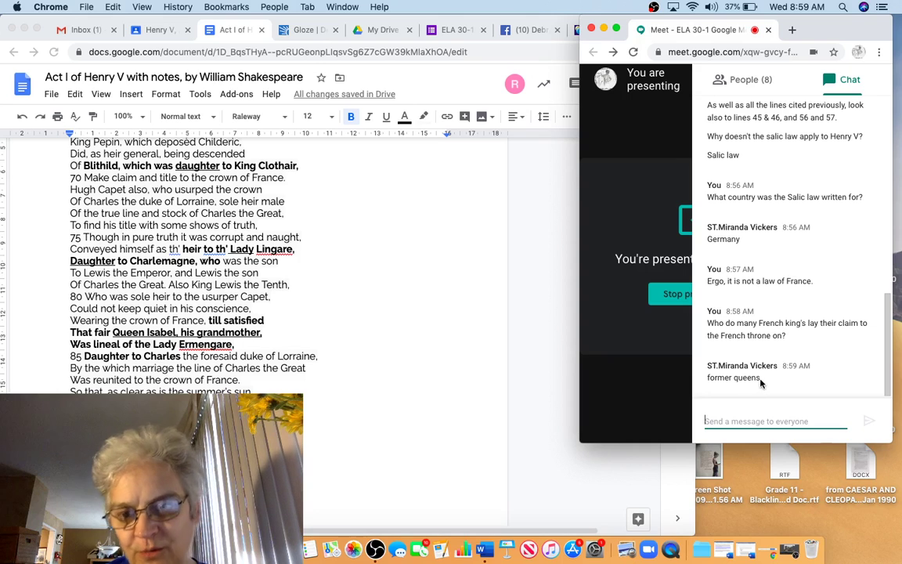
type("W")
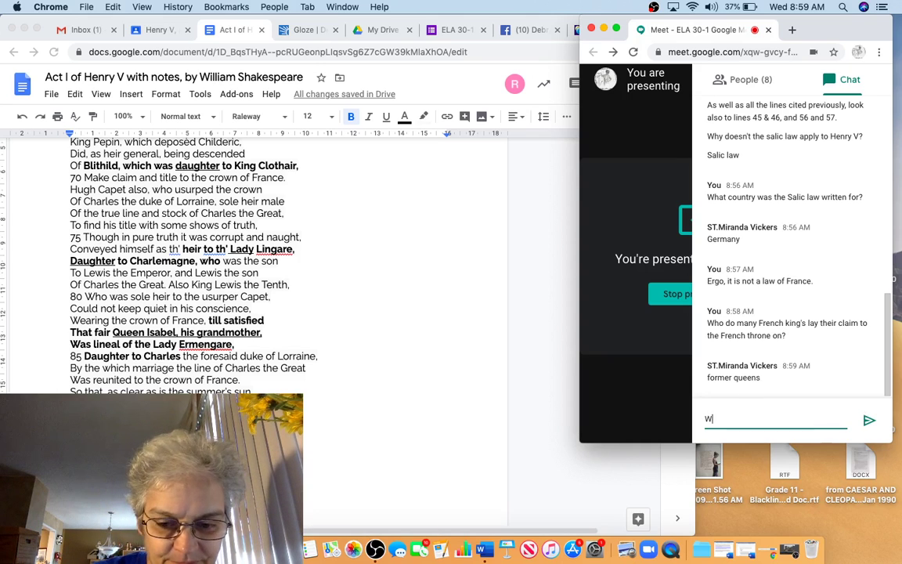
type("omen!")
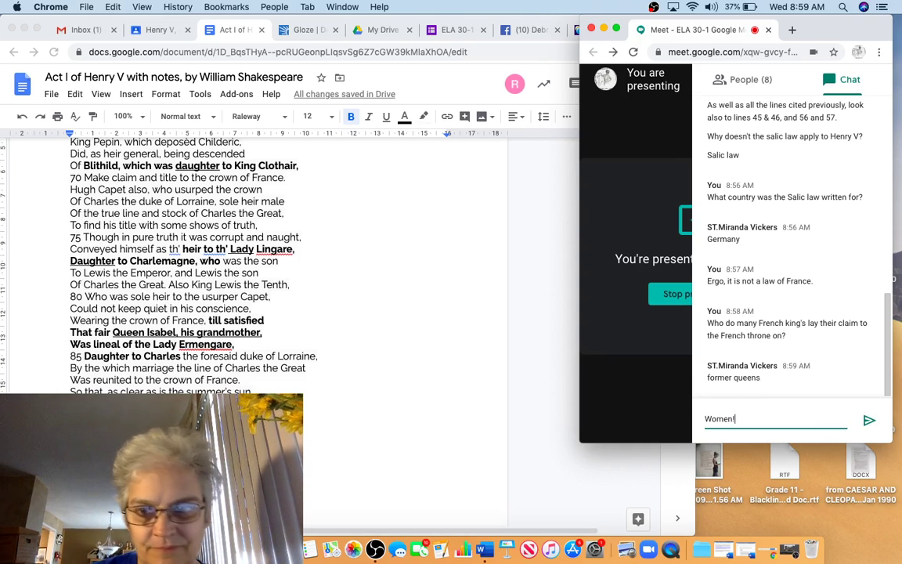
key("Return")
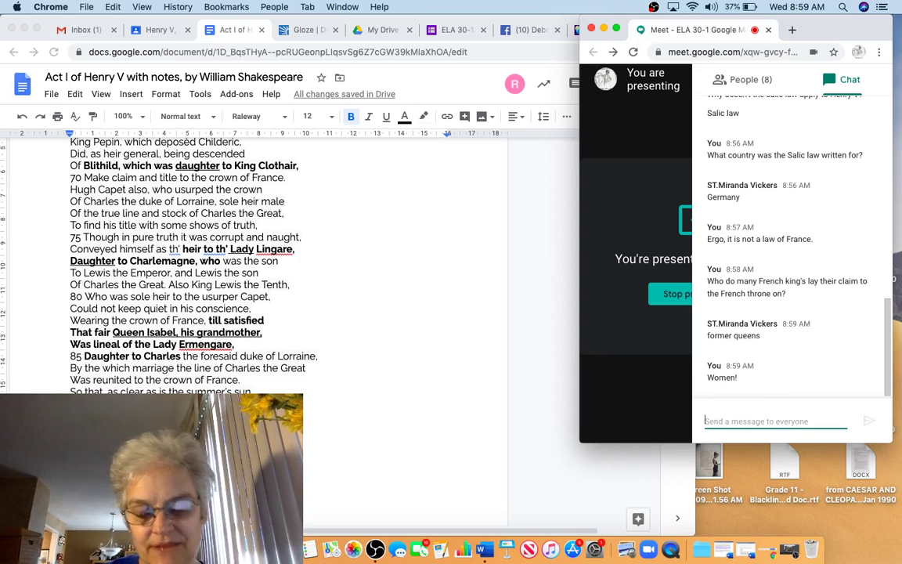
type("So, what is Canterbury s")
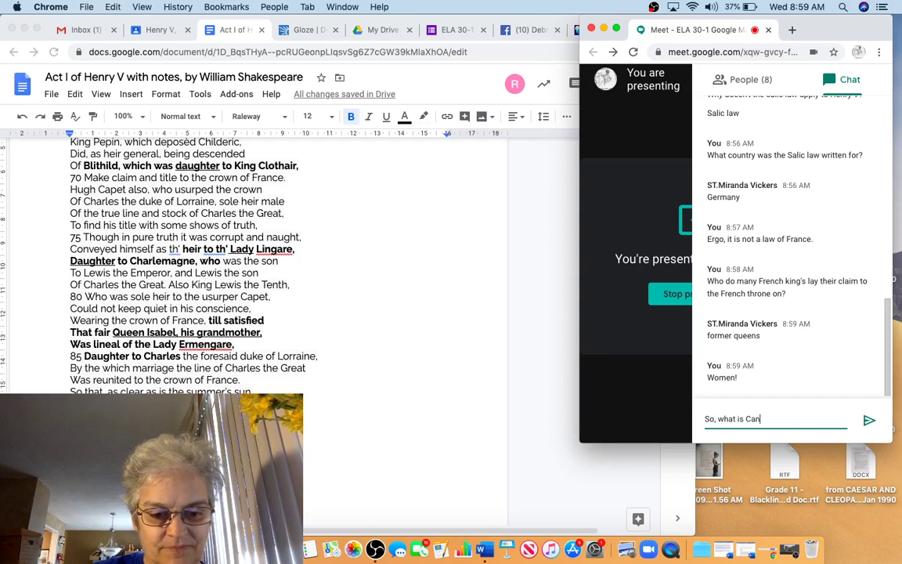
type("aying to the young king?")
key("Return")
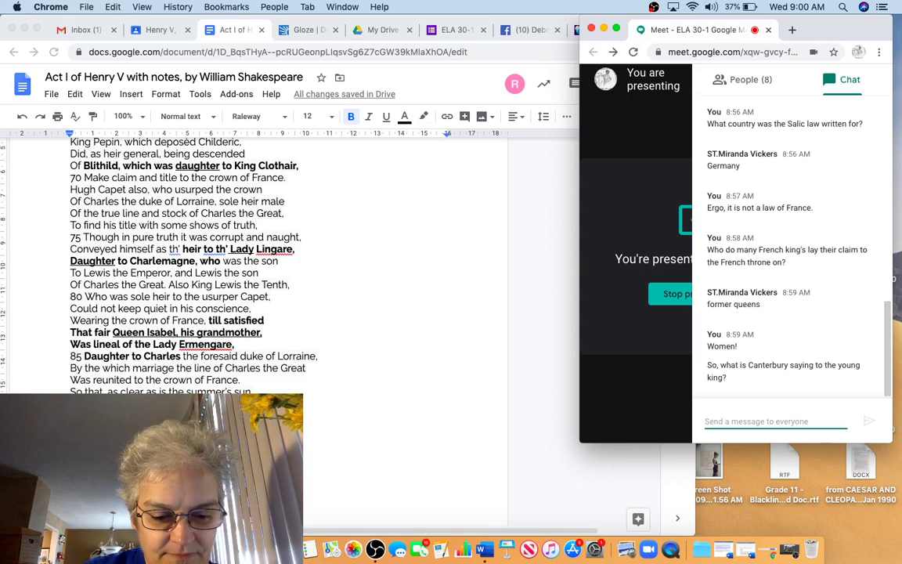
type("Summariz")
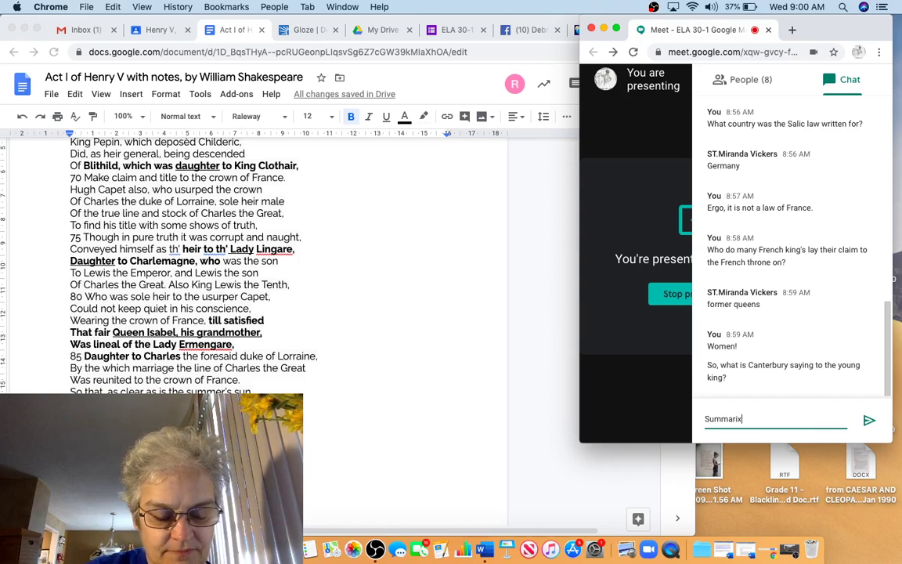
type("e Canterb")
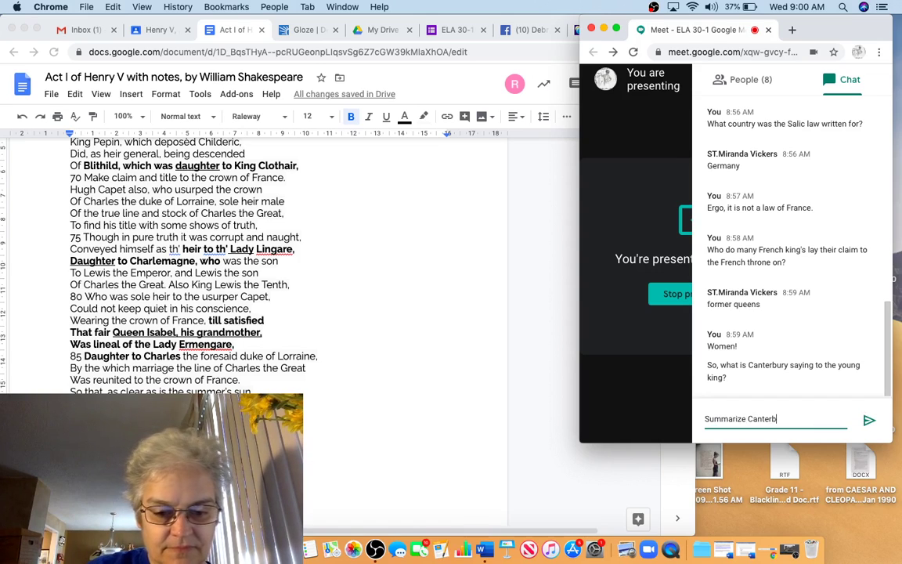
type("ury's argument")
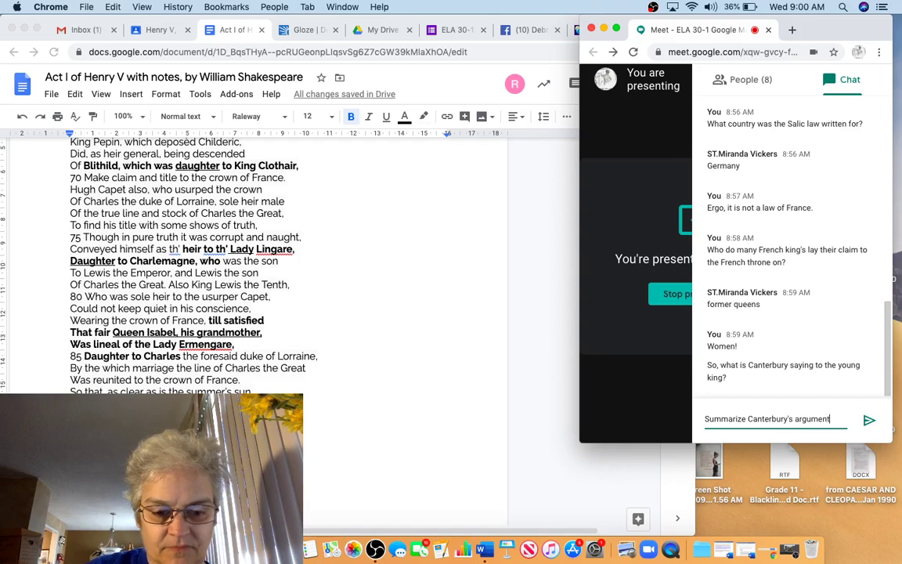
type(" to the king in one")
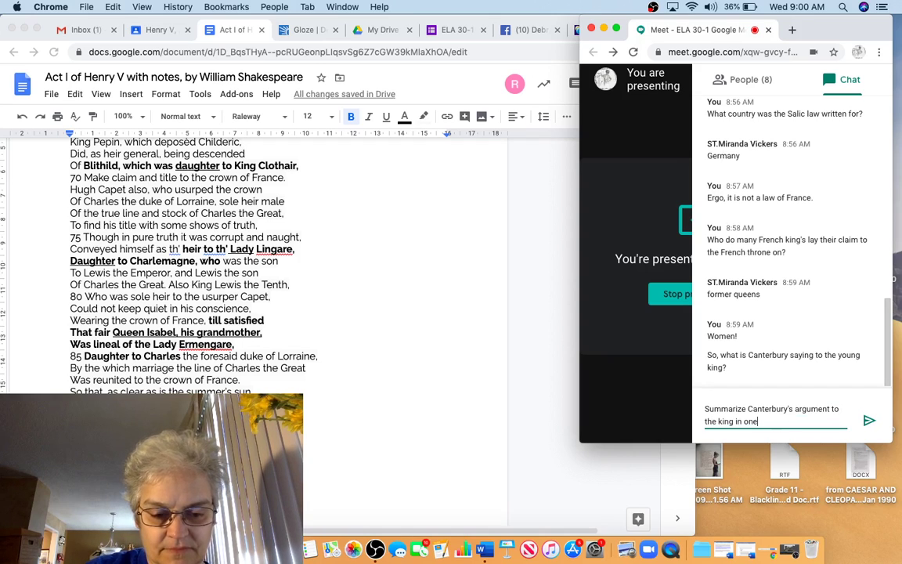
type(" complete sen")
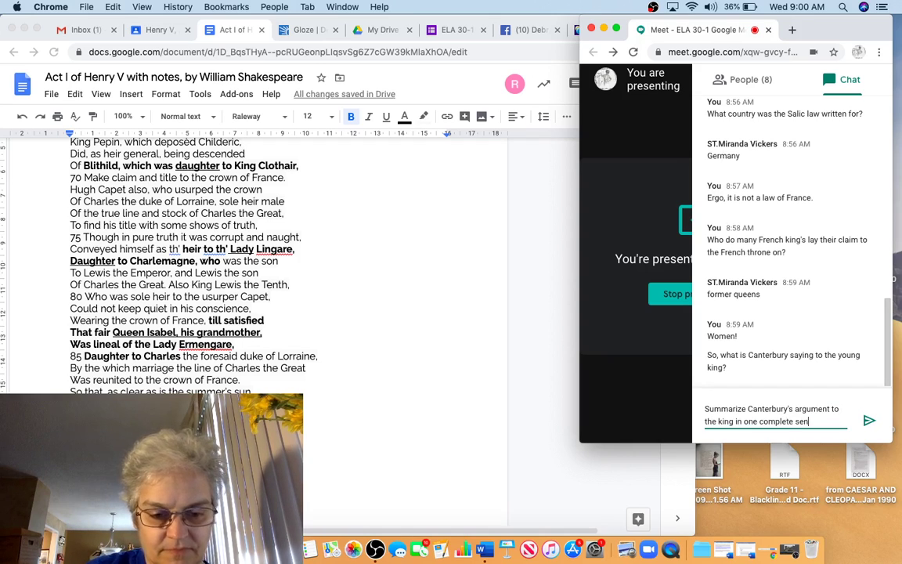
type("tence")
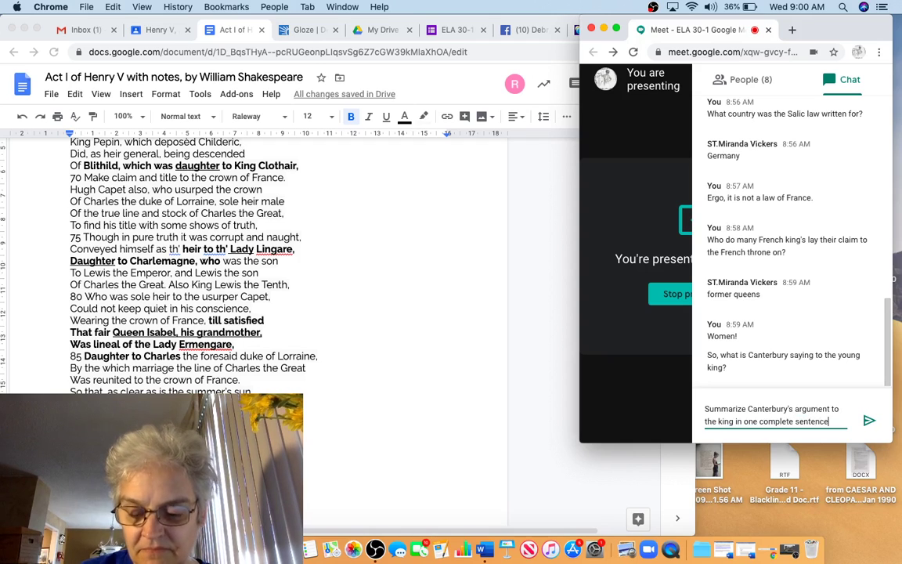
type(".")
key("Return")
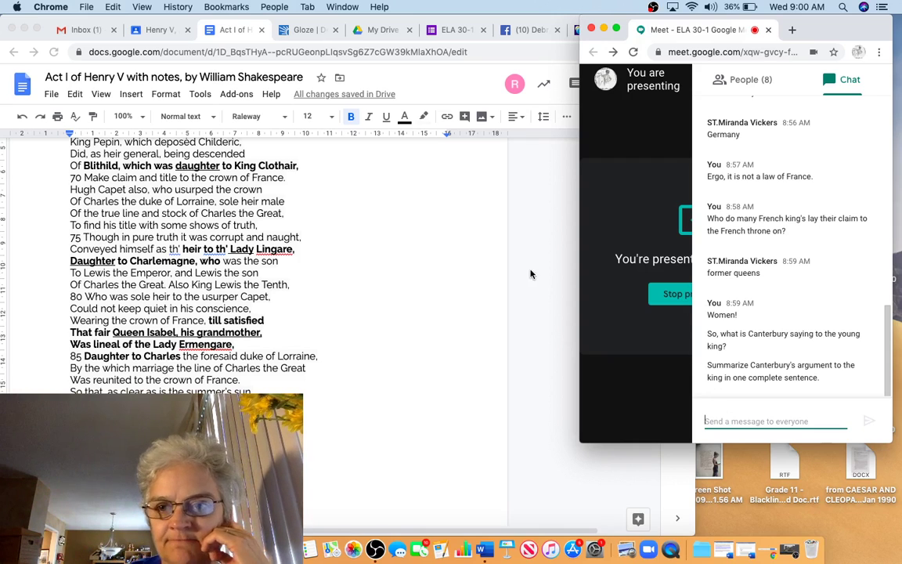
Review the chat history, then show the People list of eight participants.
scroll(819, 240, "up", 2)
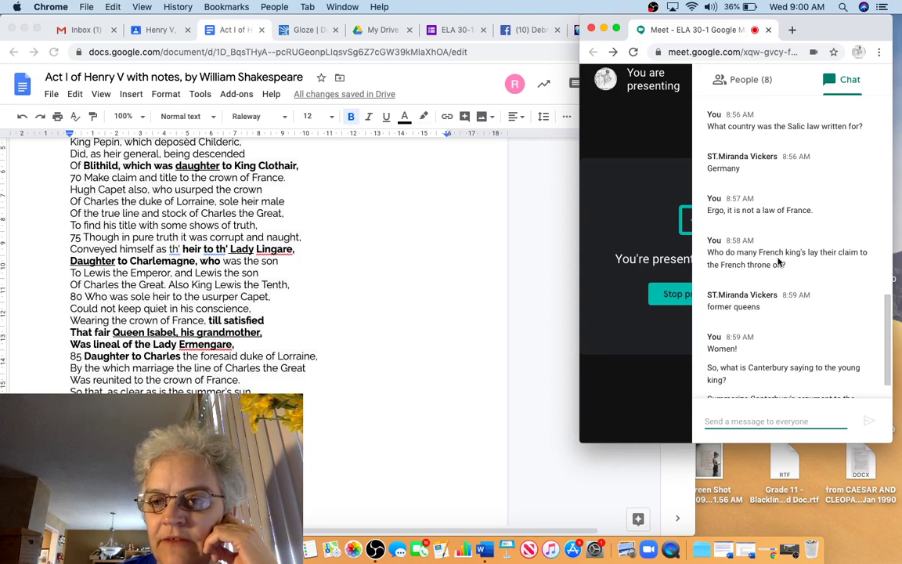
scroll(816, 288, "up", 5)
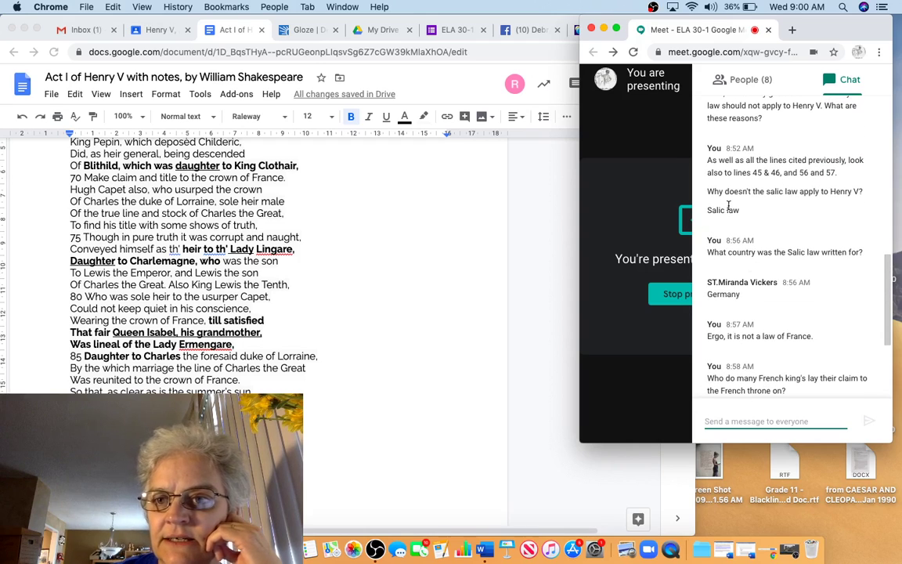
scroll(796, 185, "up", 4)
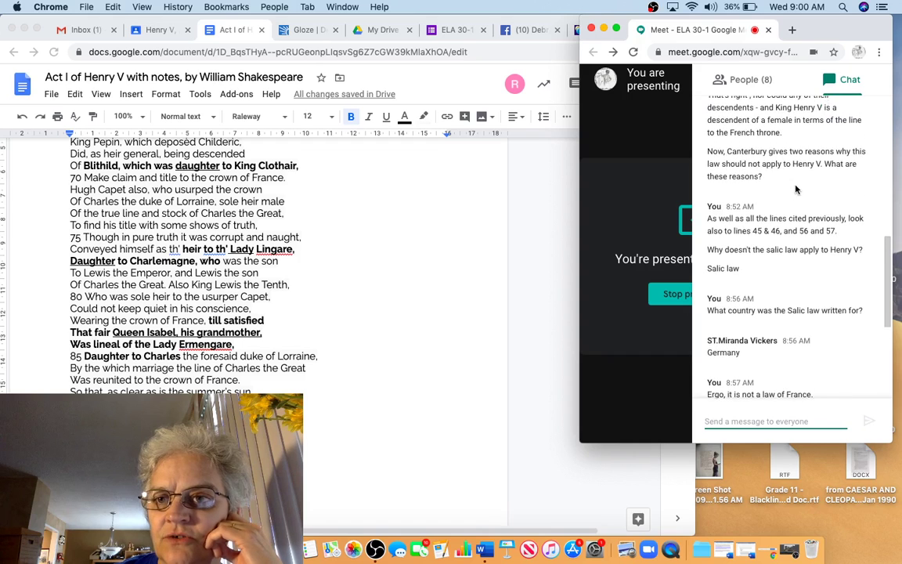
scroll(796, 187, "down", 3)
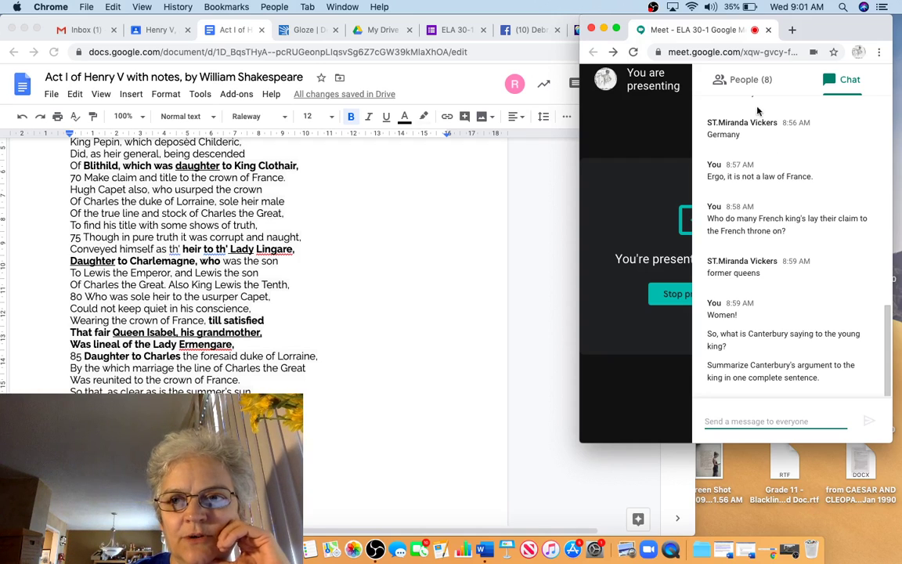
left_click(744, 82)
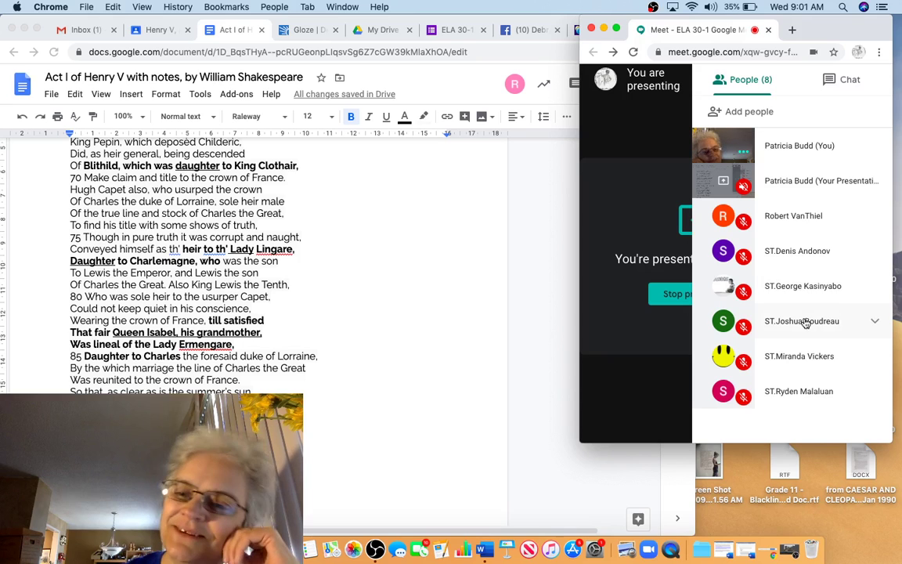
Send the Meet chat reply 'Many of the French kings are descendents of women and...' with typos corrected.
left_click(834, 82)
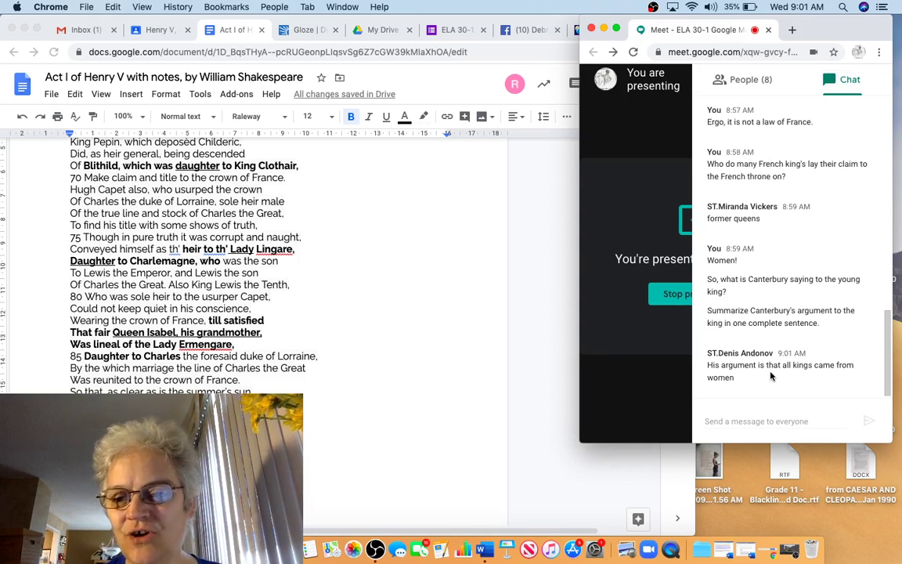
left_click(717, 426)
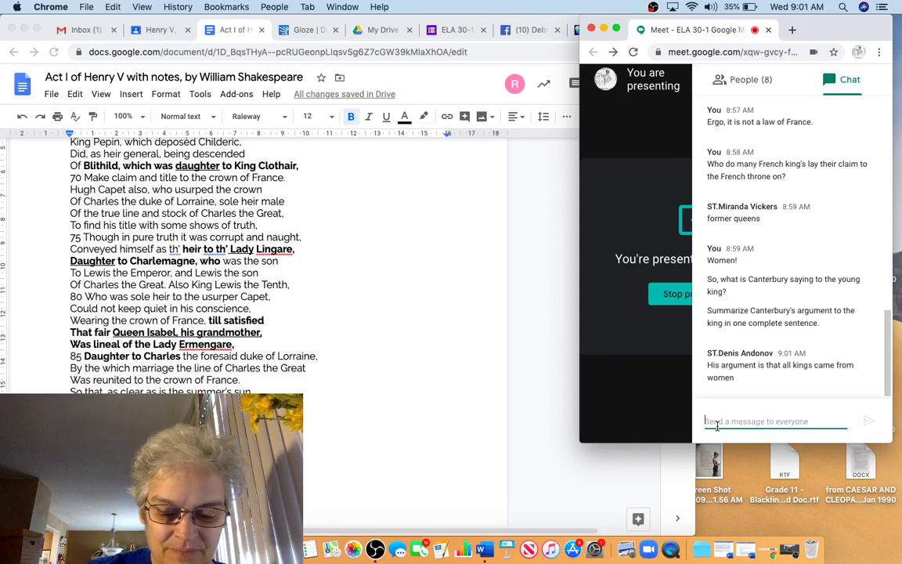
type("Many of the Frne")
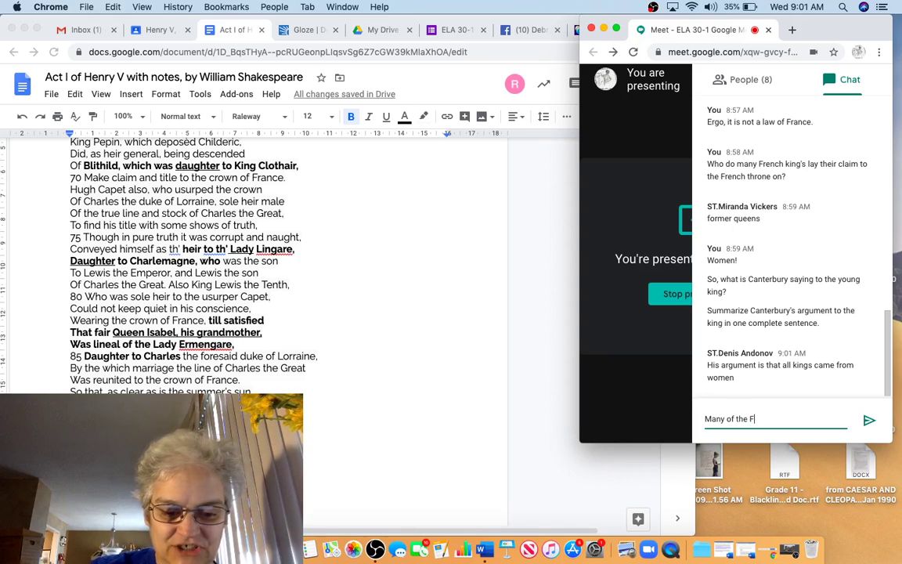
type("ch kings")
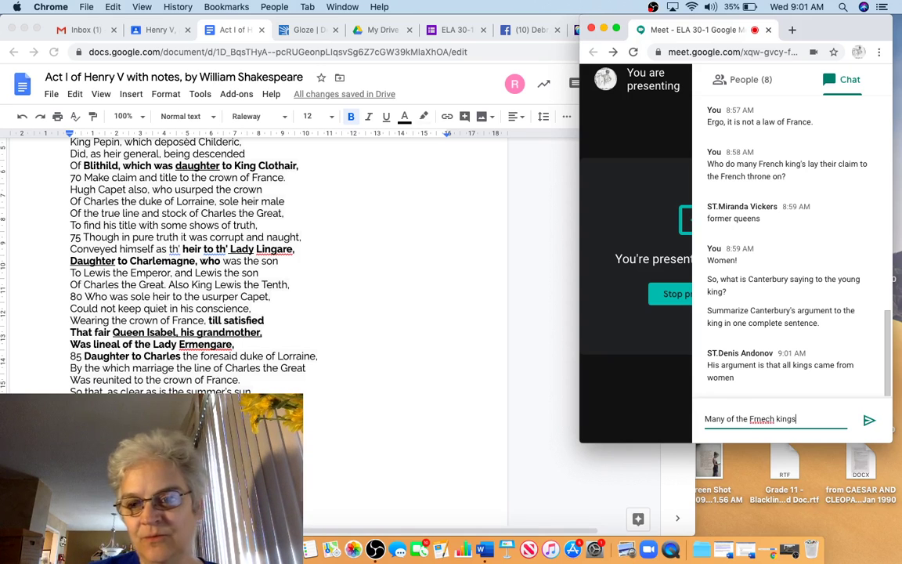
left_click(761, 419)
key("BackSpace")
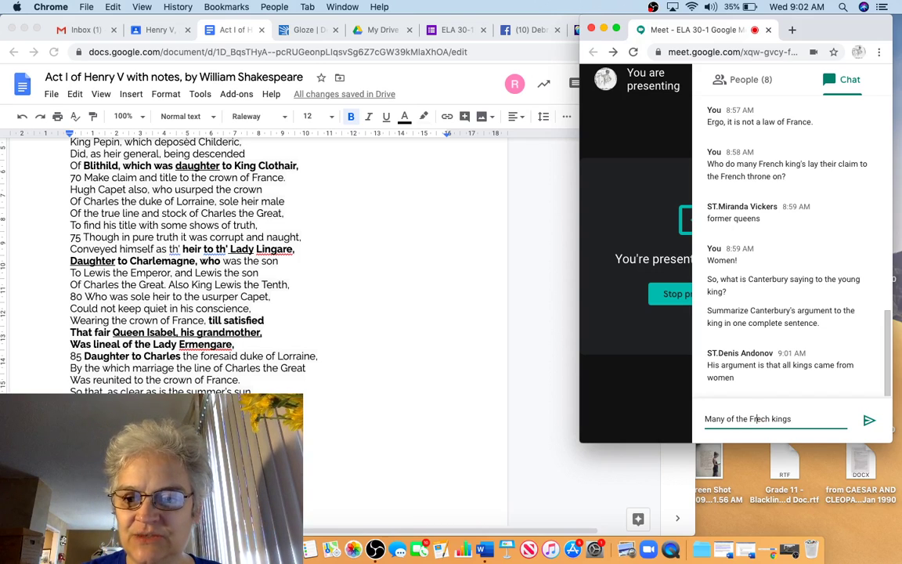
type("n")
left_click(801, 420)
type("a")
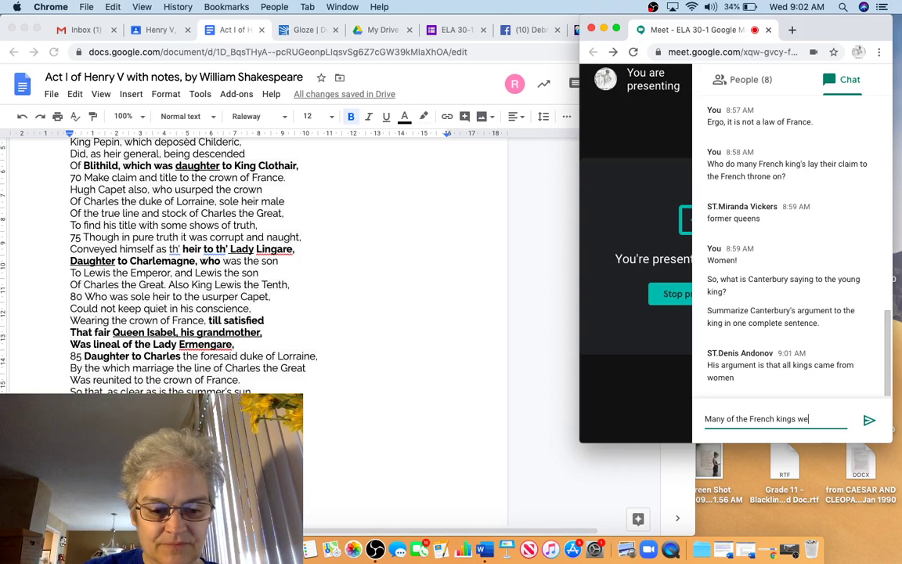
type("endents of women")
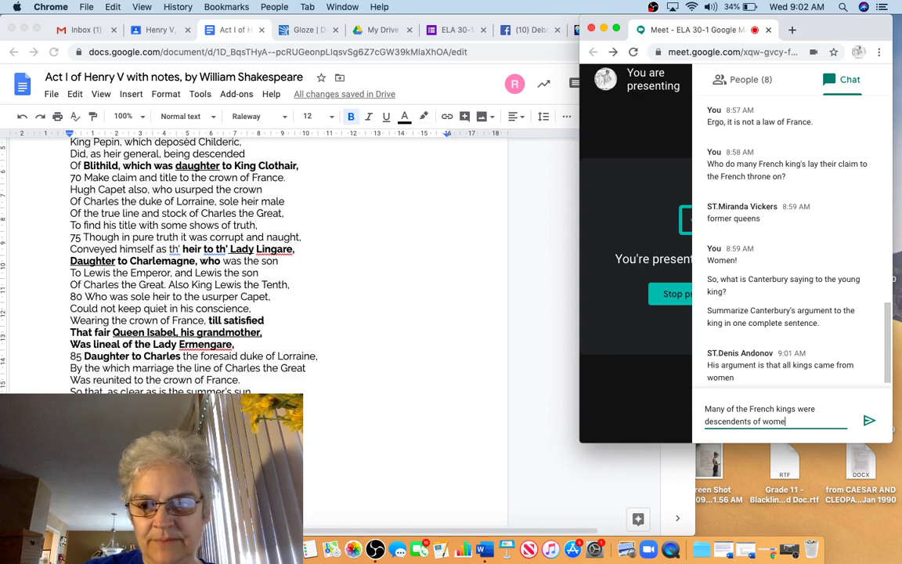
double_click(802, 409)
type("are")
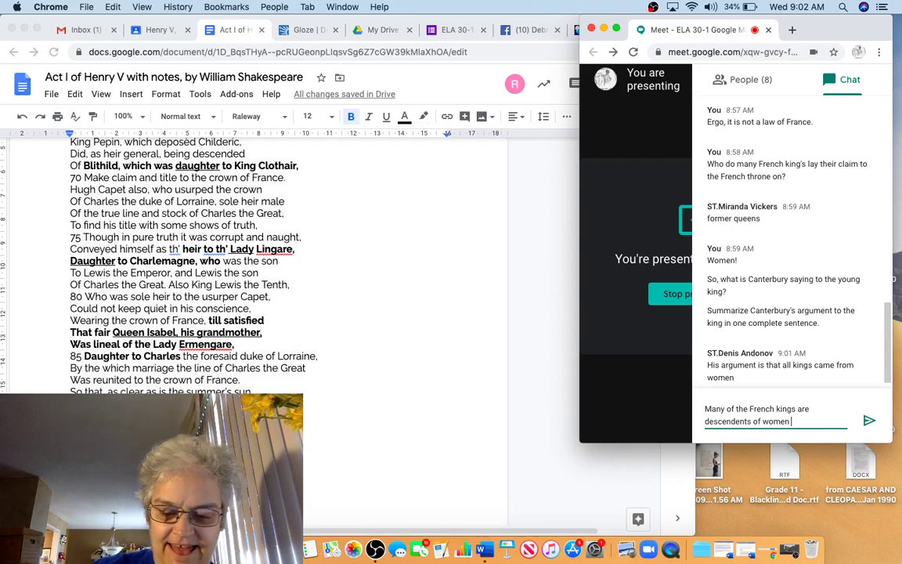
type(" ...")
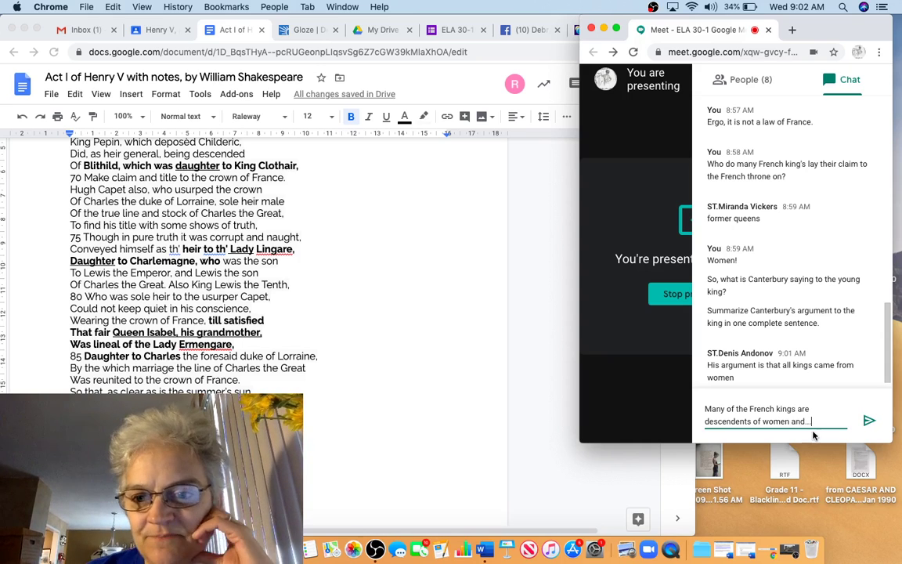
left_click(862, 415)
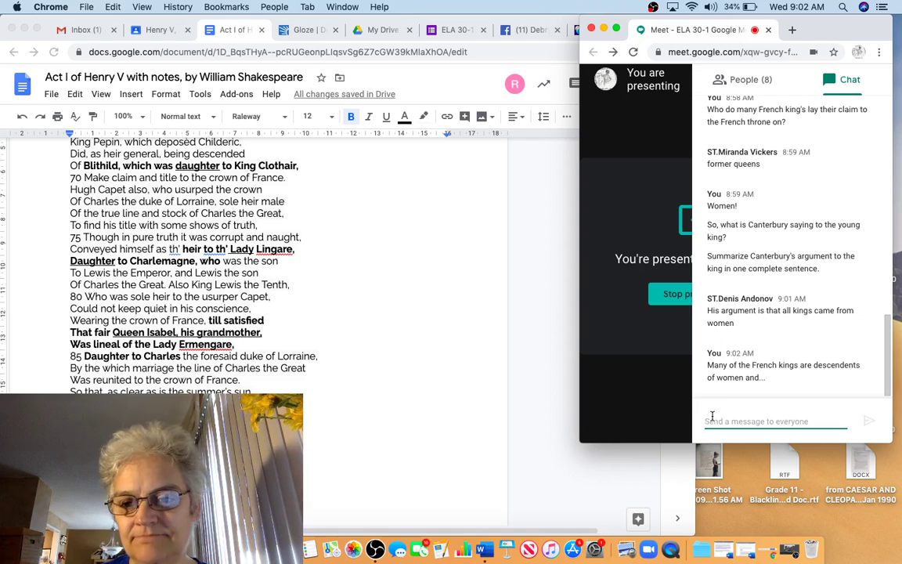
Send the follow-up 'Since many French king are descendant of women with claims to the throne Henry V...'.
type("Sinc")
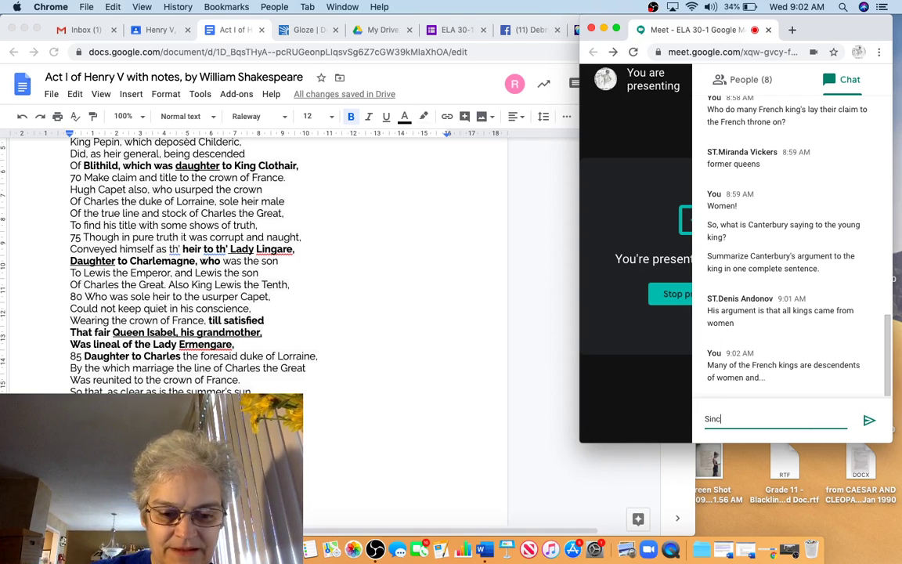
type("e many French king w")
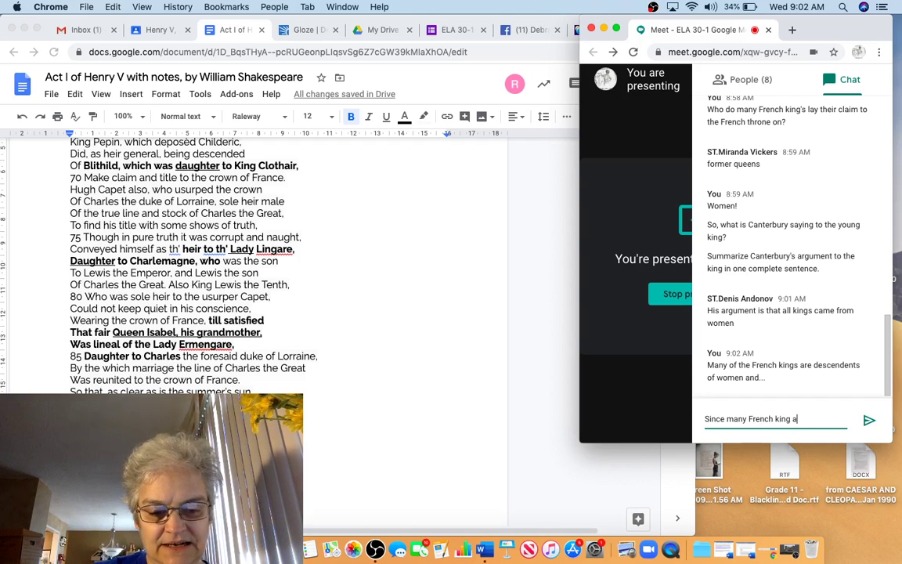
type("dant of")
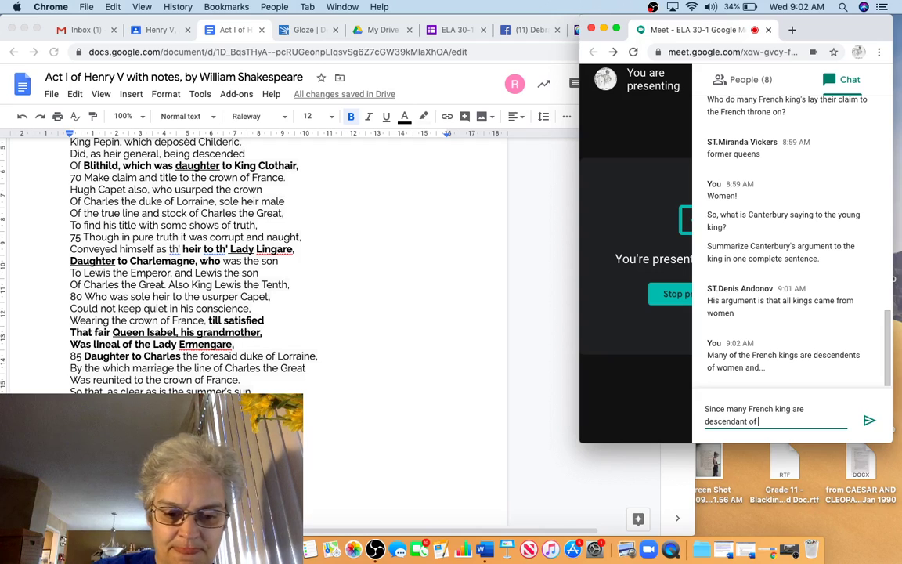
type("women")
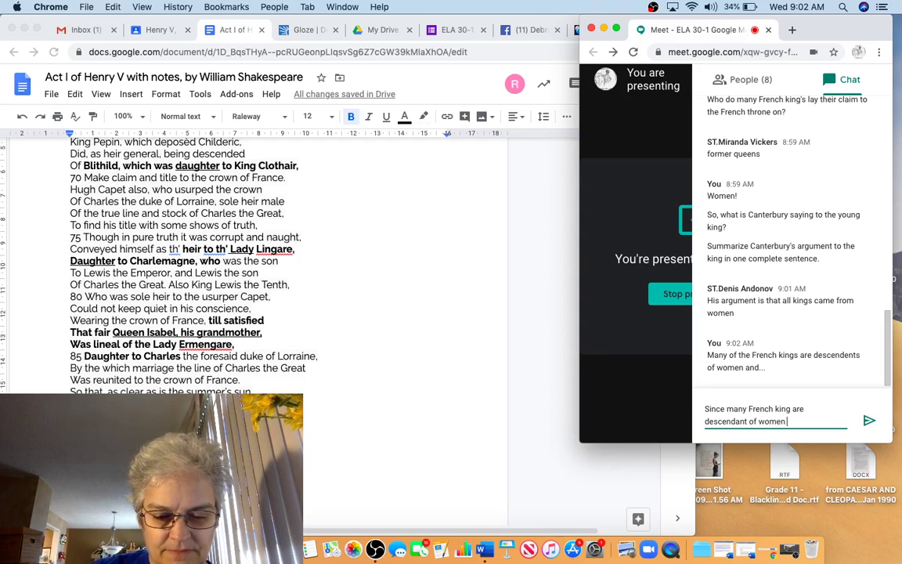
type(" with")
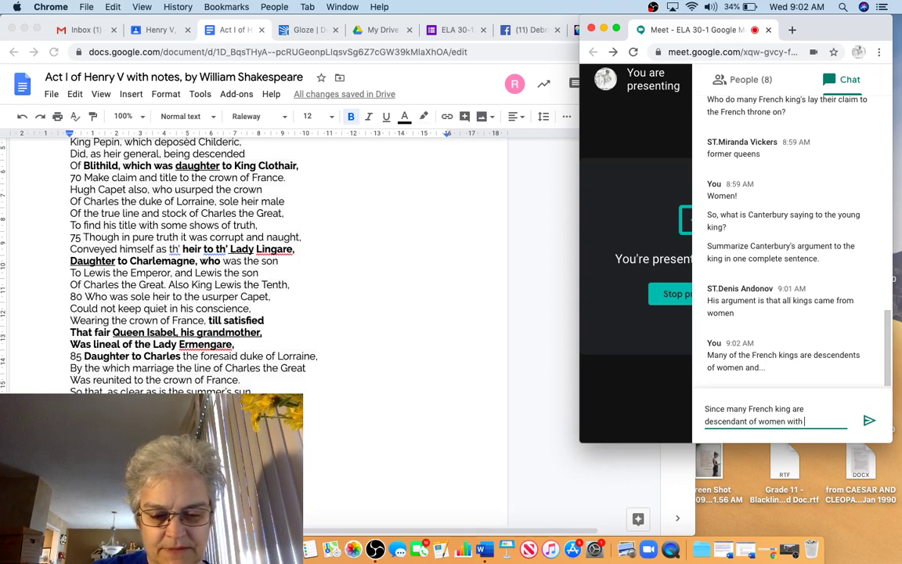
type(" claims to the th")
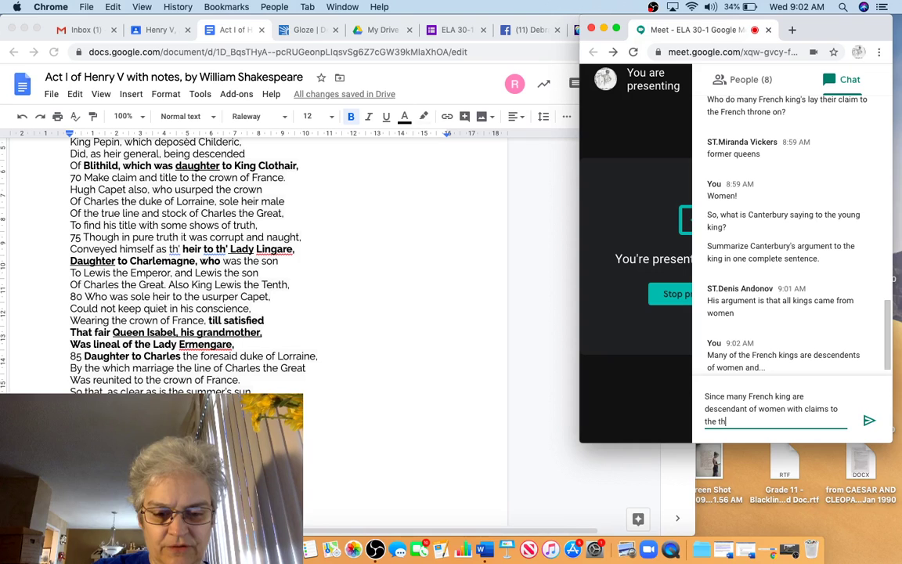
type("rone He")
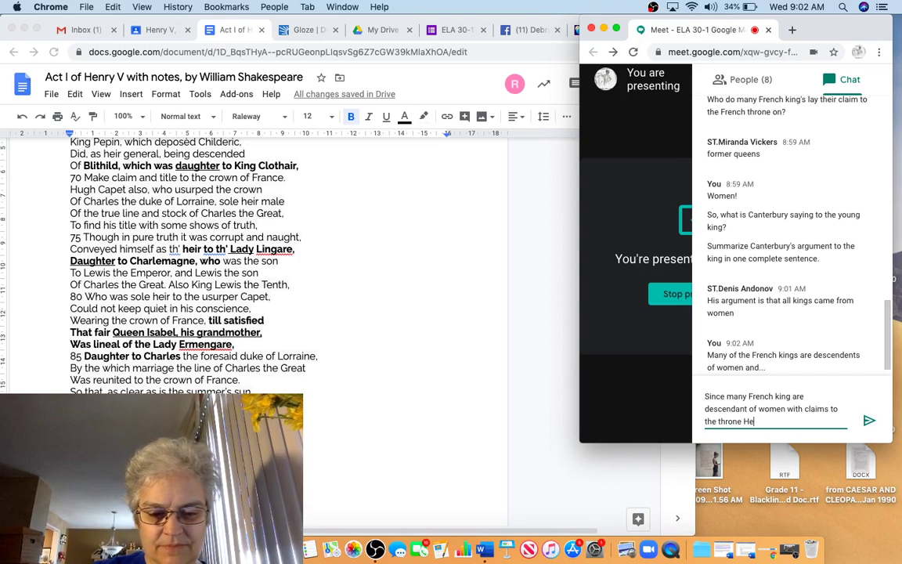
type("ry V....")
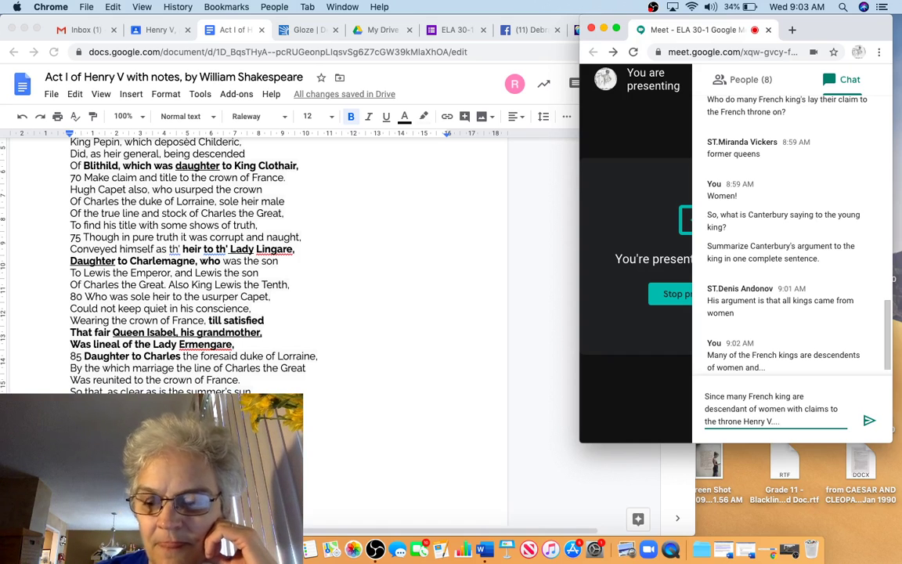
key("Return")
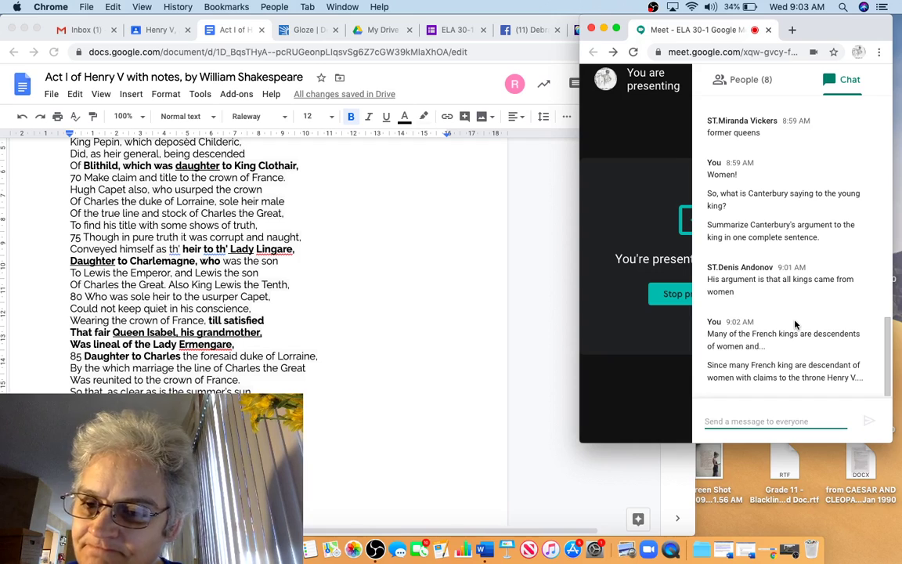
Send the prompt 'If the French are using this law to ban Henry V from claiming the French throne...'.
type("If")
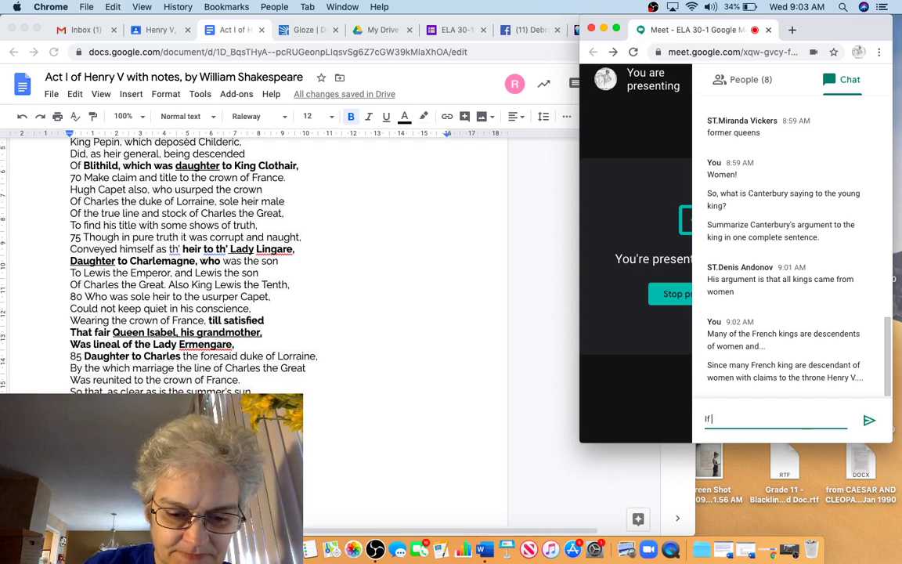
type(" trench are using this law to")
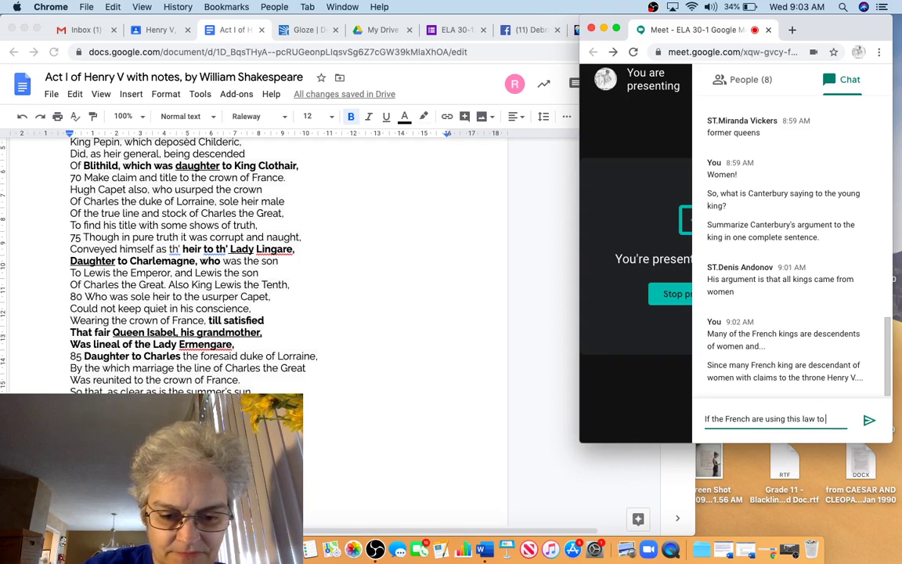
type(" Henry V from claiming the French thr")
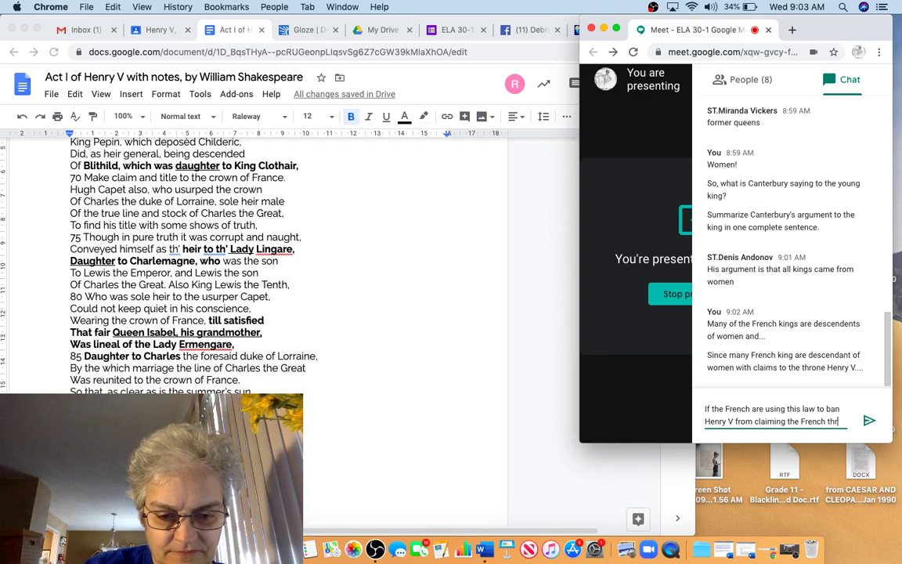
type("one, that must mean...")
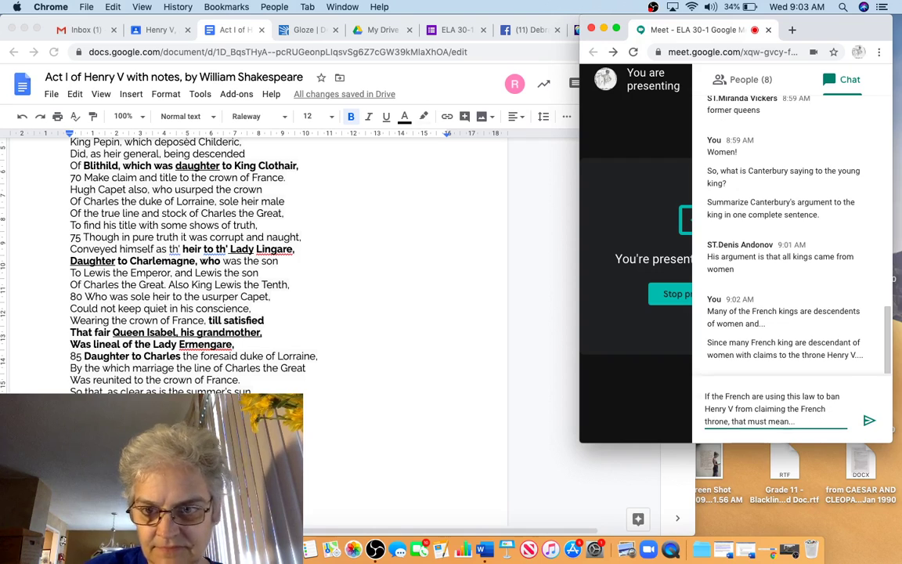
key("Return")
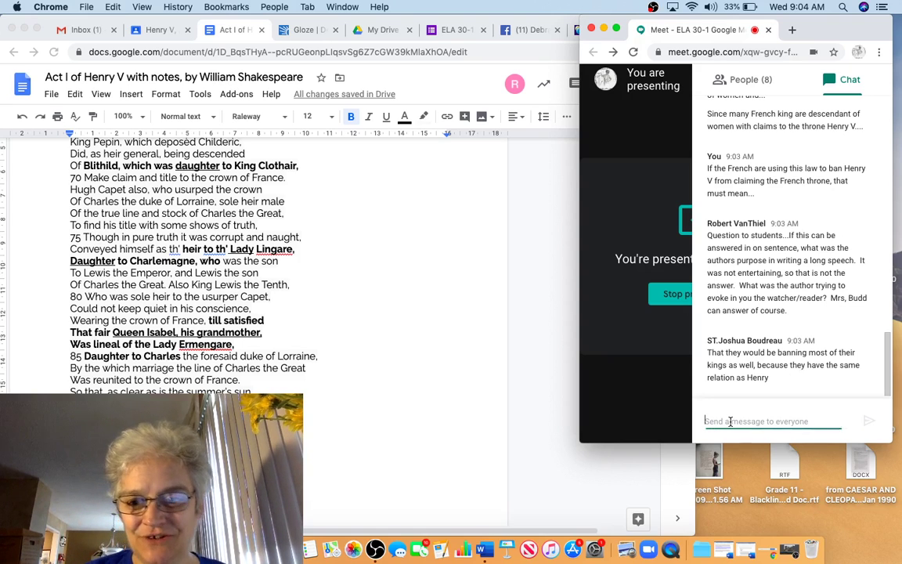
Send chat messages praising one student's answer and crediting another participant's good question.
type("Very good")
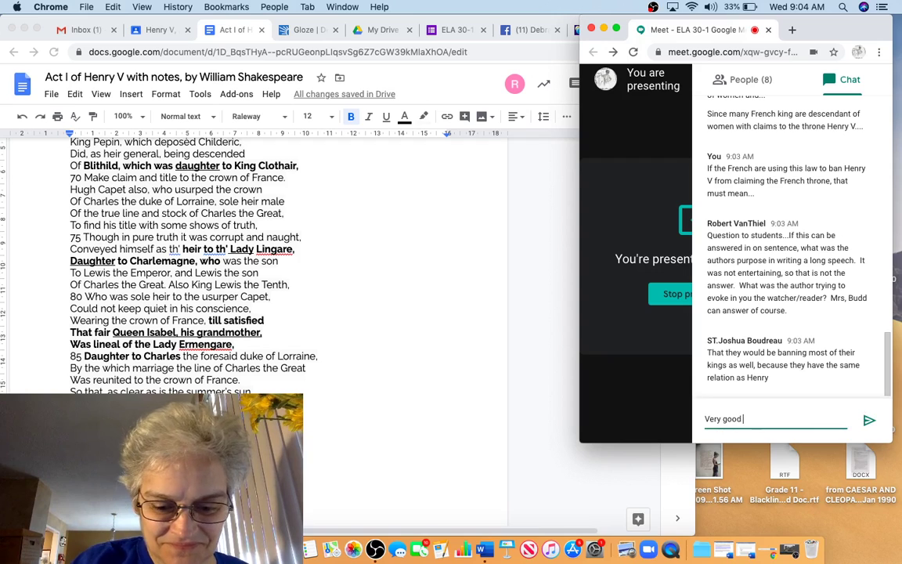
type(" Mr. B")
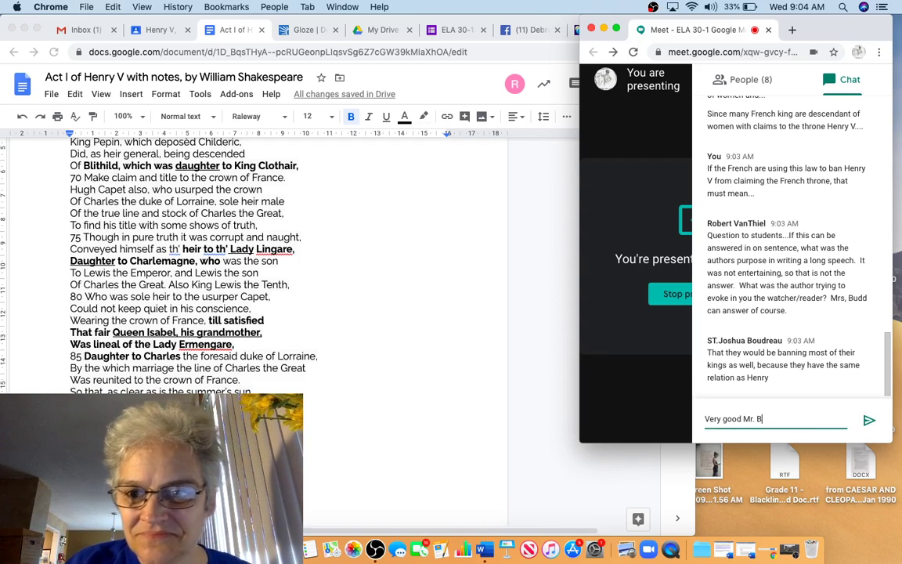
type("oudreau.")
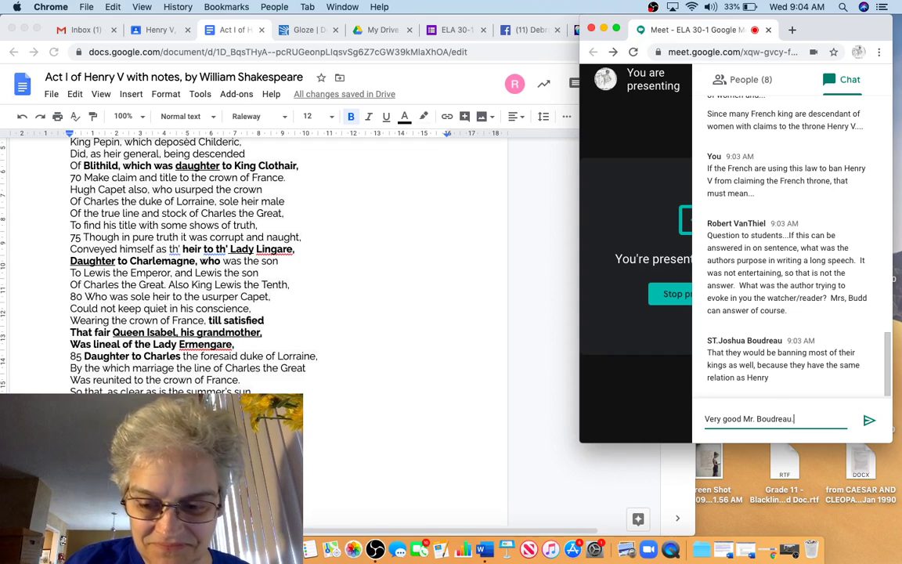
key("Return")
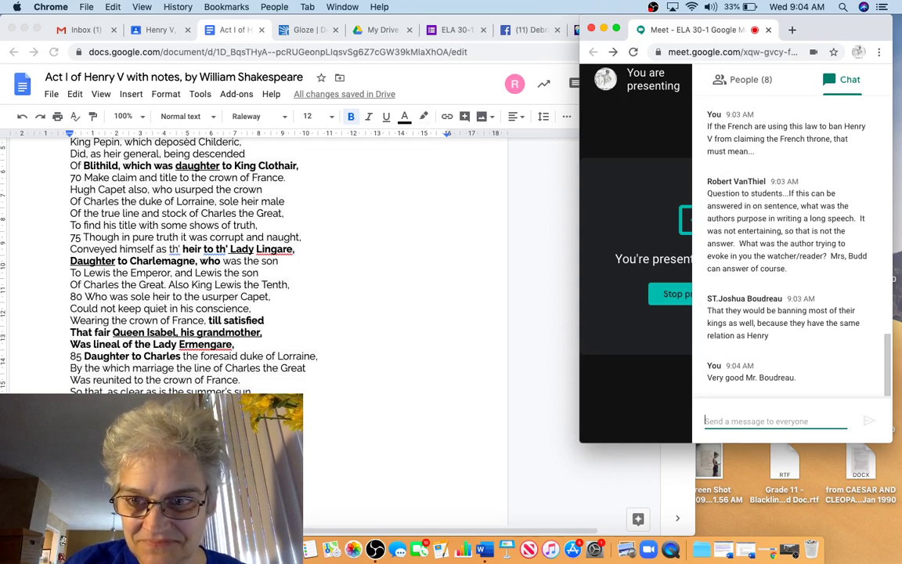
type("M")
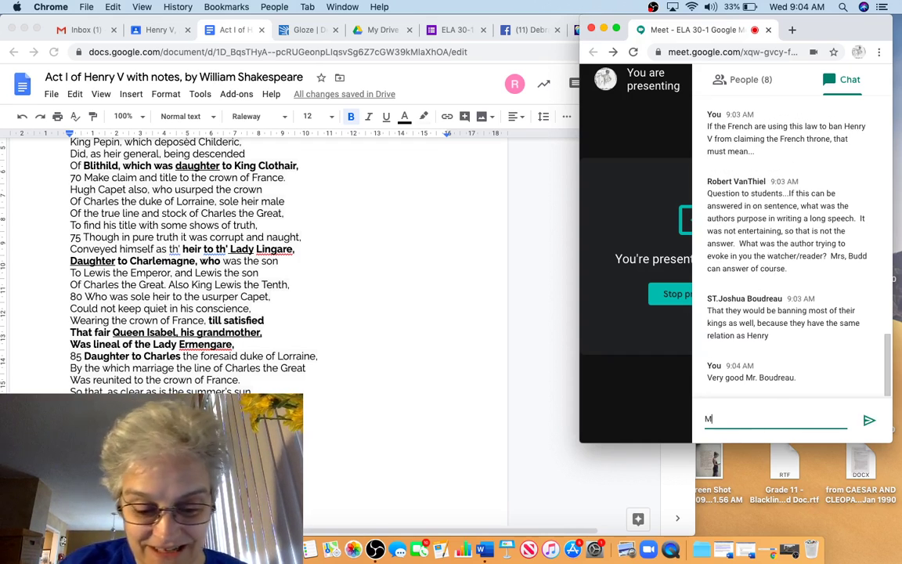
type("r. Van Th")
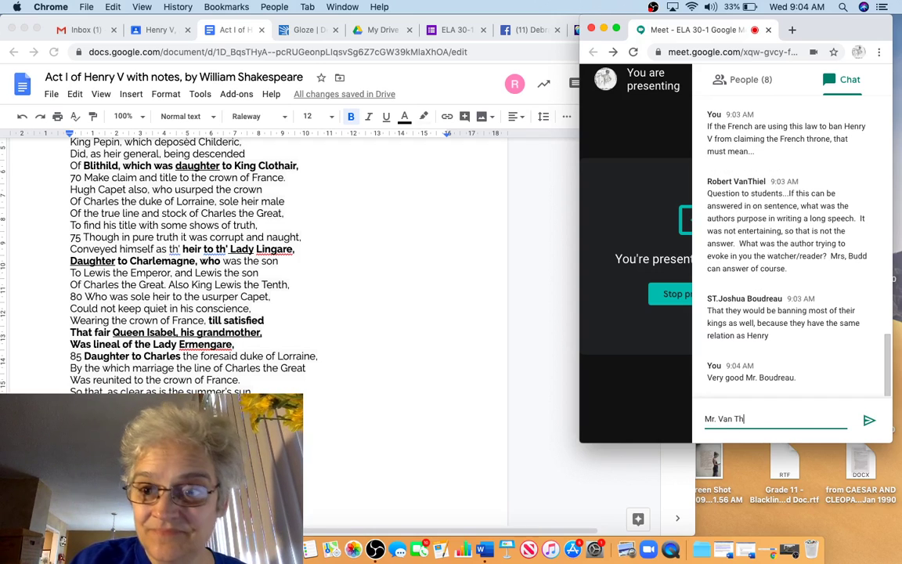
type("iel ask")
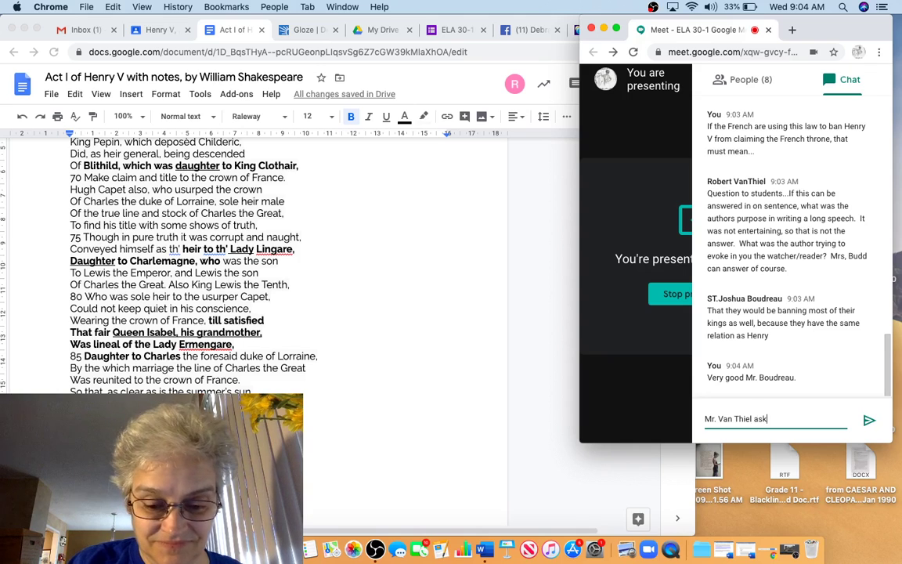
type("ed a good question.")
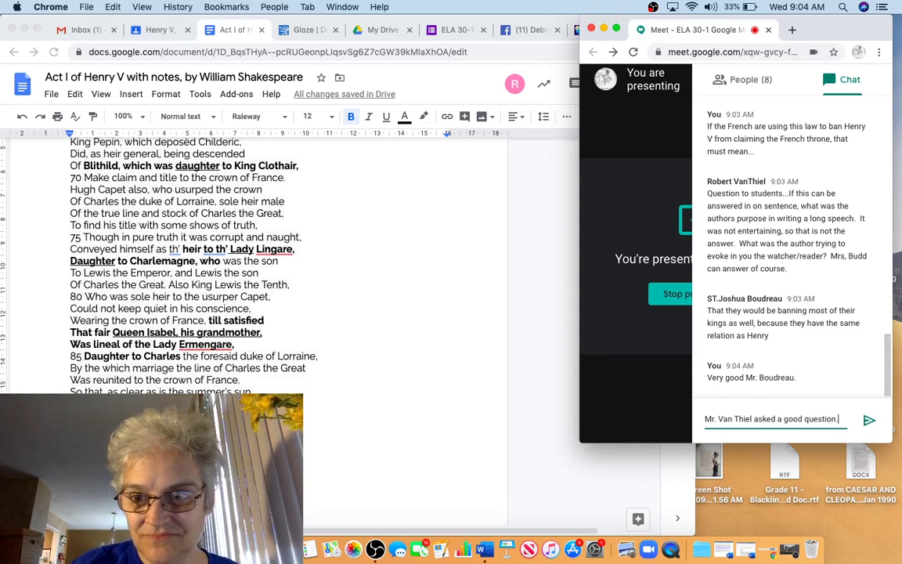
key("Return")
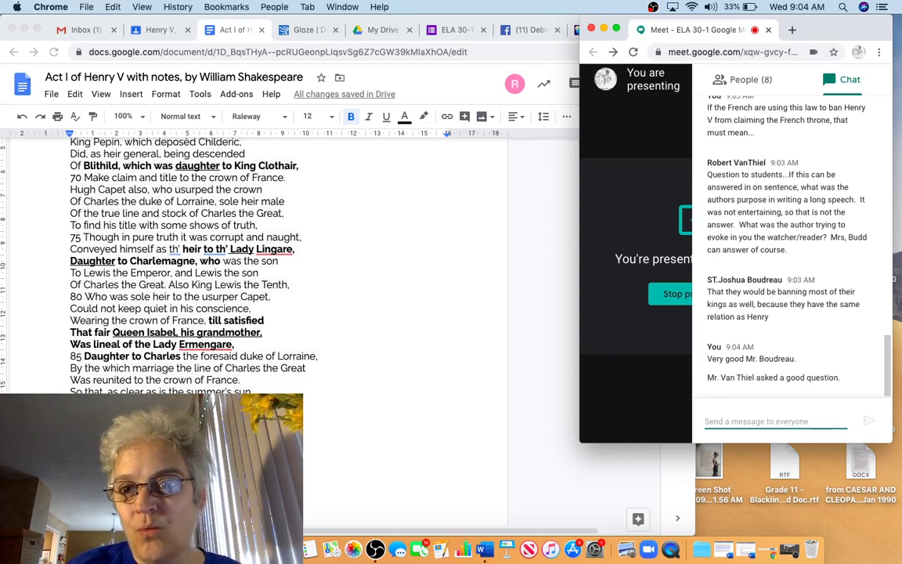
Ask 'Why would Shakespeare go to such an extent' in the chat, followed by 'extent?'.
type("Why")
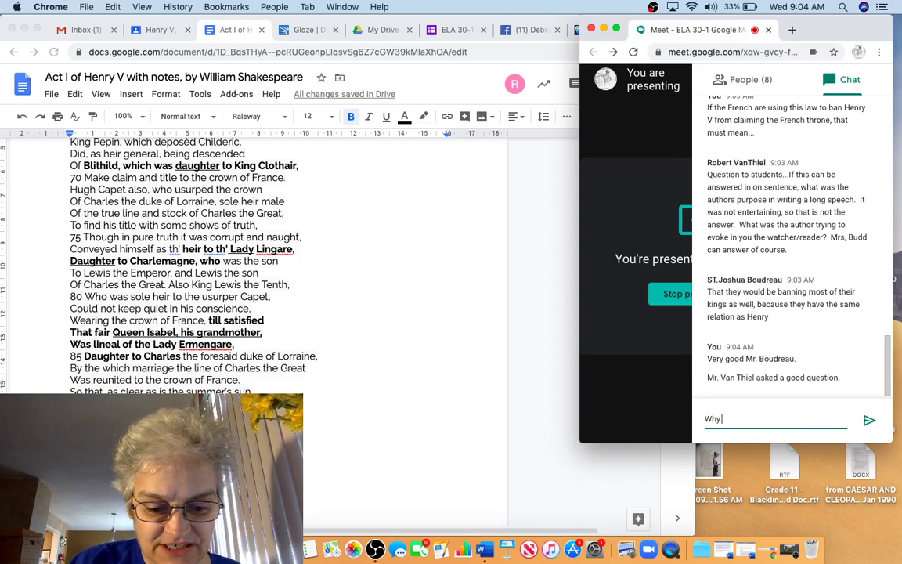
type(" would Sh")
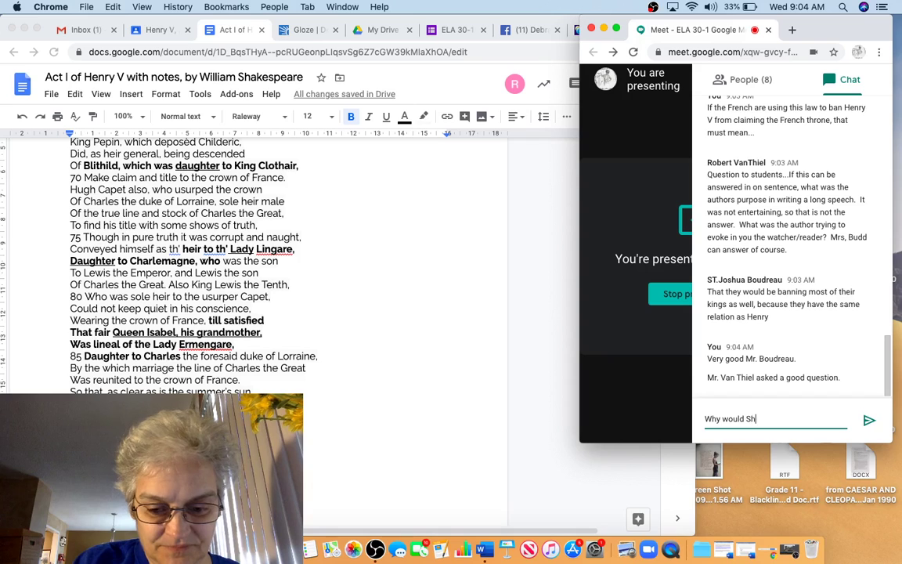
type("akespeare go to s")
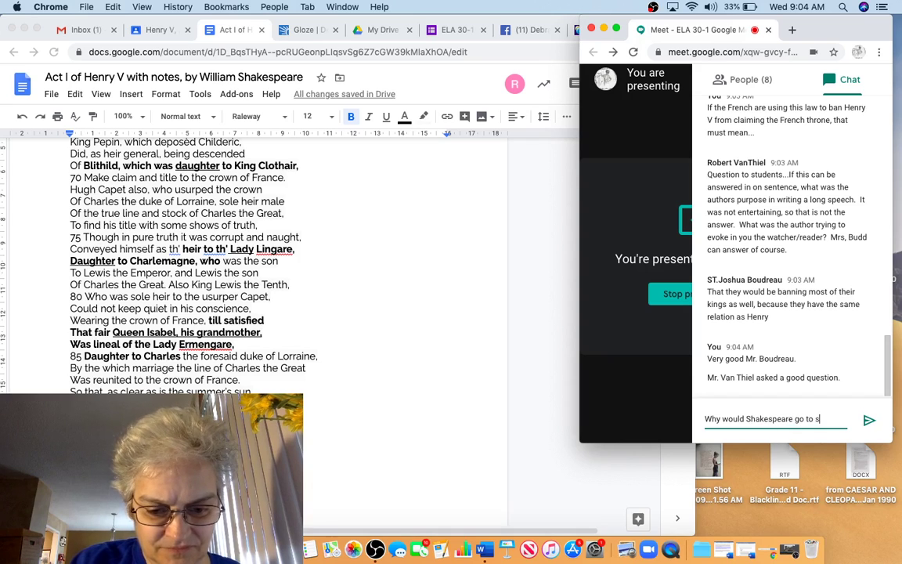
type("uch an extent")
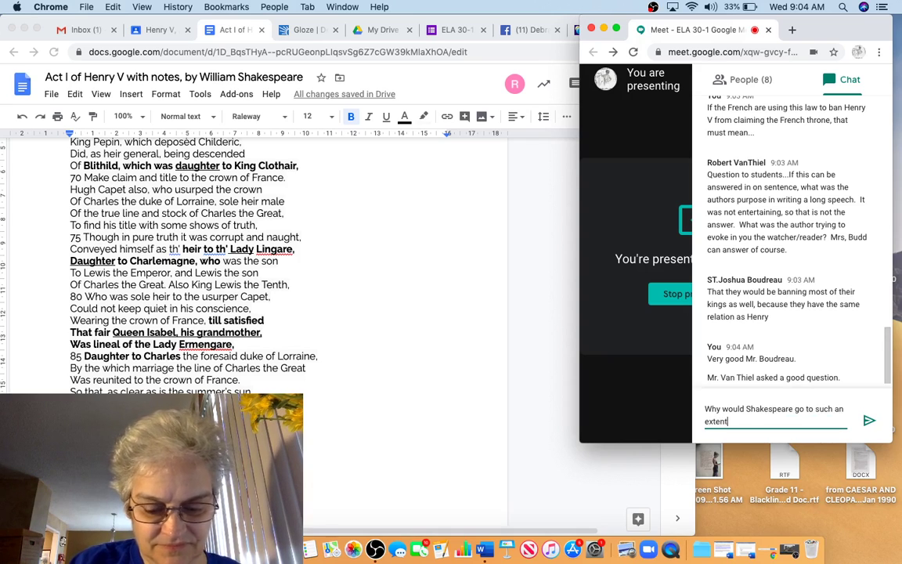
key("Return")
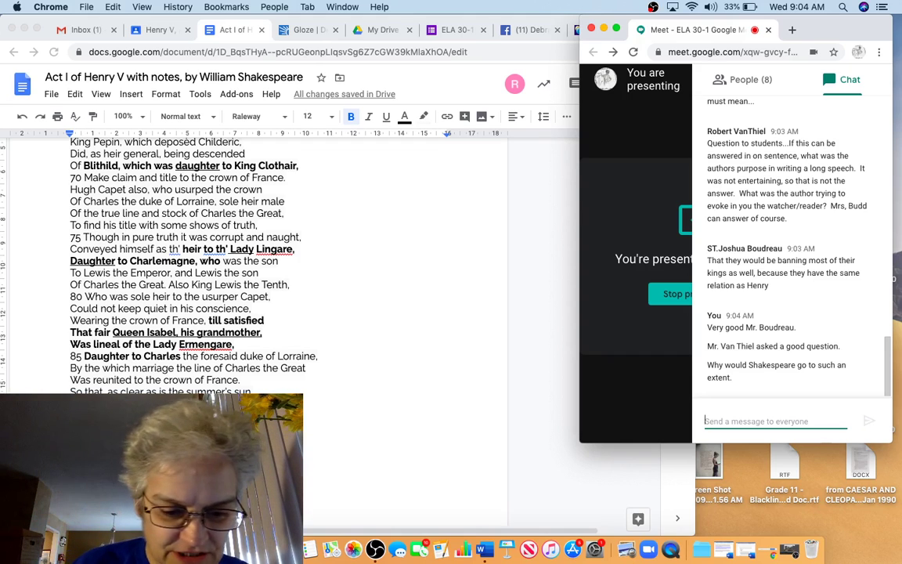
type("extent?")
key("Return")
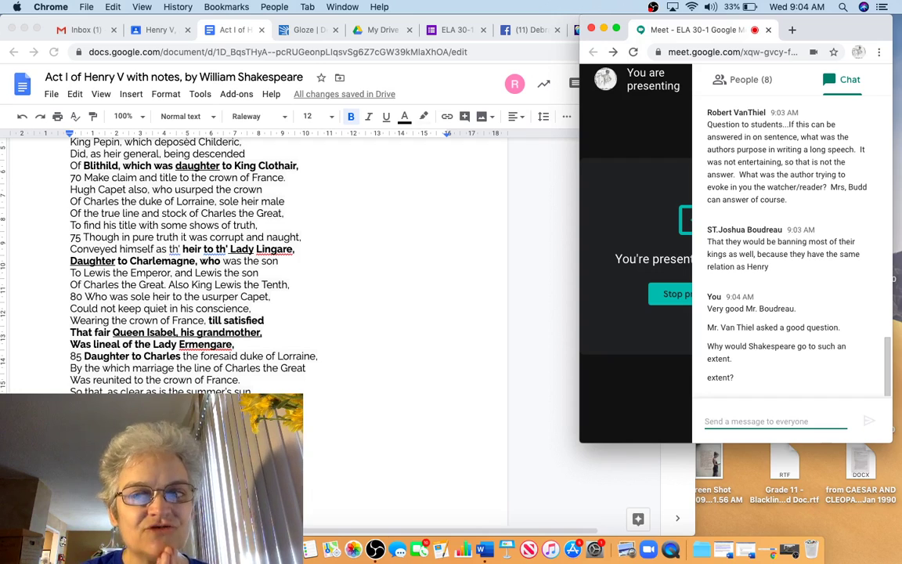
Send 'Think back to Shakespeare Uncovered. What did that episode say about History plays in Shakespeare's day.'.
type("Think back to Shakespeare un")
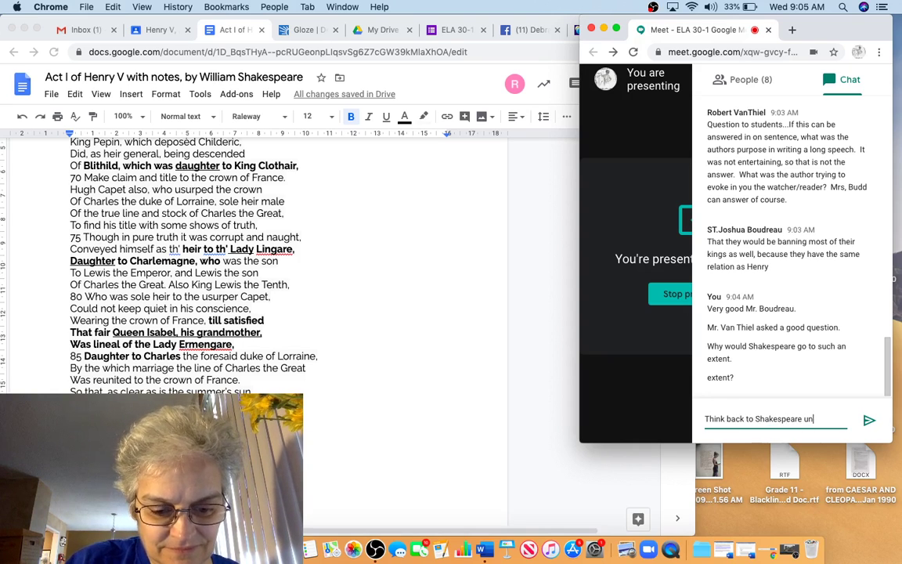
key("BackSpace")
type("Unv")
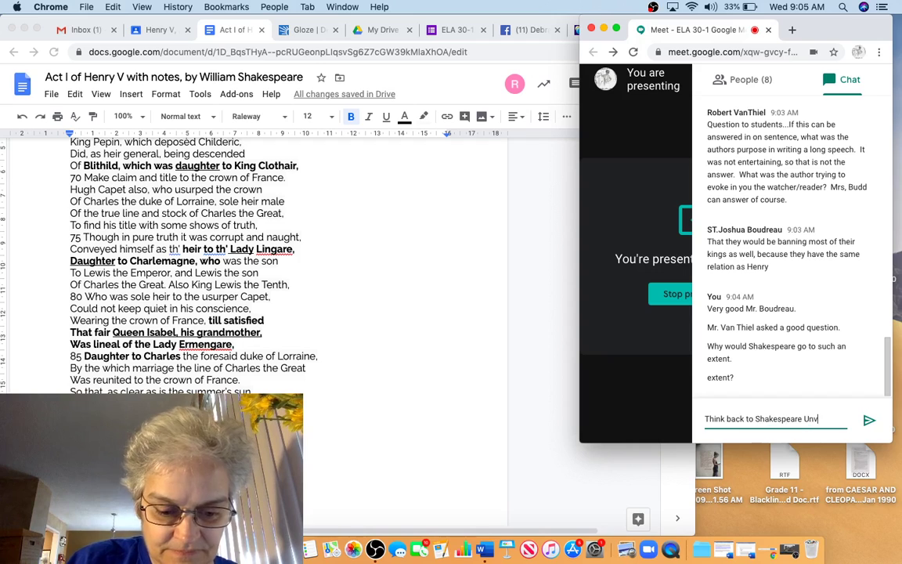
type("overed.")
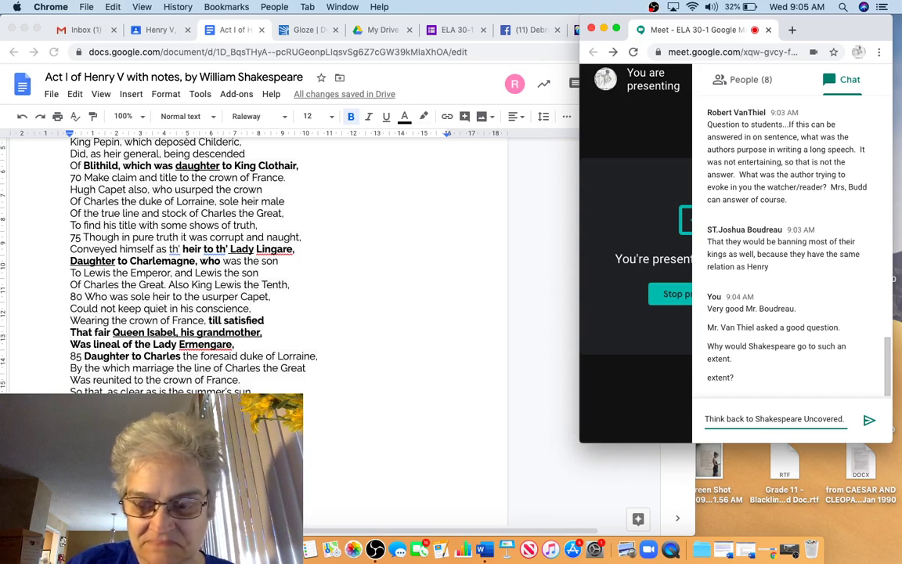
type(" What")
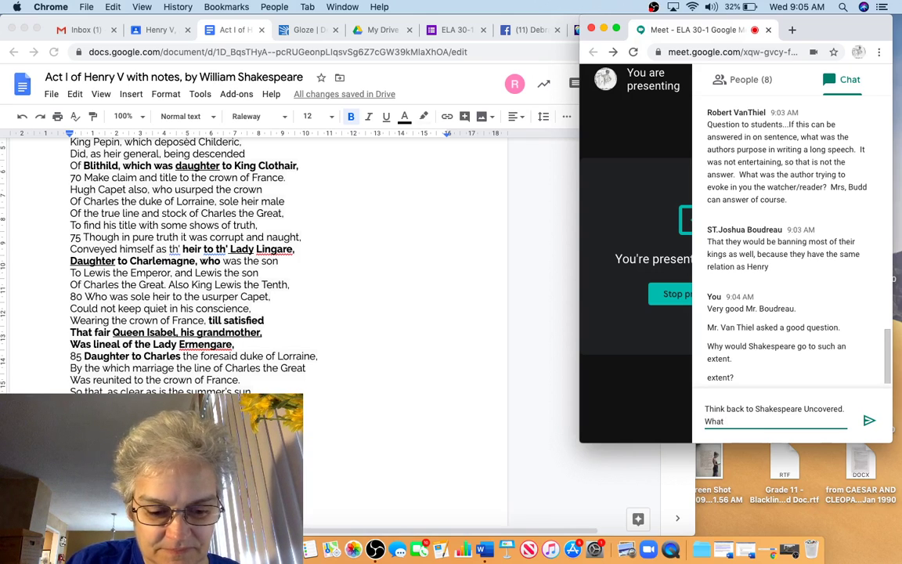
type(" did that epid")
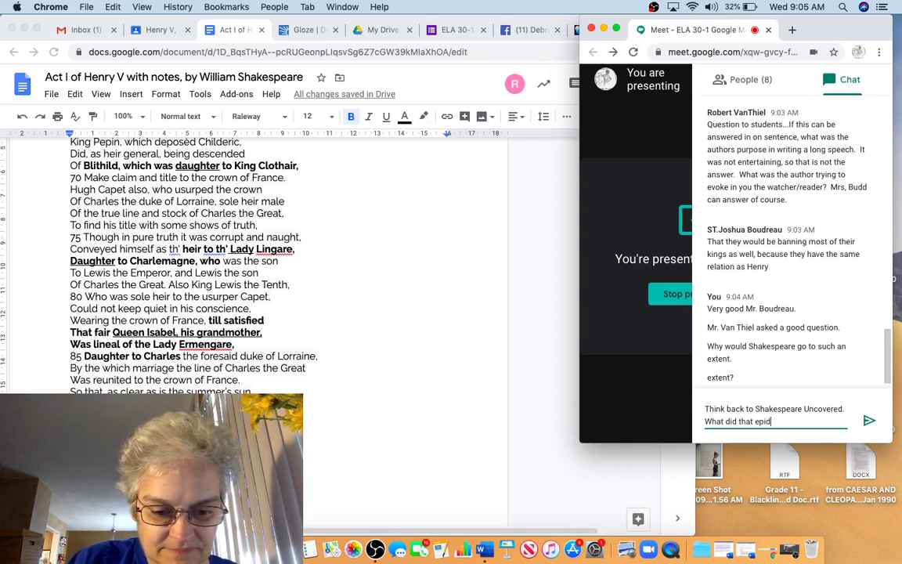
key("BackSpace")
type("sode say ab")
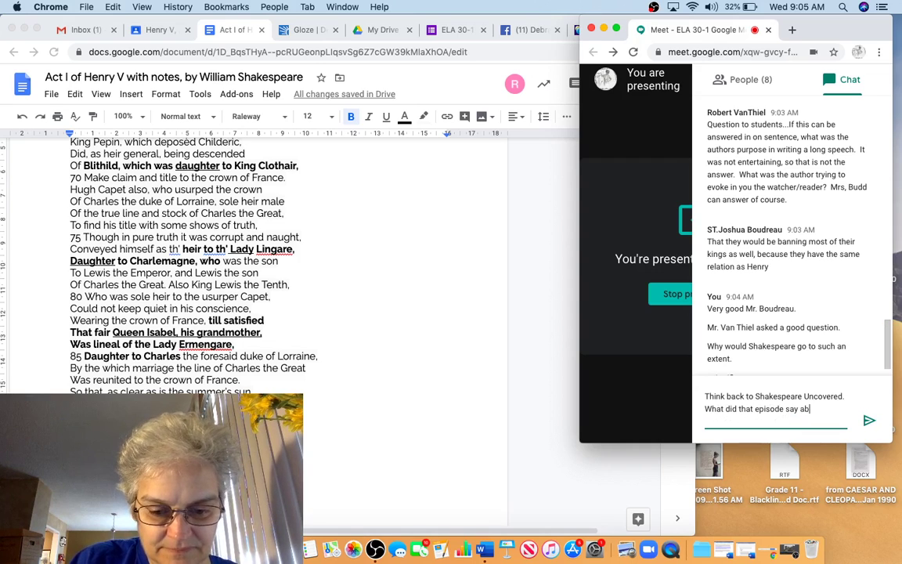
type("out Histo")
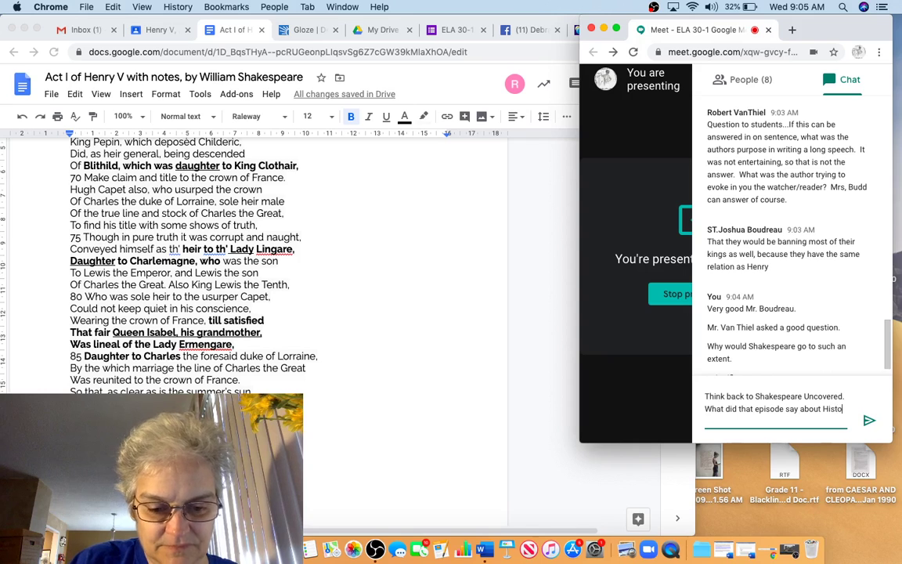
type("ry plays in")
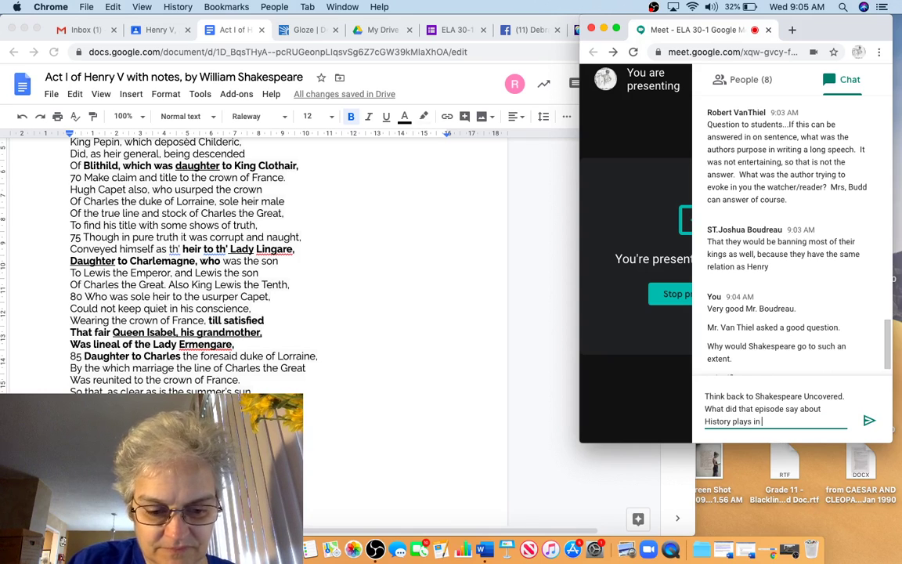
type(" Shakespeare")
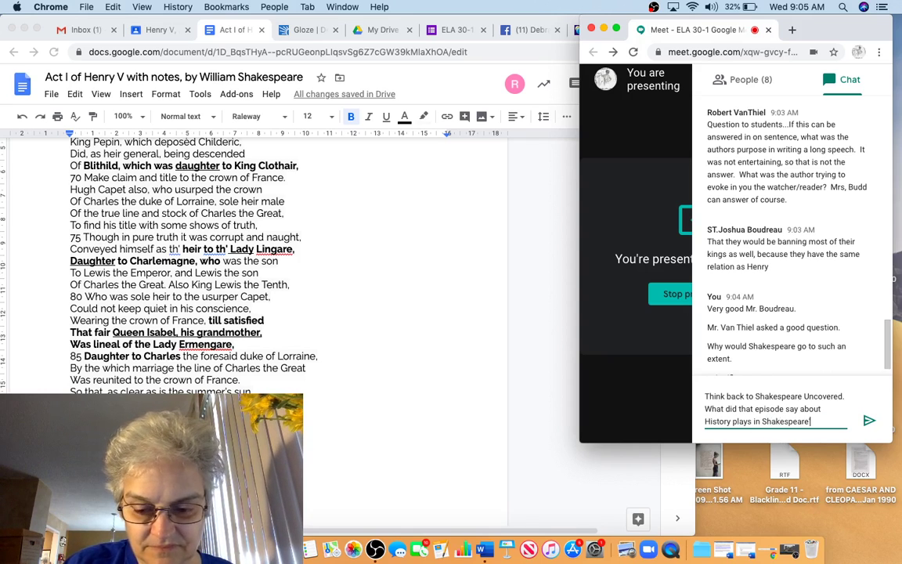
type("'s day.")
key("Return")
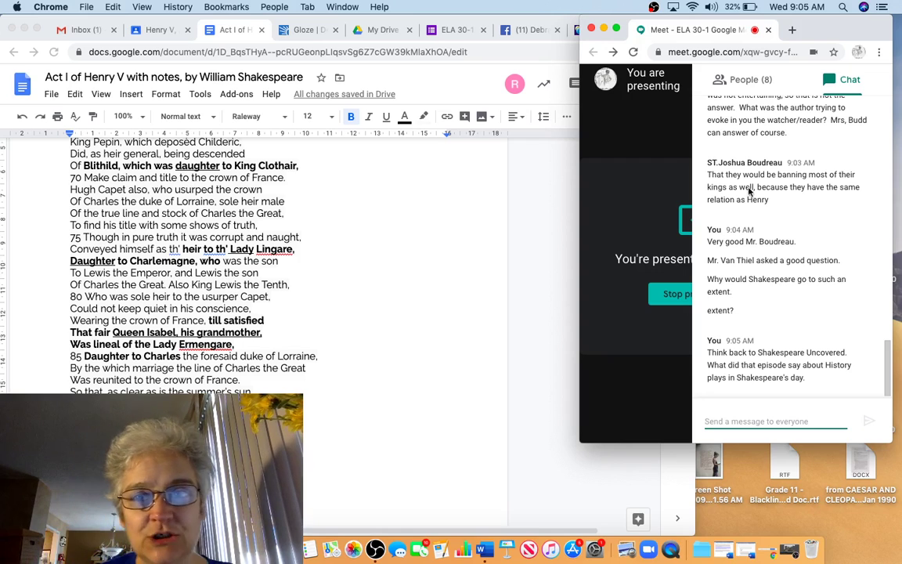
Start drafting the reply 'He was writing for an Elizabethan audience - this speech gives them historical inform...'.
scroll(709, 175, "up", 2)
scroll(751, 168, "down", 1)
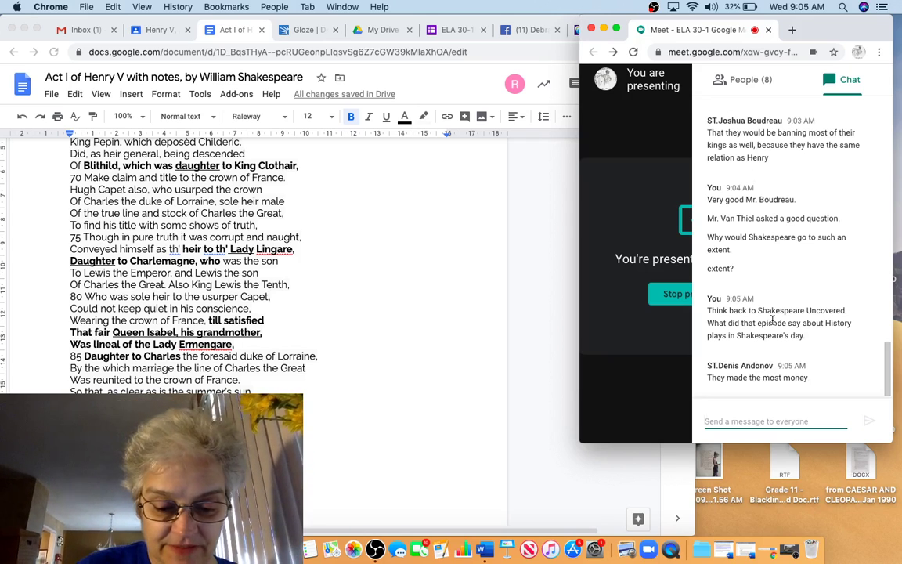
type("He was wri")
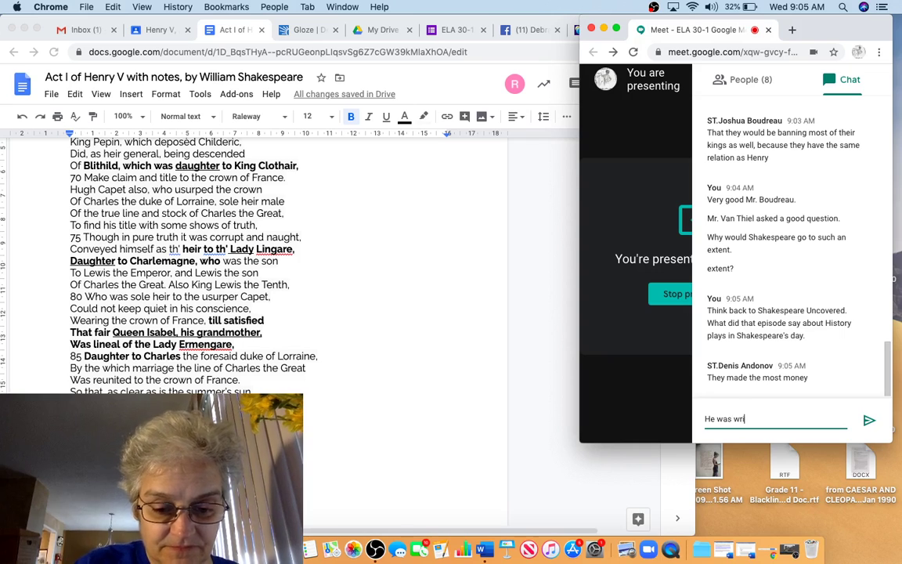
type("ting for an Elizabeth")
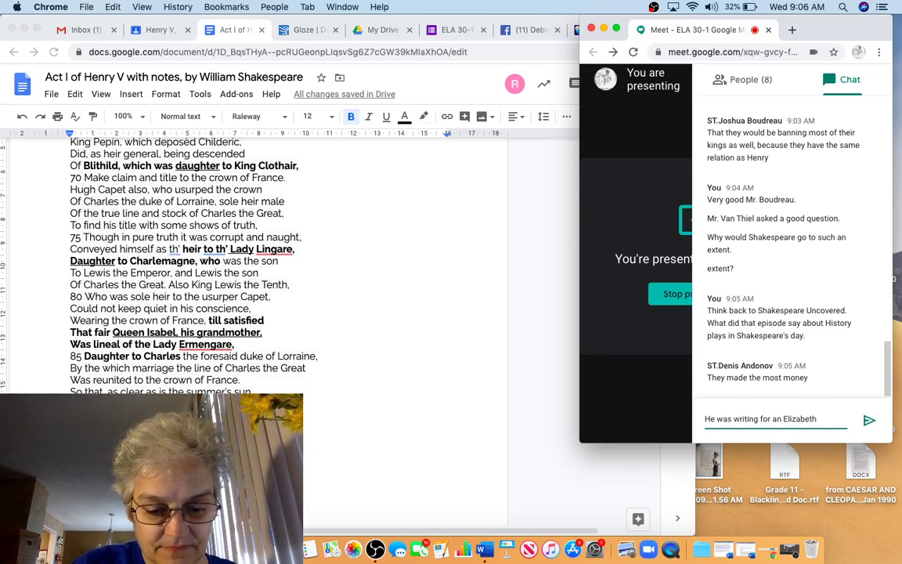
type("an audienc")
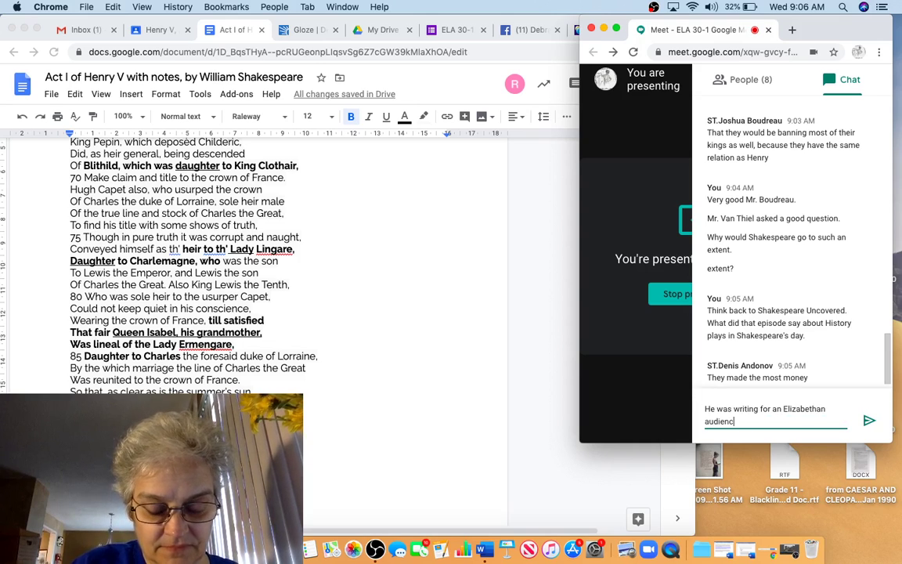
type("e - this")
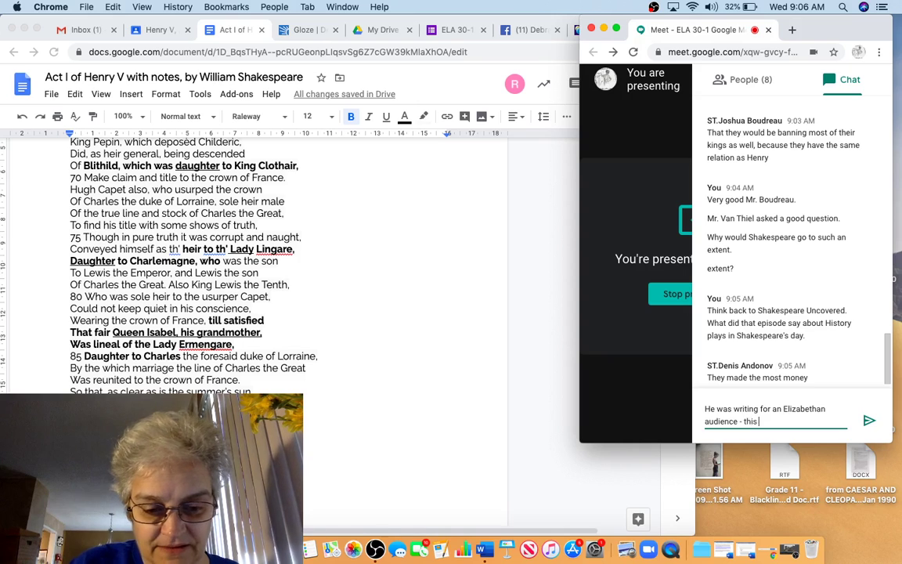
type(" speech gives them ")
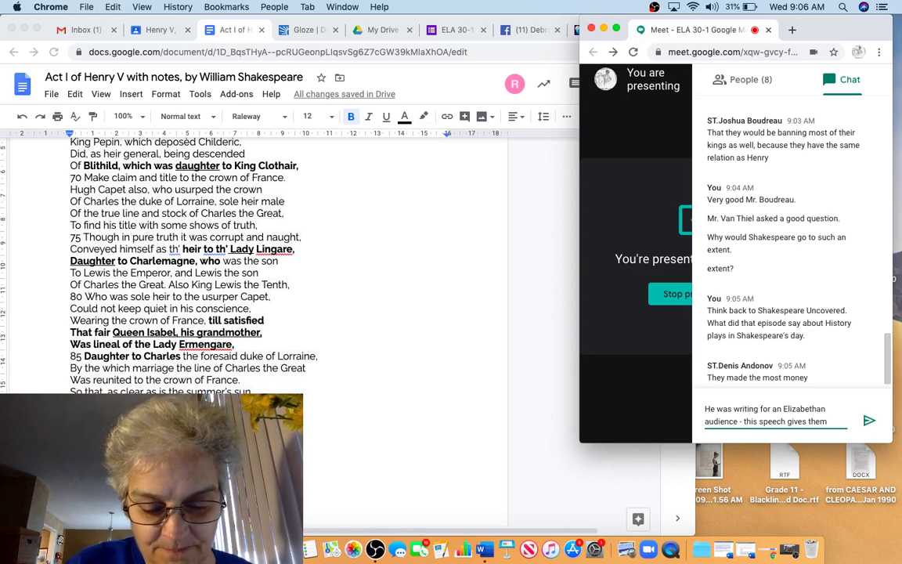
type("historical")
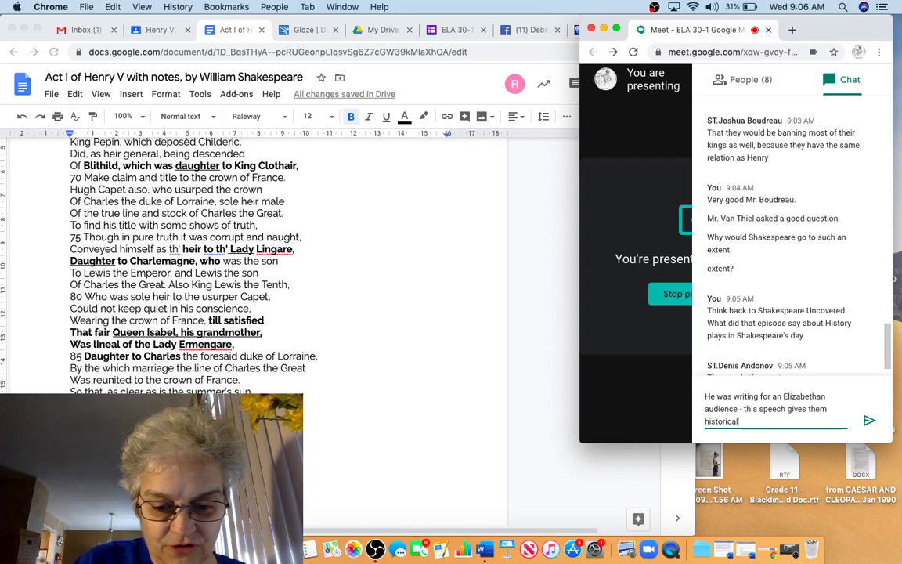
type(" information")
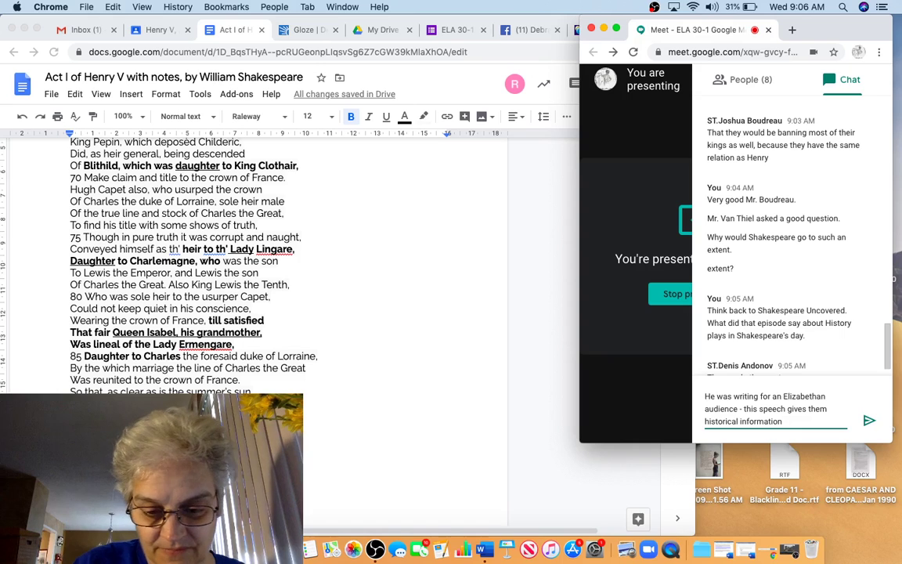
type(" which is what the")
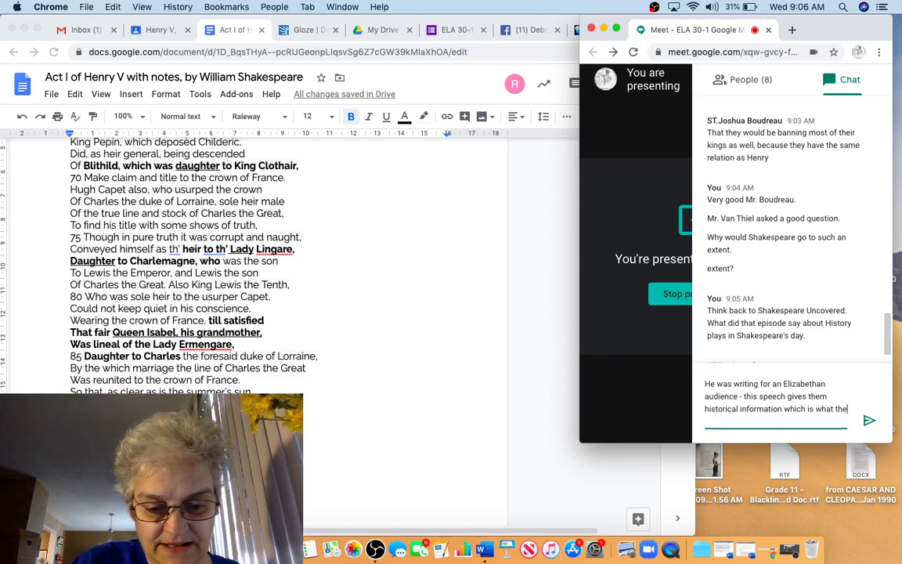
type("y wanted because the")
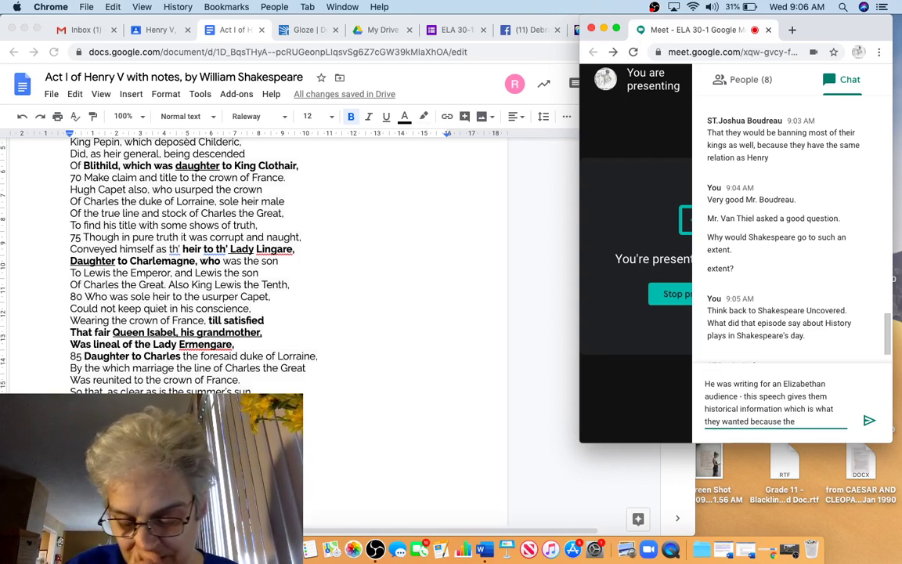
type(" hit play")
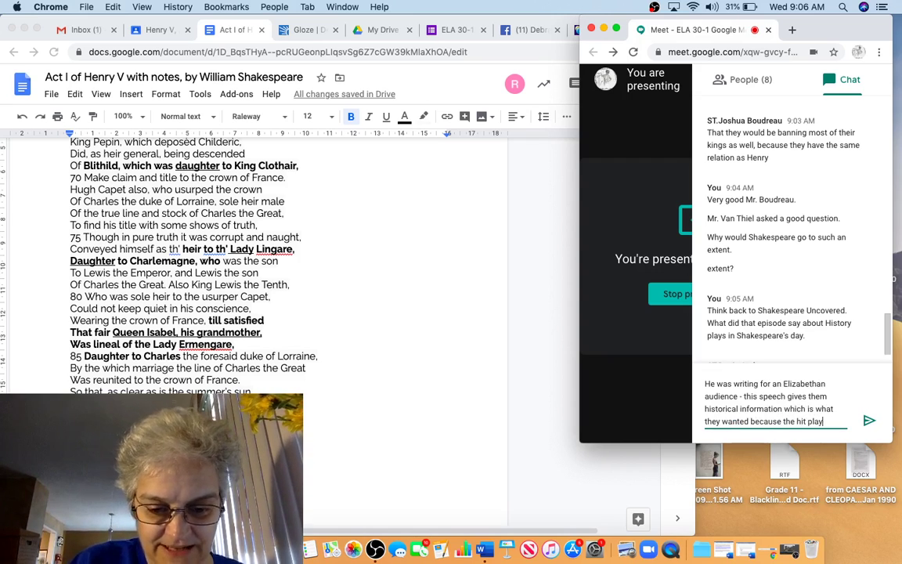
type("s of the time wh")
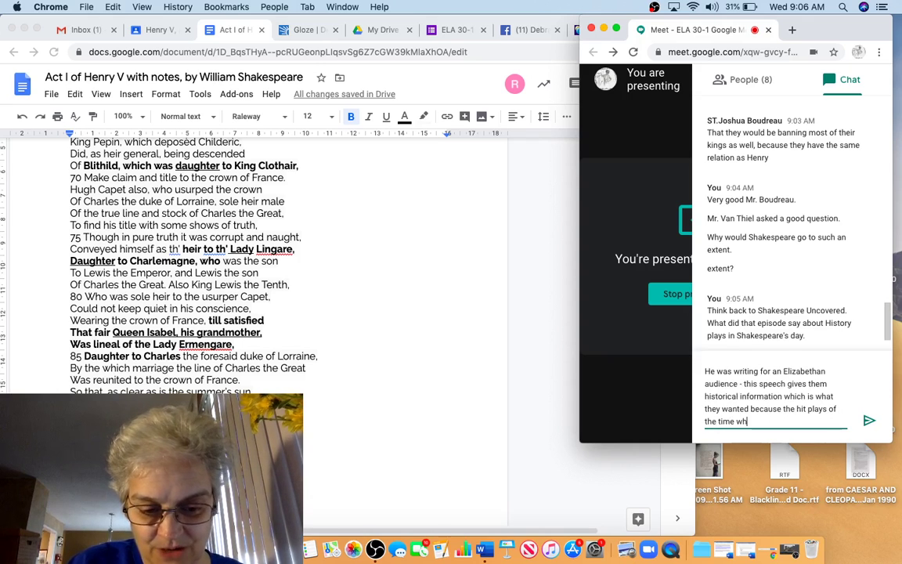
key("BackSpace")
type("ere Historical.")
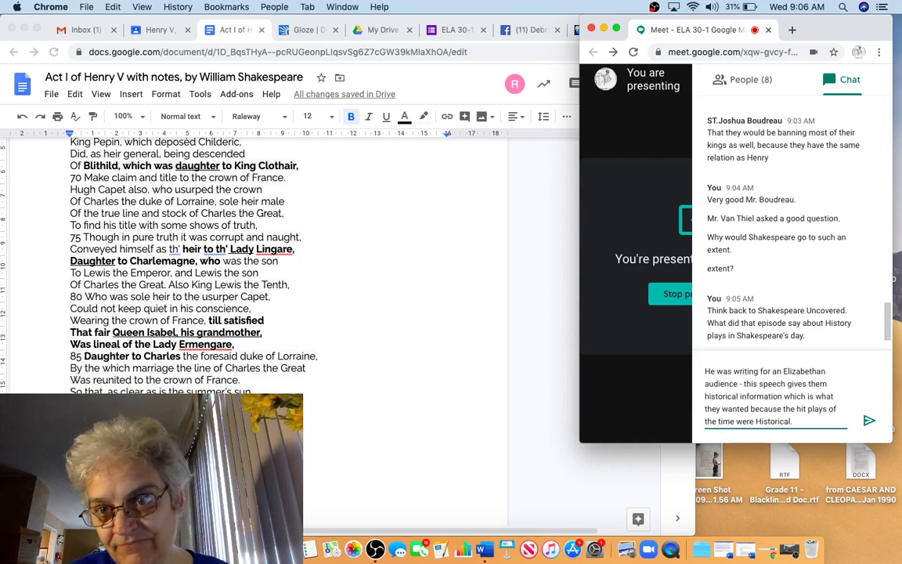
Send the explanation that Shakespeare wrote for an Elizabethan audience wanting historical plays.
key("Return")
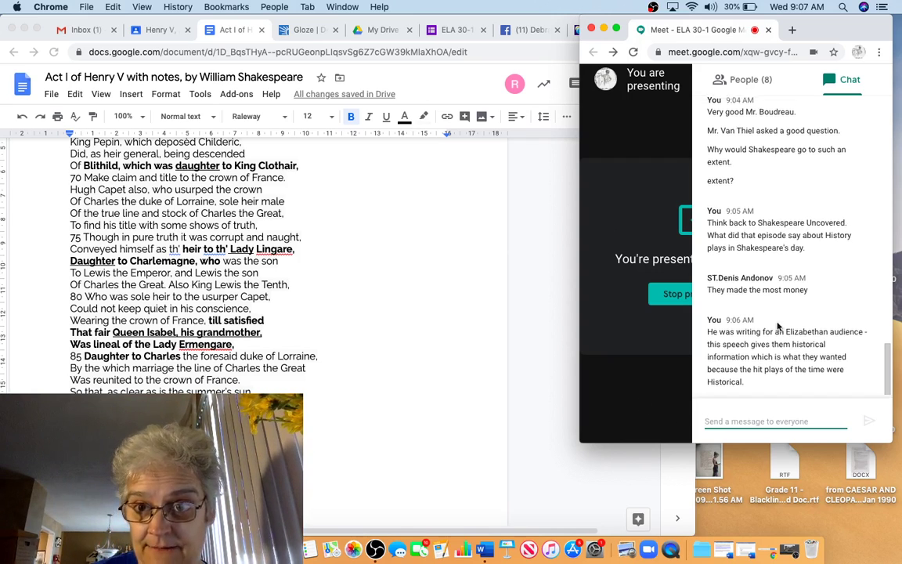
scroll(778, 327, "up", 10)
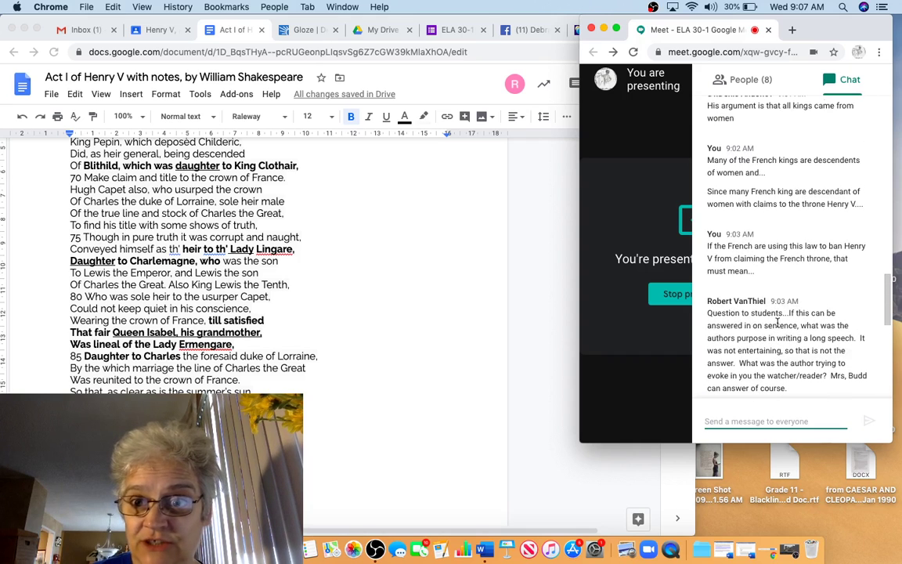
scroll(778, 322, "down", 10)
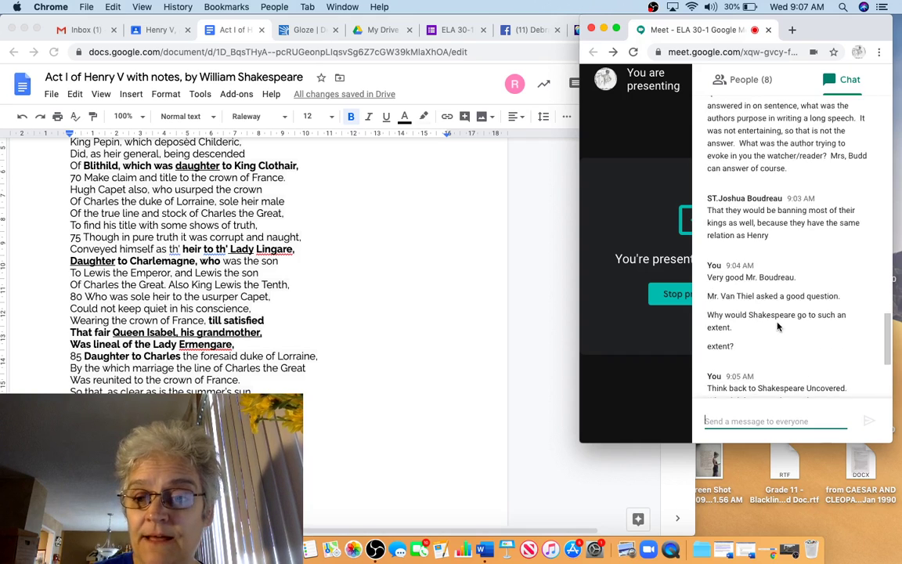
scroll(778, 322, "down", 2)
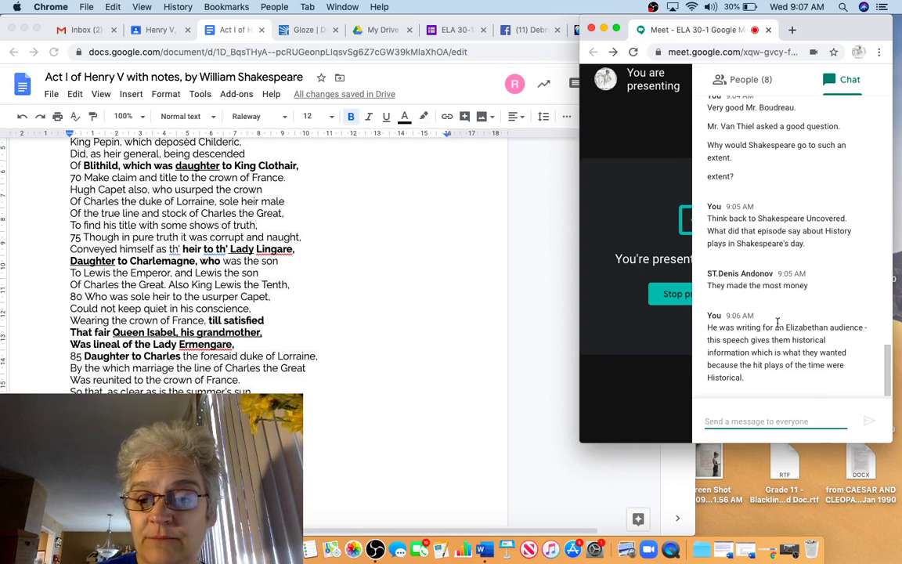
scroll(778, 322, "up", 10)
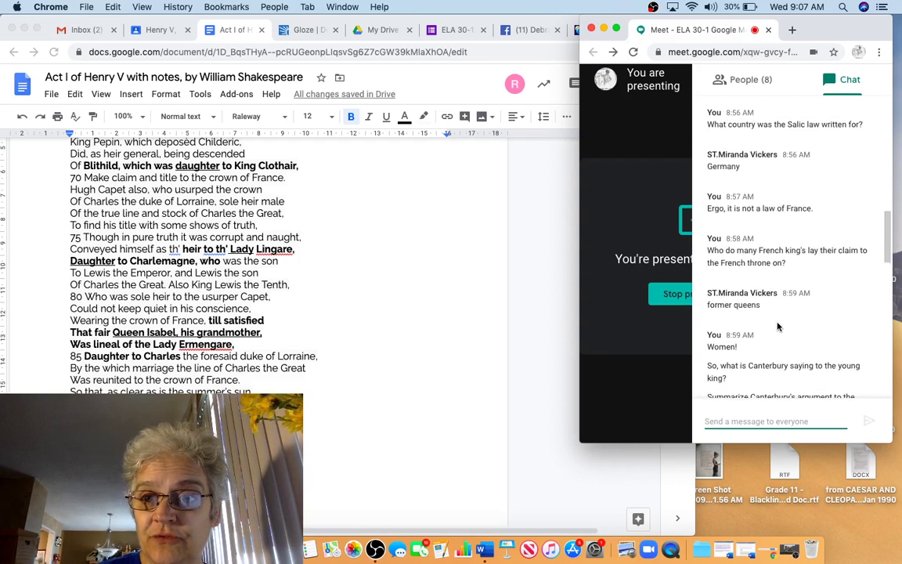
scroll(778, 326, "up", 2)
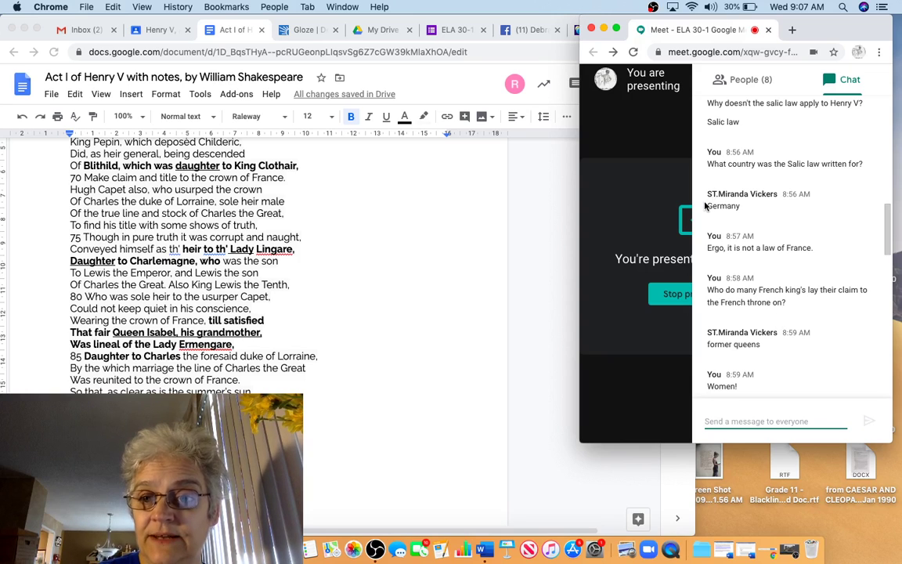
mouse_move(708, 206)
left_mouse_down()
mouse_move(733, 235)
mouse_move(815, 249)
left_mouse_up()
scroll(833, 357, "down", 2)
scroll(834, 357, "down", 10)
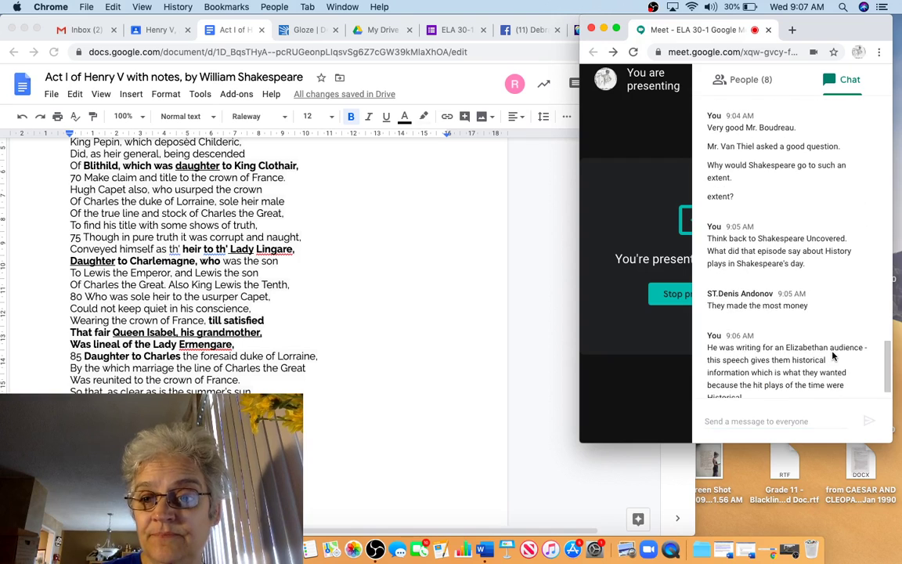
Select question 2 about the Dauphin's reluctant messengers in the notes document.
left_click(307, 434)
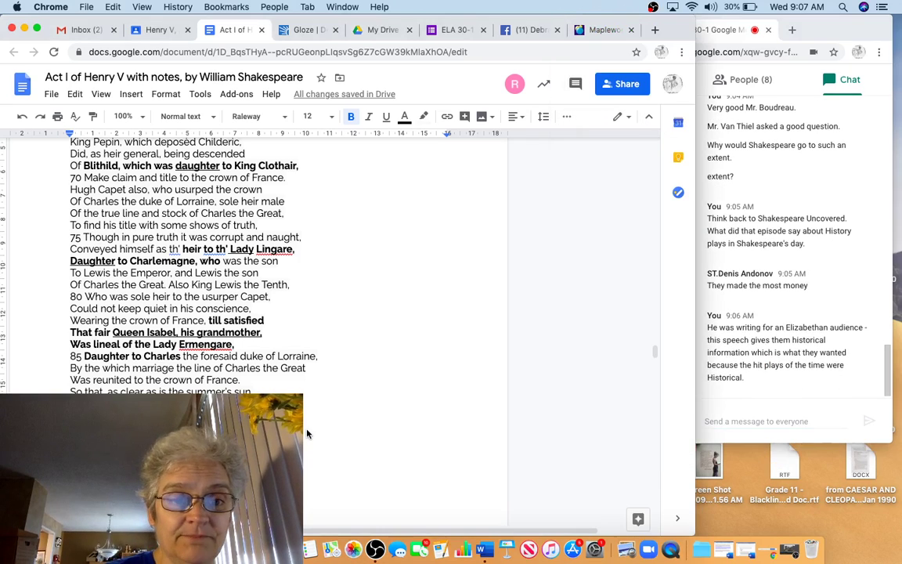
scroll(307, 434, "up", 10)
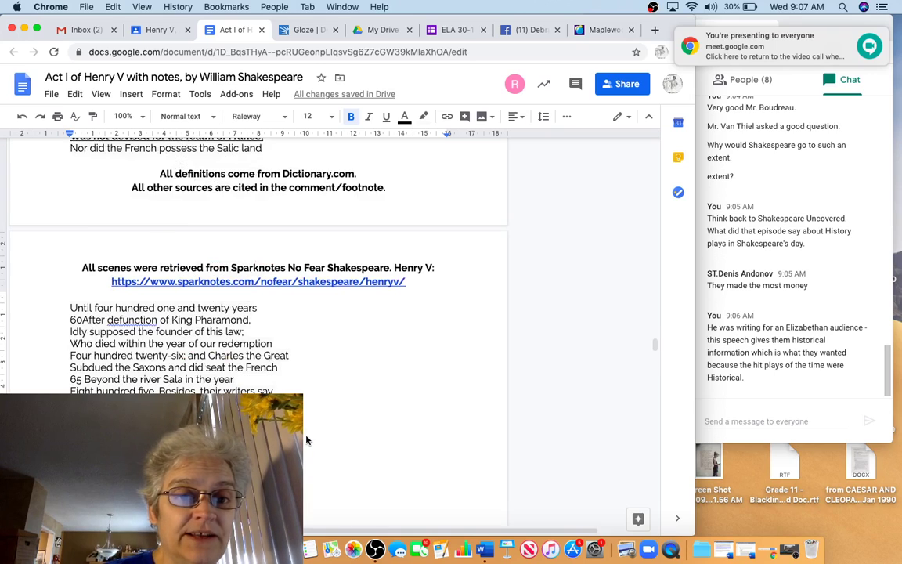
scroll(306, 437, "up", 15)
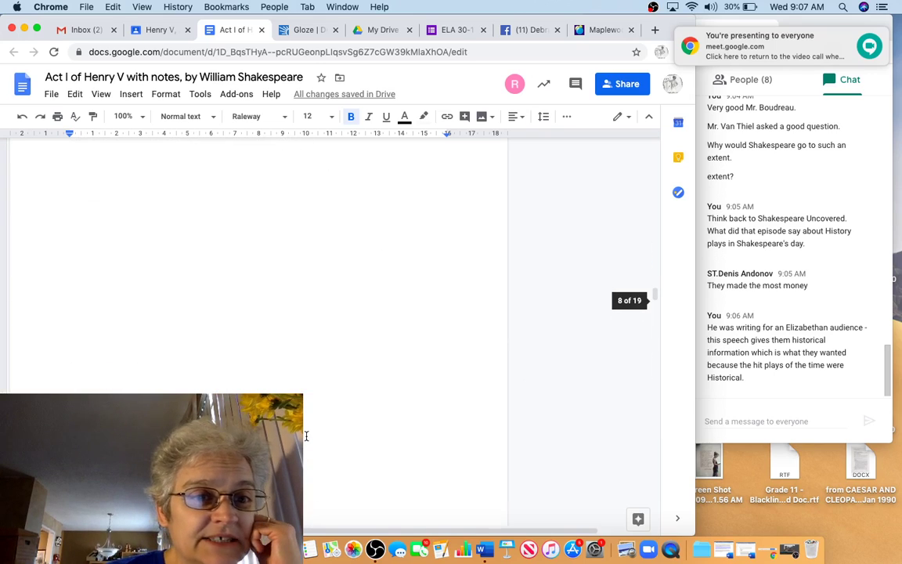
scroll(306, 437, "up", 3)
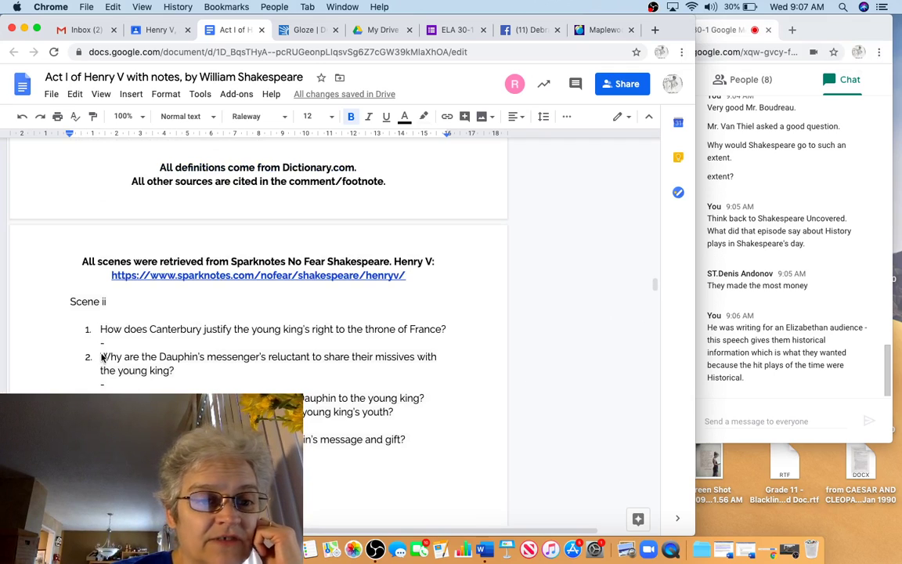
left_click_drag(100, 358, 178, 374)
key("super+c")
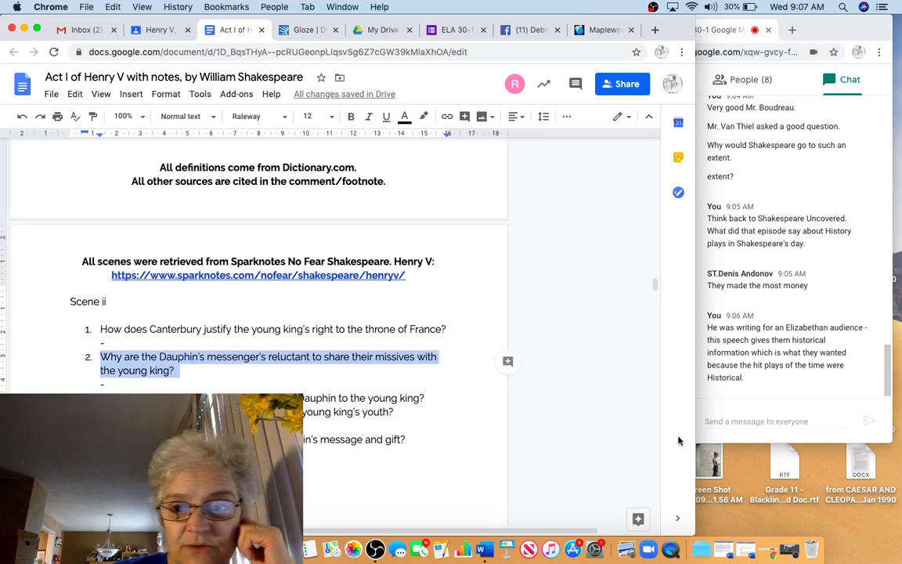
Paste question 2 into the Meet chat, send it, and return to the notes document.
left_click(746, 421)
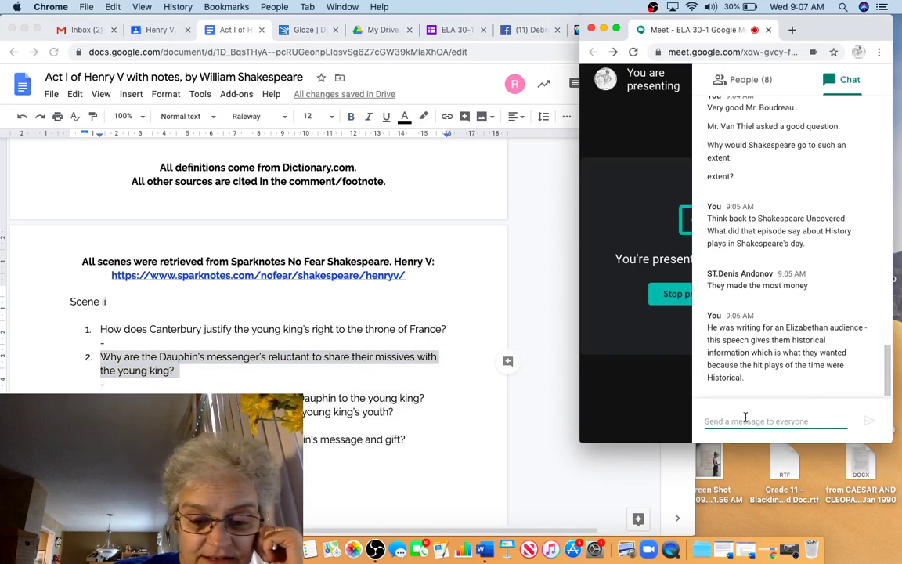
key("super+v")
key("Return")
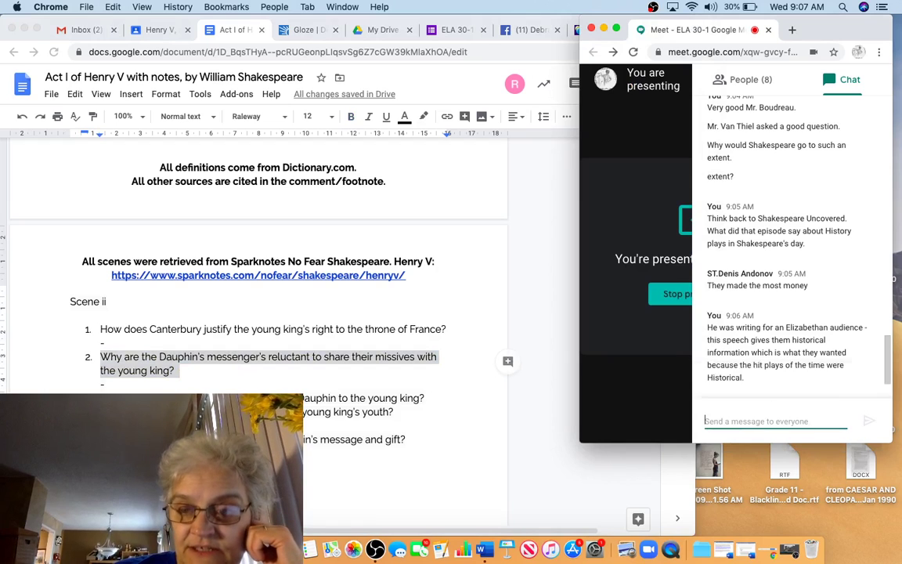
left_click(403, 412)
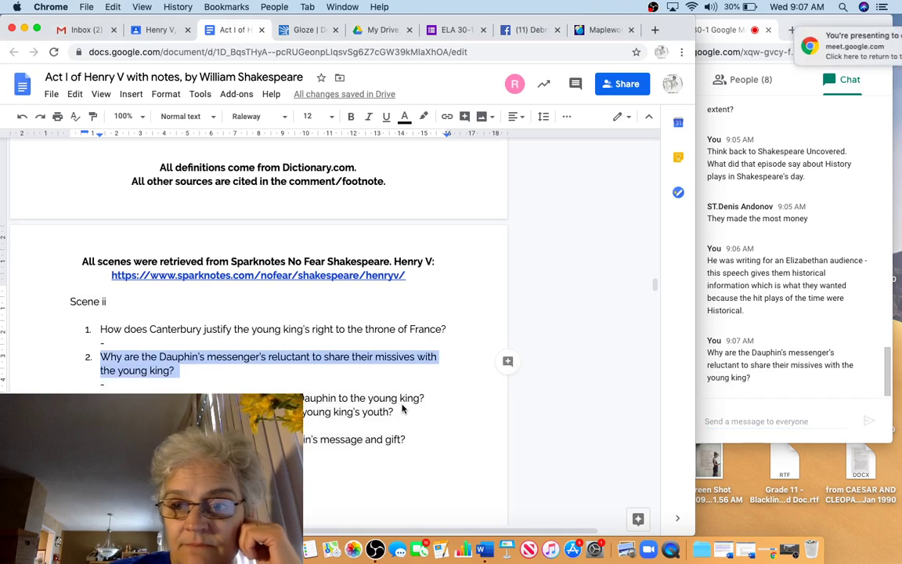
scroll(401, 409, "down", 5)
scroll(403, 408, "up", 15)
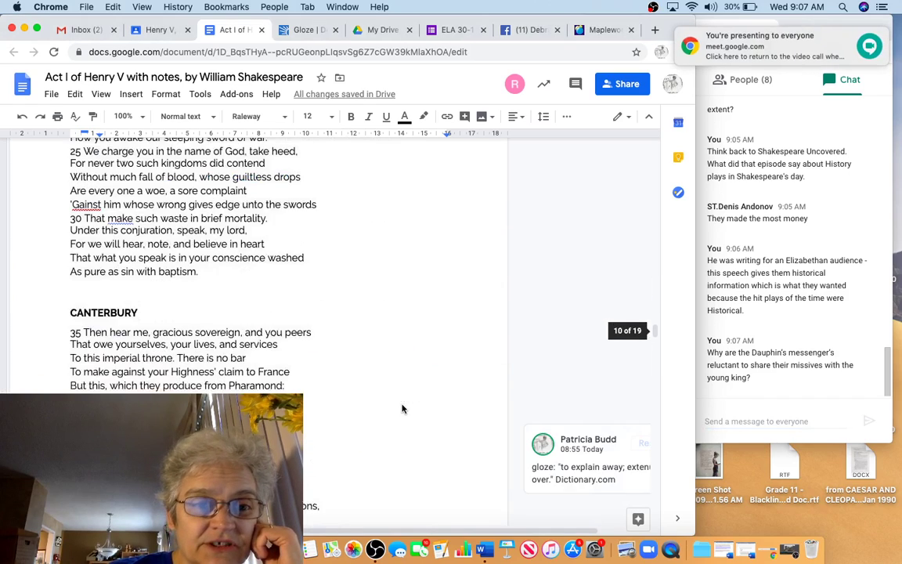
scroll(403, 409, "up", 10)
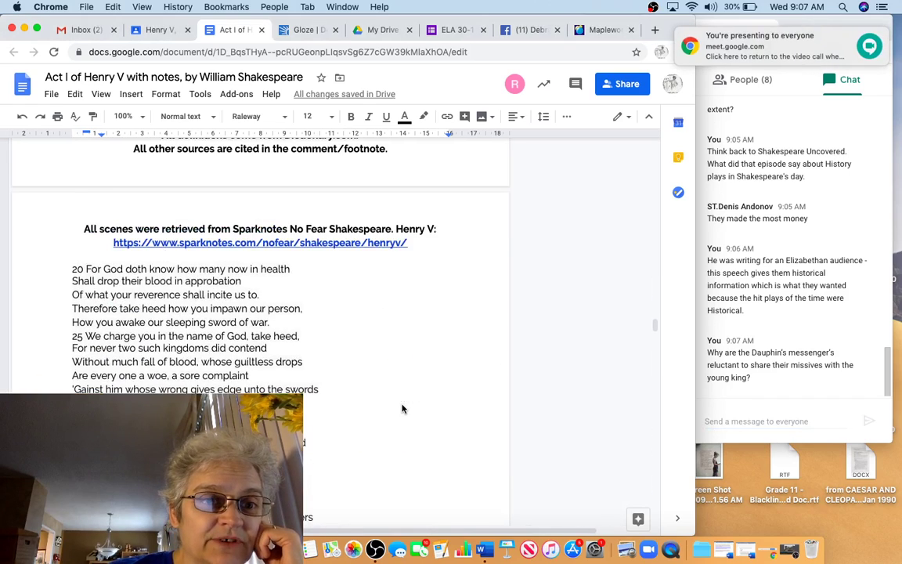
scroll(403, 408, "up", 3)
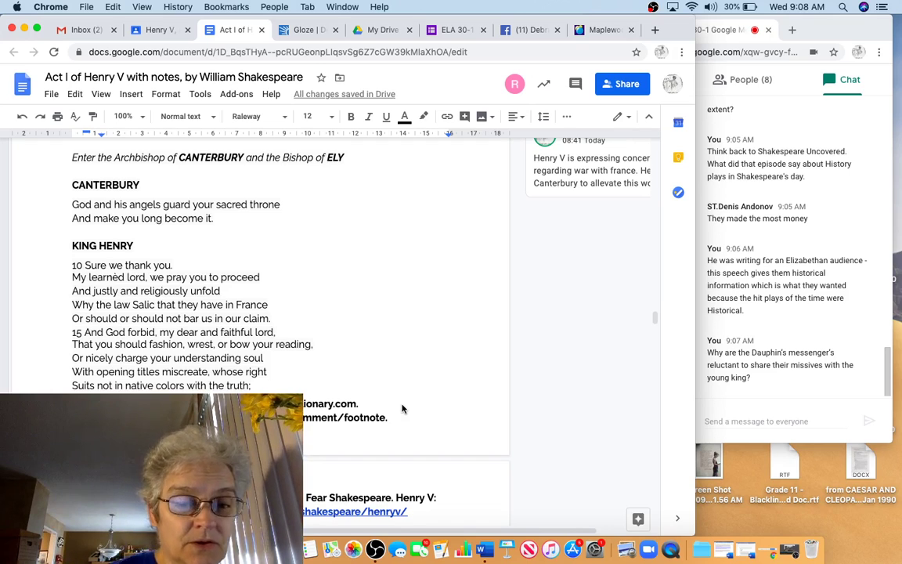
scroll(401, 408, "down", 20)
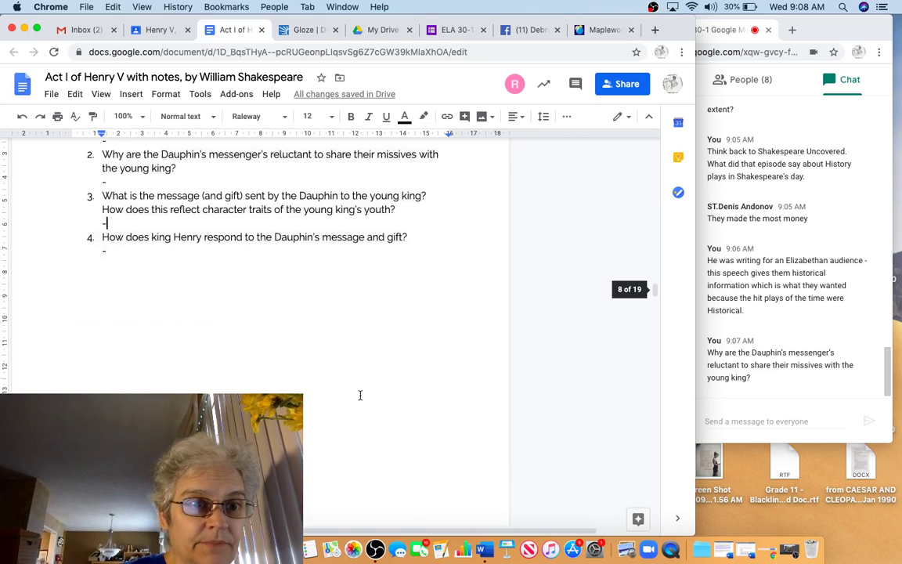
scroll(347, 419, "down", 20)
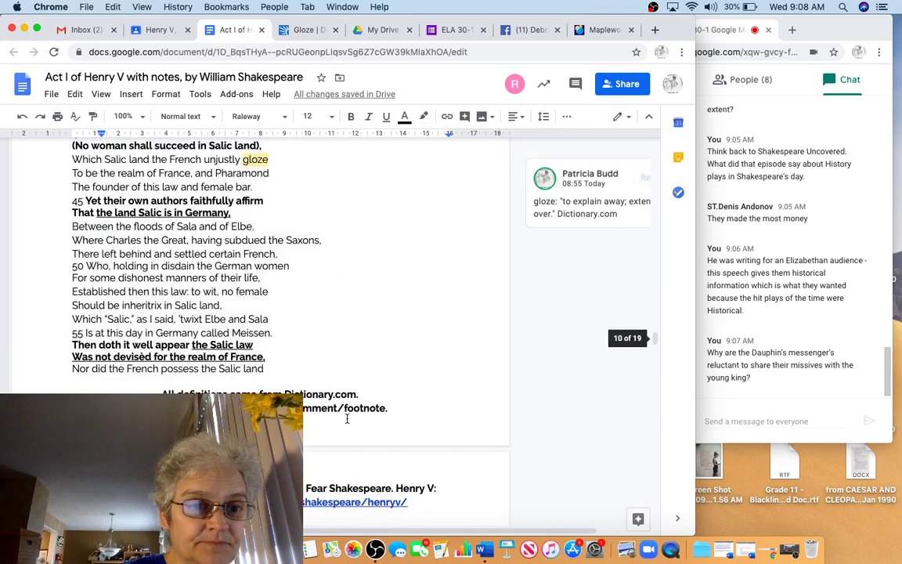
scroll(347, 419, "down", 1)
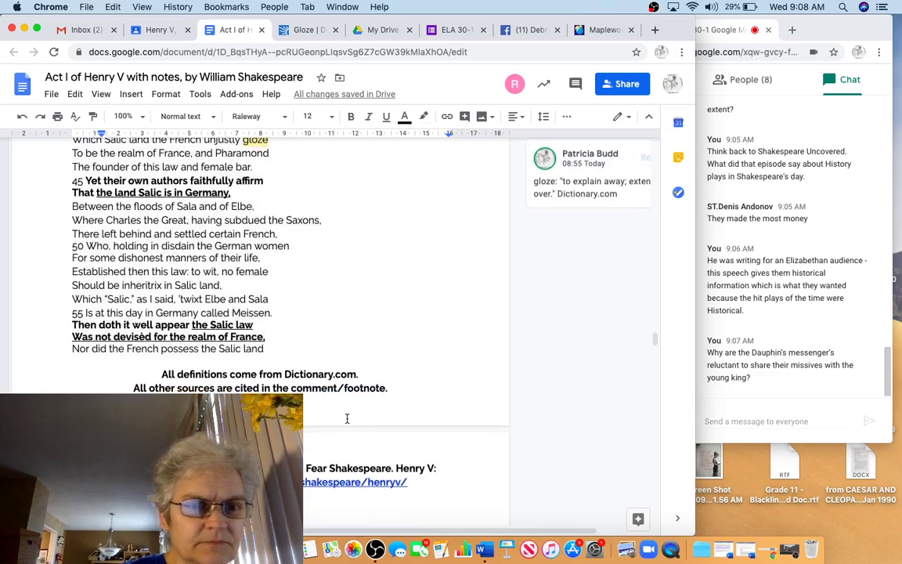
scroll(347, 419, "down", 15)
scroll(347, 419, "down", 7)
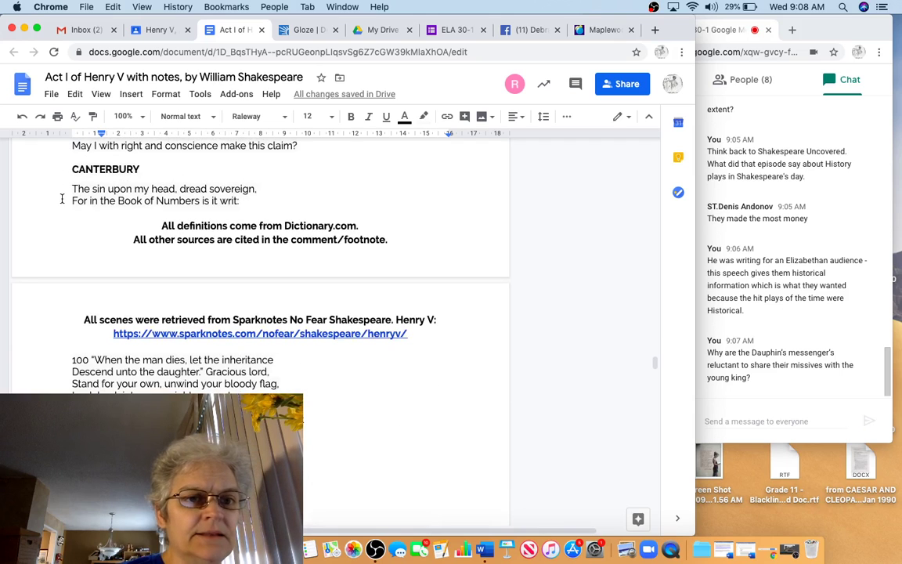
scroll(71, 165, "up", 3)
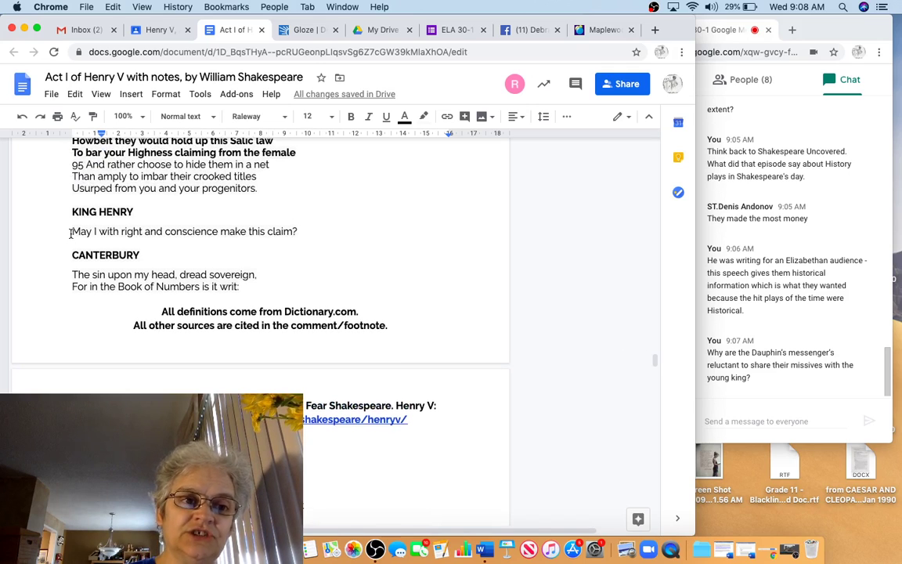
left_click(70, 276)
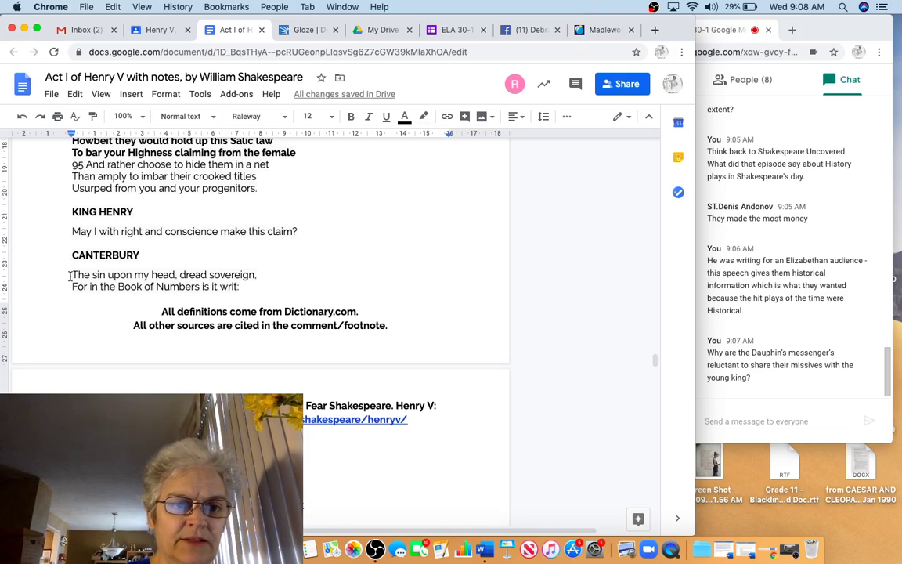
key("Down")
key("Down")
key("Down")
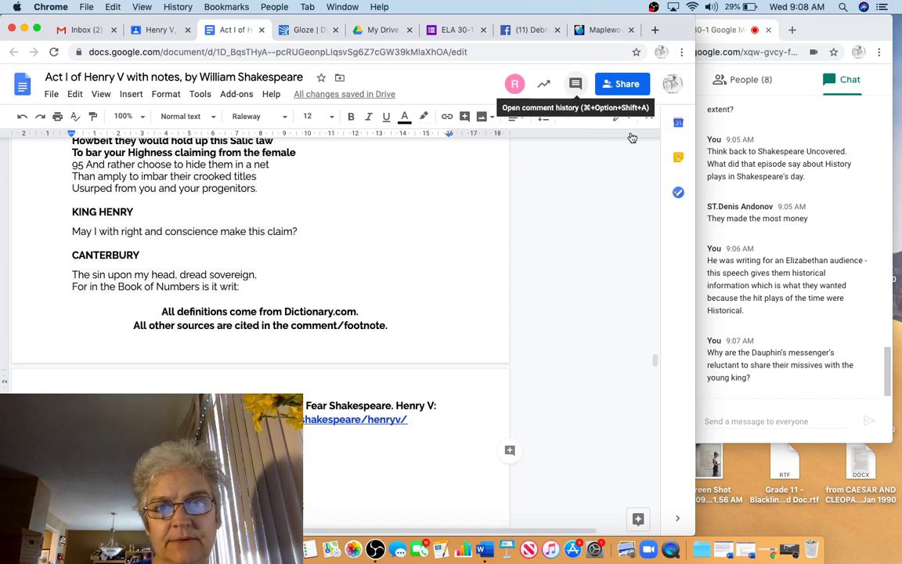
Comment on 'When the man dies': Canterbury also alludes to the bible to justify the king's claim.
left_click(576, 84)
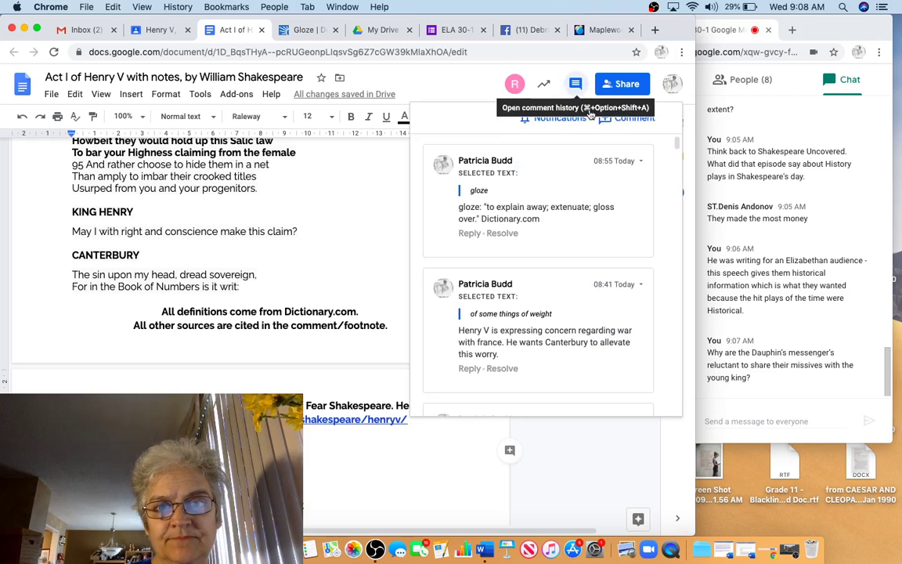
left_click(635, 119)
type("Canterbury also s")
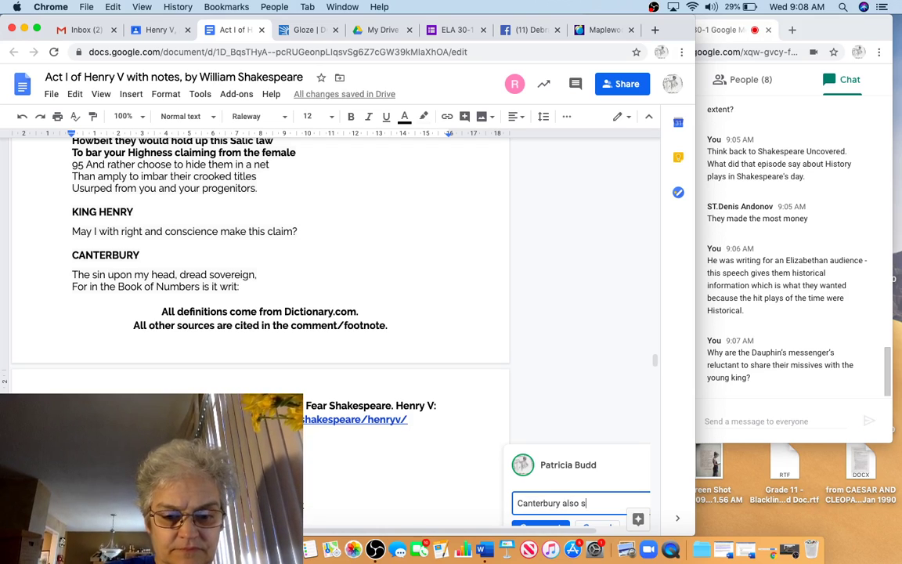
key("BackSpace")
type("des to the bib")
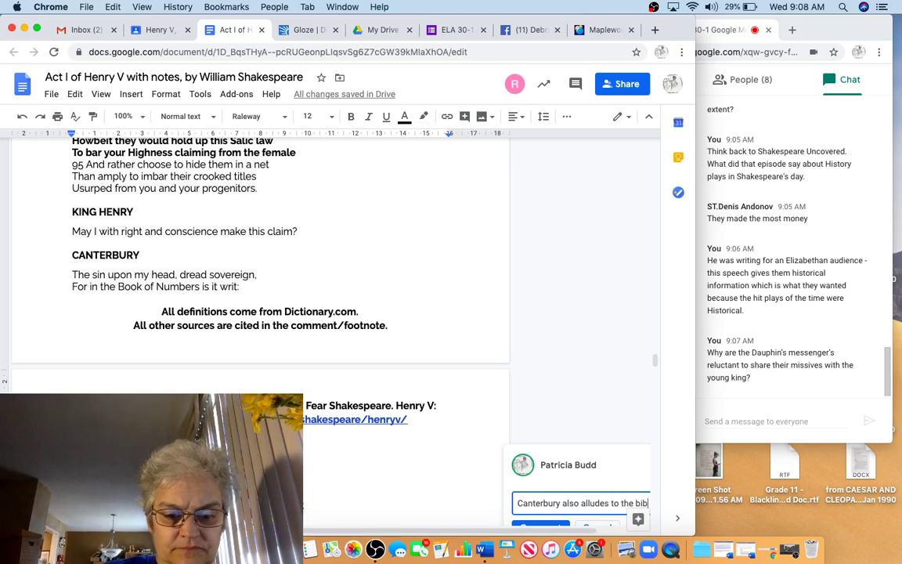
type("le to justify th")
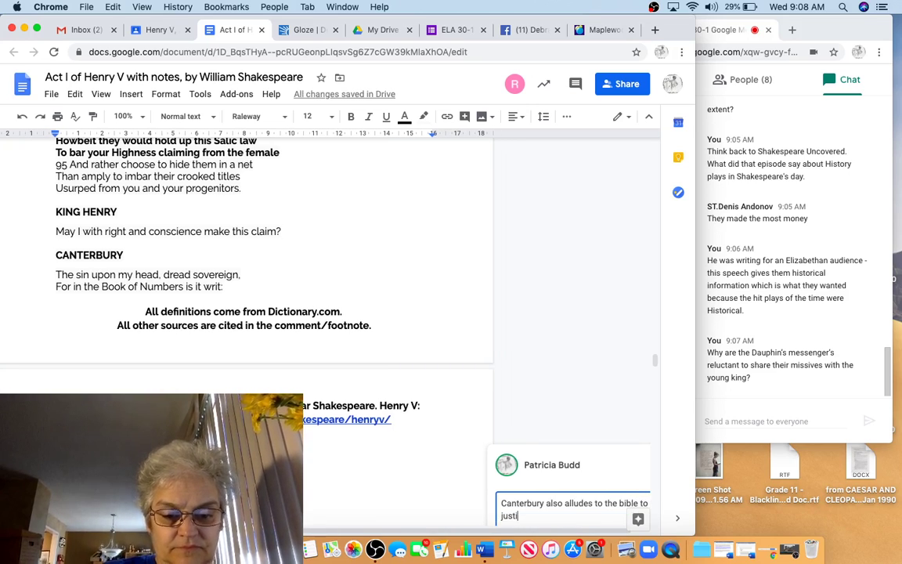
type("e king's")
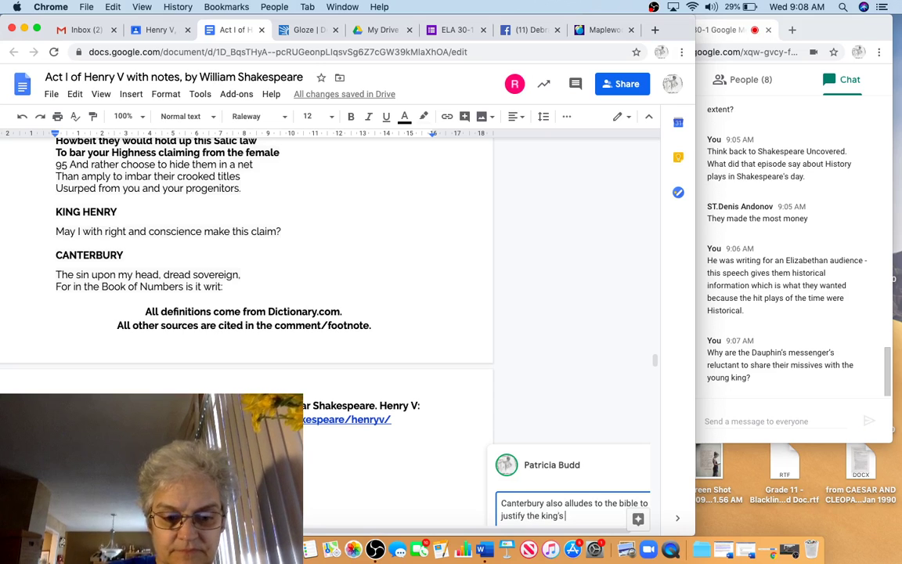
type(" claim to the Fr")
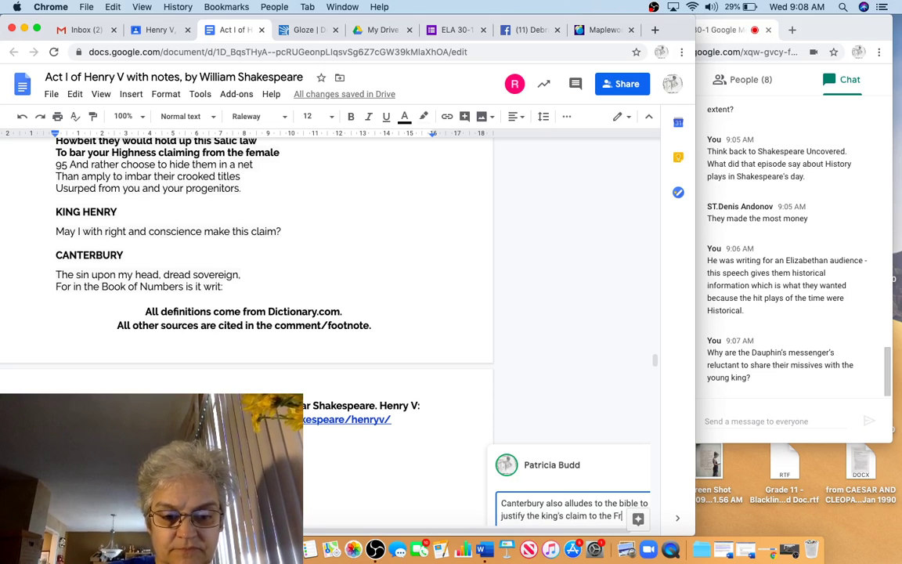
type("ench throne.")
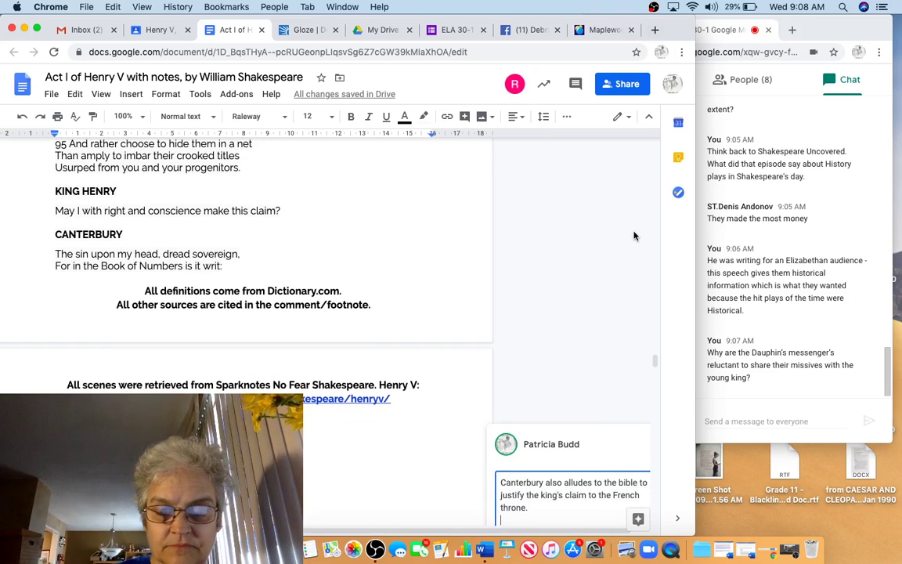
scroll(579, 339, "down", 5)
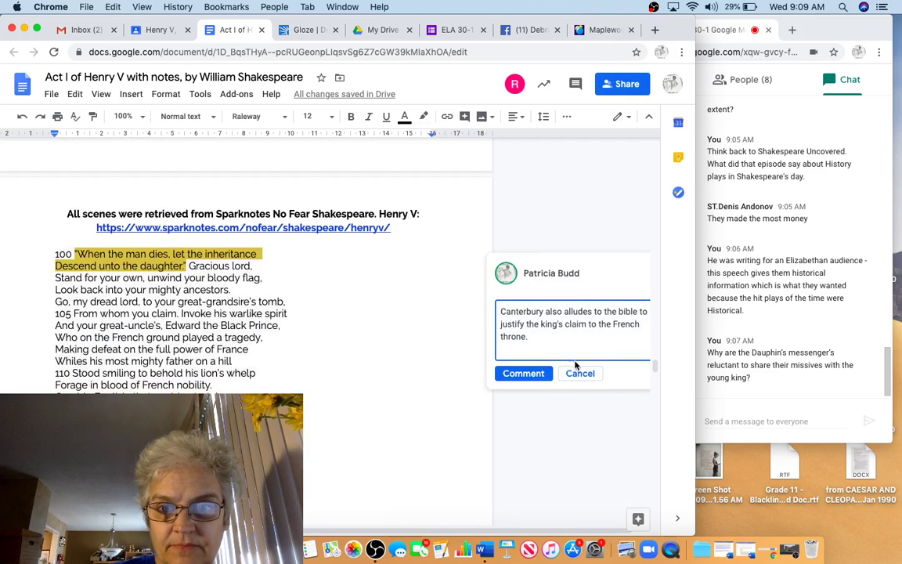
left_click(523, 374)
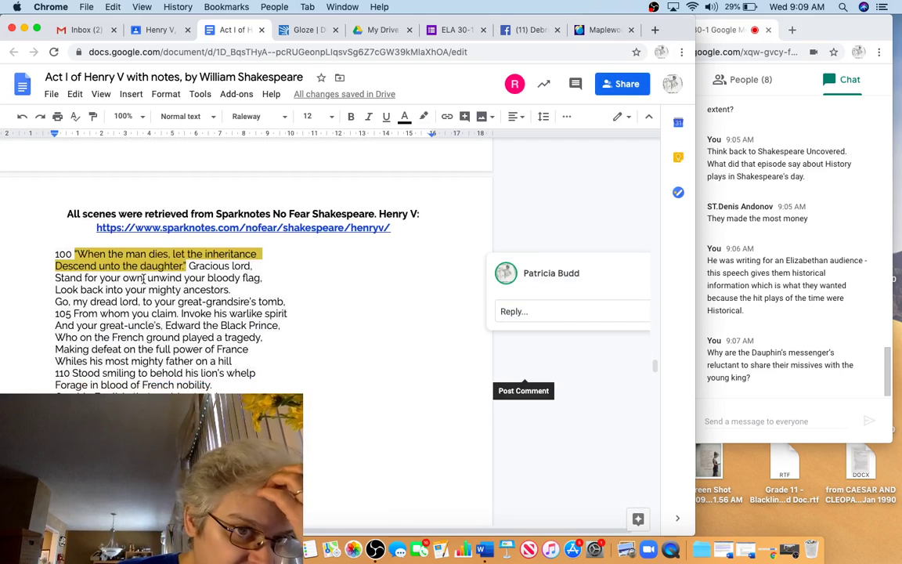
Select the phrase 'Edward the Black Prince,' in Canterbury's lines.
left_click(69, 290)
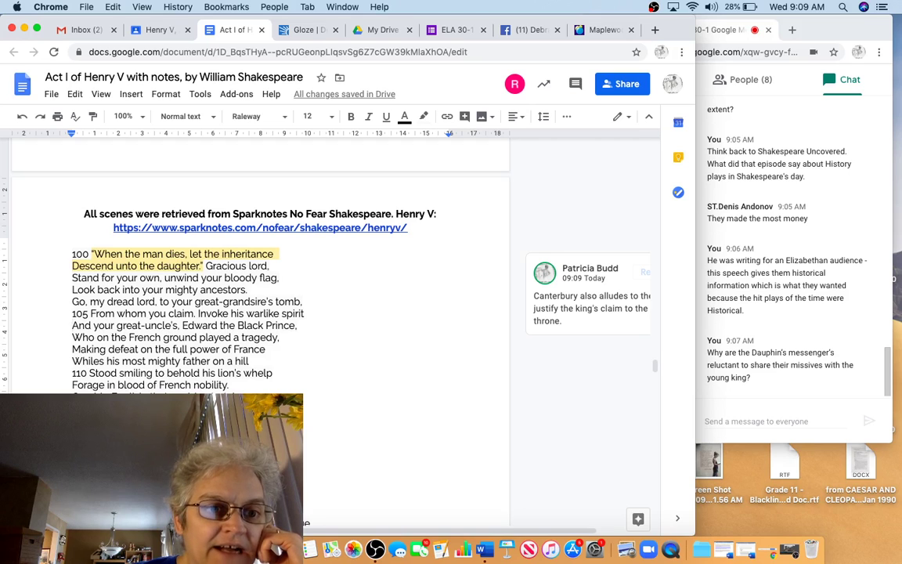
key("Down")
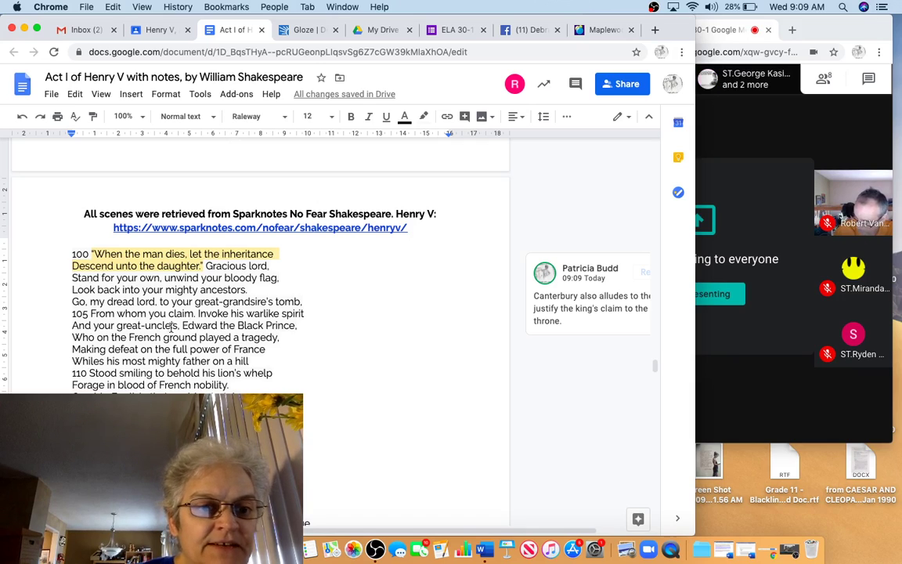
mouse_move(182, 326)
left_mouse_down()
mouse_move(279, 338)
mouse_move(300, 326)
left_mouse_up()
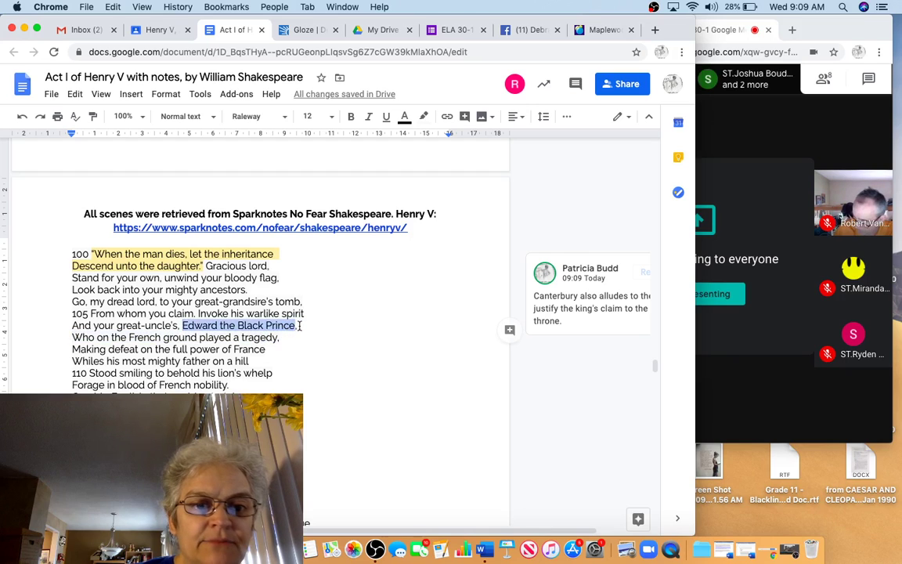
Comment 'Edward the Black Prince won a great defeat in France. Henry V is his descendant'.
left_click(575, 83)
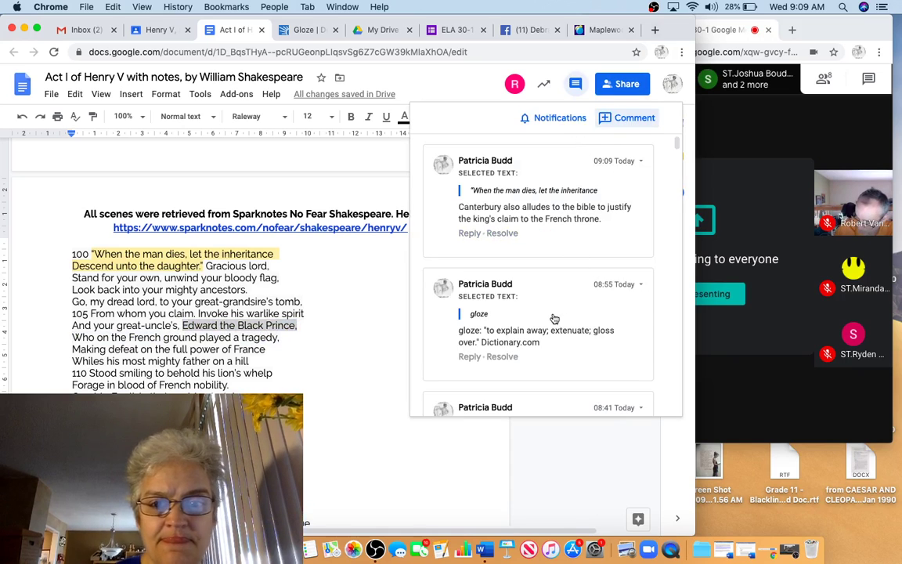
key("super+alt+m")
type("E")
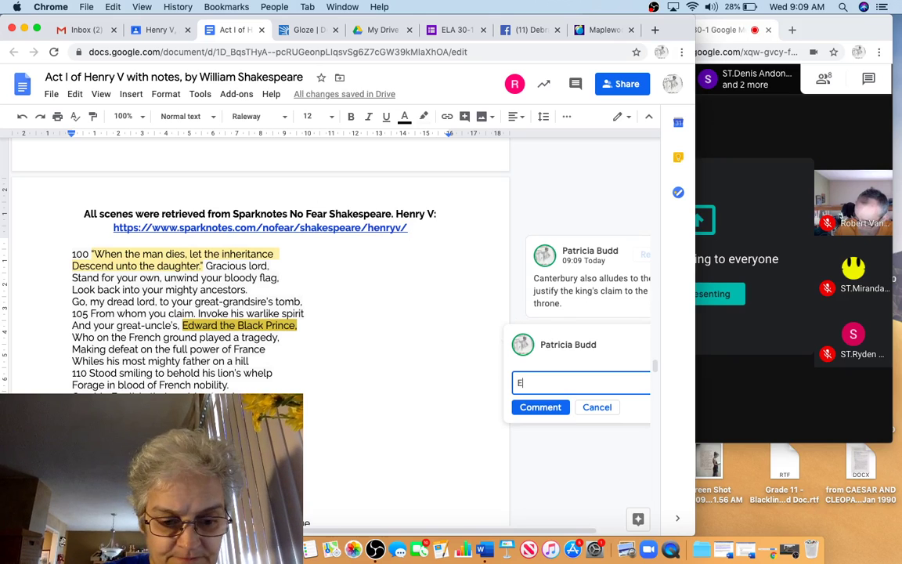
type("dward")
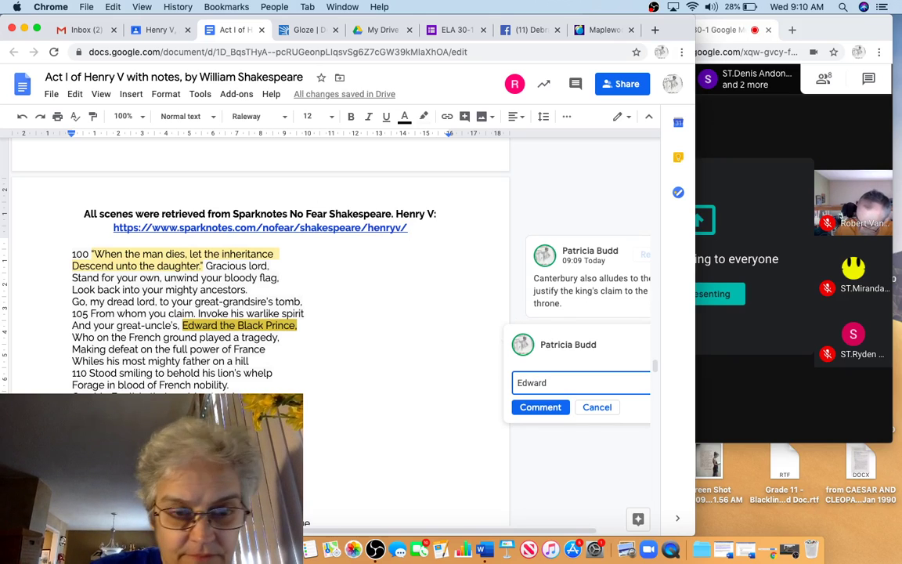
type(" the Bla")
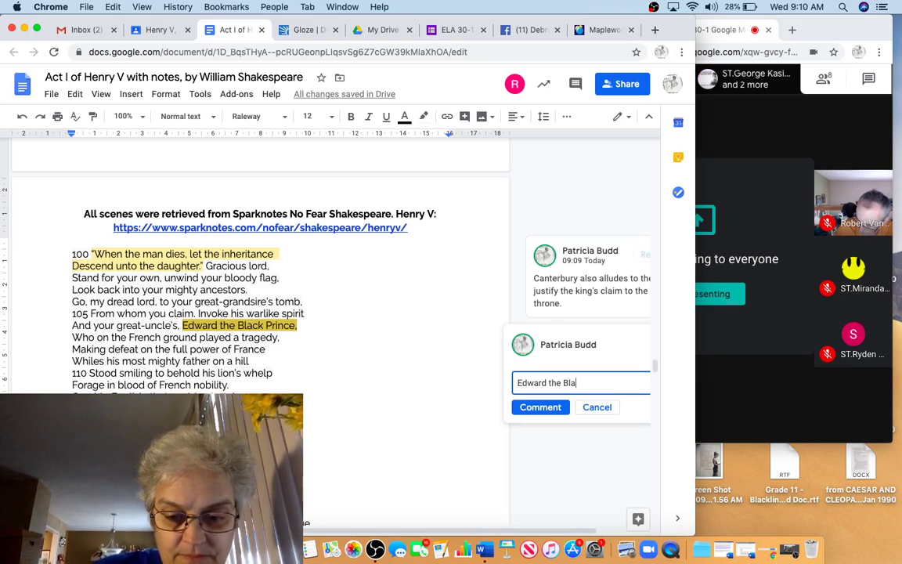
type("ck Prince won")
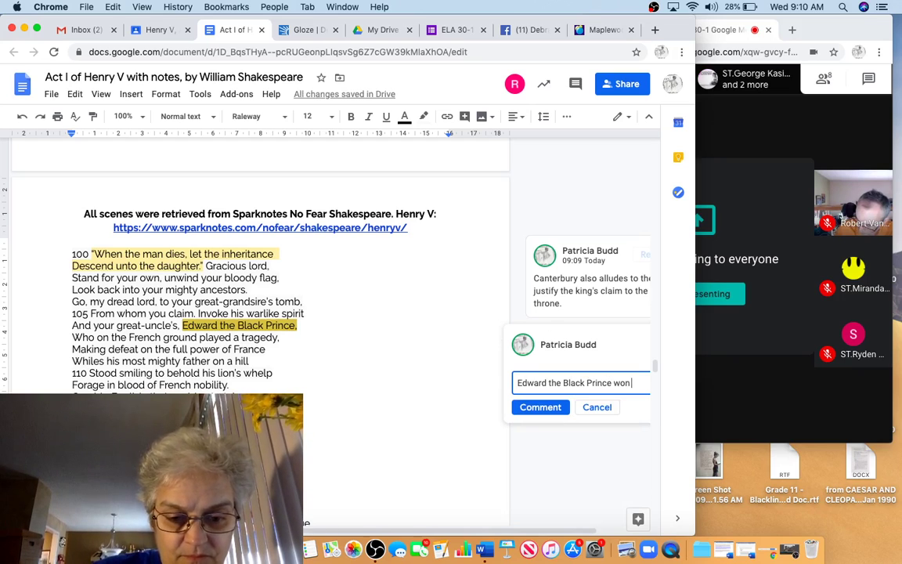
type(" a great d")
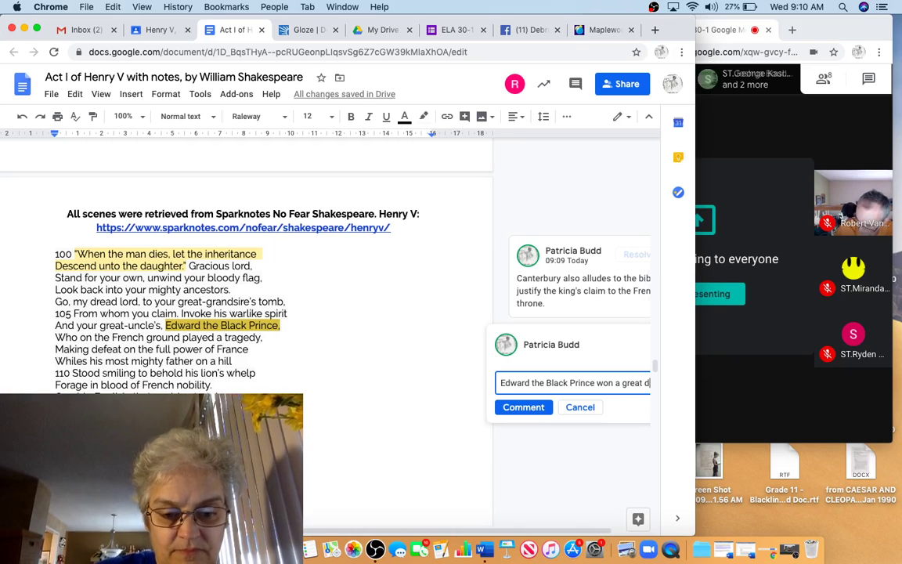
type("efeat in France")
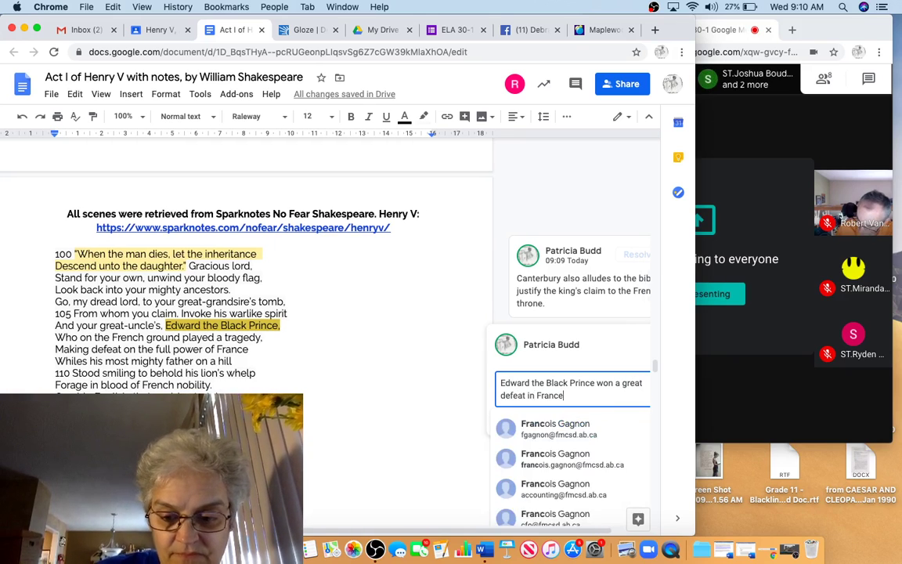
type(".")
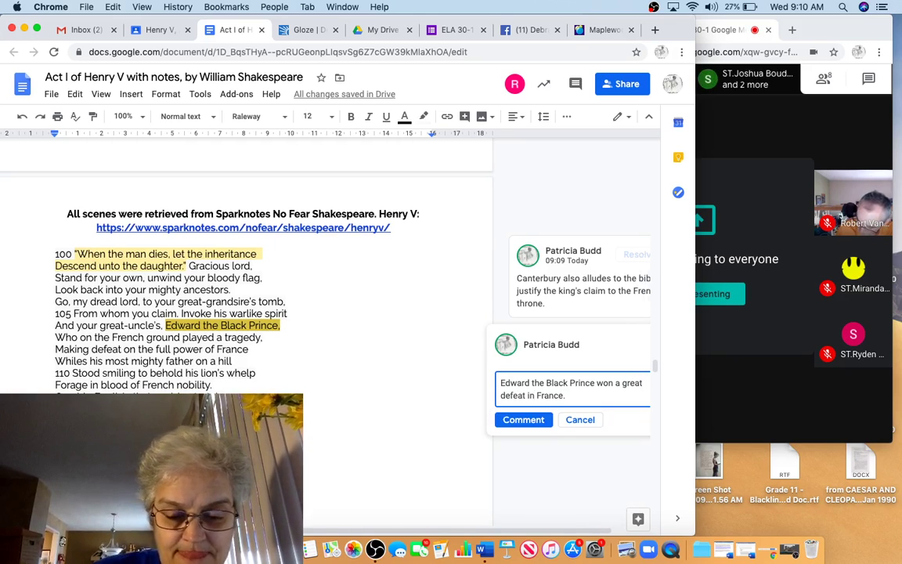
type(" Henry")
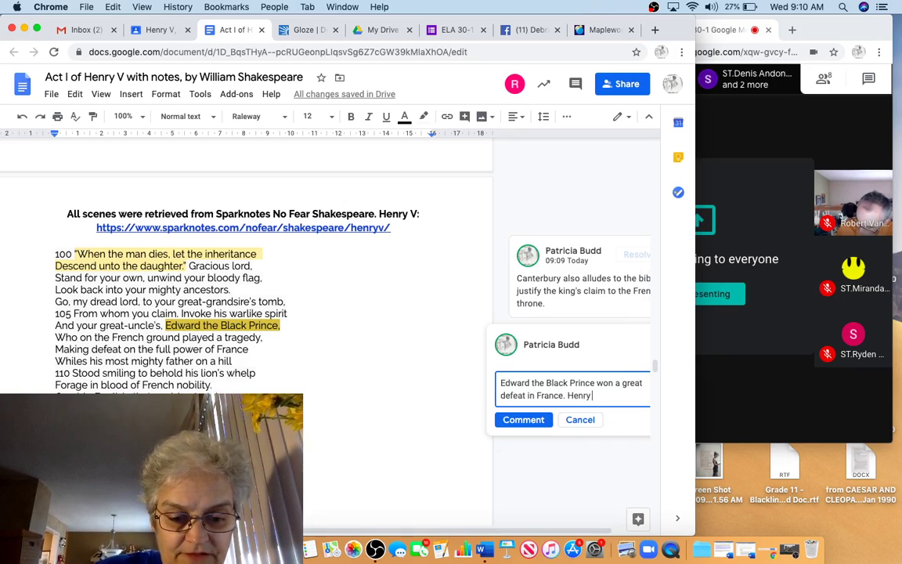
type(" V is his d")
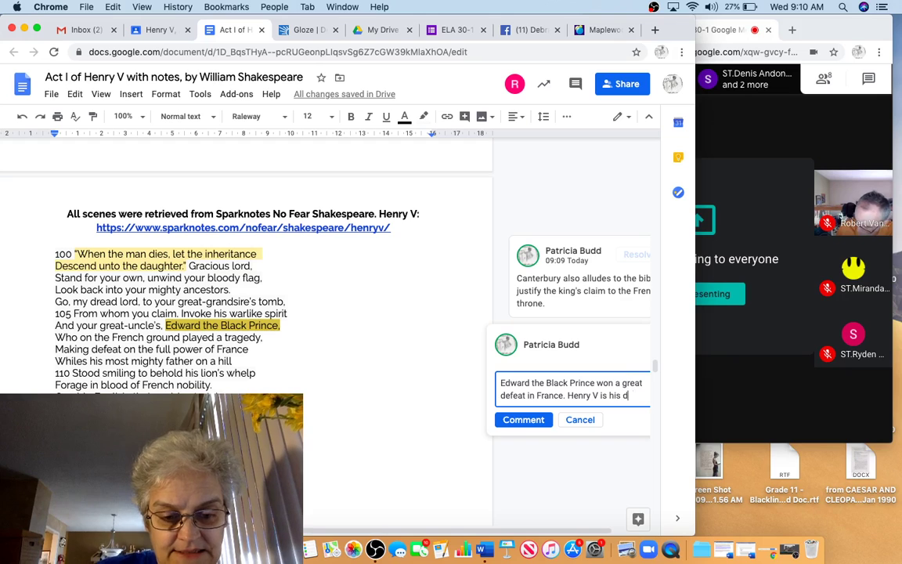
type("escendant.")
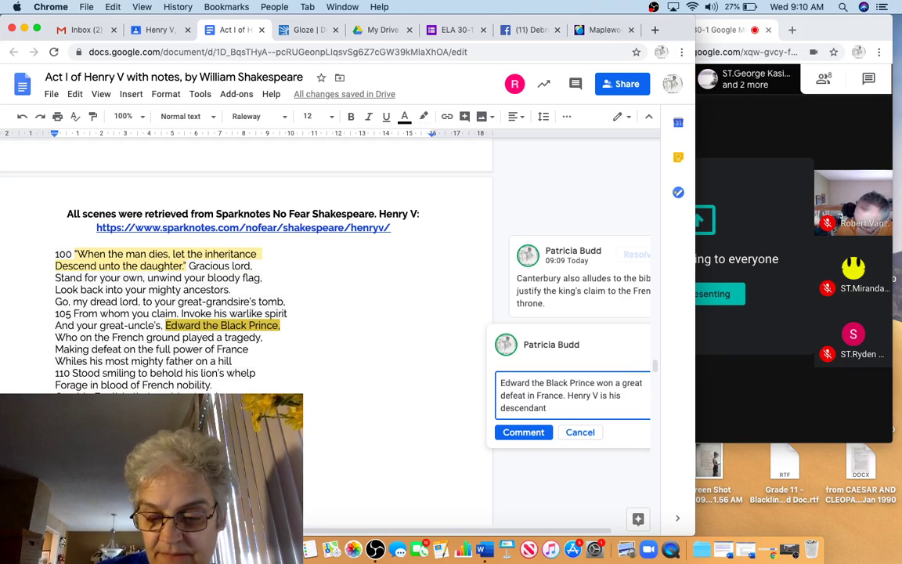
left_click(514, 436)
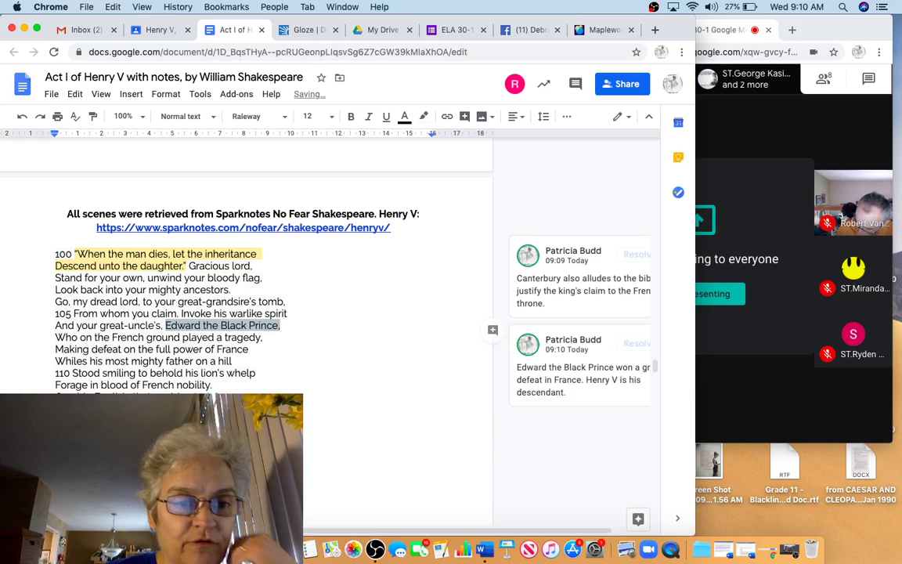
Select Exeter's three lines ending 'As did the former lions of your blood.'.
scroll(66, 364, "down", 5)
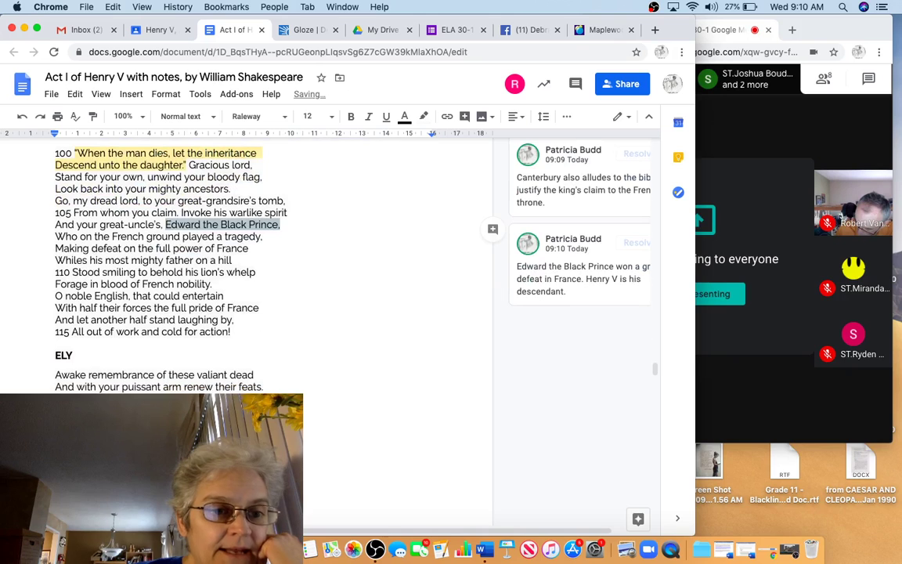
scroll(58, 333, "down", 2)
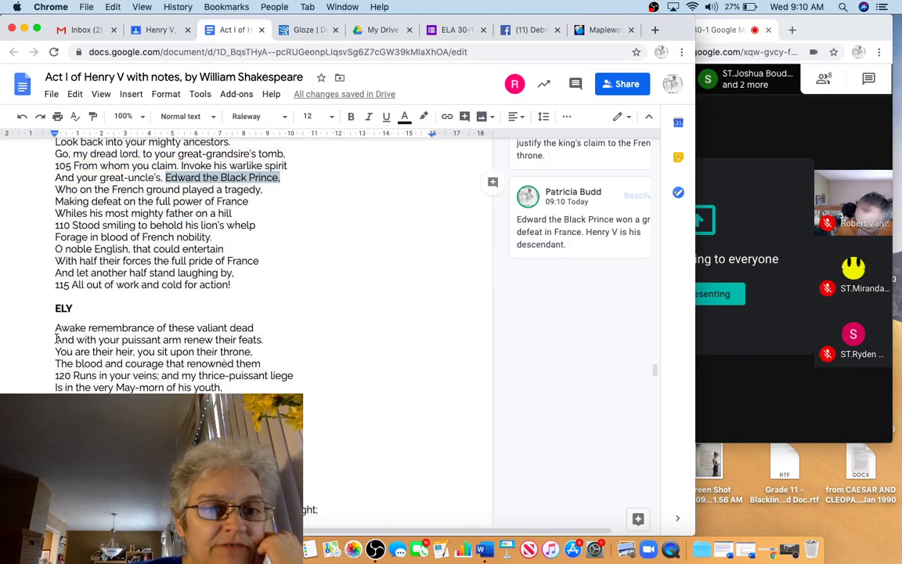
left_click(55, 340)
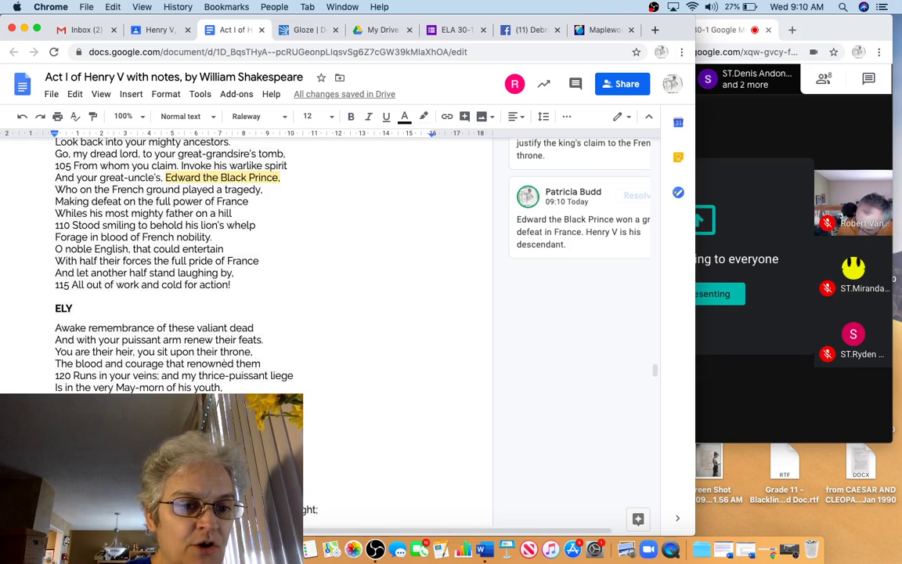
scroll(274, 266, "down", 1)
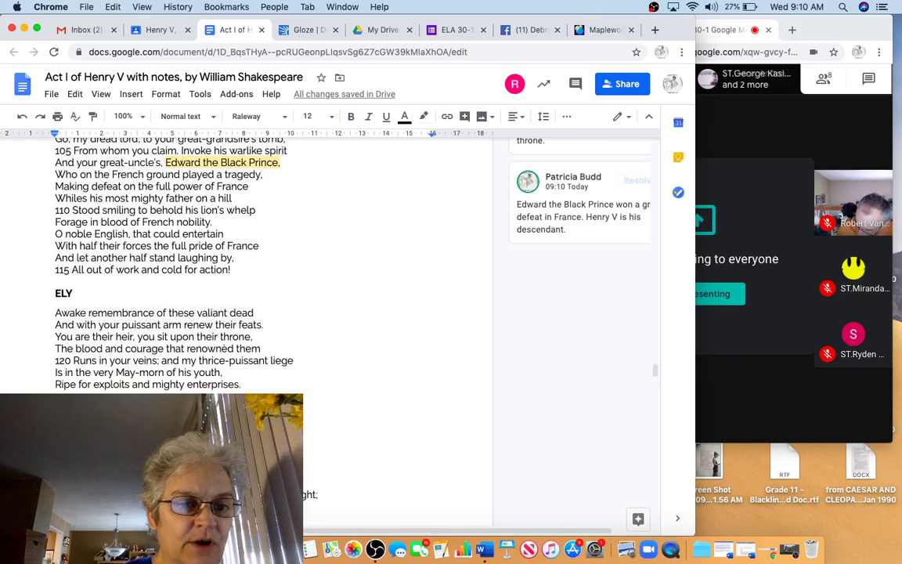
scroll(274, 267, "down", 5)
scroll(47, 314, "down", 1)
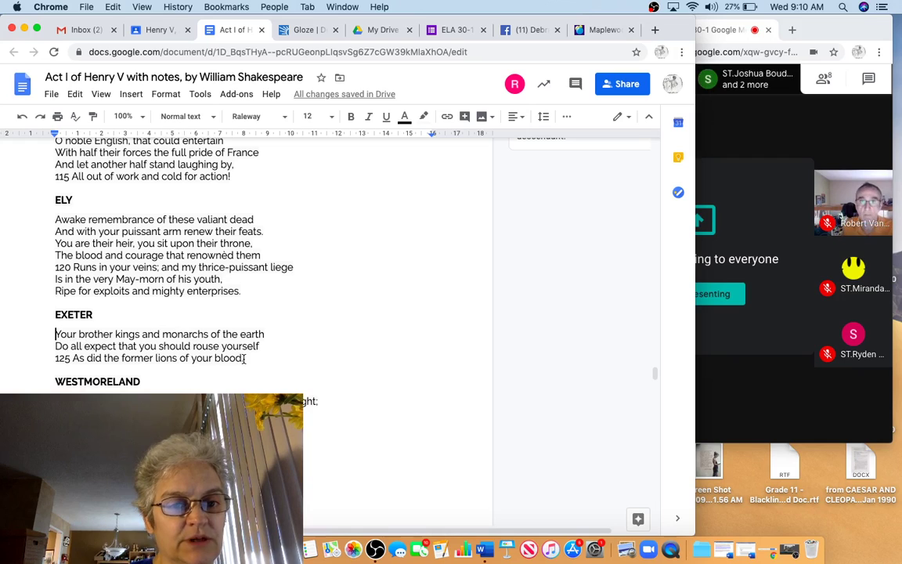
left_click_drag(242, 358, 17, 336)
Comment on Exeter's lines that the country expects the prince to be as valiant and bloody as his forefathers.
left_click(575, 86)
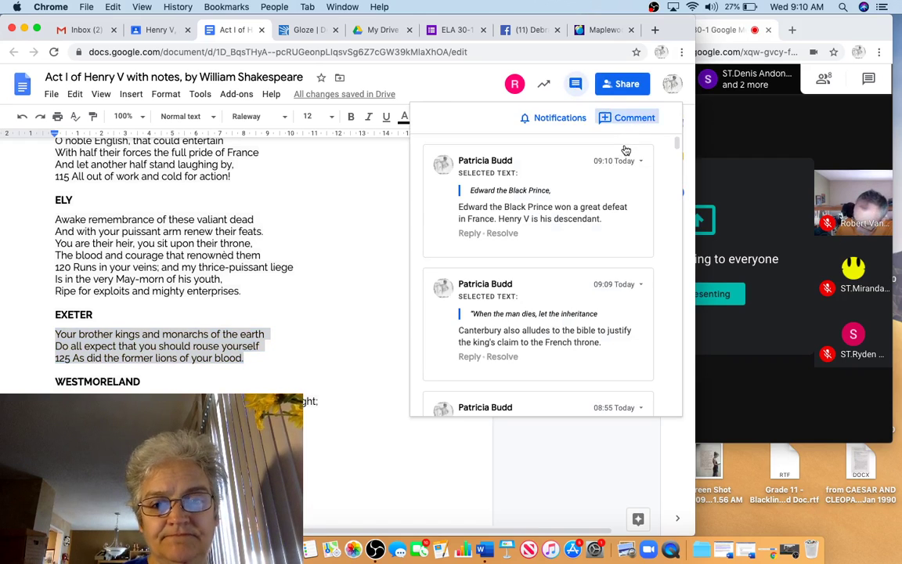
left_click(629, 119)
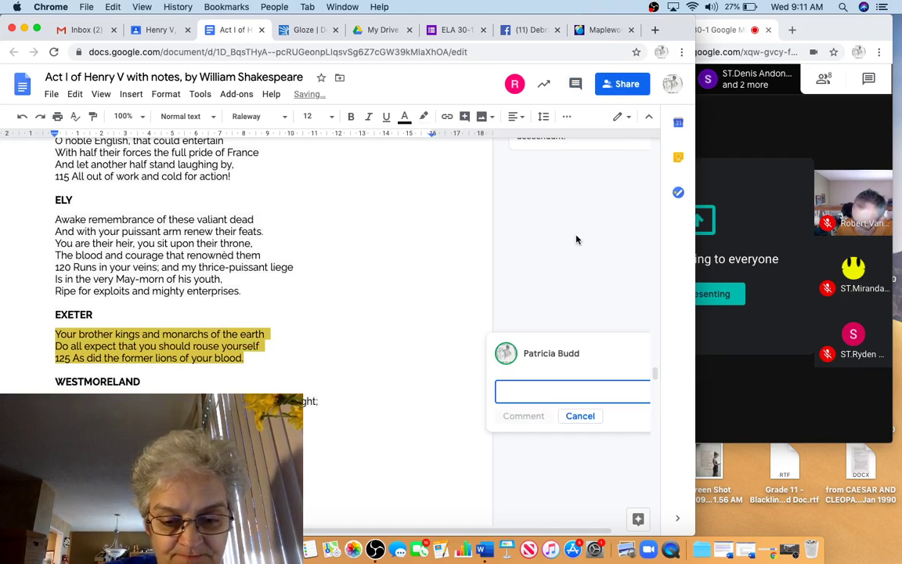
type("His uncle te")
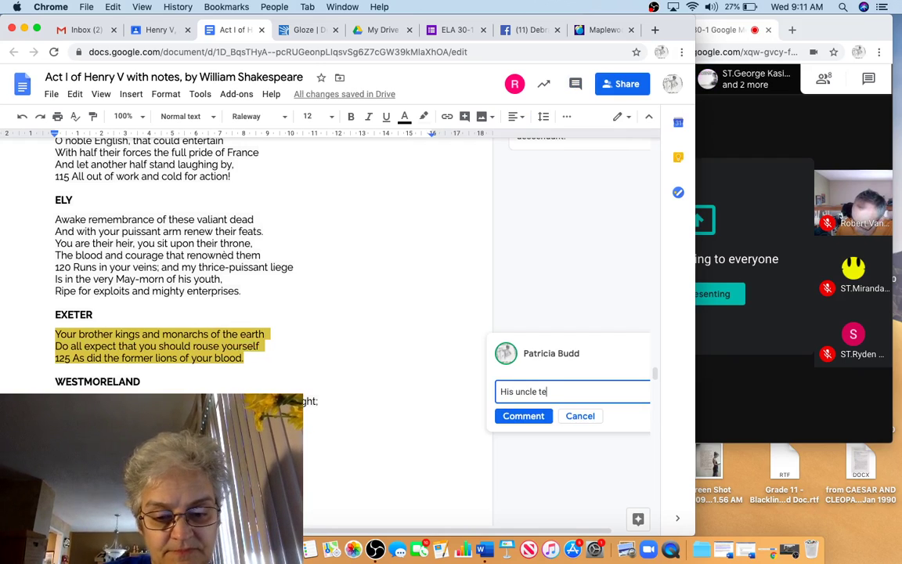
type("lls the prince")
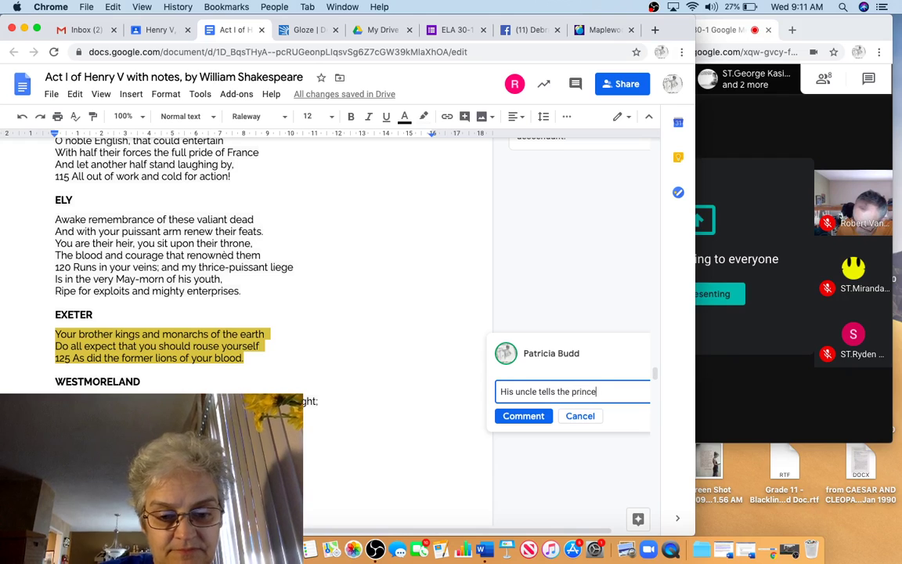
type("the country expects him to be as val")
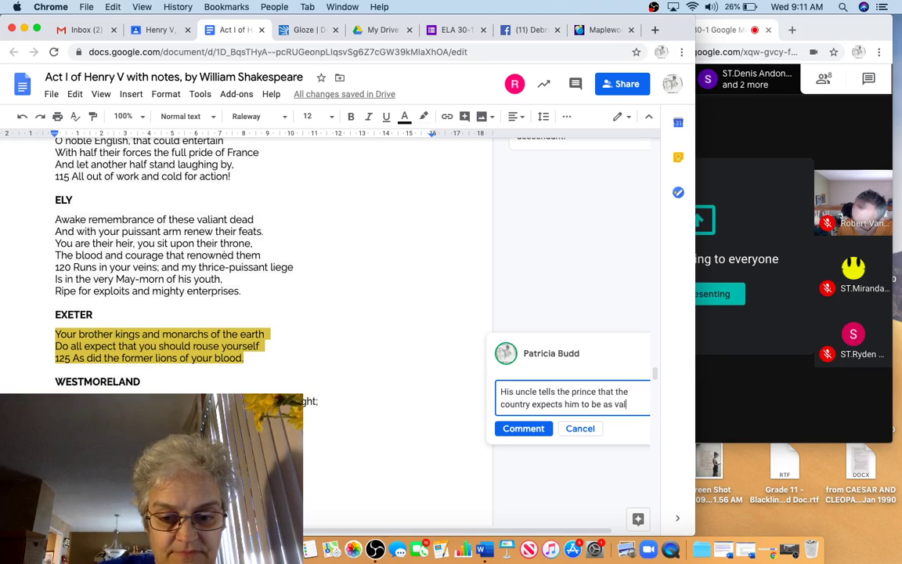
type(" ient and blood")
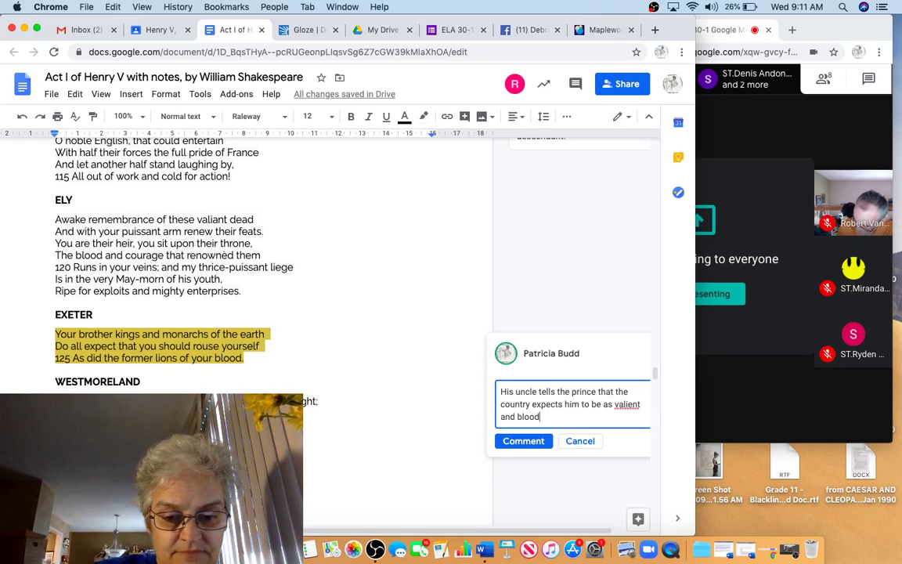
type("is forefathers.")
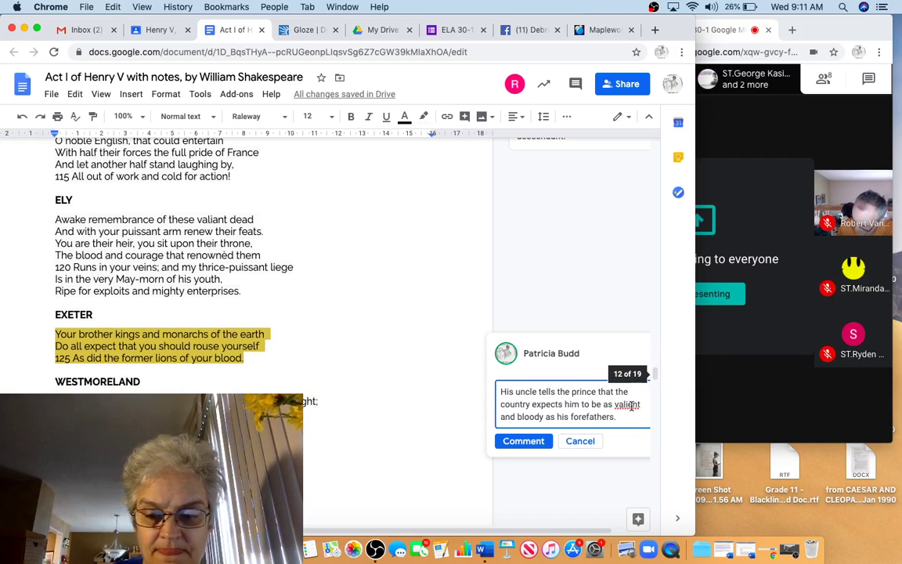
key("BackSpace")
type("a")
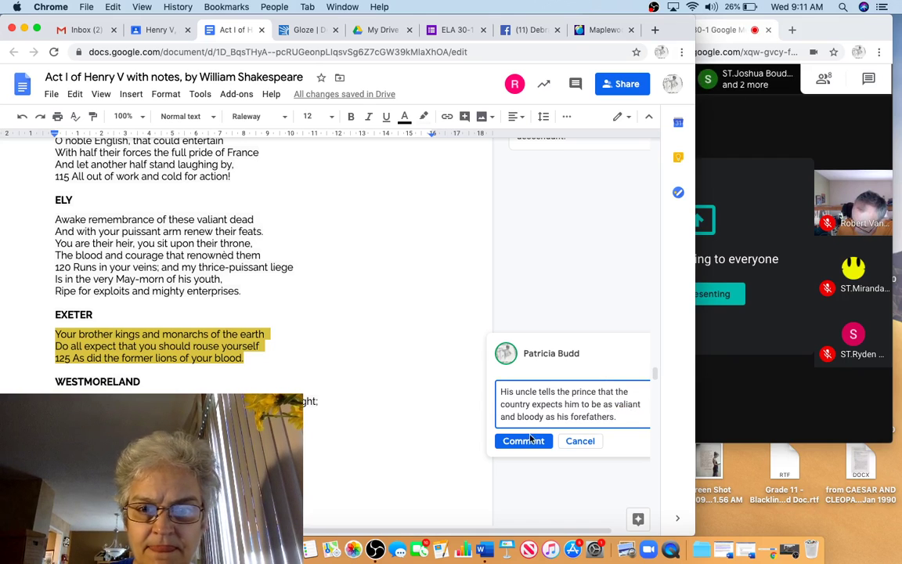
left_click(509, 441)
scroll(266, 404, "down", 2)
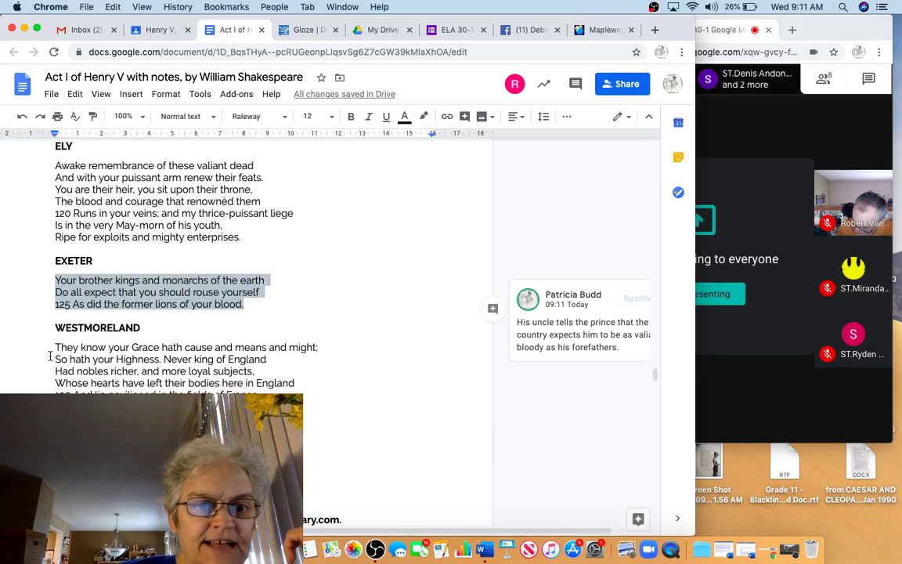
left_click(54, 350)
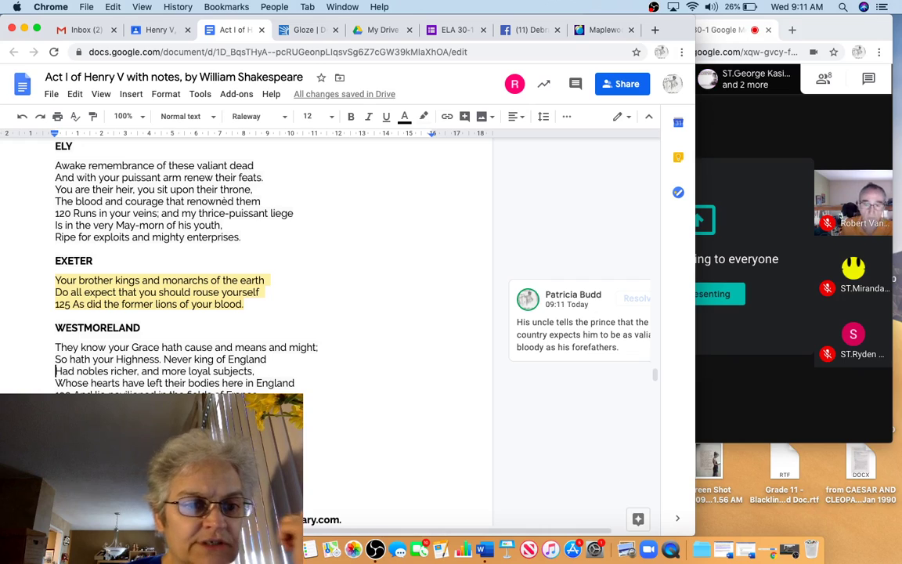
left_click(55, 383)
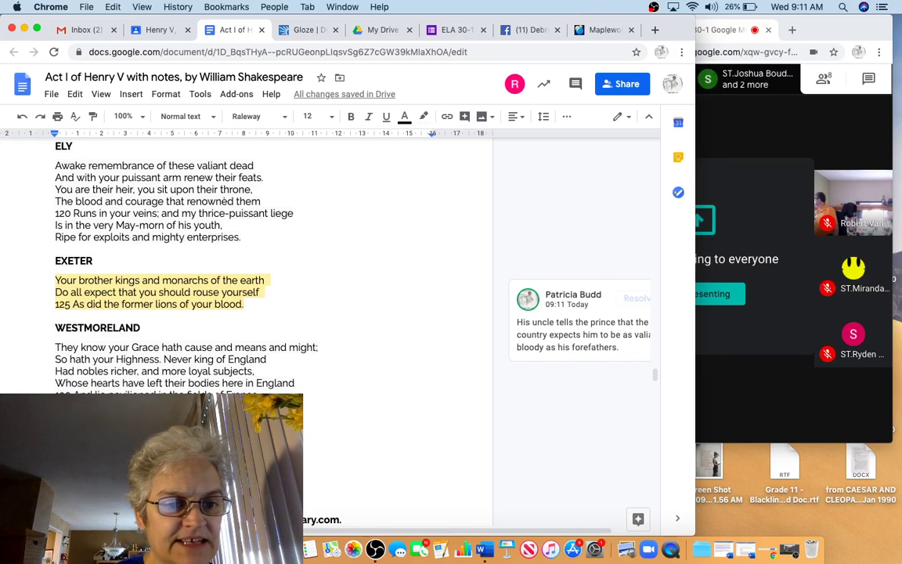
scroll(246, 267, "down", 5)
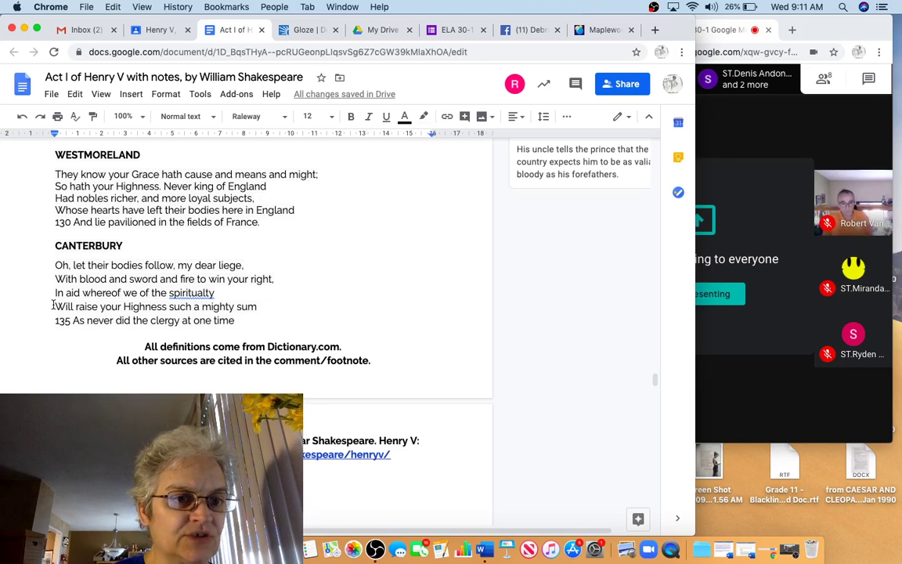
Comment on Canterbury's 'mighty sum' lines 134–135: the king will raise more money from wars than the church.
left_click_drag(55, 306, 71, 321)
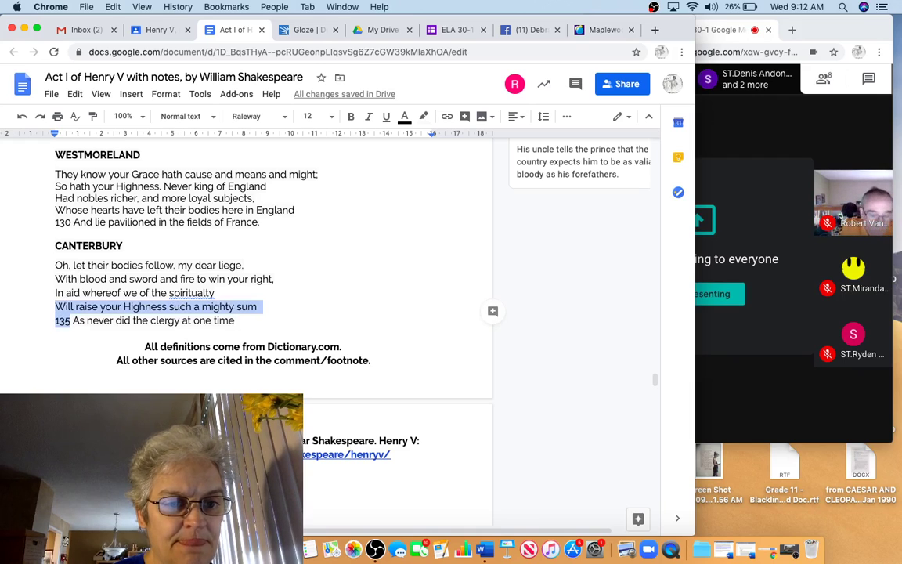
key("shift+End")
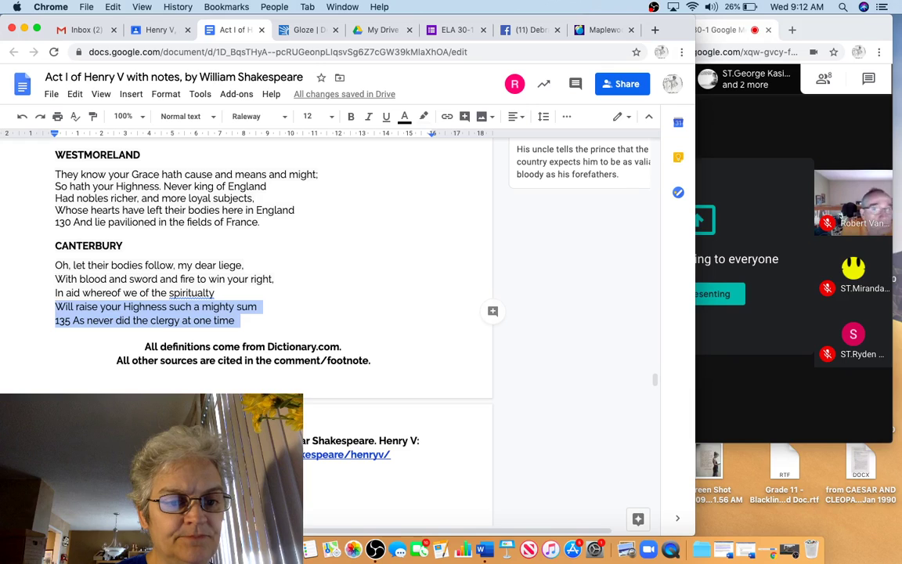
left_click(576, 84)
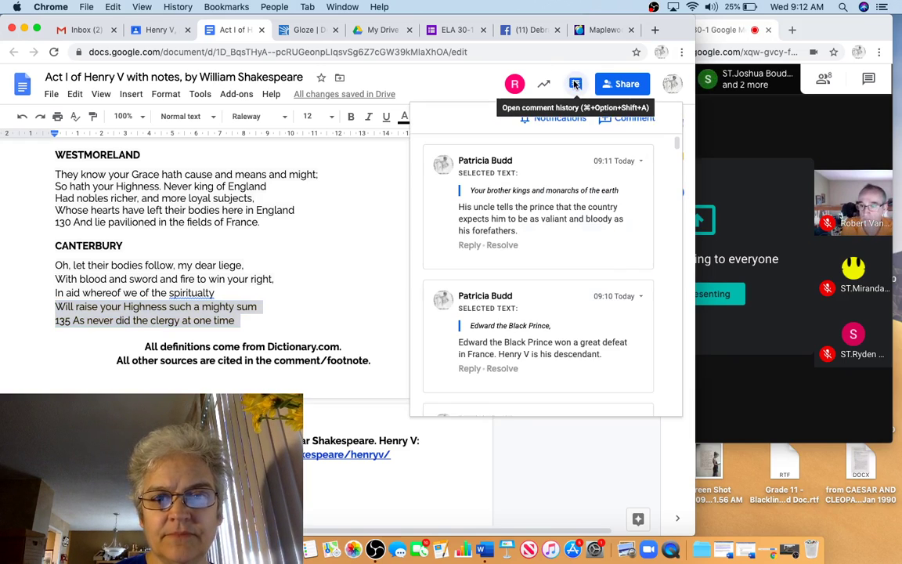
left_click(638, 117)
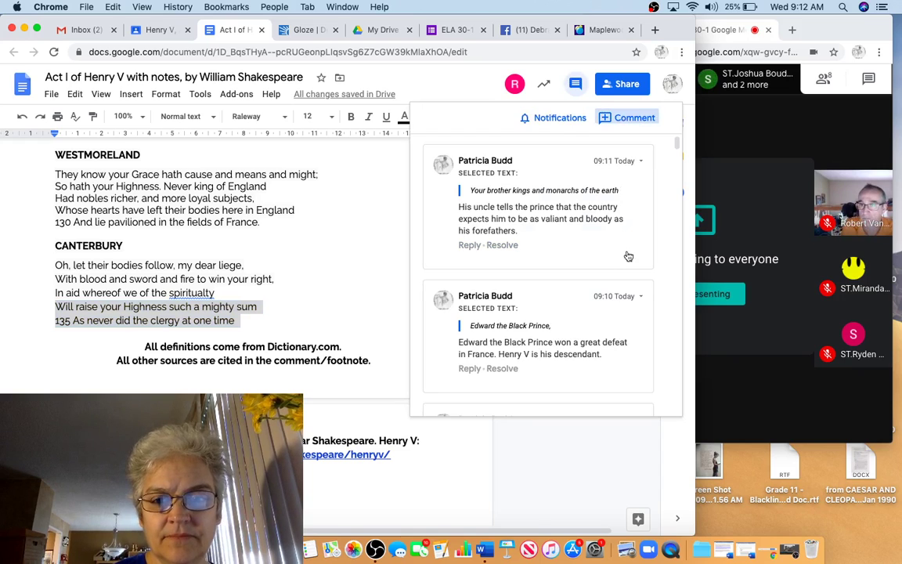
type("Canterbury is suggesting that")
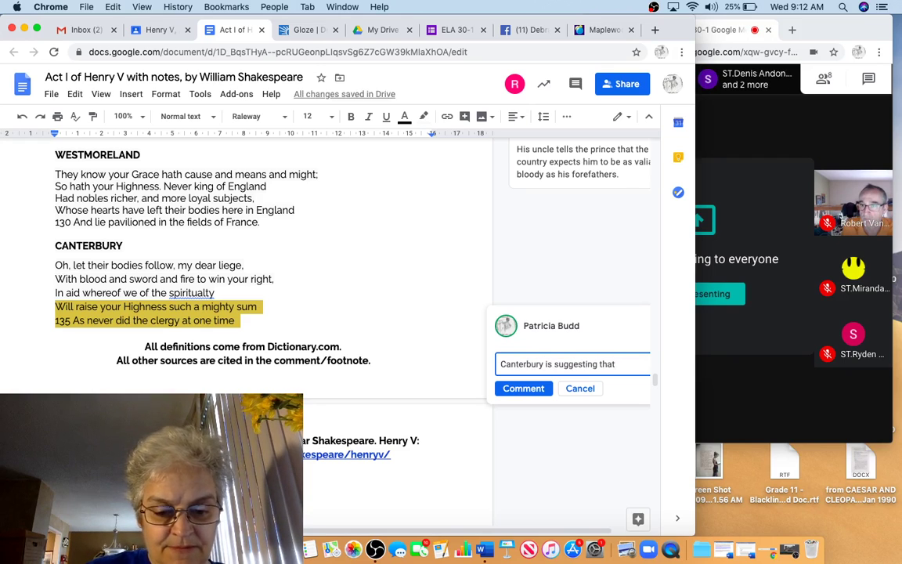
type(" the ki")
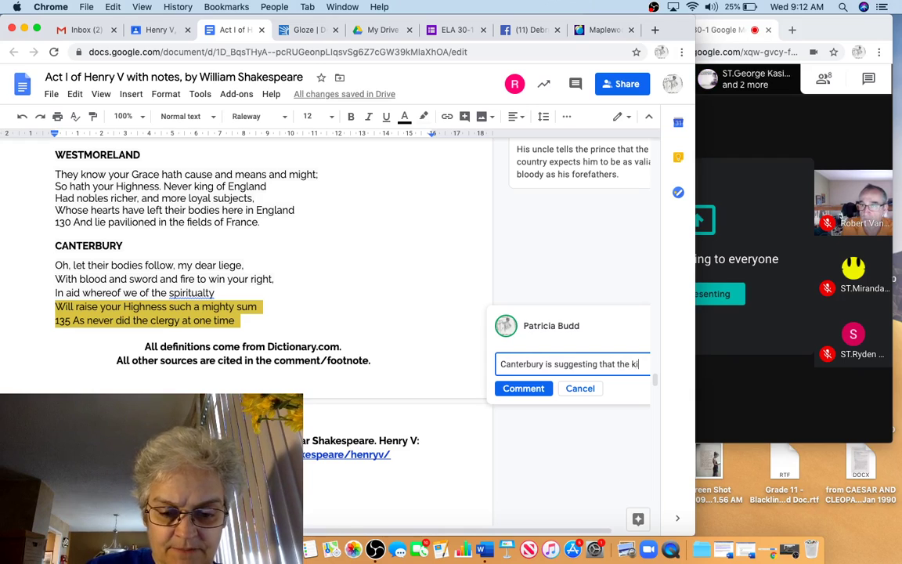
type("ng w raise m")
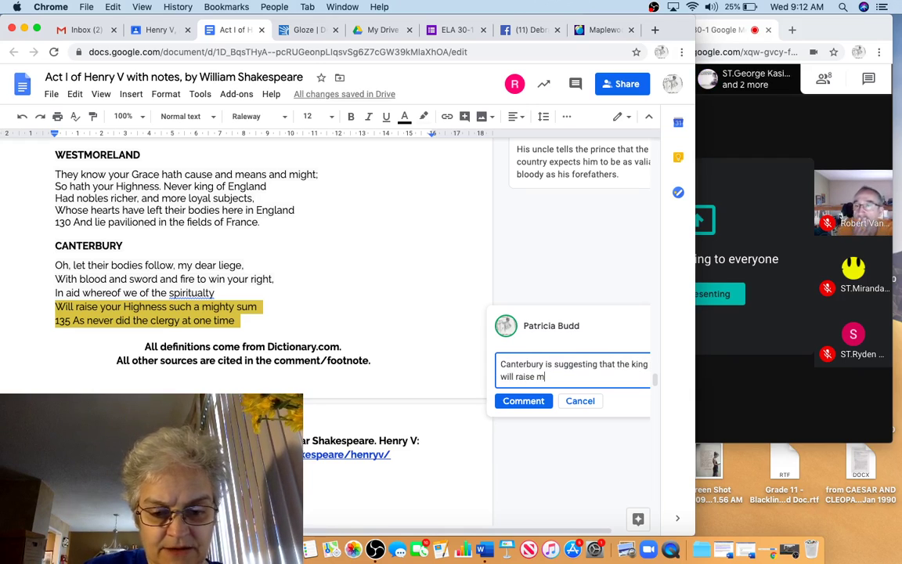
type("ore money from")
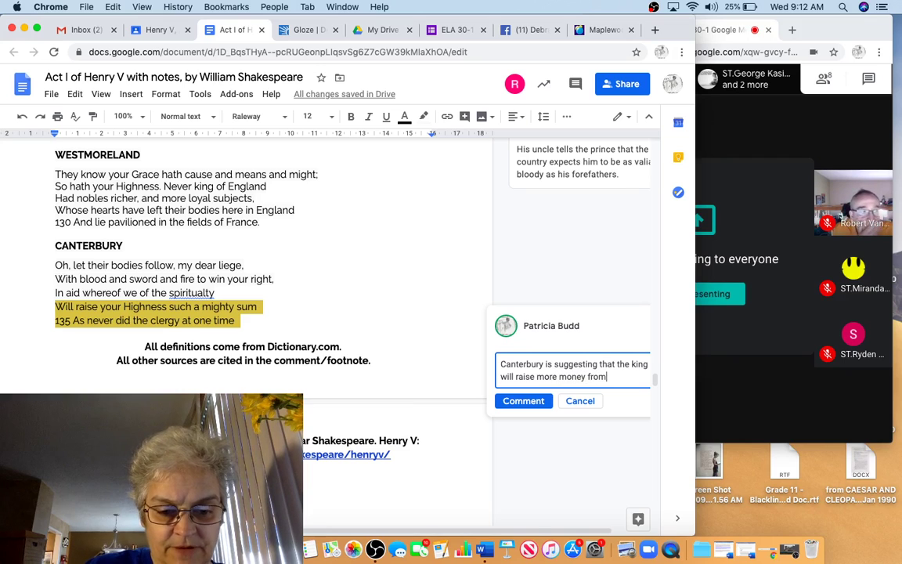
type(" the wars than ")
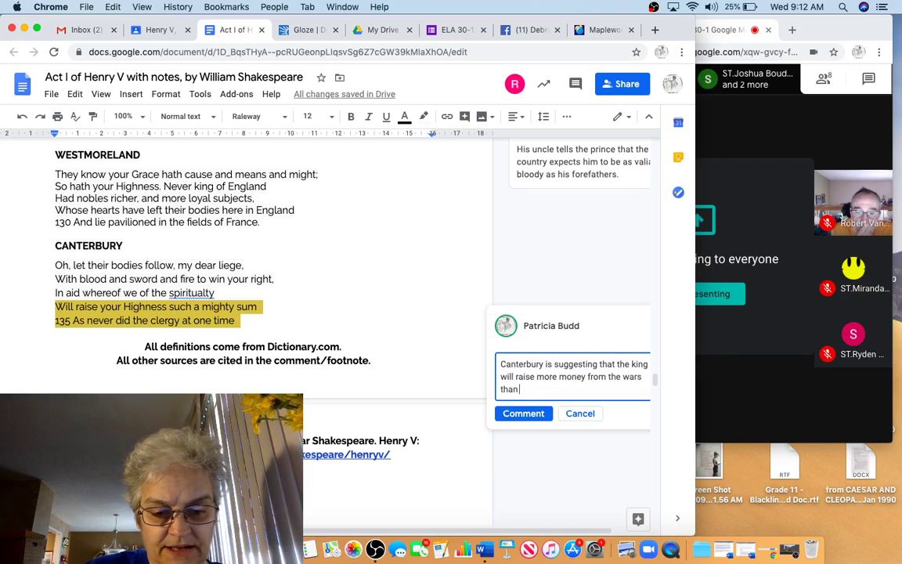
type("he cever get from the church.")
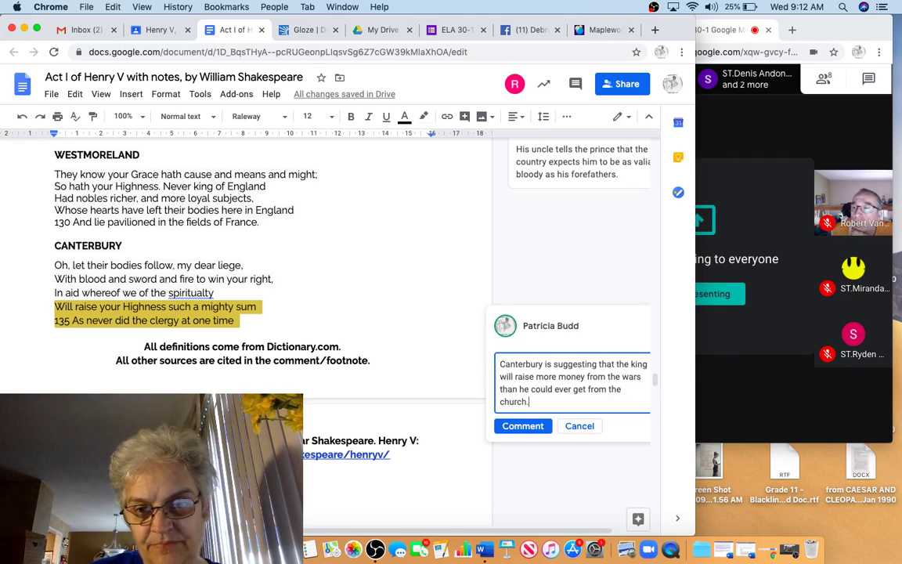
left_click(520, 429)
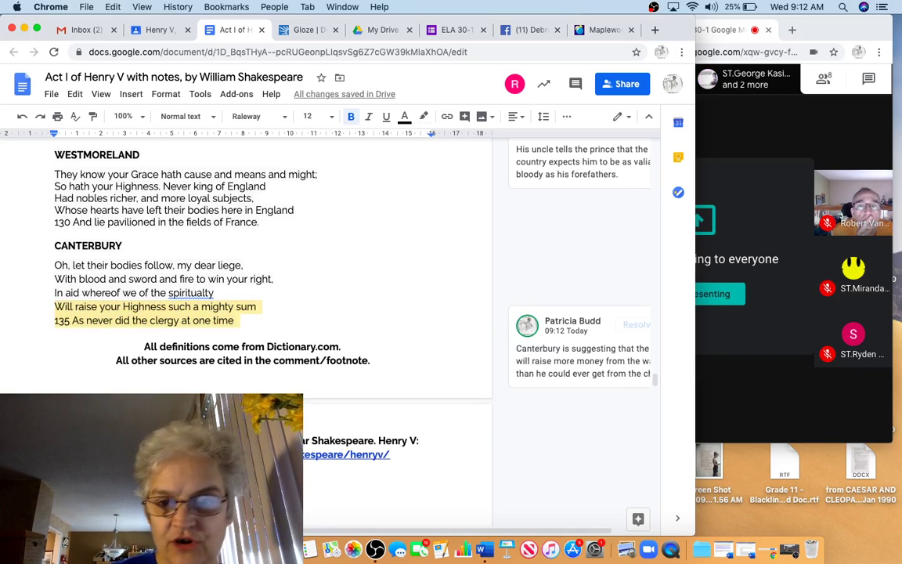
Select King Henry's reply from 'We must not only arm' through 'Never went with his forces into France'.
scroll(246, 259, "down", 2)
scroll(246, 259, "down", 2)
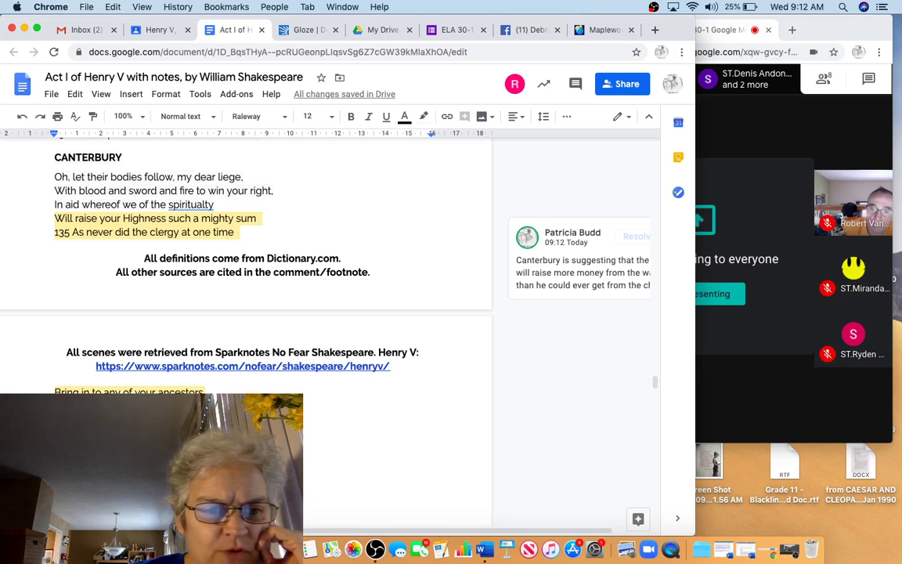
scroll(246, 259, "down", 3)
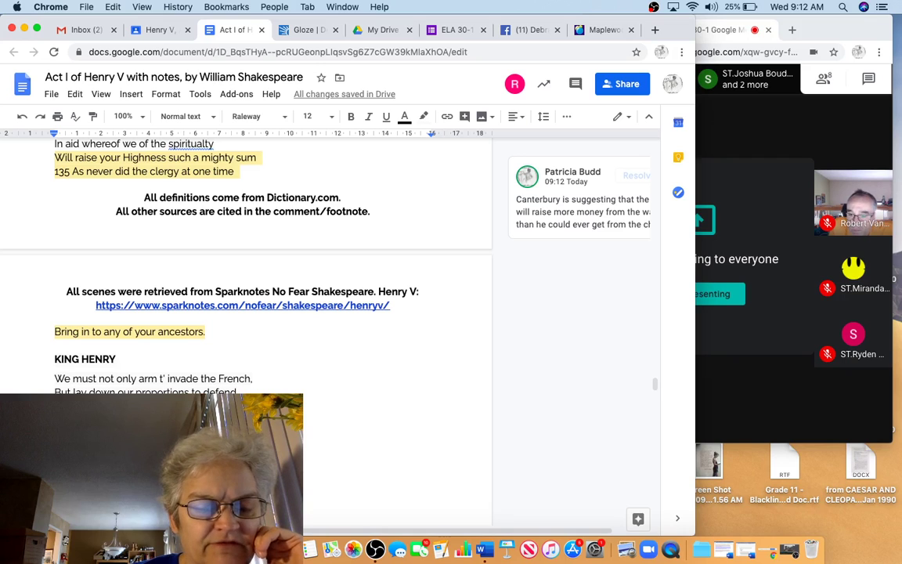
scroll(246, 313, "down", 1)
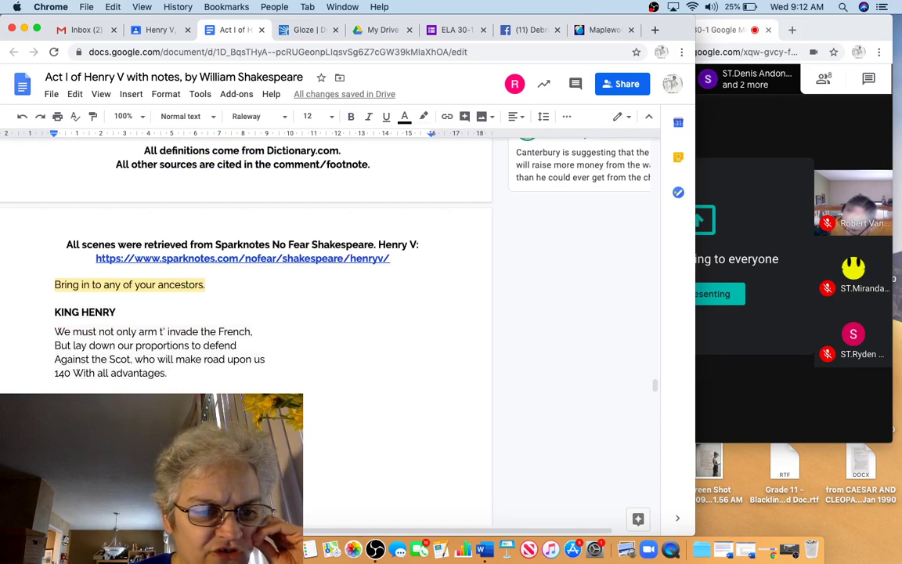
scroll(246, 313, "down", 1)
scroll(246, 314, "down", 1)
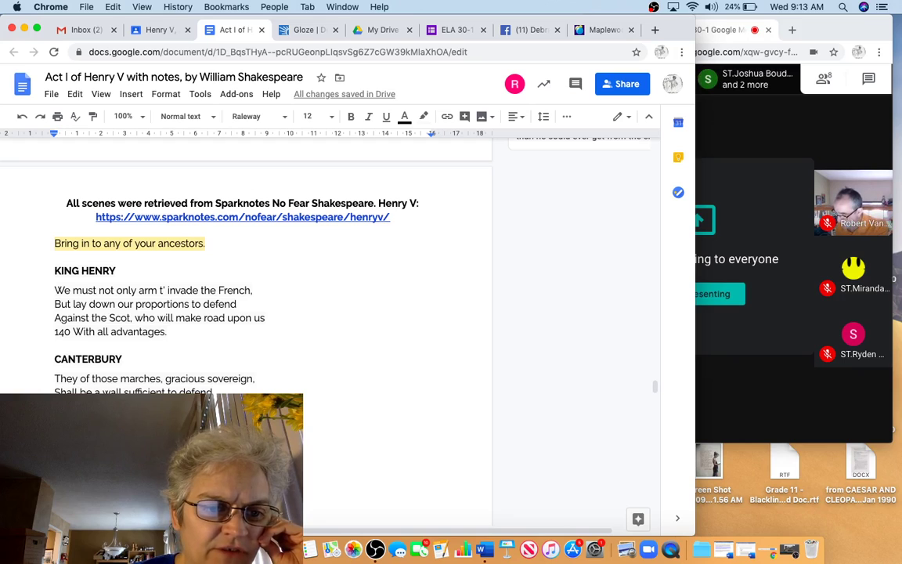
scroll(246, 313, "down", 2)
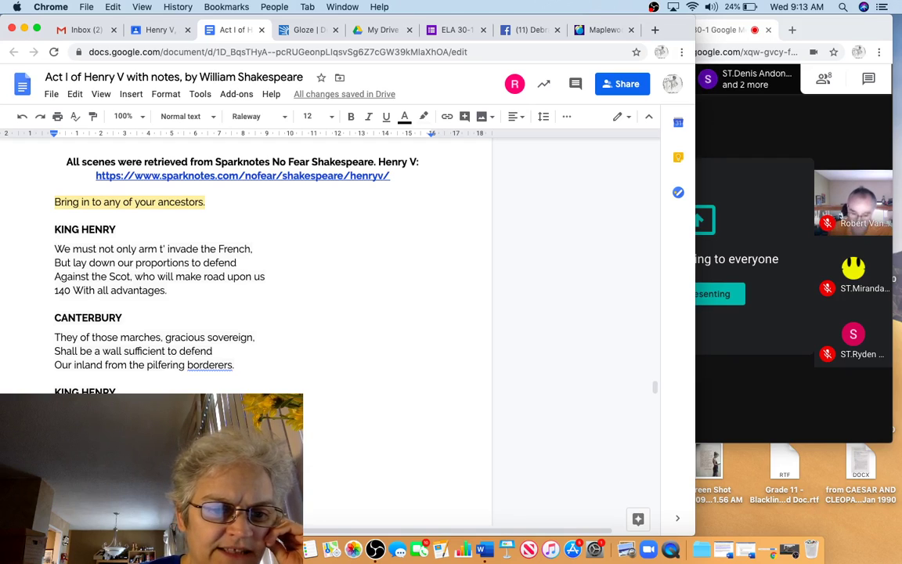
scroll(259, 266, "down", 1)
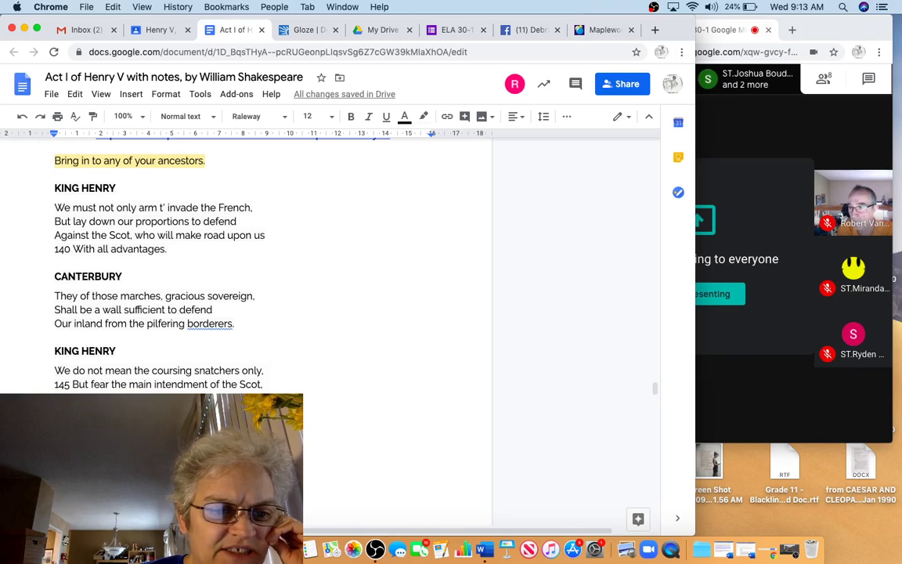
scroll(235, 259, "down", 1)
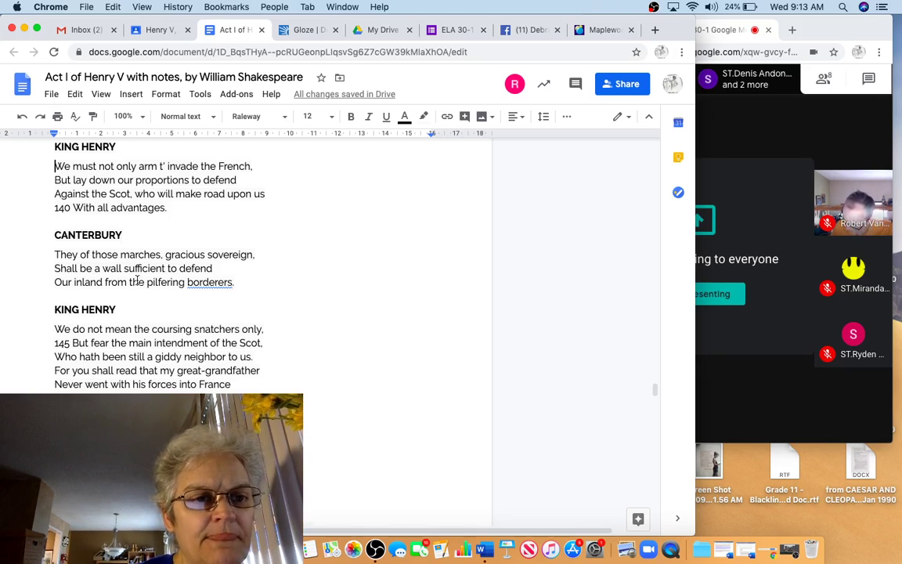
left_click_drag(54, 166, 157, 400)
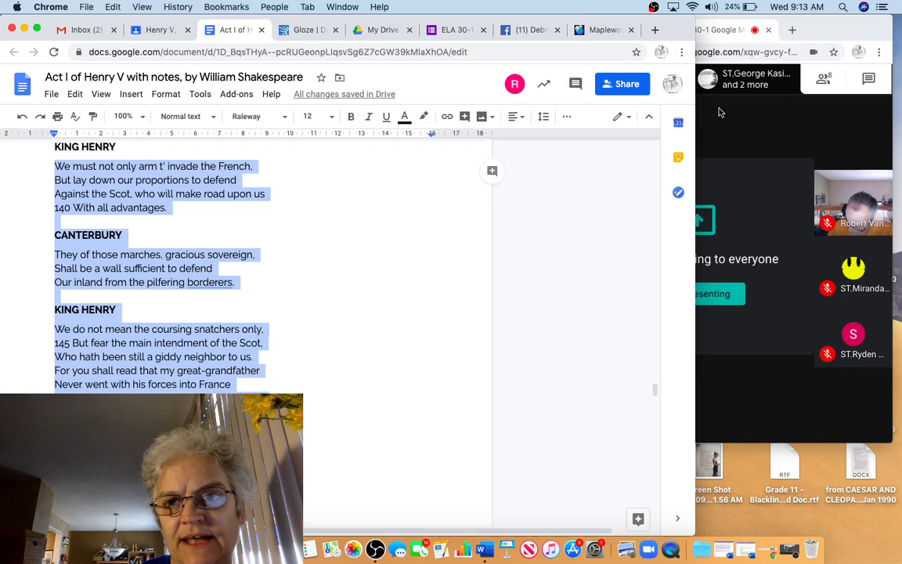
Send a Meet chat question on Henry V's concern about leaving England for France, citing 'Look to lines 137-155'.
left_click(768, 180)
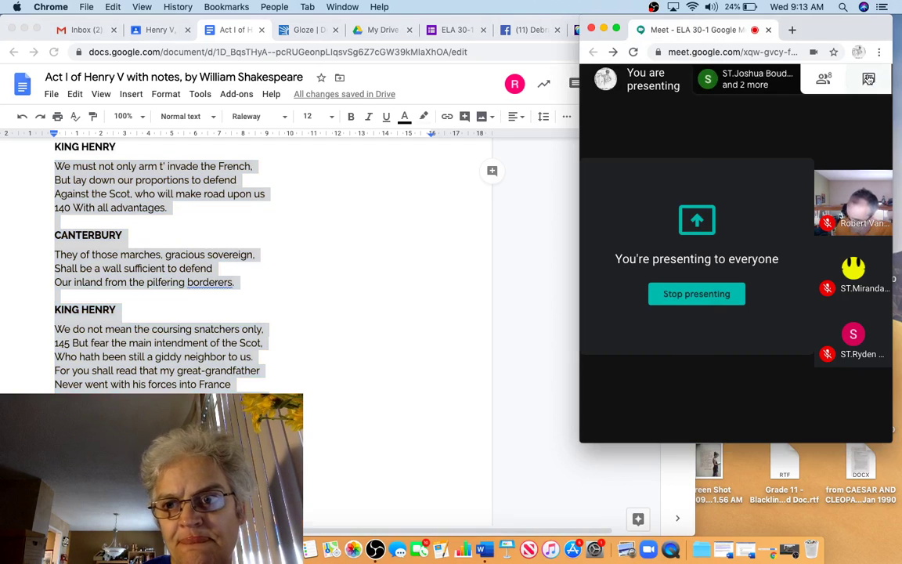
left_click(869, 80)
left_click_drag(854, 33, 791, 34)
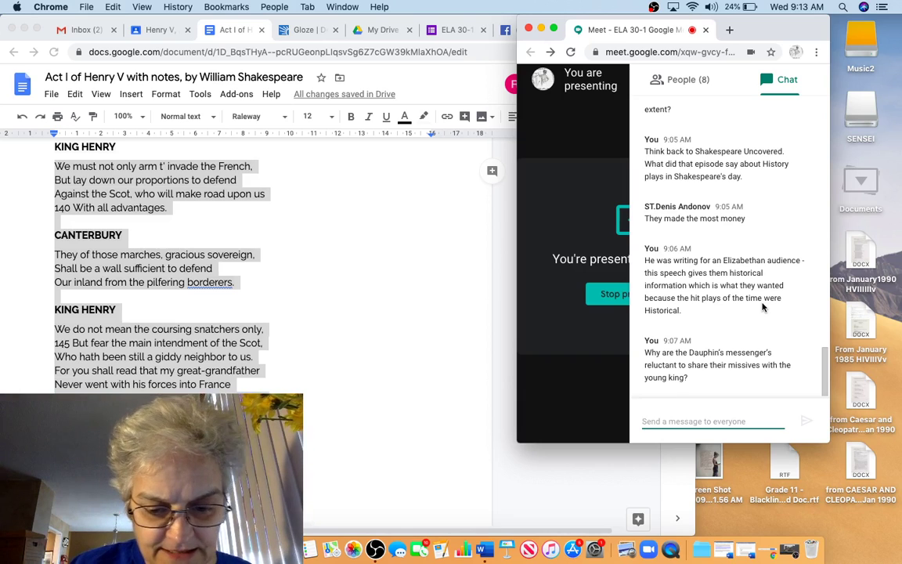
type("Identify")
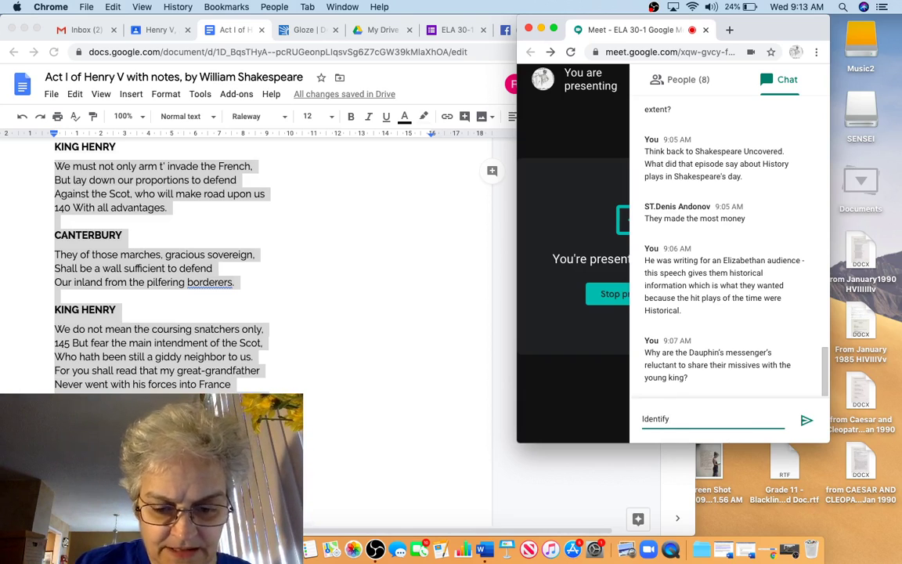
type(" king Henry")
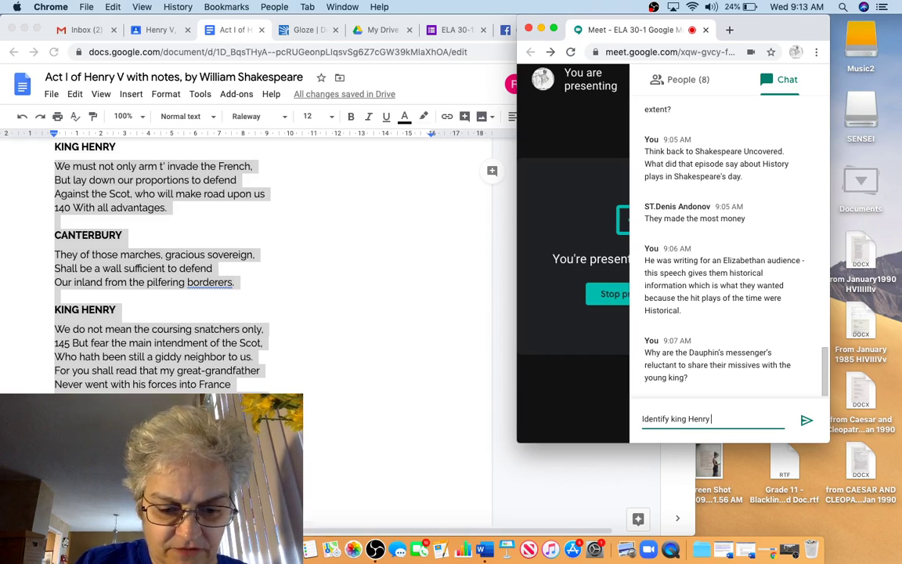
type(" V's")
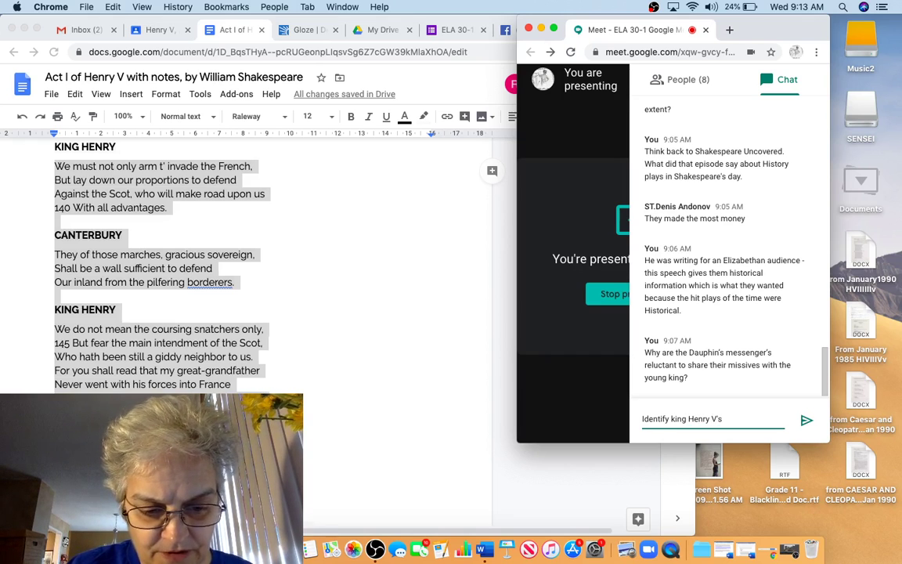
type(" concern about")
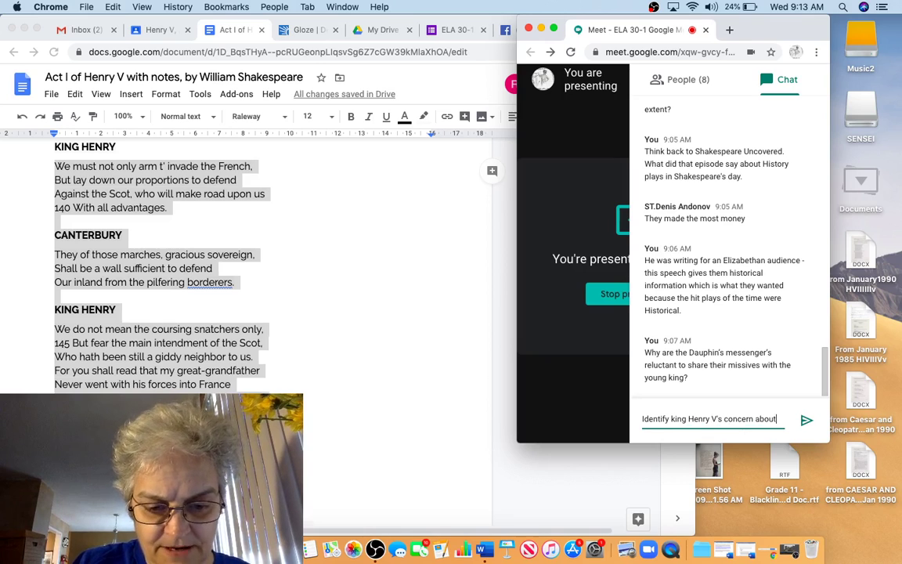
type(" leaving E")
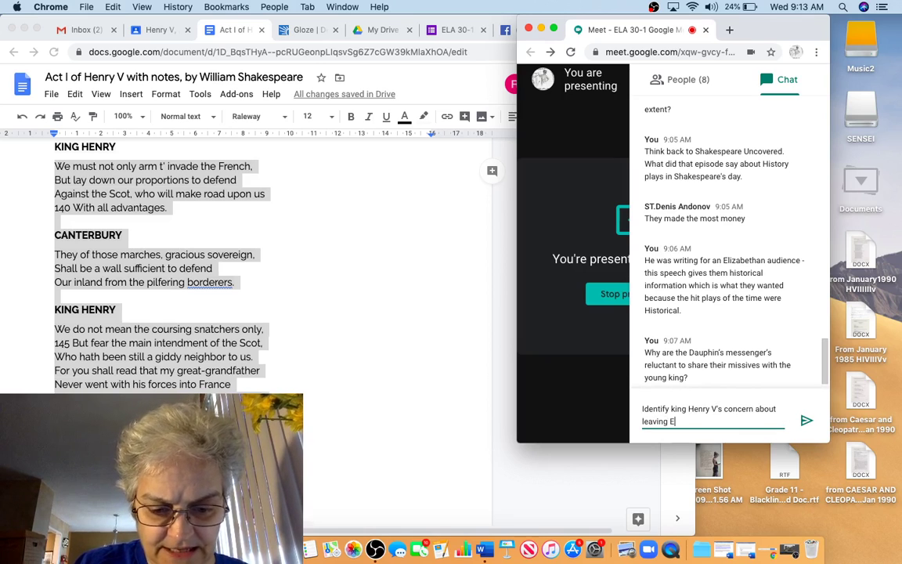
type("ngland to")
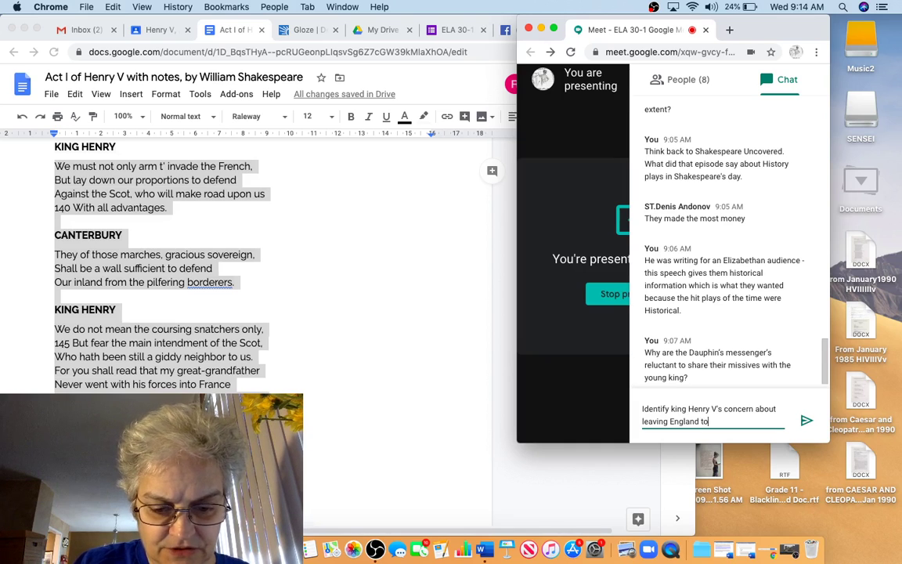
type(" go to war")
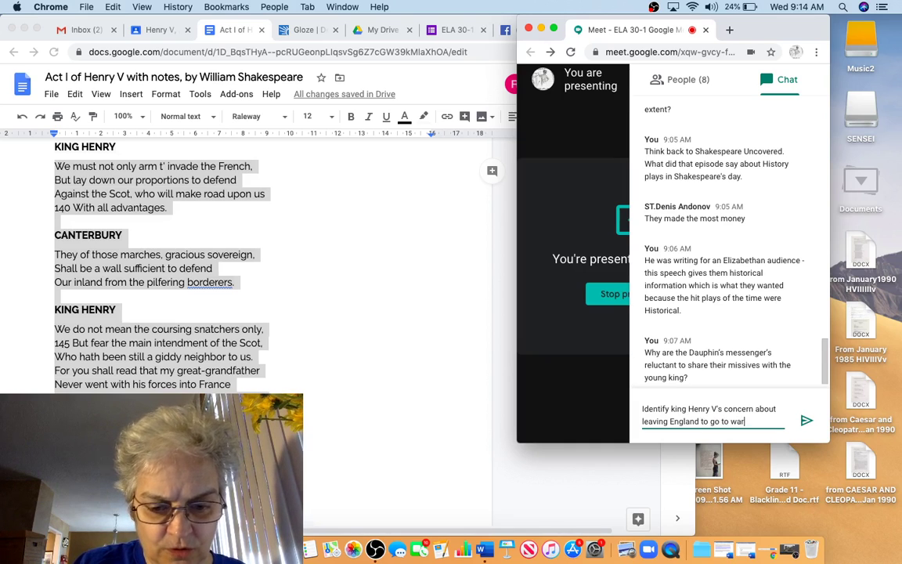
type(" in France?")
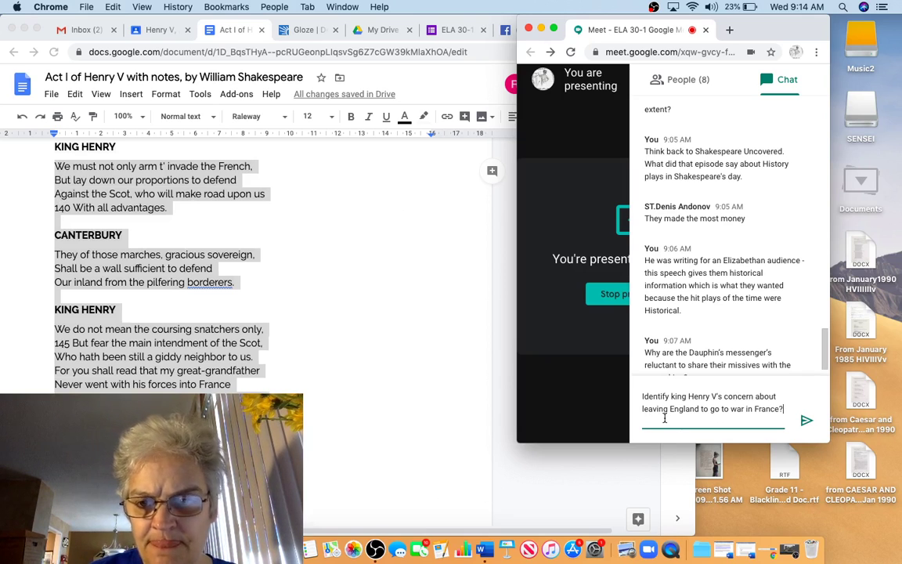
type(" Look")
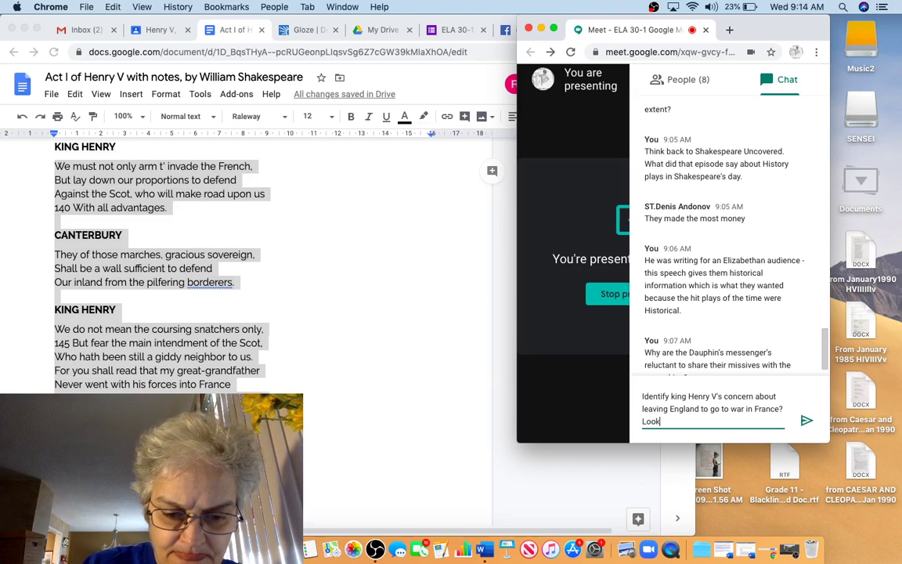
type(" to lines 13")
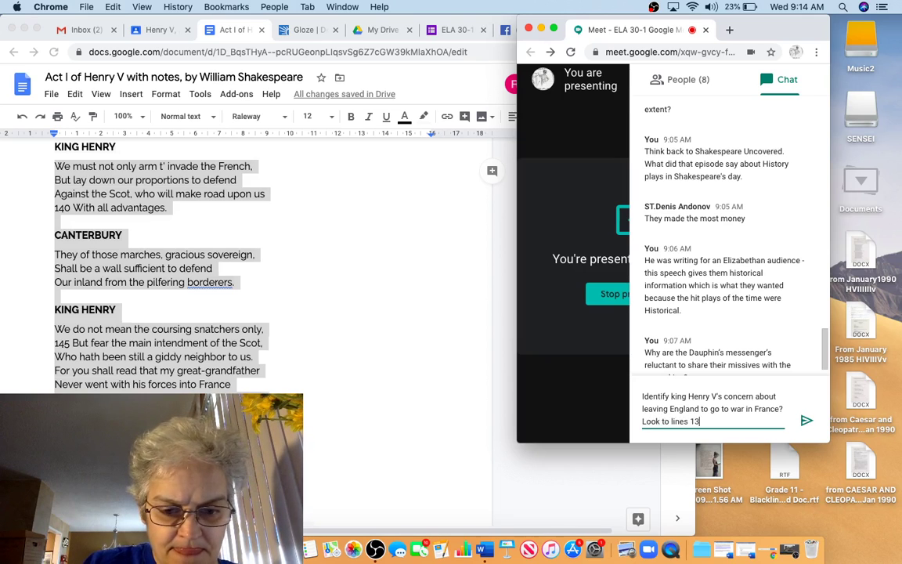
type("7-155.")
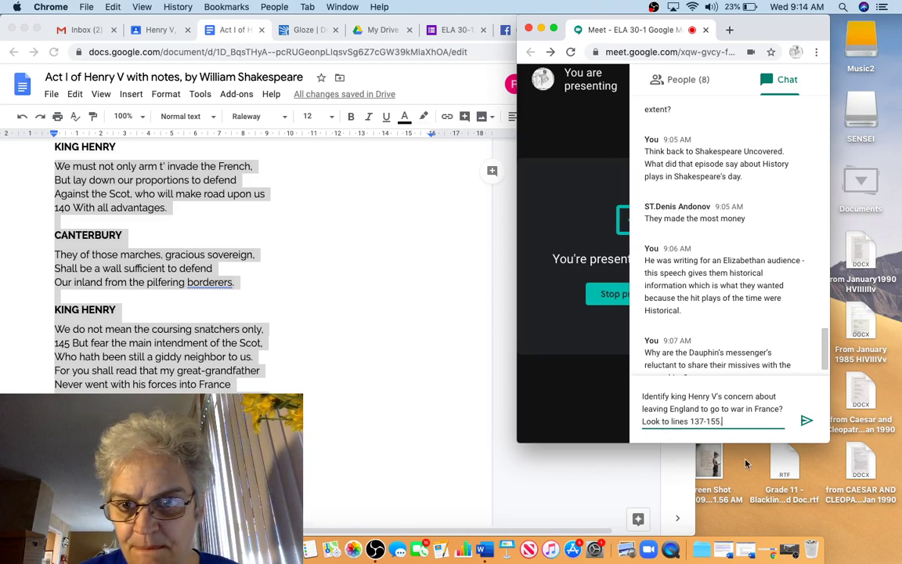
left_click(806, 421)
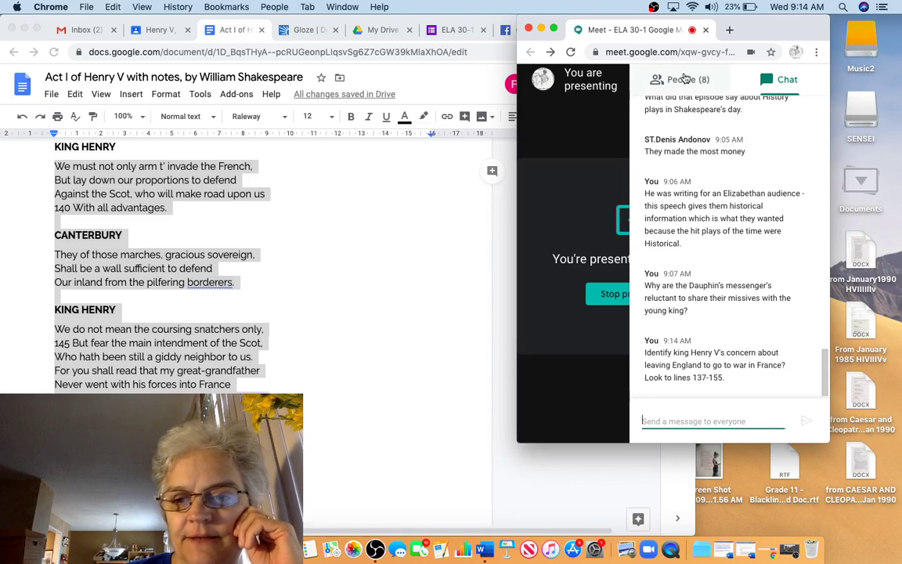
After checking the People list, send 'Everytime the British go to war with France the Scotts attack.' in chat.
left_click(682, 81)
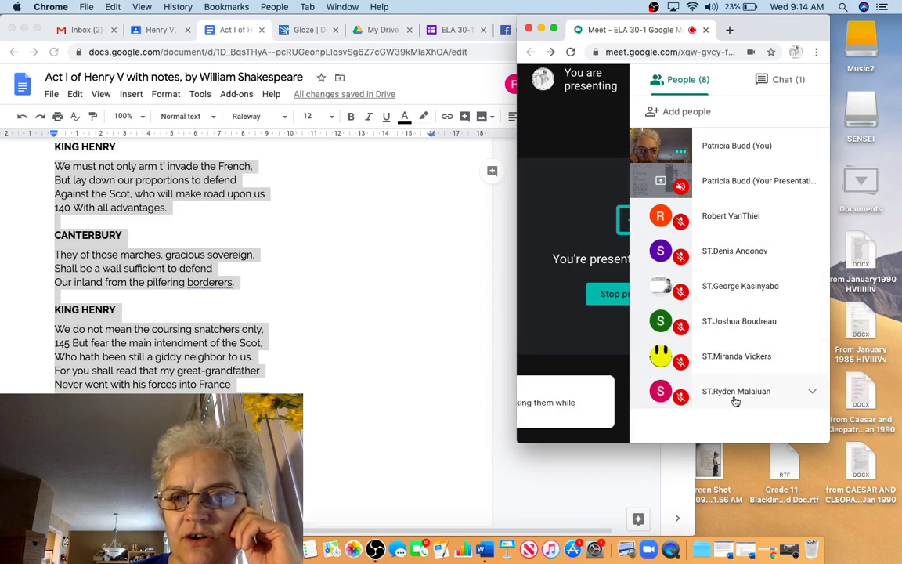
left_click(786, 80)
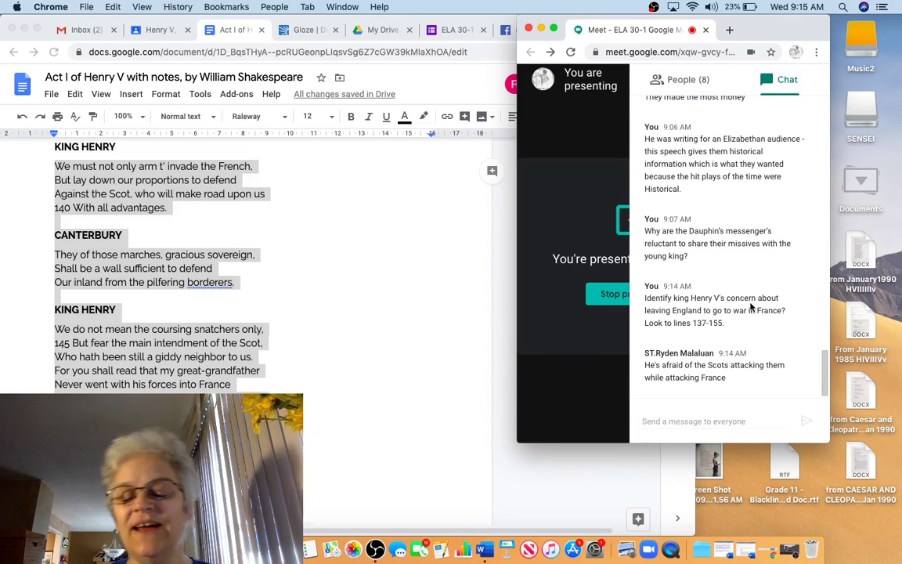
left_click(674, 421)
type("Ev")
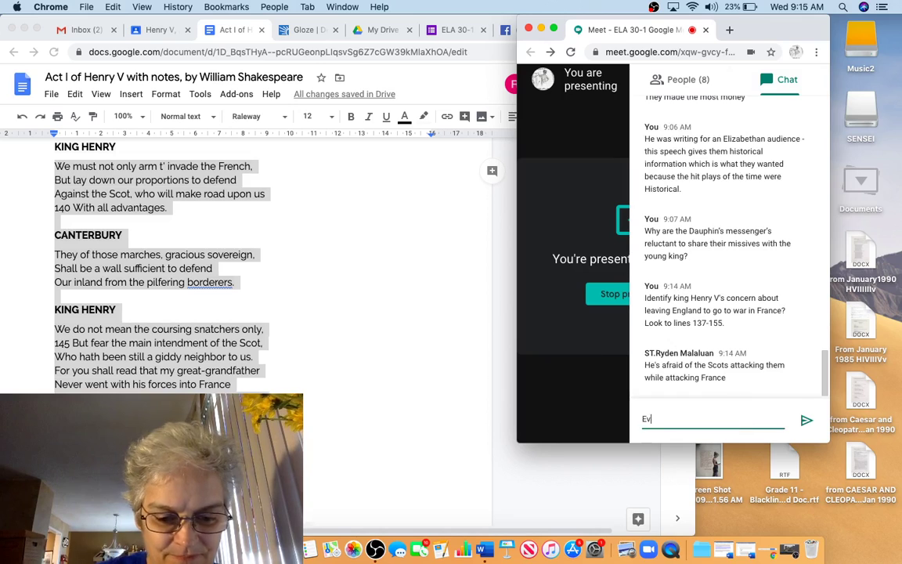
type("erytime the Bri")
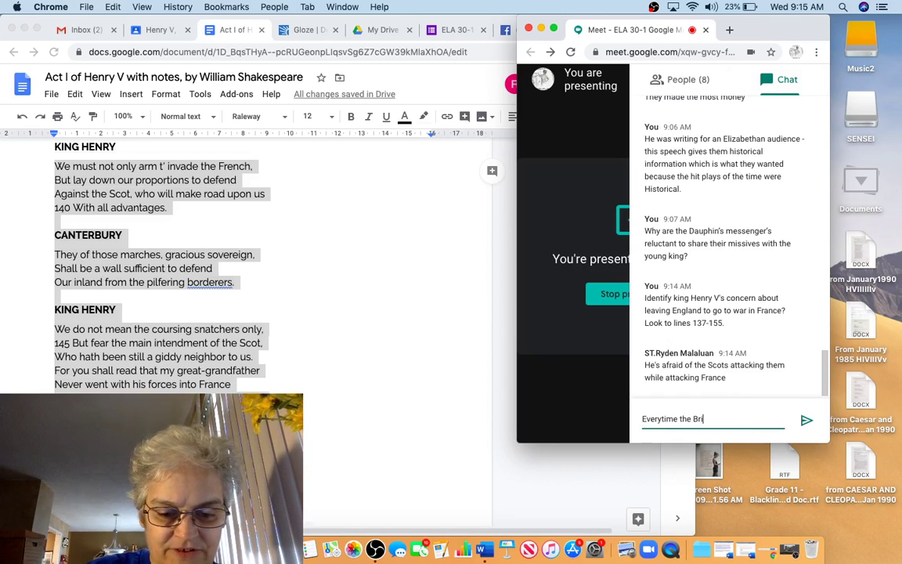
type("tish g")
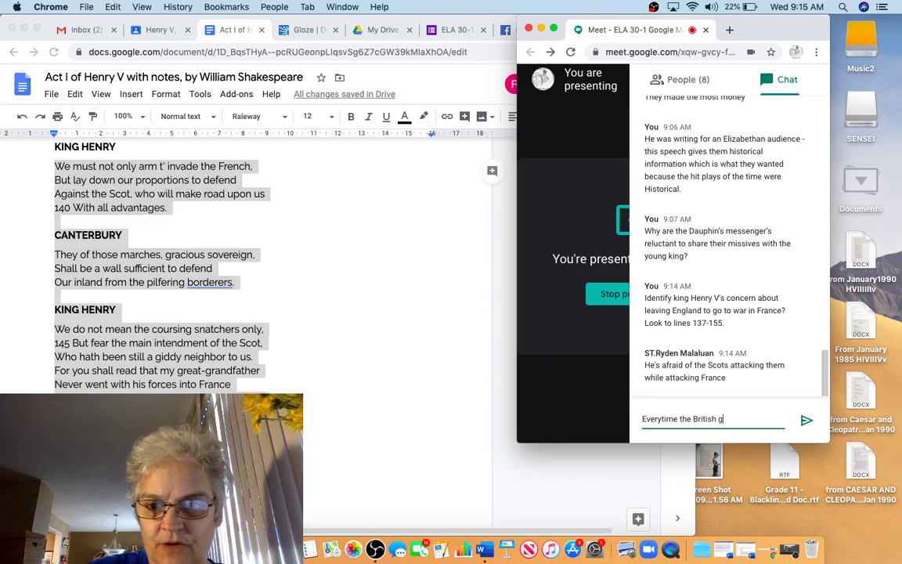
type("o to war with")
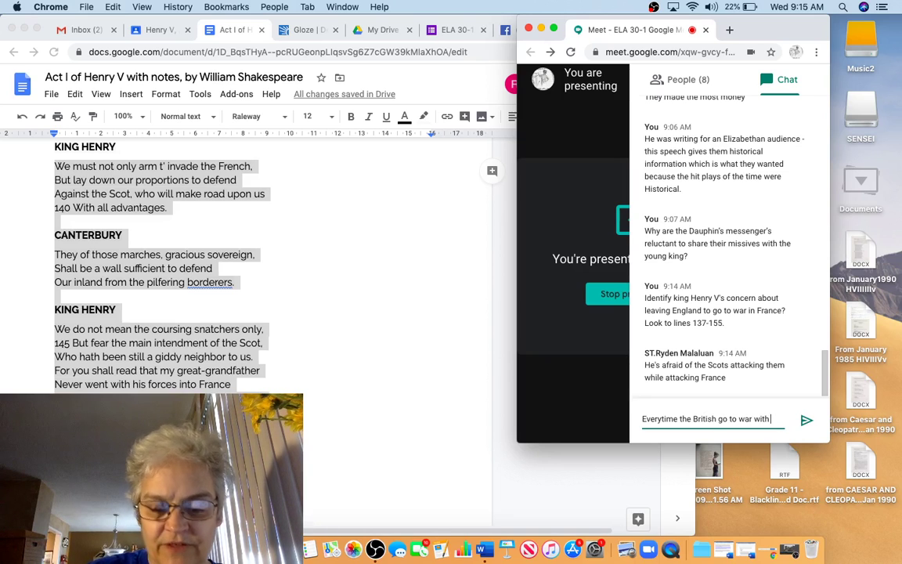
type(" France the S")
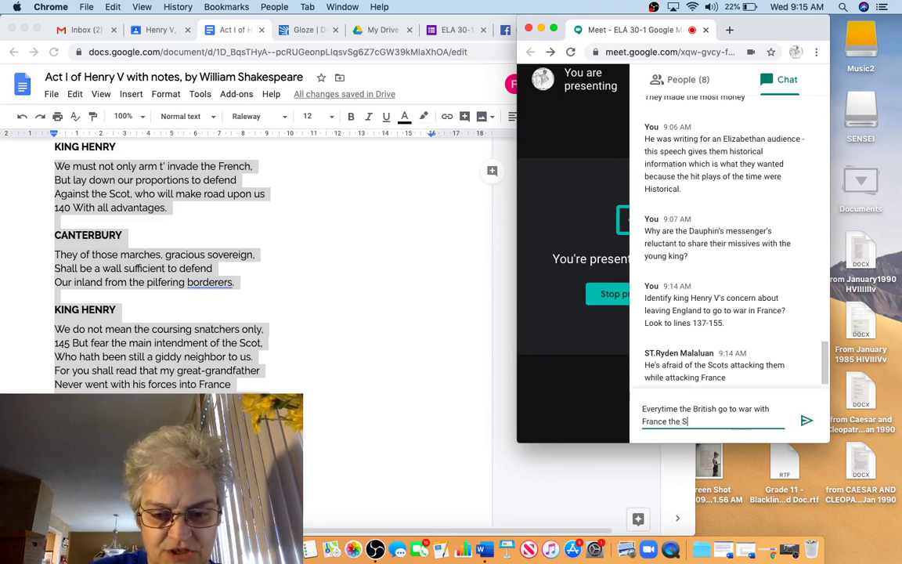
type("cotts attack.")
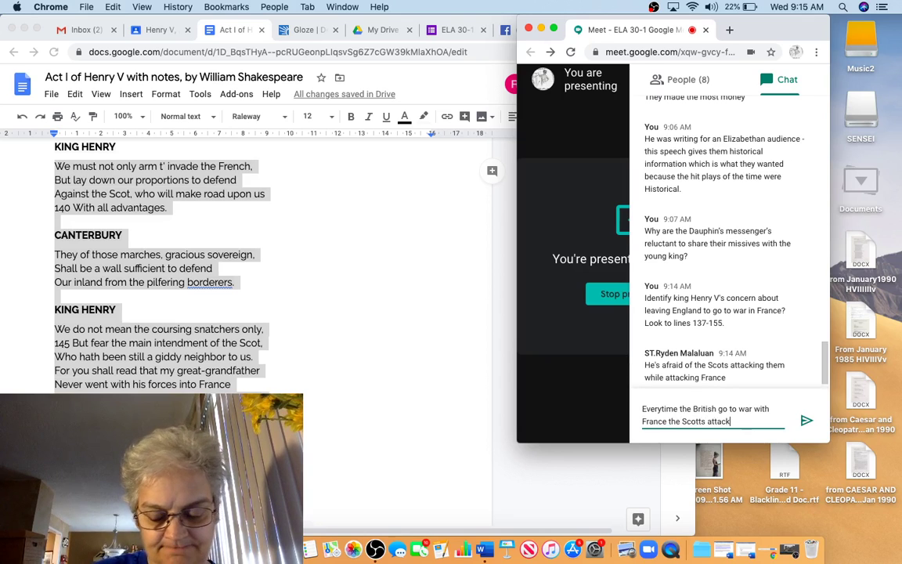
key("Return")
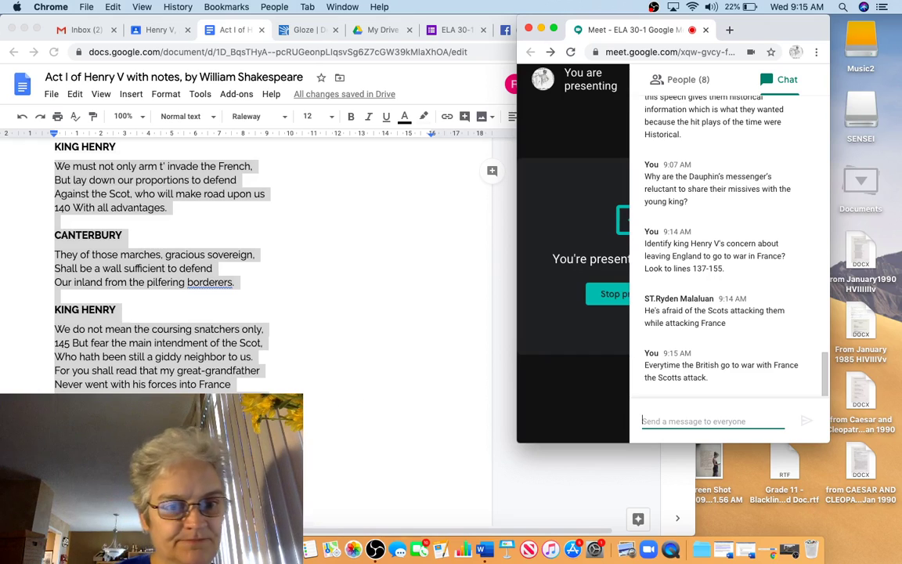
key("super+grave")
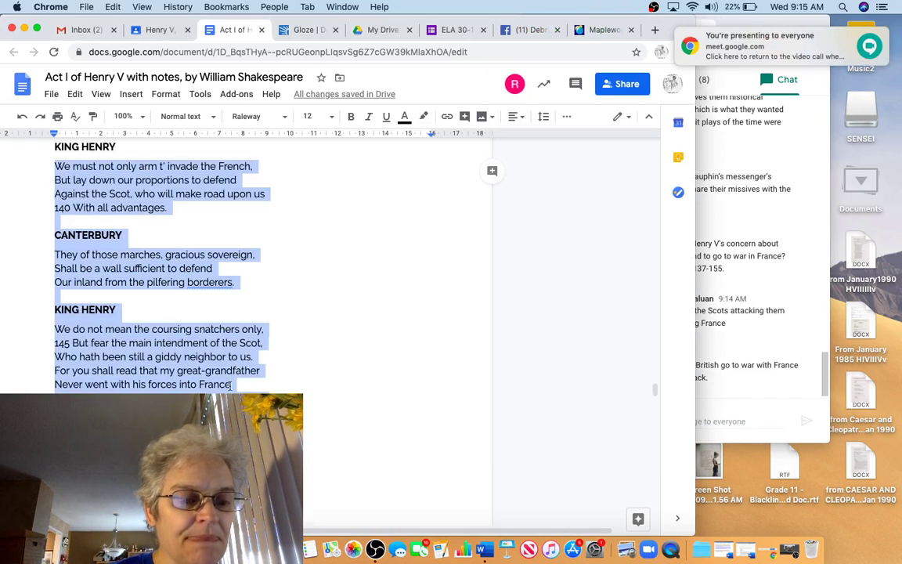
scroll(266, 259, "down", 5)
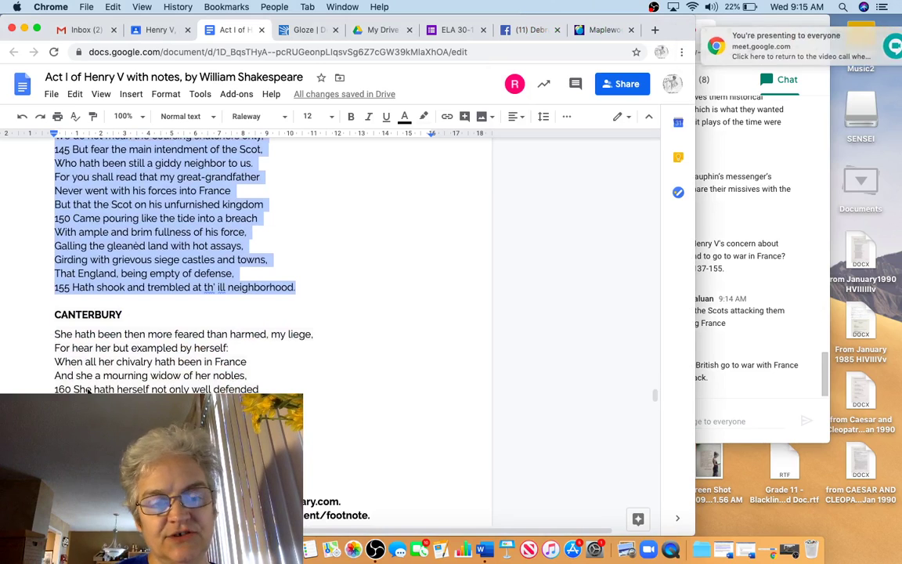
left_click(54, 338)
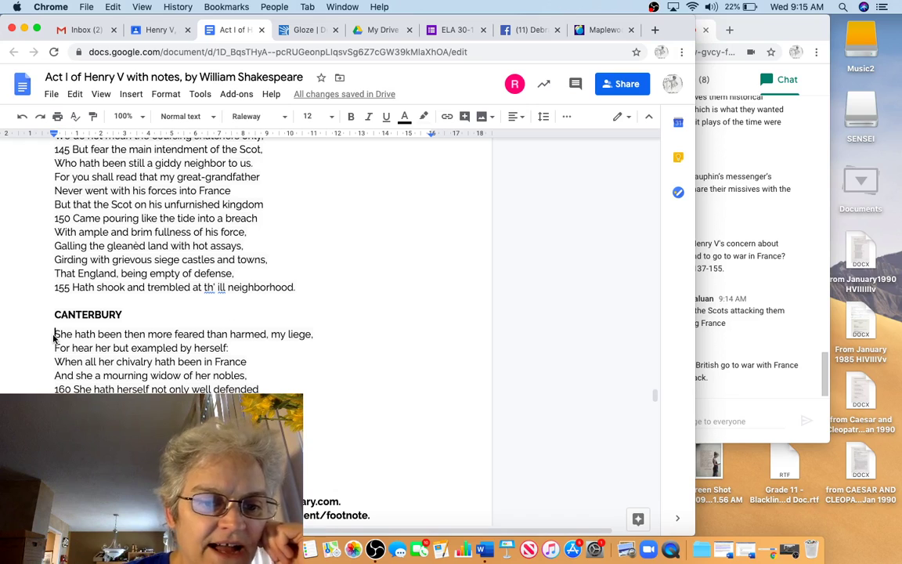
key("Down")
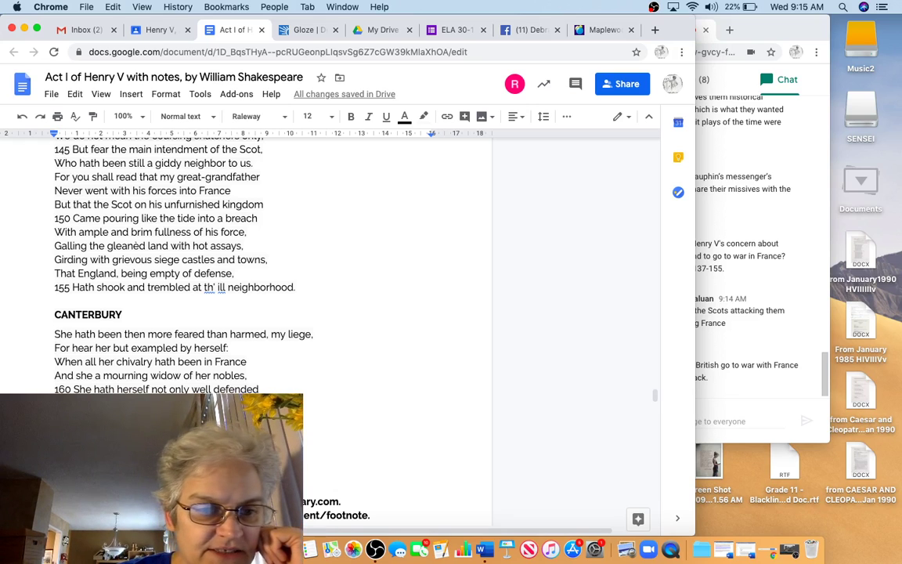
scroll(246, 266, "down", 5)
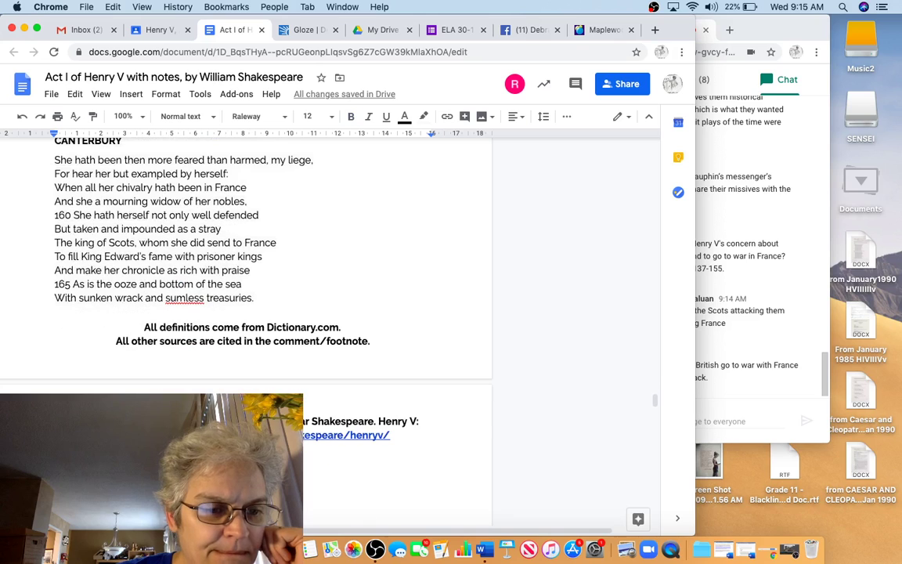
scroll(246, 266, "down", 1)
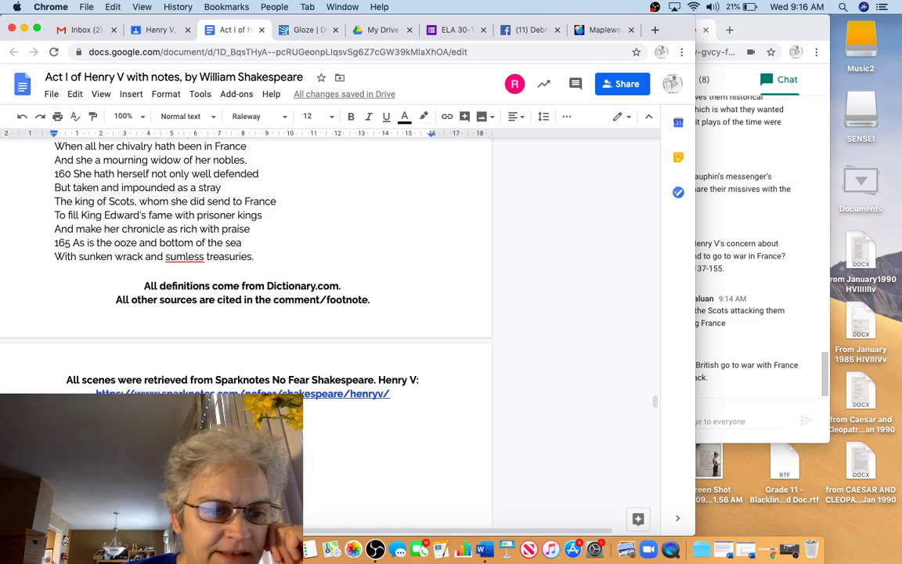
scroll(246, 235, "down", 2)
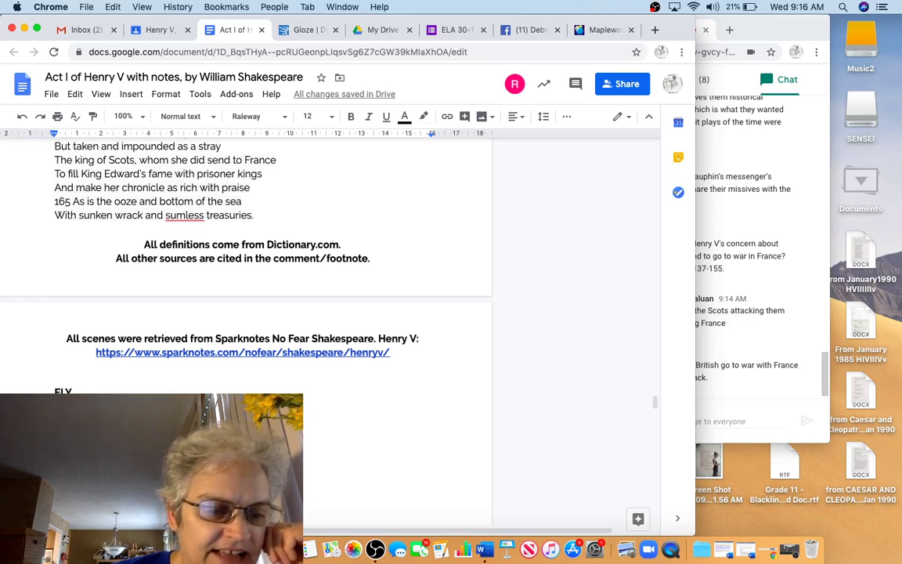
scroll(246, 251, "down", 2)
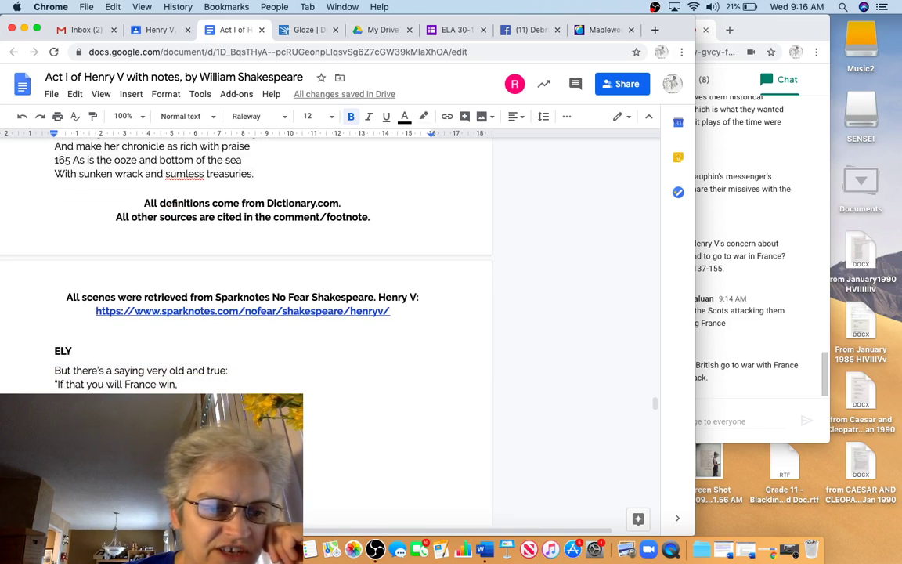
scroll(246, 259, "down", 2)
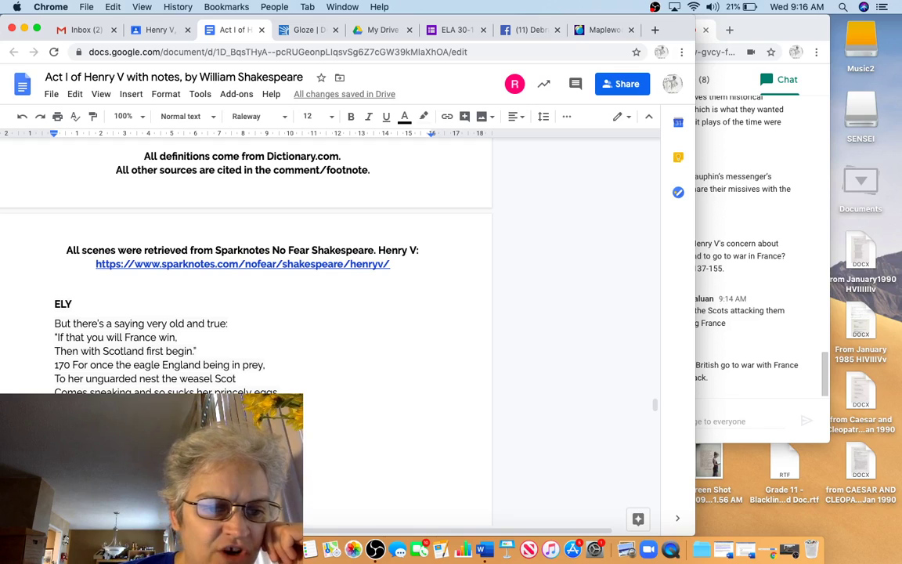
scroll(245, 258, "down", 2)
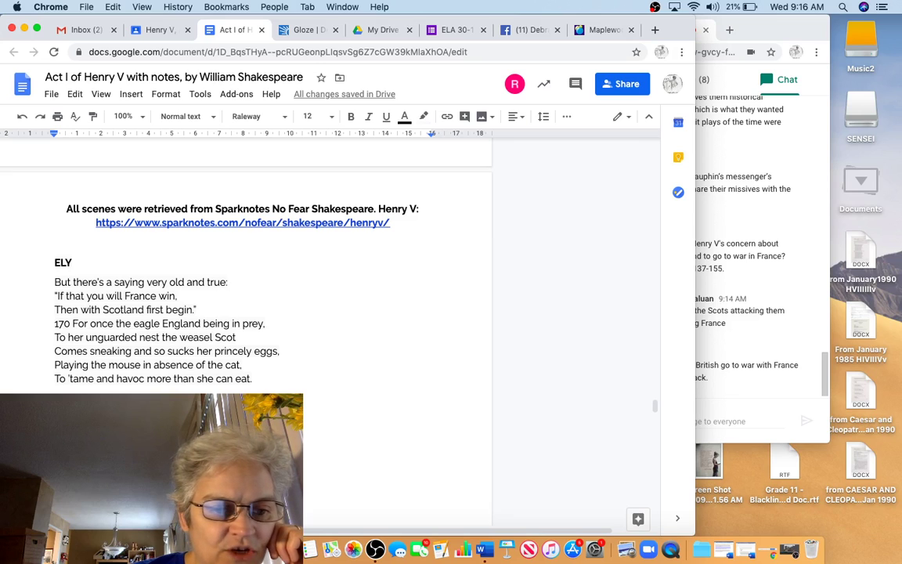
scroll(245, 313, "down", 2)
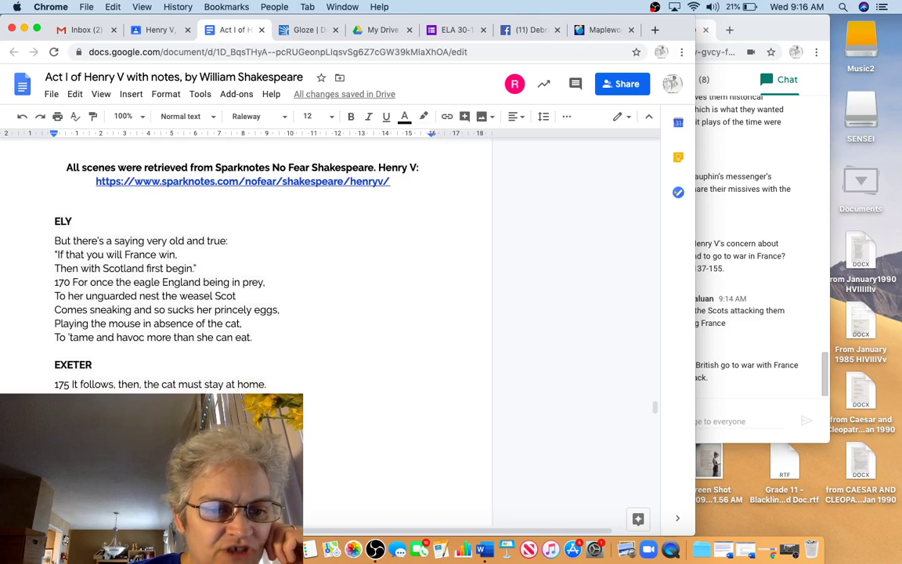
scroll(246, 259, "down", 2)
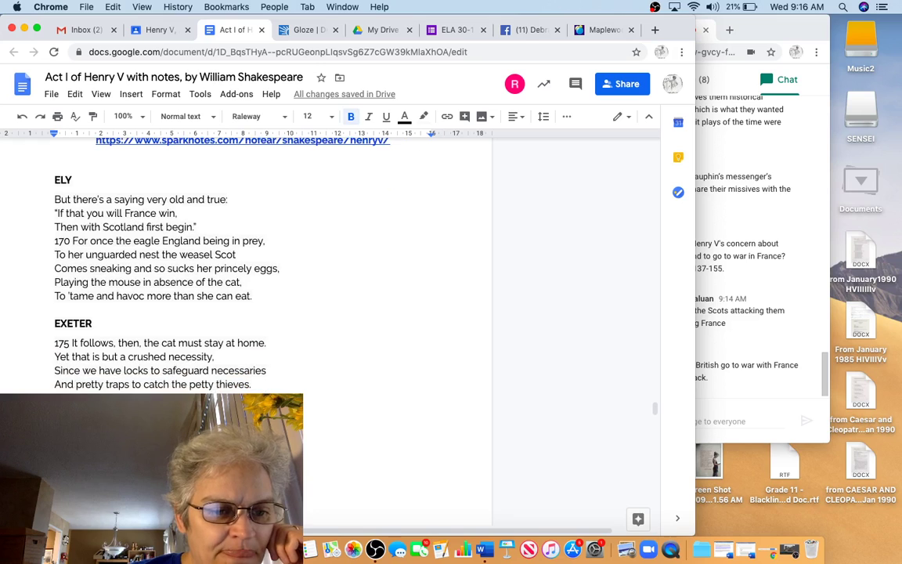
scroll(246, 259, "down", 2)
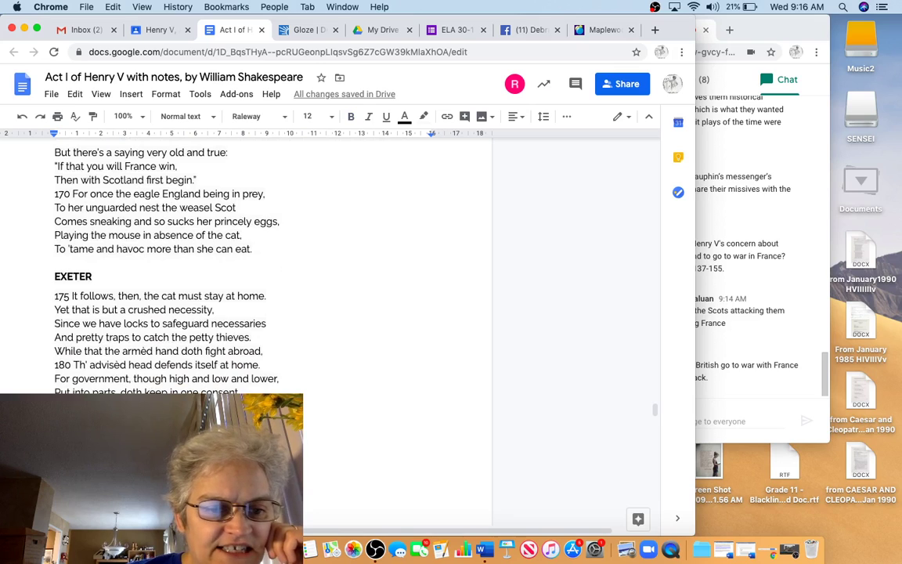
scroll(246, 259, "down", 2)
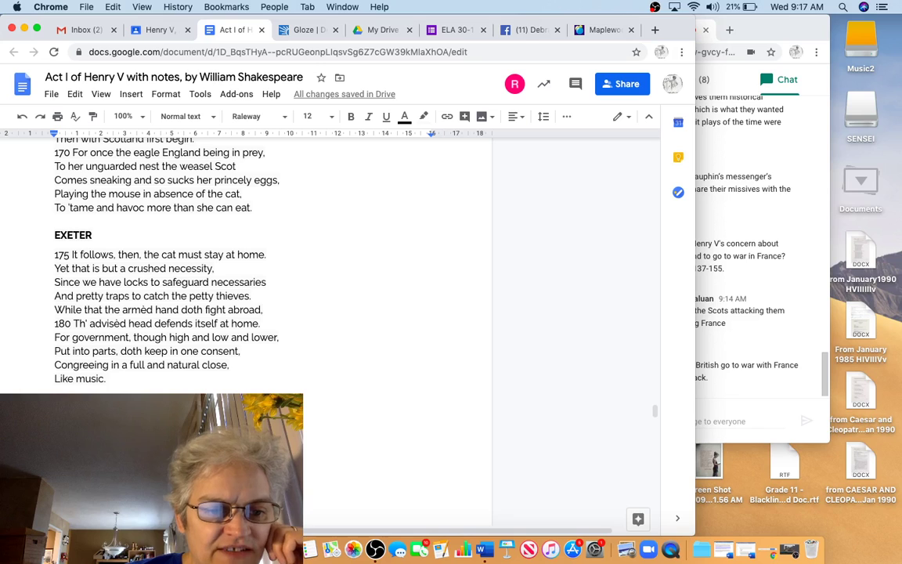
scroll(243, 258, "down", 1)
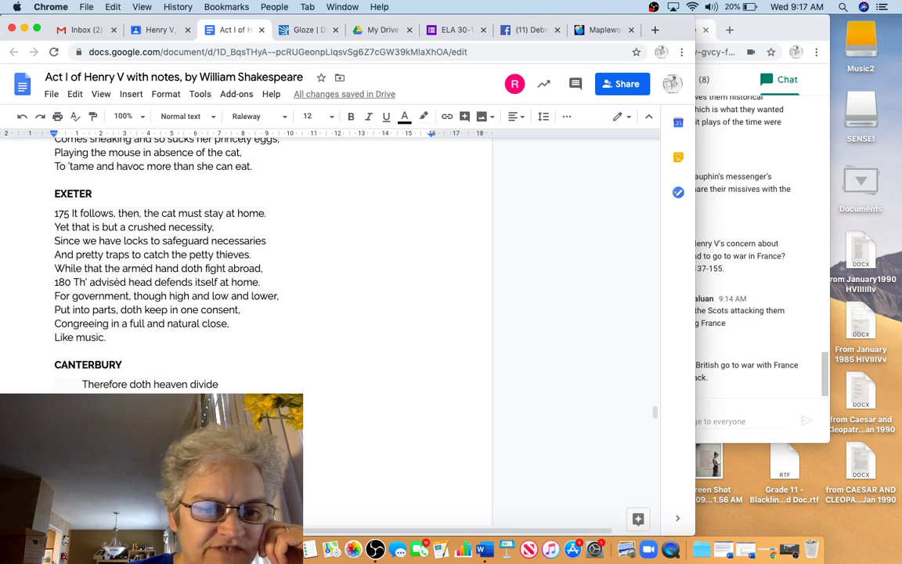
scroll(235, 258, "down", 1)
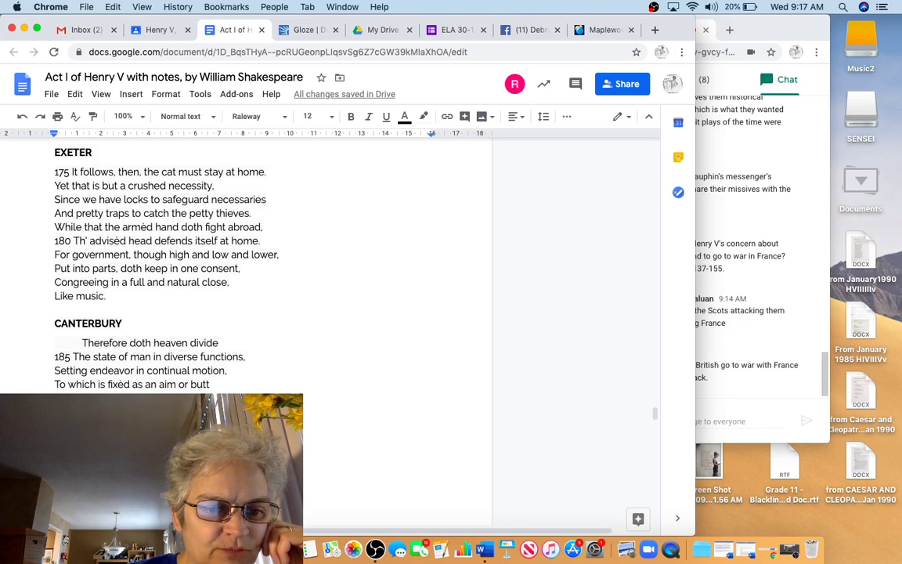
scroll(235, 267, "down", 2)
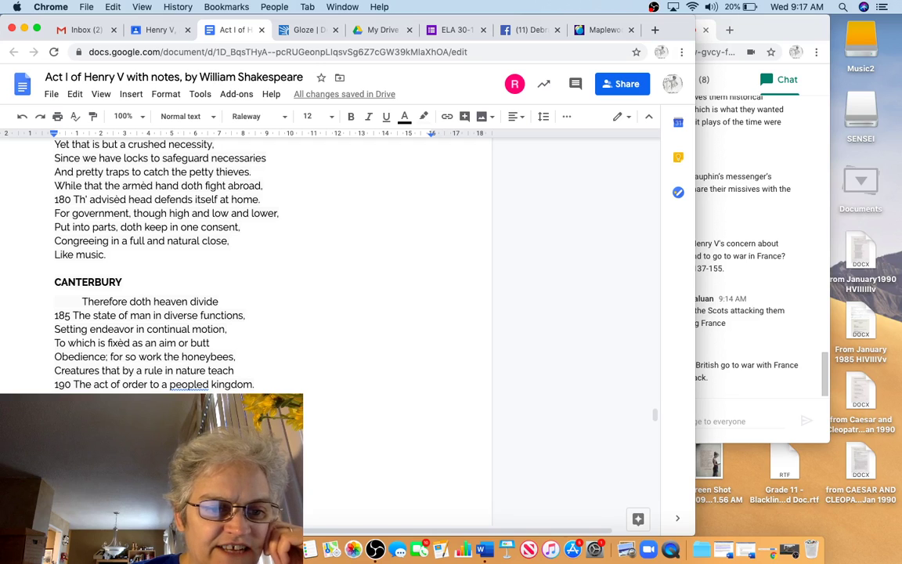
Scroll the notes down through lines 190–215 and back up toward Canterbury's speech.
scroll(235, 266, "down", 5)
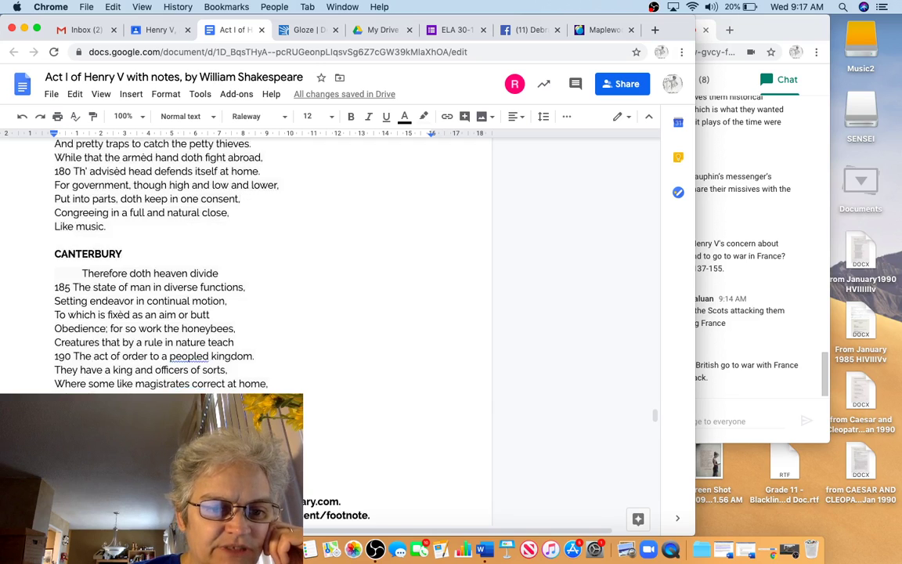
scroll(235, 266, "down", 1)
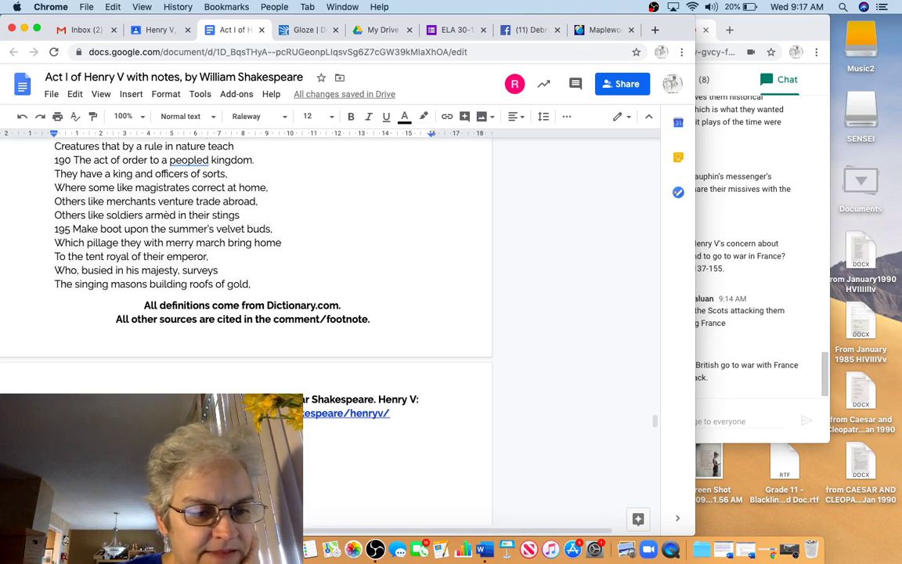
scroll(246, 250, "down", 2)
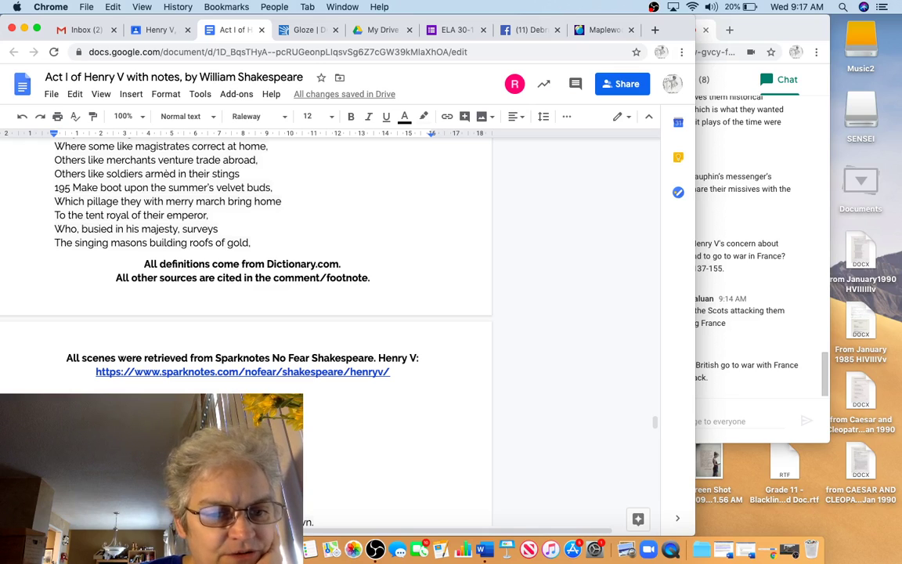
scroll(246, 266, "down", 2)
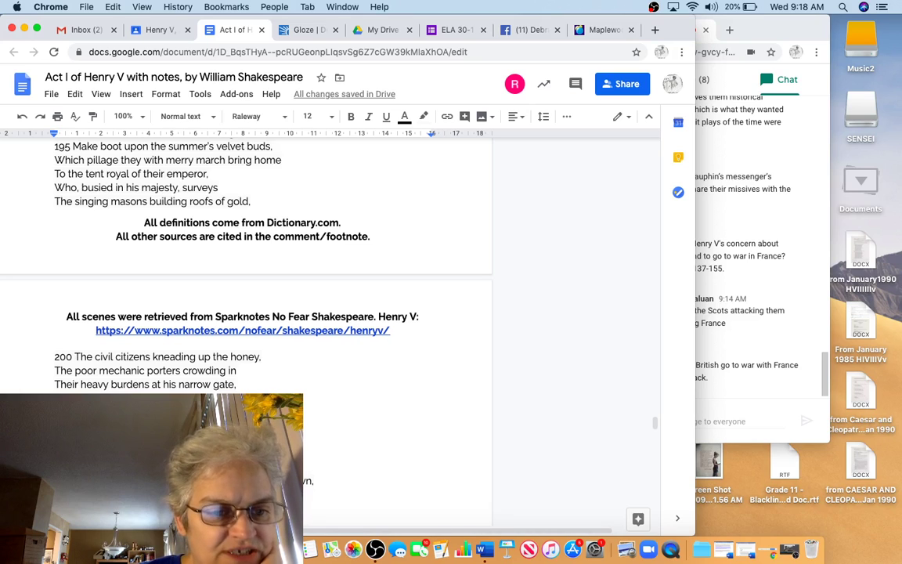
scroll(246, 266, "down", 2)
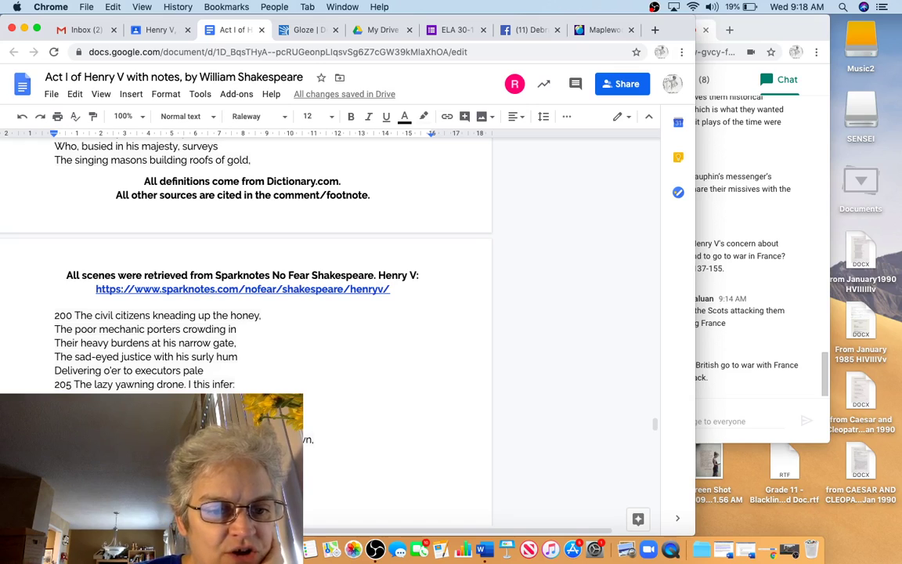
scroll(246, 314, "down", 2)
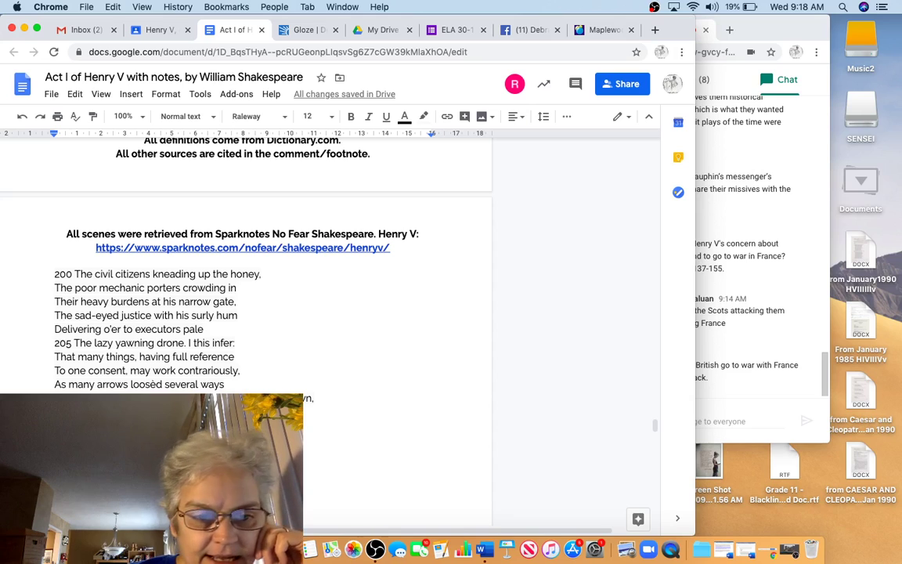
scroll(243, 275, "down", 2)
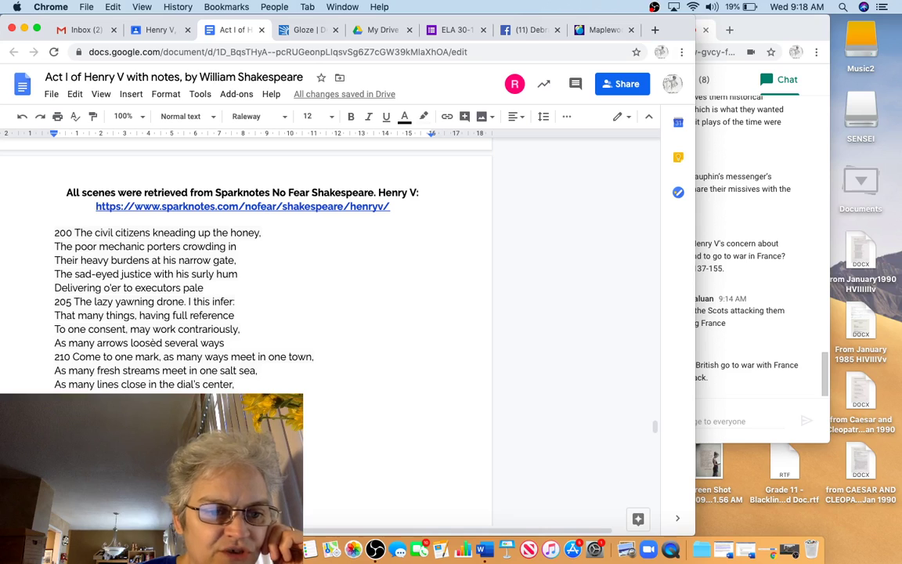
scroll(243, 274, "down", 2)
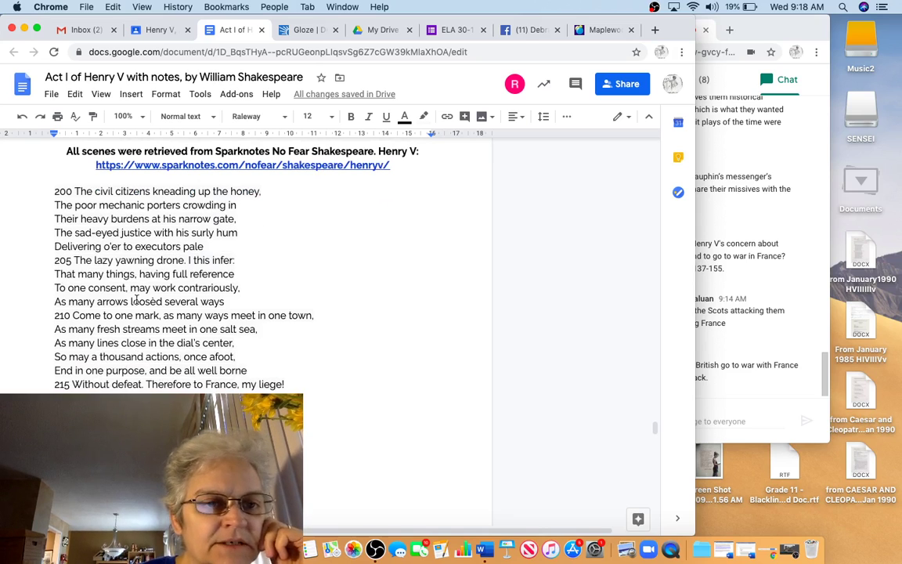
scroll(129, 286, "up", 5)
scroll(136, 300, "up", 10)
scroll(136, 299, "up", 5)
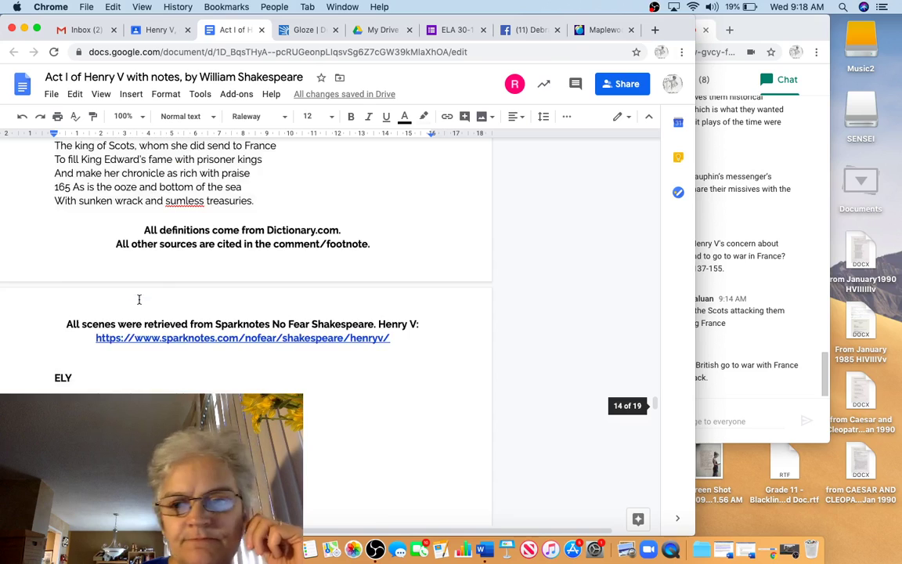
Bring the Meet class chat forward while the notes show Canterbury's lines 155–166.
left_click(754, 375)
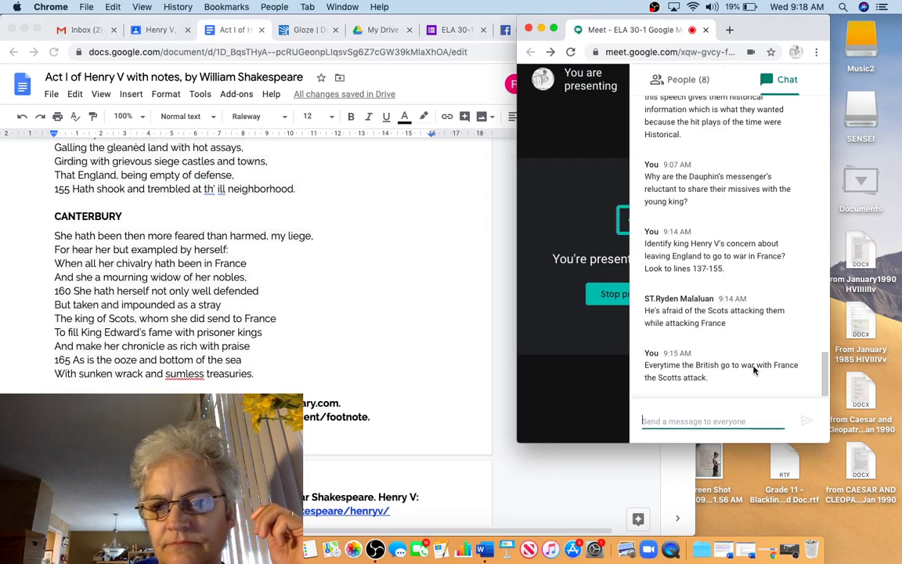
scroll(274, 310, "up", 2)
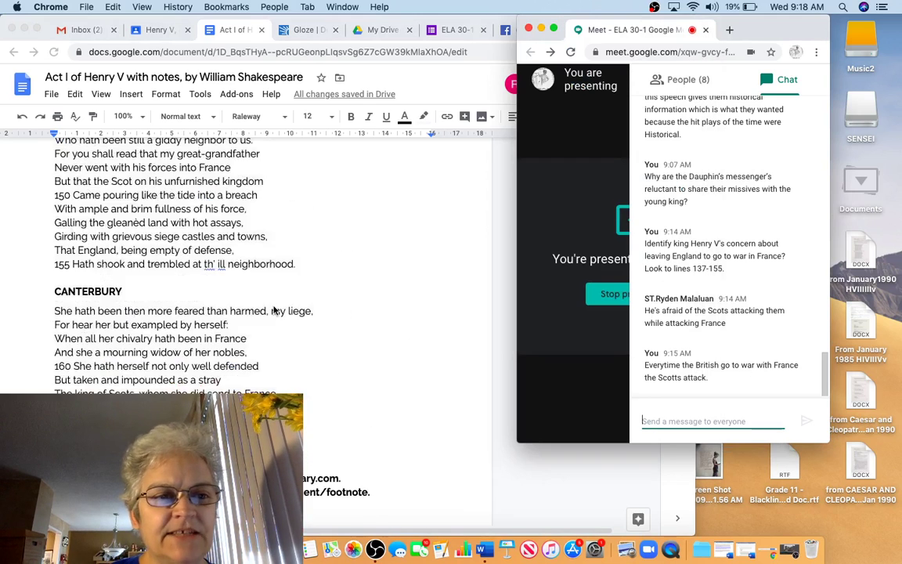
scroll(275, 310, "up", 6)
scroll(274, 311, "down", 4)
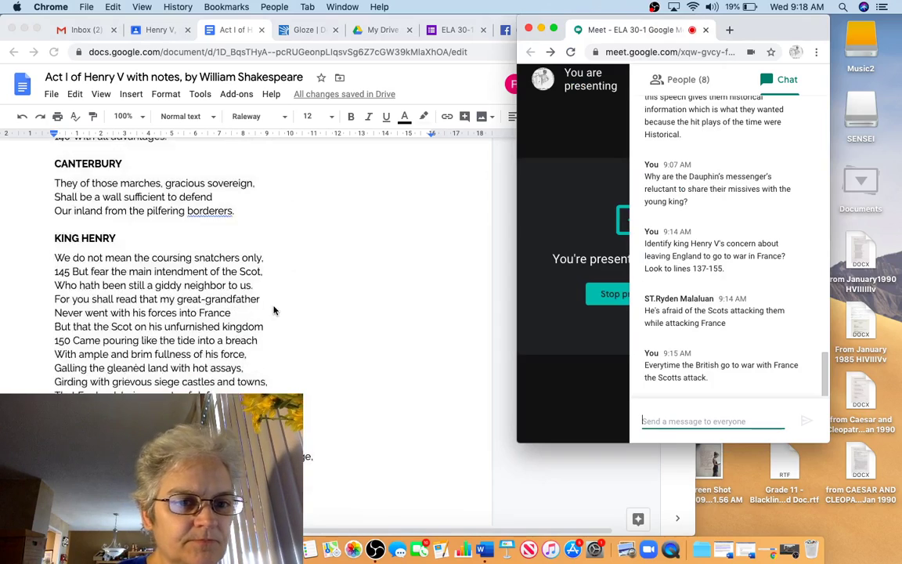
scroll(275, 311, "down", 4)
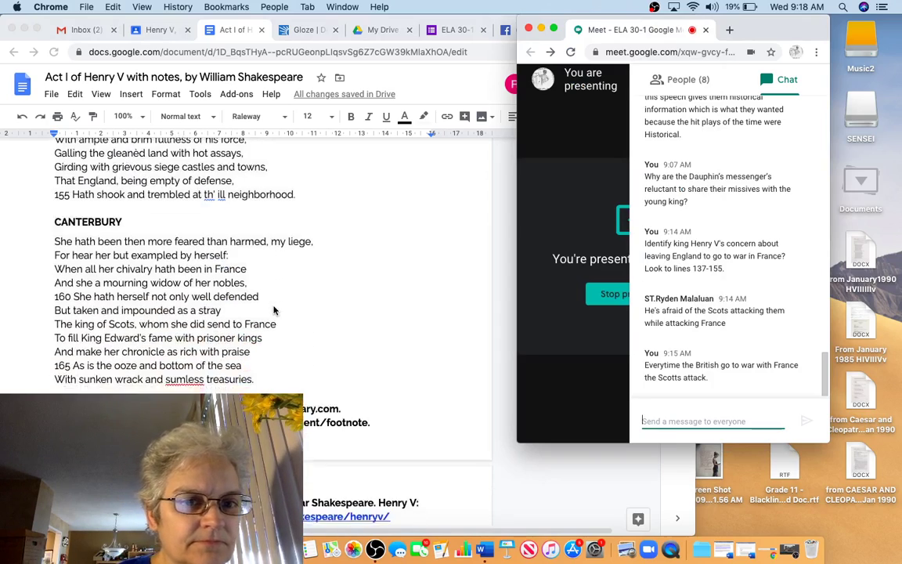
scroll(274, 310, "down", 1)
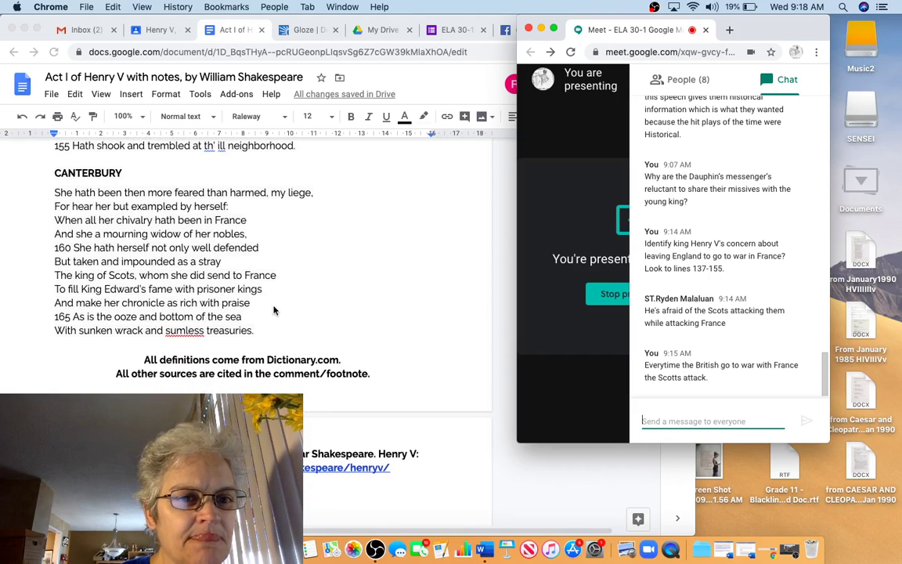
scroll(199, 287, "down", 1)
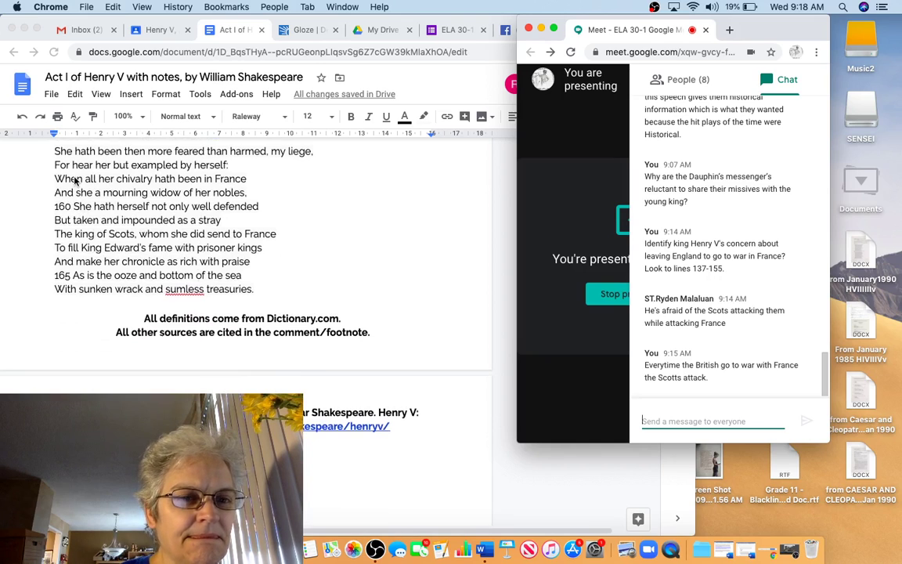
scroll(74, 181, "up", 10)
scroll(74, 181, "down", 1)
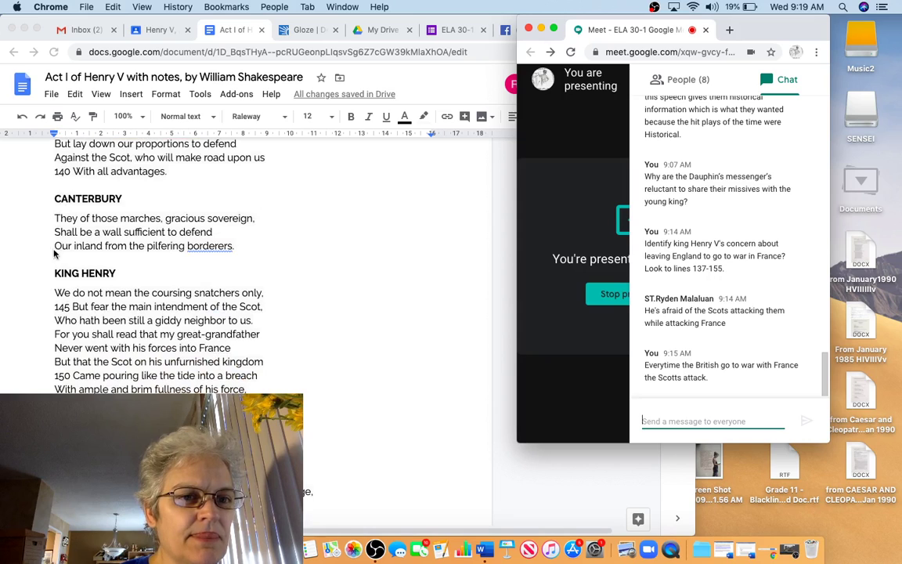
scroll(79, 321, "up", 3)
scroll(79, 322, "down", 1)
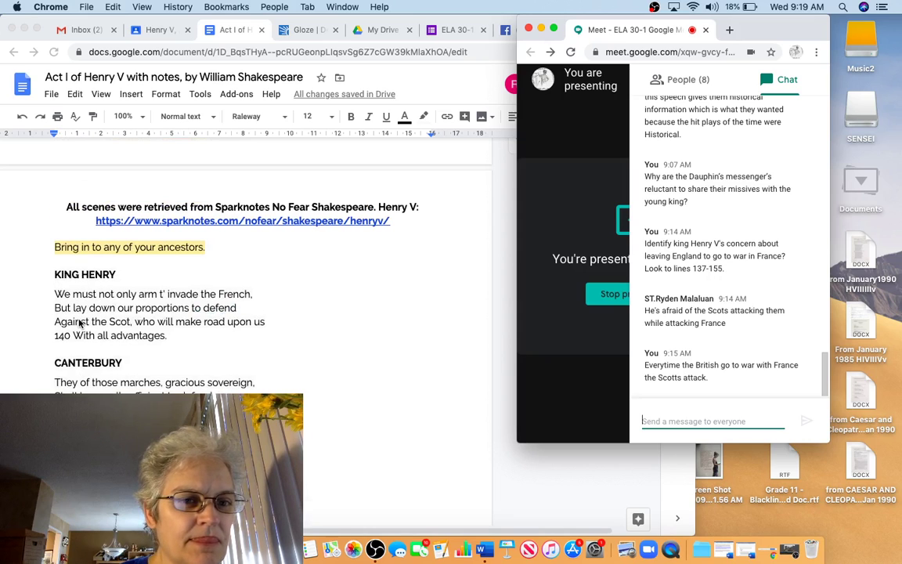
scroll(79, 322, "down", 7)
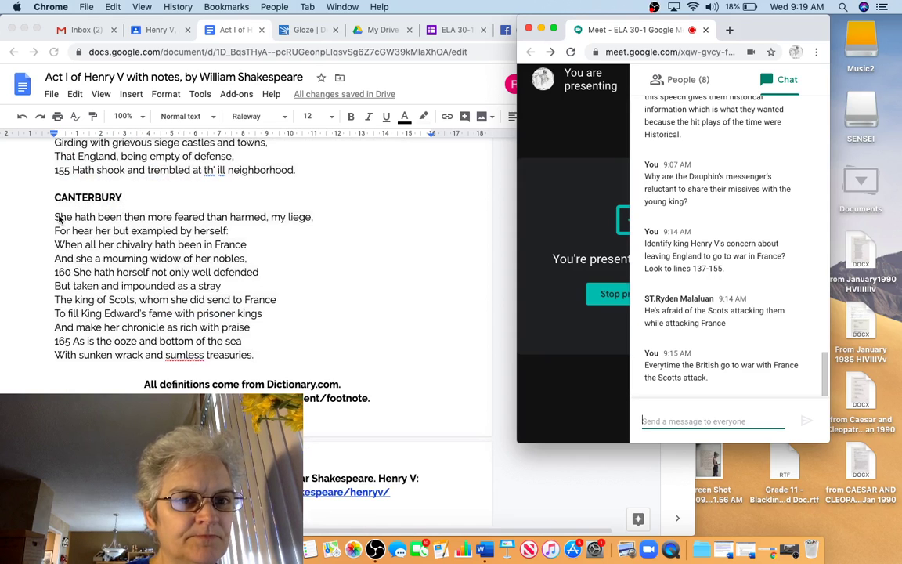
Bold Canterbury's six lines 156–161 in the notes document.
left_click(48, 213)
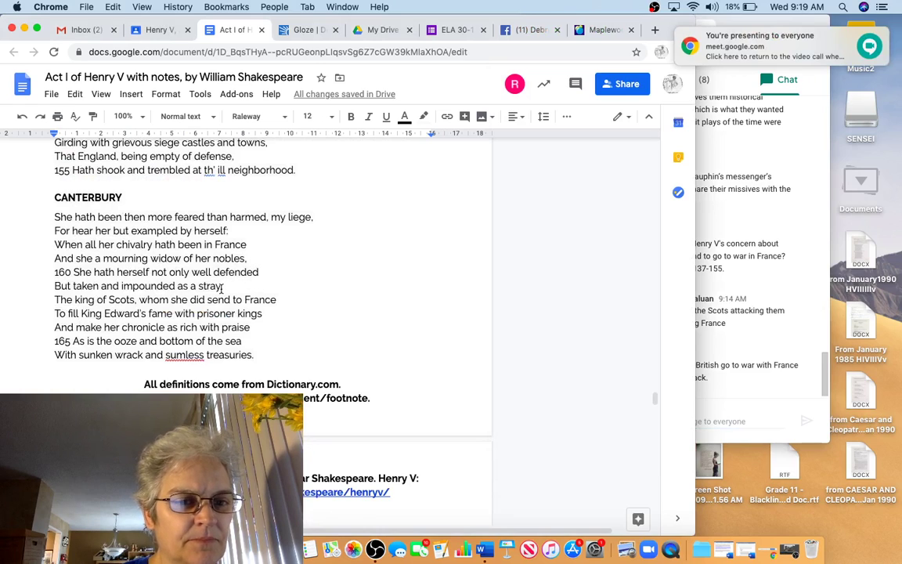
mouse_move(222, 286)
left_mouse_down()
mouse_move(147, 274)
mouse_move(119, 245)
left_mouse_up()
mouse_move(54, 225)
left_mouse_down()
mouse_move(53, 201)
mouse_move(55, 227)
mouse_move(47, 222)
left_mouse_up()
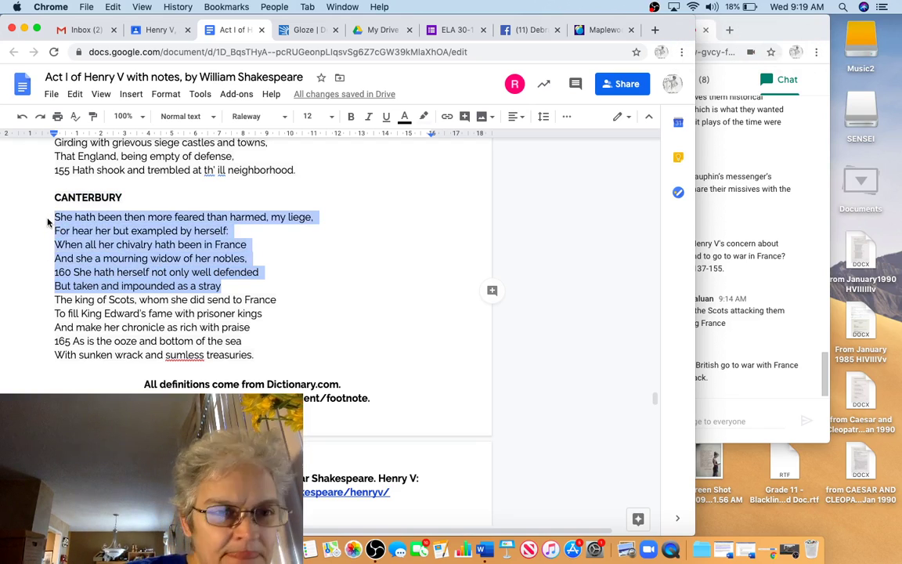
key("super+b")
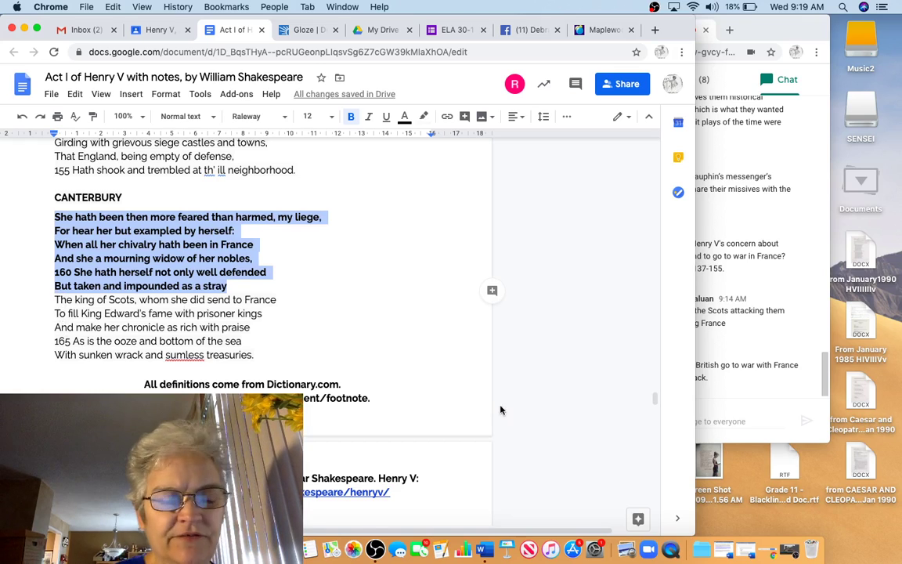
Draft 'Look to lines 156-161;' in the Meet chat, then return to the notes.
left_click(733, 421)
type("Look")
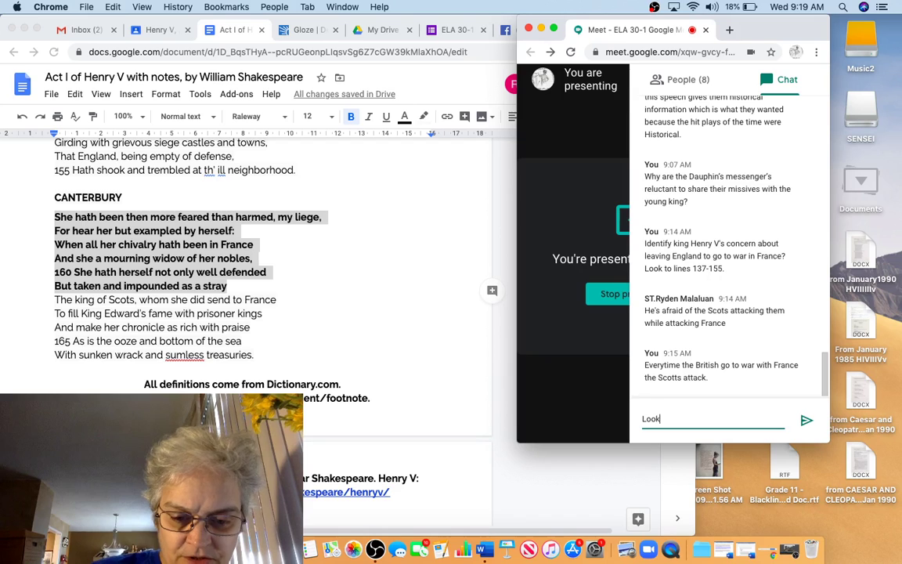
type(" to lines 1")
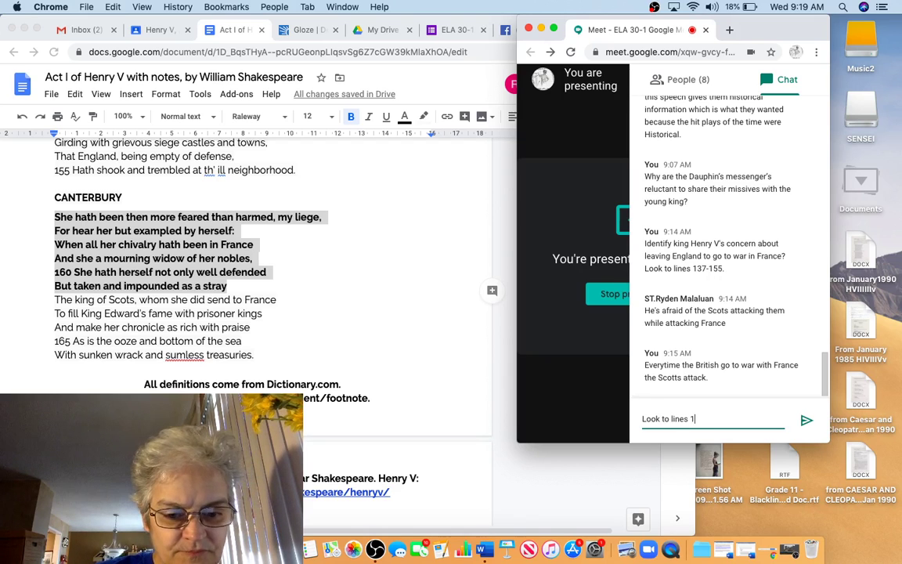
type("56")
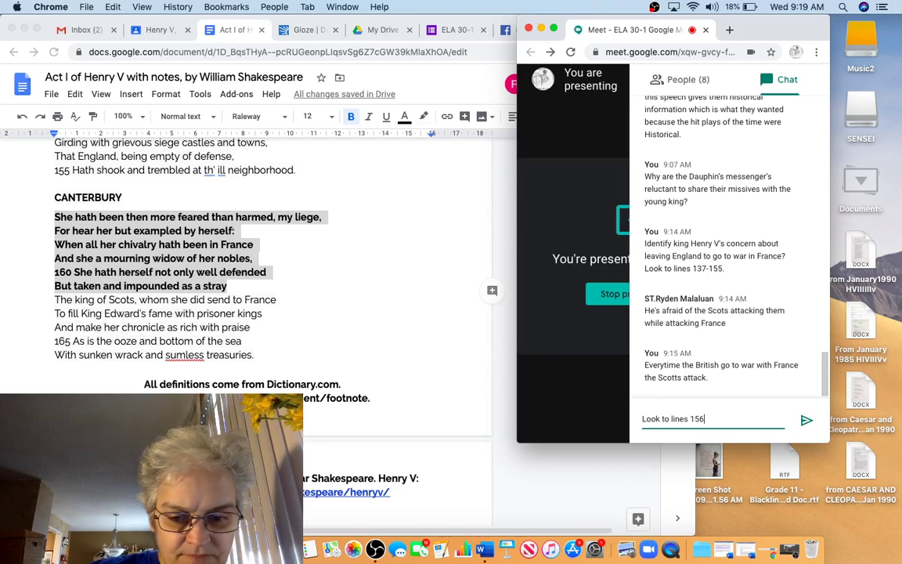
type("-161")
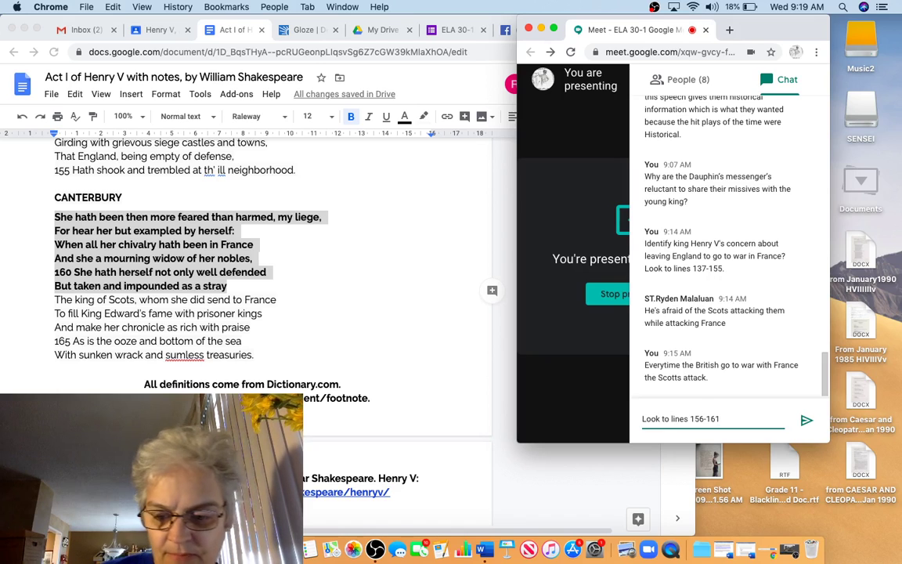
type(";")
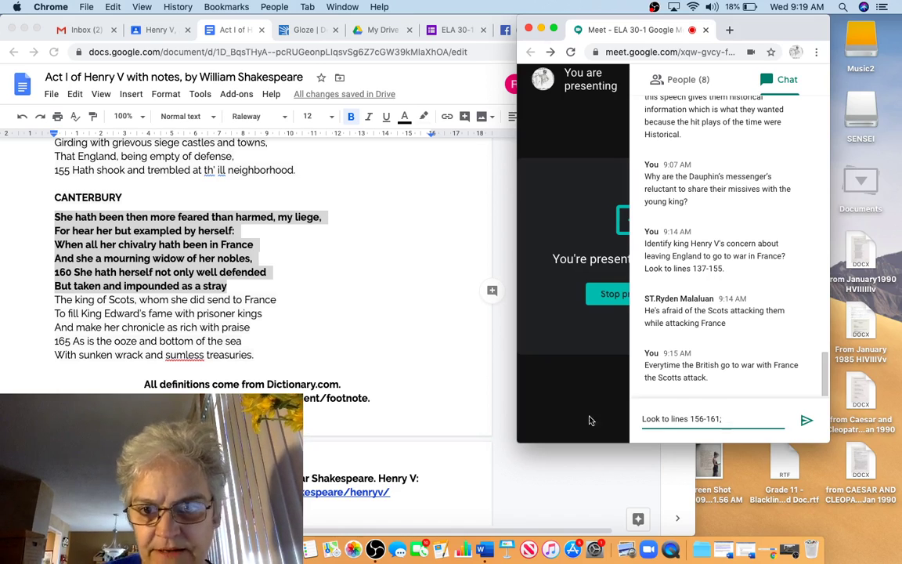
left_click(344, 468)
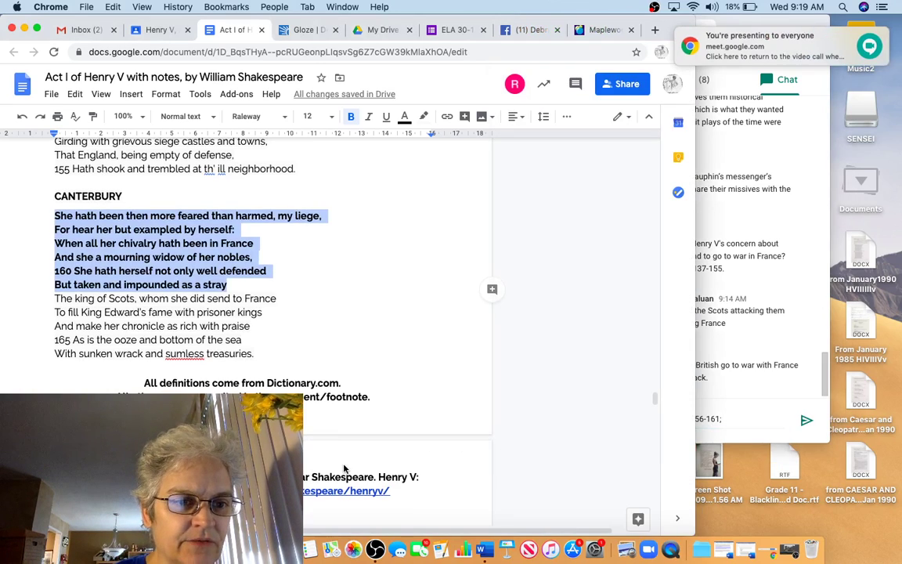
Bold 'we have locks to safeguard necessaries' on Exeter's line 177.
scroll(343, 469, "down", 15)
scroll(344, 469, "up", 5)
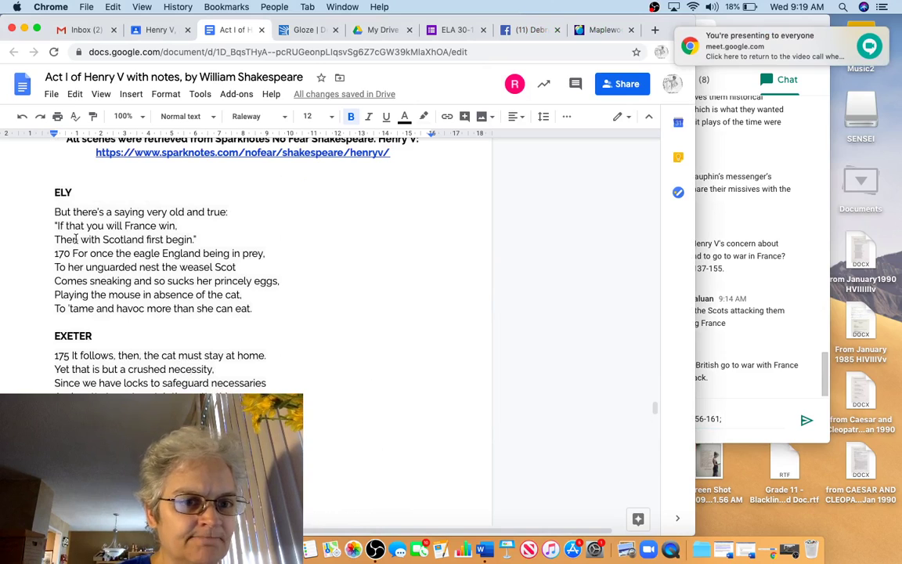
left_click(53, 384)
left_click(83, 384)
key("super+shift+Right")
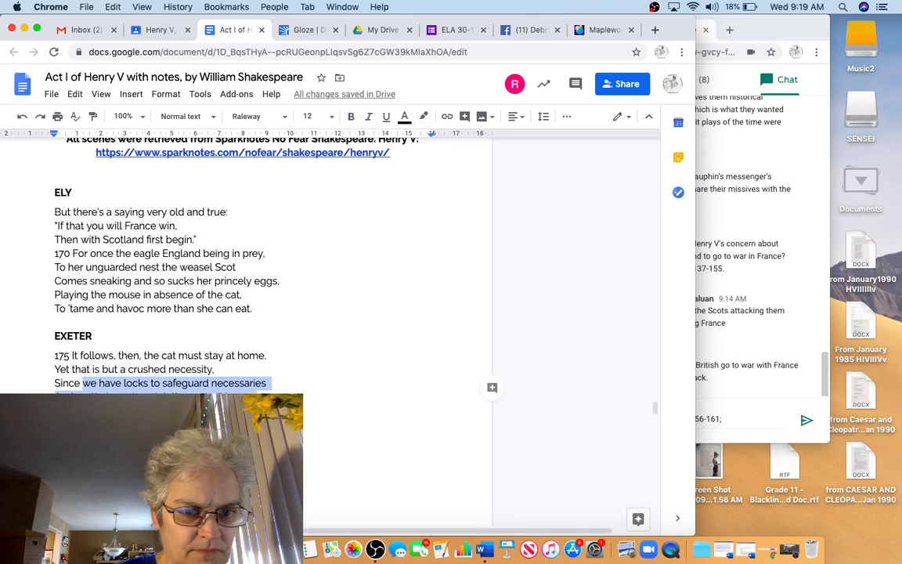
key("super+b")
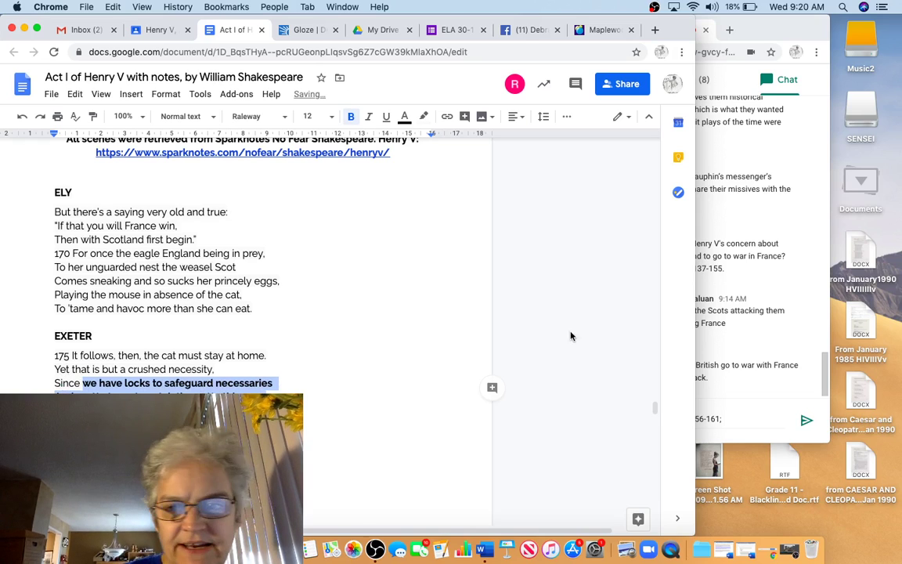
Add '177-180' to the Meet chat draft and go back to the notes.
left_click(755, 413)
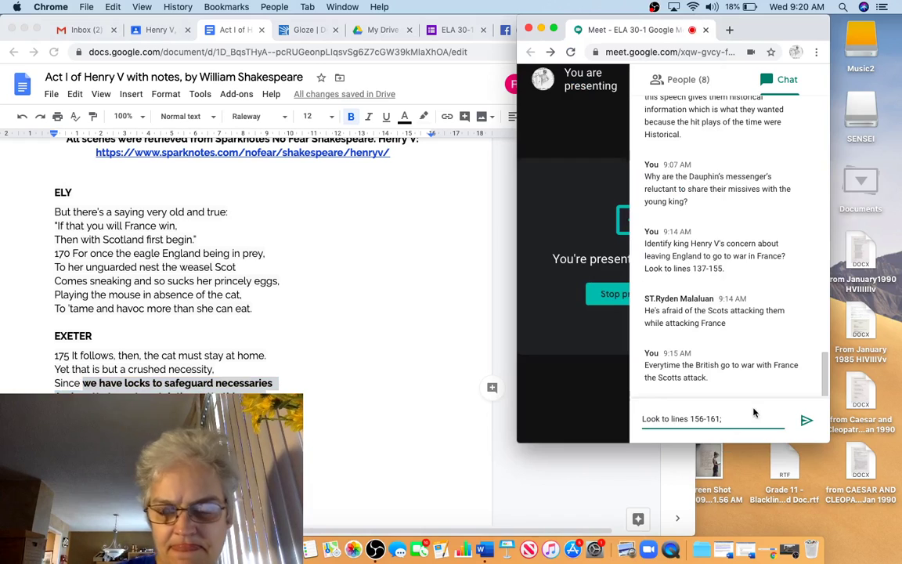
type(" 177-1")
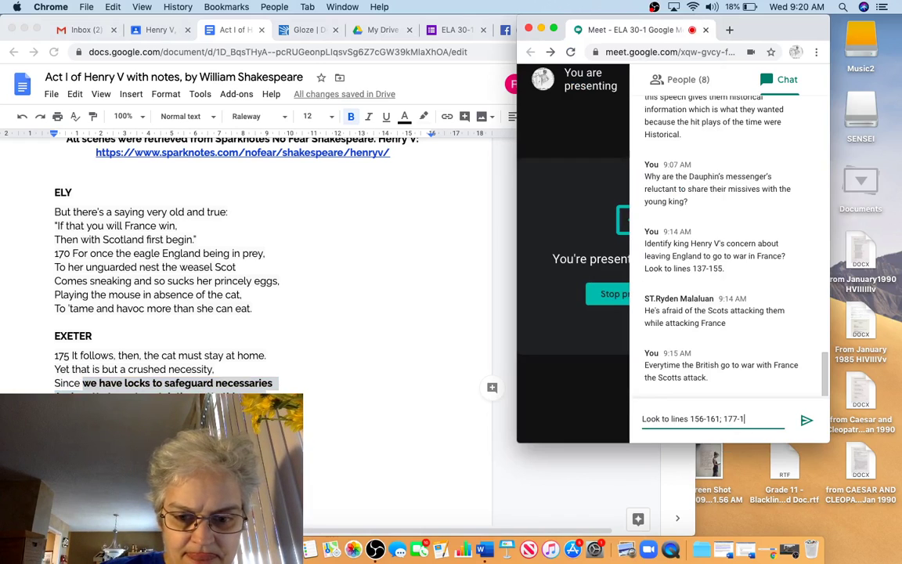
type("80")
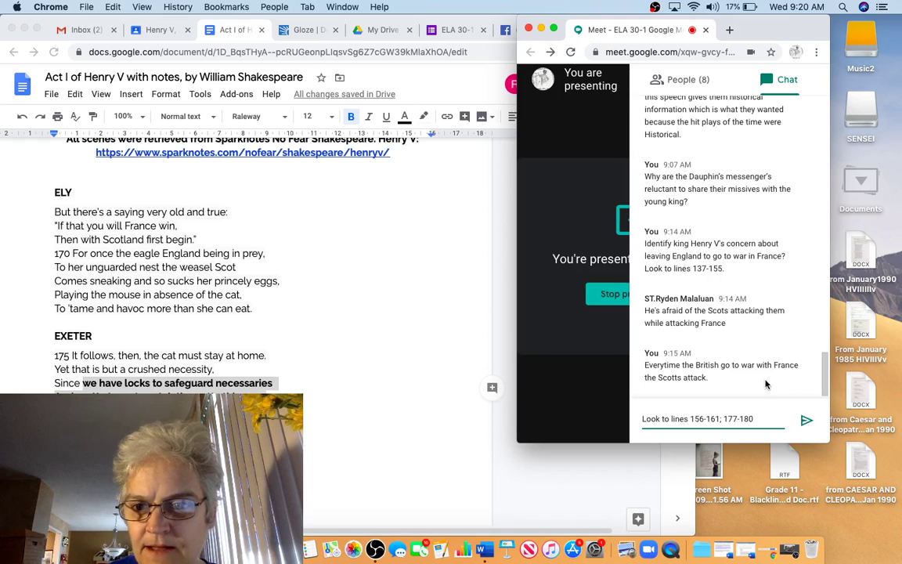
key("super+grave")
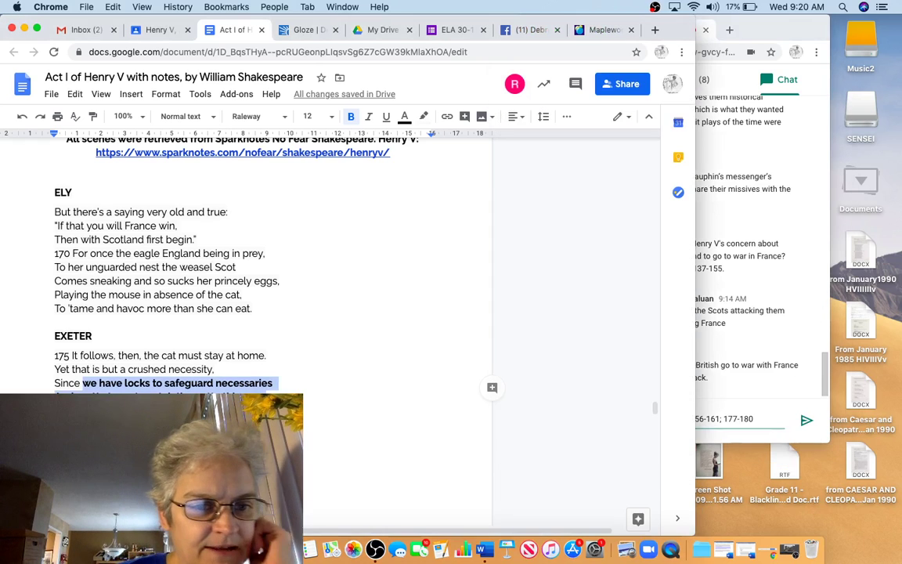
Bold lines 215–220 starting at 'Therefore to France, my liege!'.
scroll(274, 259, "down", 10)
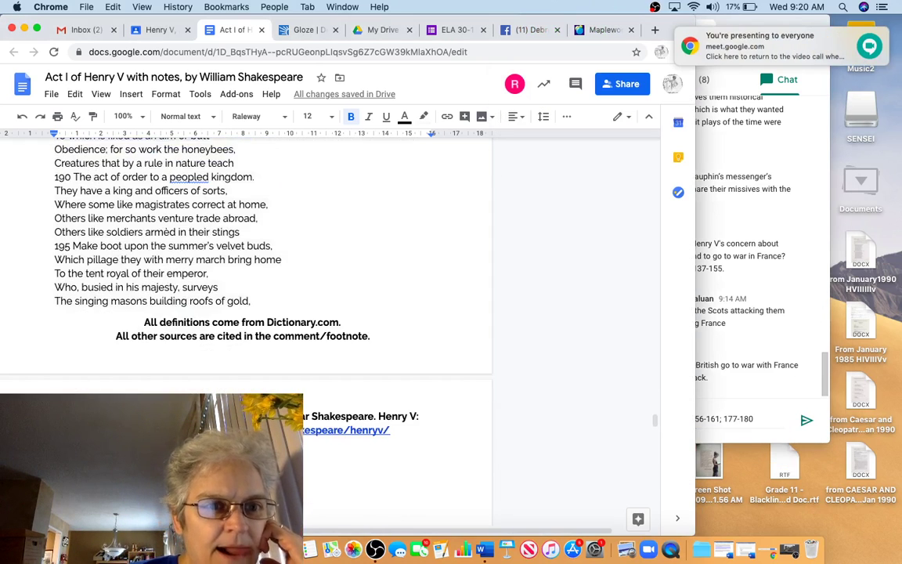
scroll(245, 258, "down", 5)
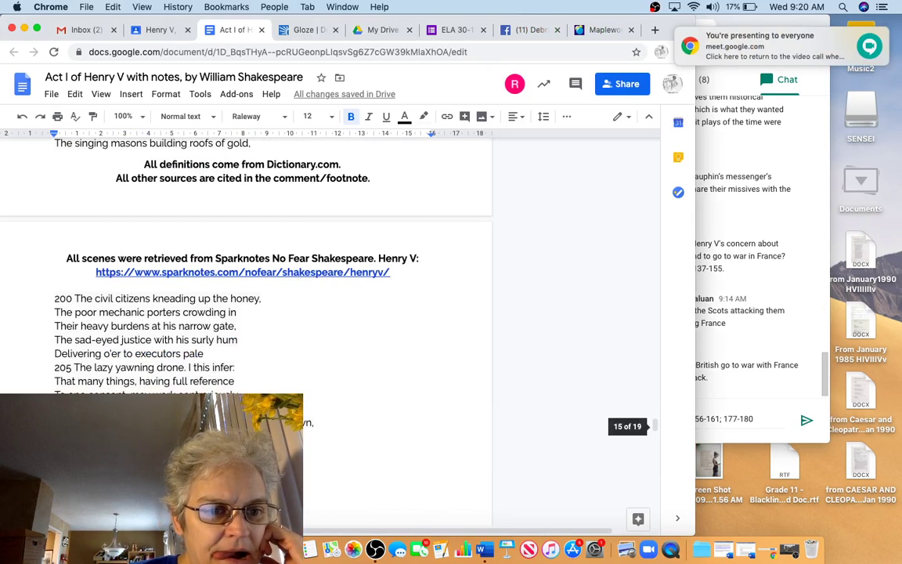
scroll(246, 258, "down", 2)
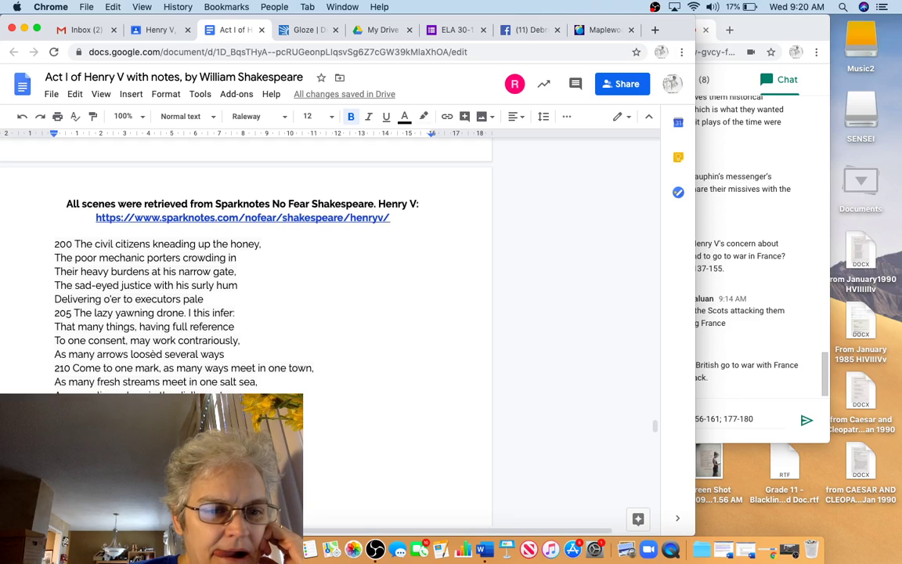
scroll(157, 368, "down", 2)
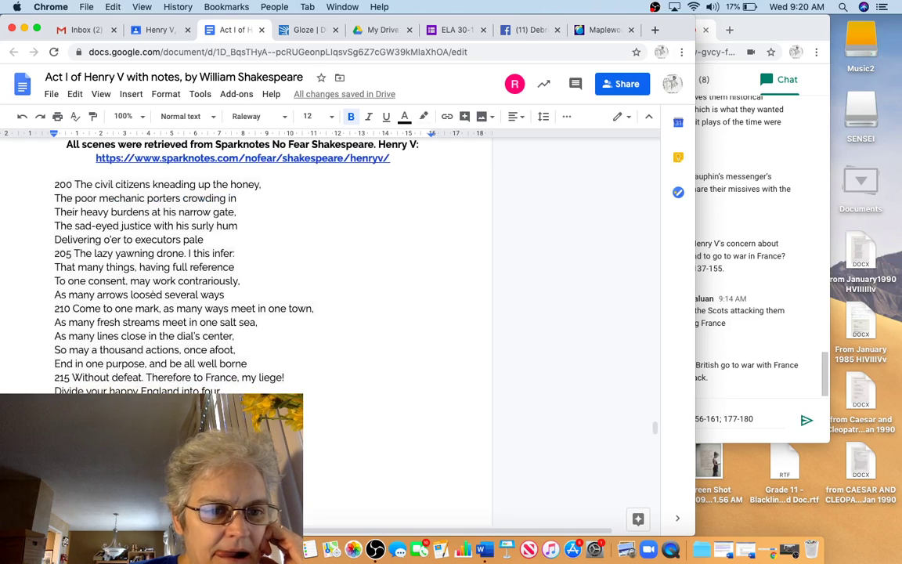
left_click(147, 378)
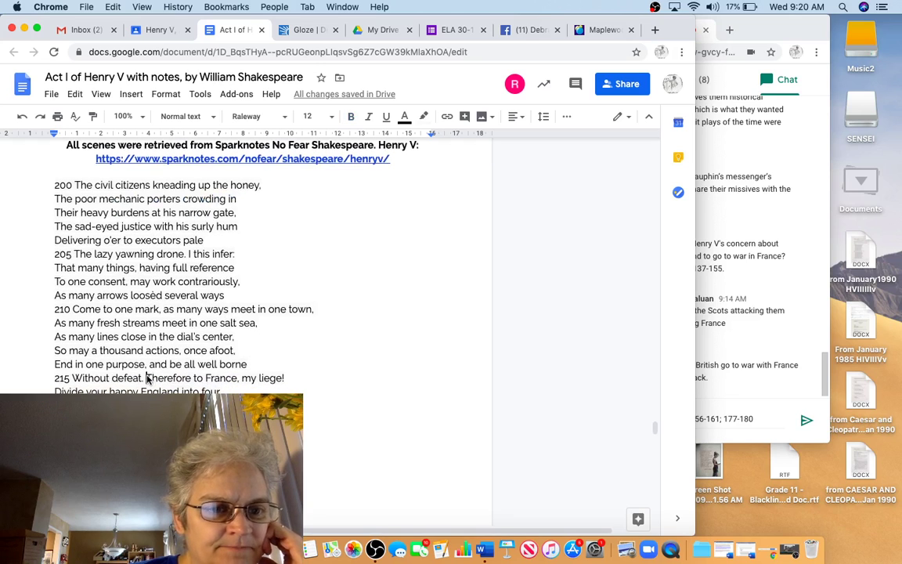
scroll(147, 378, "up", 5)
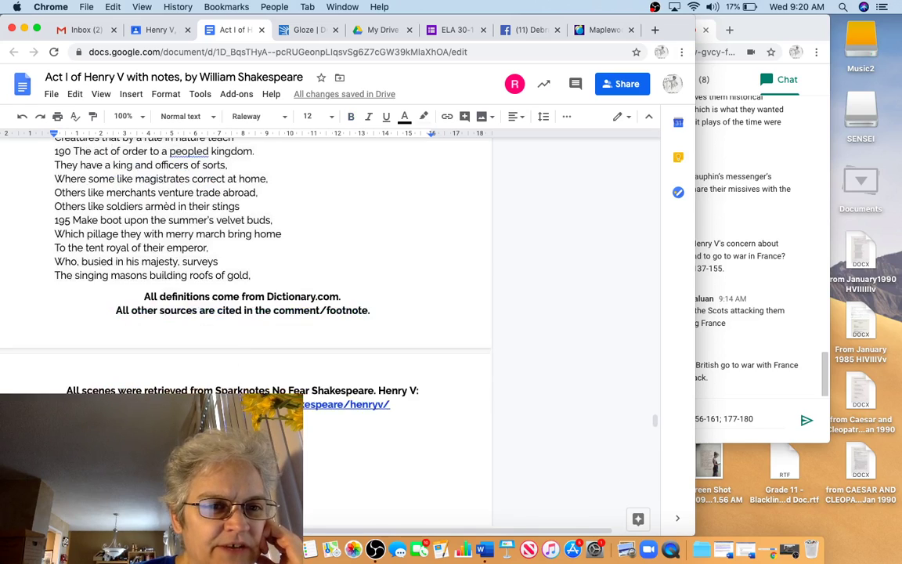
scroll(235, 258, "up", 4)
scroll(235, 259, "down", 6)
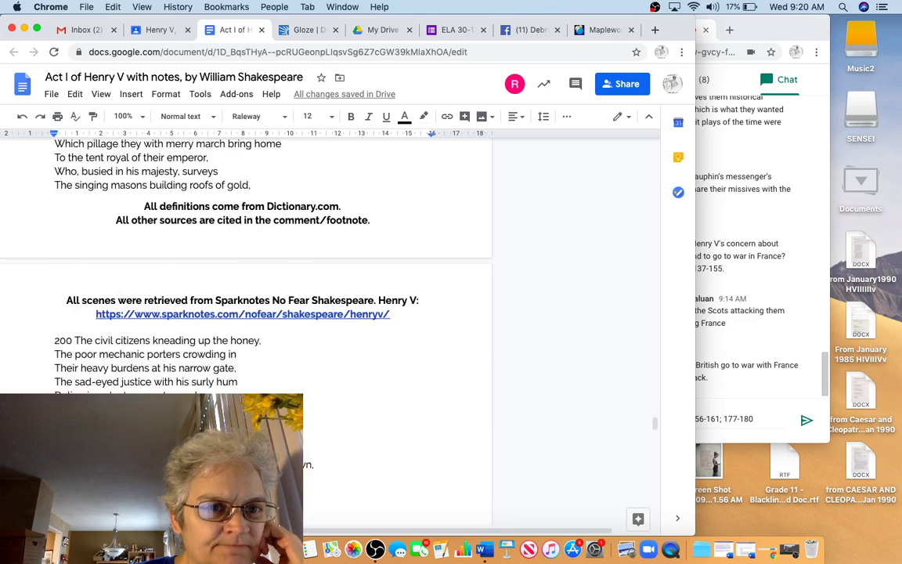
scroll(148, 216, "down", 6)
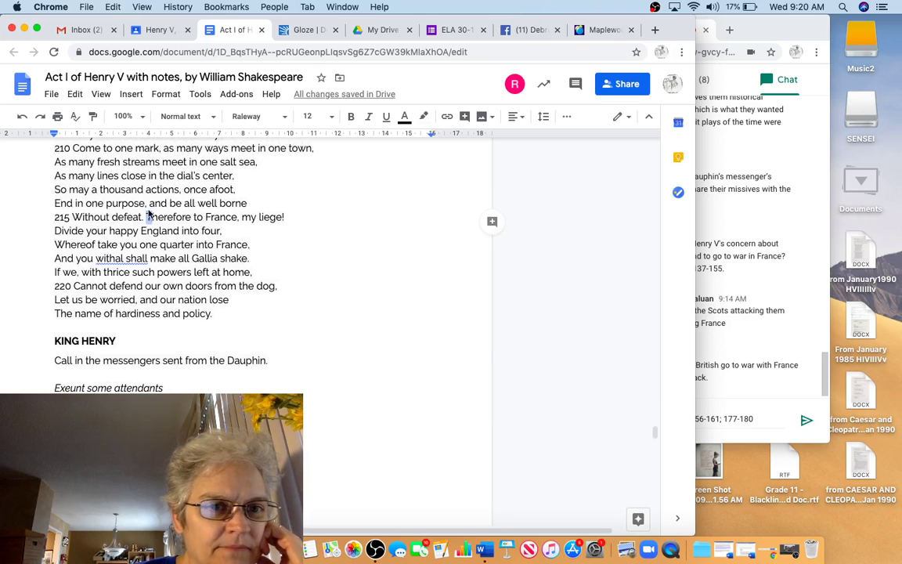
mouse_move(146, 217)
left_mouse_down()
mouse_move(197, 229)
mouse_move(264, 284)
mouse_move(287, 286)
left_mouse_up()
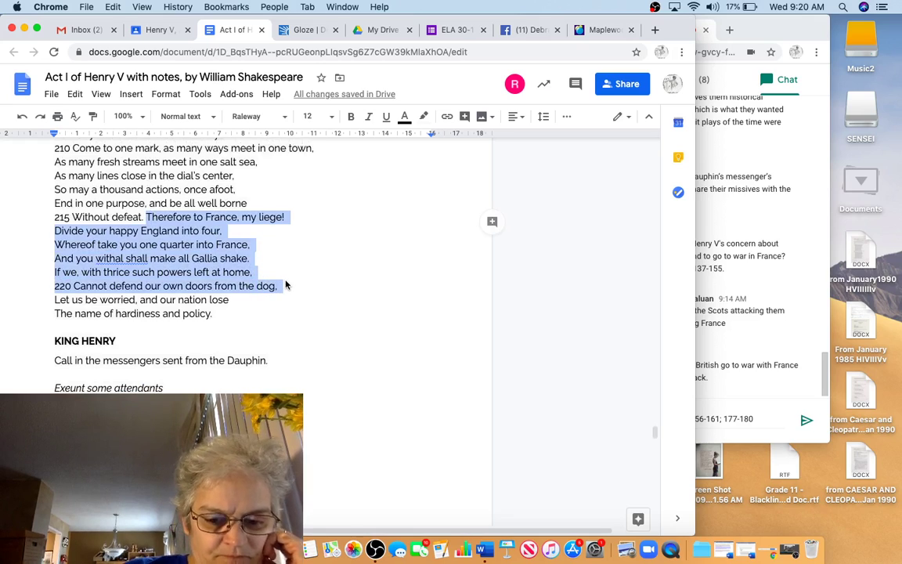
key("super+b")
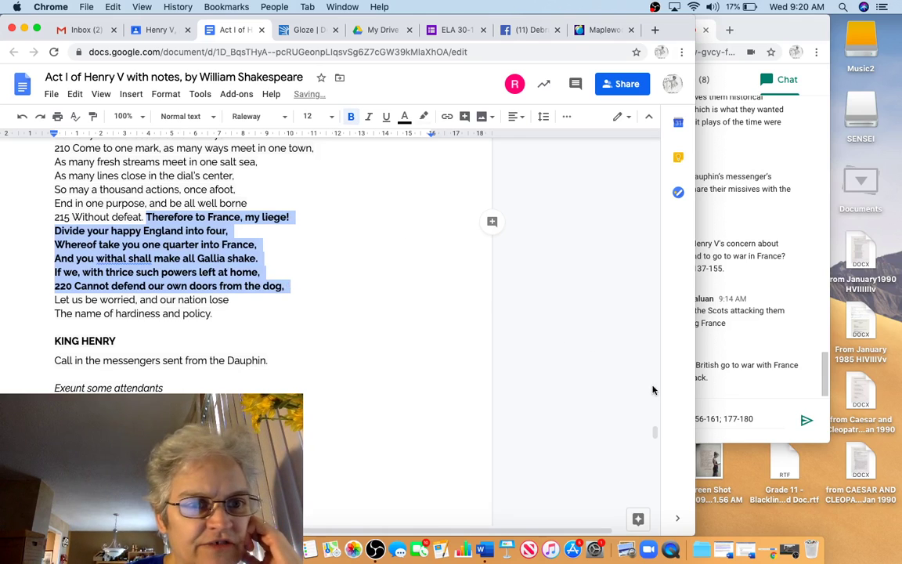
Append '; 215-220' to the Meet chat draft and send the line-number hints.
left_click(697, 377)
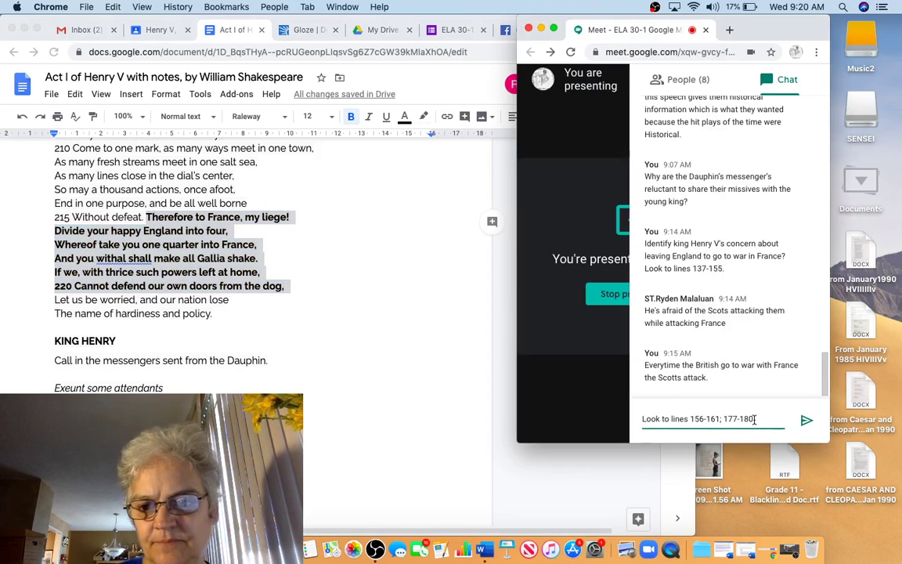
type("; 215")
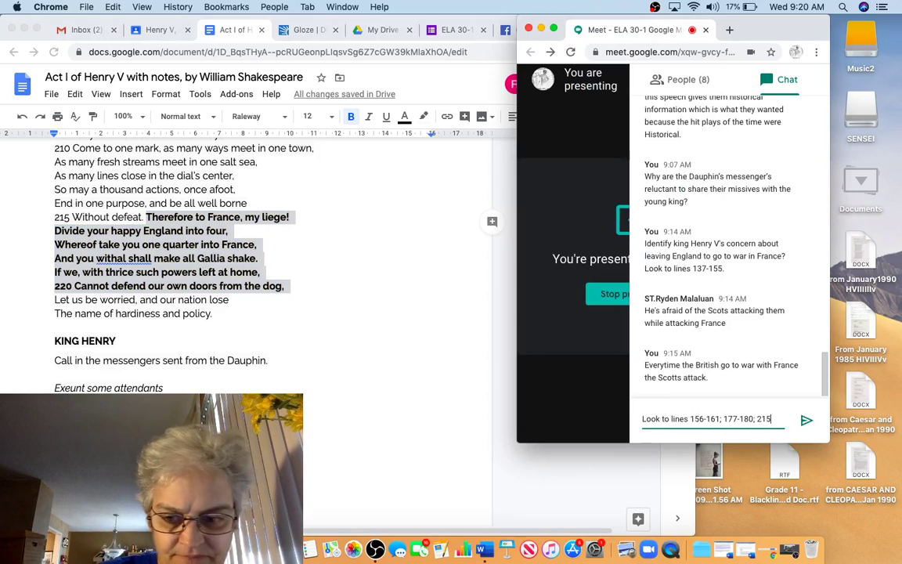
type("-220.")
key("Return")
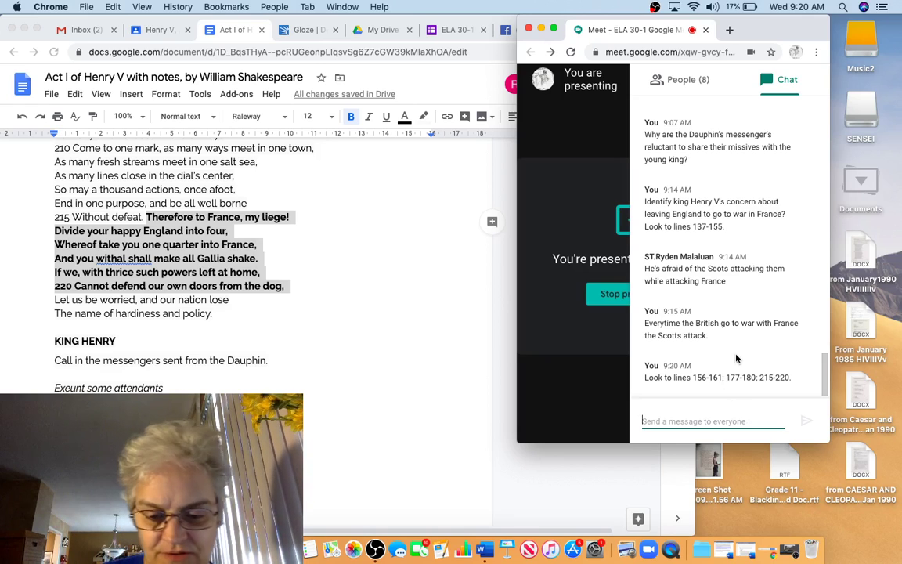
Send 'How do Canterbury and the rest satisfy the king's concerns regarding Scotland?' and return to the notes.
type("How do Cante")
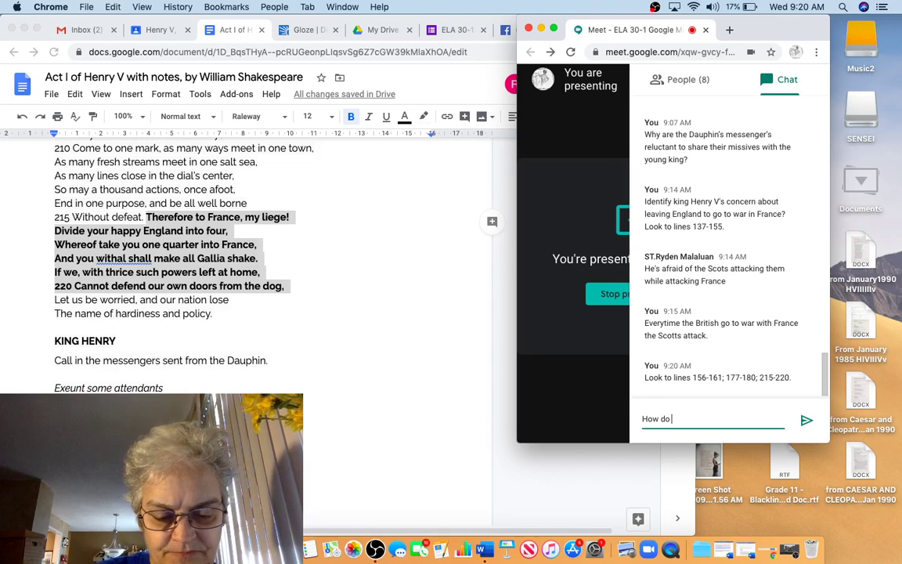
type("rbury a")
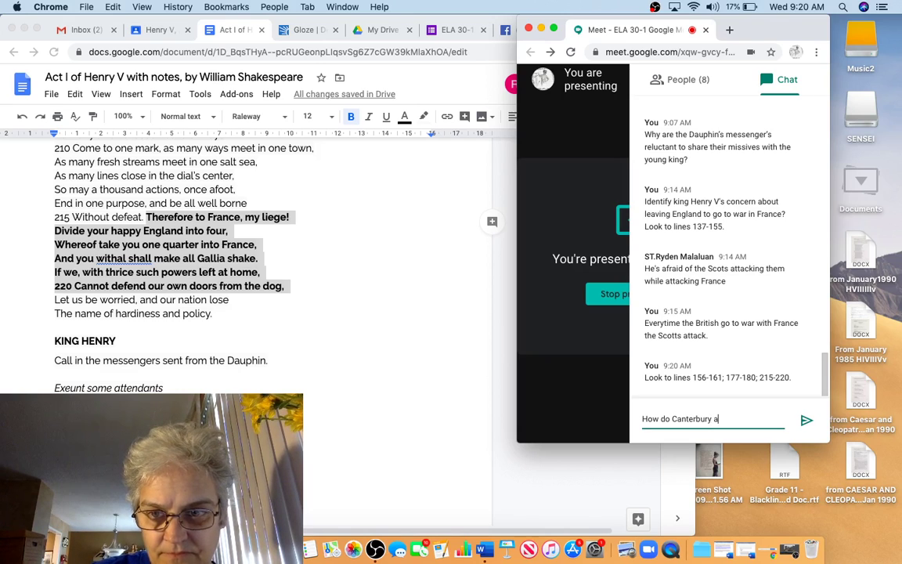
type("nd the rest sa")
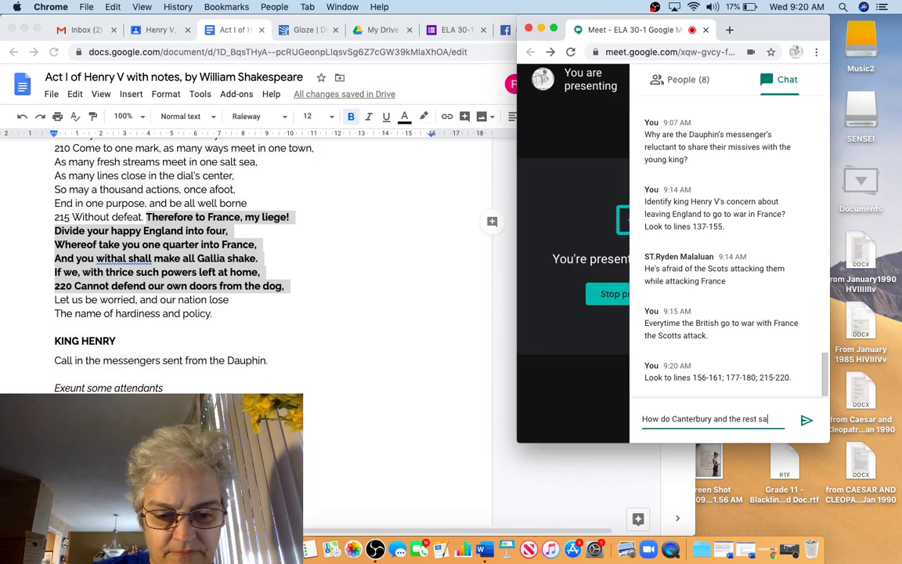
type("tisfy the kin")
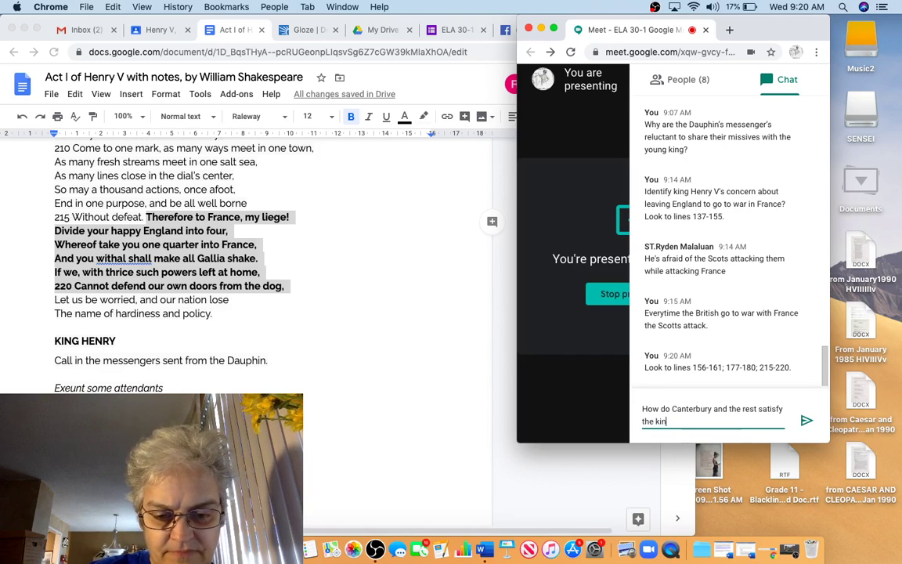
type("g's conce")
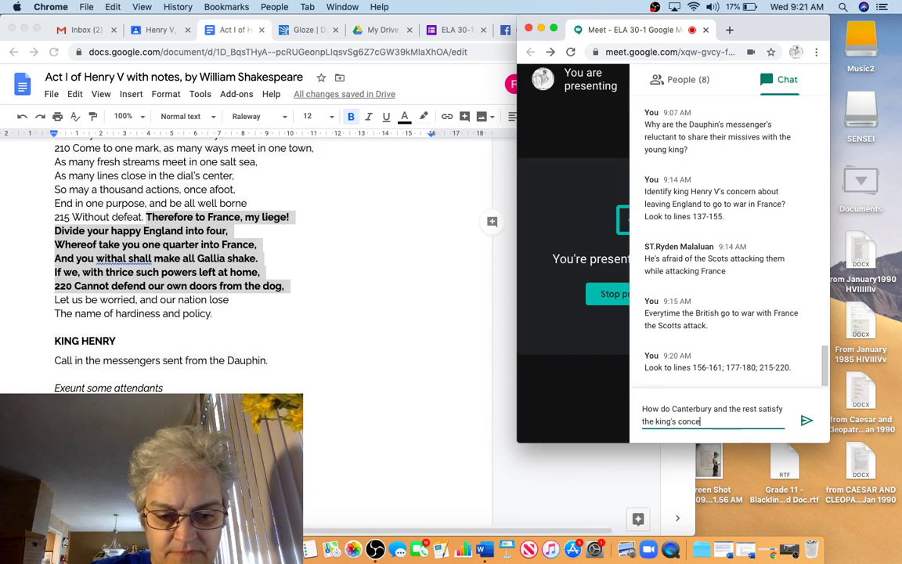
type("rns regarding S")
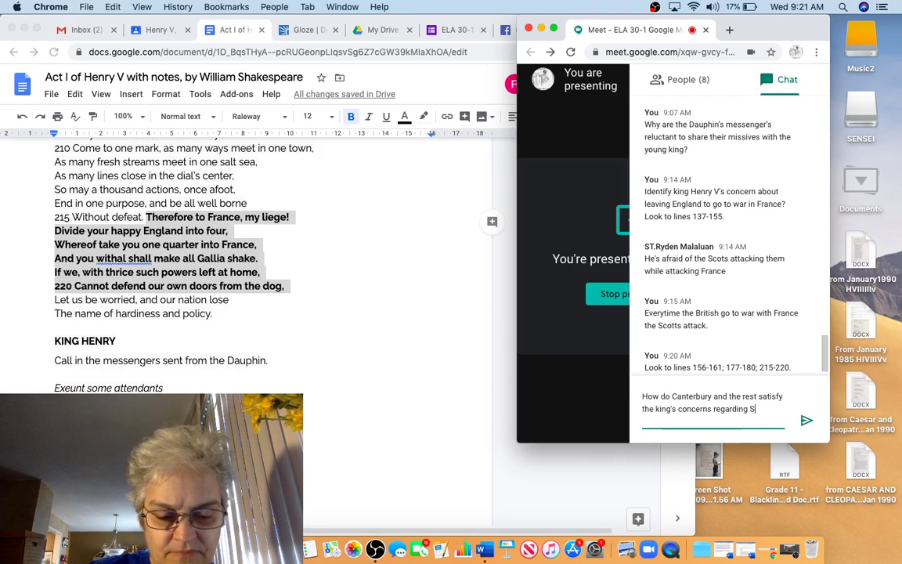
type("cotland?")
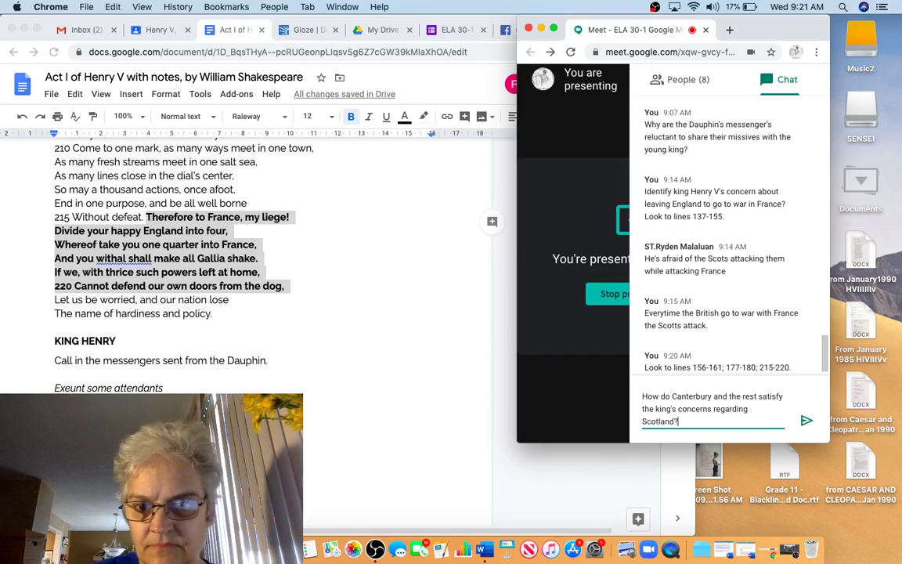
key("Return")
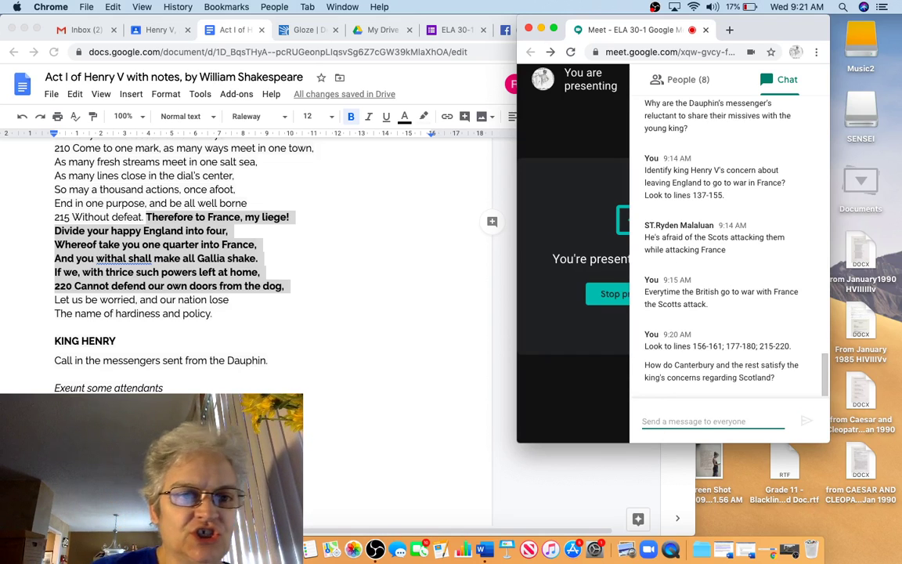
left_click(345, 342)
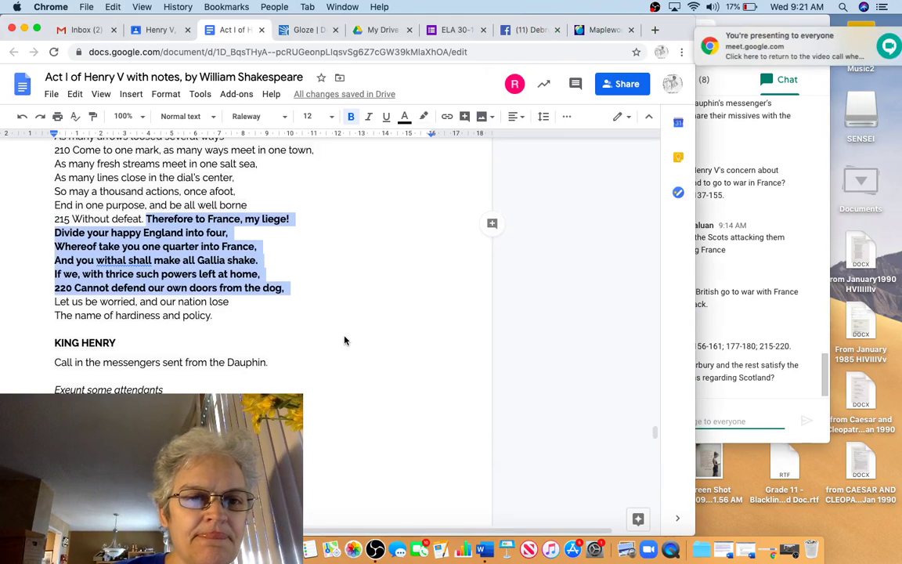
Scroll up to Canterbury's bolded lines 156–165, then bring the Meet chat in front.
scroll(345, 341, "up", 10)
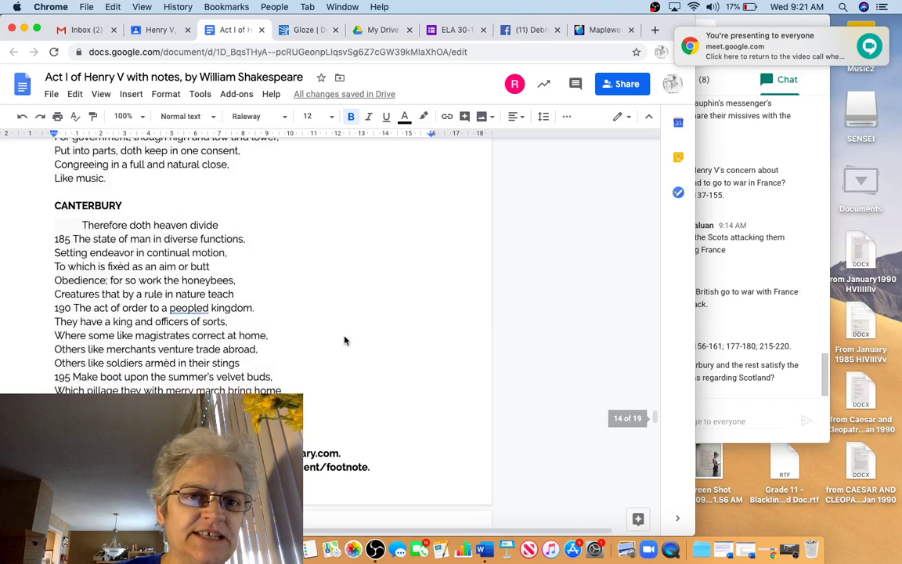
scroll(346, 341, "up", 8)
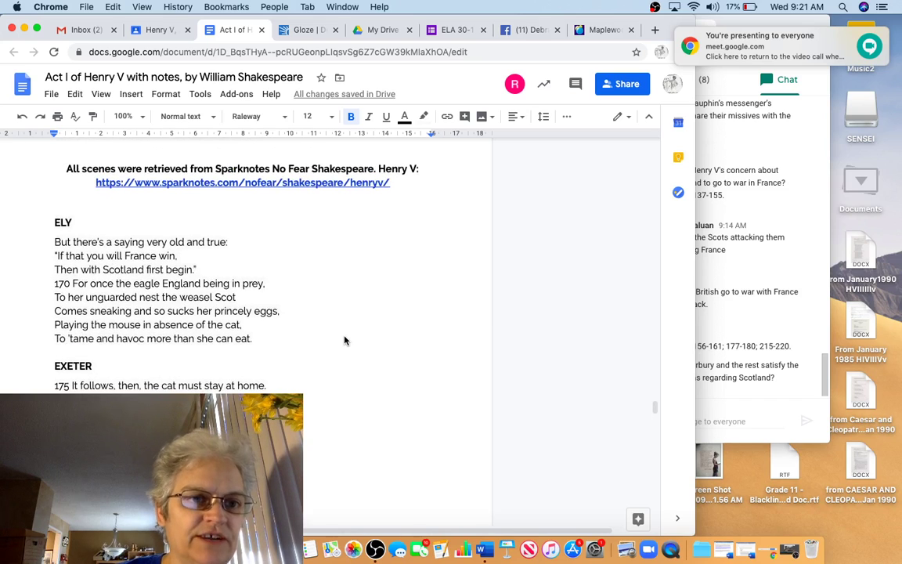
scroll(346, 341, "up", 4)
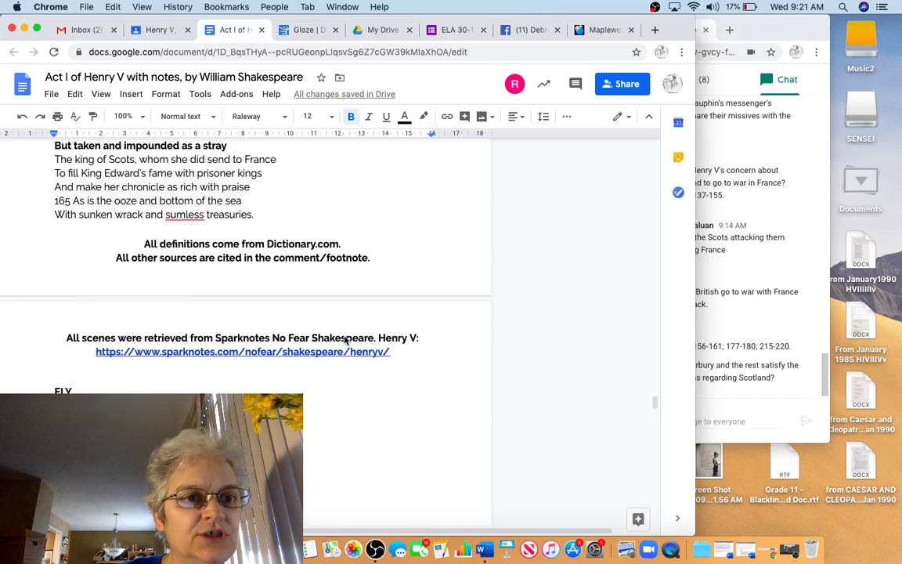
scroll(345, 341, "up", 3)
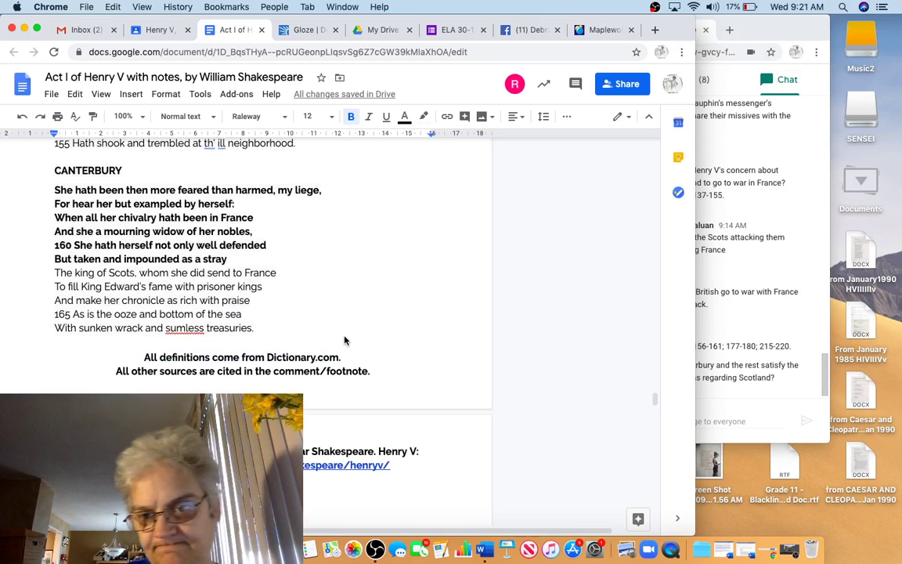
left_click(750, 397)
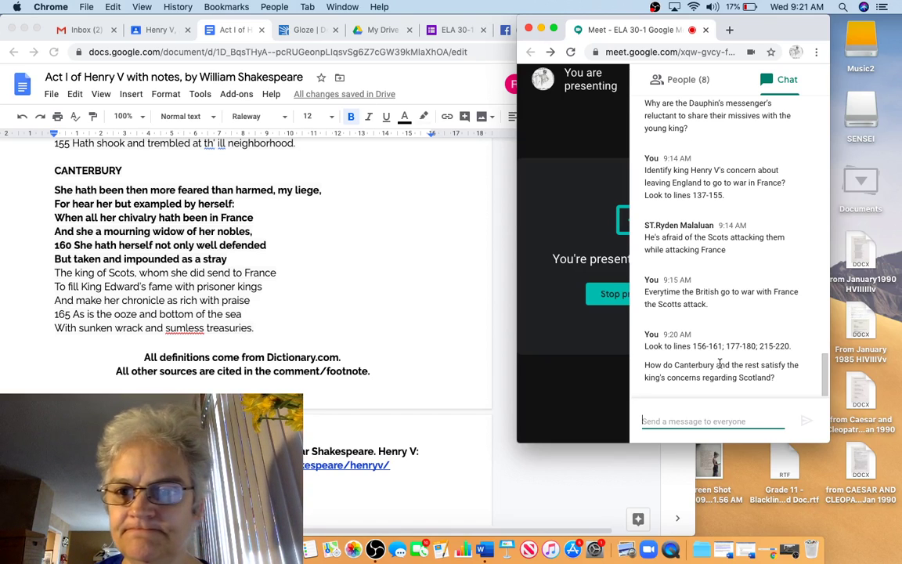
left_click(678, 87)
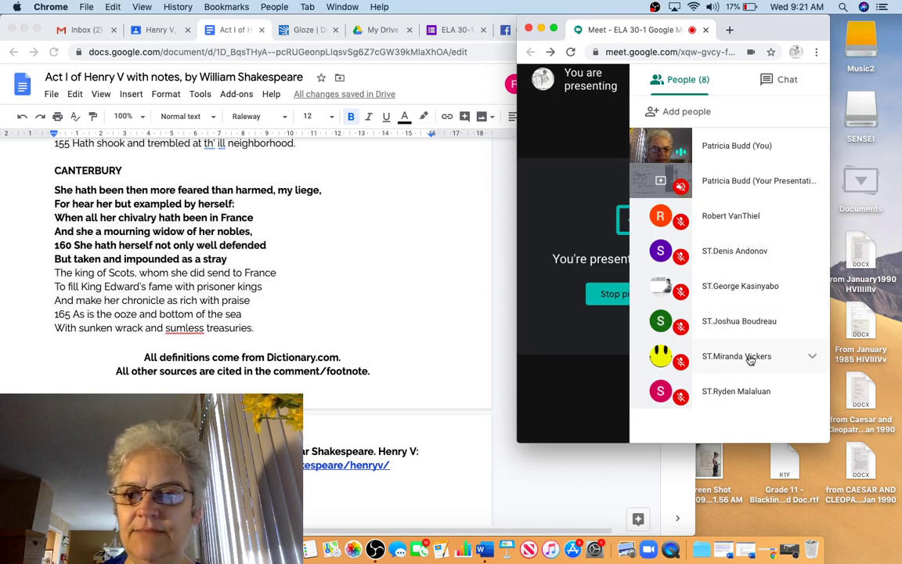
left_click(775, 81)
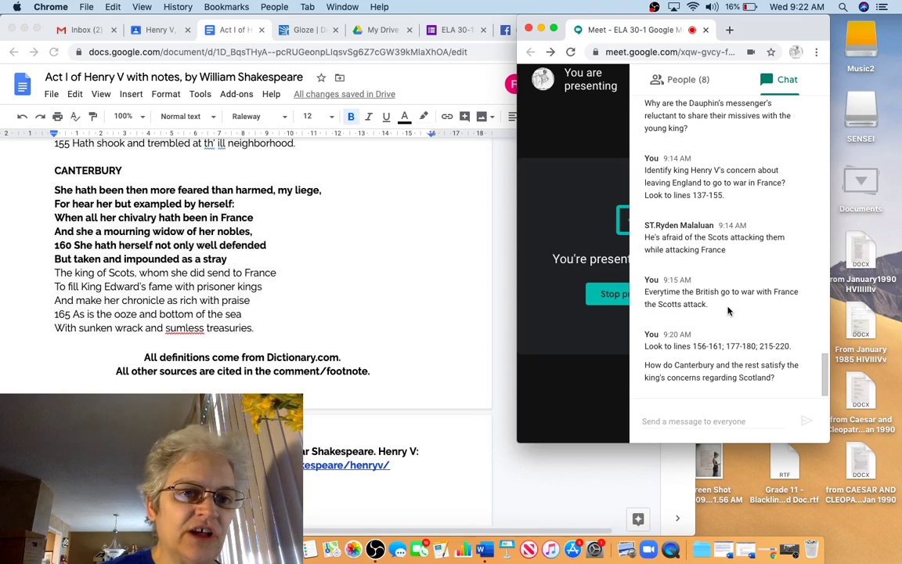
Bold and underline Canterbury's line 160 through 'The king of Scots,', then scroll to lines 200–215.
left_click(76, 246)
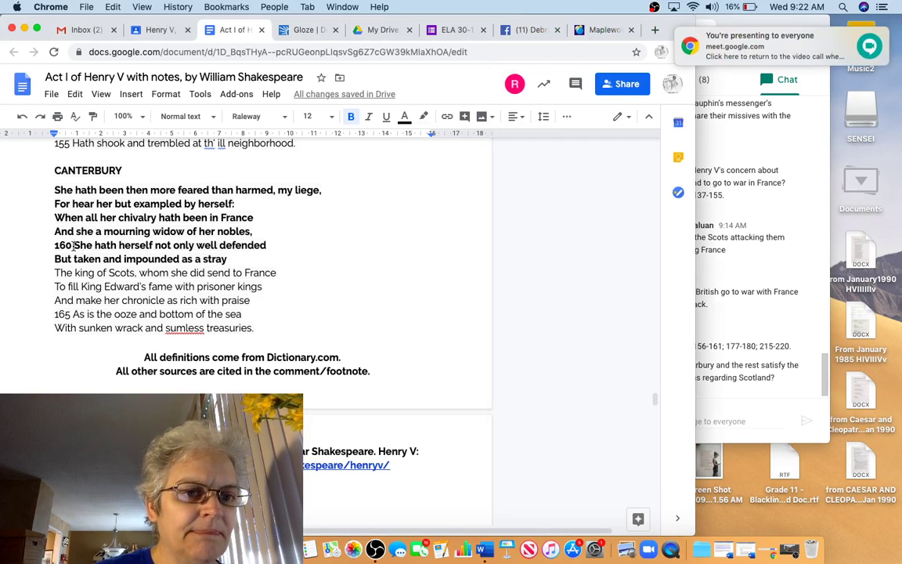
mouse_move(74, 245)
left_mouse_down()
mouse_move(57, 271)
mouse_move(140, 274)
left_mouse_up()
key("super+b")
key("super+u")
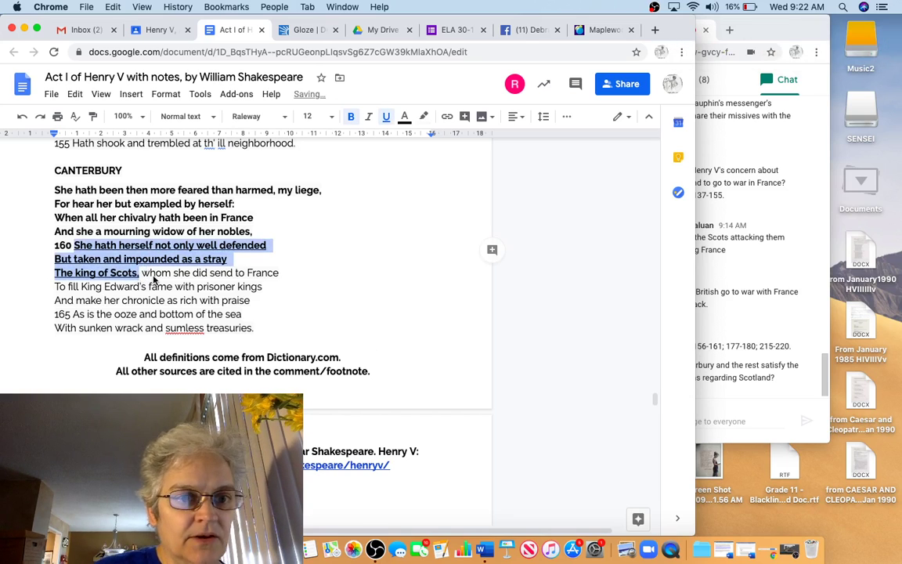
left_click(278, 299)
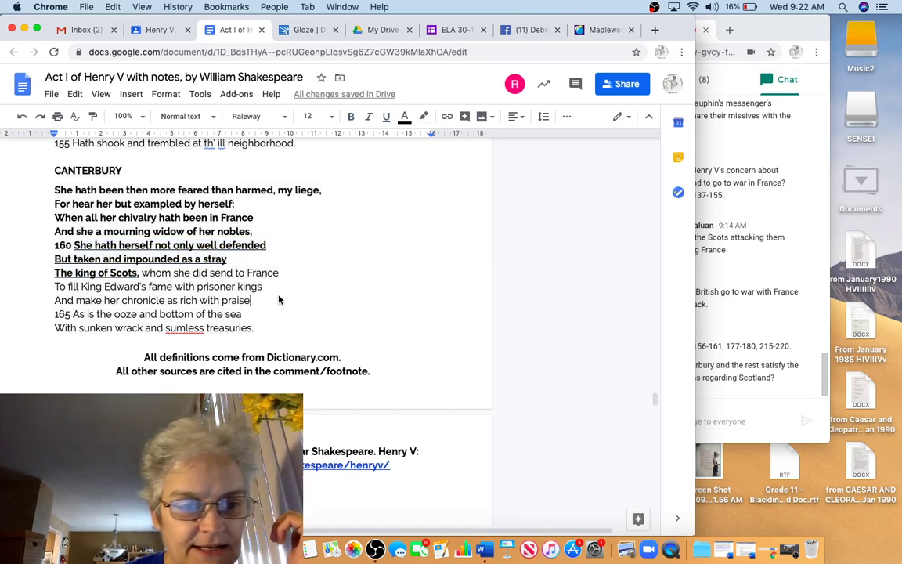
scroll(84, 379, "down", 2)
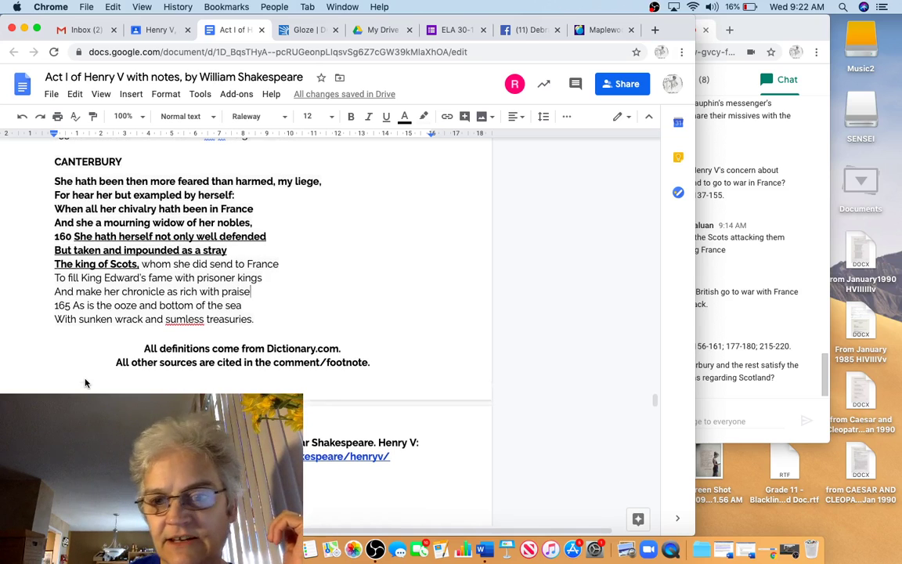
scroll(86, 382, "down", 15)
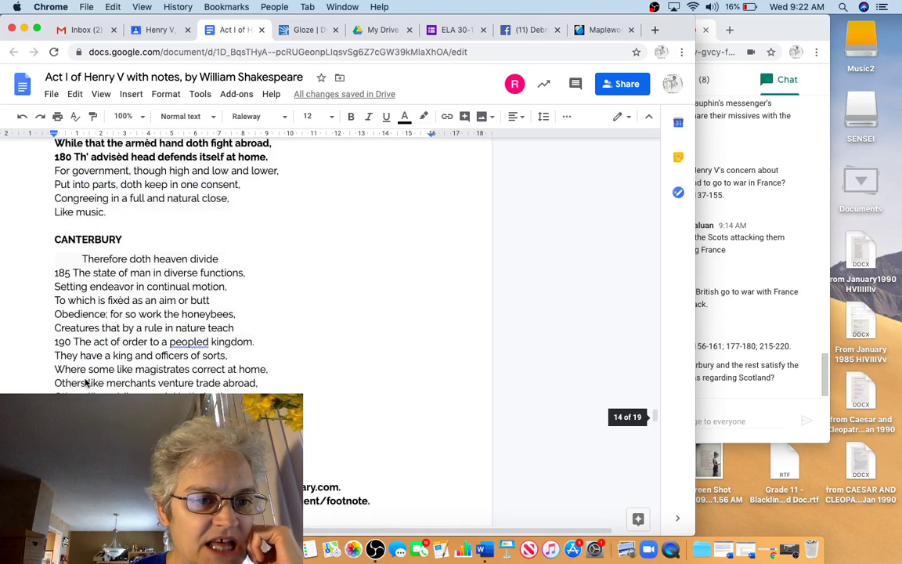
scroll(77, 306, "up", 5)
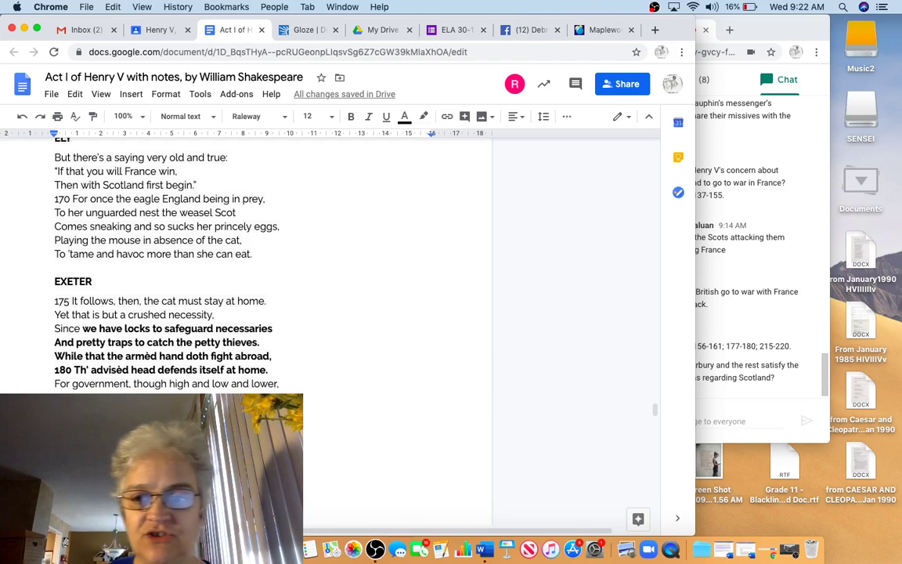
scroll(329, 266, "down", 15)
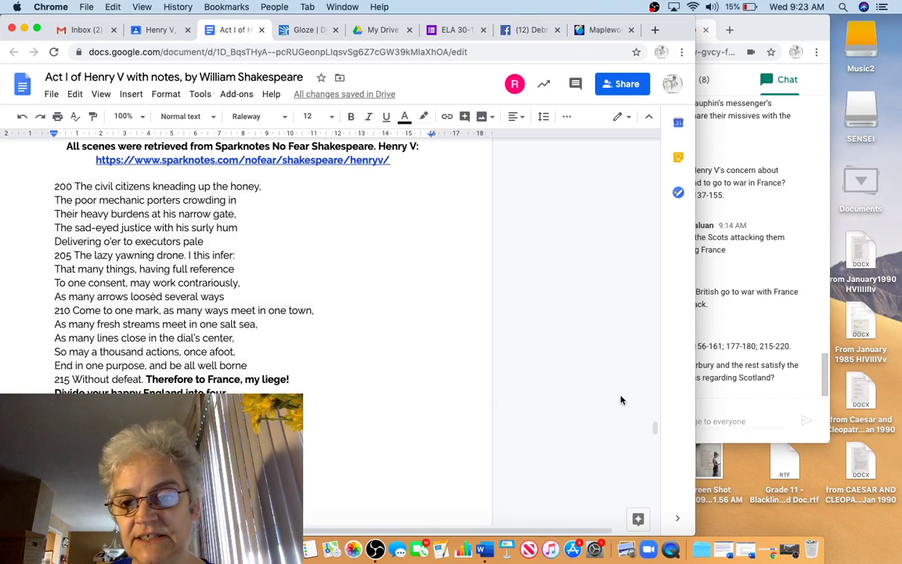
Send a chat message praising the student by name and asking 'What is Canterbury's solution?'.
left_click(754, 384)
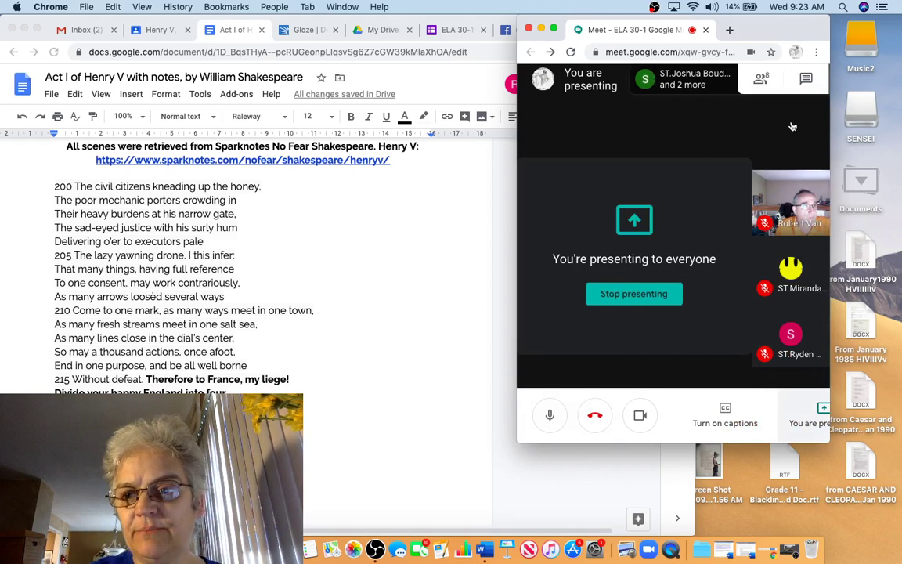
left_click(807, 77)
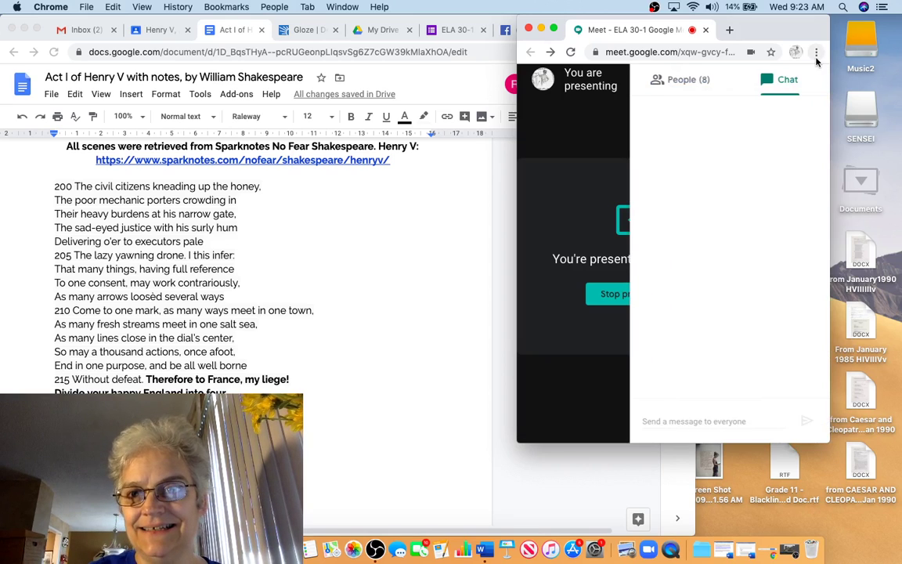
left_click(671, 422)
type("What is canterbury")
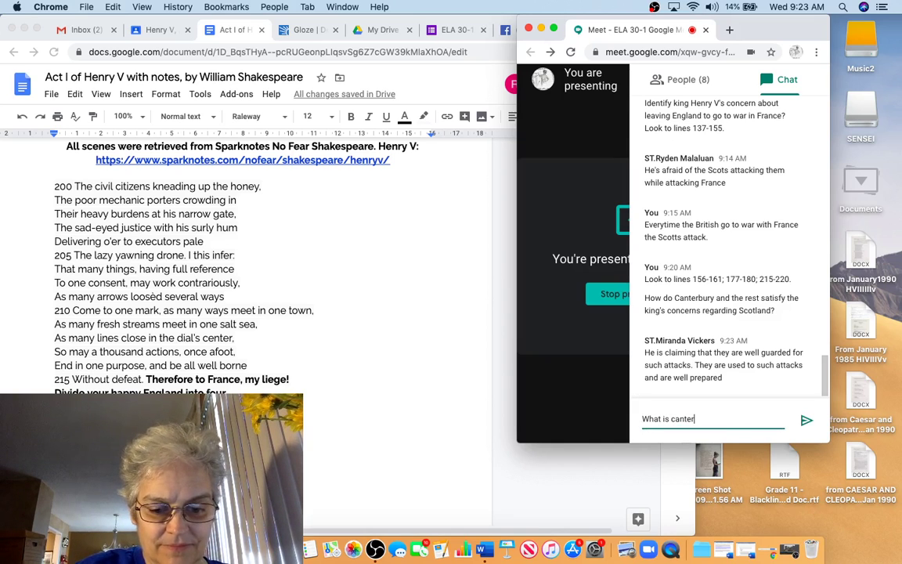
type("'s solution?")
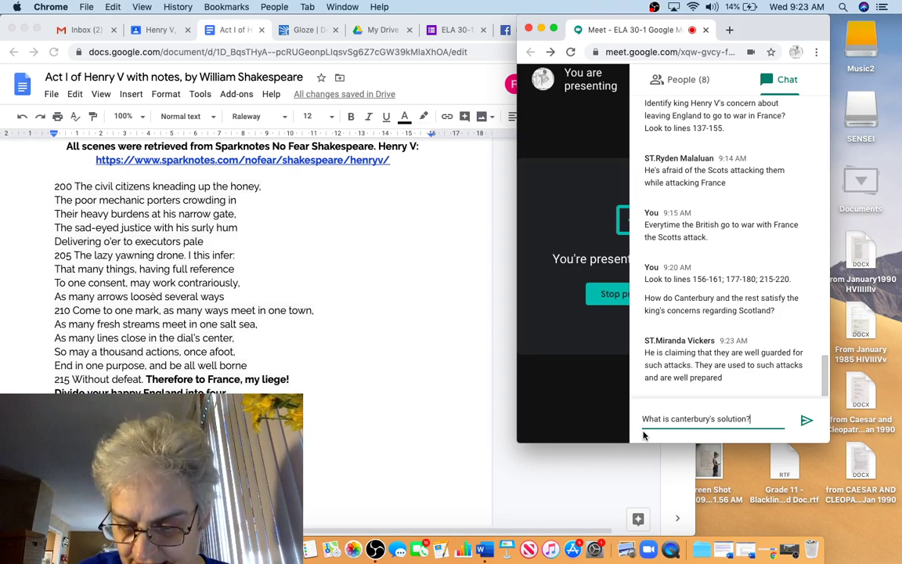
key("Left")
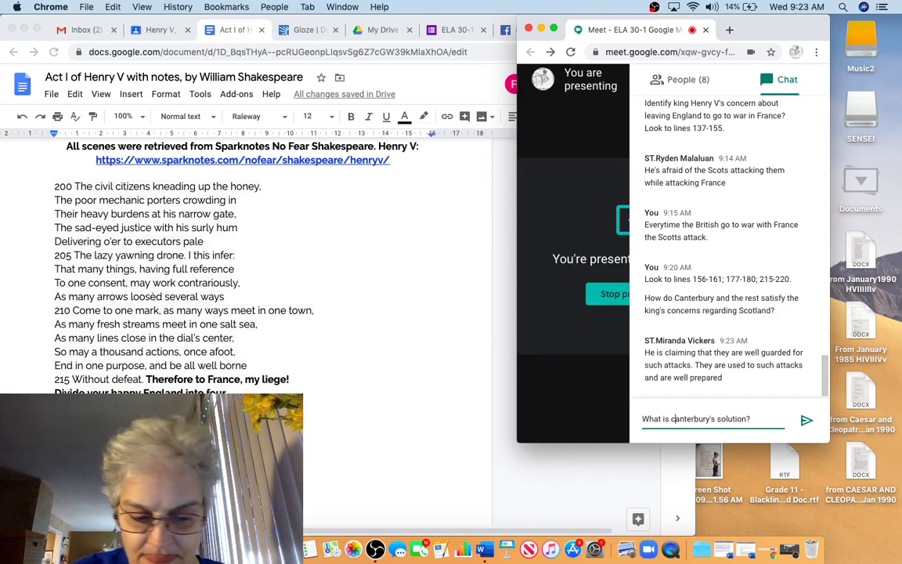
key("BackSpace")
type("C")
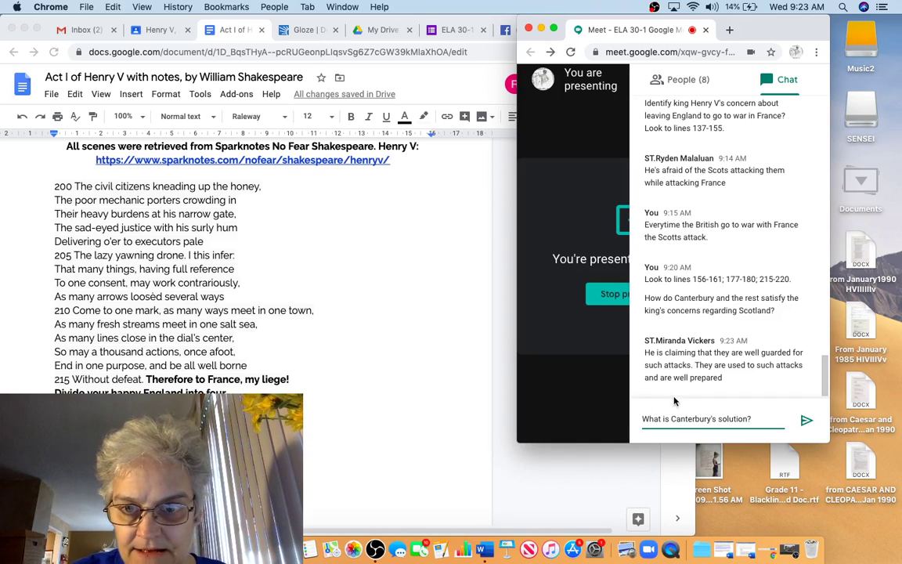
left_click(641, 419)
type("K")
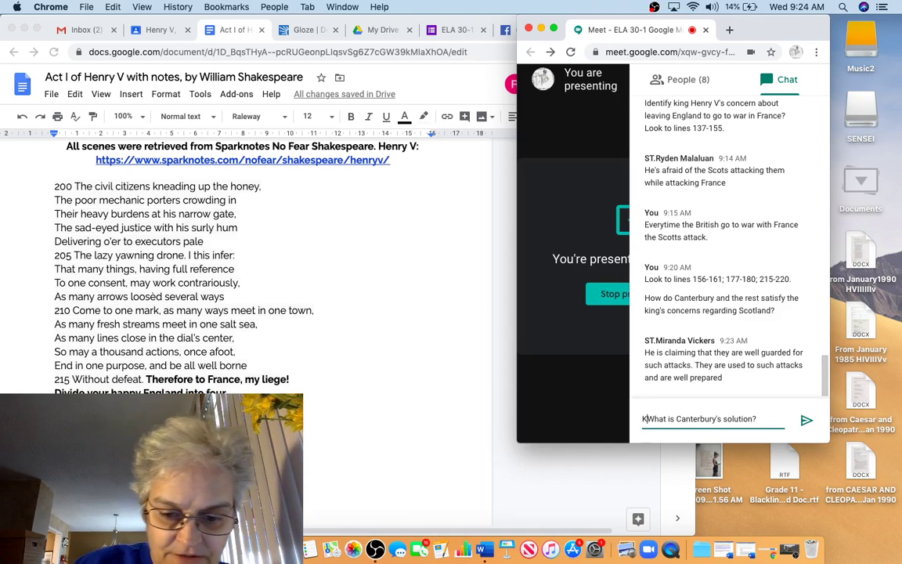
type("udos, Miss Vickers.")
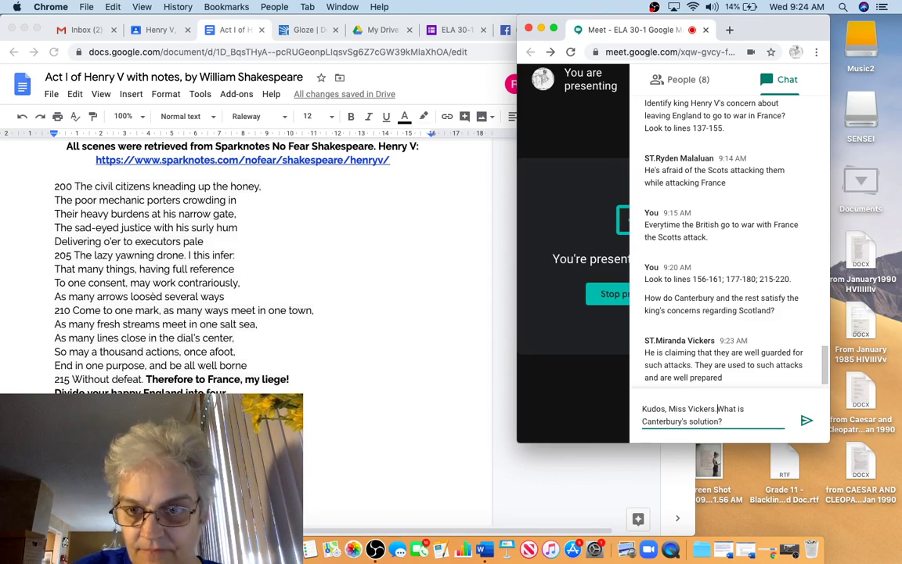
left_click(804, 421)
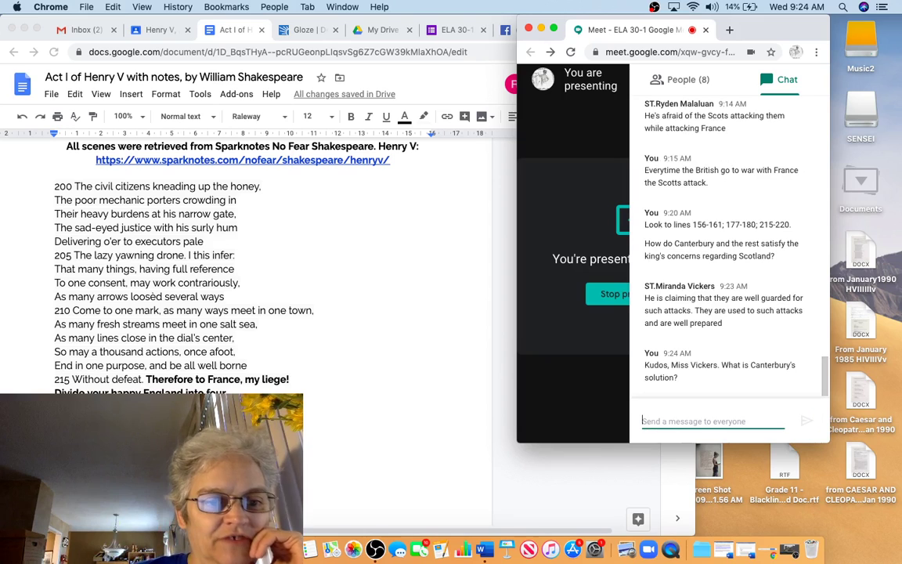
Send the follow-up line hint '215-220', glance at the People list, then return to Chat.
left_click(659, 423)
type("215-220")
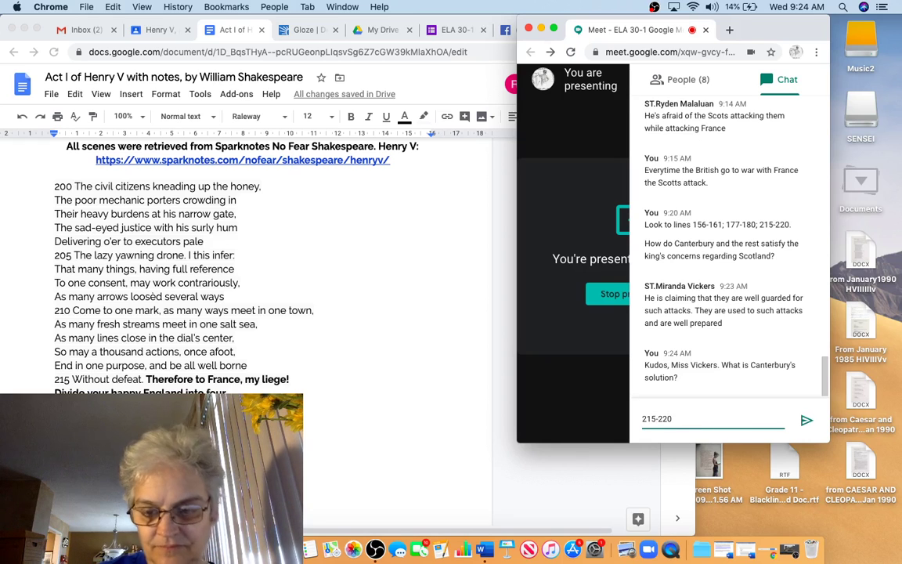
left_click(805, 424)
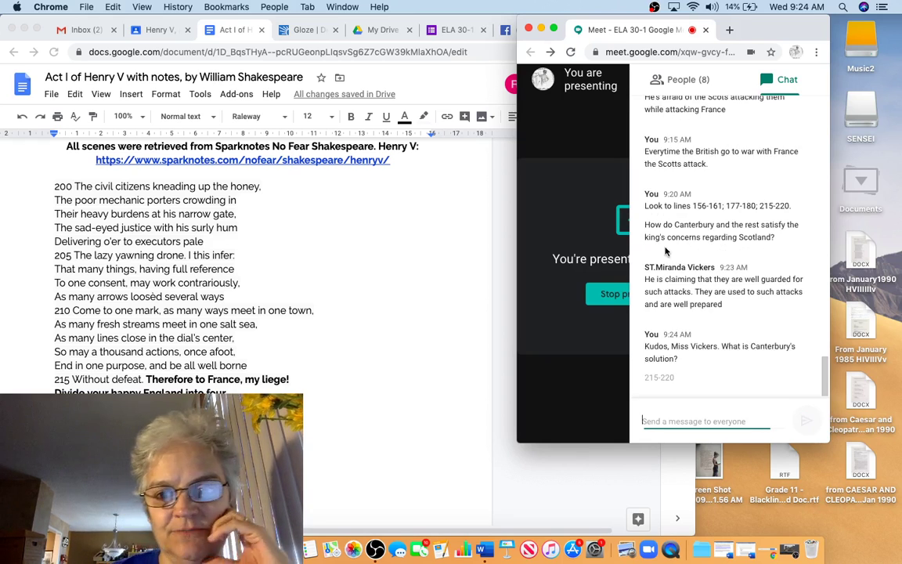
left_click(686, 81)
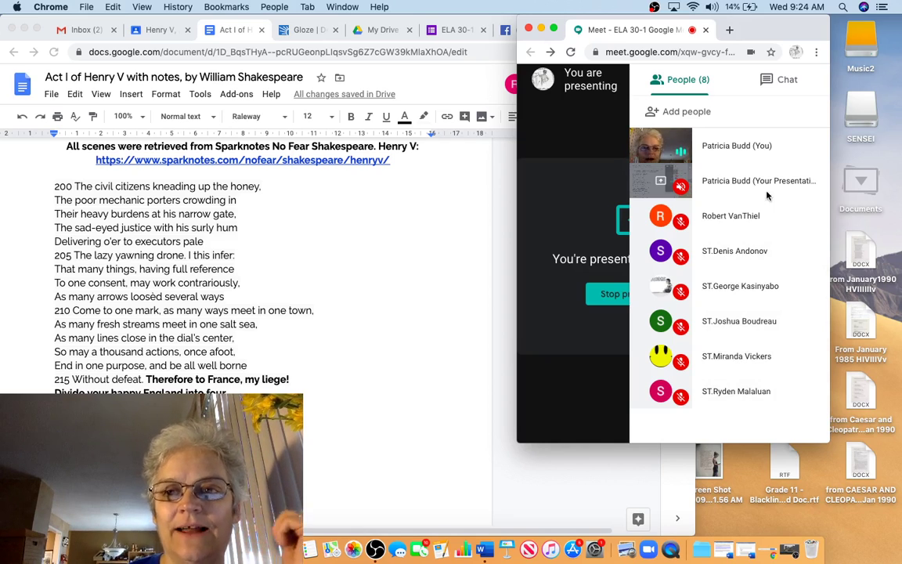
left_click(769, 83)
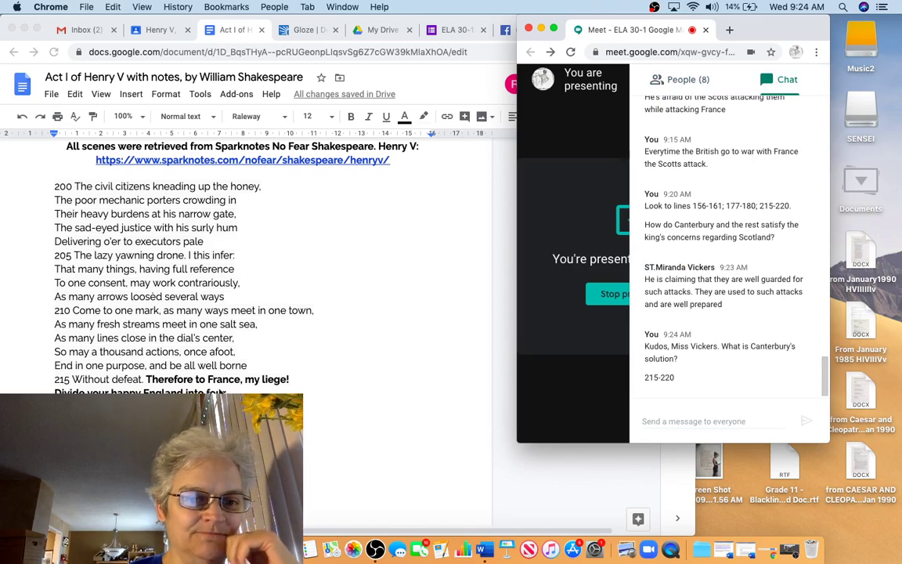
Underline 'Divide your happy England into four' and bring the Meet chat back in front.
left_click(222, 392)
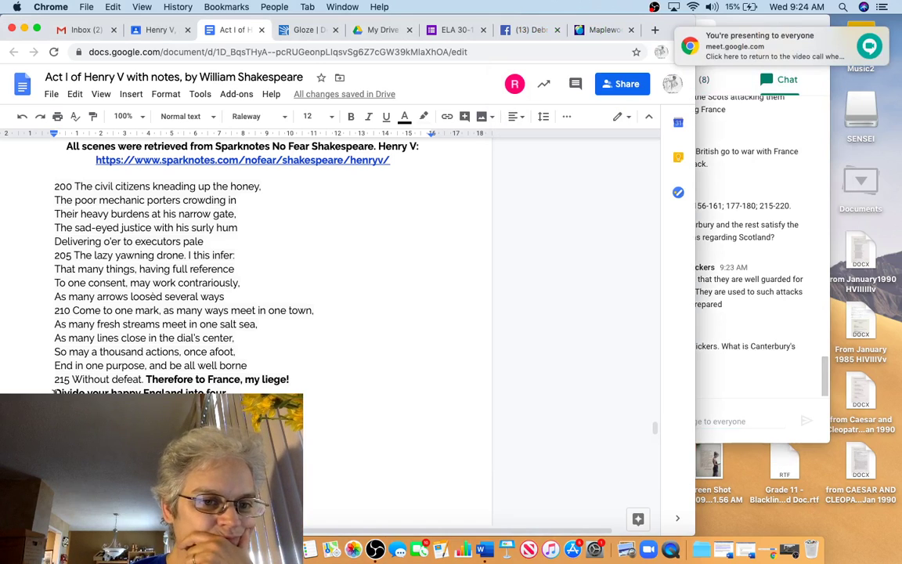
left_click_drag(55, 390, 233, 392)
key("super+u")
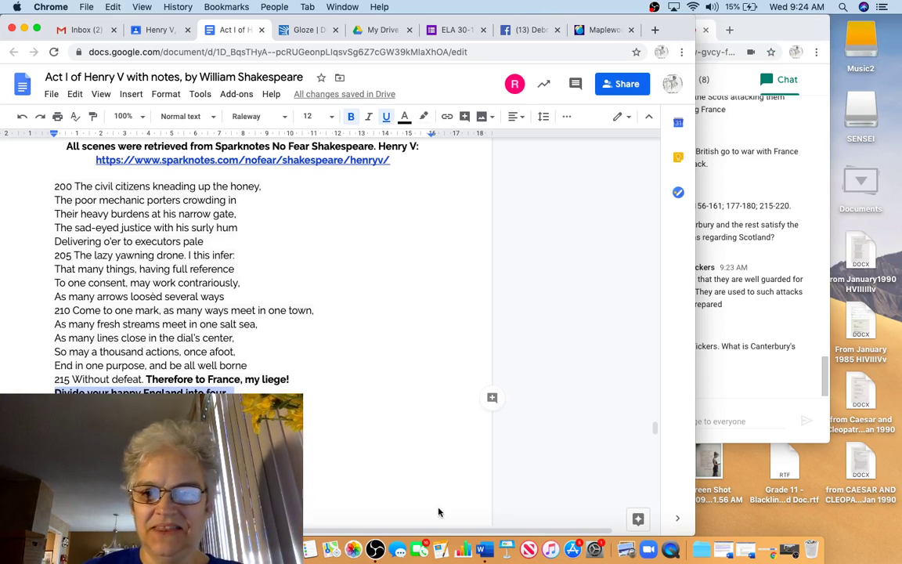
left_click(727, 391)
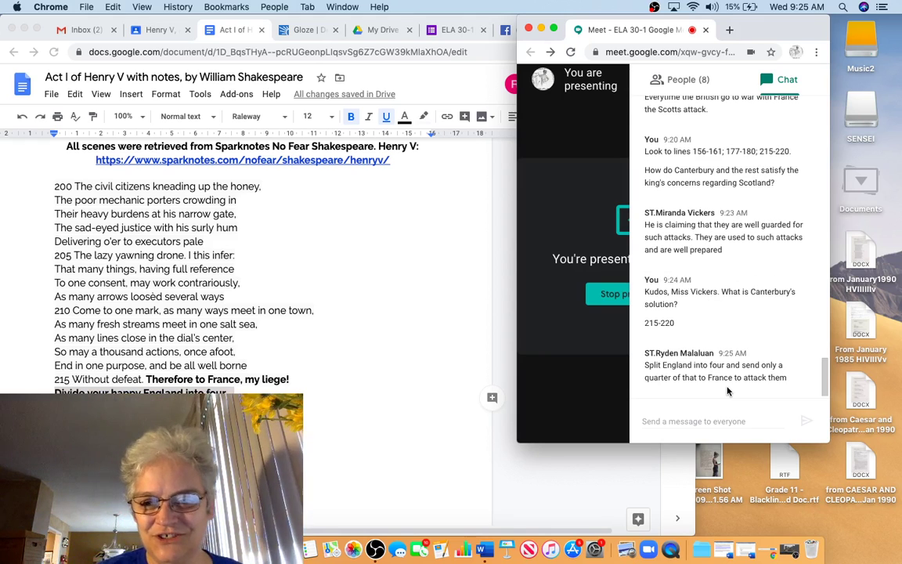
Reply 'Good job - that will leave 3/4 of England's forces at home to defend them from the Scots.'.
left_click(716, 420)
type("Good")
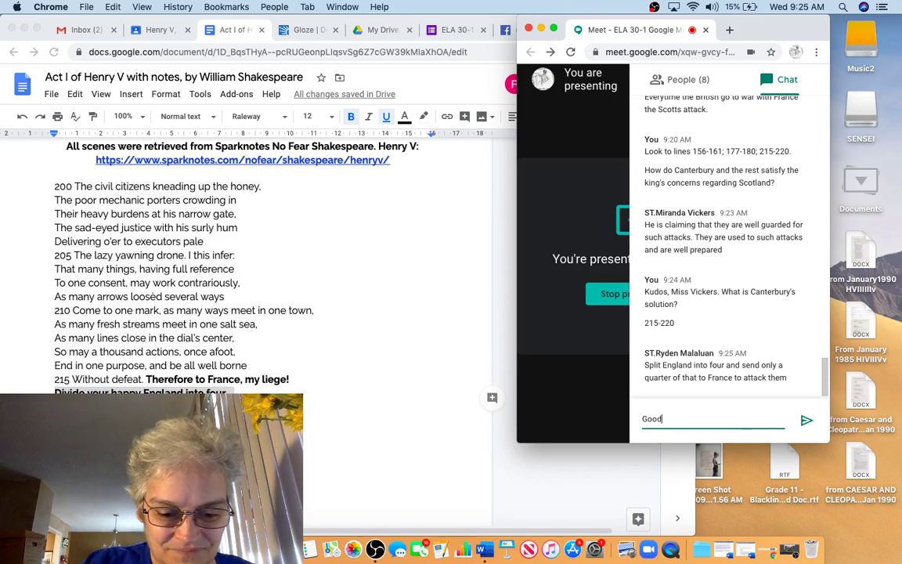
type(" job - th")
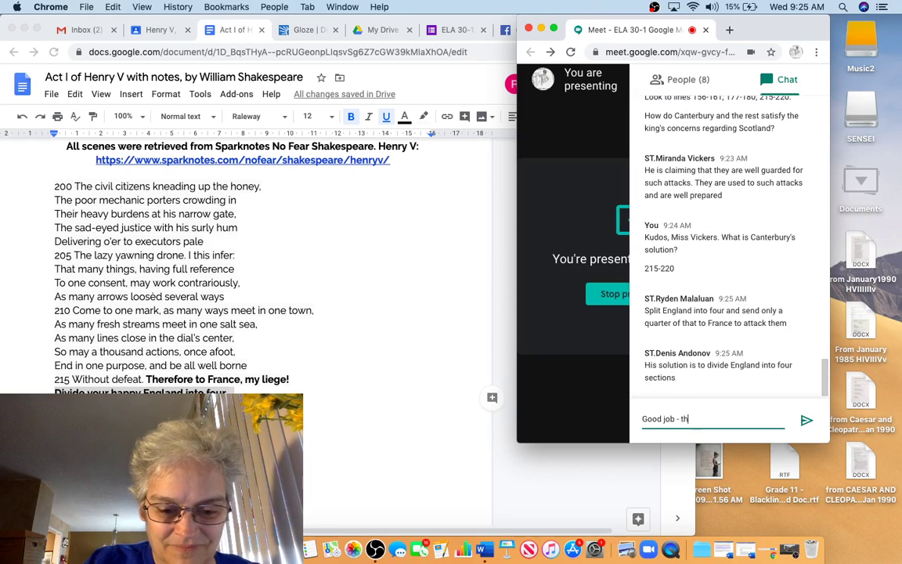
type("at will leave")
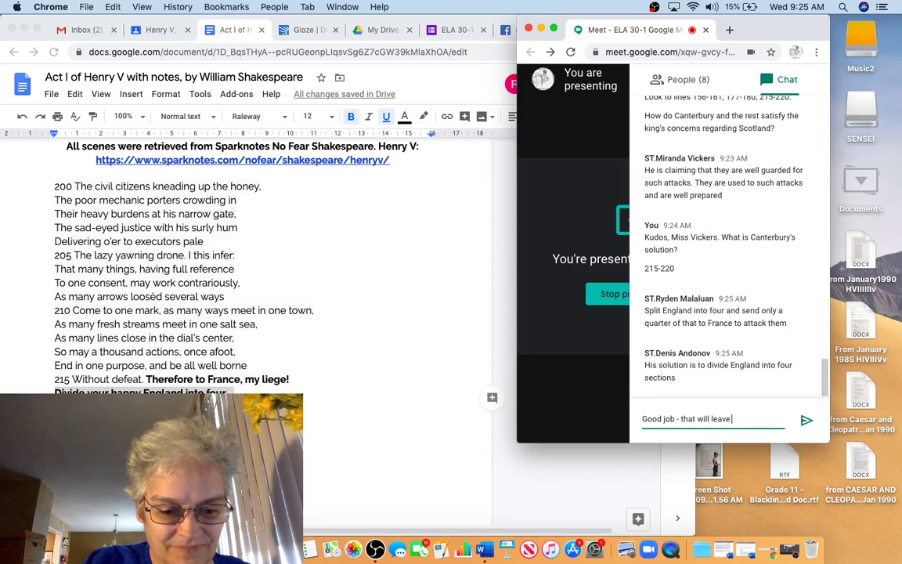
type(" 3/4 of England's forc")
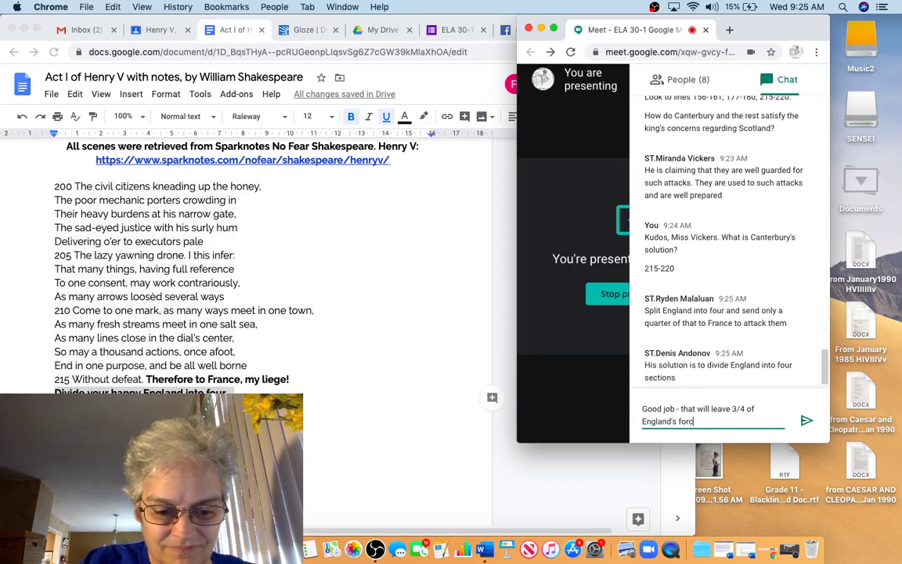
type("es at home to d")
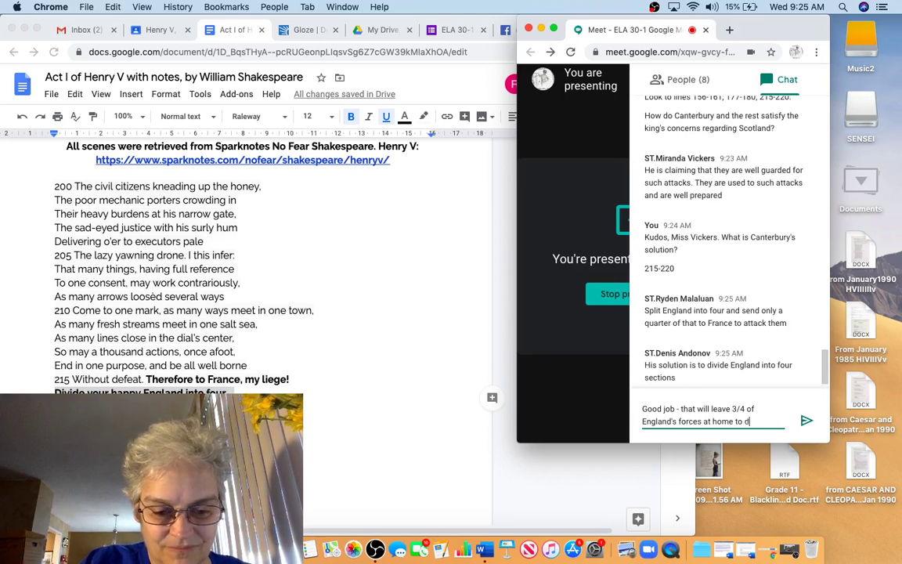
type("efend them from the Scot")
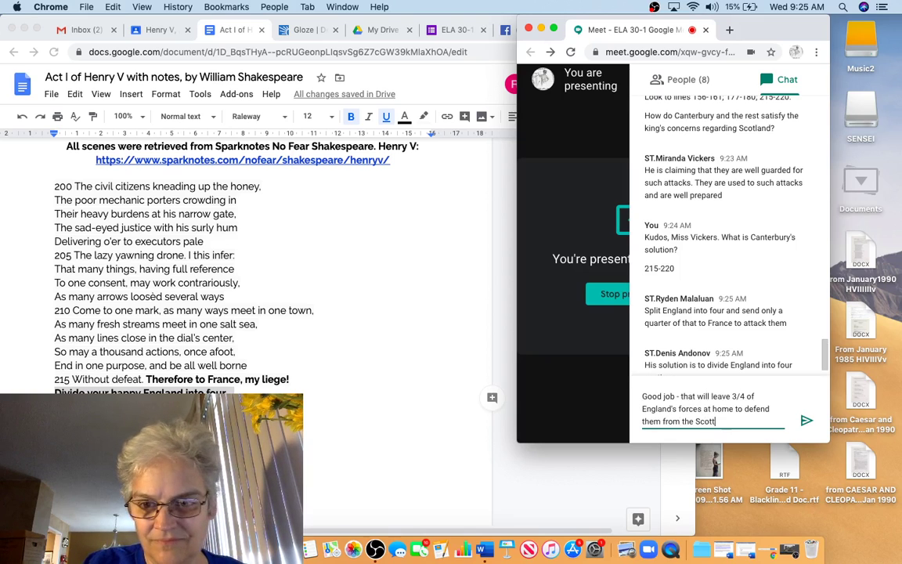
type("s.")
key("Return")
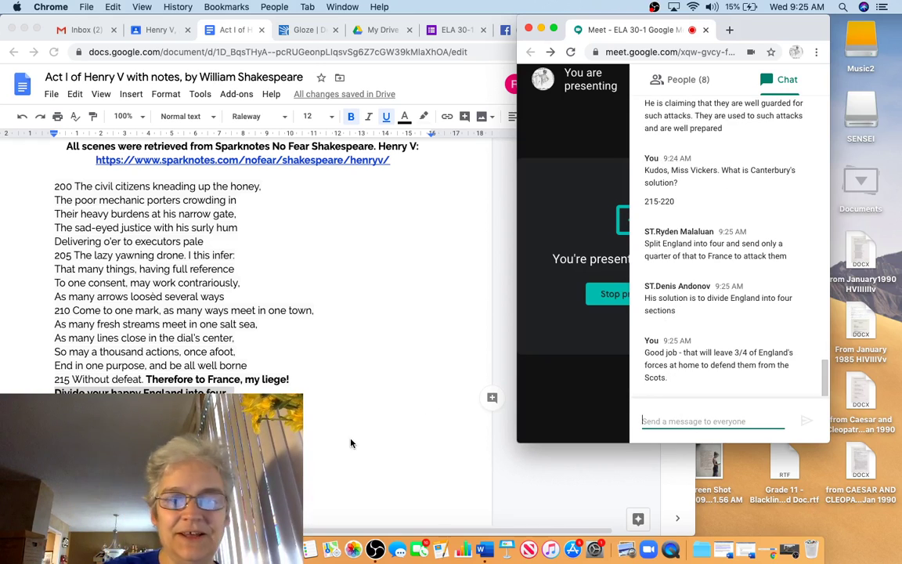
Scroll up to the Scene ii questions and copy question 2 about the Dauphin's messengers.
scroll(226, 203, "left", 2)
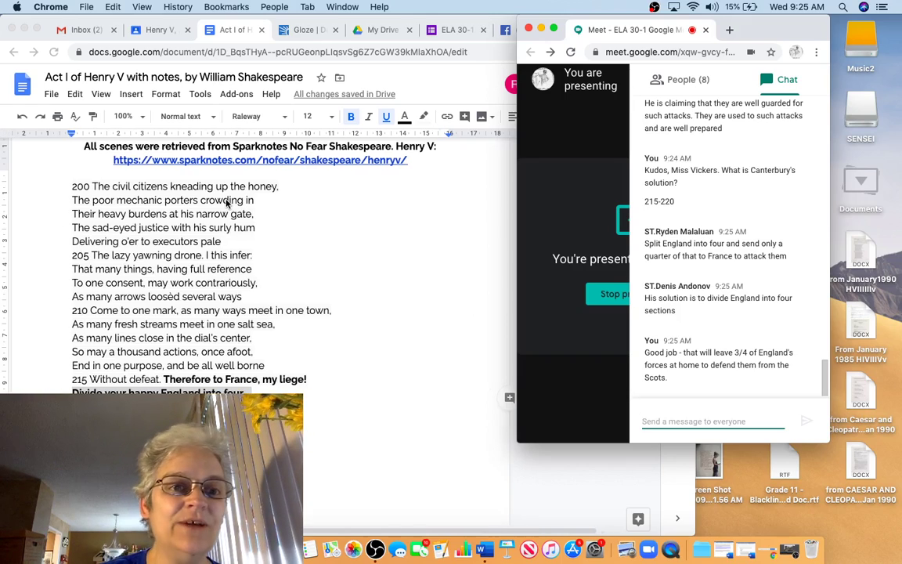
scroll(226, 203, "up", 15)
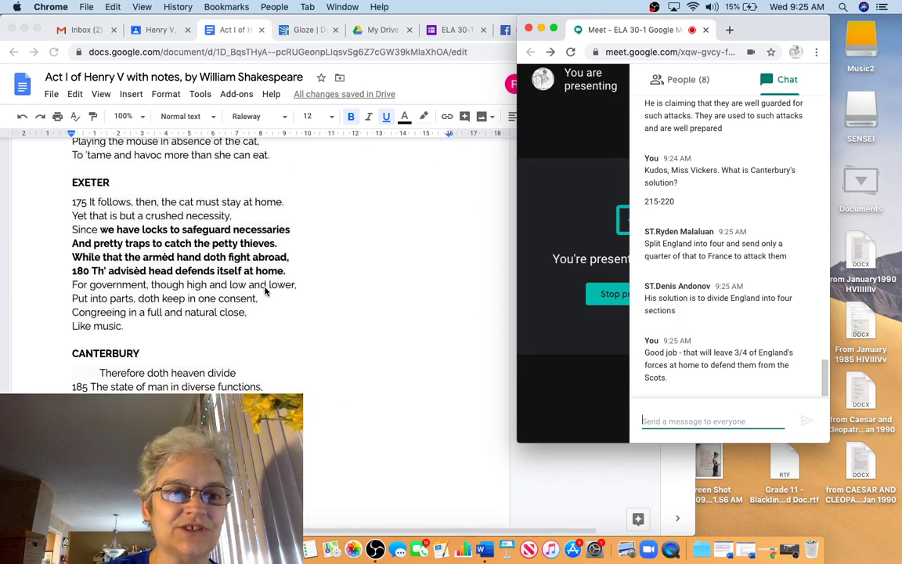
scroll(265, 292, "up", 20)
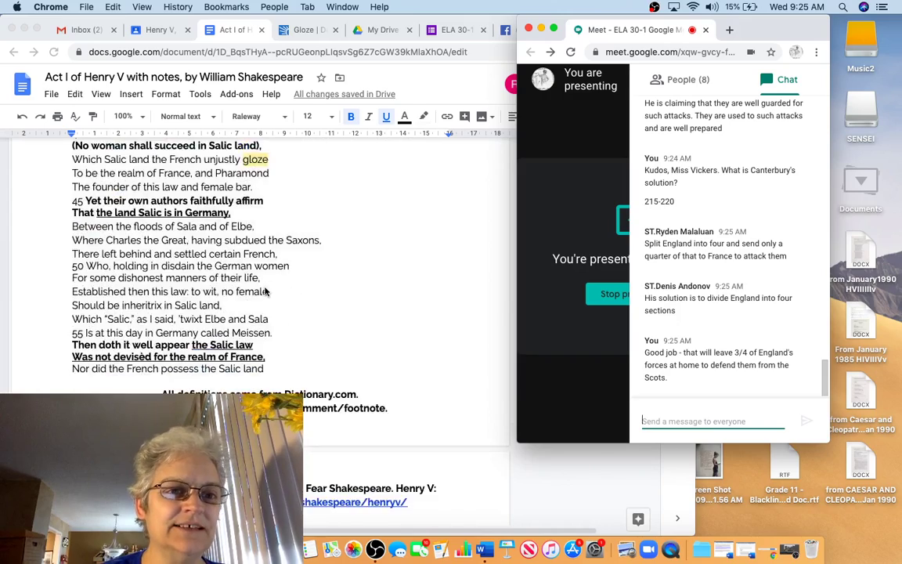
scroll(265, 291, "up", 20)
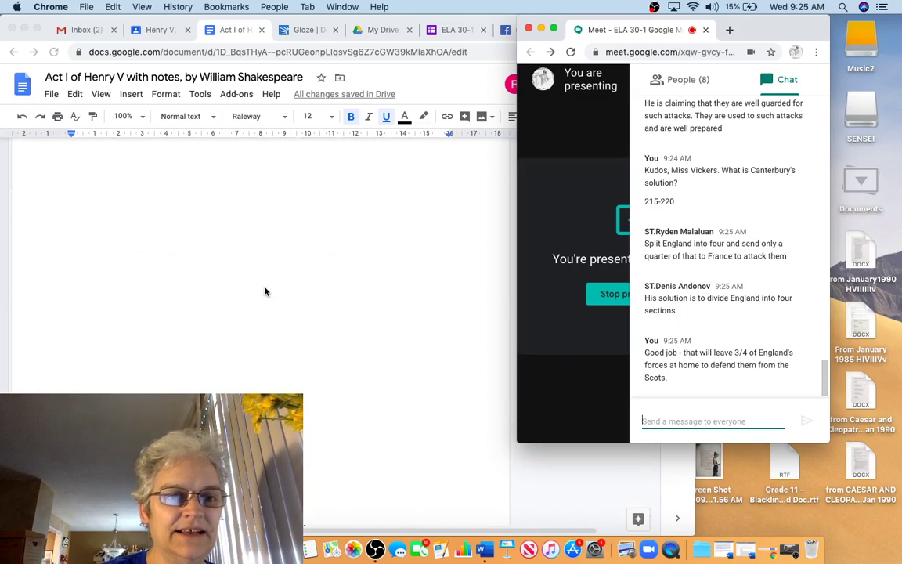
scroll(265, 292, "up", 20)
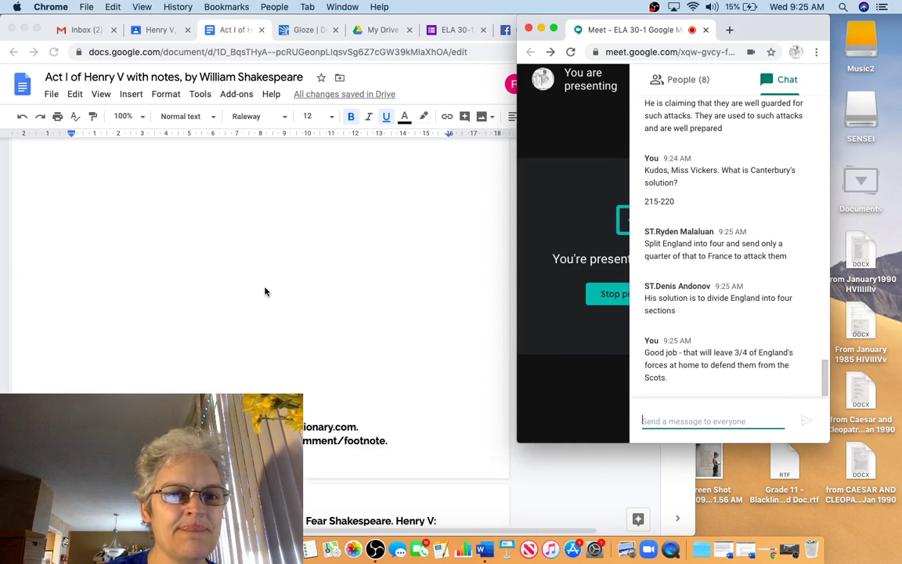
scroll(265, 291, "up", 3)
left_click(126, 308)
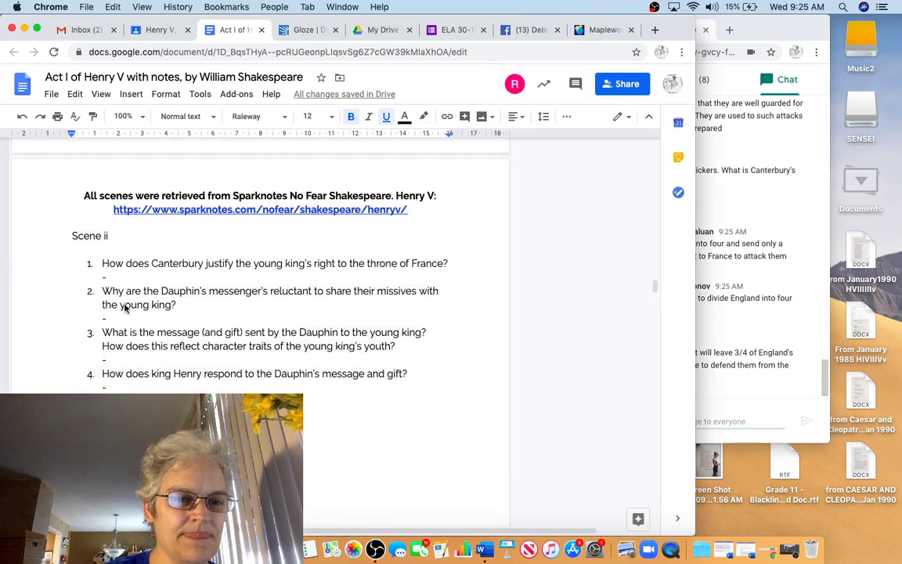
left_click_drag(103, 291, 113, 291)
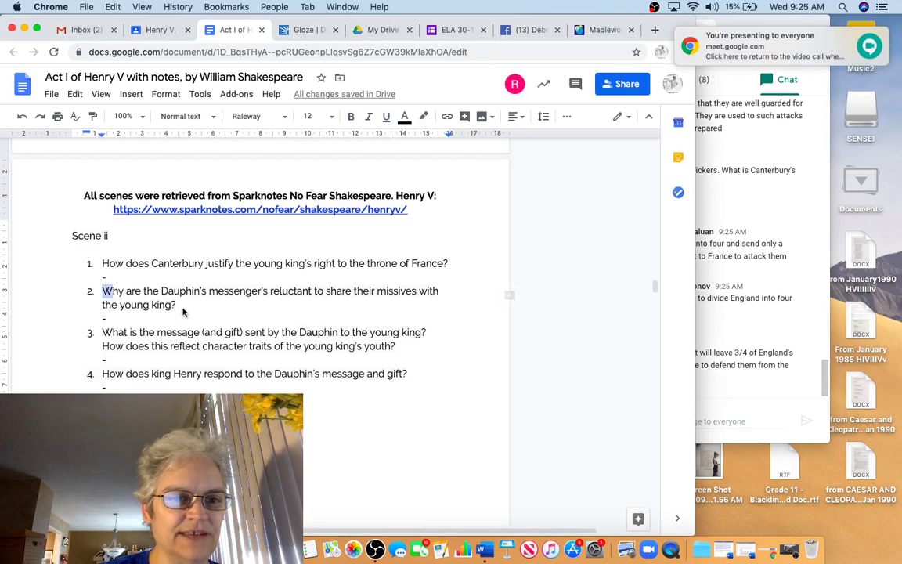
left_click_drag(186, 312, 186, 312)
key("super+c")
Paste question 2 into the Meet chat and send it to the class.
left_click(729, 376)
left_click(752, 423)
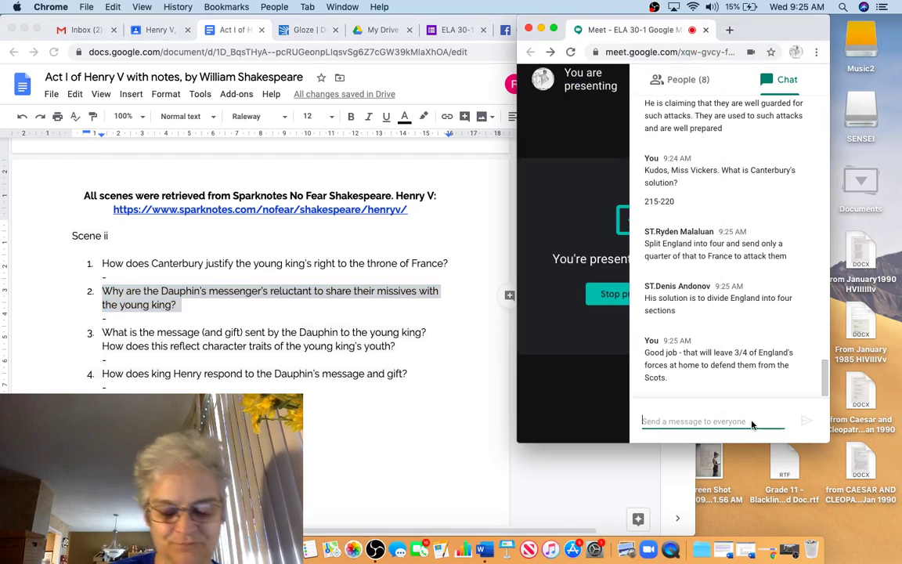
key("super+v")
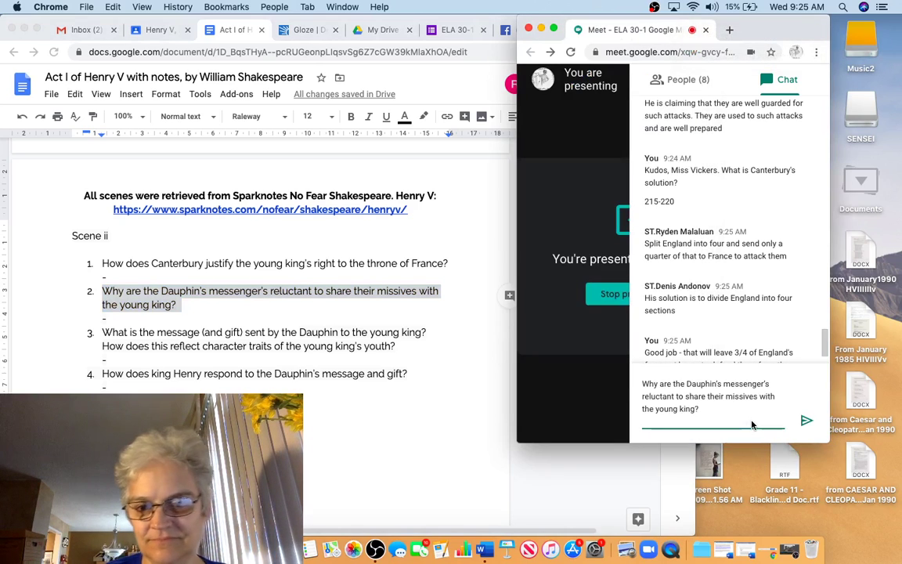
key("Return")
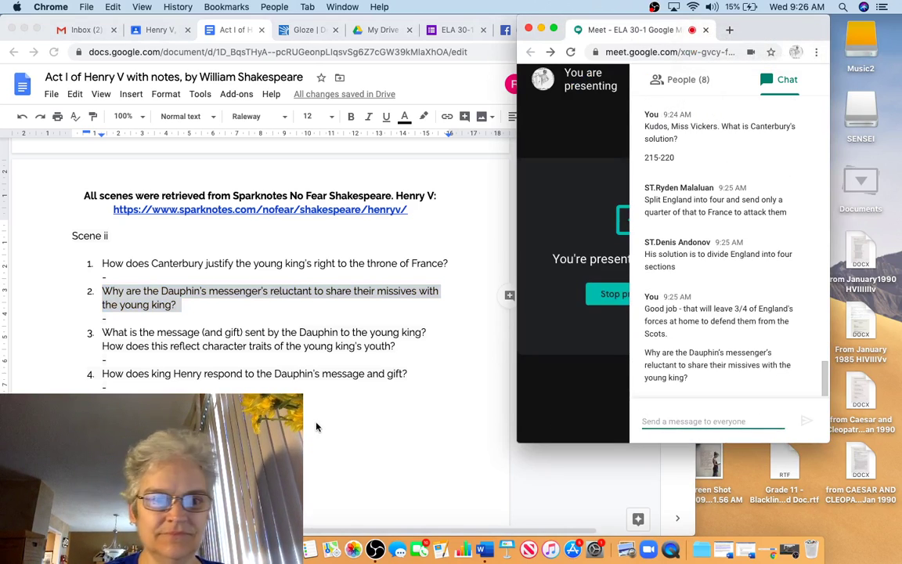
scroll(317, 427, "up", 10)
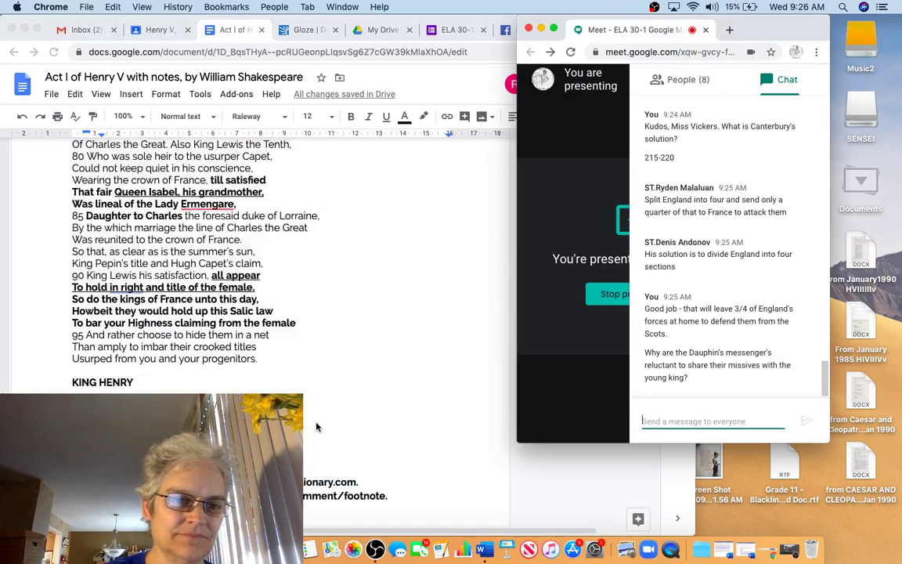
Scroll down to lines 210–220 and bring the notes in front of the Meet window.
scroll(316, 427, "down", 15)
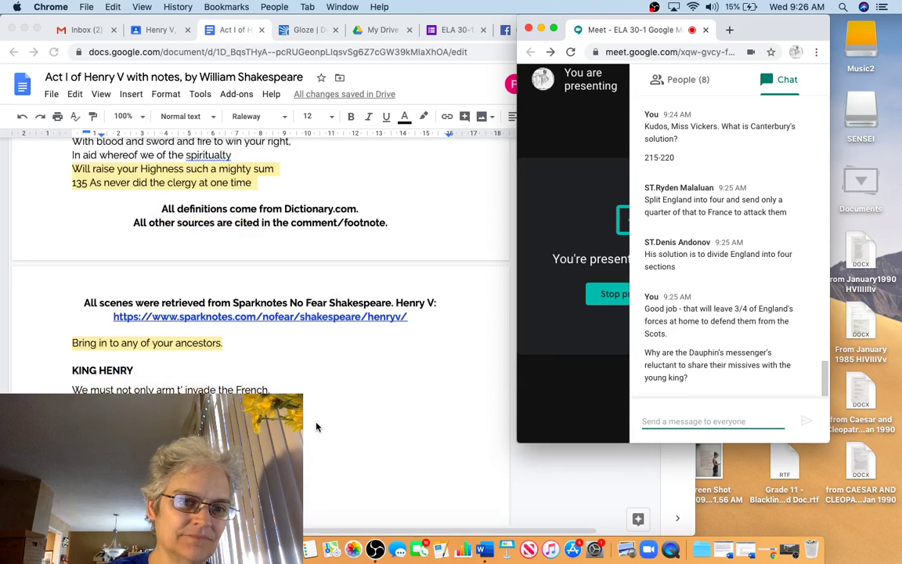
scroll(316, 427, "down", 10)
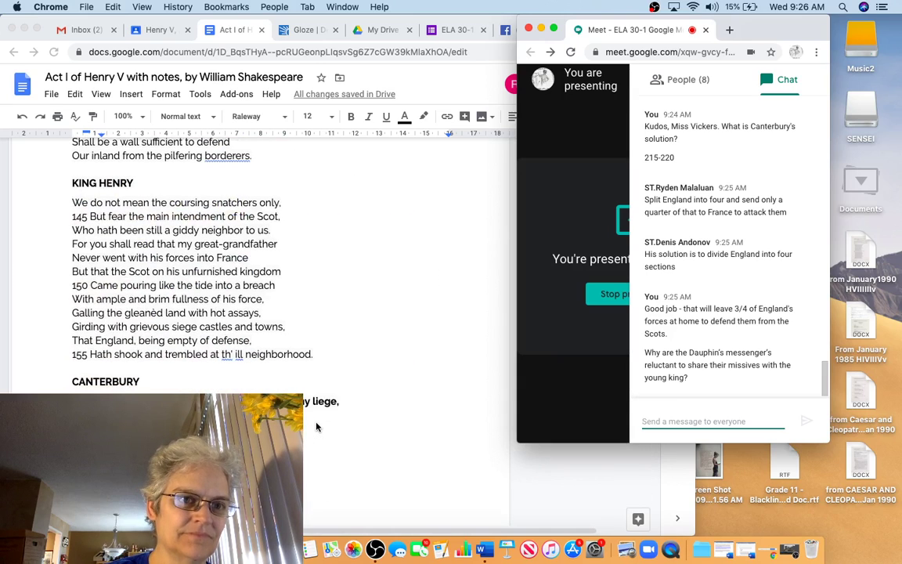
scroll(316, 427, "down", 15)
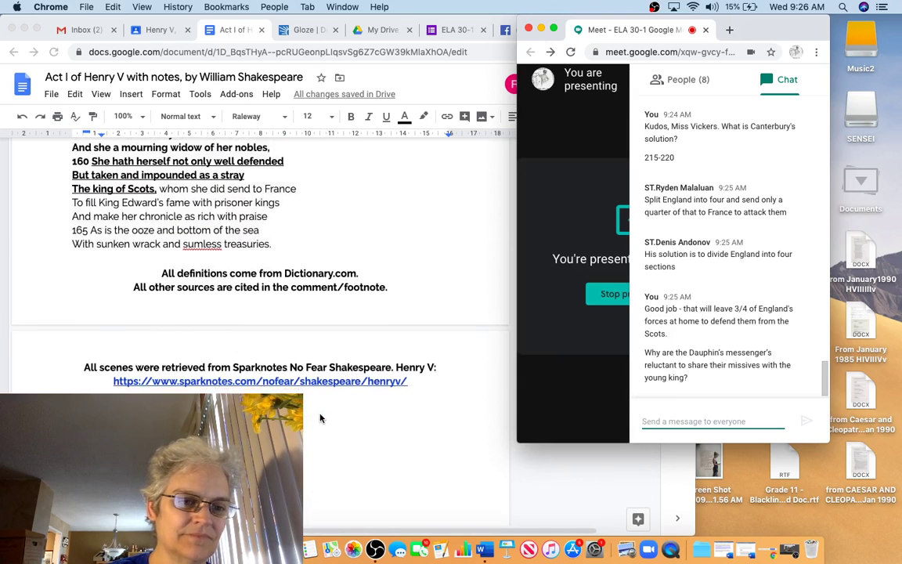
scroll(320, 419, "down", 15)
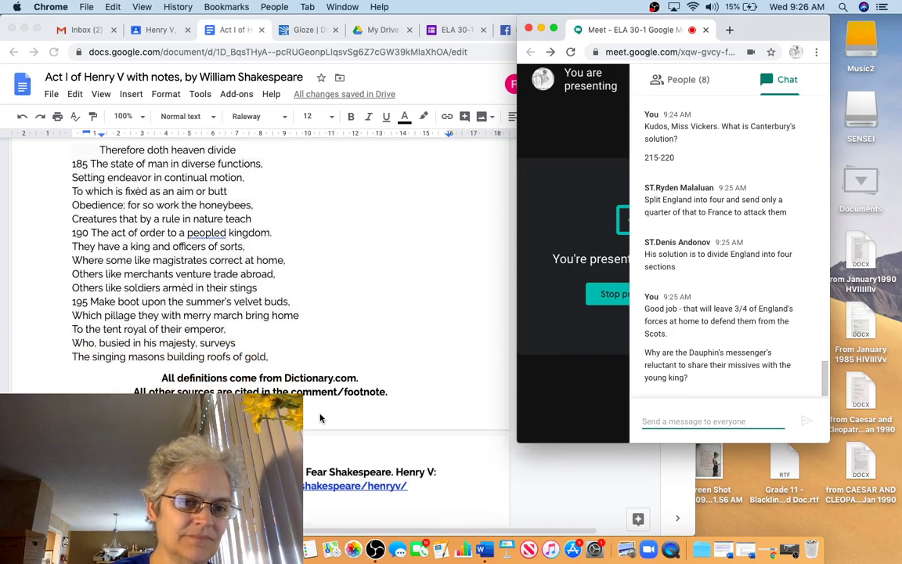
scroll(320, 419, "down", 8)
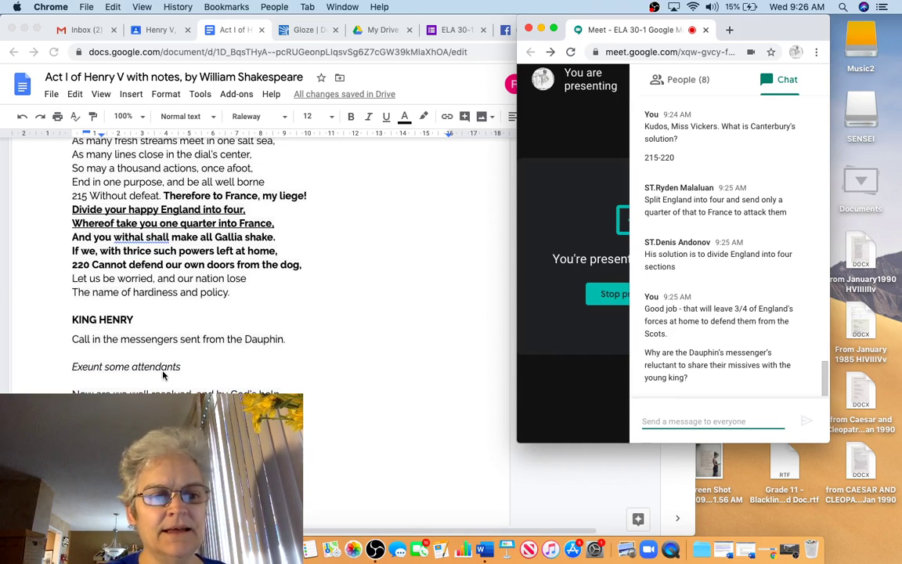
left_click(643, 421)
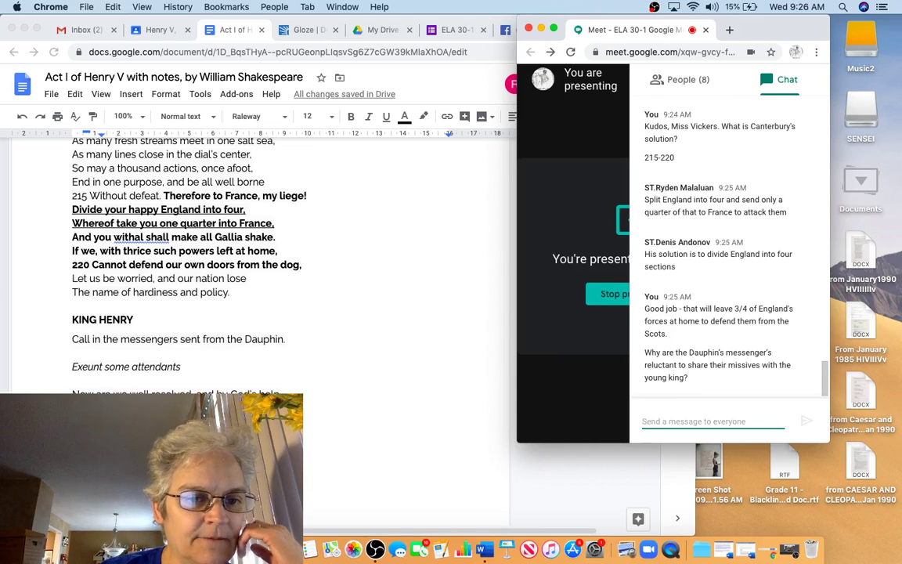
left_click(72, 392)
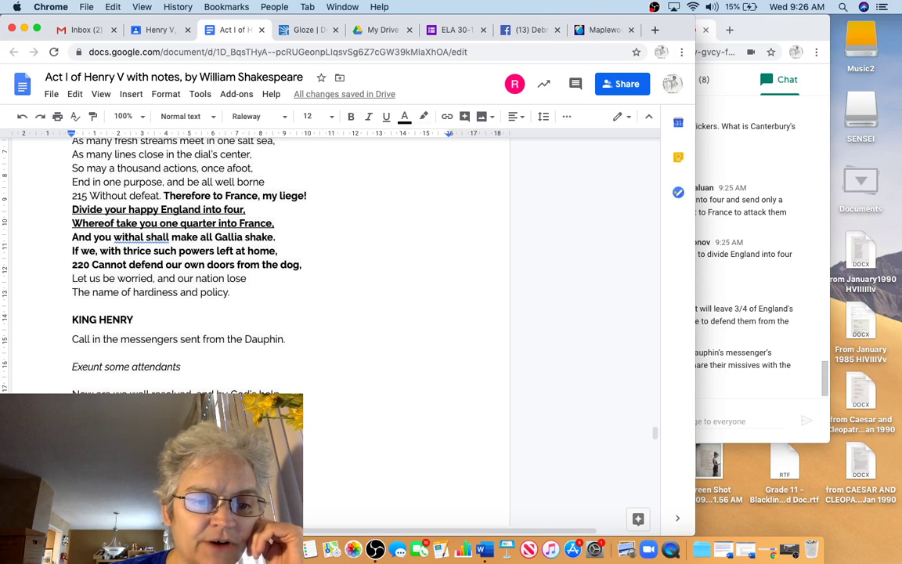
Scroll the notes down toward the French Ambassadors' entrance, then bring the Meet chat forward.
scroll(289, 266, "down", 2)
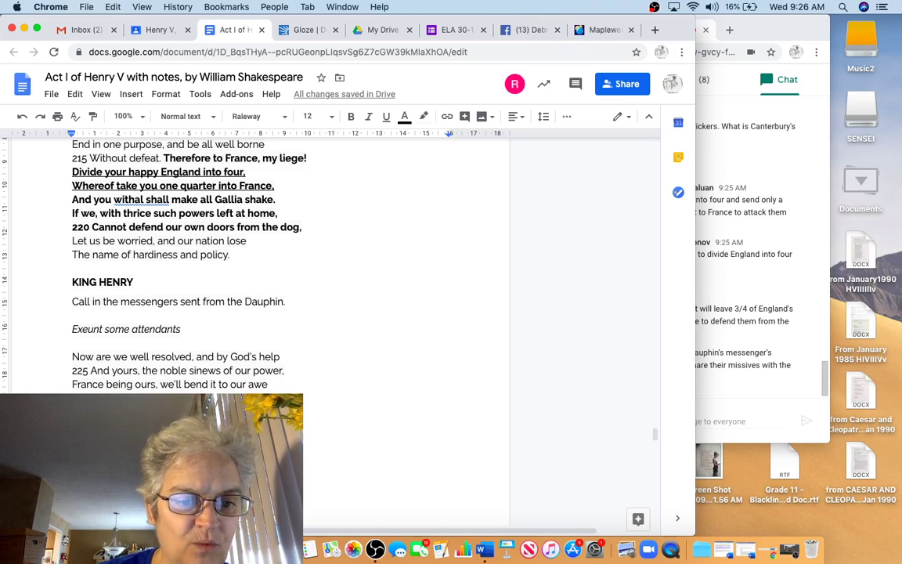
scroll(290, 266, "down", 2)
scroll(290, 266, "down", 5)
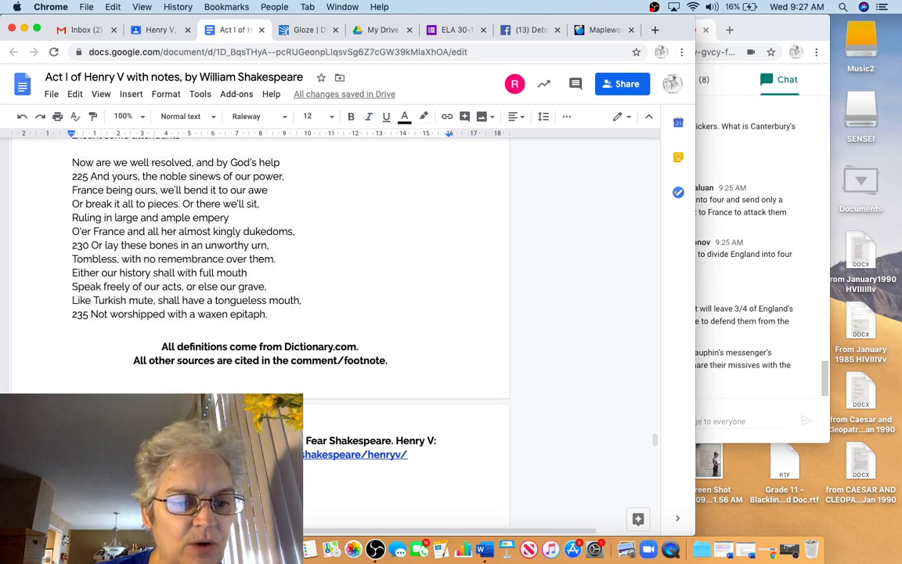
scroll(290, 266, "down", 2)
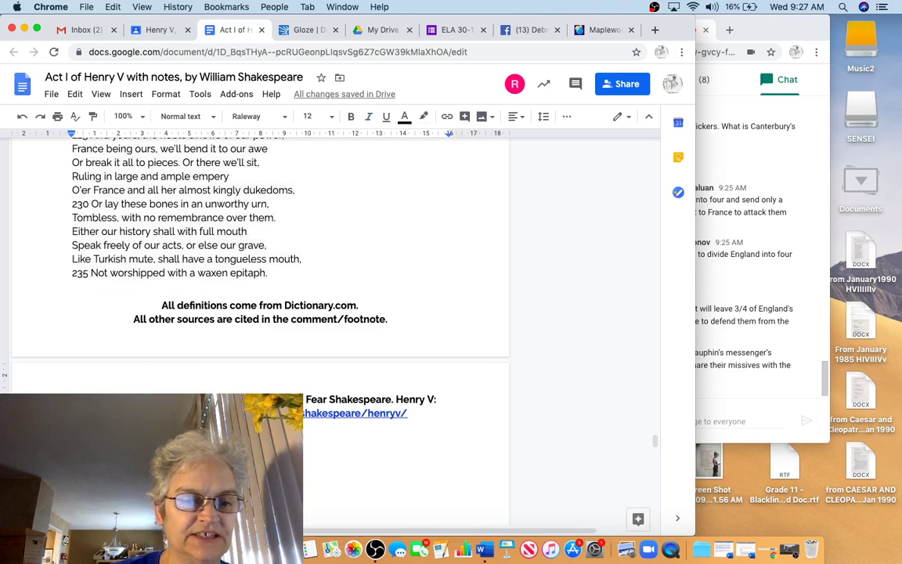
scroll(261, 251, "down", 2)
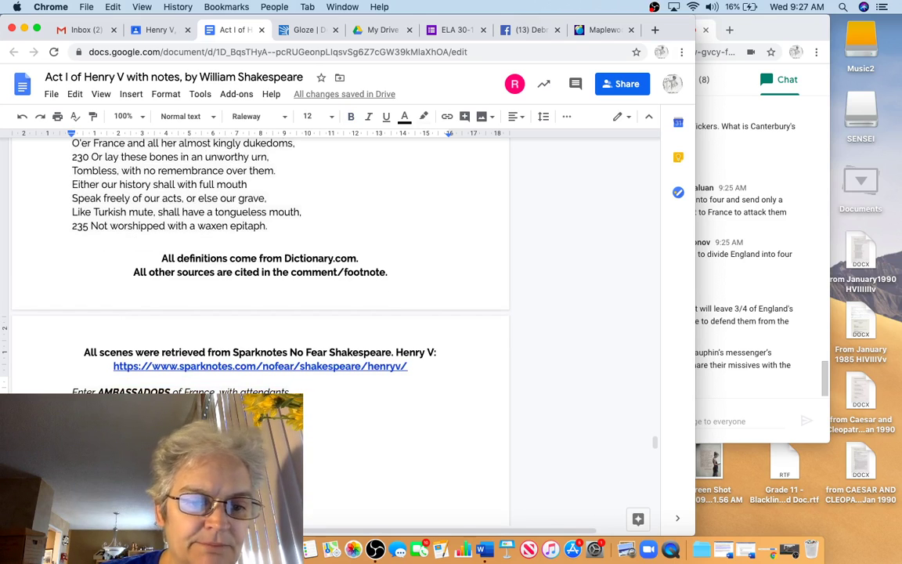
scroll(260, 251, "down", 2)
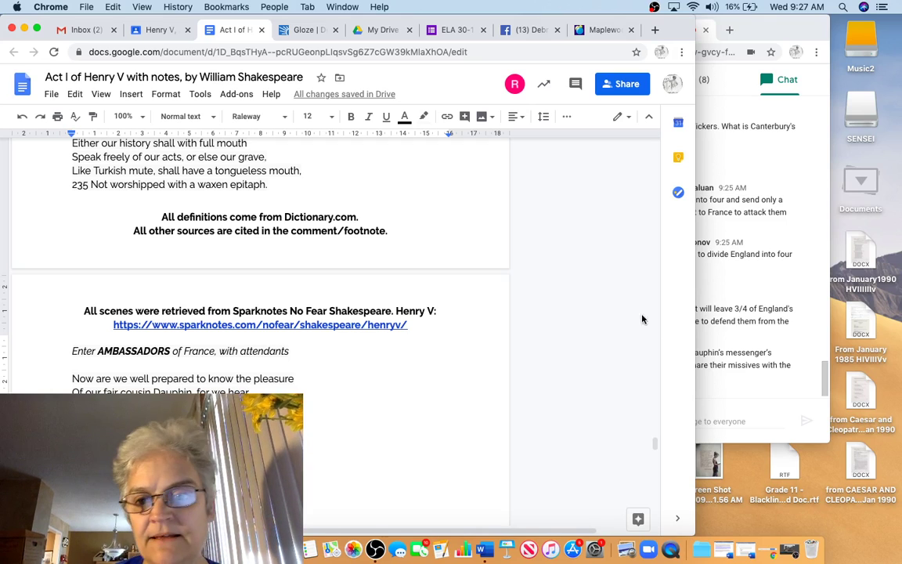
left_click(719, 356)
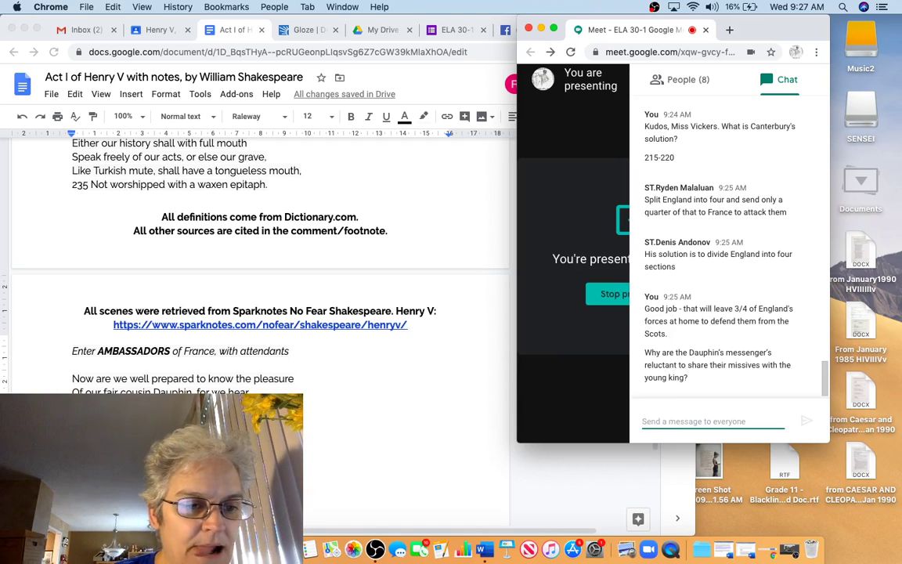
Back in the notes near line 240, switch on bold, then return to the Meet chat box.
key("super+grave")
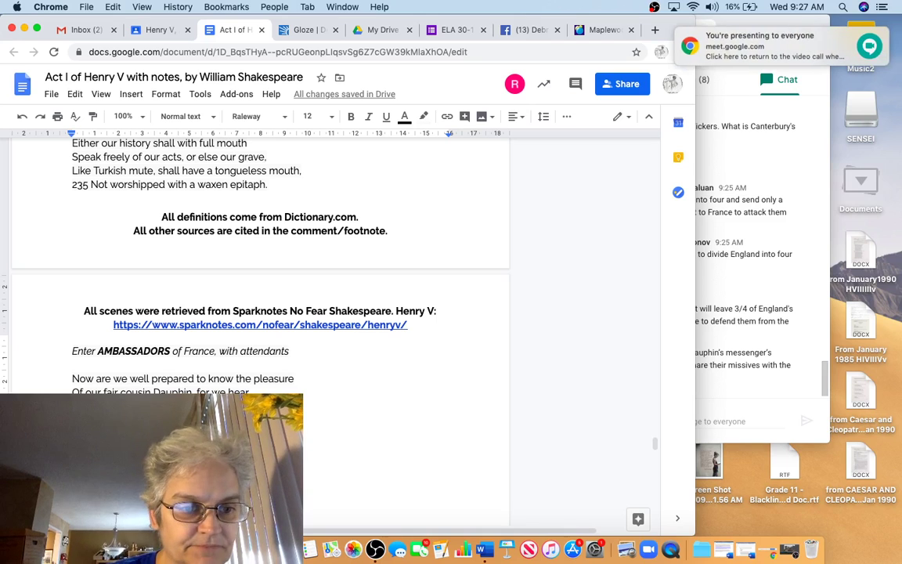
scroll(260, 266, "down", 3)
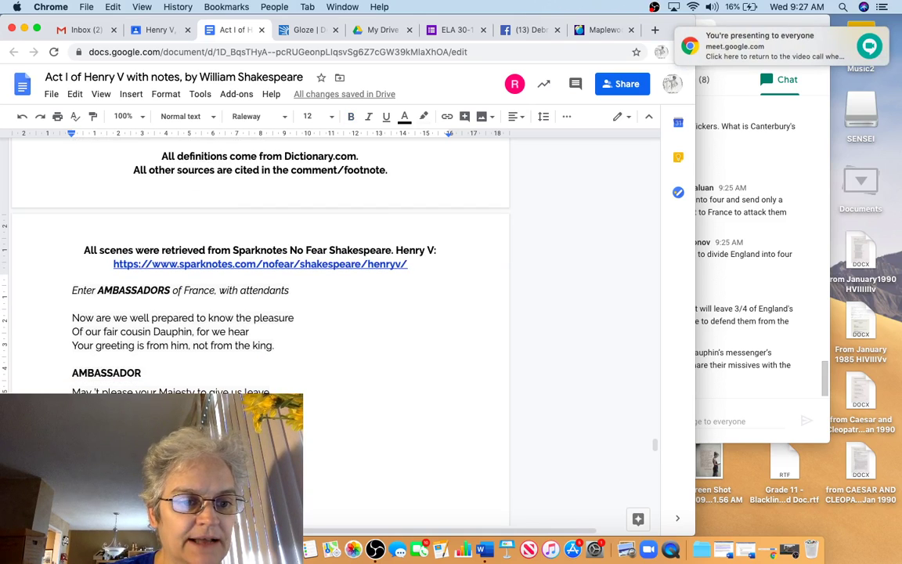
scroll(260, 266, "down", 2)
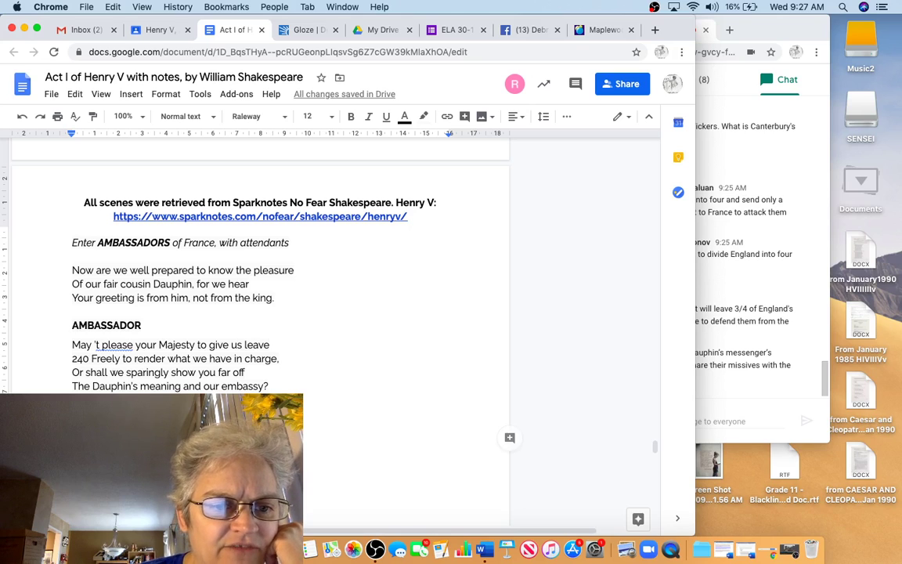
key("ctrl+b")
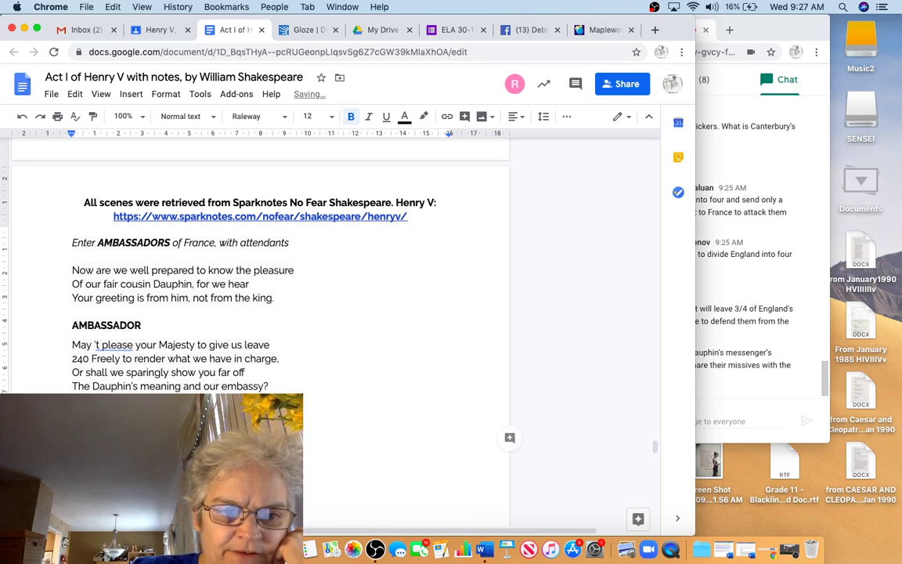
left_click(765, 420)
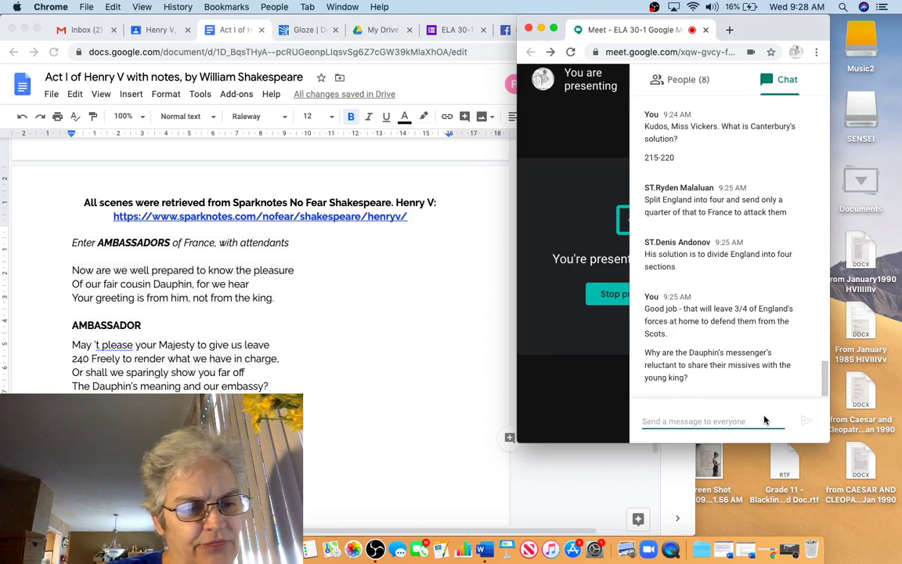
Post the line 243 answer about the king anticipating their fears, then the inference that they think HV a tyrant.
type("243")
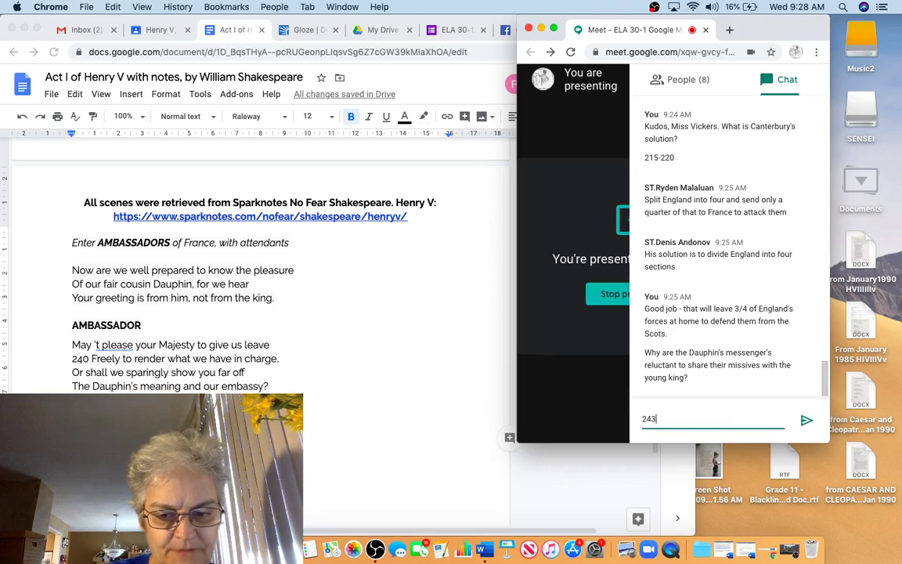
type(" - the king an")
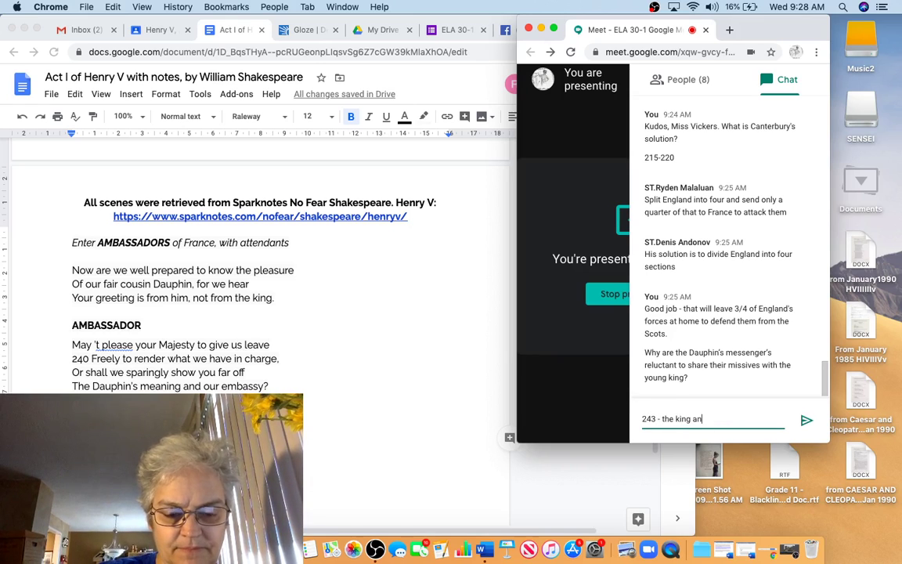
type("swers the")
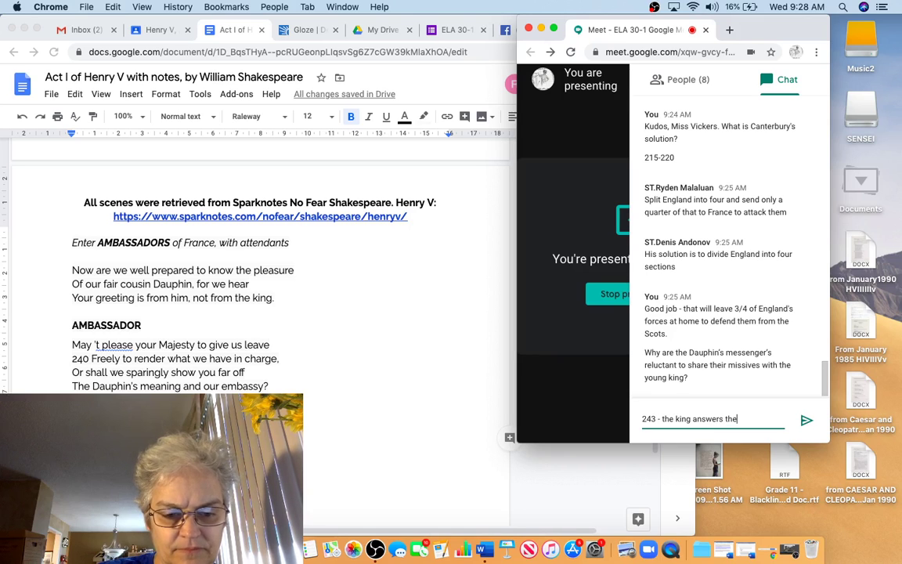
type(" question by ")
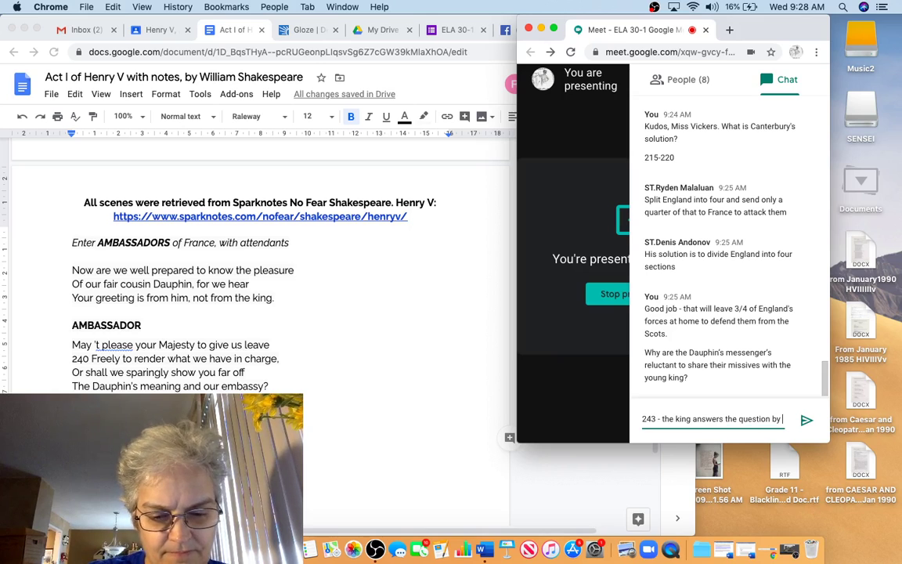
type("anticipating ")
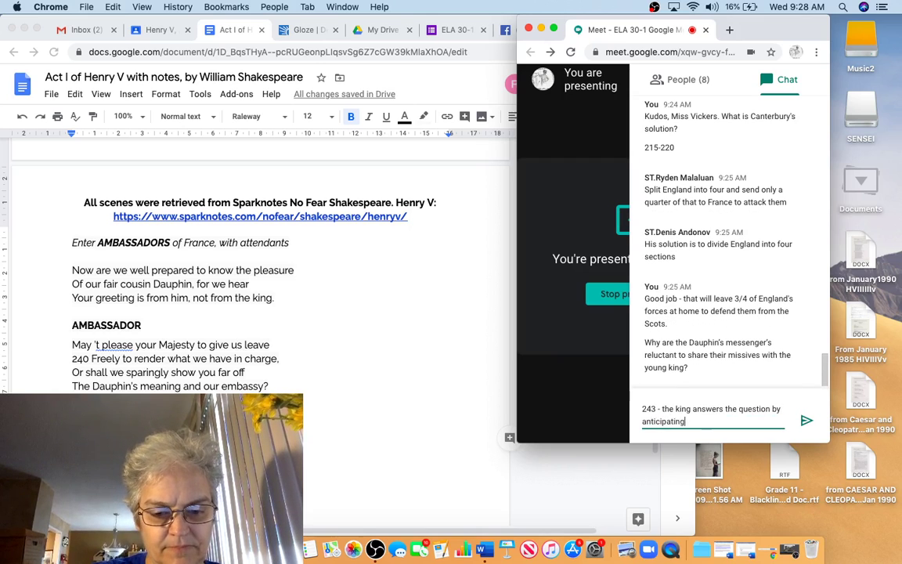
type("their fears")
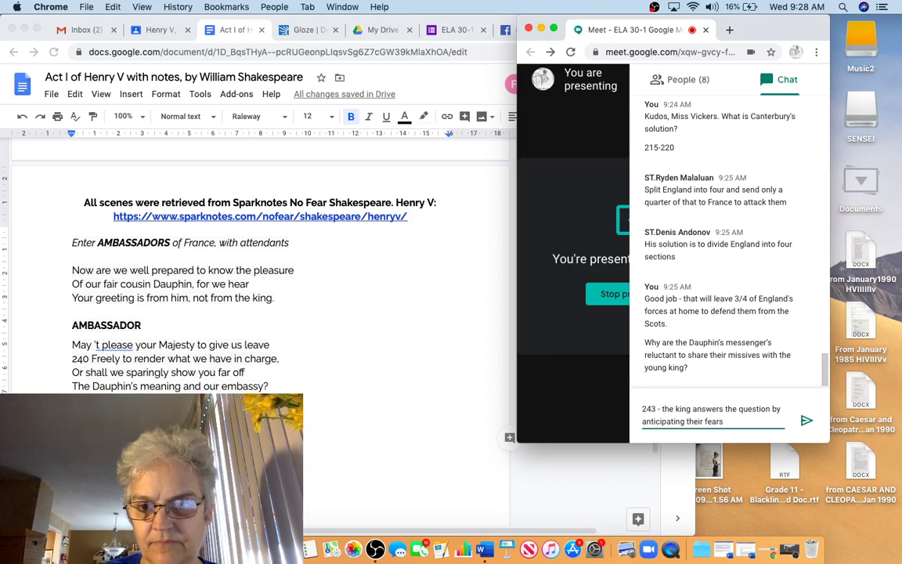
key("Return")
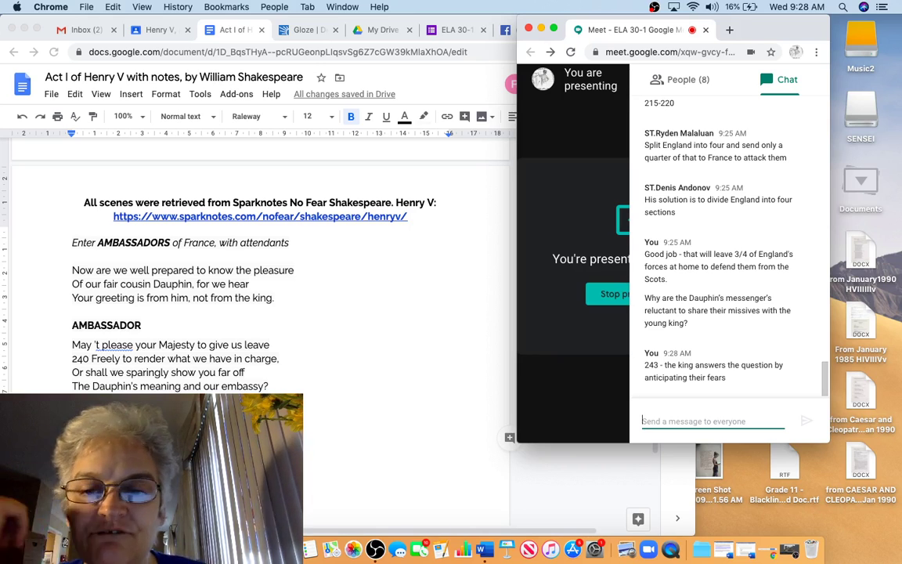
type("Make")
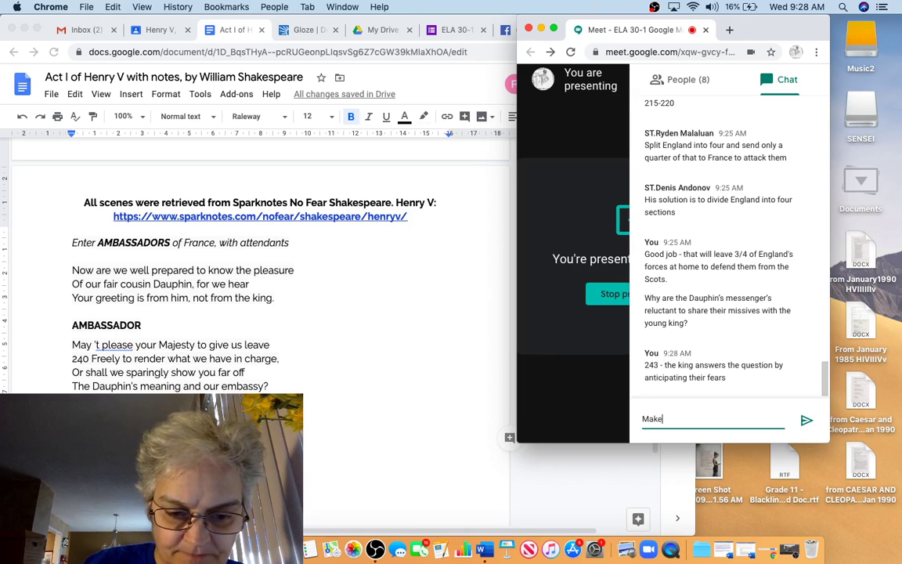
type(" an infferen")
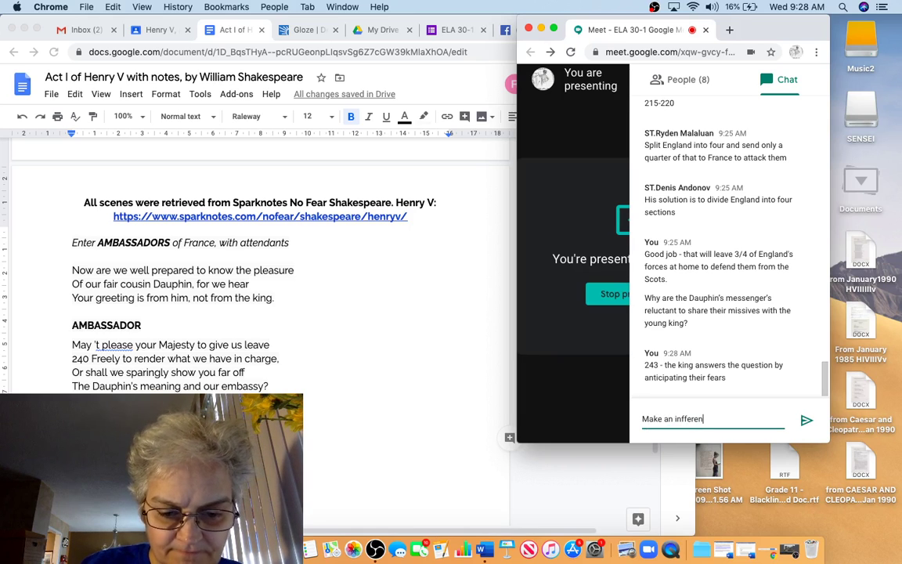
type("ce -")
key("BackSpace")
key("BackSpace")
key("BackSpace")
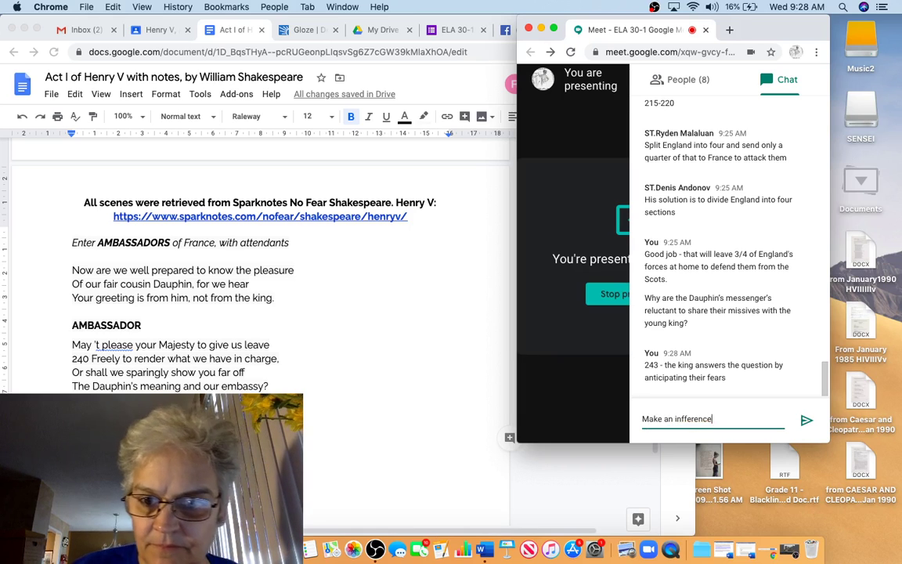
key("BackSpace")
type("en")
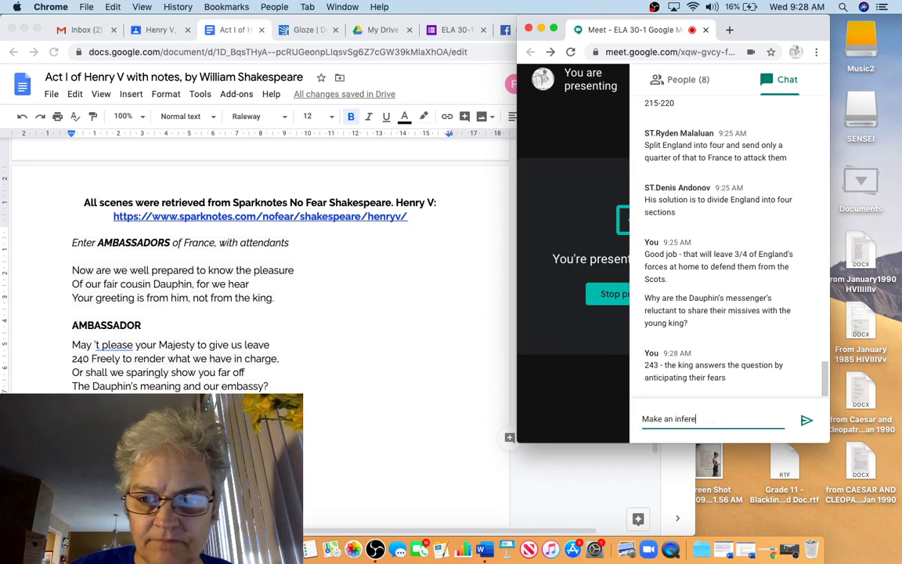
type("ce - they must think")
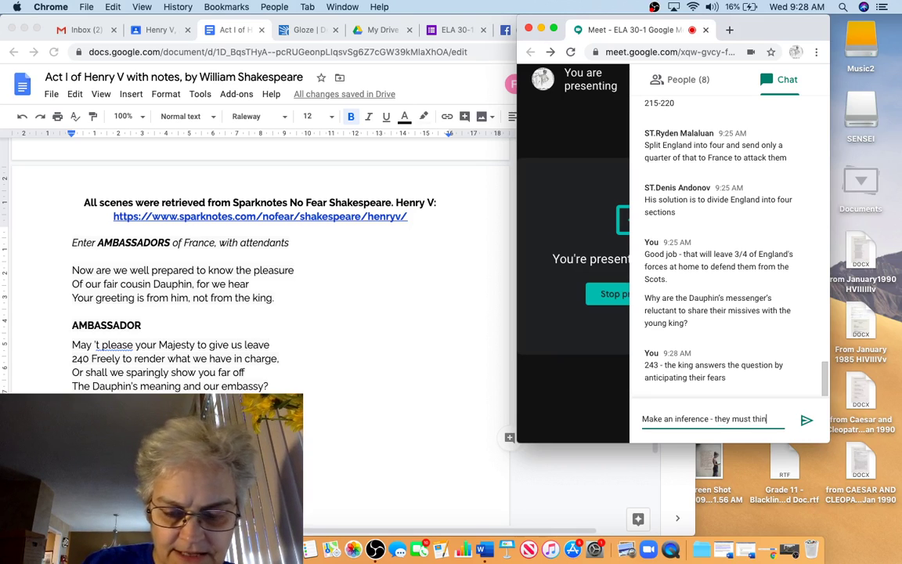
type(" HV")
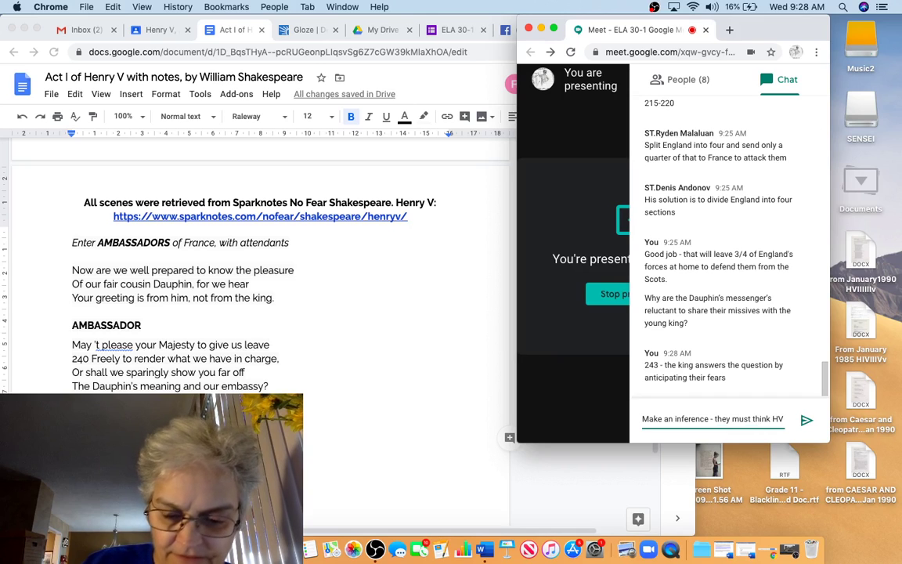
type(" a")
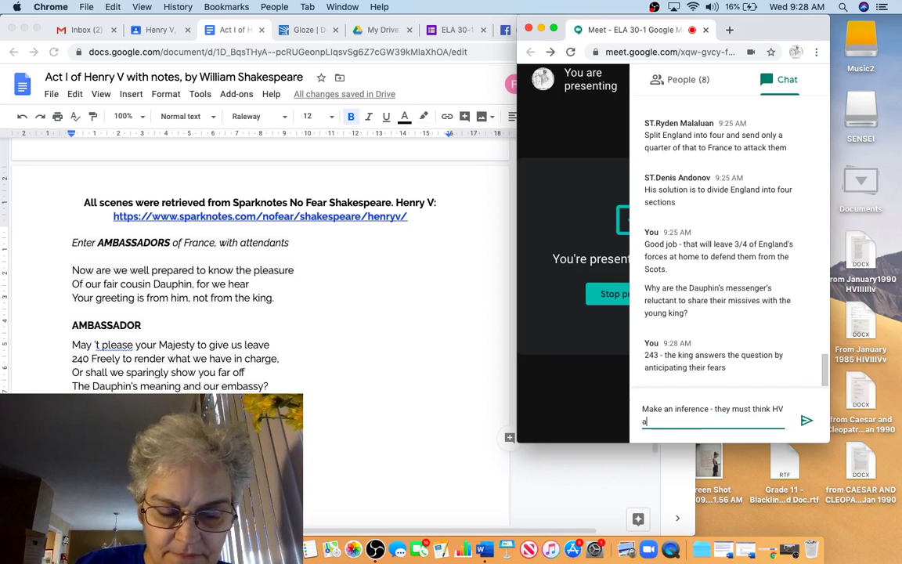
type(" tyrant ")
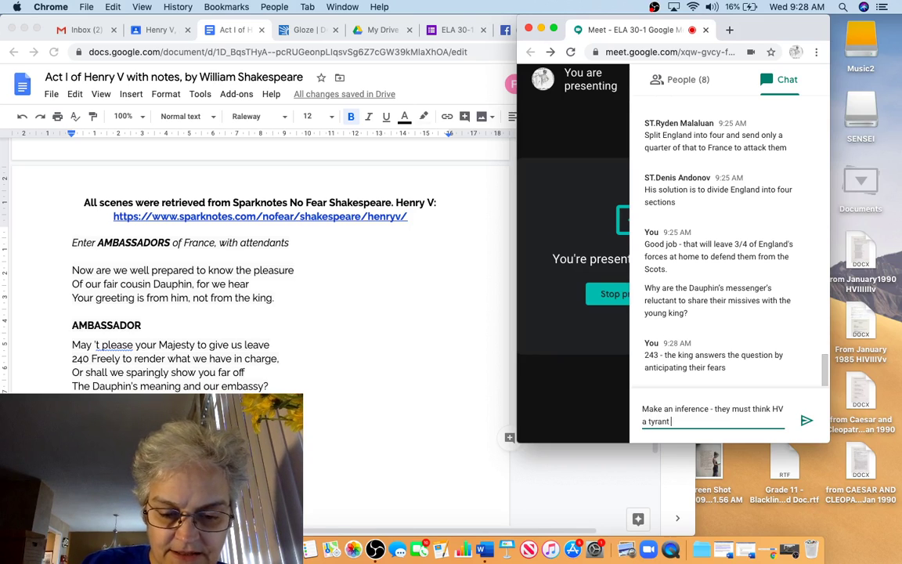
type("thus")
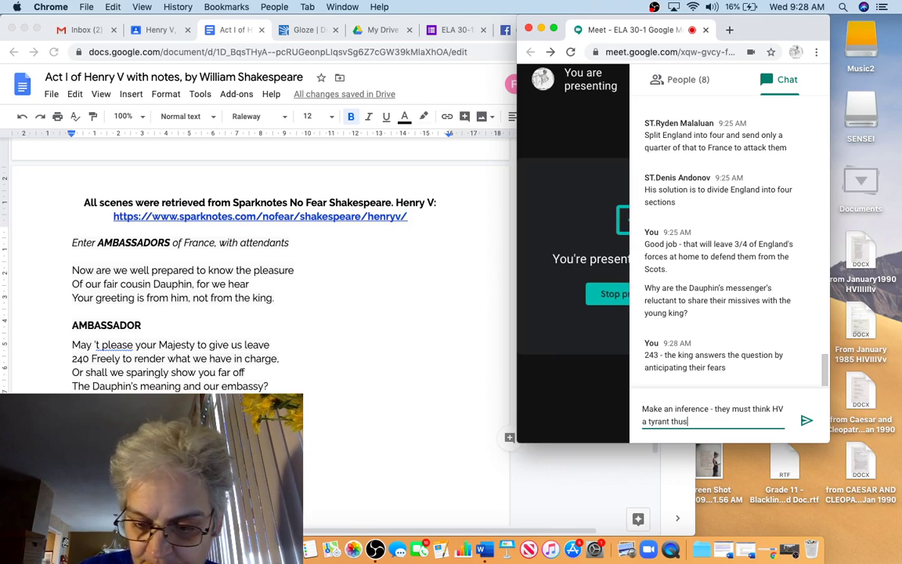
type(".")
key("Return")
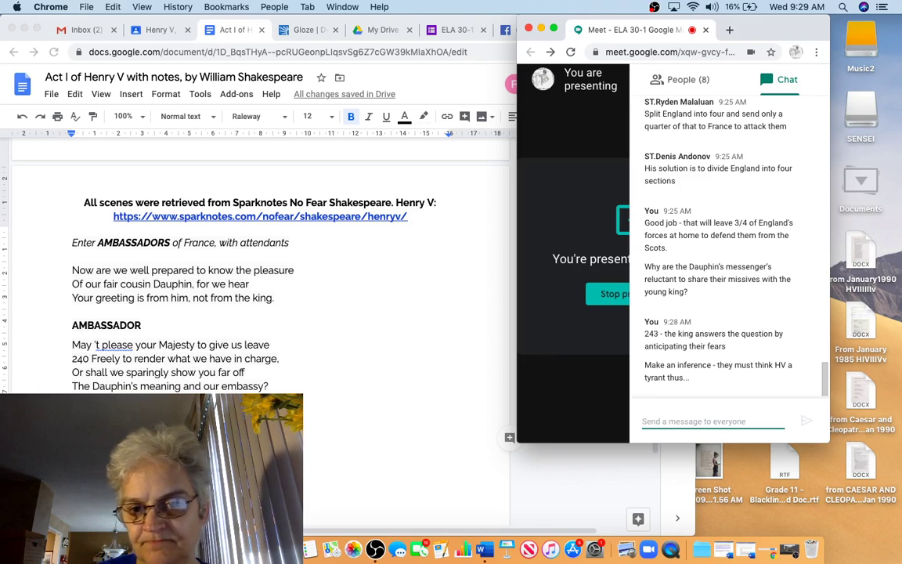
Send 'if they give an offensive message...' to the Meet chat as a follow-up.
type("if th")
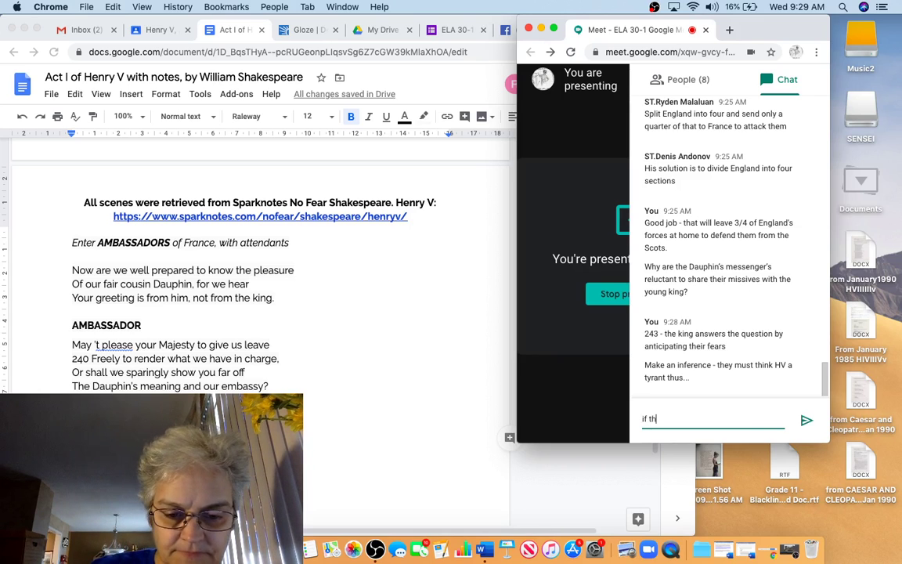
type("ey give ")
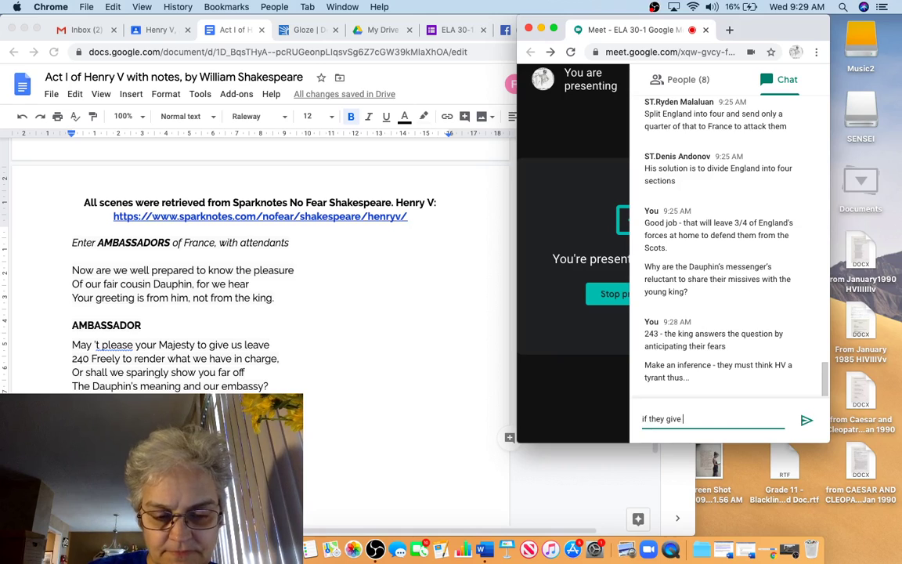
type("an offens")
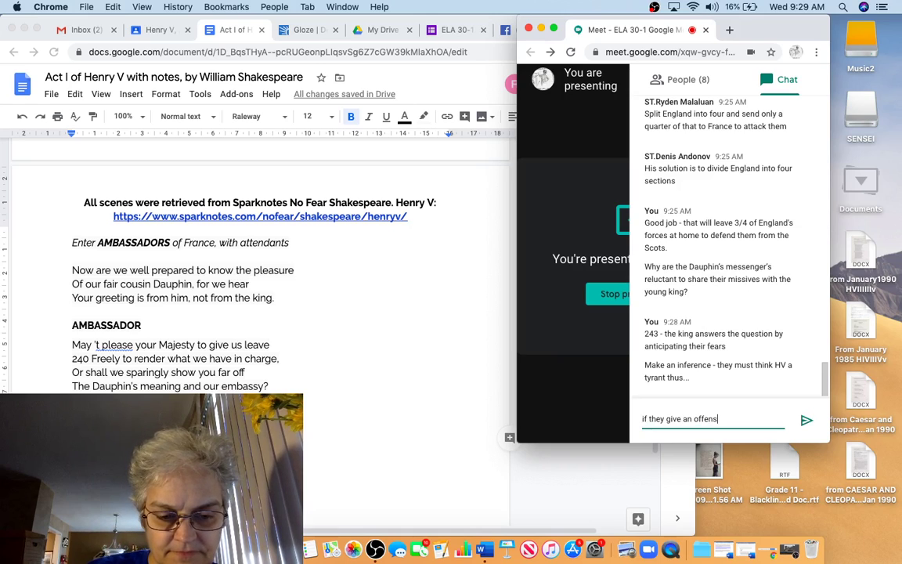
type("ive message...")
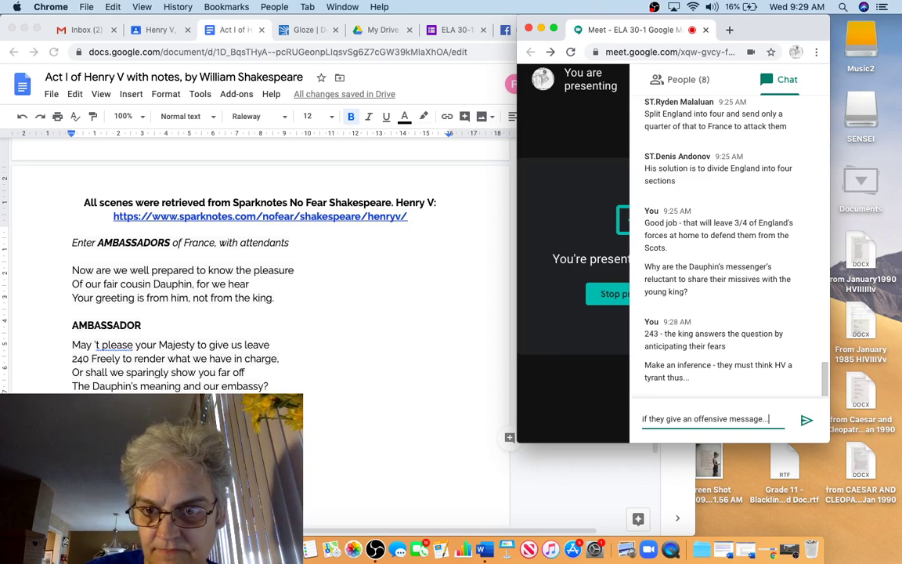
key("Return")
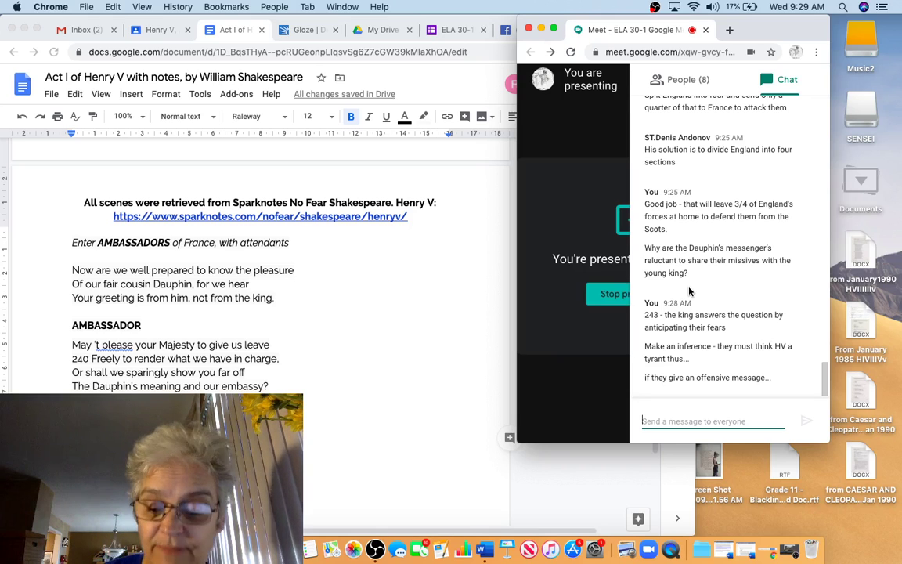
Ask what they might anticipate from a tyrant given an offensive message, then reply 'Good'.
type("What might they a")
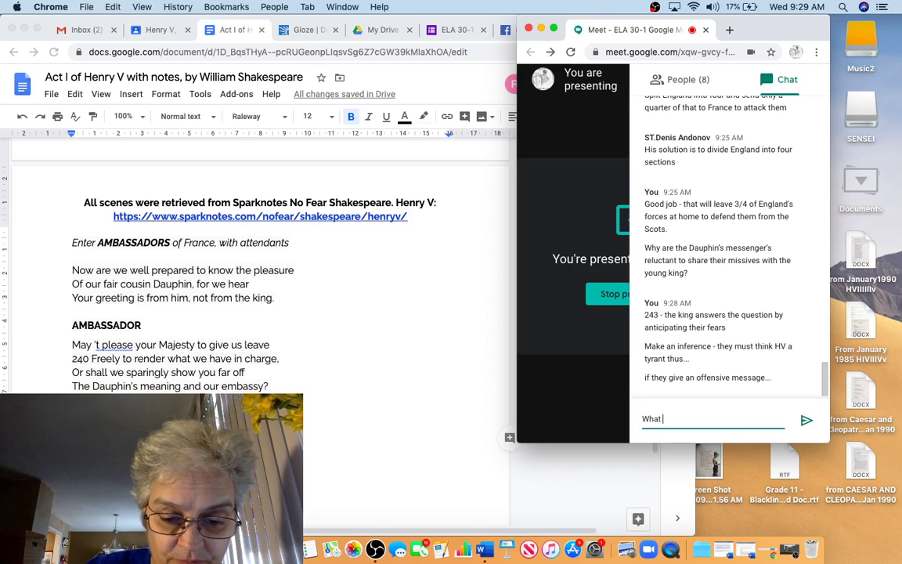
type("nti")
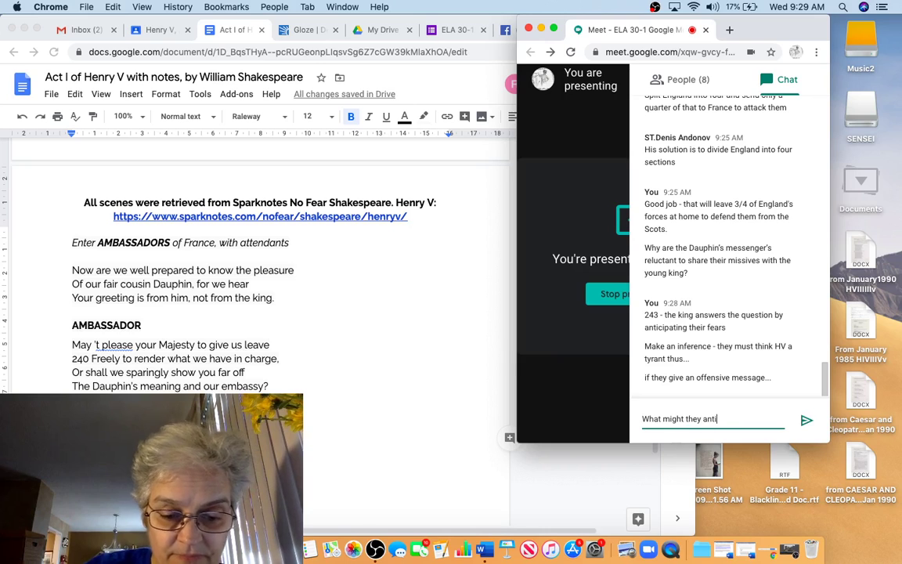
type("cipate from a tyrant if they gi")
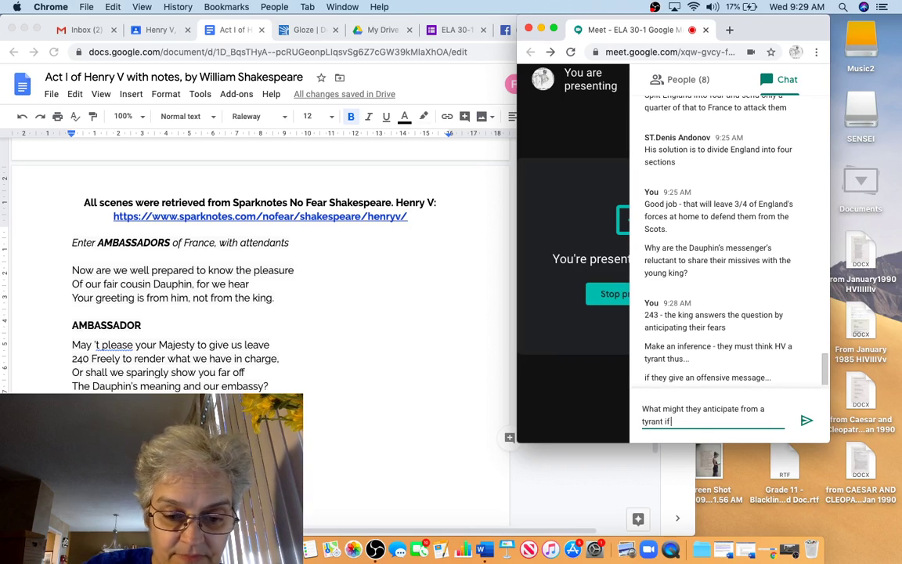
type("ve an of")
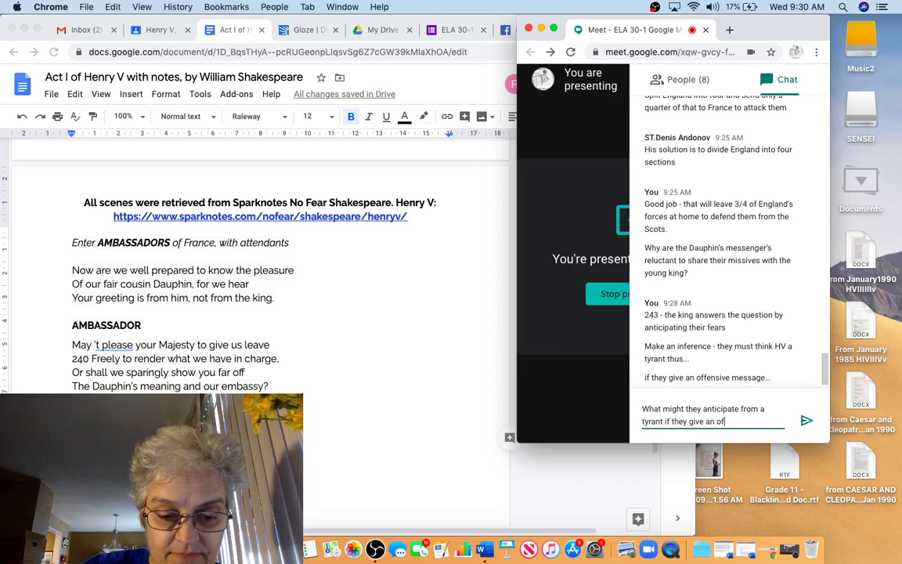
type("fensive message?")
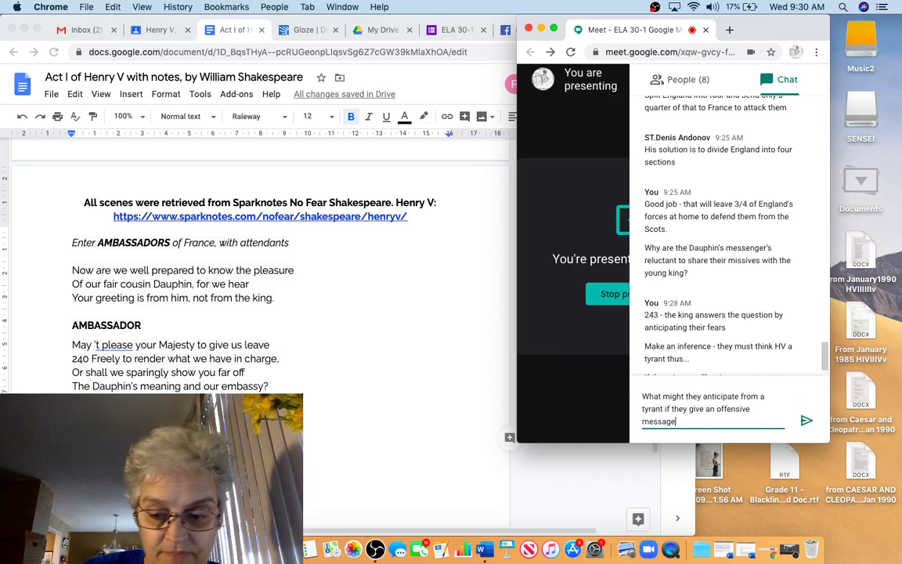
key("Return")
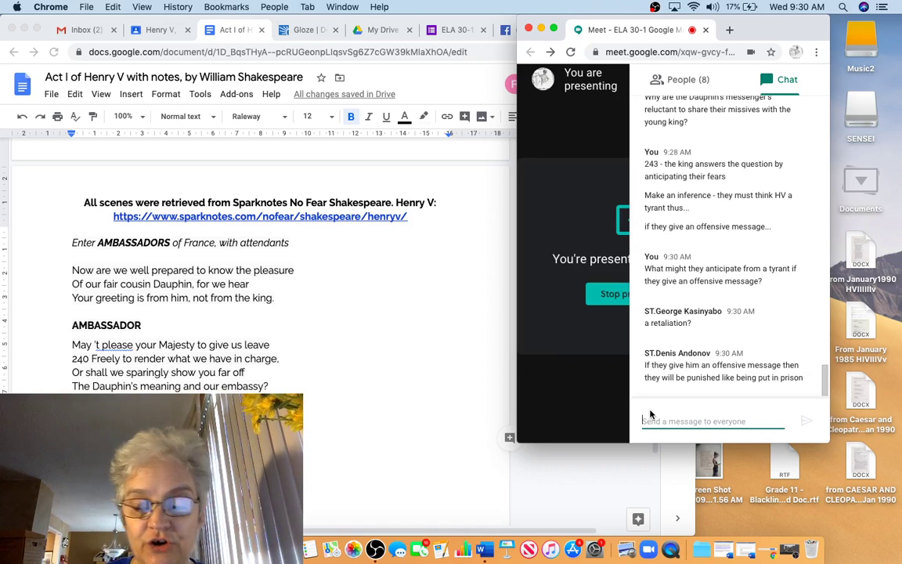
type("Good")
key("Return")
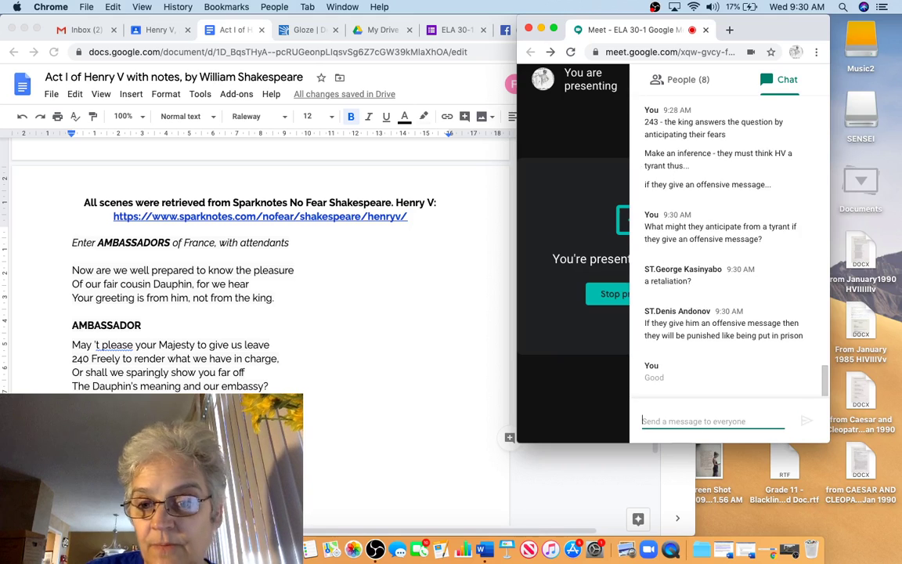
Post the inference that, because of their fears, the Dauphin's message is going to be unpleasant.
type("Because of their fears we can then infer that the Dau")
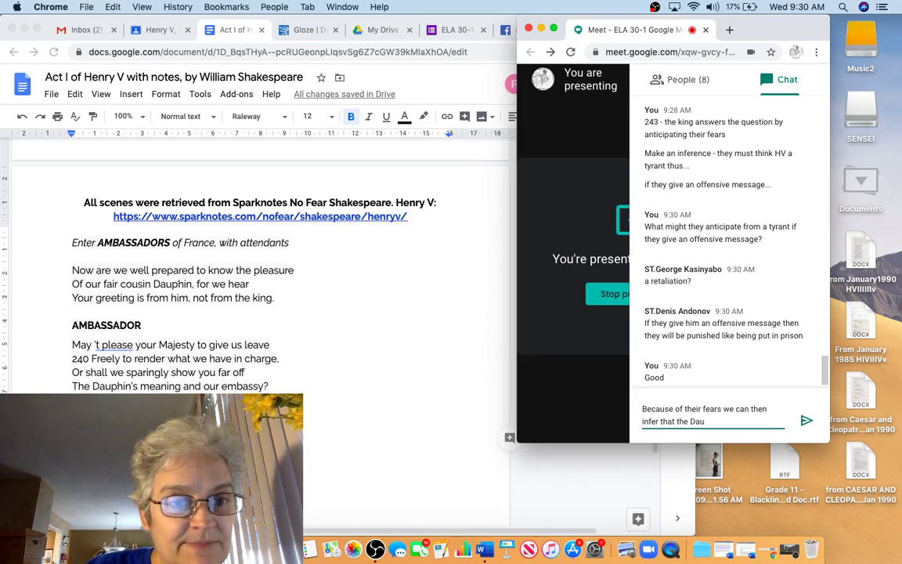
type("ph")
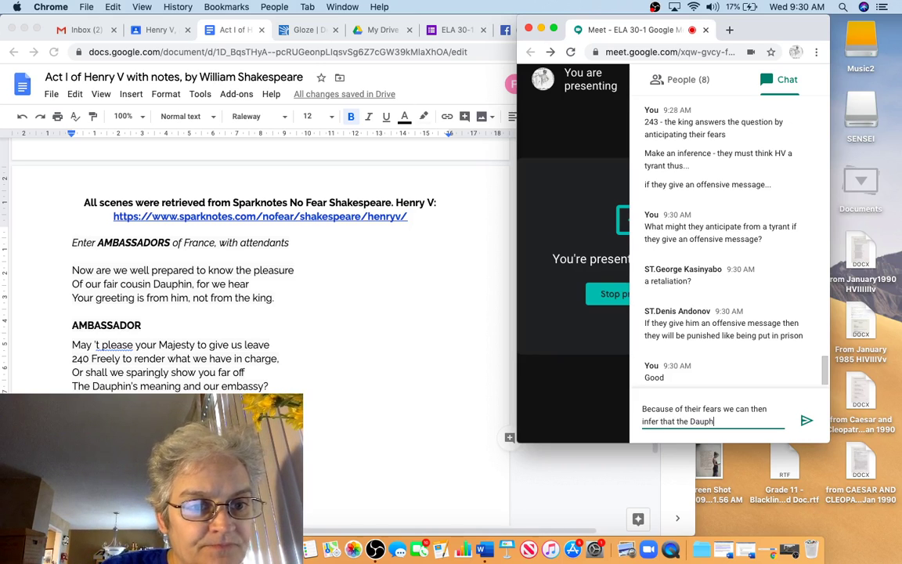
type("in")
type("'s mes")
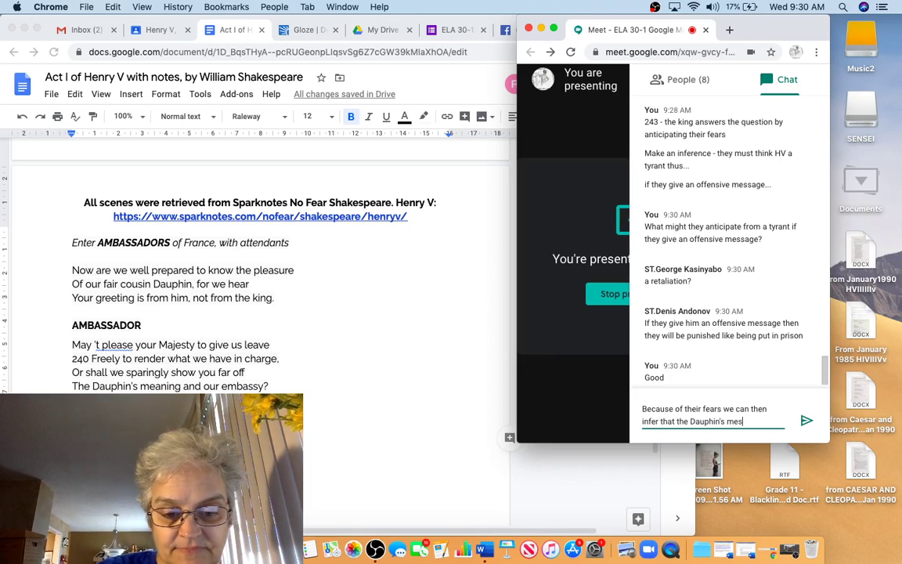
type("sage is going to")
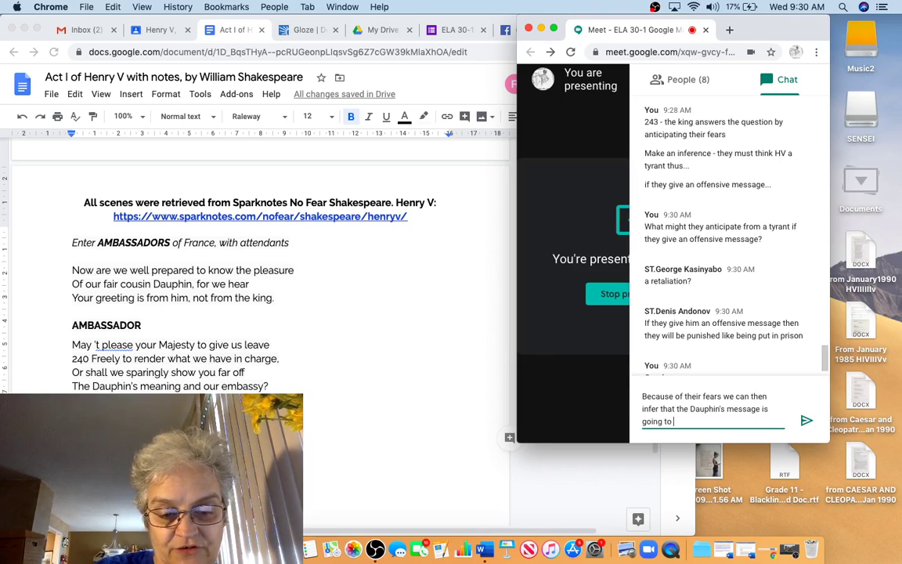
type("be unpleas")
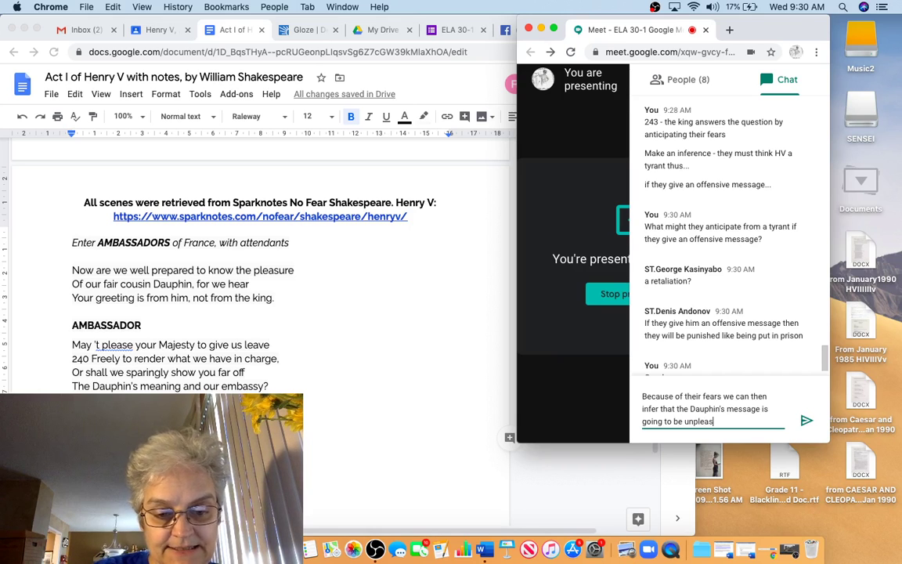
type("ant.")
key("Return")
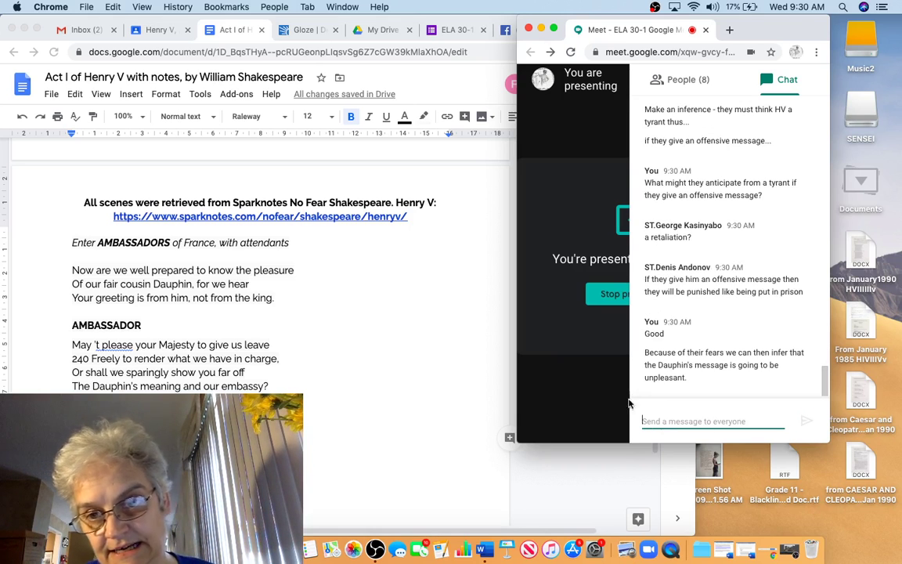
Copy Scene ii question 3, about the Dauphin's message and gift, from the notes into the Meet chat and send it.
scroll(309, 345, "down", 3)
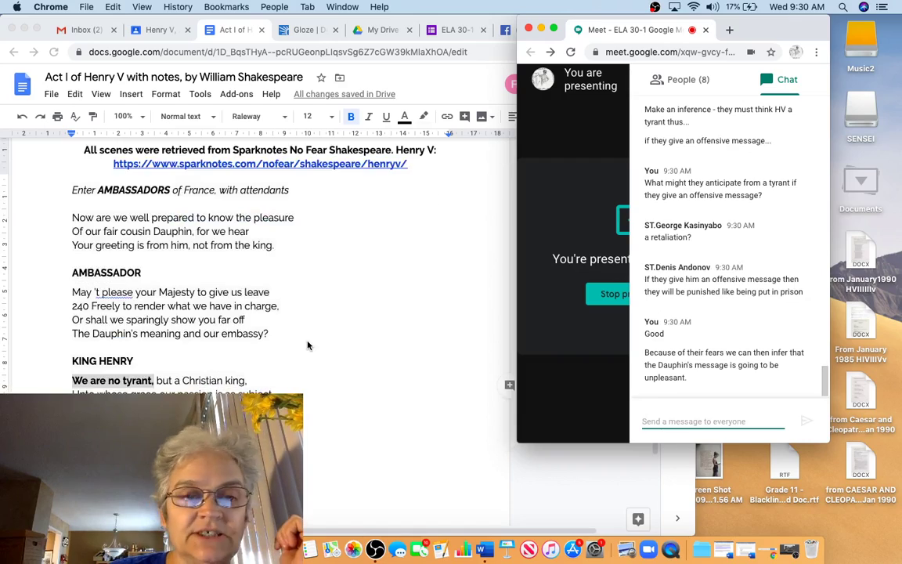
scroll(308, 346, "up", 20)
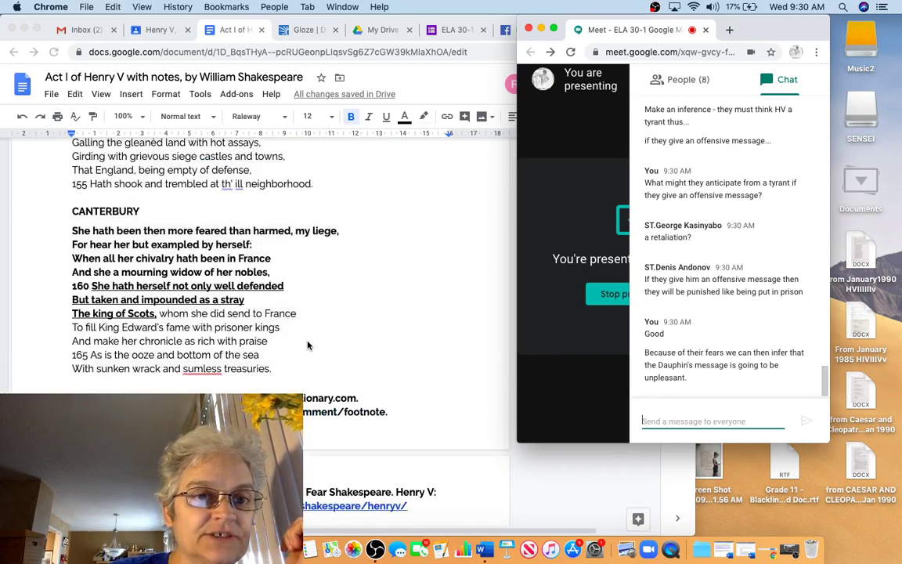
scroll(307, 345, "up", 20)
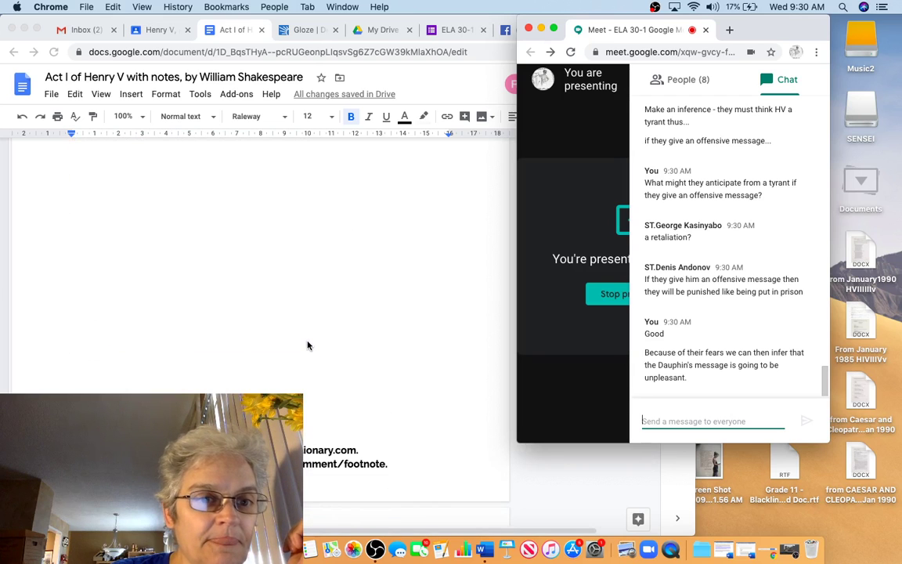
scroll(307, 345, "up", 10)
left_click(304, 344)
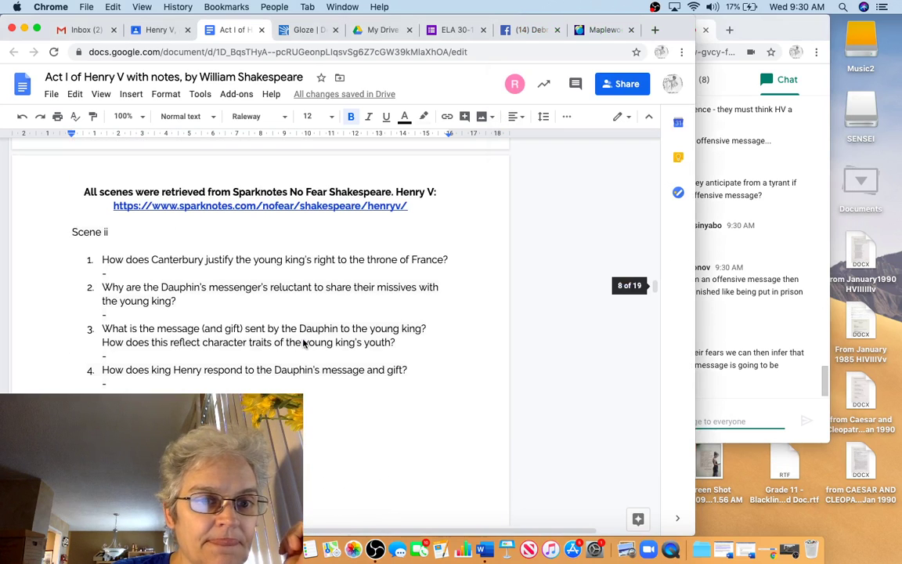
mouse_move(98, 328)
left_mouse_down()
mouse_move(395, 331)
mouse_move(396, 343)
left_mouse_up()
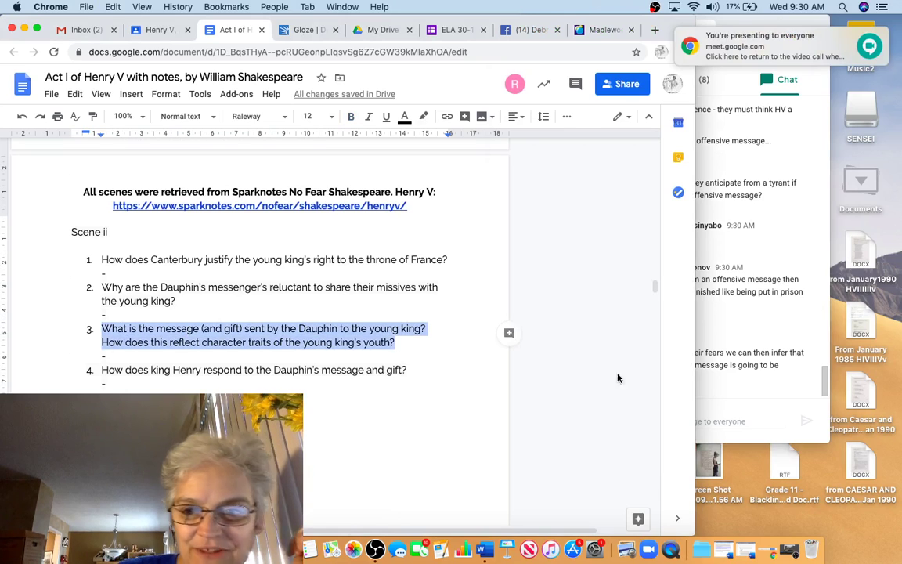
key("cmd+c")
left_click(736, 421)
key("cmd+v")
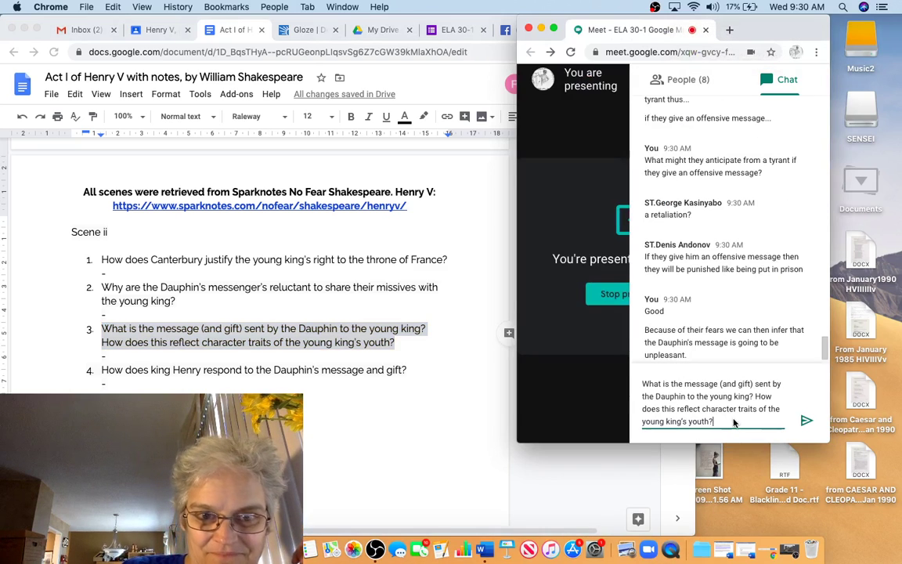
left_click(806, 421)
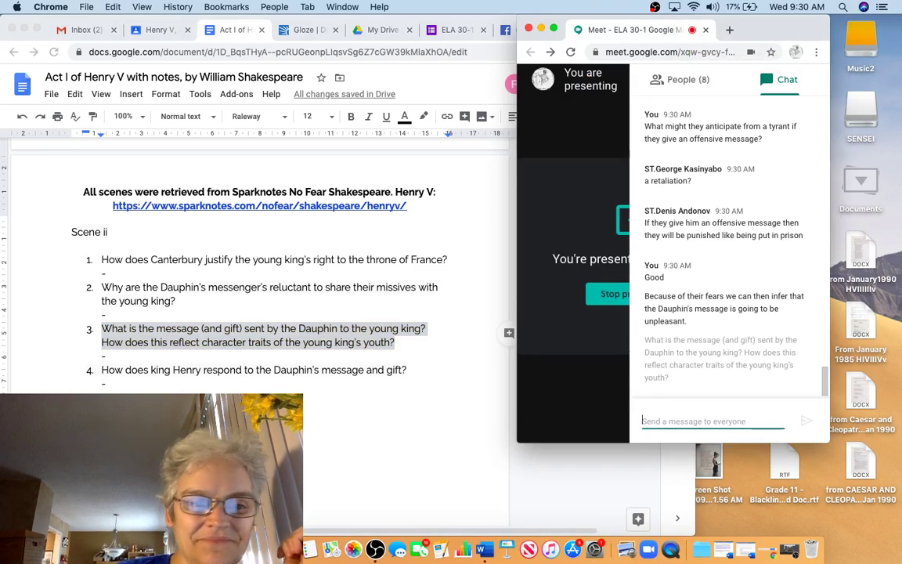
key("cmd+grave")
Bold King Henry's reply in the Henry V notes.
scroll(258, 267, "down", 5)
scroll(259, 266, "up", 10)
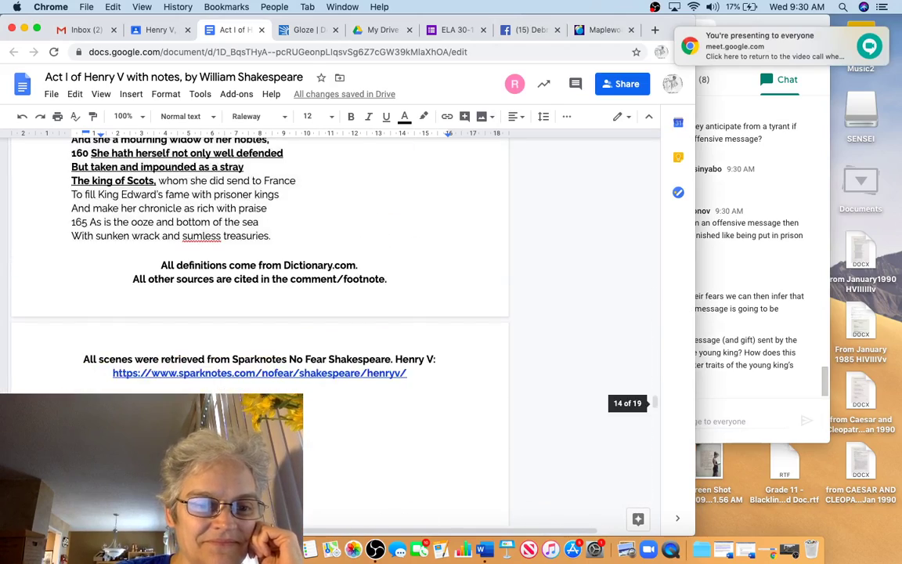
scroll(258, 267, "down", 5)
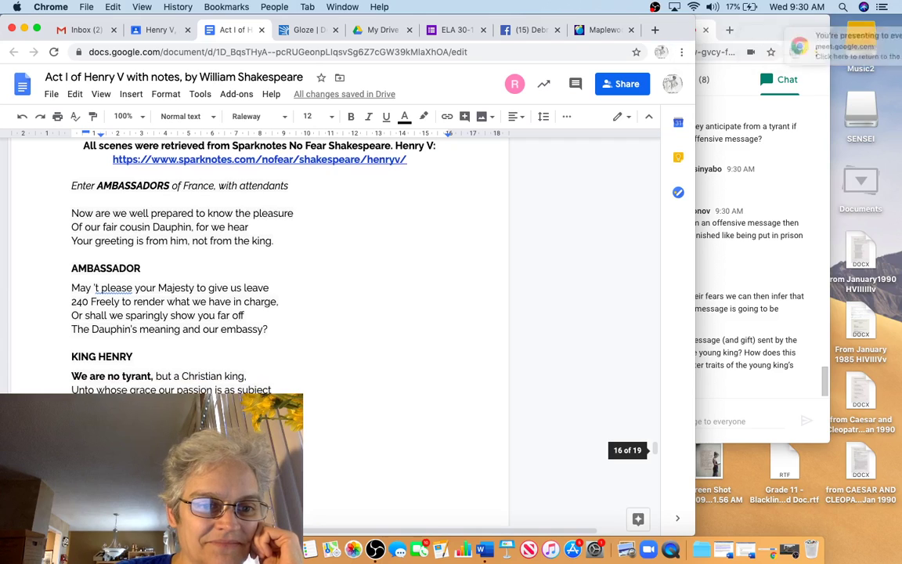
scroll(258, 266, "down", 10)
scroll(258, 266, "up", 2)
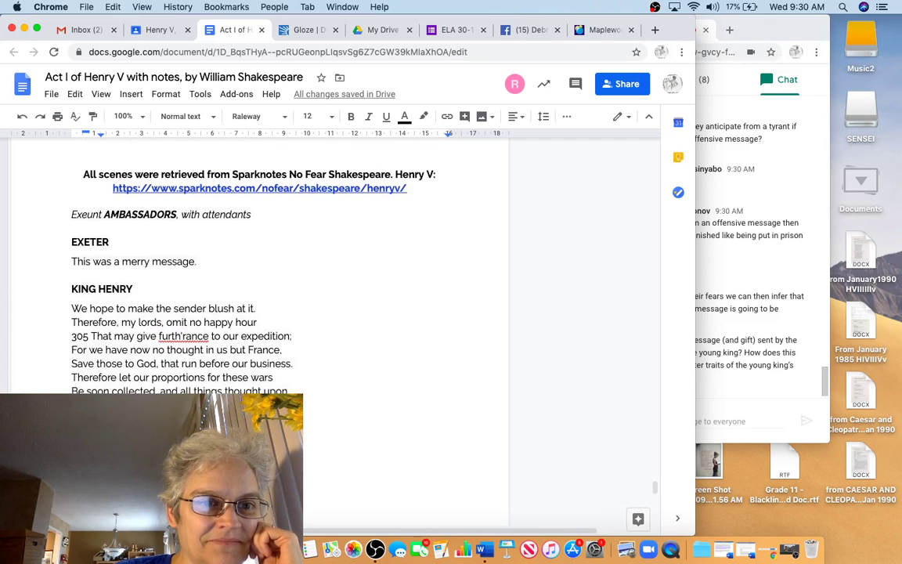
scroll(259, 266, "up", 15)
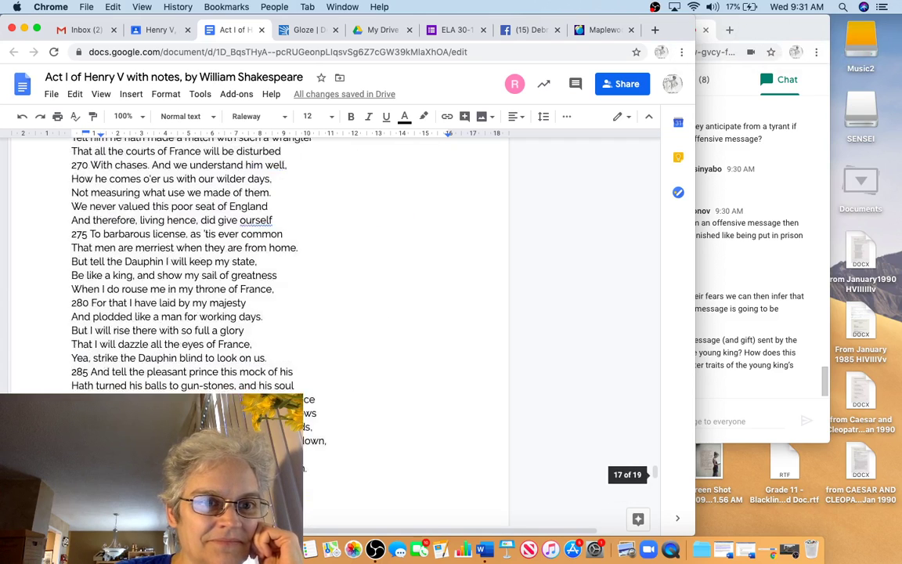
scroll(245, 146, "up", 10)
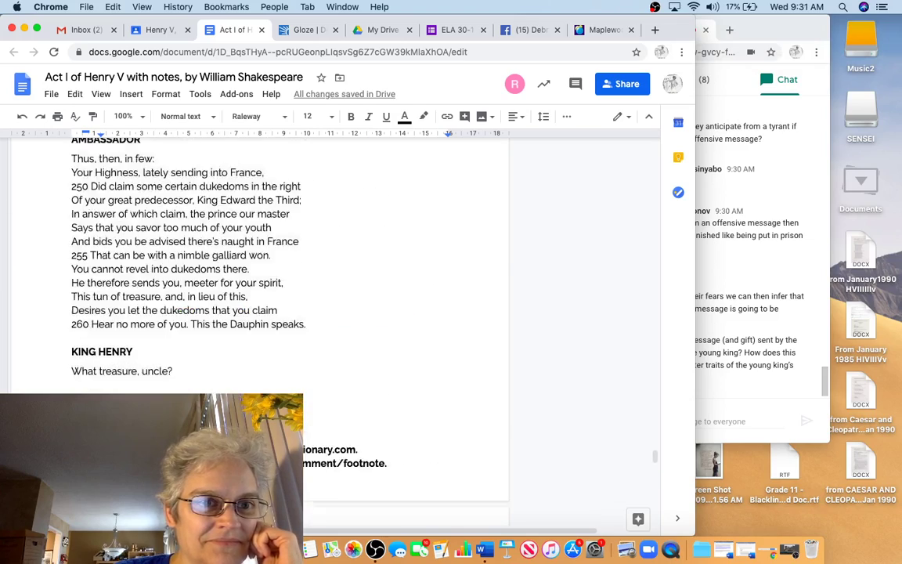
scroll(245, 145, "up", 8)
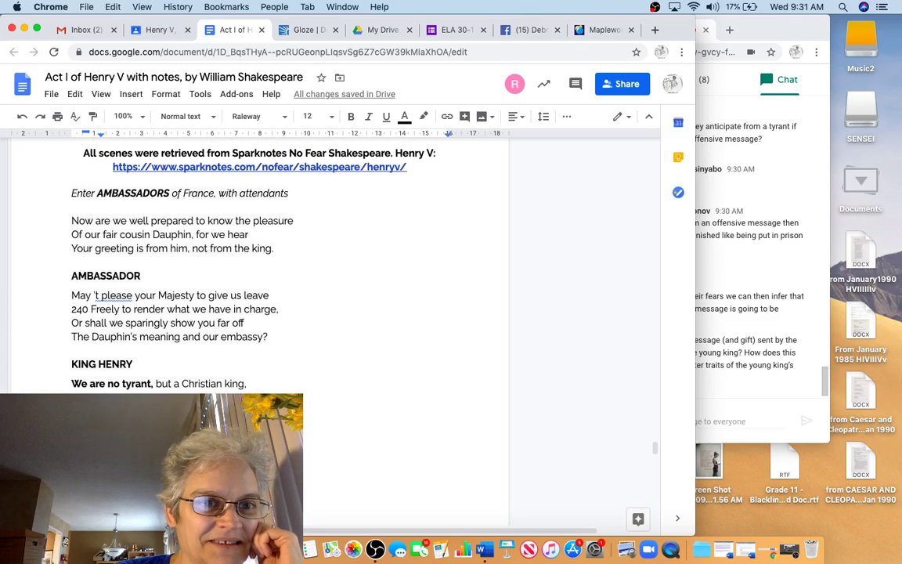
scroll(258, 258, "up", 3)
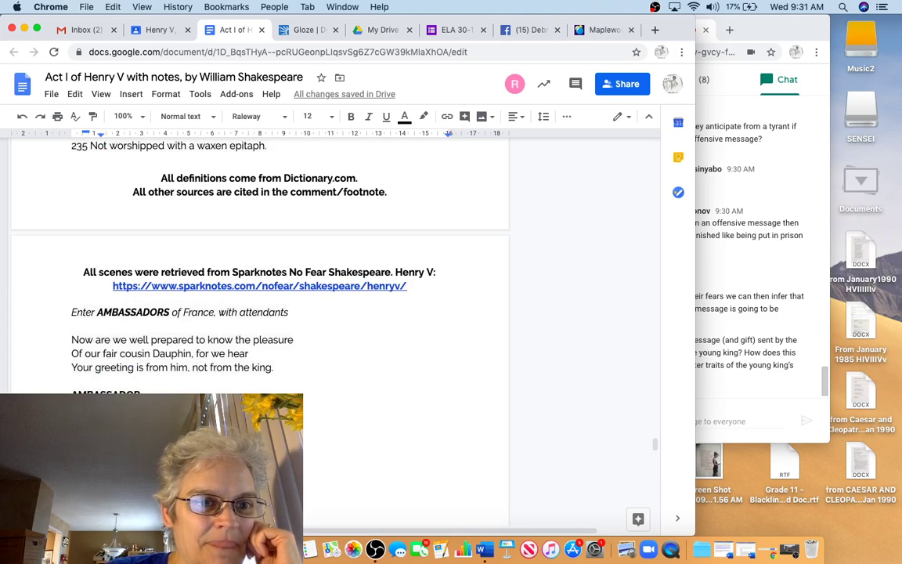
scroll(259, 258, "down", 2)
scroll(258, 259, "down", 4)
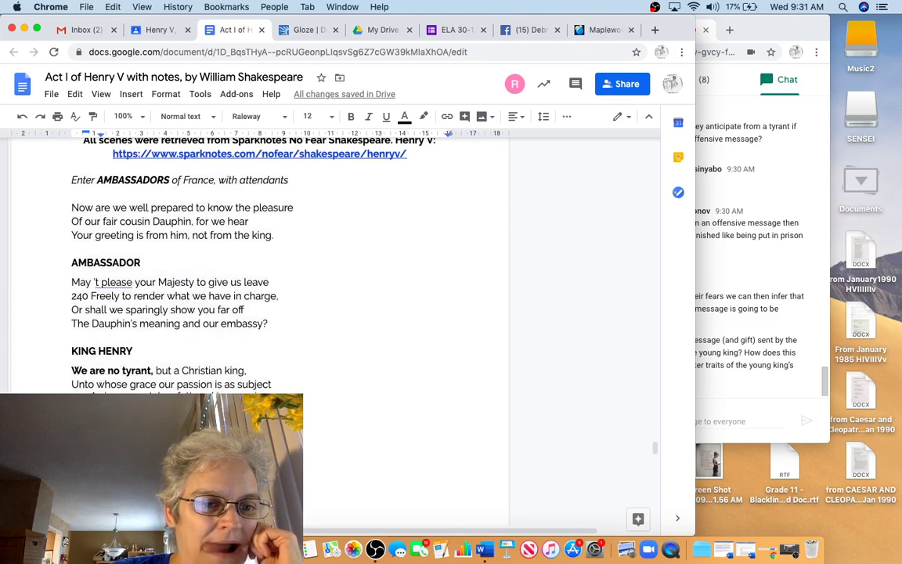
scroll(160, 320, "down", 1)
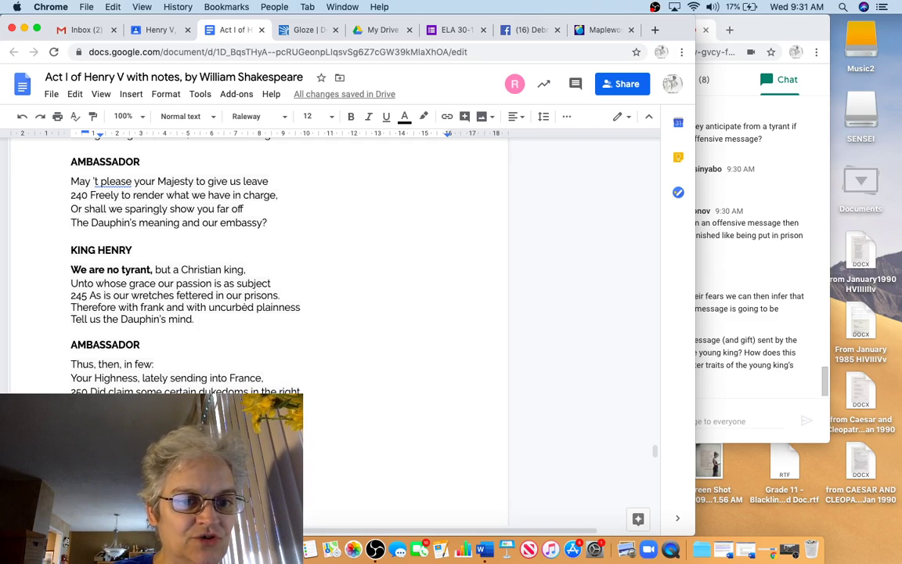
left_click(459, 437)
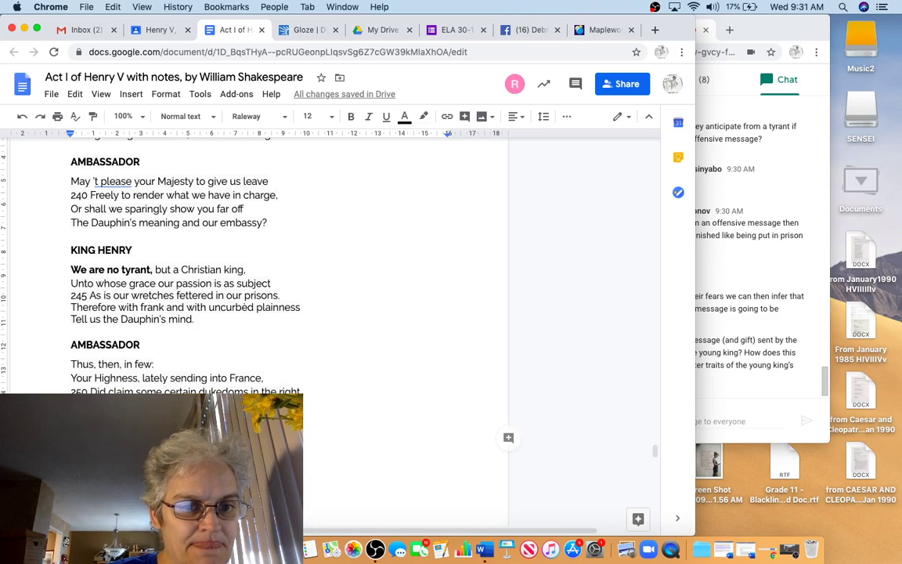
key("ctrl+b")
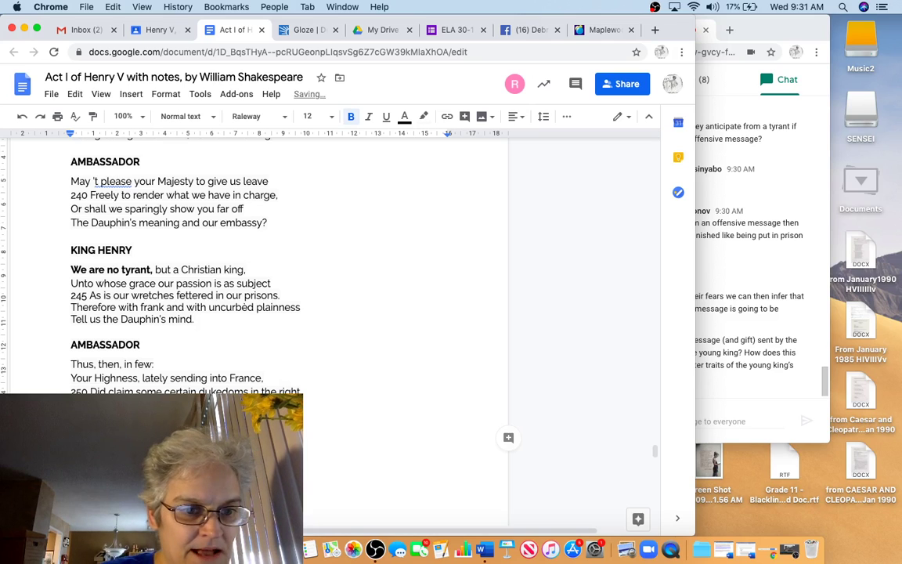
left_click(157, 479)
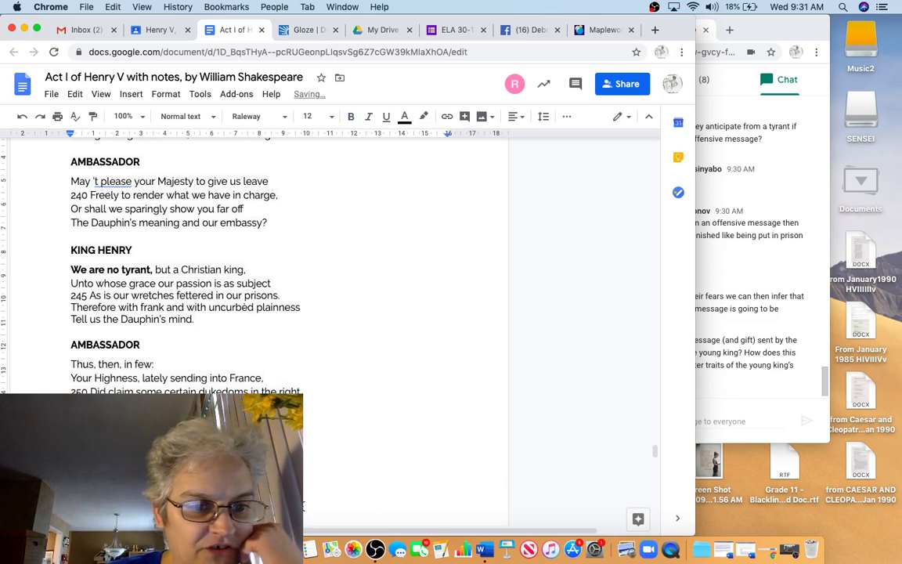
Bold Exeter's line 'Tennis balls, my liege.'.
scroll(250, 267, "down", 3)
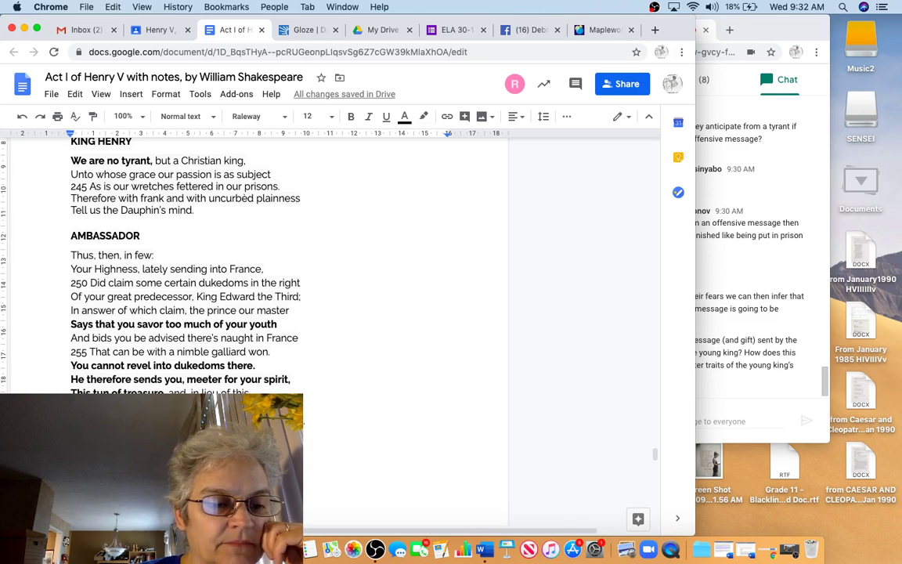
scroll(69, 337, "down", 5)
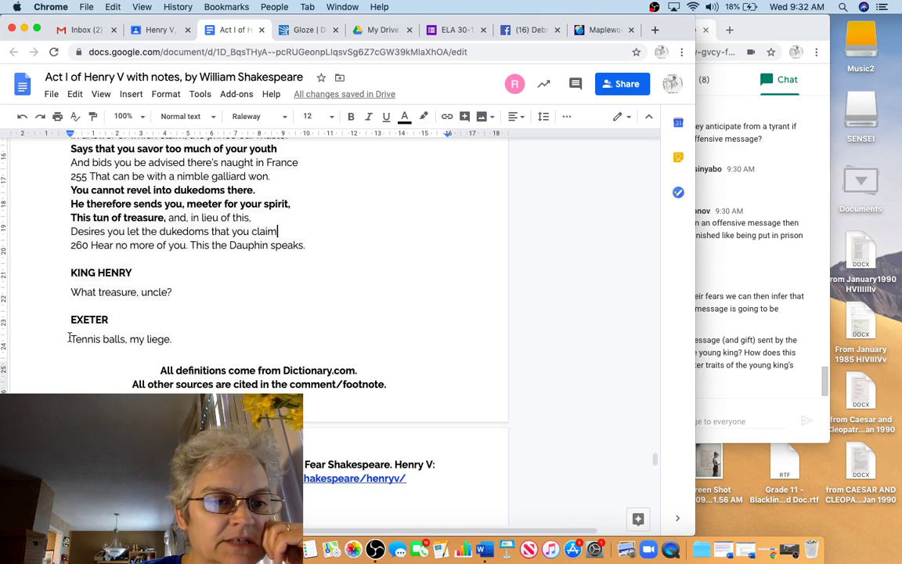
triple_click(179, 338)
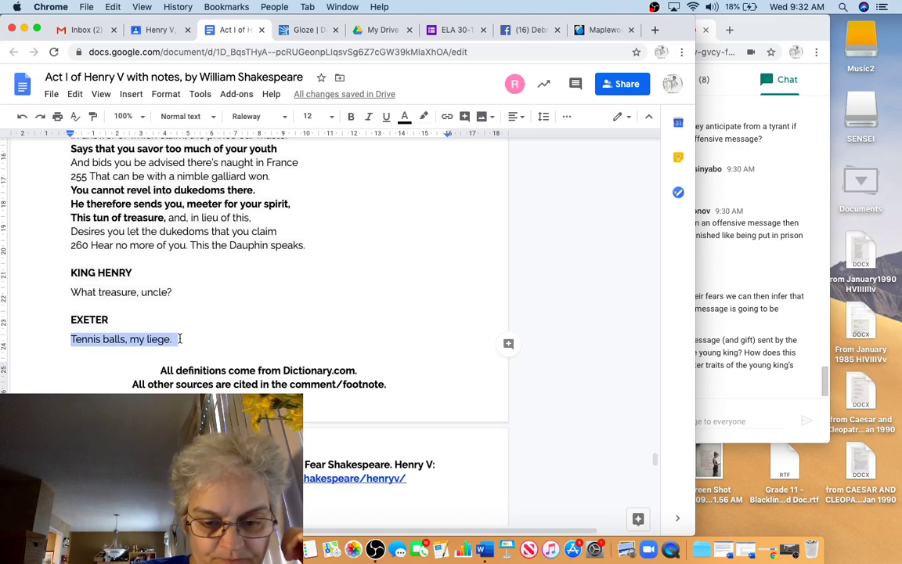
key("super+b")
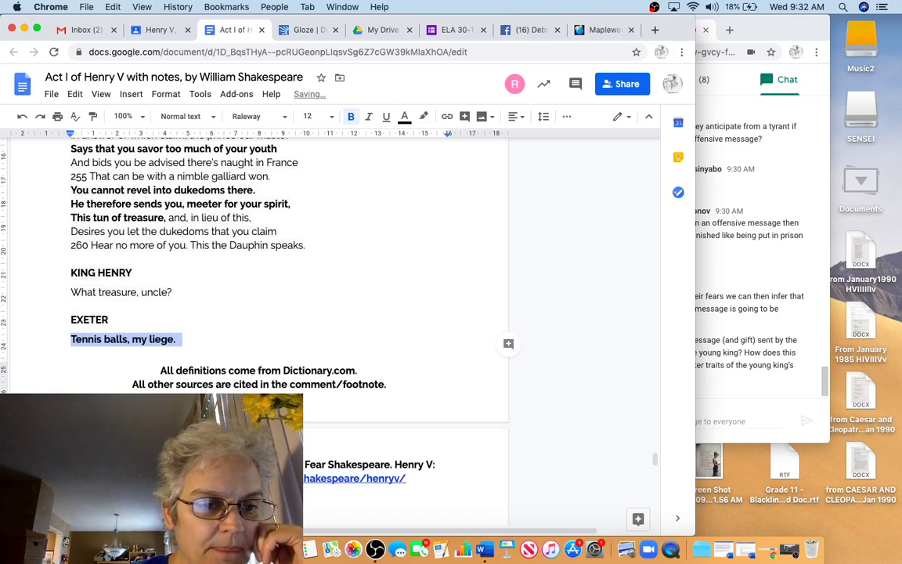
left_click(179, 338)
scroll(258, 266, "down", 1)
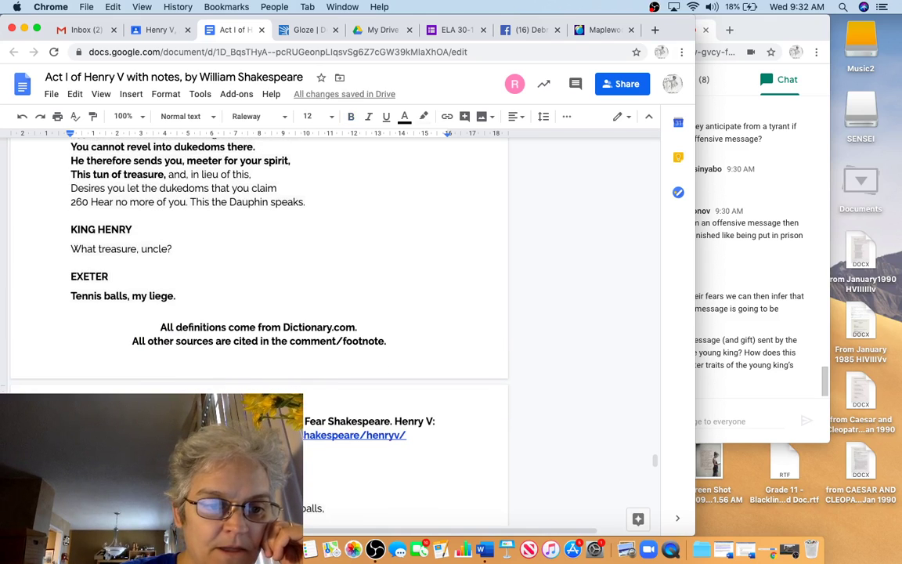
Bold the Ambassador's lines 250–251 about claiming dukedoms from King Edward the Third.
left_click(737, 420)
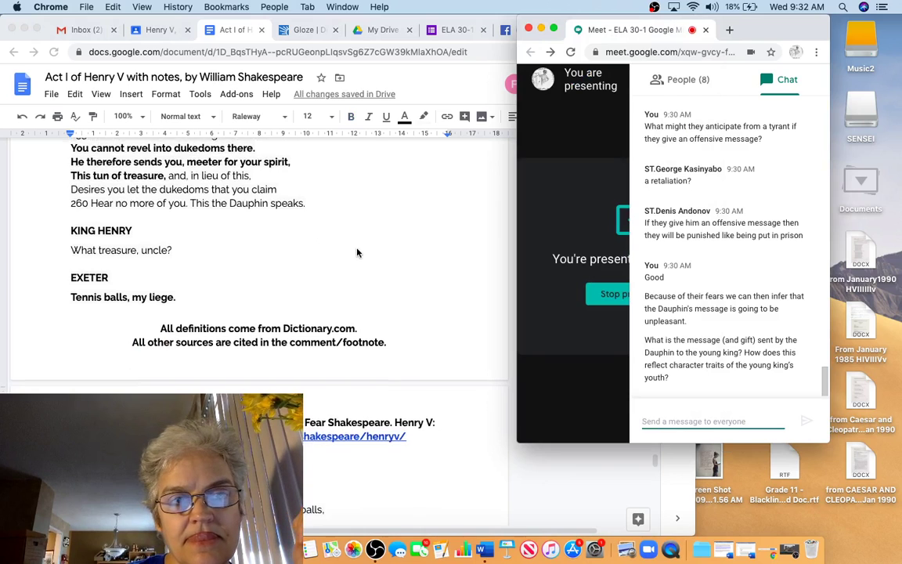
scroll(357, 252, "up", 3)
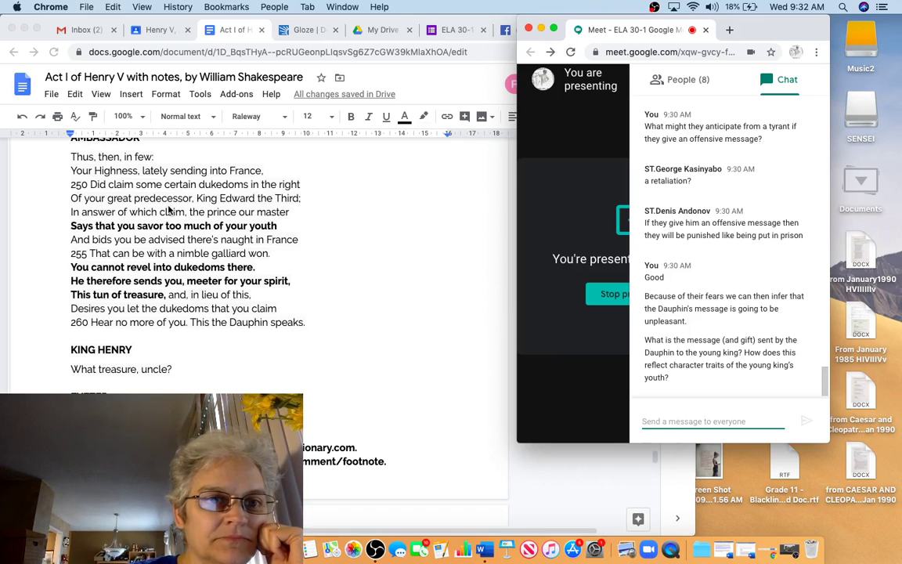
left_click(119, 182)
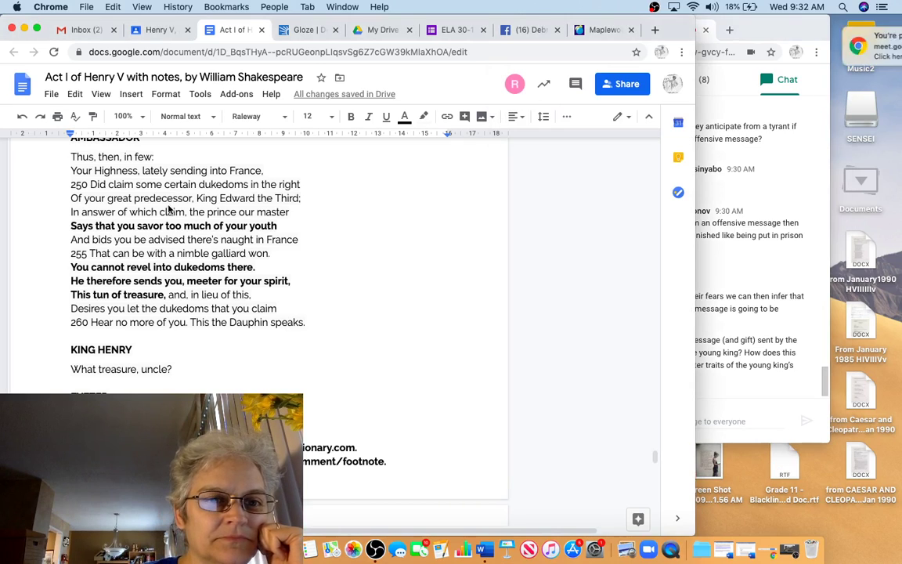
double_click(98, 185)
mouse_move(202, 191)
left_mouse_down()
mouse_move(249, 191)
mouse_move(242, 178)
mouse_move(299, 203)
left_mouse_up()
key("super+b")
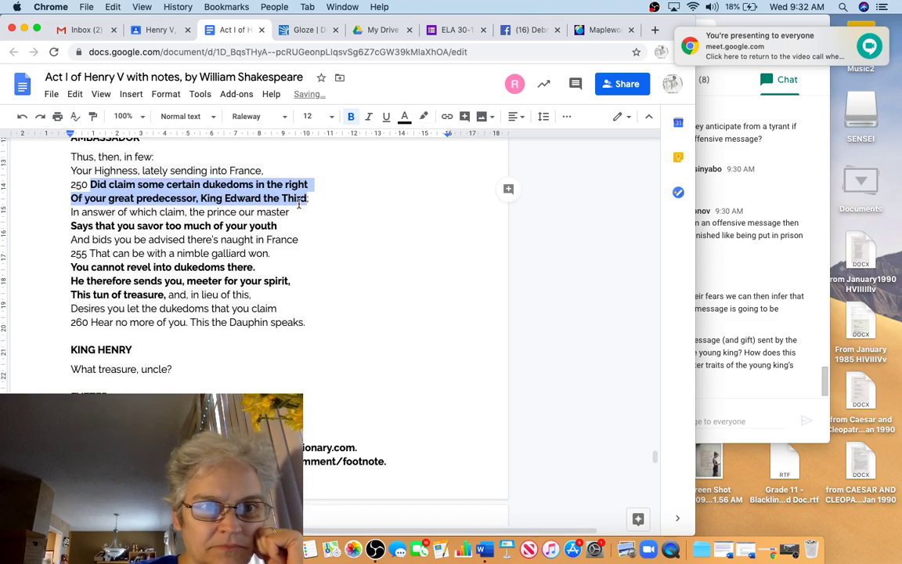
left_click(226, 244)
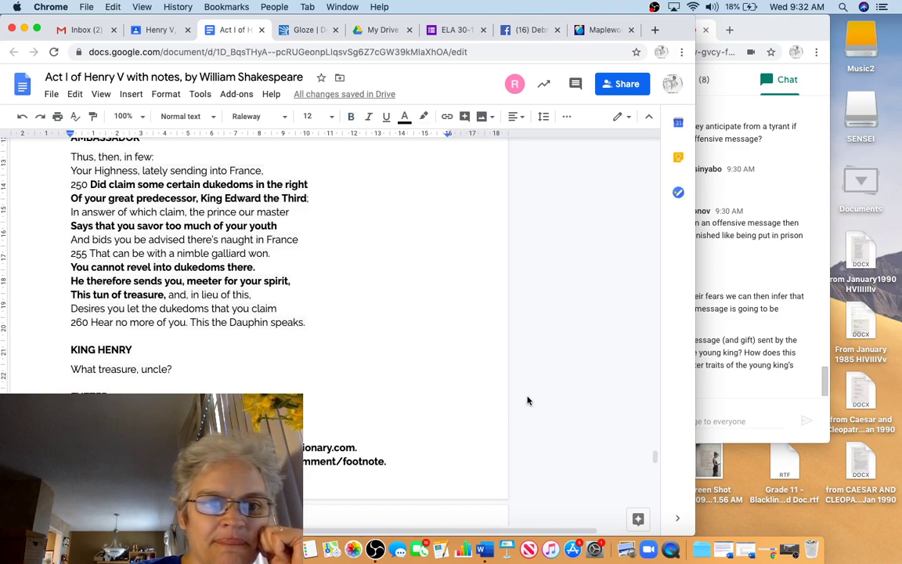
Bold 'let the dukedoms that you claim / Hear no more of you.'.
left_click(222, 309)
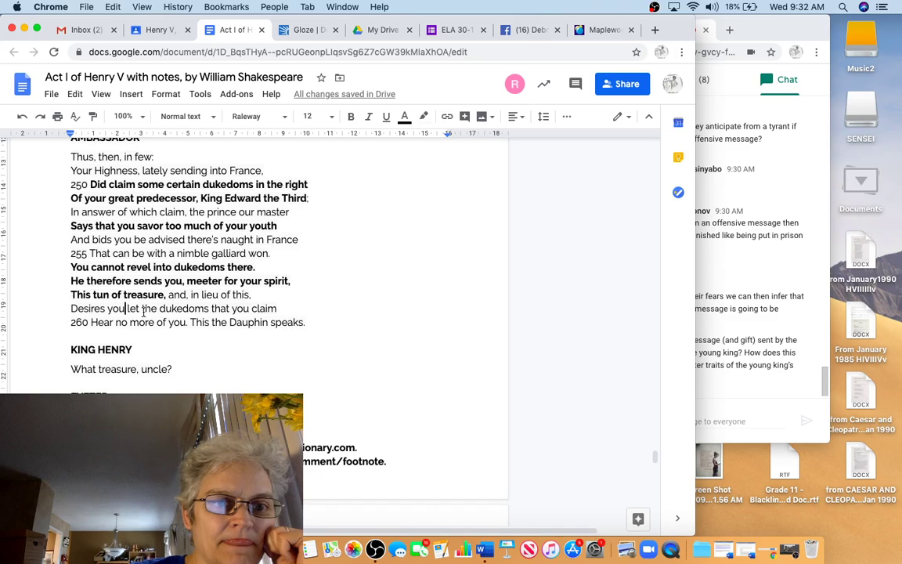
left_click_drag(127, 308, 190, 322)
key("super+b")
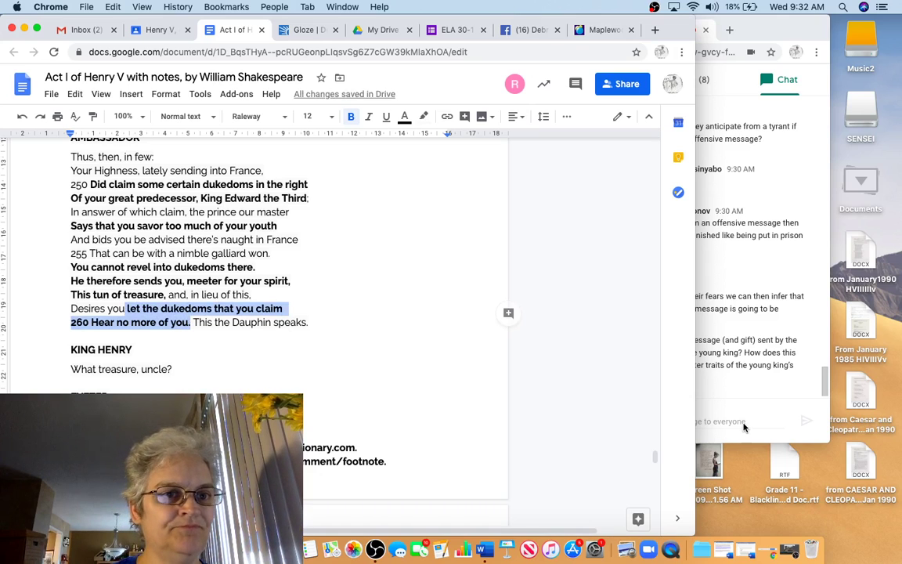
left_click(744, 427)
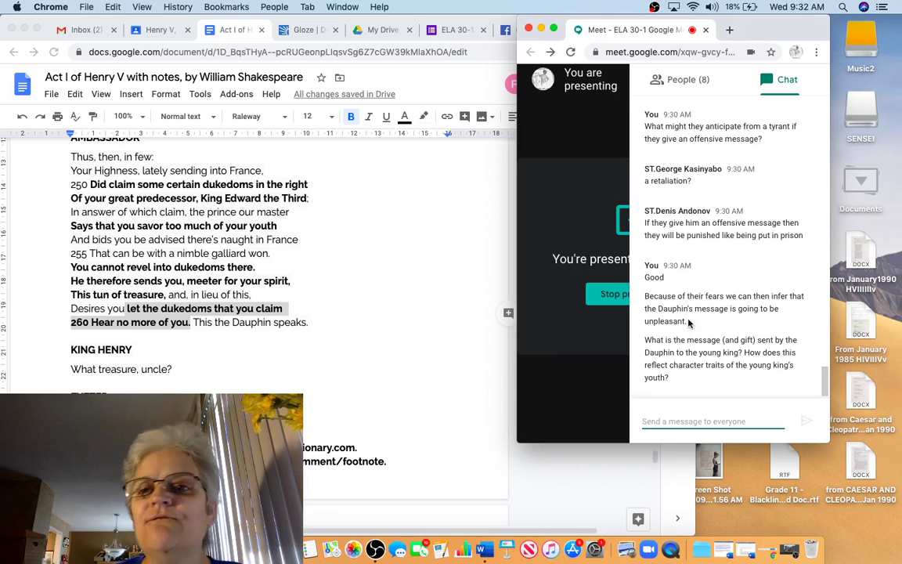
left_click(678, 87)
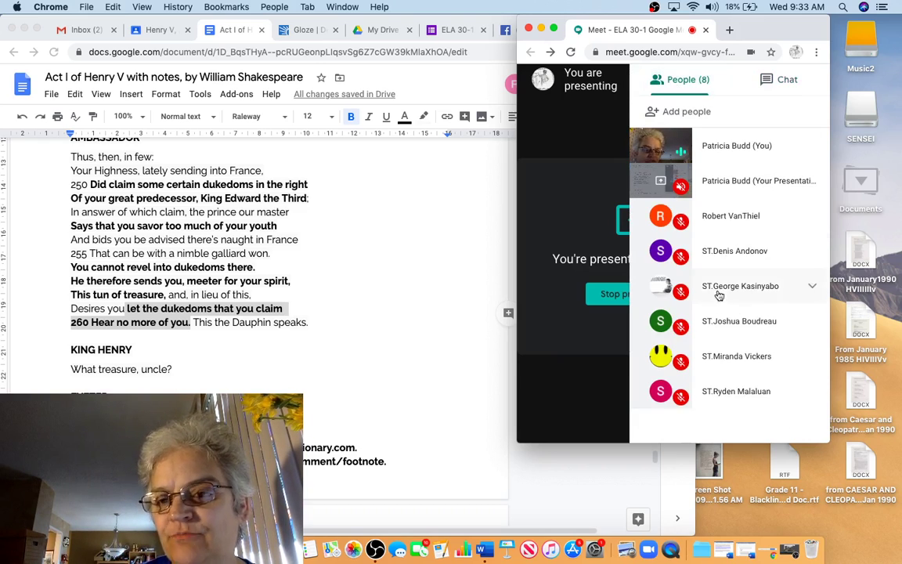
left_click(775, 81)
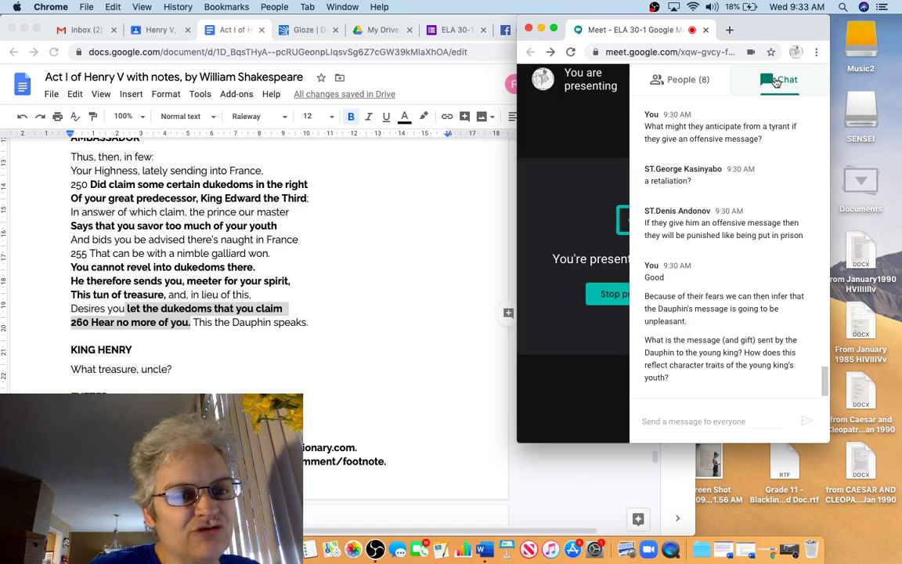
left_click(776, 82)
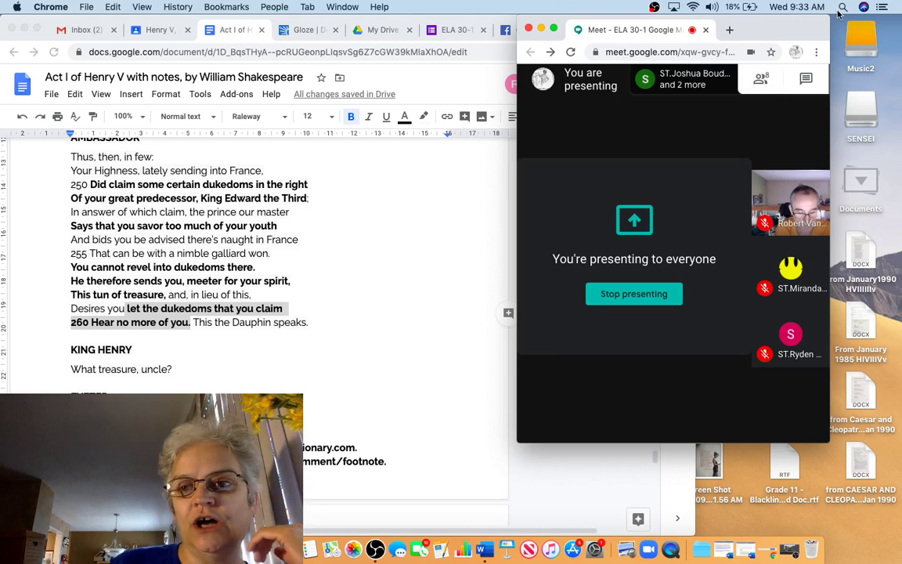
left_click(805, 80)
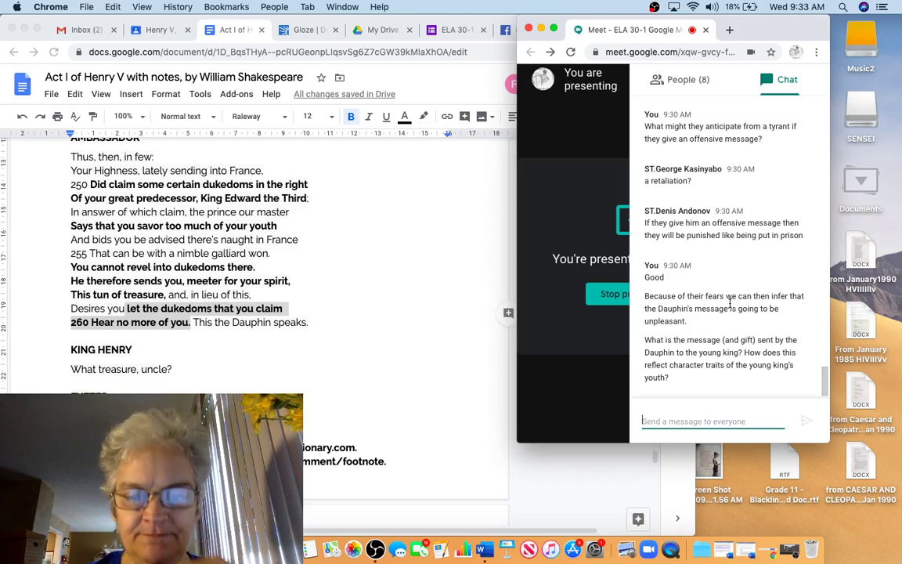
Post replies that the Dauphin targets the king's youthful character, ending with 'you savour too much of your youth'.
type("The Dauphin's message is in response to")
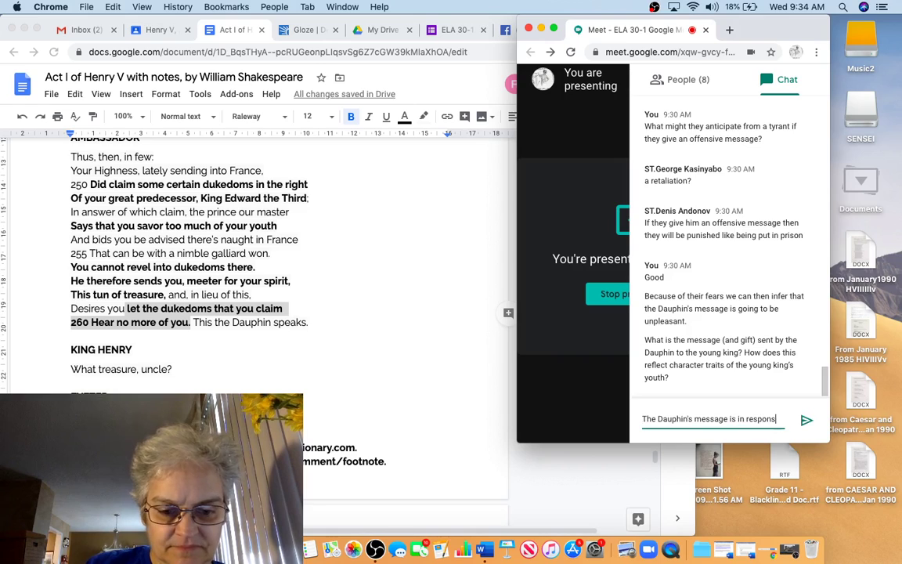
type(" the young k")
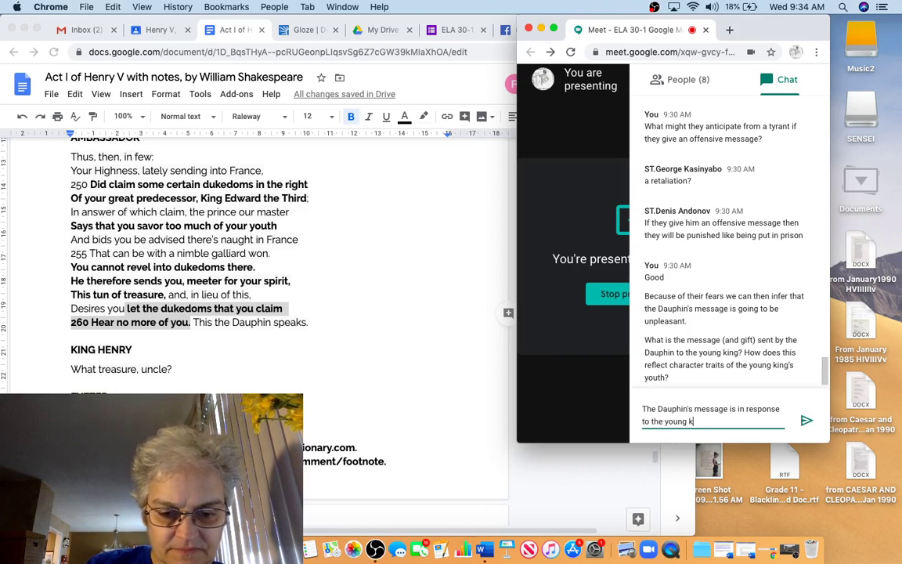
type("ing's claim to Franc")
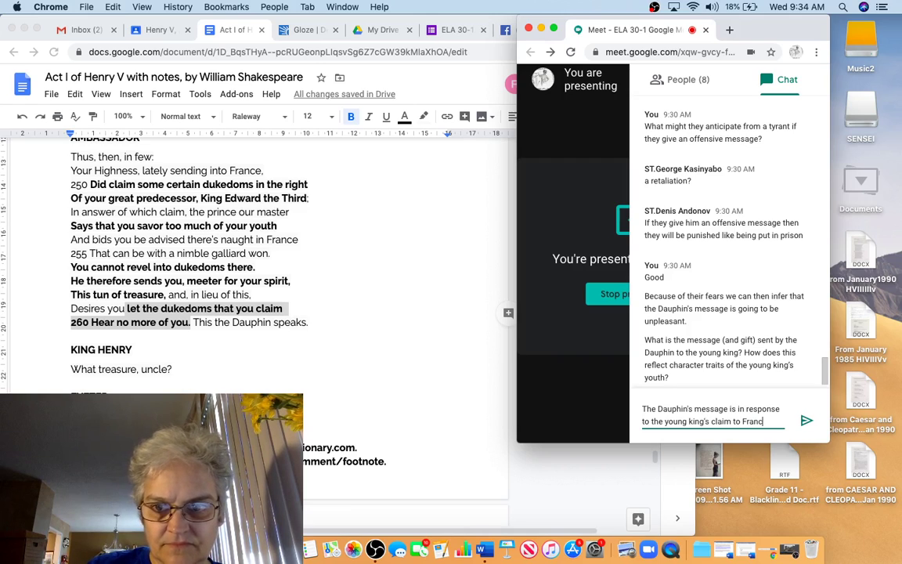
type("e.")
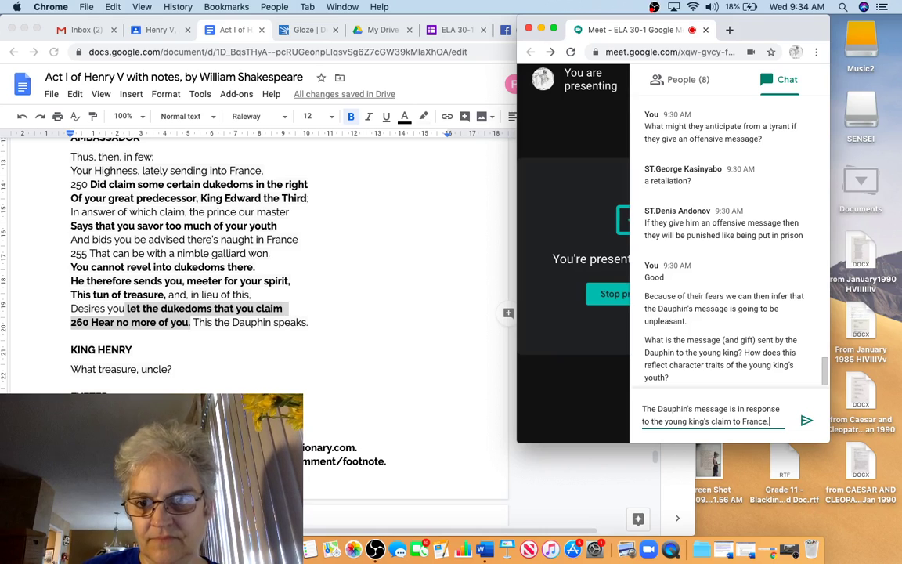
key("Return")
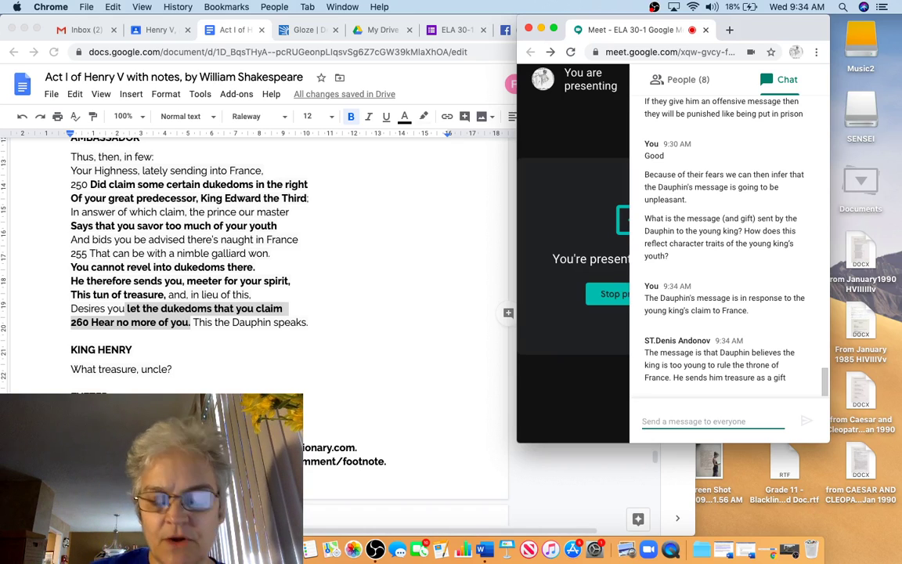
type("no")
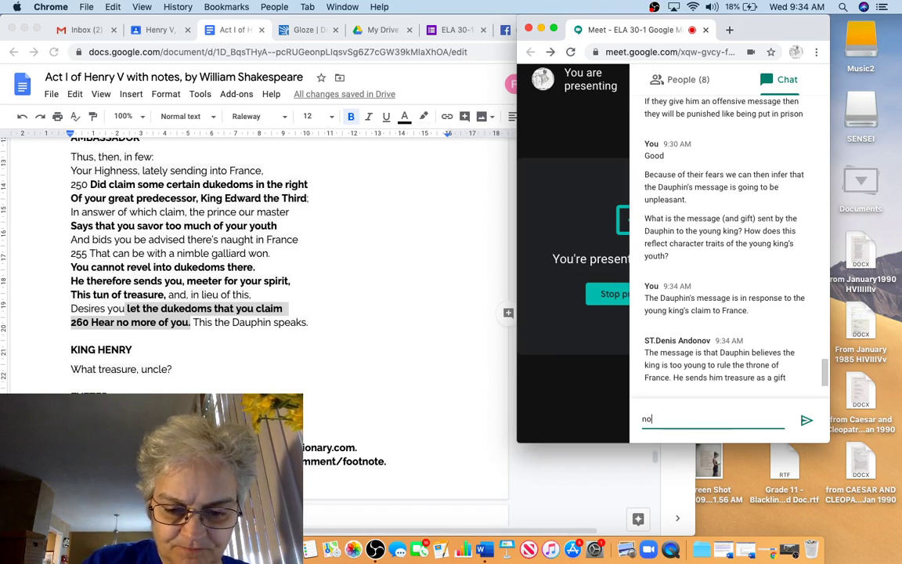
type("t too young,")
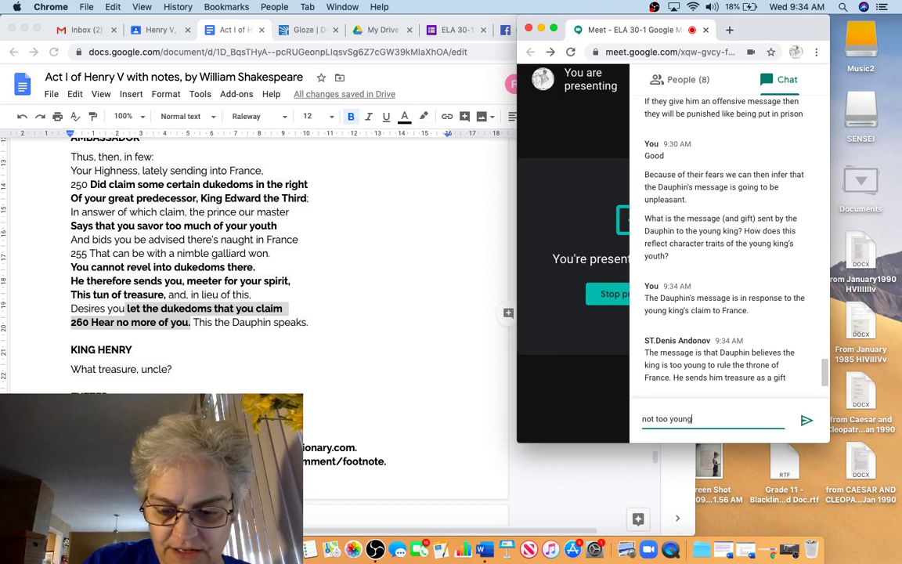
type(" but rather")
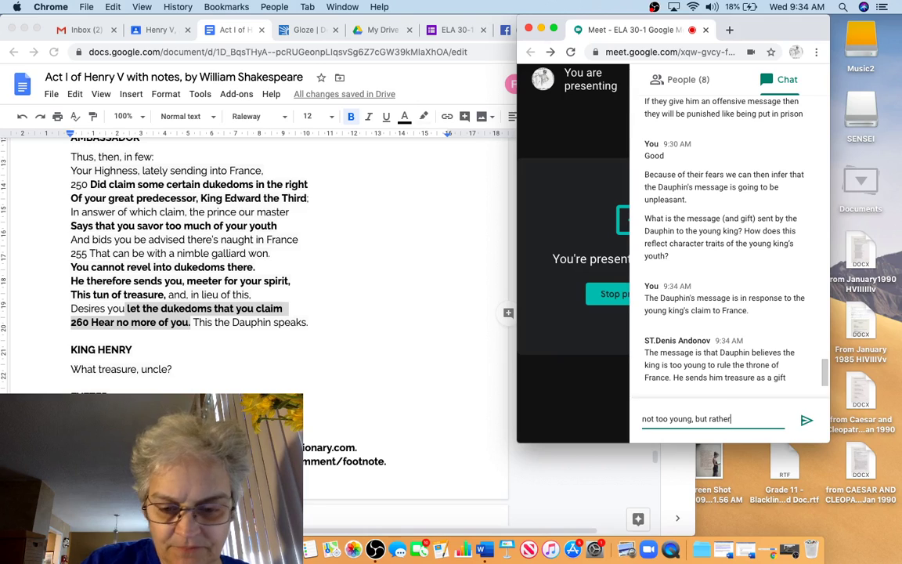
type(", he refers to what k")
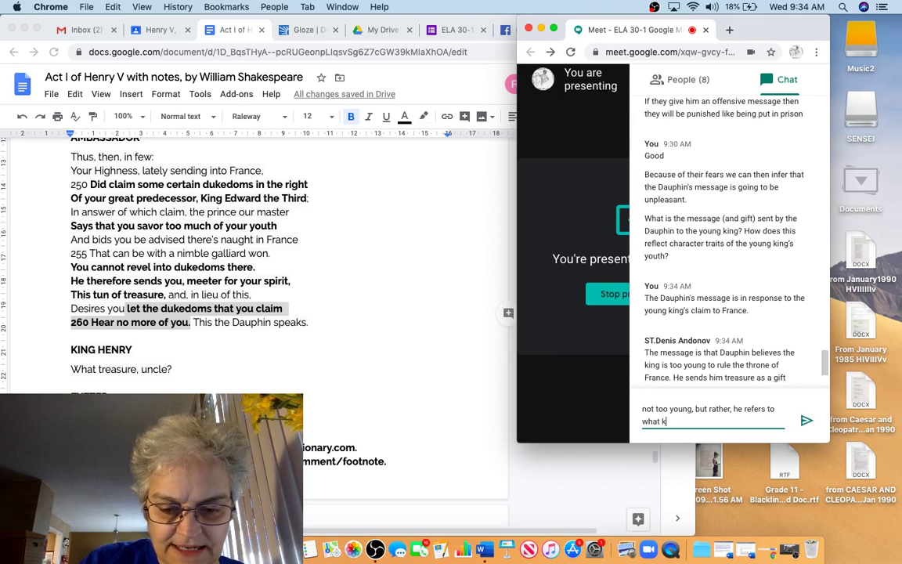
type("ind of man the king is")
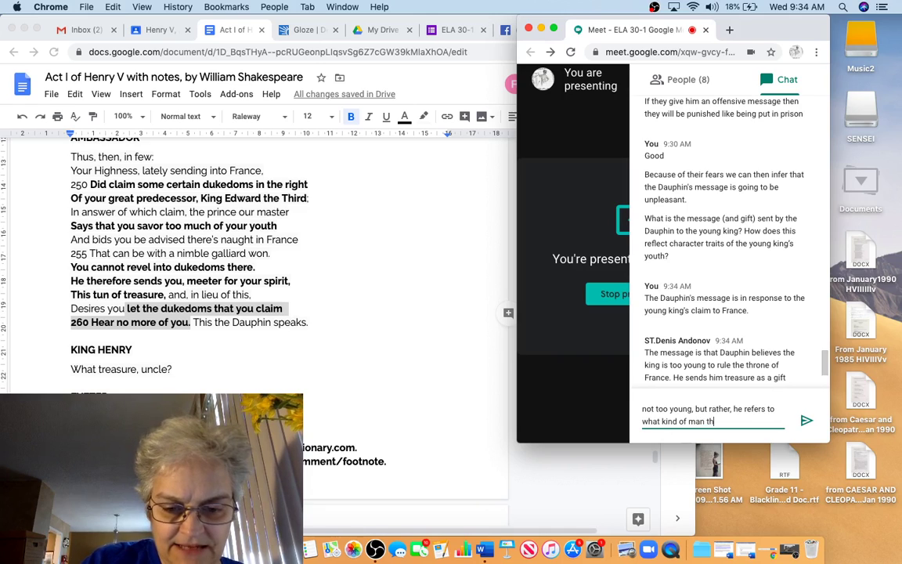
type(" ba")
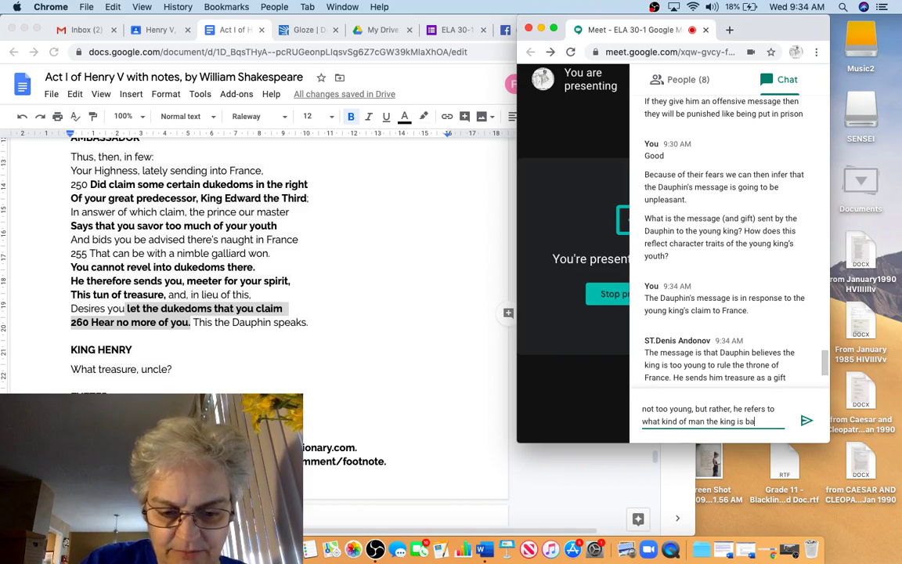
type("sed on his yout")
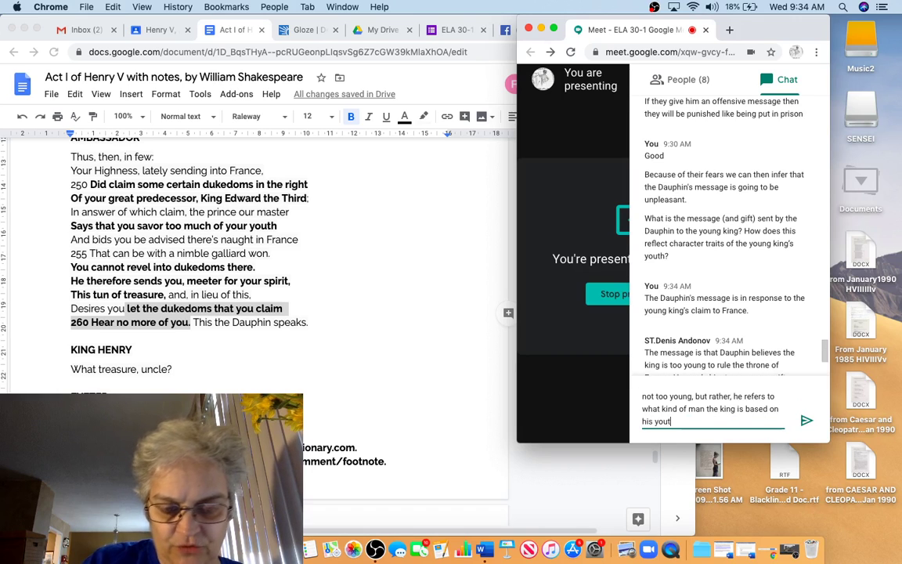
type("h - this w")
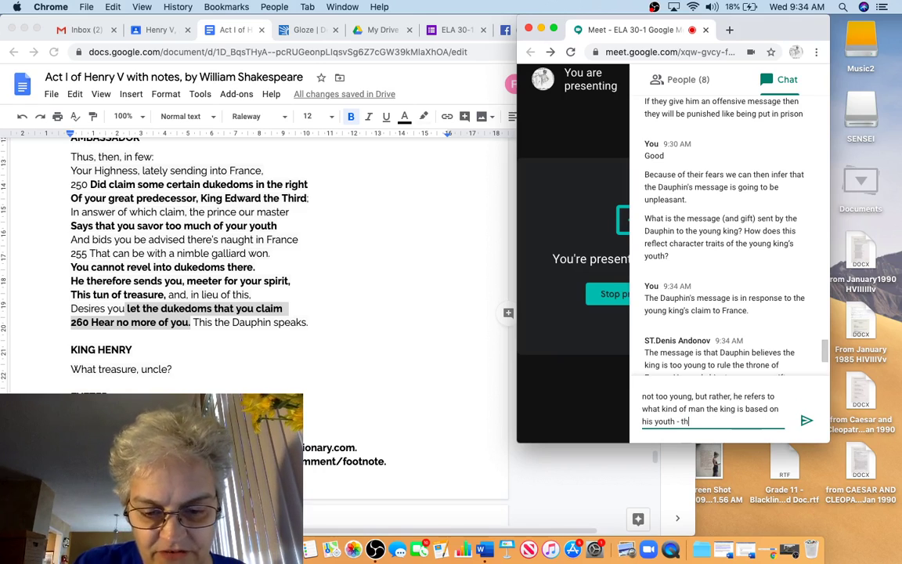
type("here we see")
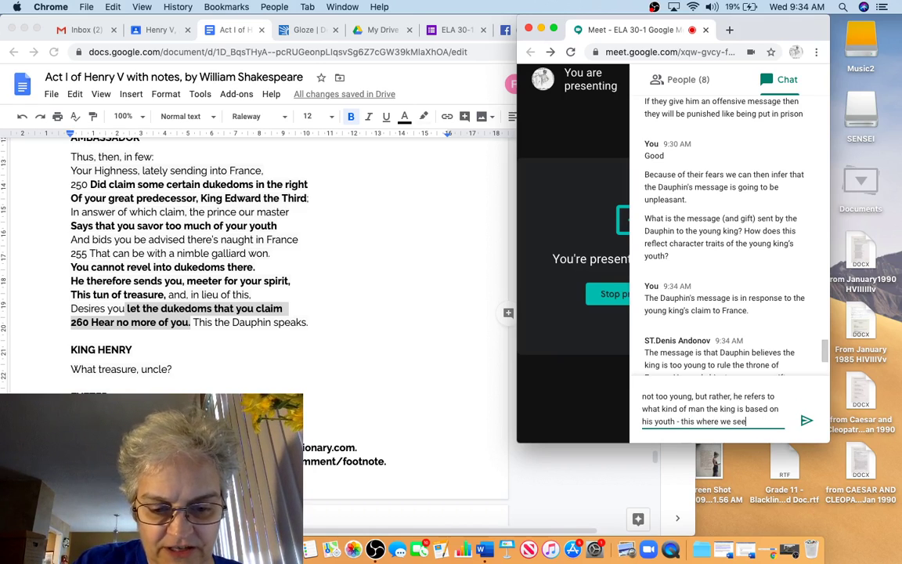
type(" the kin")
type("g's past")
type(" haunting him")
key("Return")
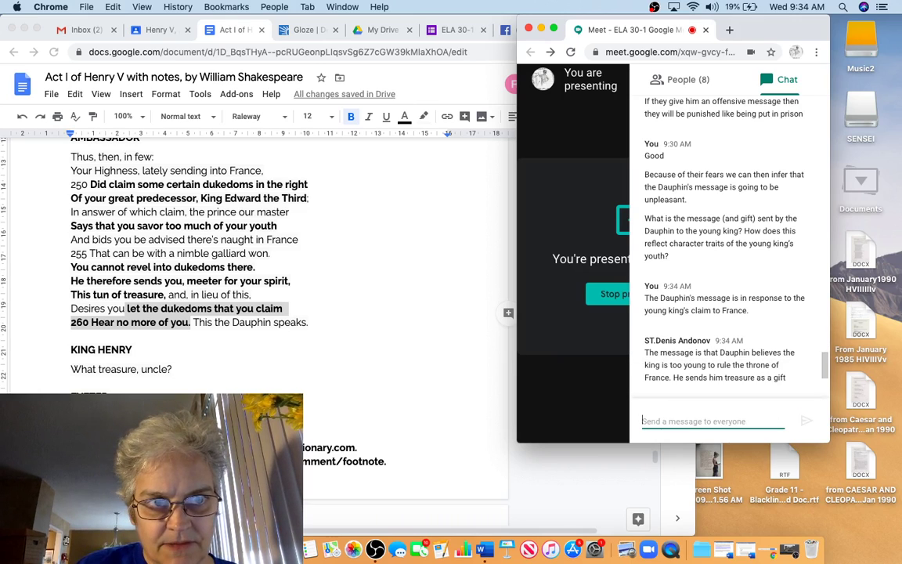
type("I")
type("you s")
type("avo")
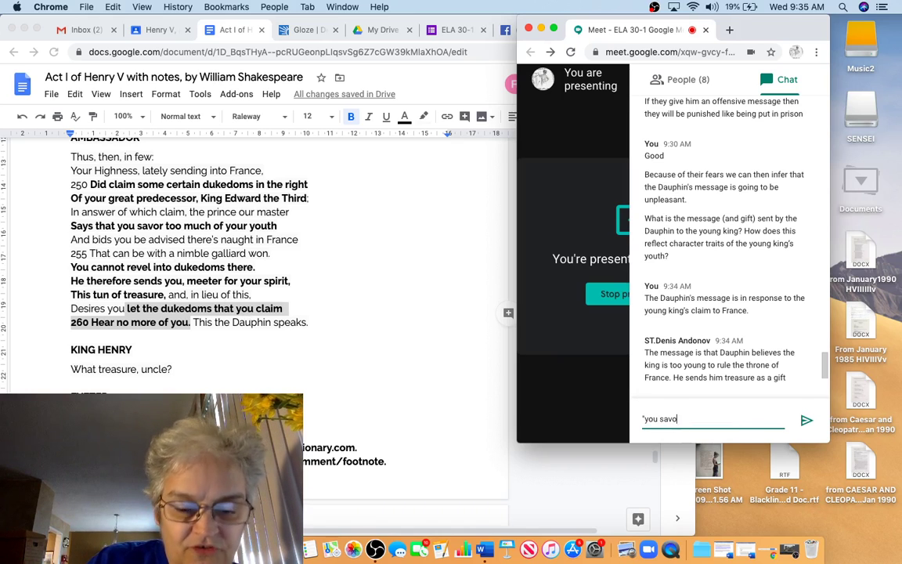
type("ur too much o")
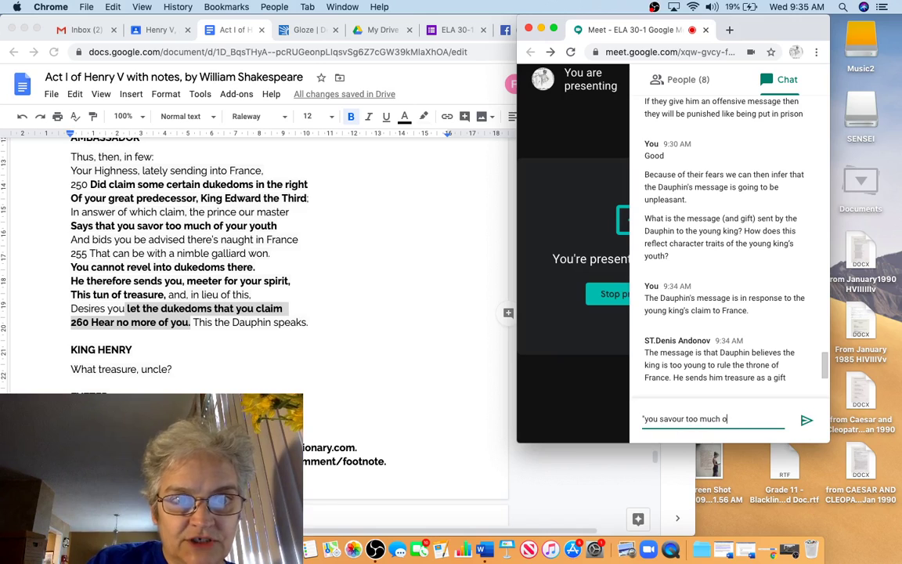
type("f yoyouth")
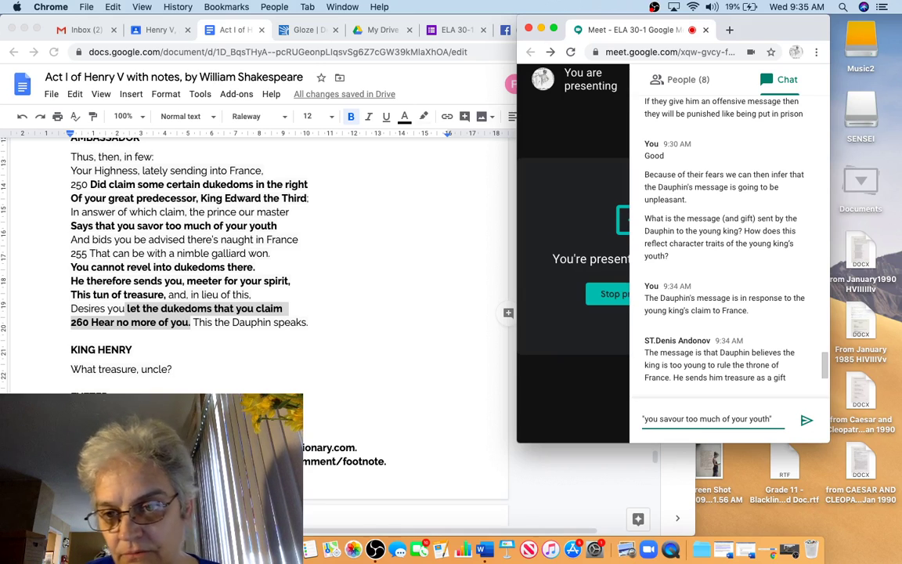
key("Return")
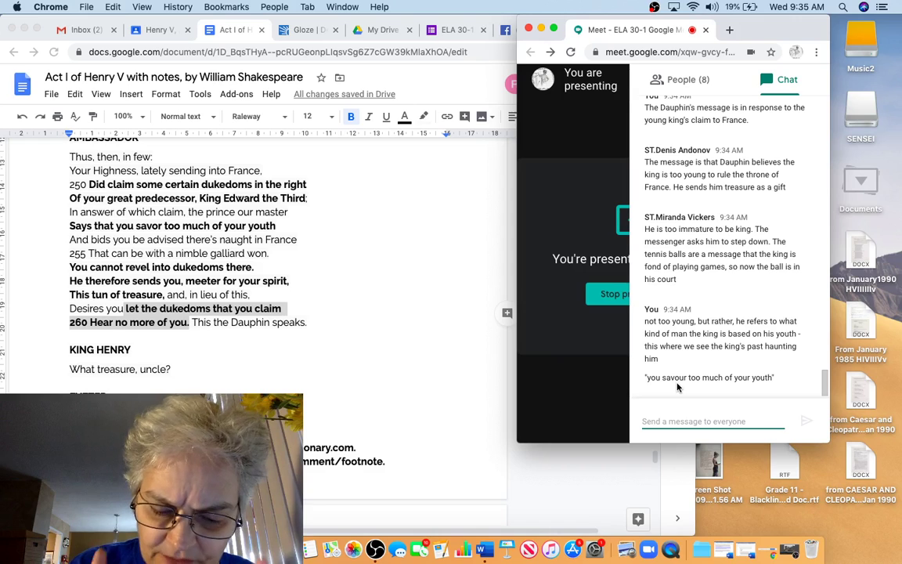
Post replies about keeping the British throne while claiming the French one, and the tennis-ball 'toys'.
type("Not")
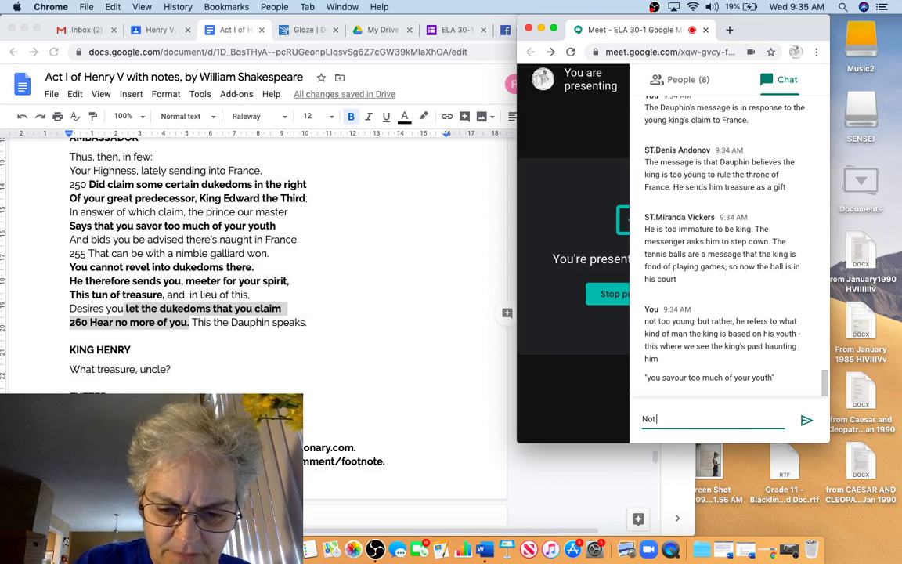
type(" to step down")
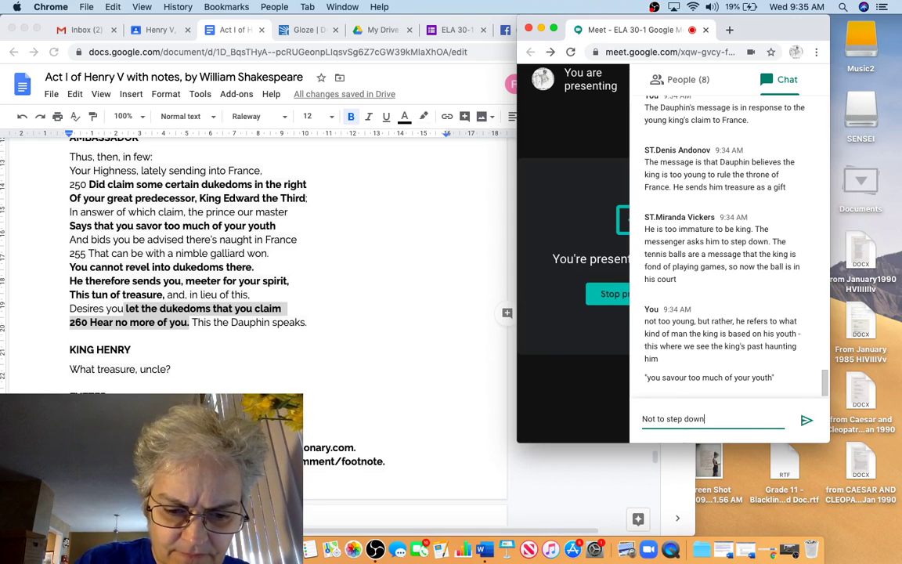
type(" from the Britis")
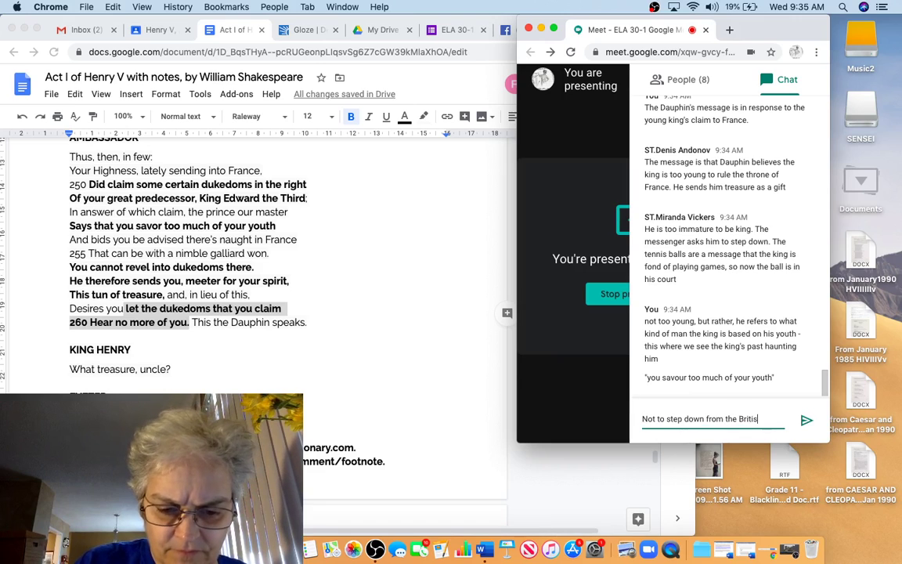
type("h throne, but t")
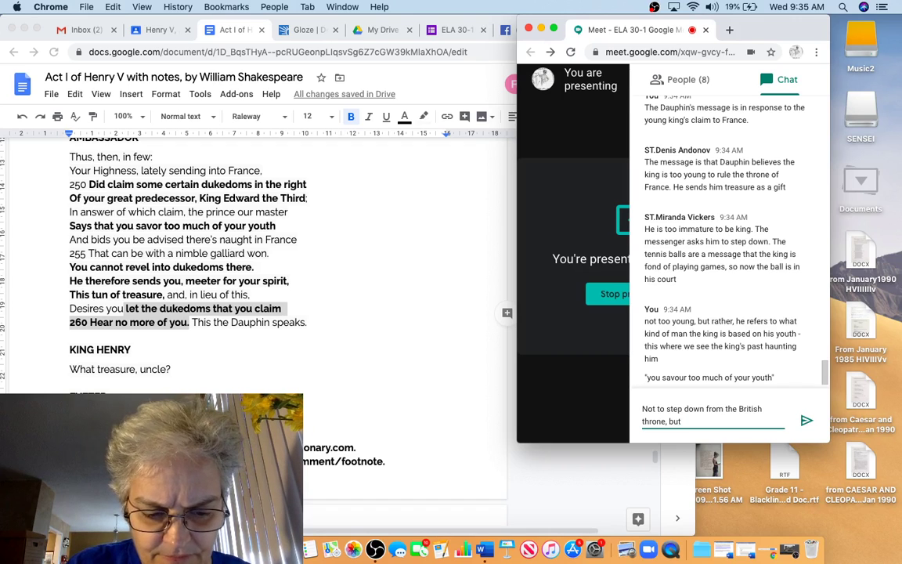
type("ake bac")
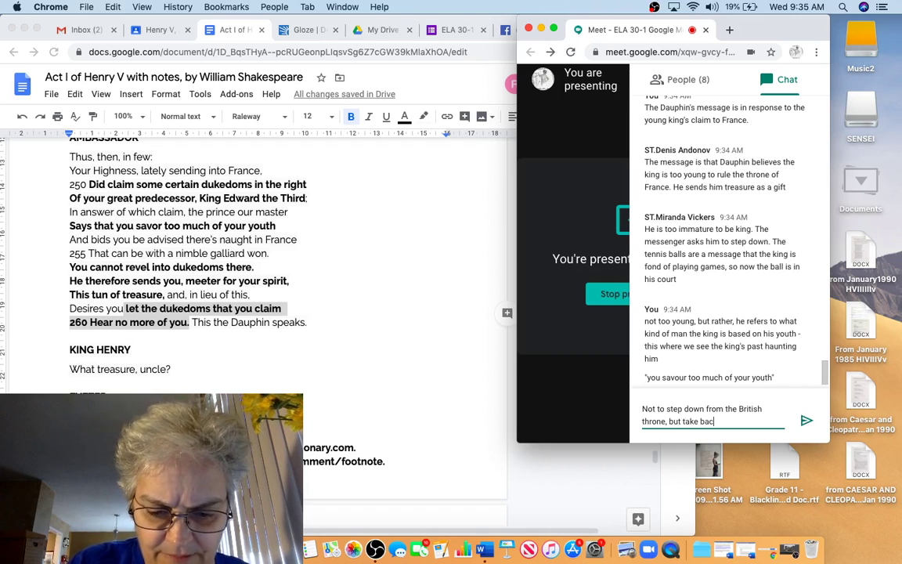
type("k his cla")
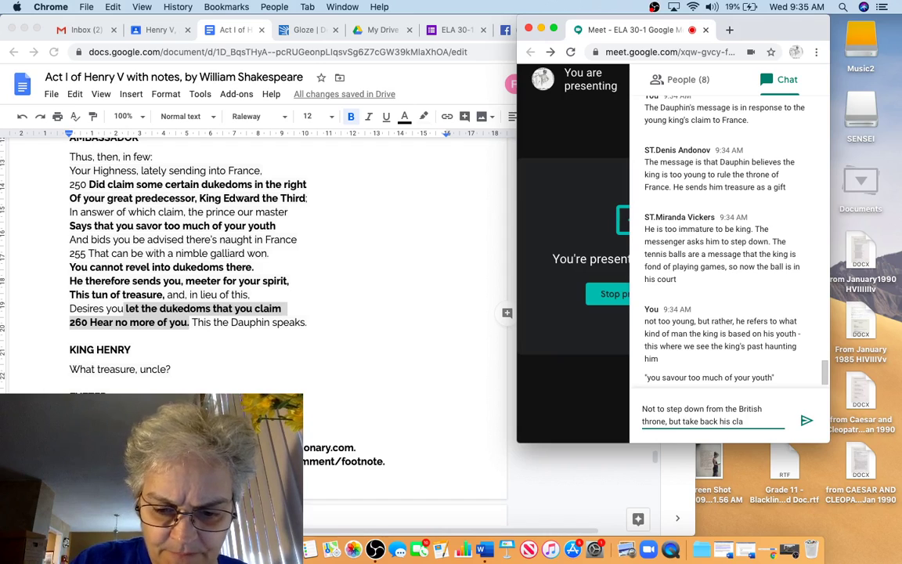
type("im to the fren")
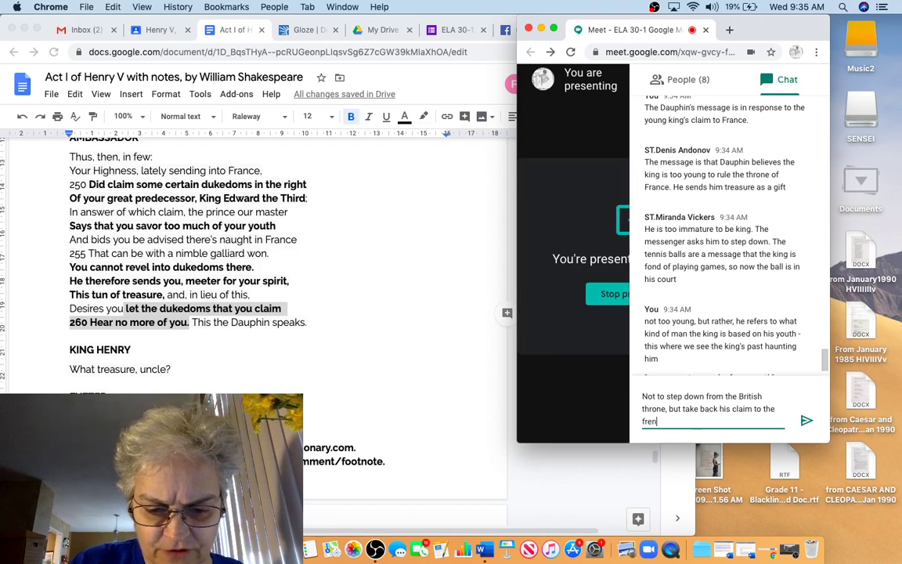
type("ch throne.")
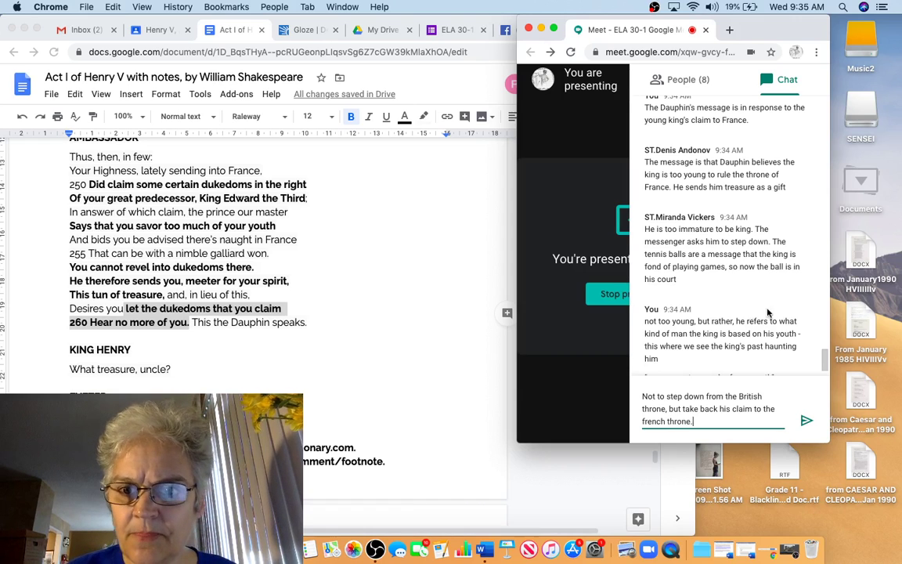
scroll(744, 314, "down", 1)
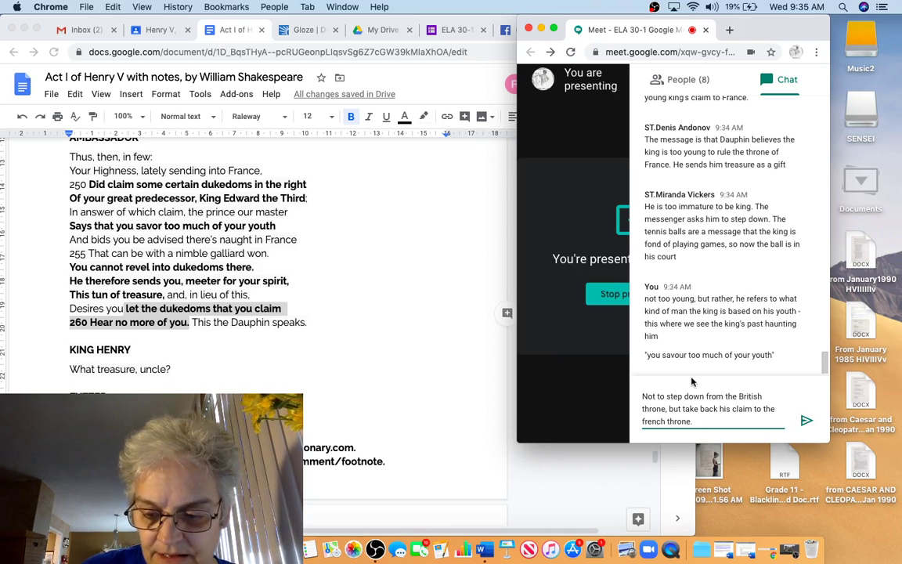
key("Return")
type("He gi")
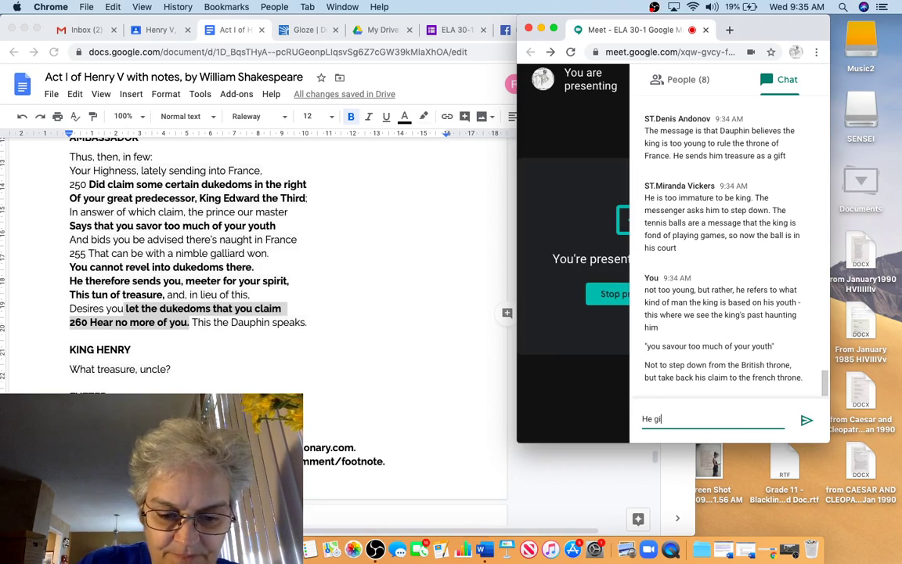
type("ves him \"toys\" to pl")
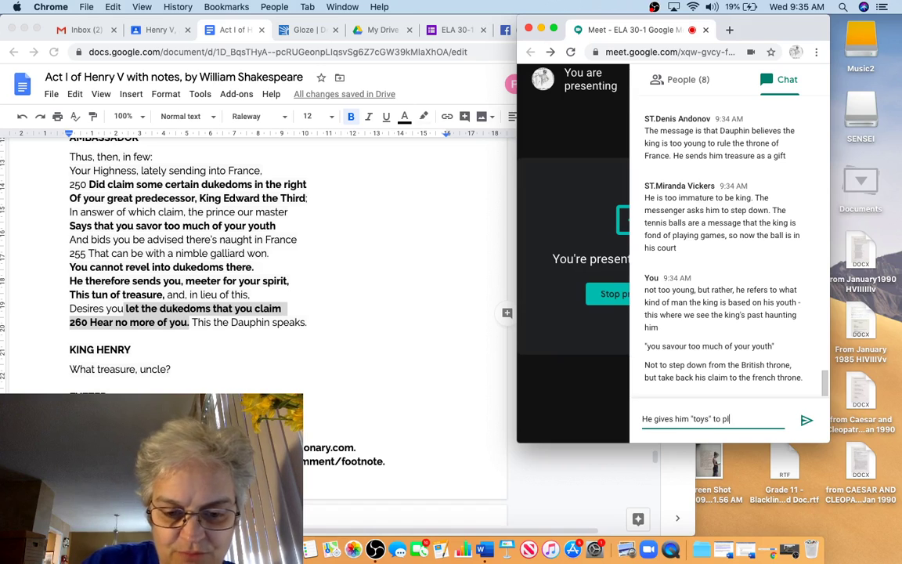
type("ay with - ")
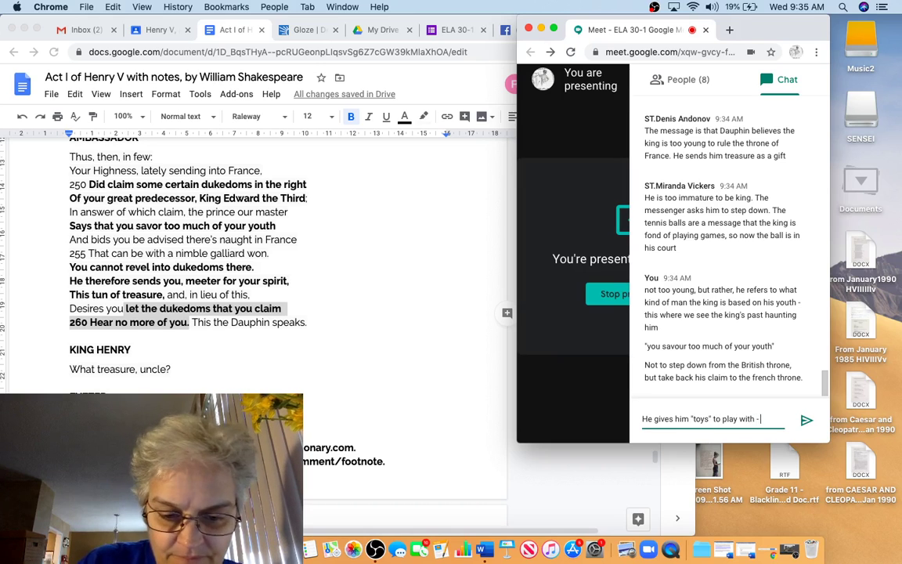
type("tennis ball")
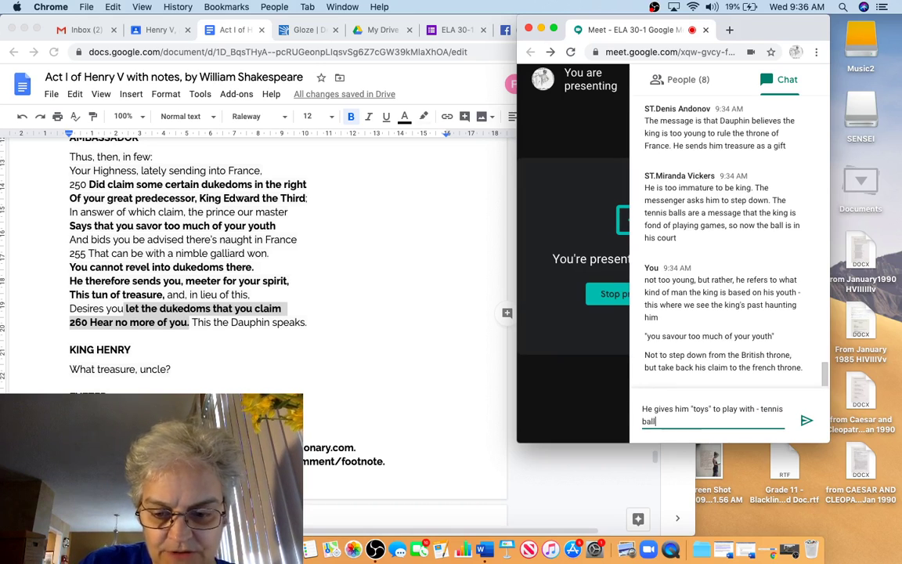
type("s.")
key("Return")
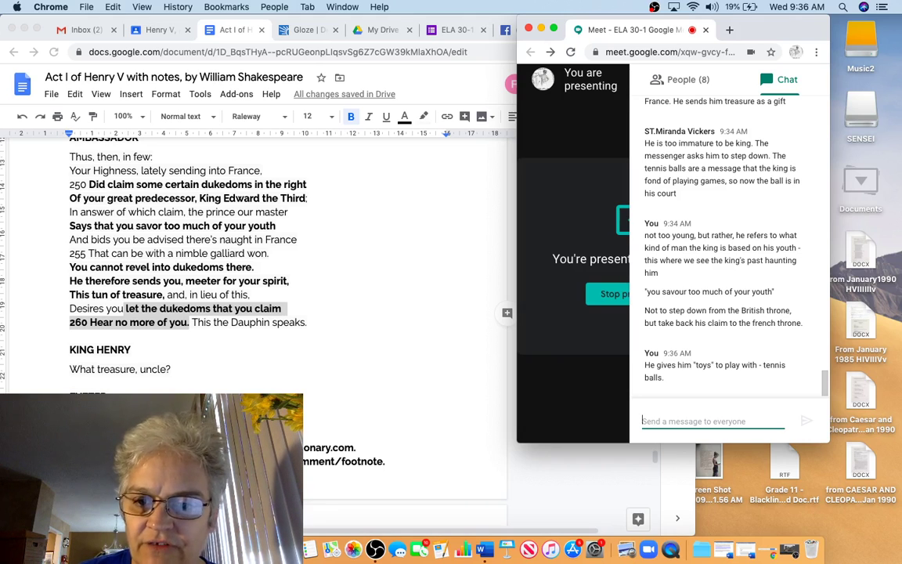
Post 'The Dauphin insults king Henry V.', replacing 'the' in the draft with 'king Henry V'.
type("He insults the ")
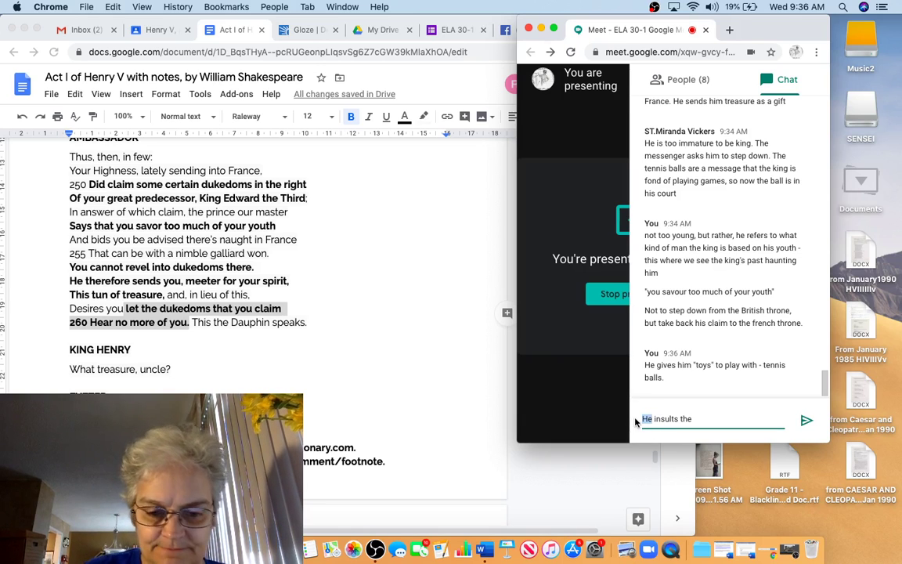
type("The Dauphin")
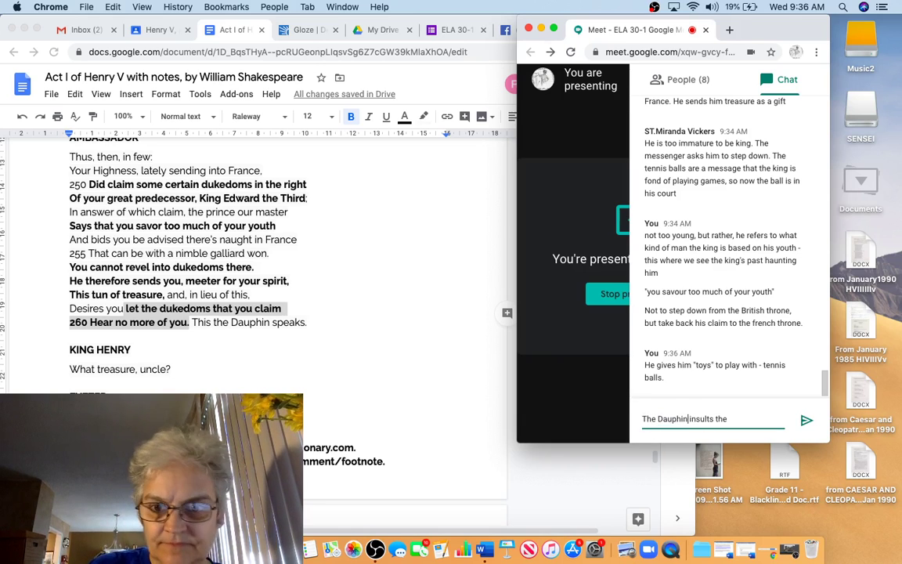
double_click(720, 419)
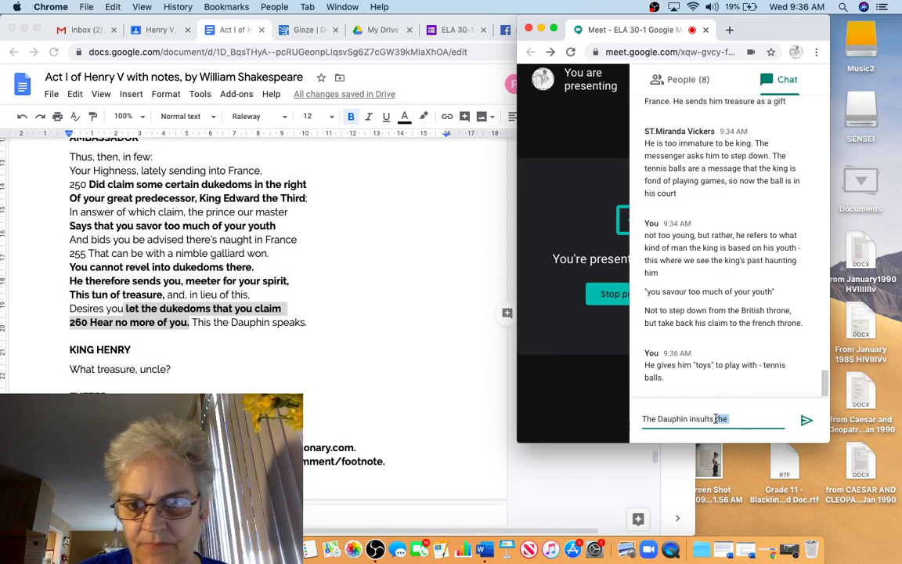
type("K")
type("king Henry")
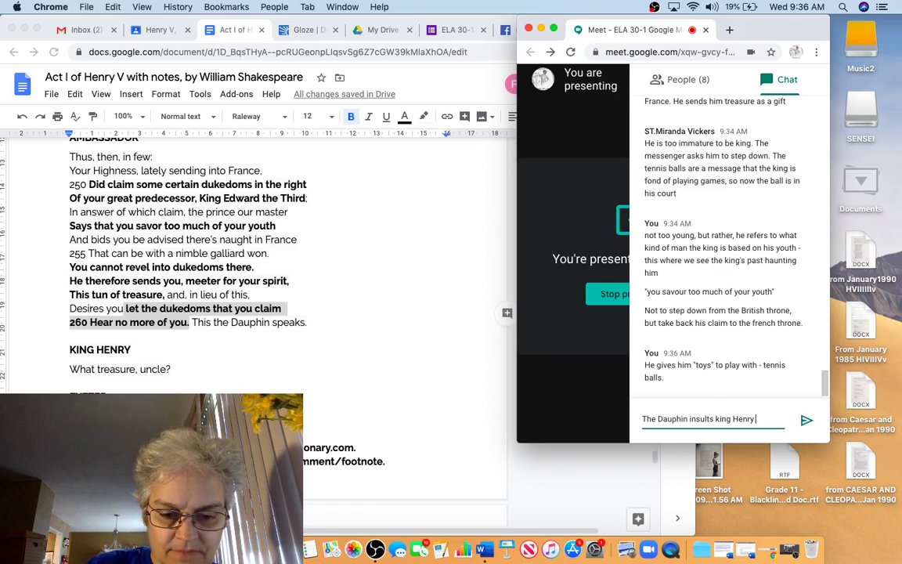
type(" V")
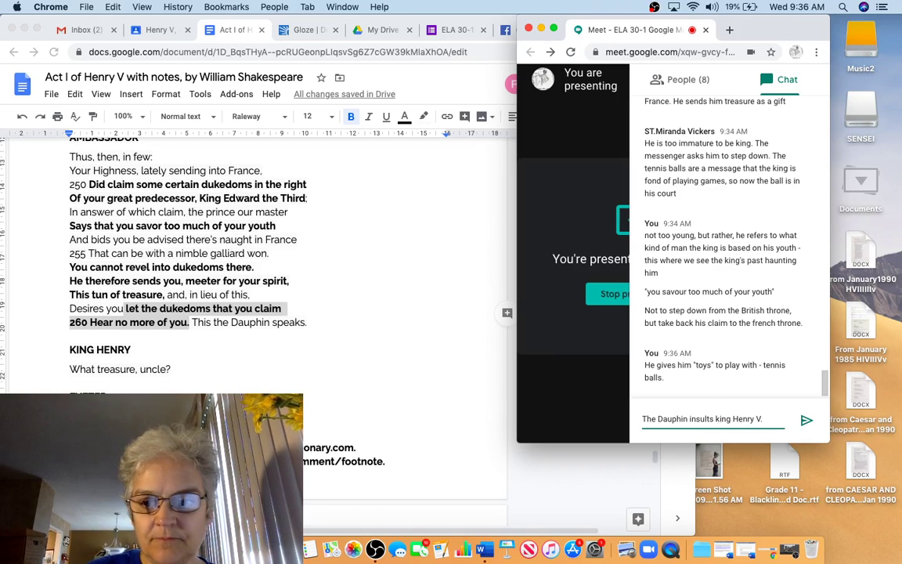
type(".")
key("Return")
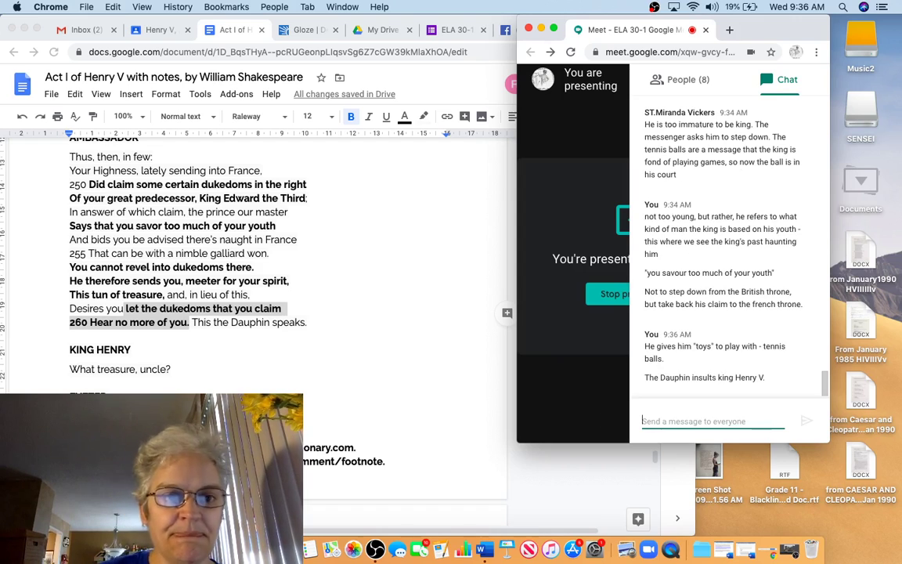
Post 'He was known for his partying, playing, everything but being a good leader.'.
scroll(692, 247, "up", 5)
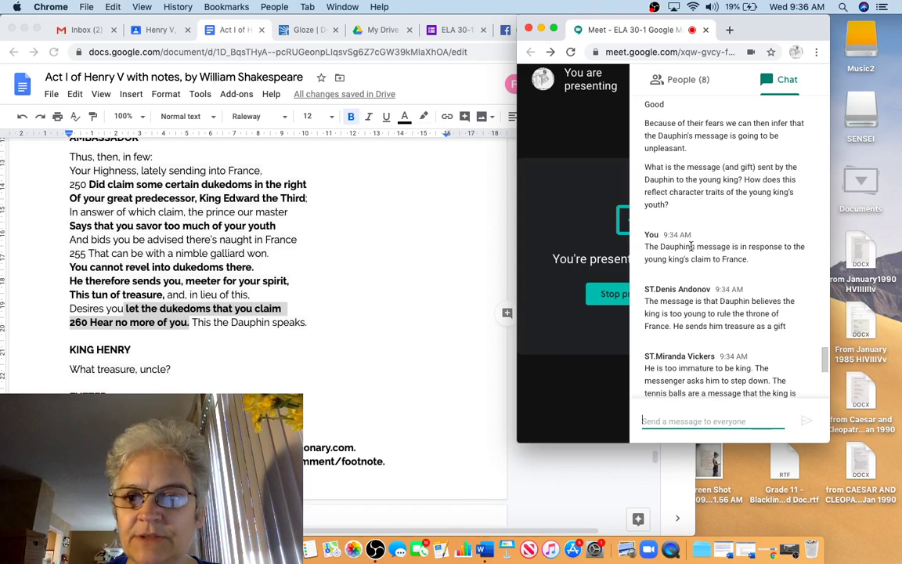
scroll(691, 248, "up", 2)
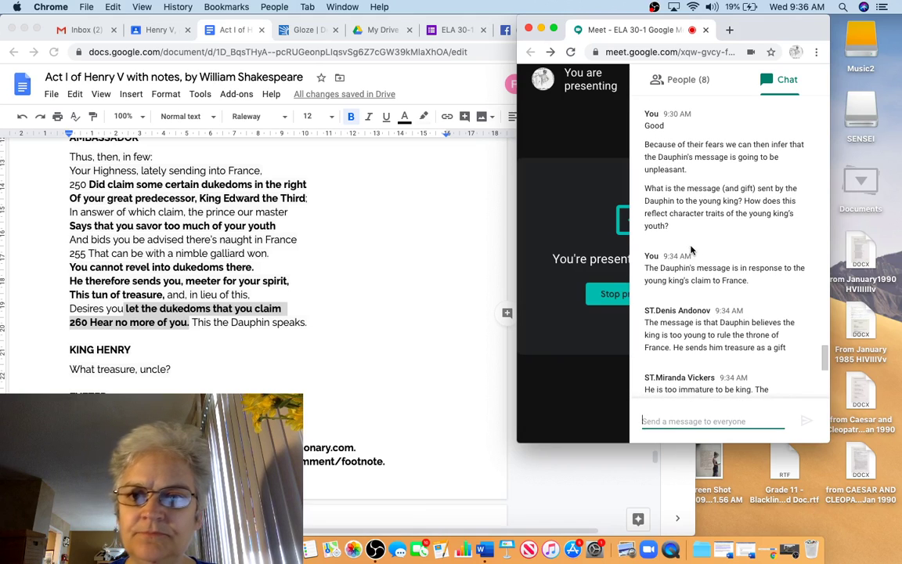
scroll(691, 249, "down", 5)
scroll(692, 248, "down", 3)
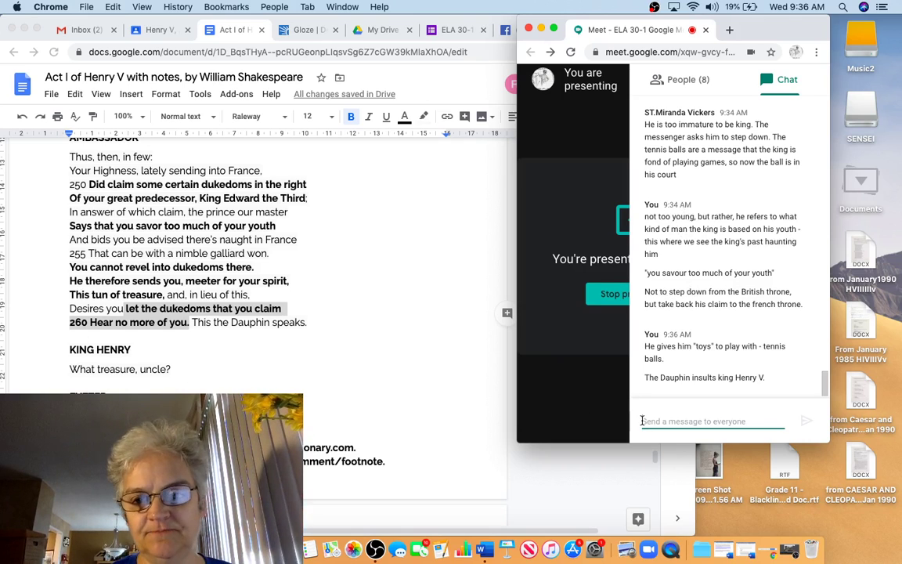
type("He w")
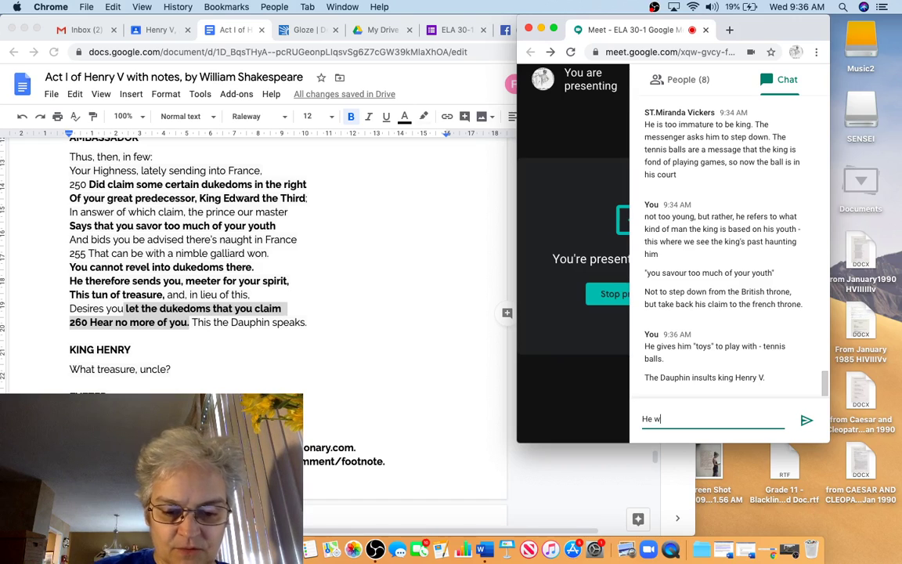
type("as known for his ")
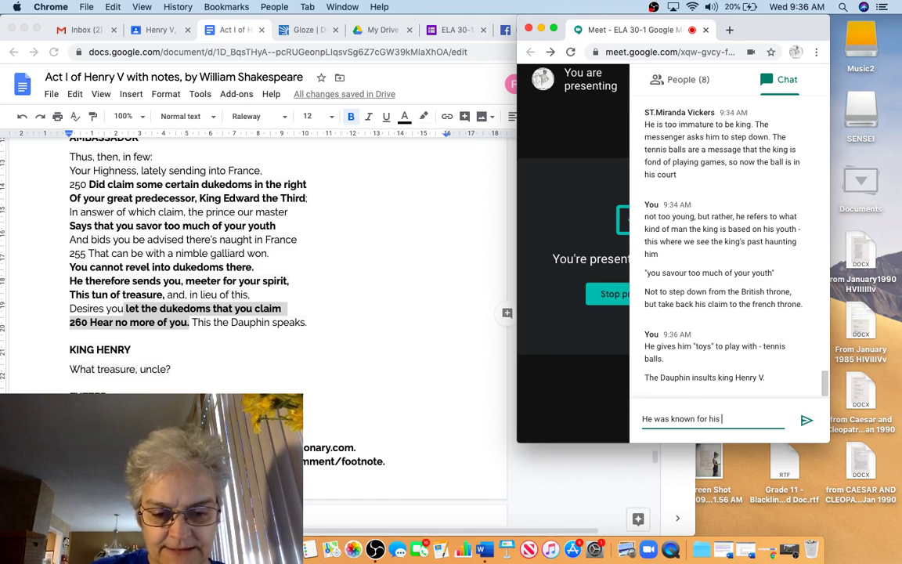
type("party")
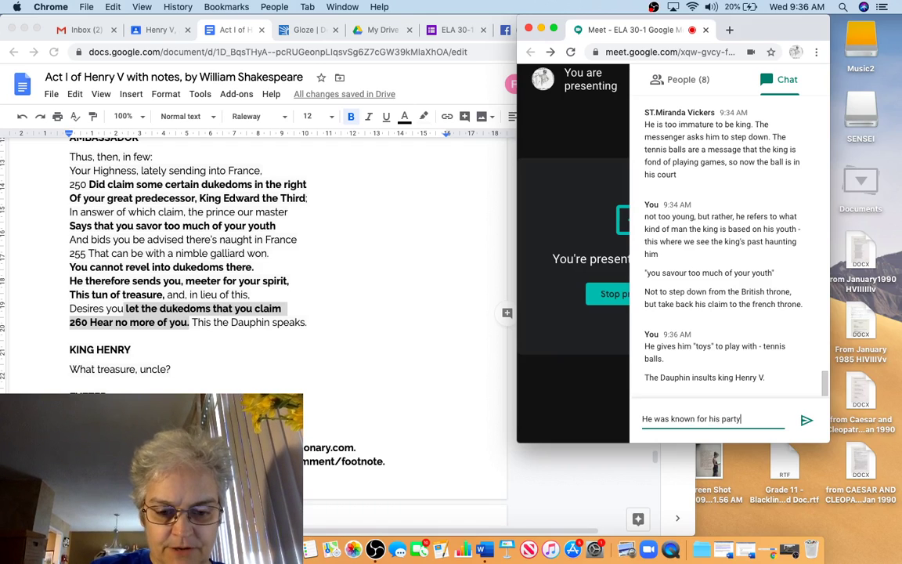
type("ing, playing")
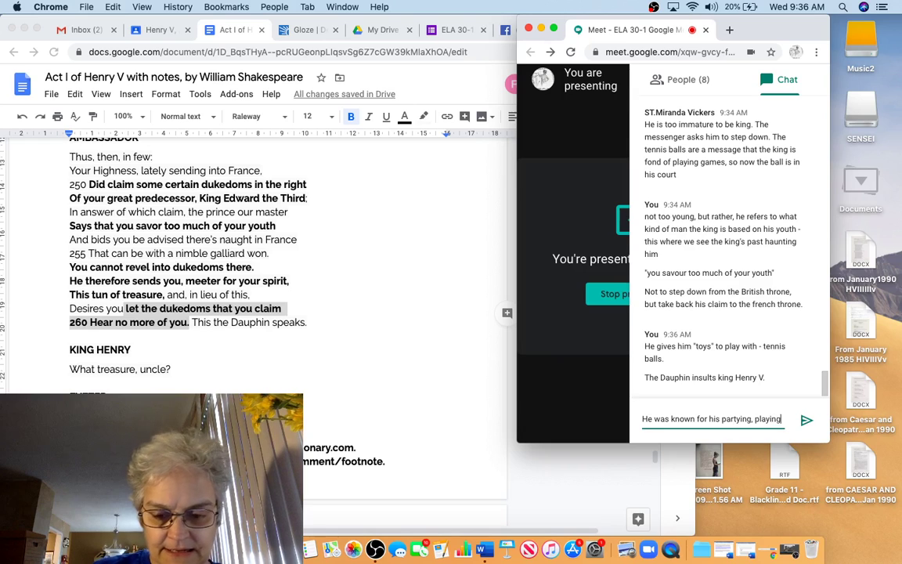
type(", everything but be")
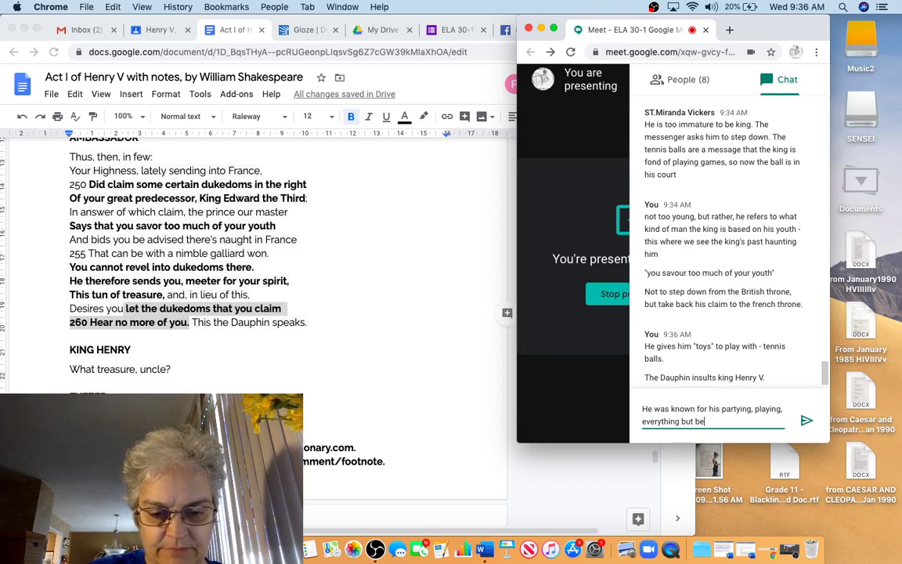
type("ing a good l")
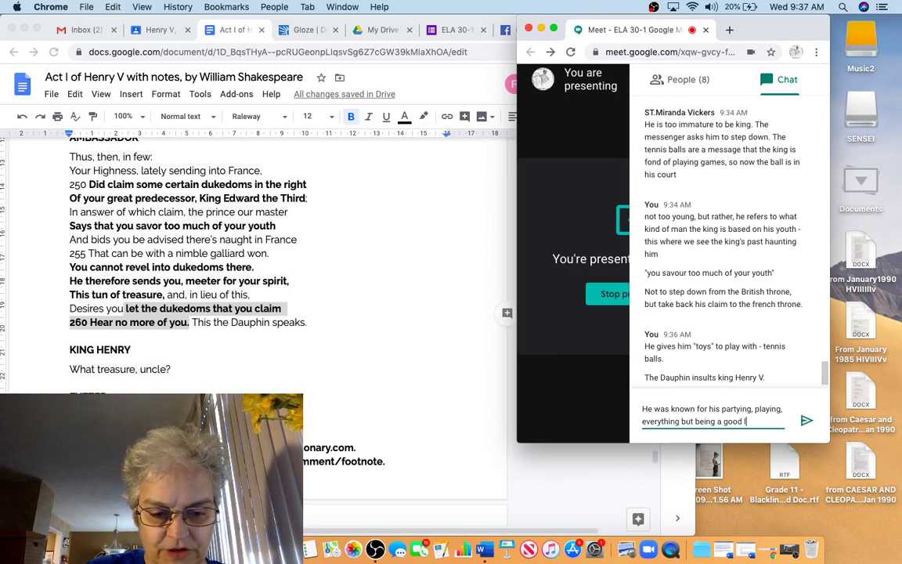
type("eader.")
key("Return")
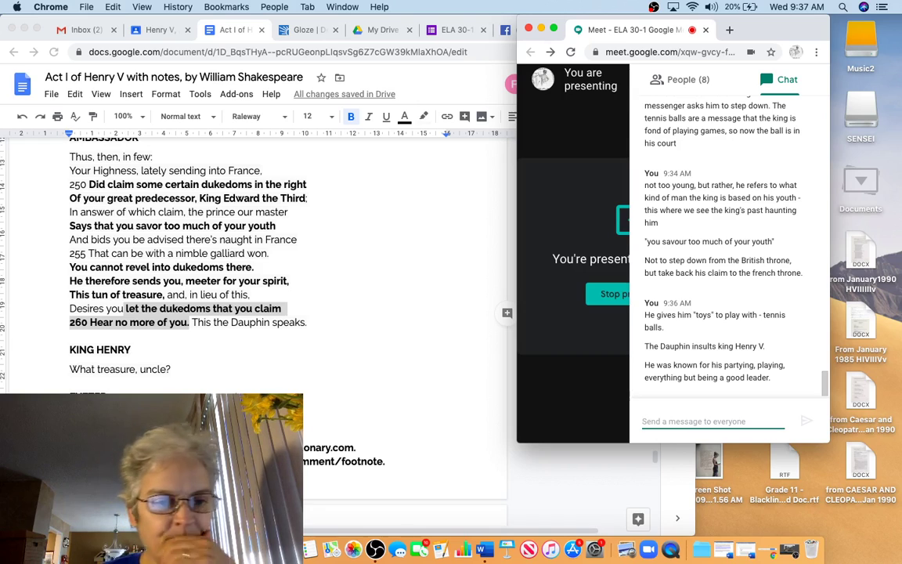
Ask the class 'How does the king respond to the Dauphin's message?' and return to the notes document.
scroll(246, 383, "down", 1)
scroll(246, 383, "down", 10)
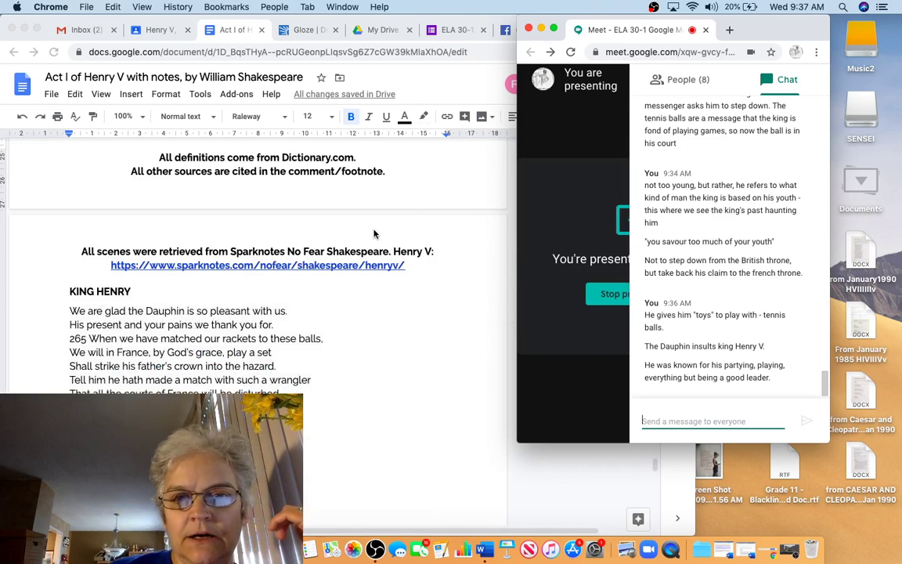
scroll(373, 226, "up", 10)
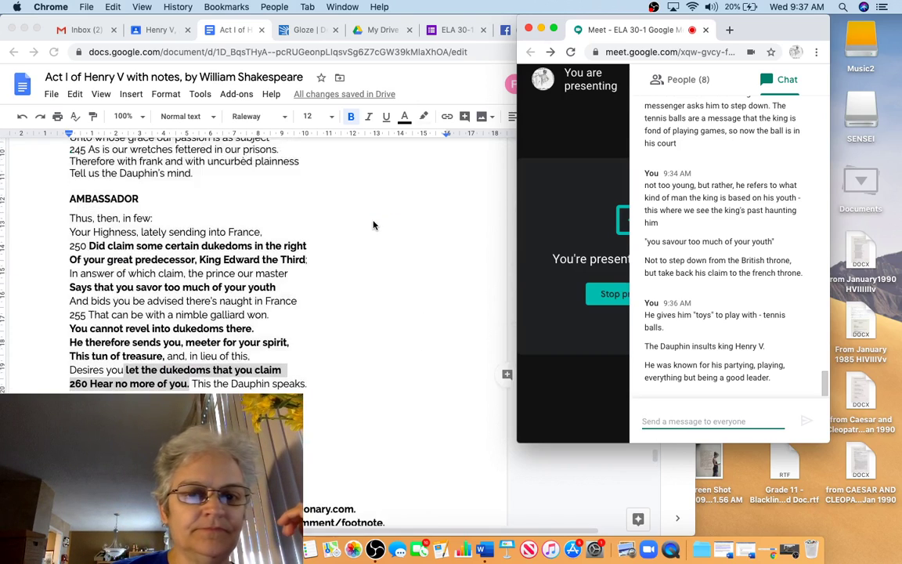
scroll(374, 226, "down", 5)
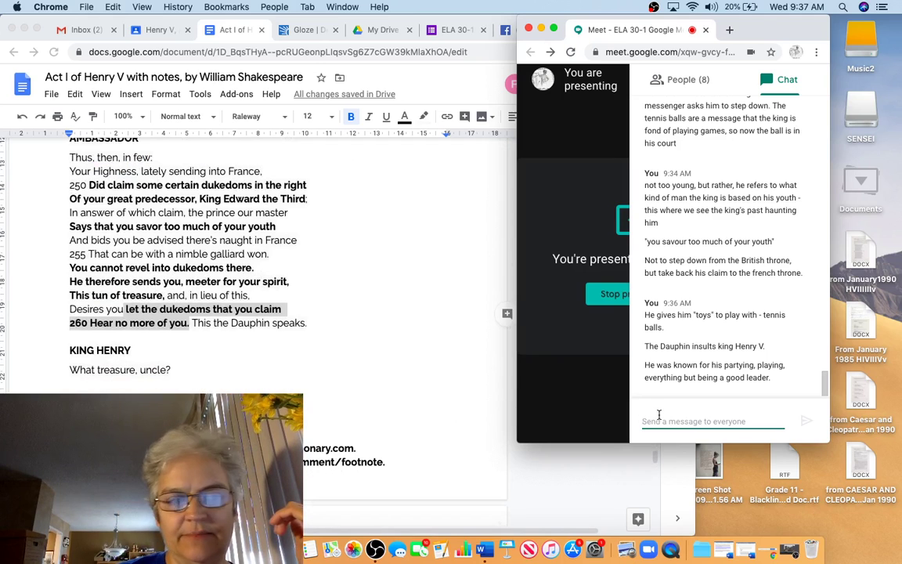
left_click(684, 424)
type("How de")
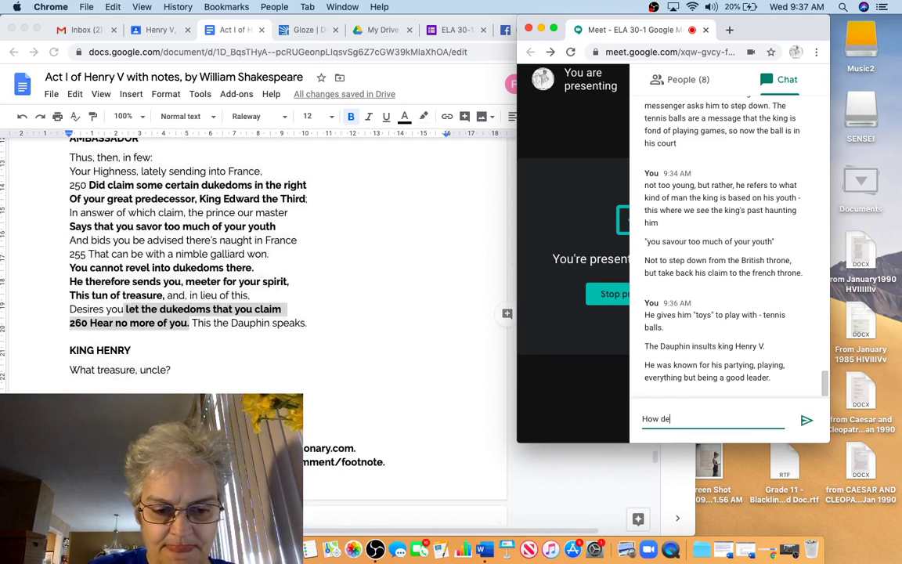
key("BackSpace")
type("oes the k")
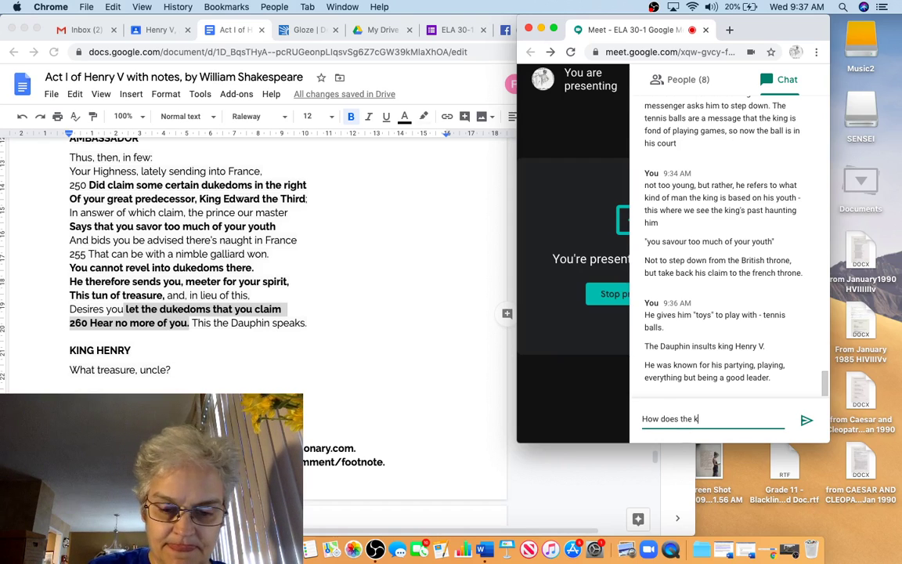
type("ing respond")
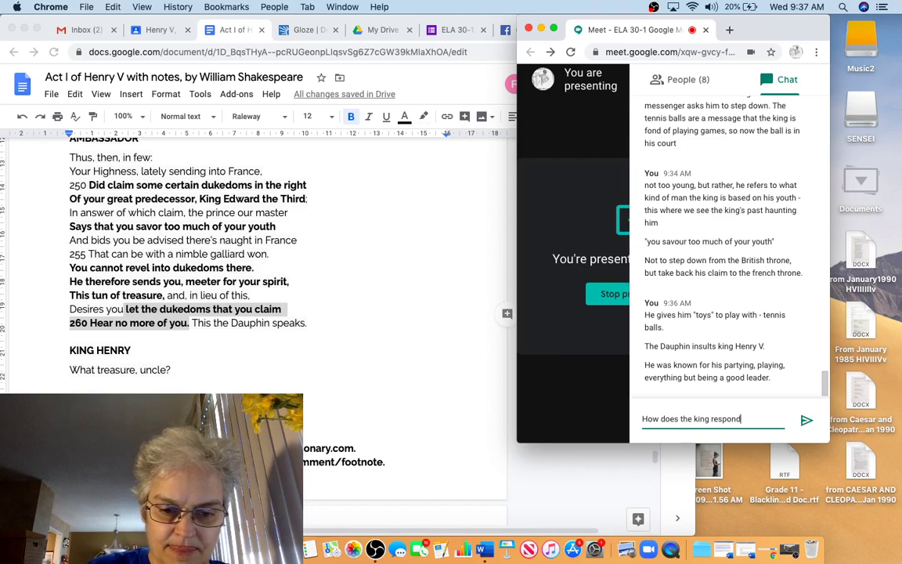
type(" to the Dauphin")
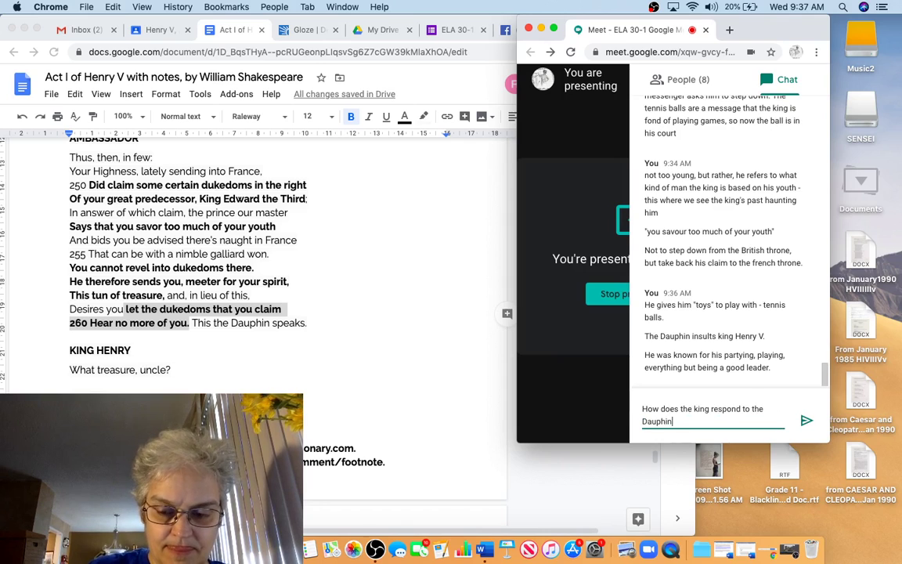
type("'s message?")
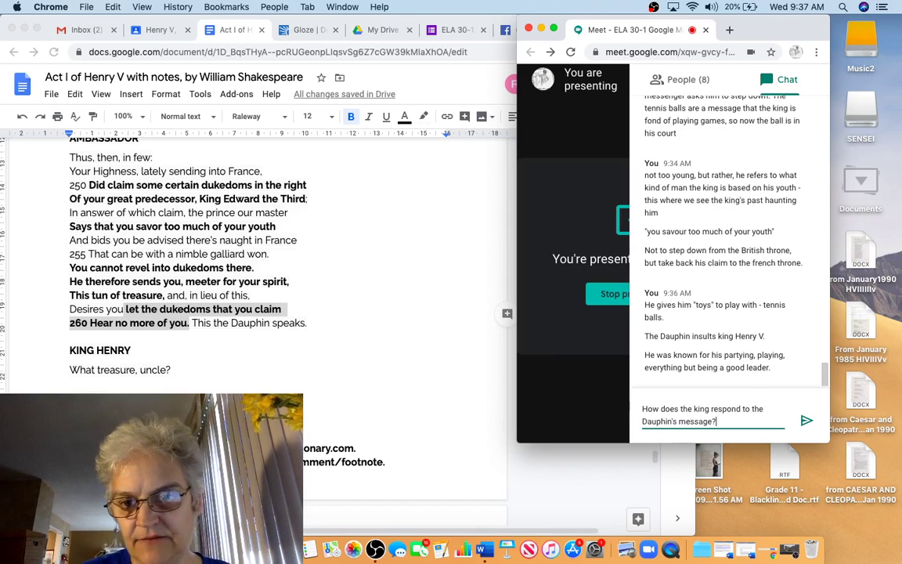
key("Return")
key("super+grave")
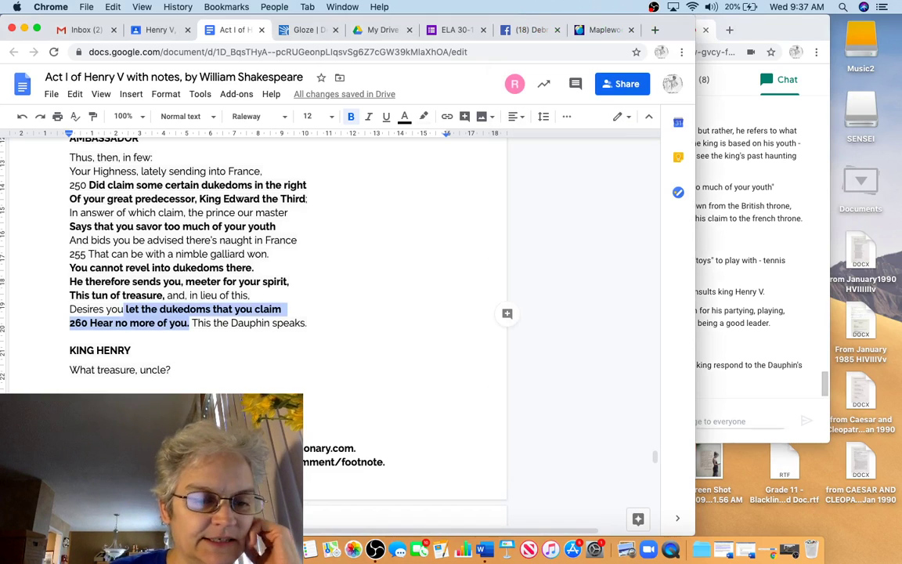
left_click(71, 336)
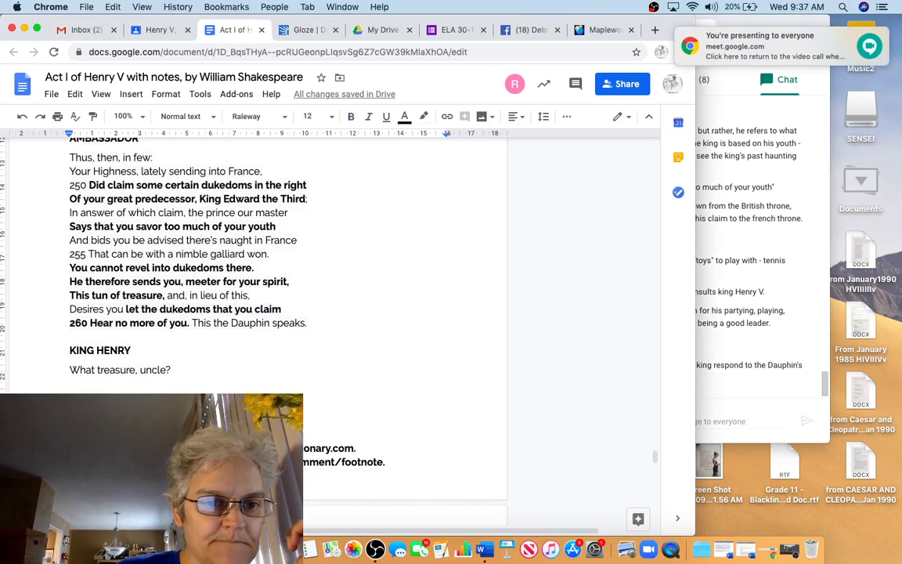
scroll(259, 314, "down", 4)
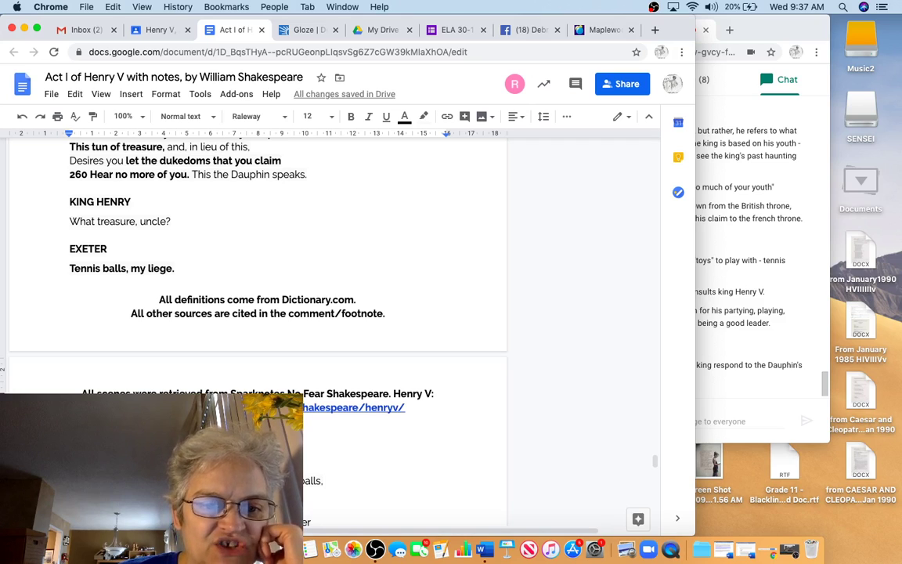
scroll(259, 314, "down", 2)
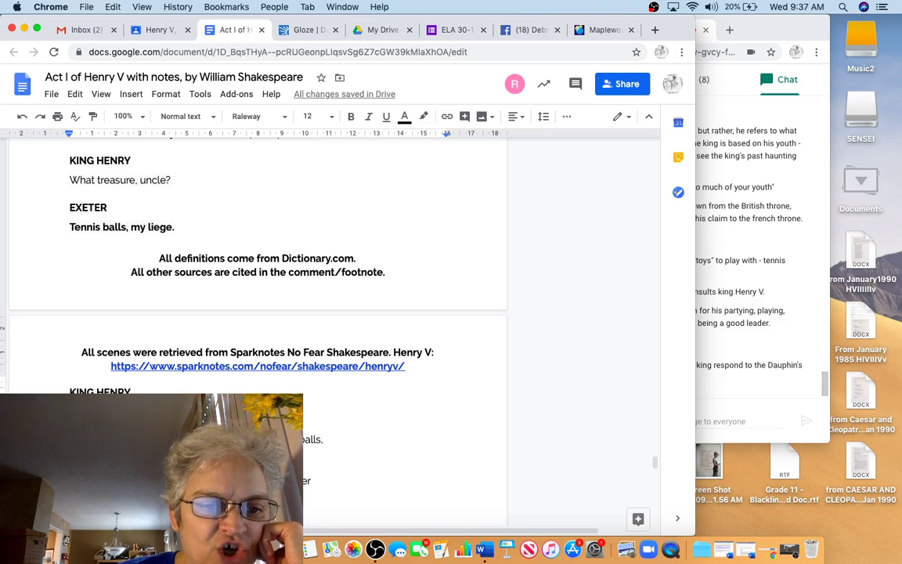
scroll(258, 266, "down", 1)
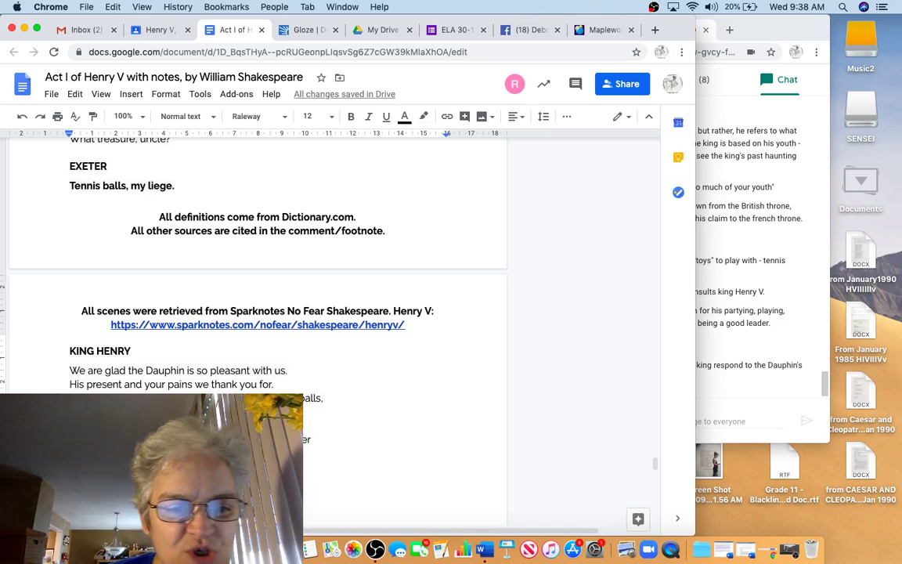
scroll(259, 313, "down", 1)
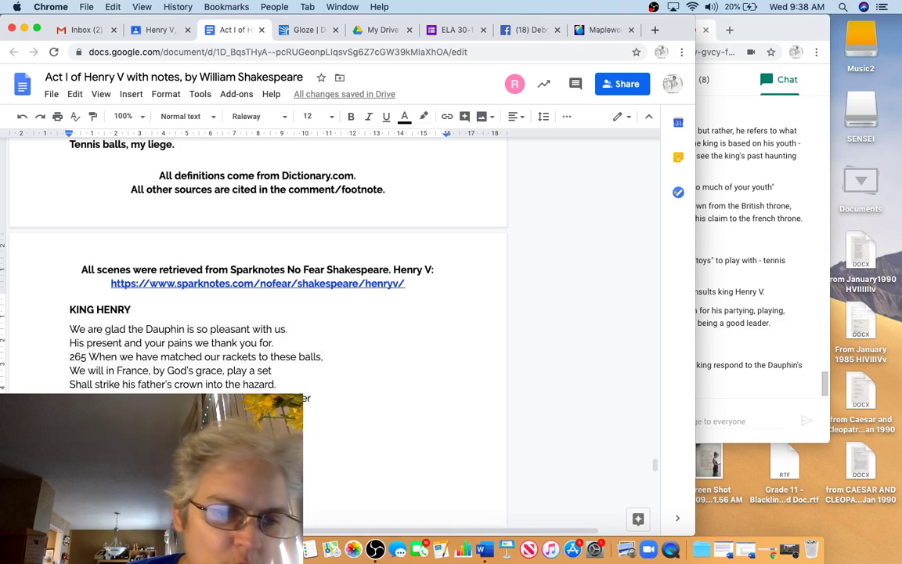
scroll(258, 313, "down", 2)
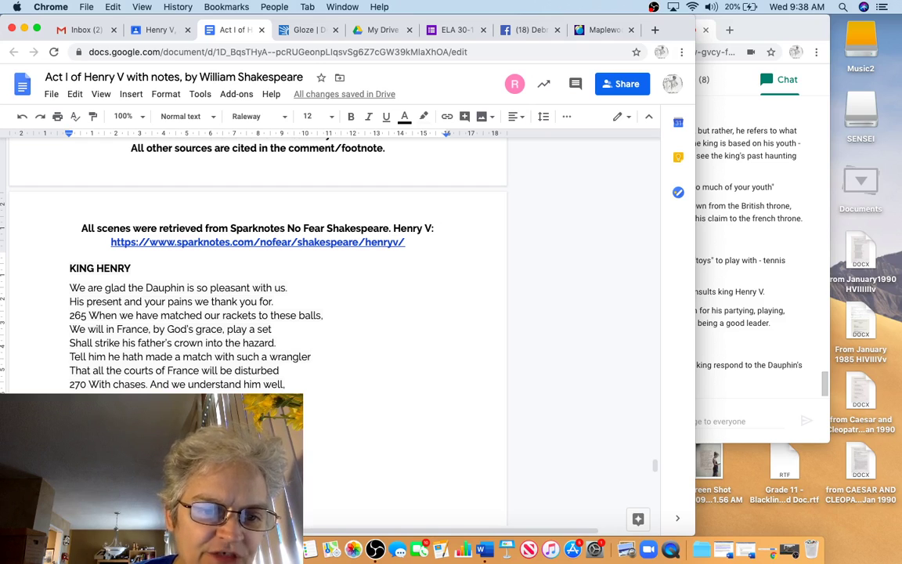
scroll(259, 266, "down", 2)
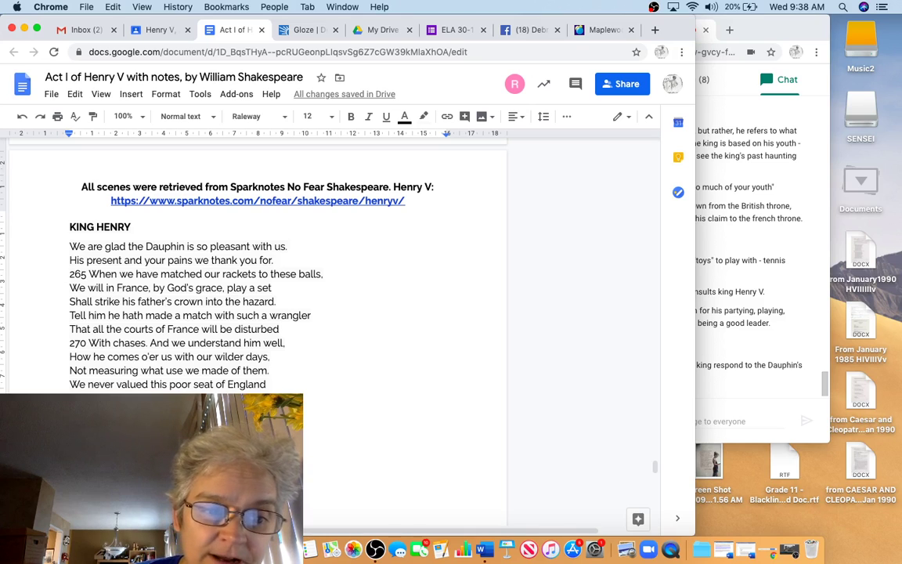
scroll(259, 267, "down", 2)
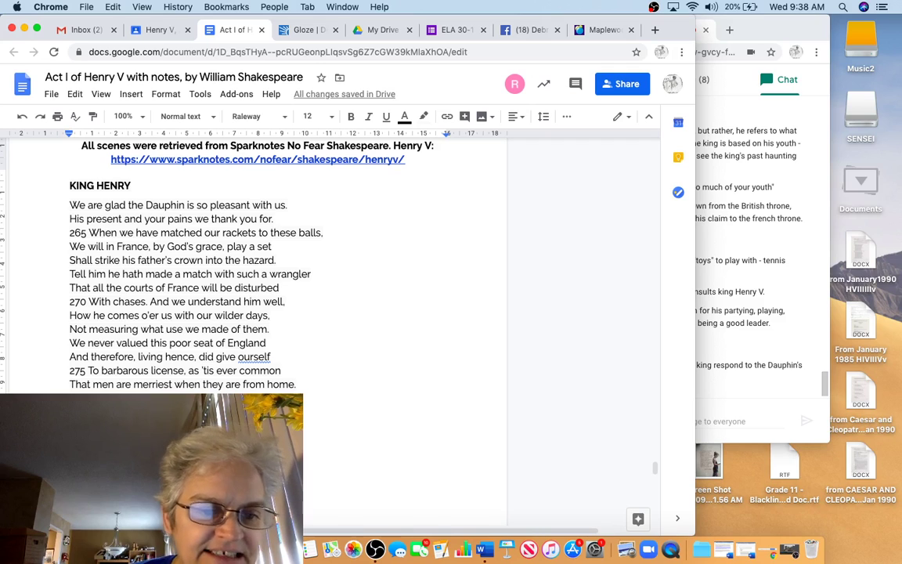
scroll(250, 267, "down", 2)
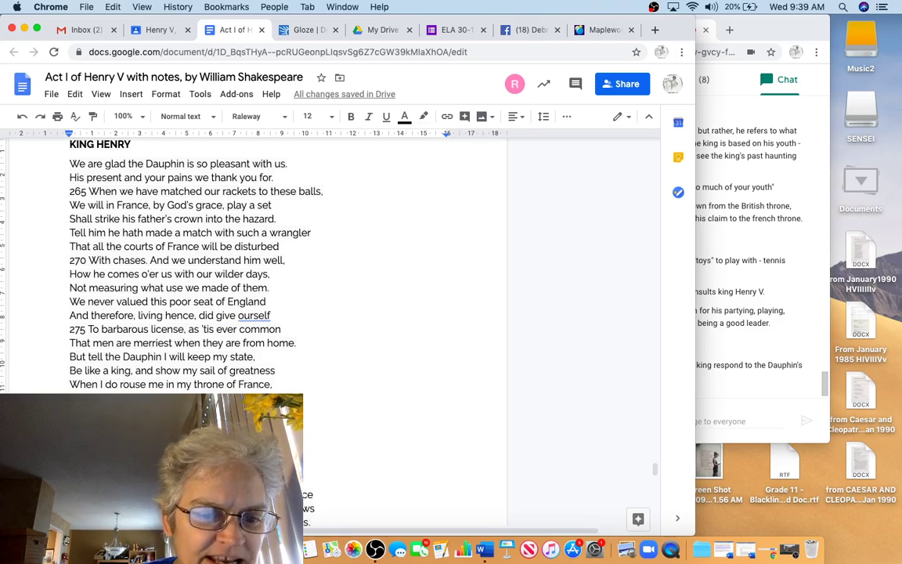
scroll(258, 258, "down", 2)
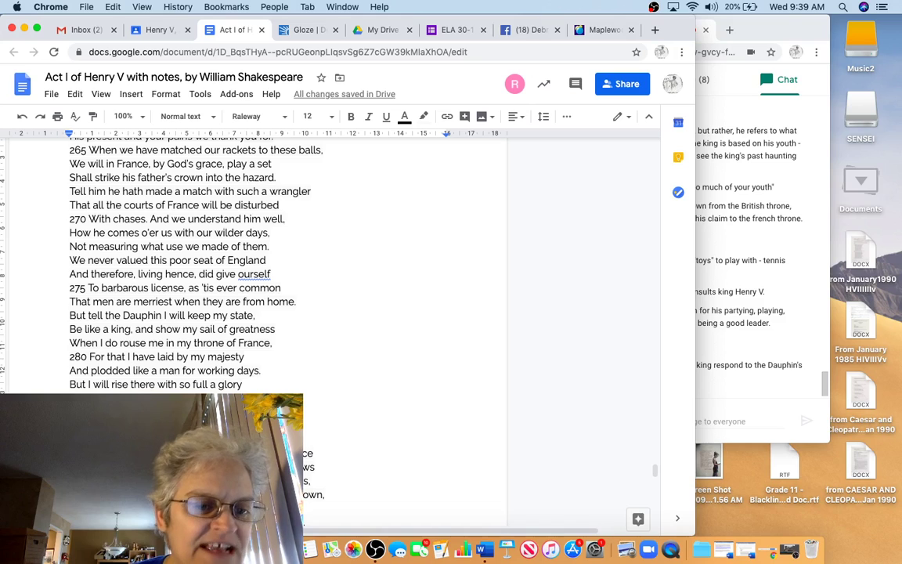
scroll(282, 258, "down", 2)
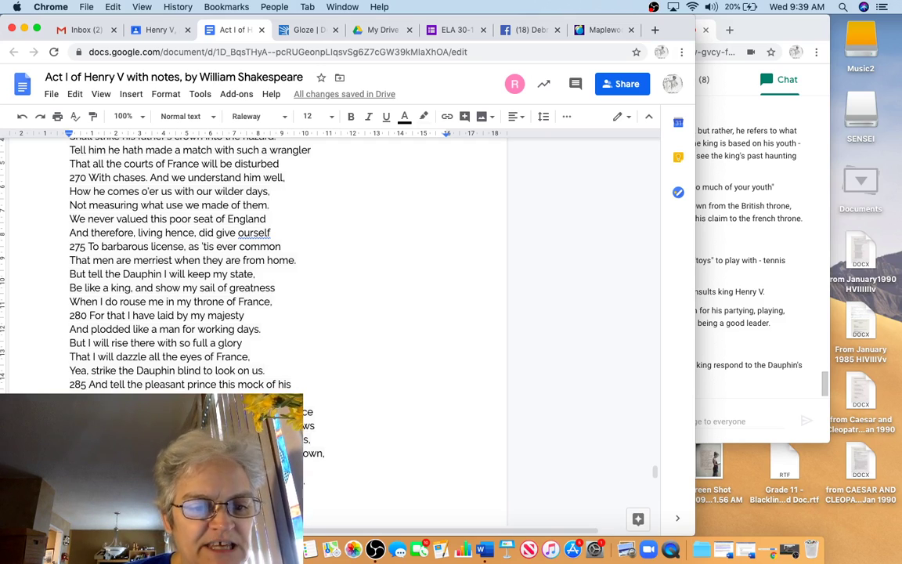
scroll(177, 261, "down", 2)
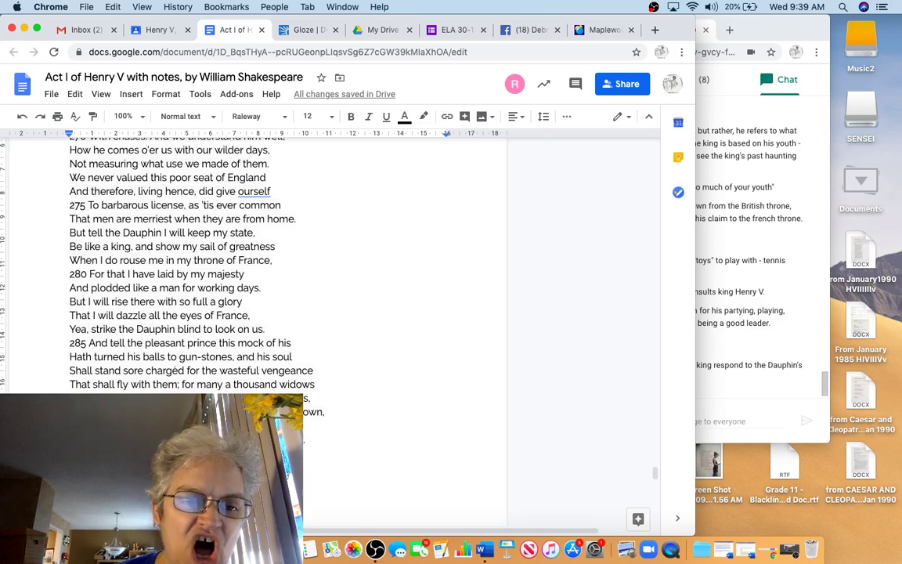
scroll(196, 258, "down", 2)
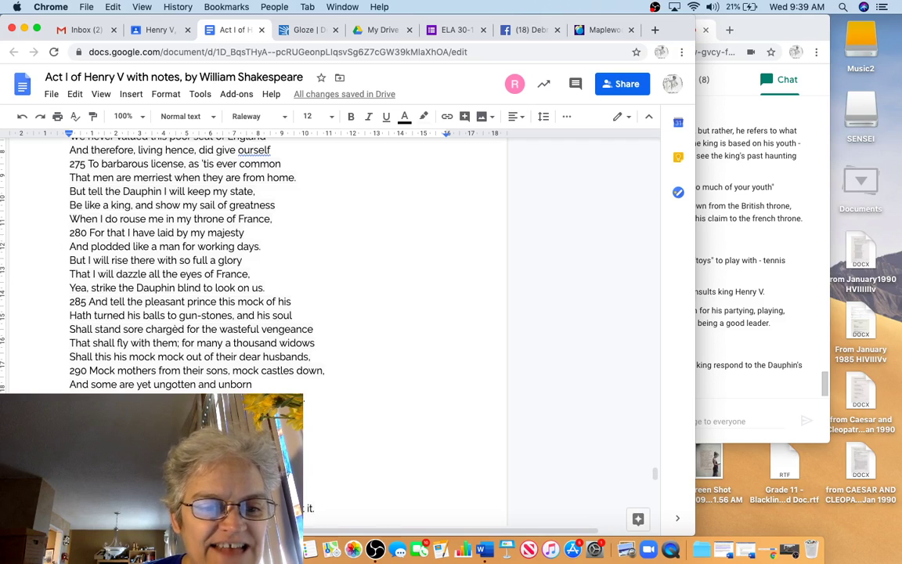
scroll(258, 258, "down", 1)
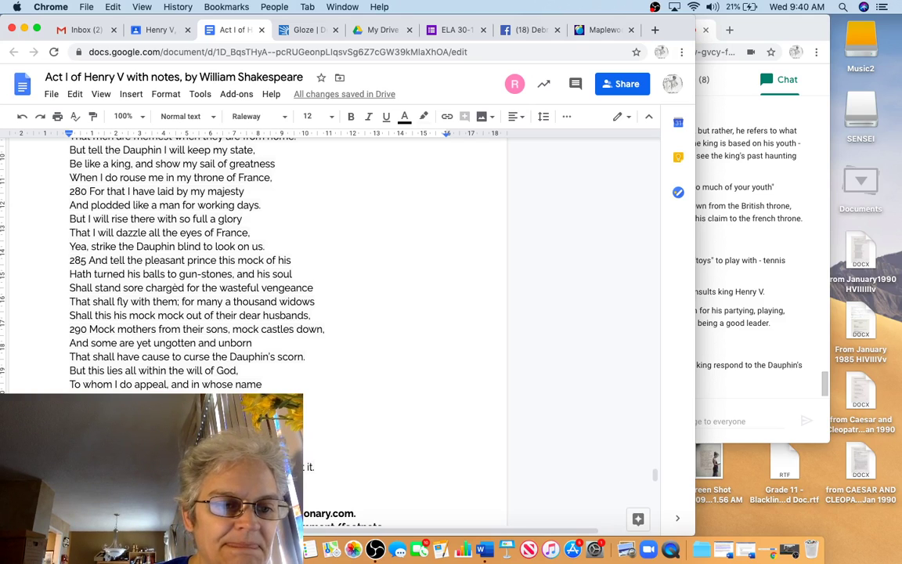
left_click(756, 403)
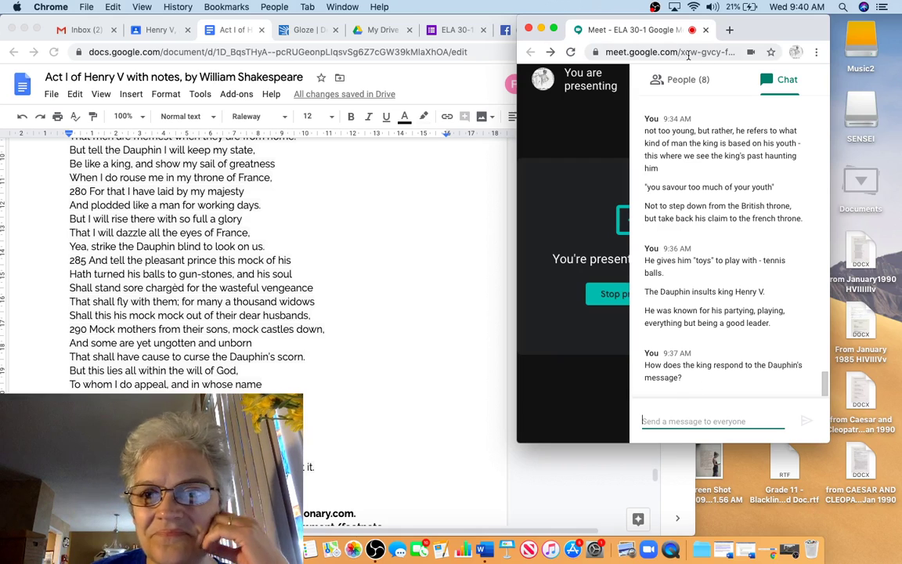
left_click(681, 82)
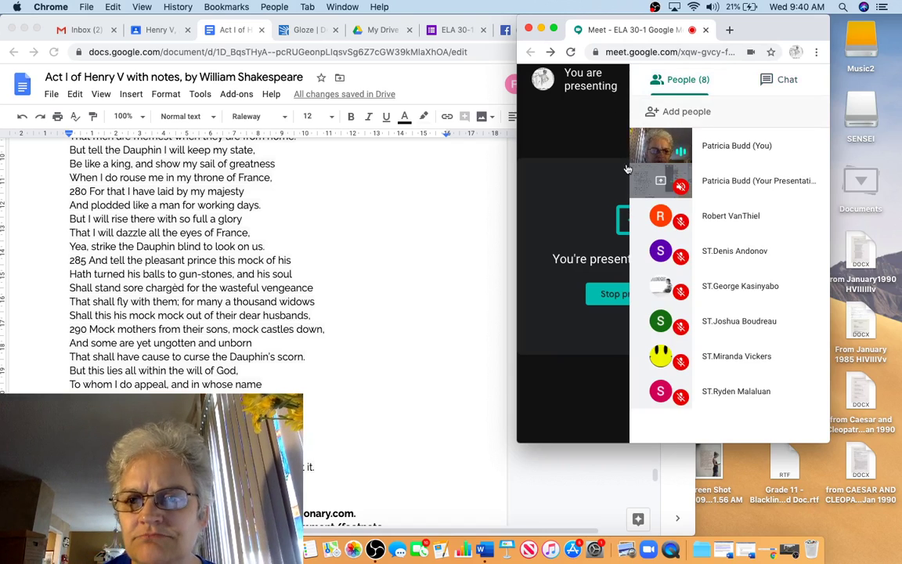
left_click(788, 82)
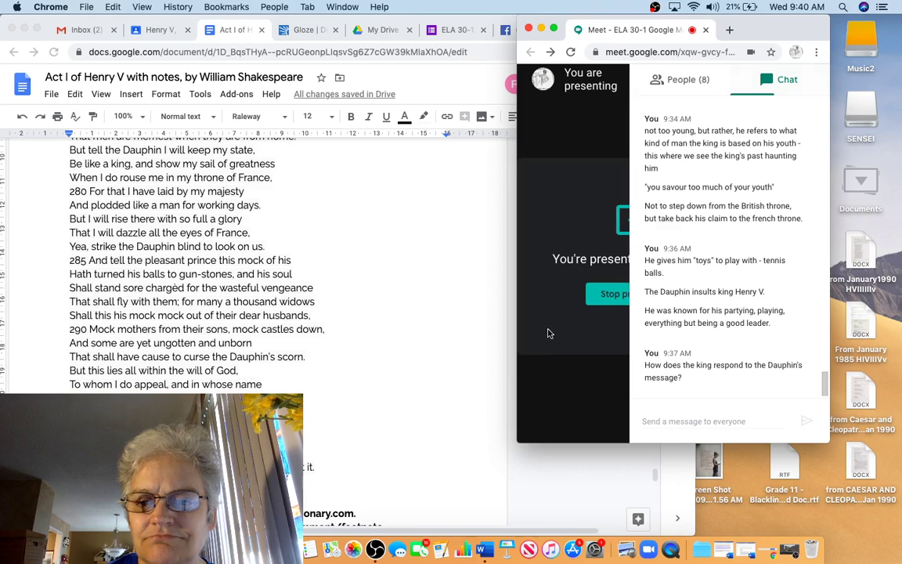
scroll(172, 279, "up", 3)
scroll(169, 279, "up", 5)
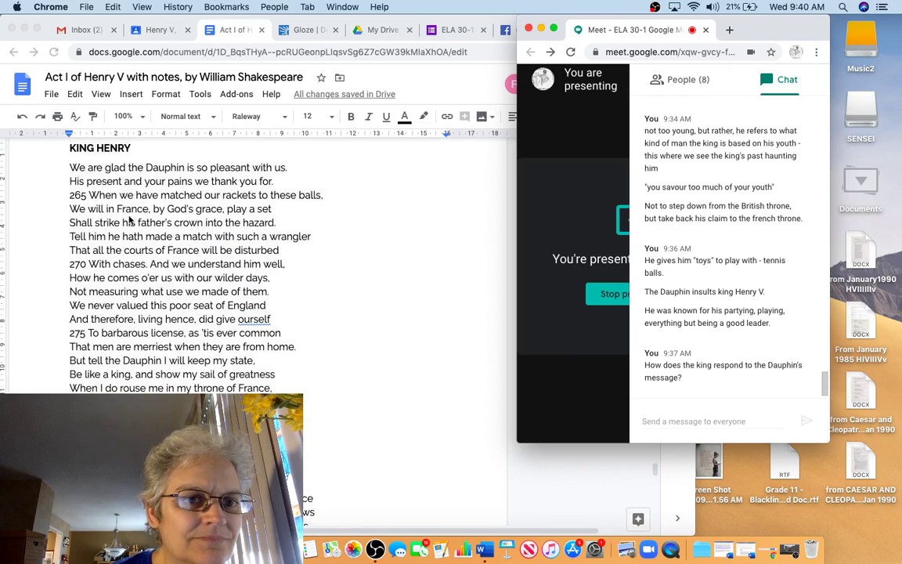
Bold King Henry's lines from 'We will in France' and the line 'When I do rouse me in my throne of France,'.
left_click(70, 208)
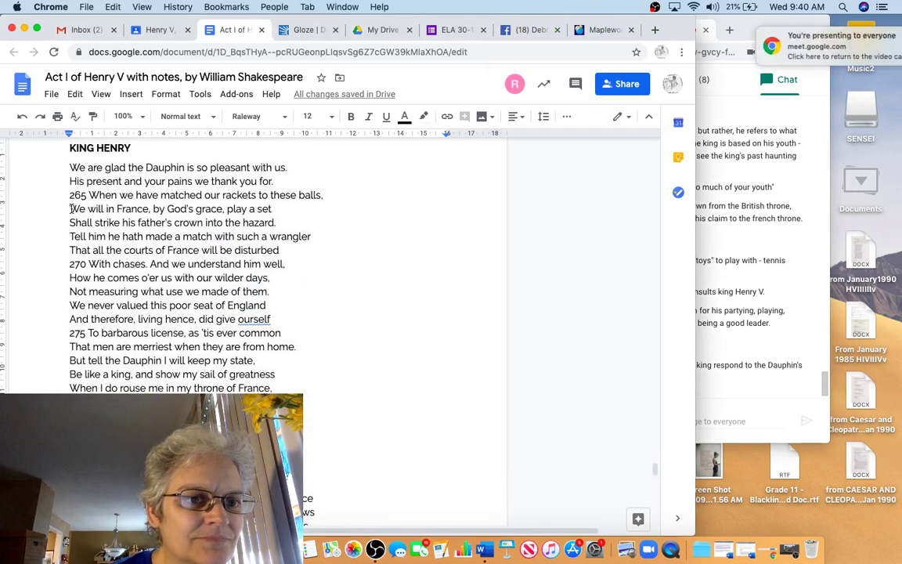
mouse_move(71, 208)
left_mouse_down()
mouse_move(192, 209)
mouse_move(312, 237)
mouse_move(280, 251)
mouse_move(151, 267)
left_mouse_up()
key("super+b")
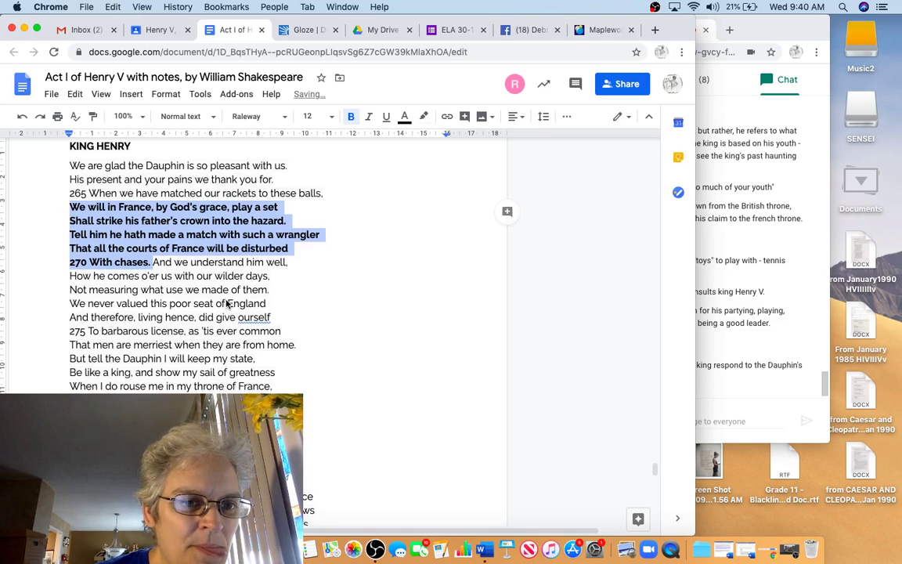
scroll(226, 303, "down", 1)
scroll(227, 303, "down", 4)
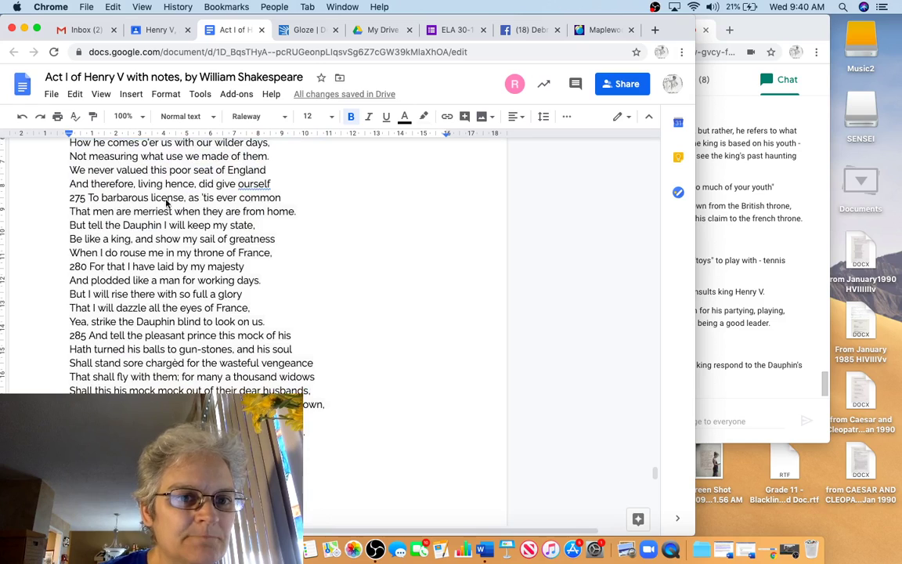
left_click(71, 253)
left_click_drag(70, 253, 276, 258)
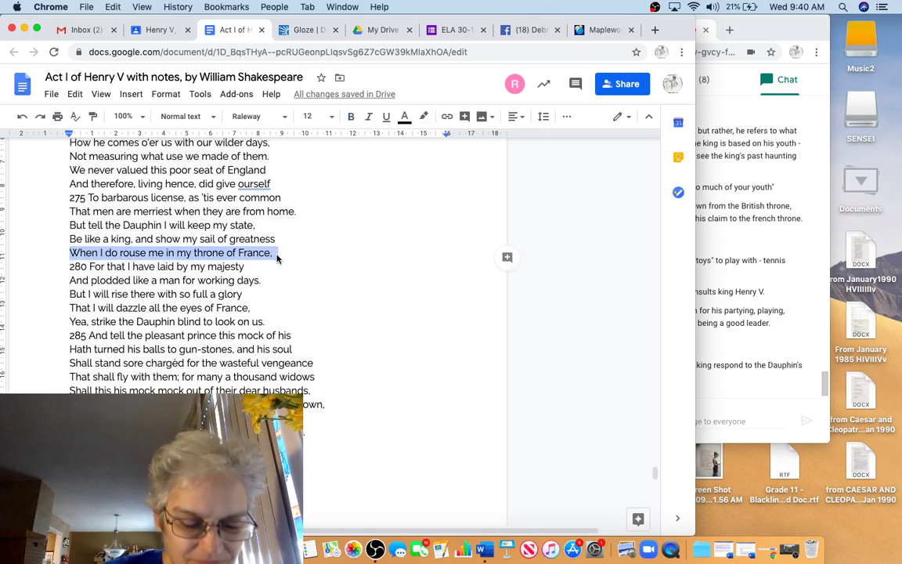
key("super+b")
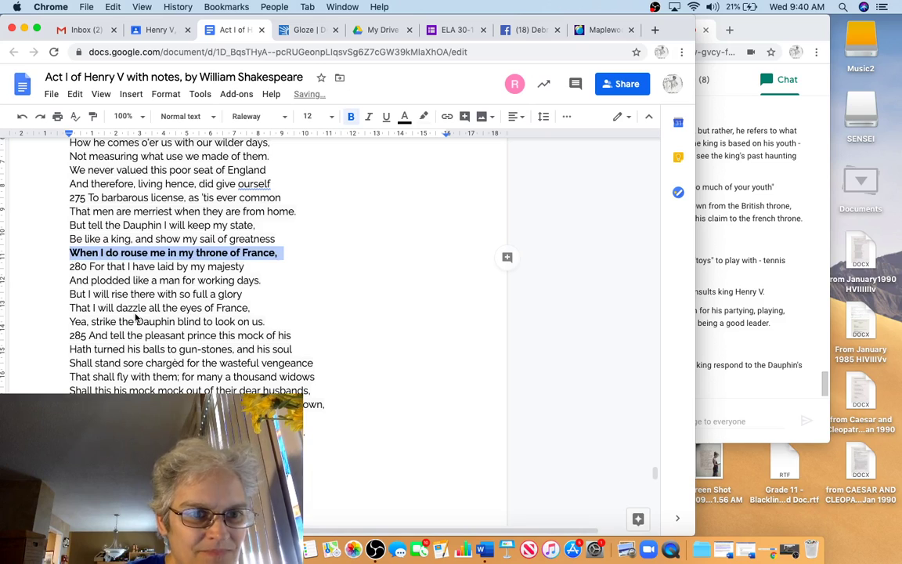
Bold lines 285–288 from 'And tell the pleasant prince' and the closing 'And tell the Dauphin…laugh at it.' passage.
scroll(124, 341, "down", 1)
scroll(123, 341, "down", 5)
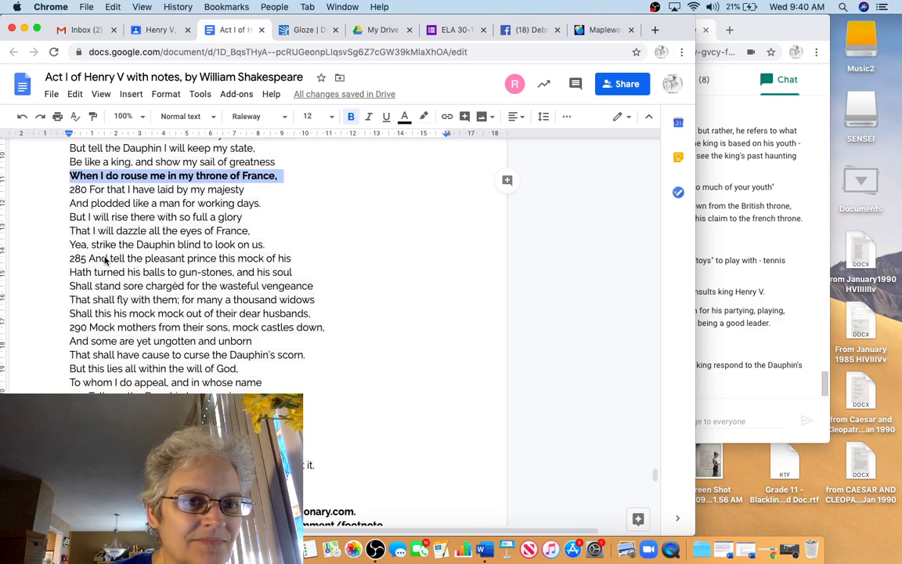
left_click(89, 260)
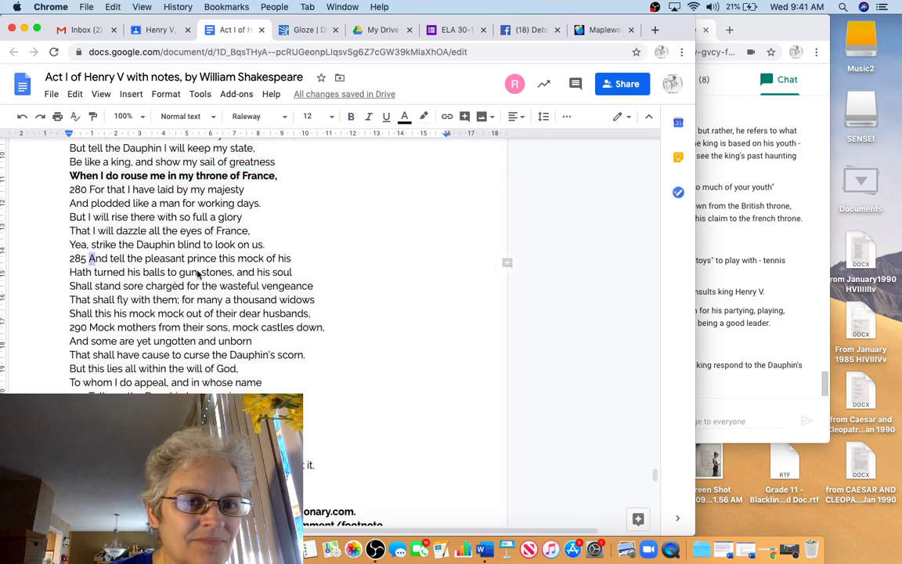
mouse_move(88, 260)
left_mouse_down()
mouse_move(316, 292)
mouse_move(155, 301)
mouse_move(180, 304)
left_mouse_up()
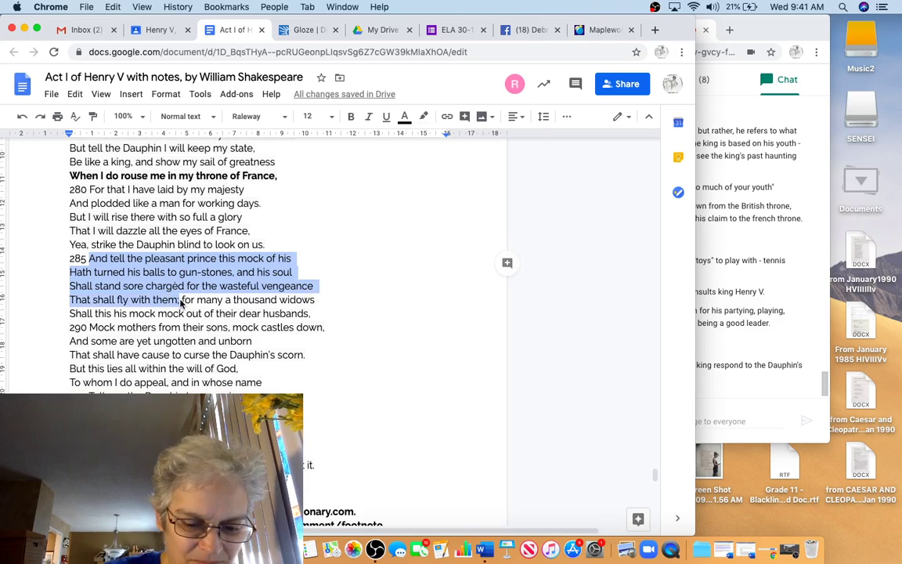
key("super+b")
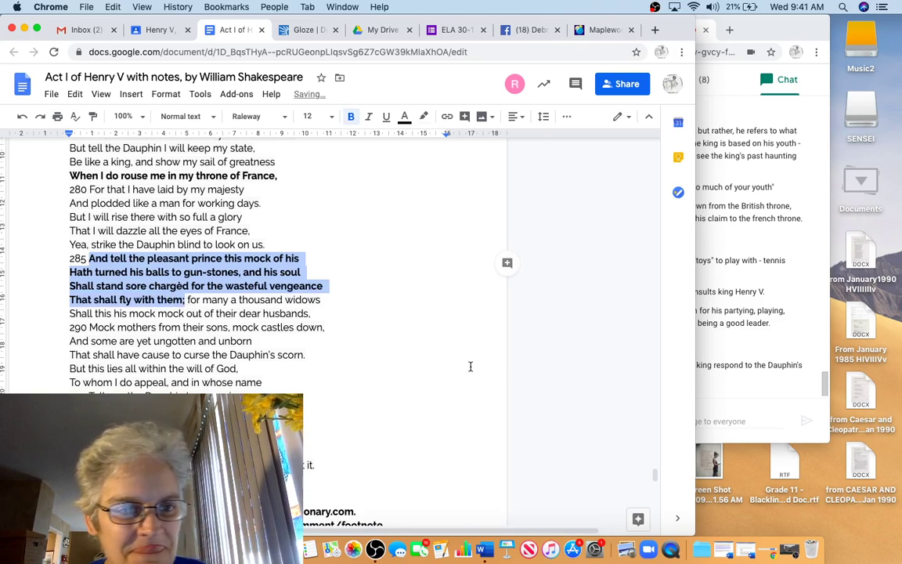
scroll(164, 387, "down", 2)
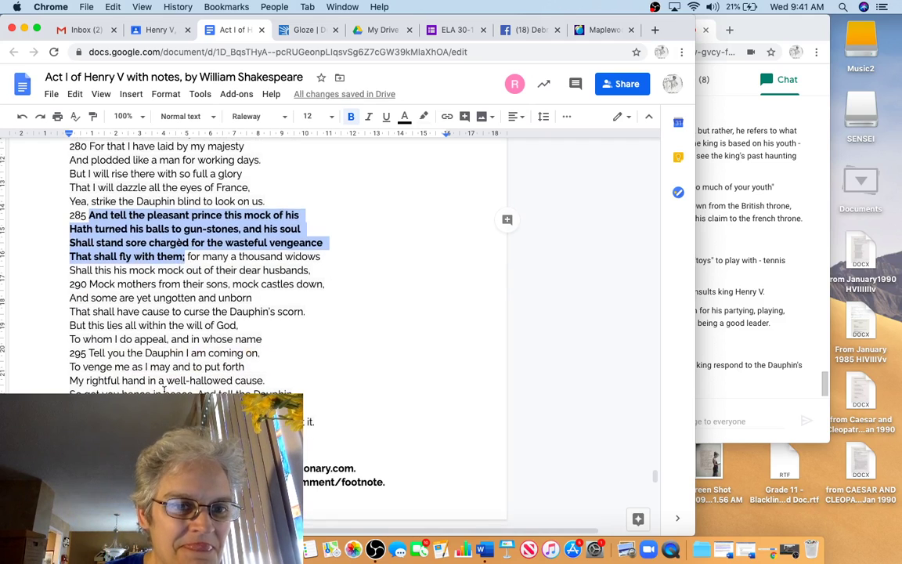
left_click(164, 391)
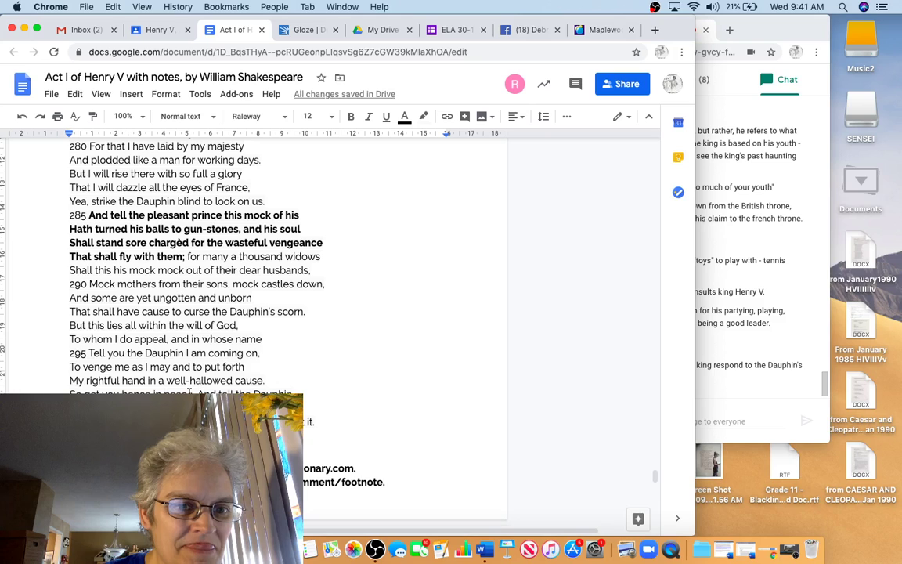
mouse_move(197, 394)
left_mouse_down()
mouse_move(283, 380)
mouse_move(318, 421)
left_mouse_up()
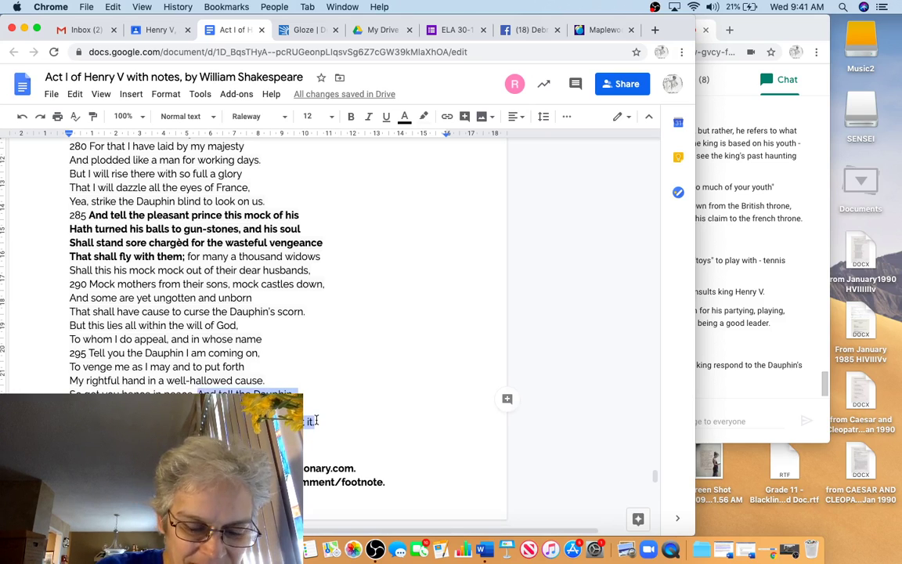
key("super+b")
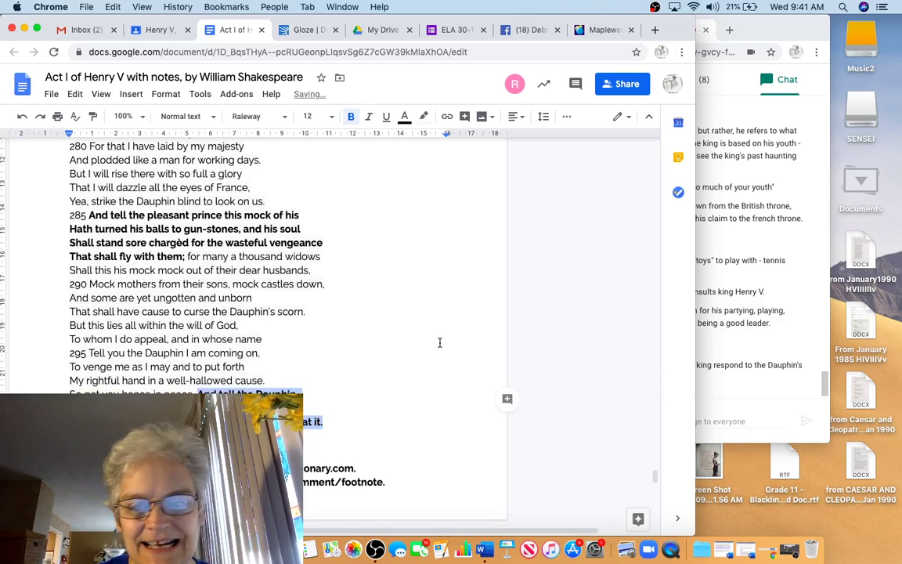
scroll(440, 342, "up", 3)
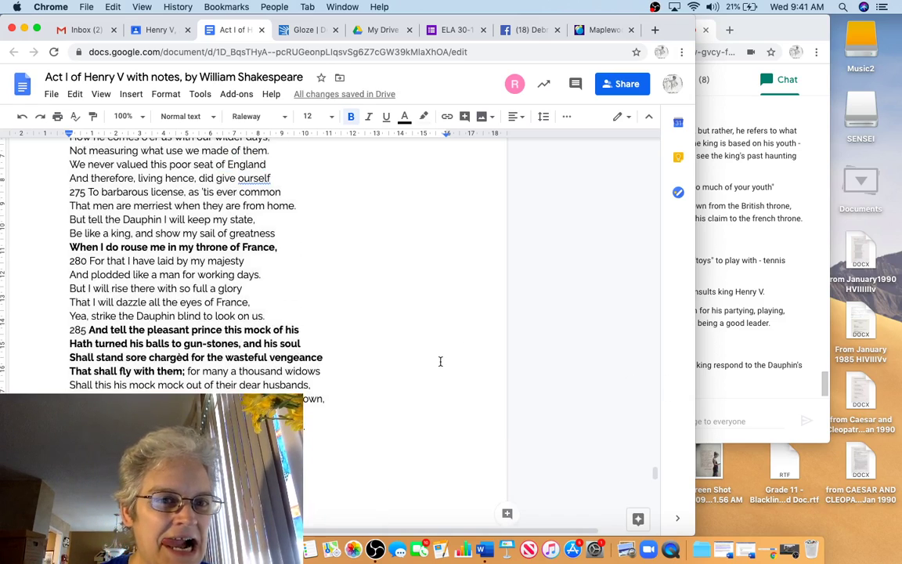
scroll(440, 361, "up", 5)
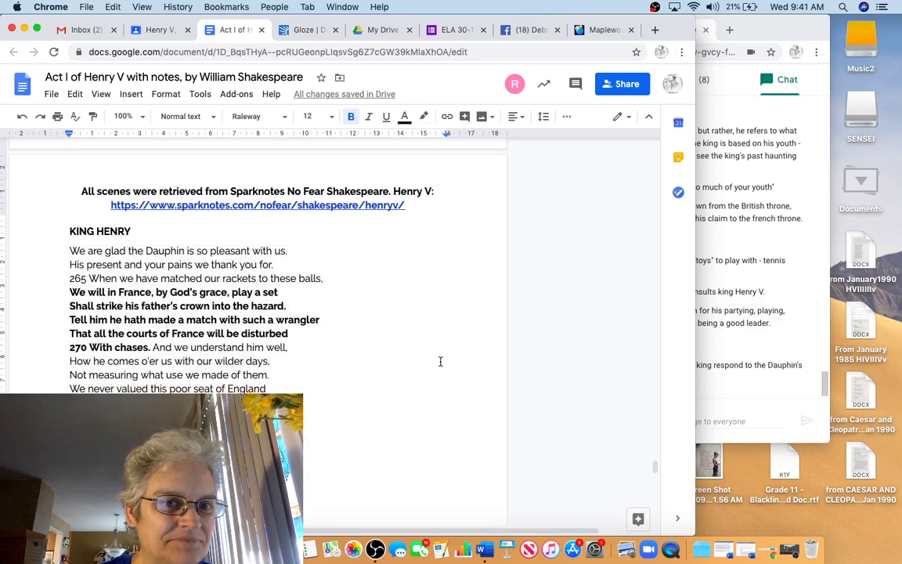
scroll(440, 361, "down", 2)
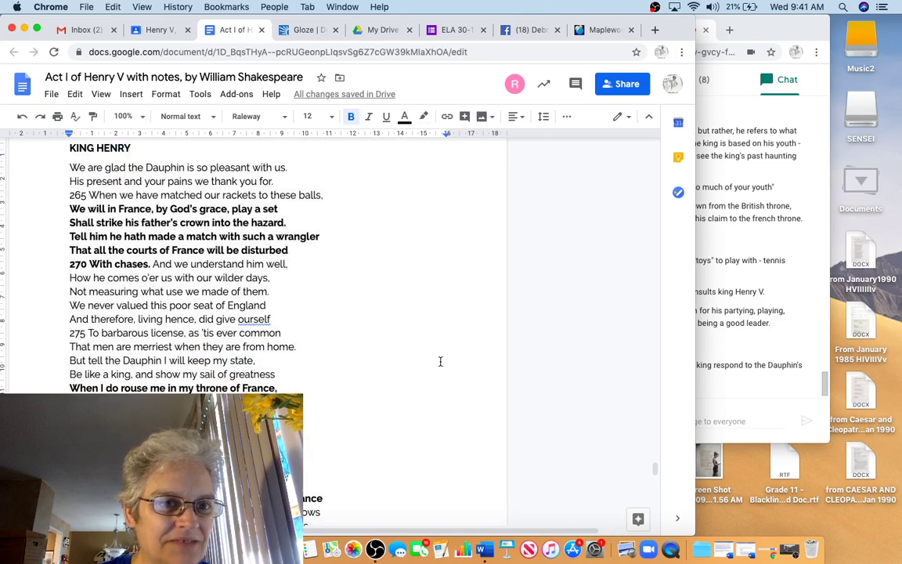
Post the bolded line range 266-270 in the Meet chat after checking it against the notes.
left_click(751, 421)
type("2")
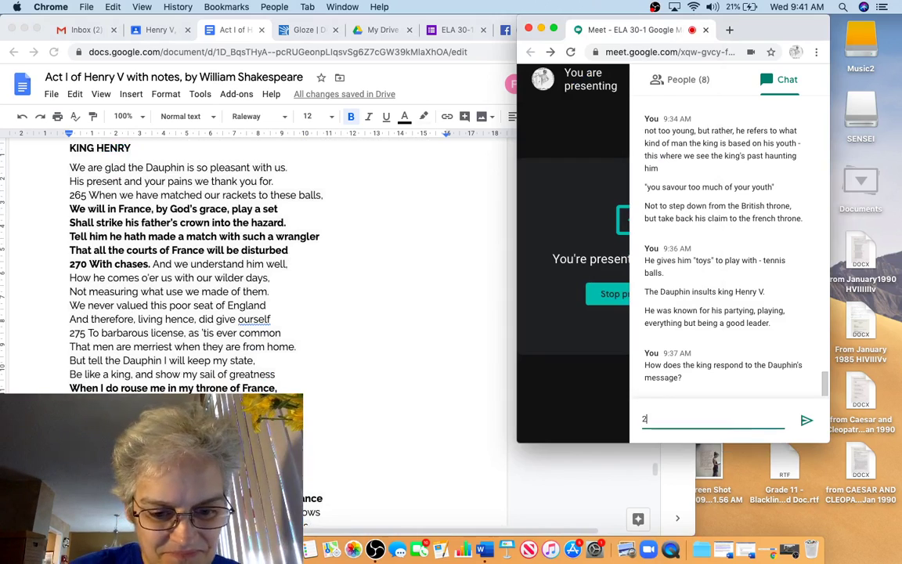
type("666-270")
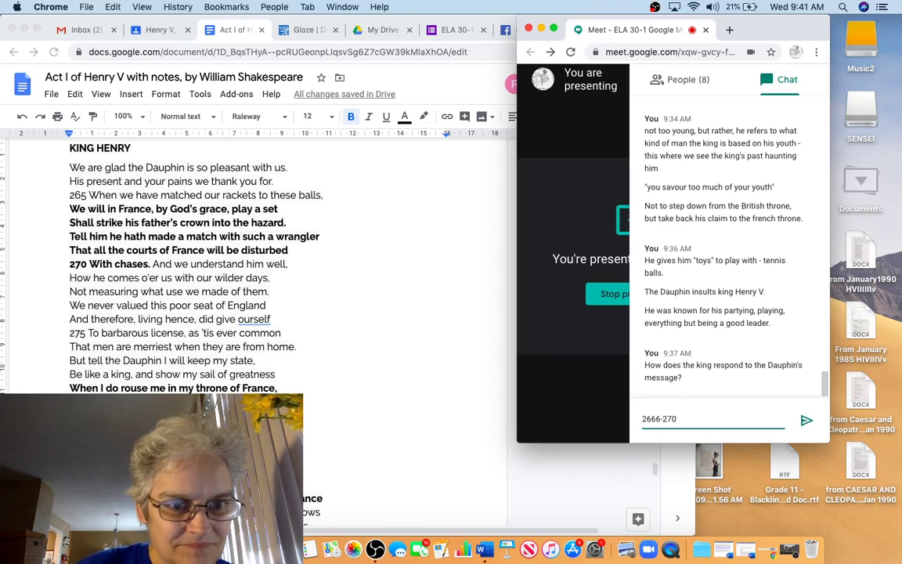
type(".")
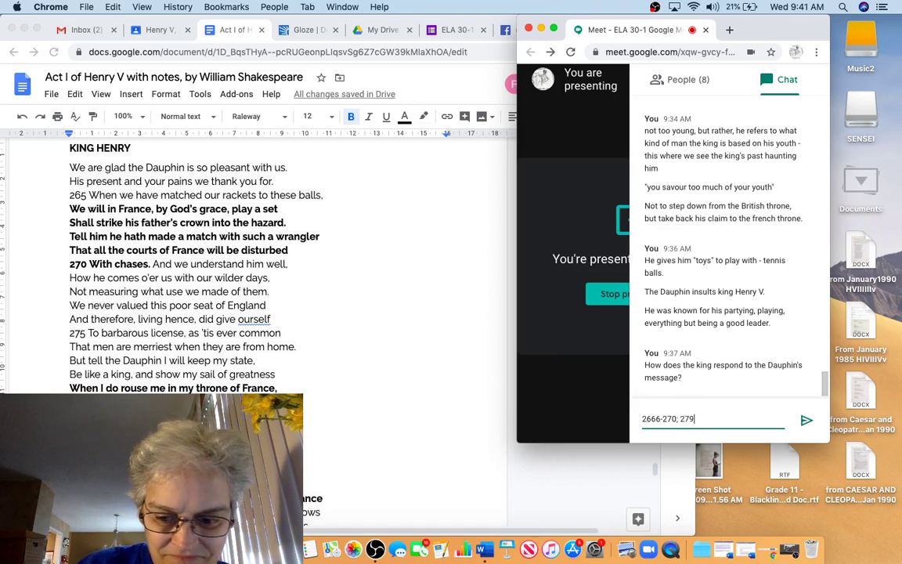
type(".")
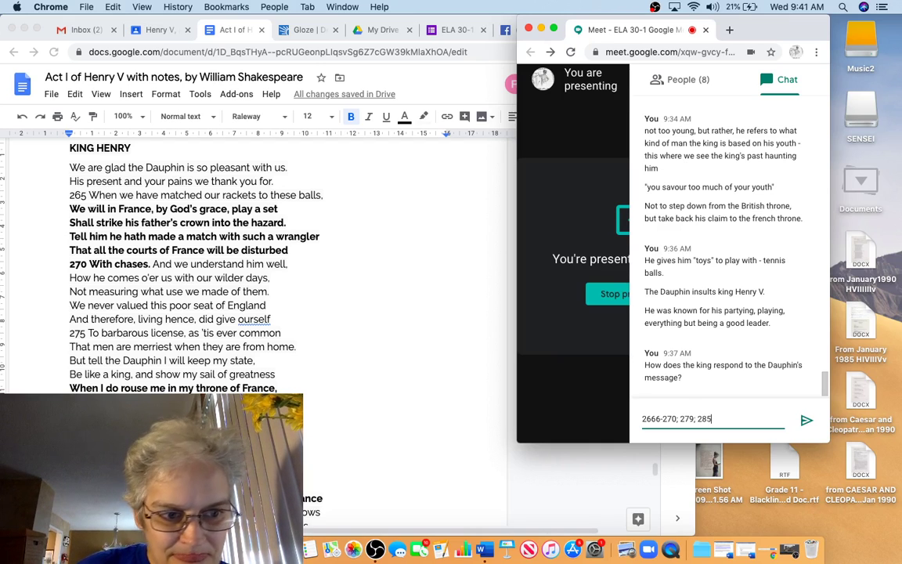
type("-288")
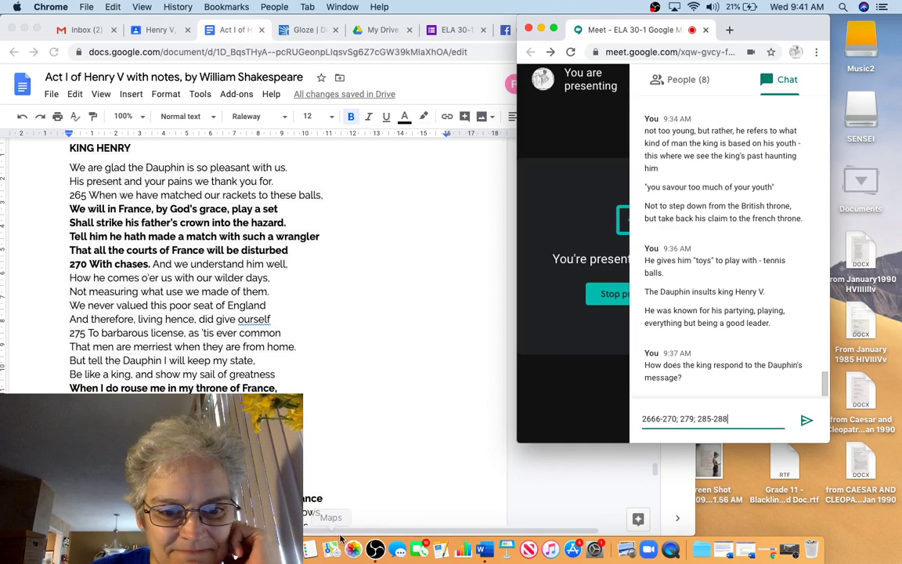
scroll(334, 514, "down", 1)
scroll(334, 515, "down", 1)
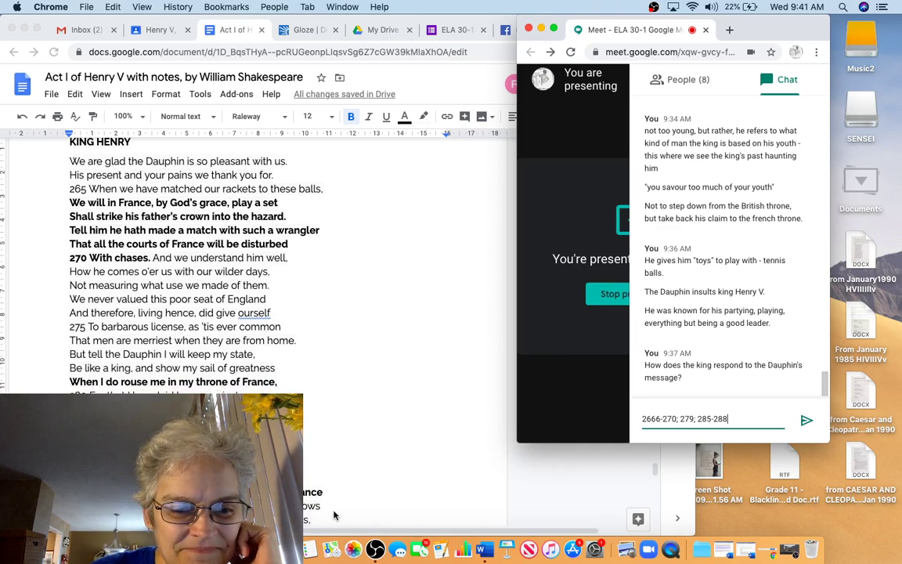
left_click(334, 514)
scroll(334, 515, "down", 2)
scroll(337, 425, "down", 10)
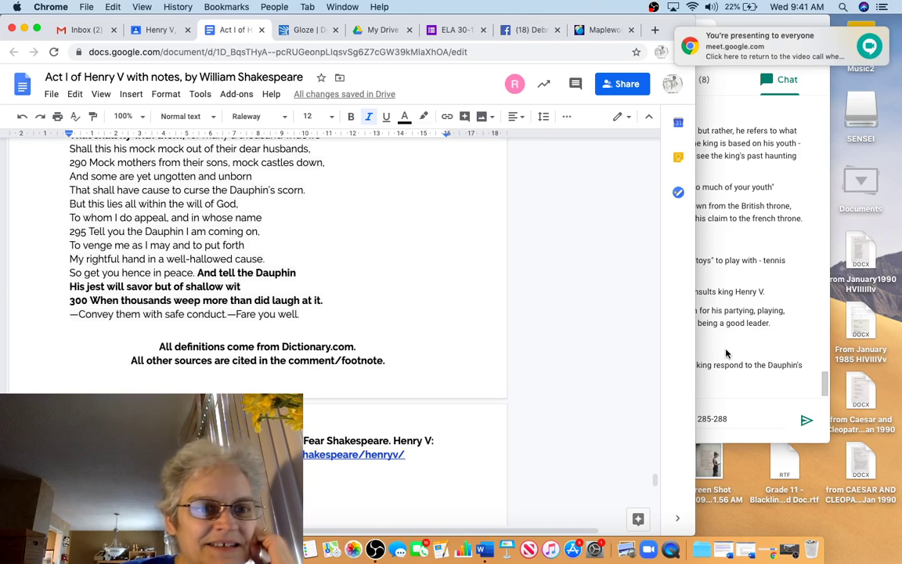
left_click(729, 421)
type("; 298-300")
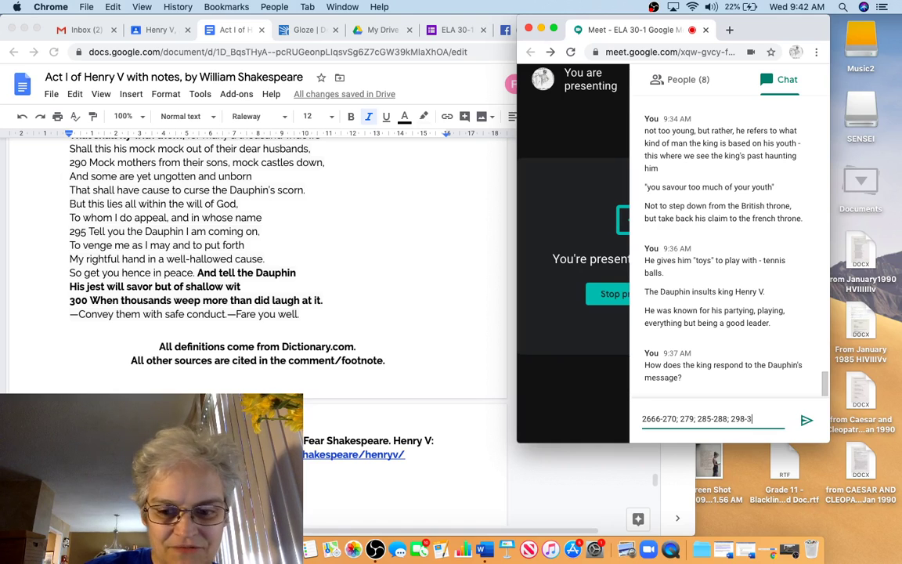
left_click(807, 420)
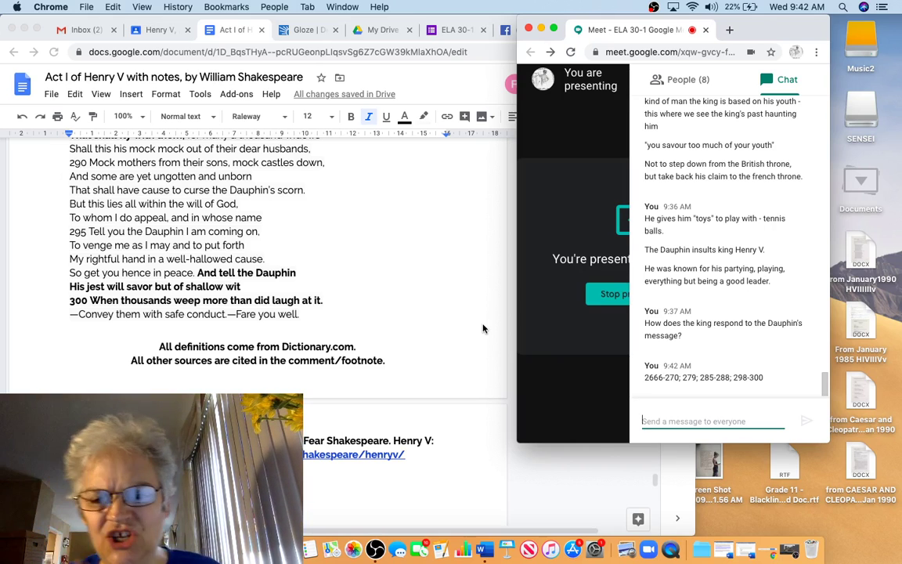
type("266-270")
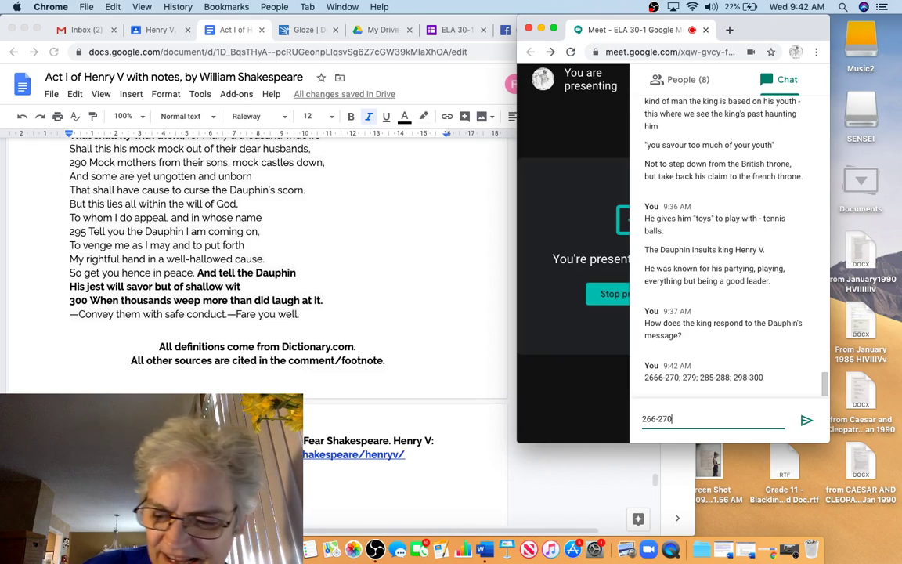
key("Return")
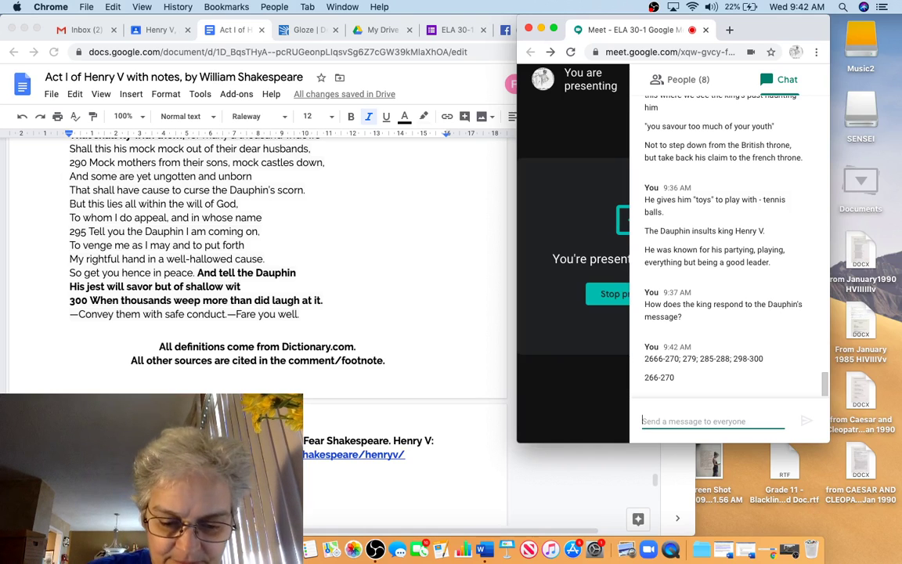
Send a chat message explaining King Henry's response.
type("Because the Dauphin has made a j")
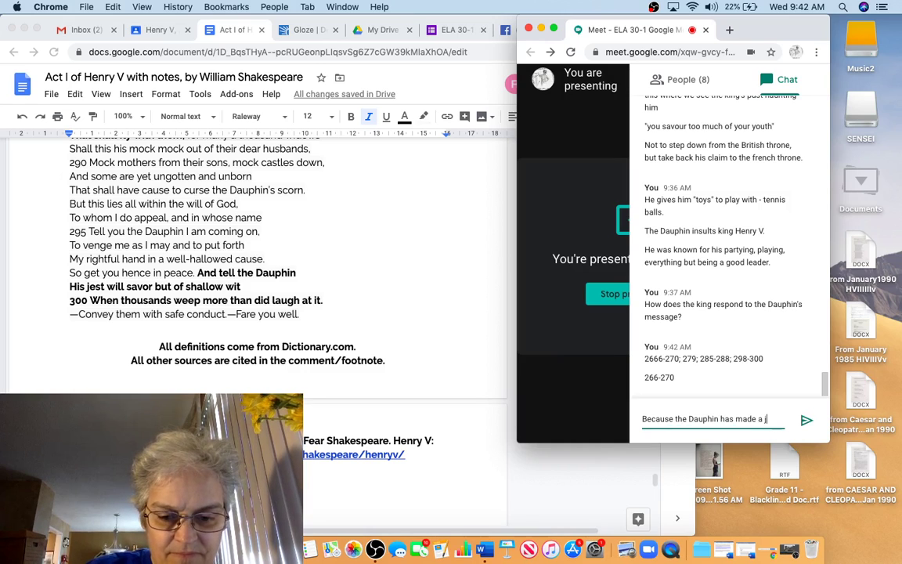
type("oke of the you")
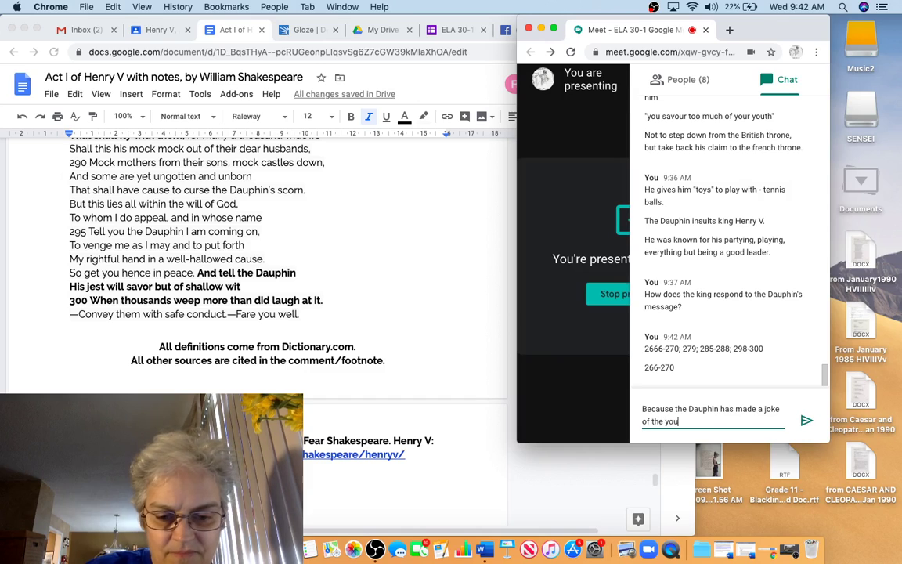
type("ng king, he now intends")
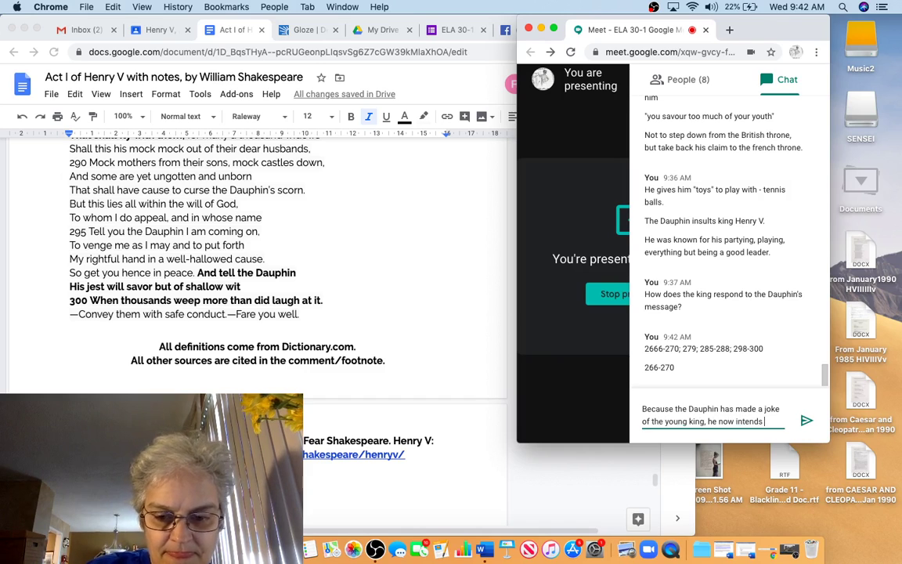
type("....")
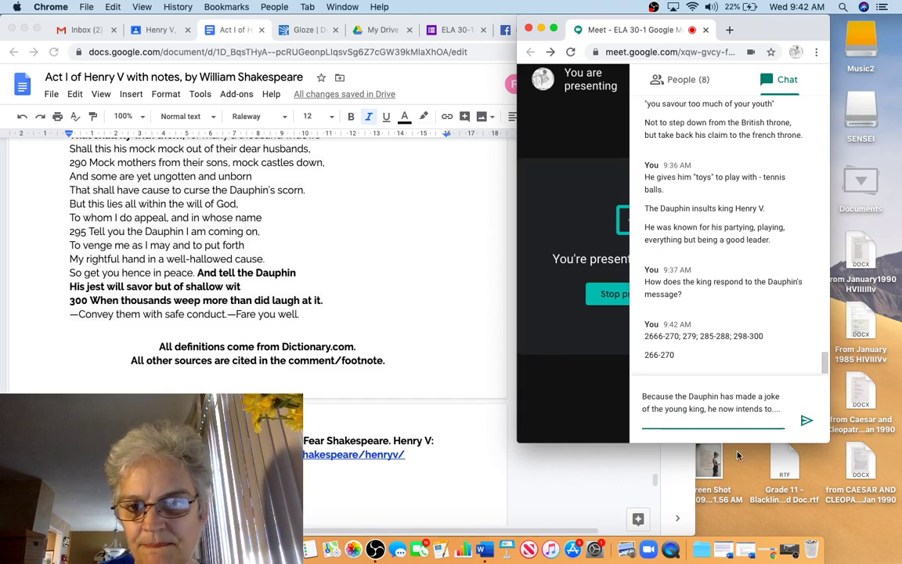
left_click(807, 423)
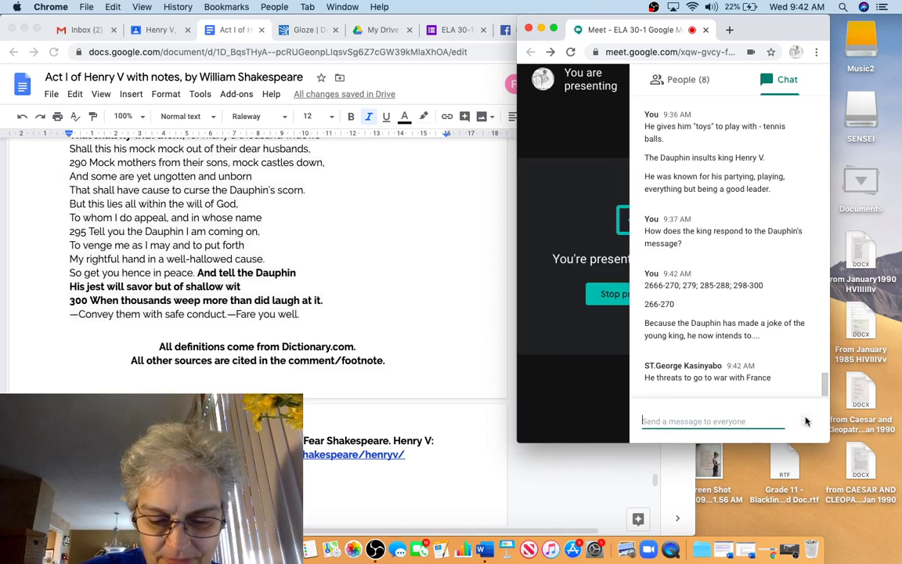
Draft 'And France will suffer - many French men will die because of the Dauphin's jest', dropping 'stupid'.
type("and France will suffer - ")
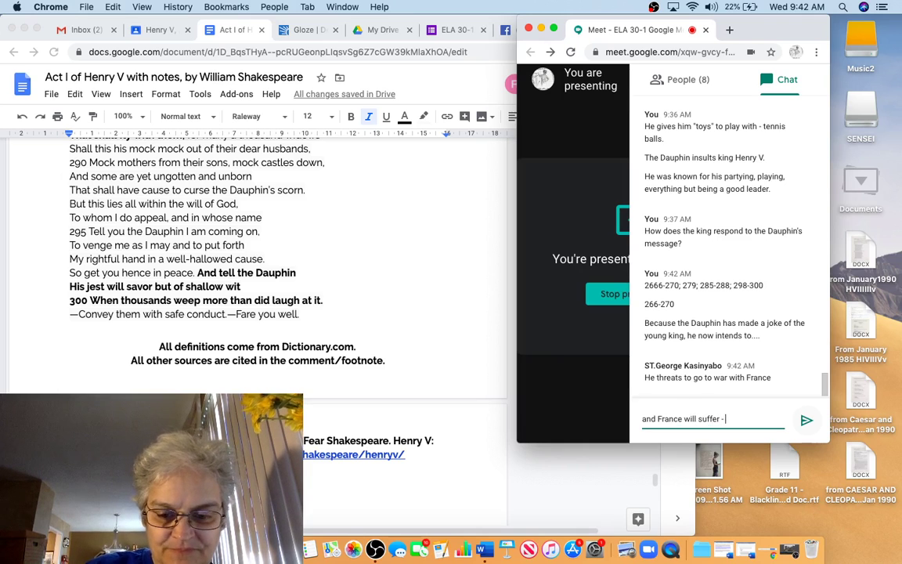
type("many French")
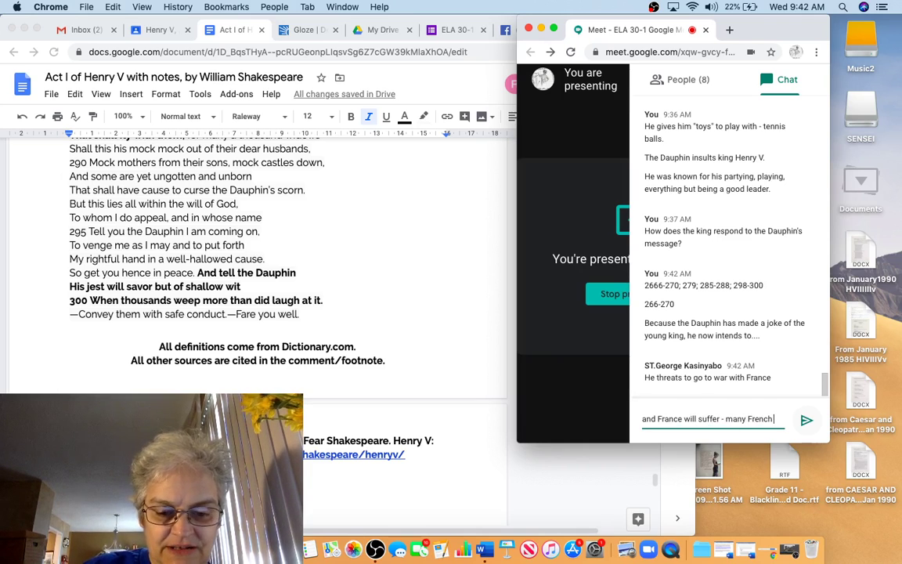
type(" men will die")
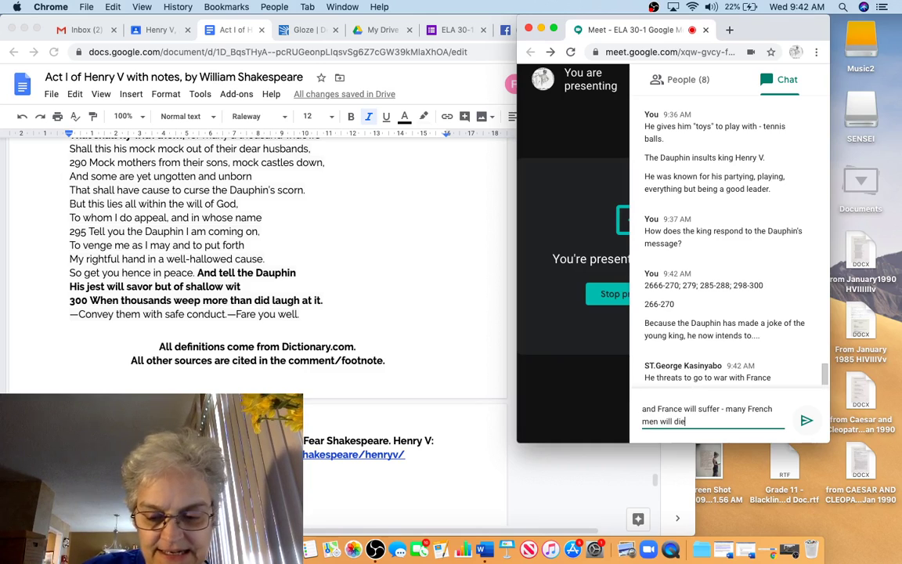
type(" because of the Dauphin's")
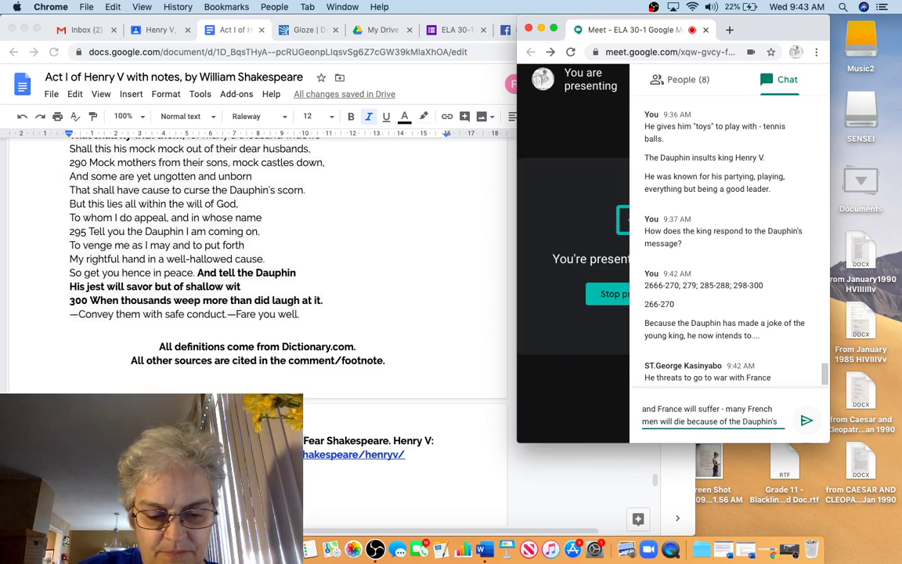
type(" stu")
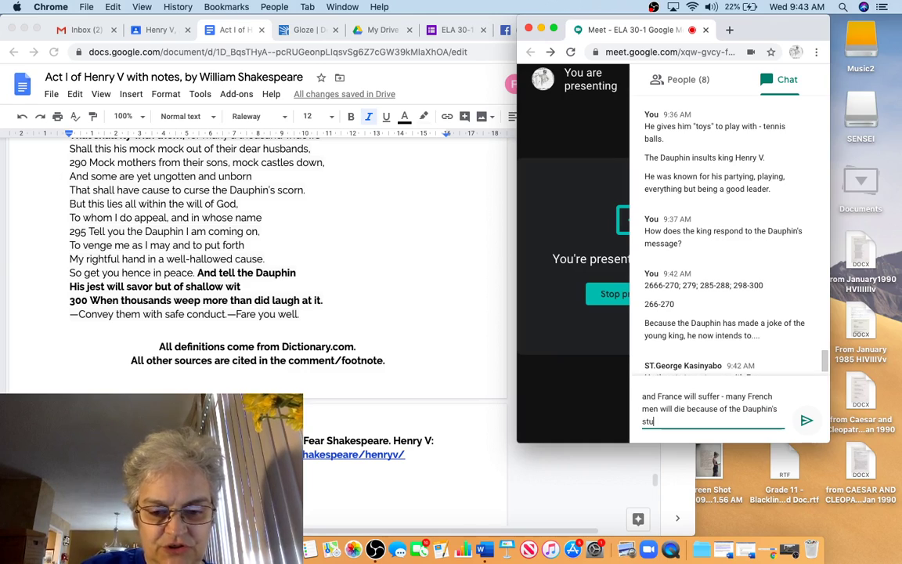
type("pid jest")
key("Left")
key("Left")
key("Left")
key("BackSpace")
key("BackSpace")
key("BackSpace")
key("BackSpace")
double_click(647, 397)
type("And")
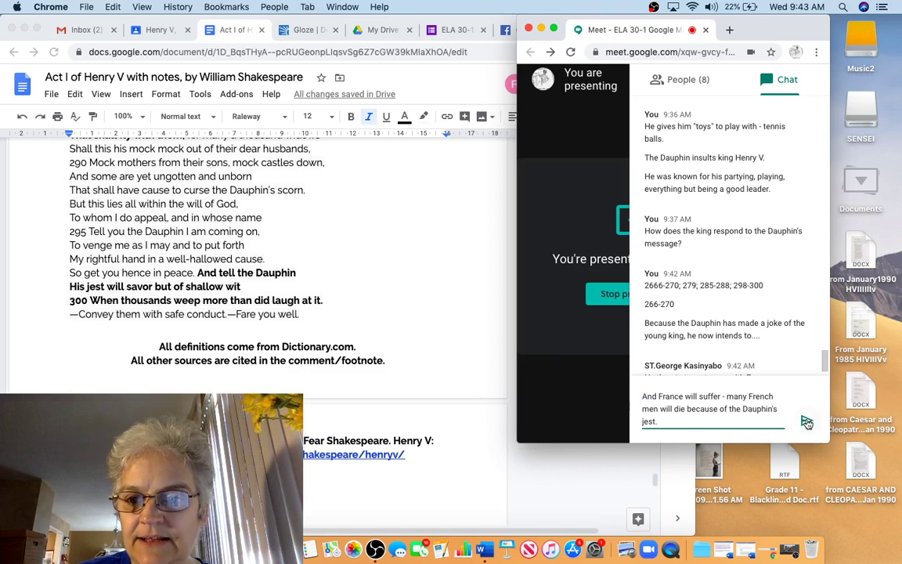
Send the France message, then go to King Henry's reply below Exeter's 'This was a merry message.'.
left_click(806, 420)
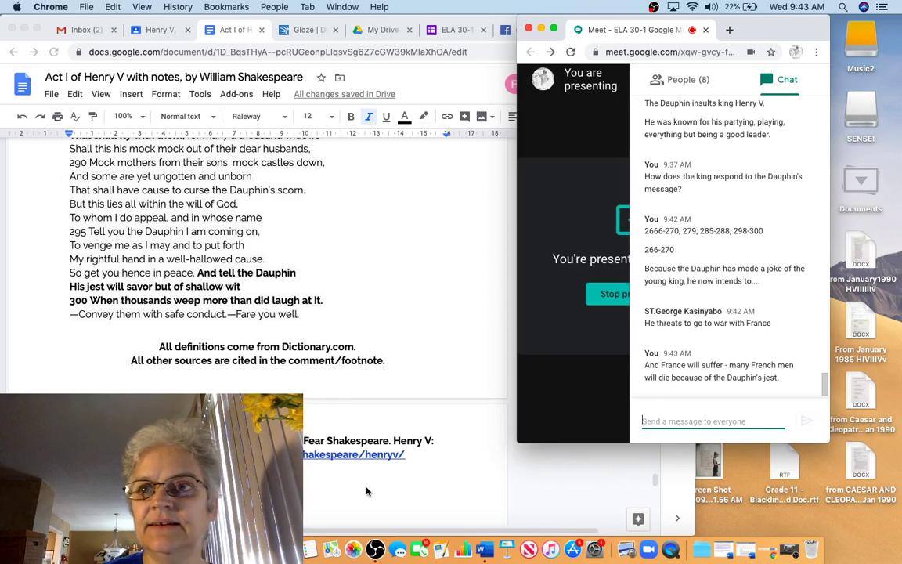
scroll(361, 487, "down", 5)
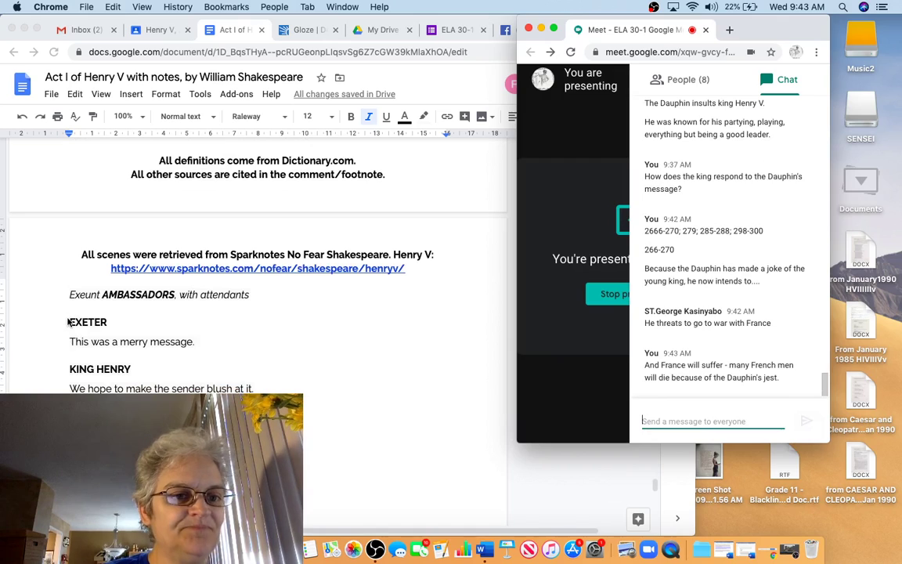
left_click(67, 323)
left_click(70, 342)
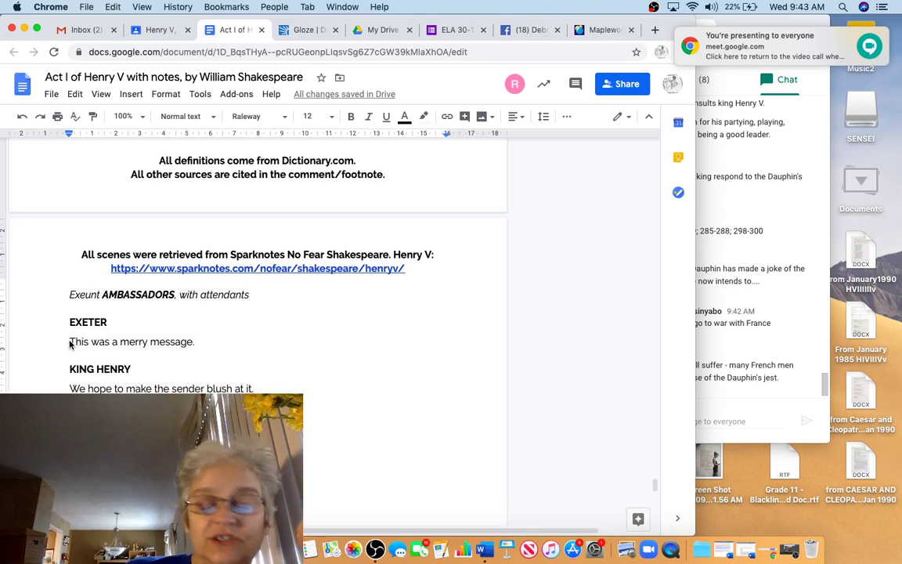
key("Down")
key("Down")
key("Down")
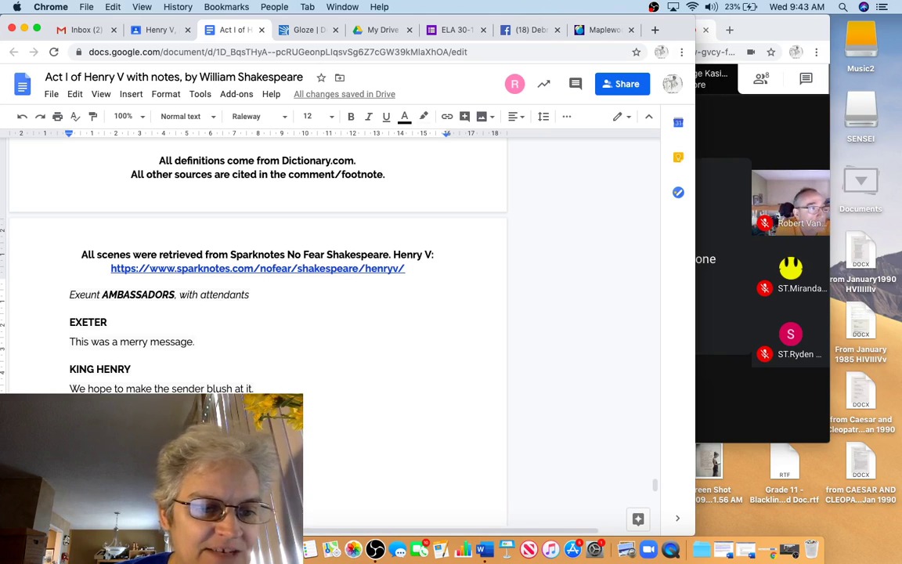
scroll(259, 266, "down", 1)
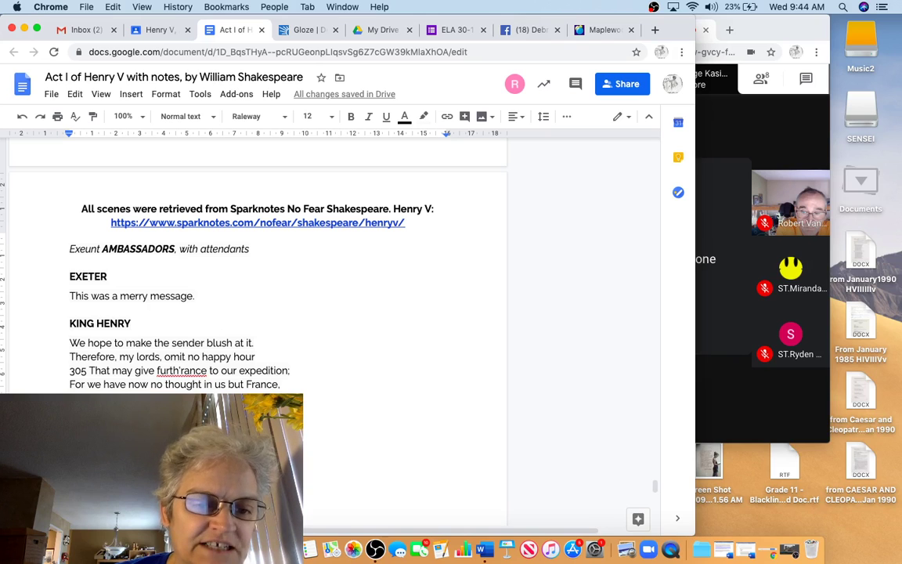
scroll(258, 266, "down", 2)
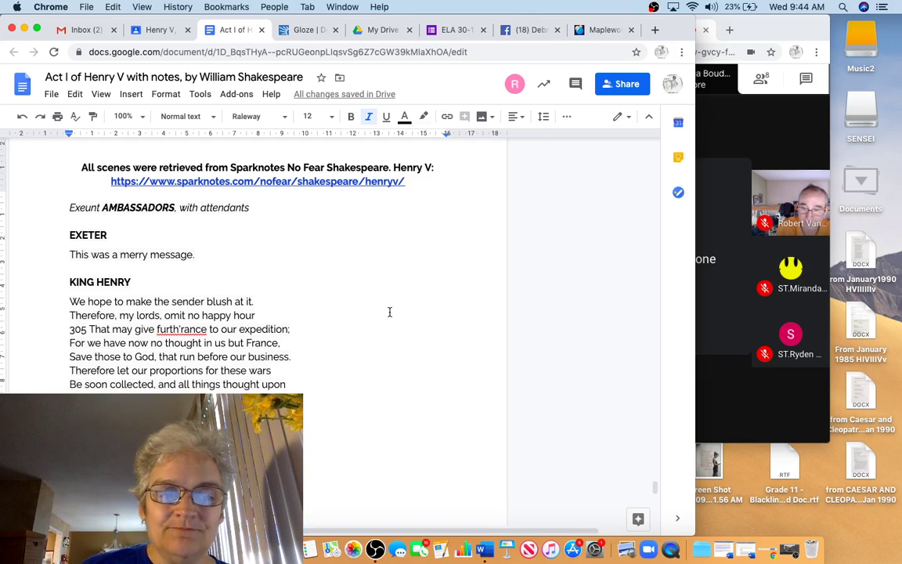
Remove 'Act I Review - ' from the heading and append ' - A summative'.
scroll(389, 312, "down", 15)
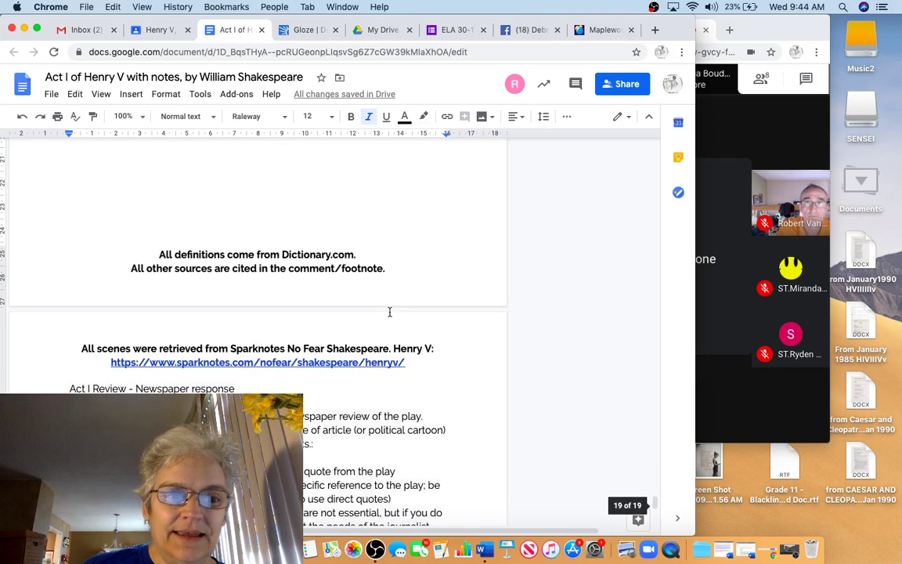
scroll(390, 311, "down", 3)
scroll(390, 312, "up", 1)
left_click(136, 280)
left_click_drag(135, 280, 61, 279)
key("BackSpace")
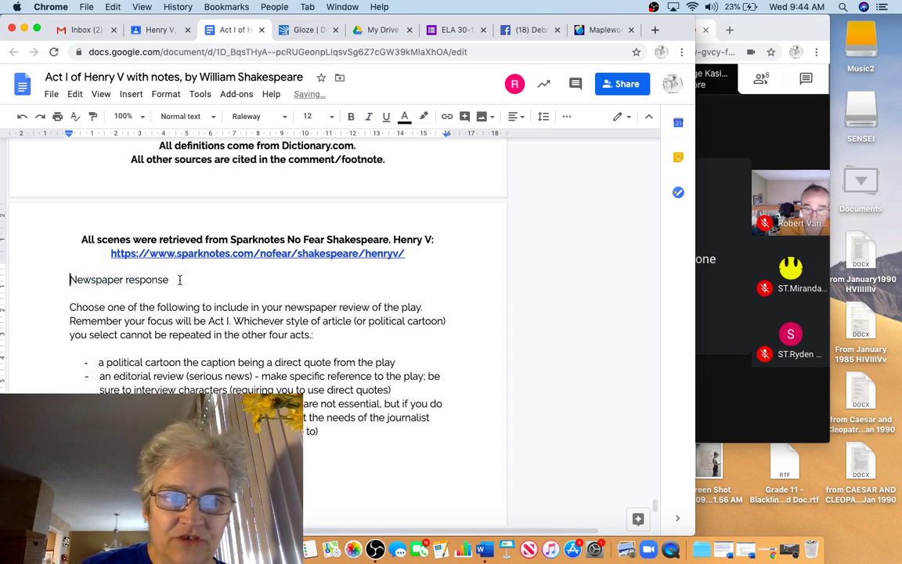
left_click(179, 280)
type("- A")
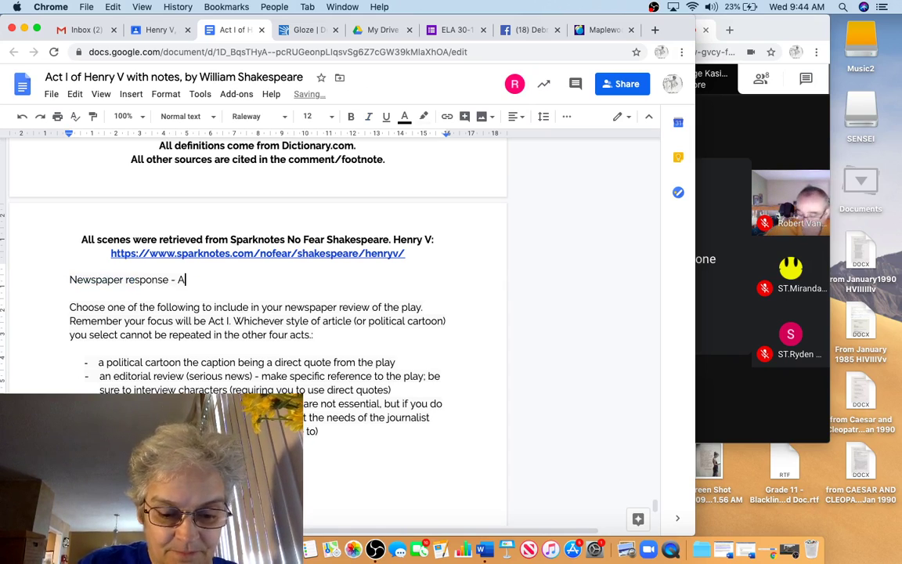
type(" summative")
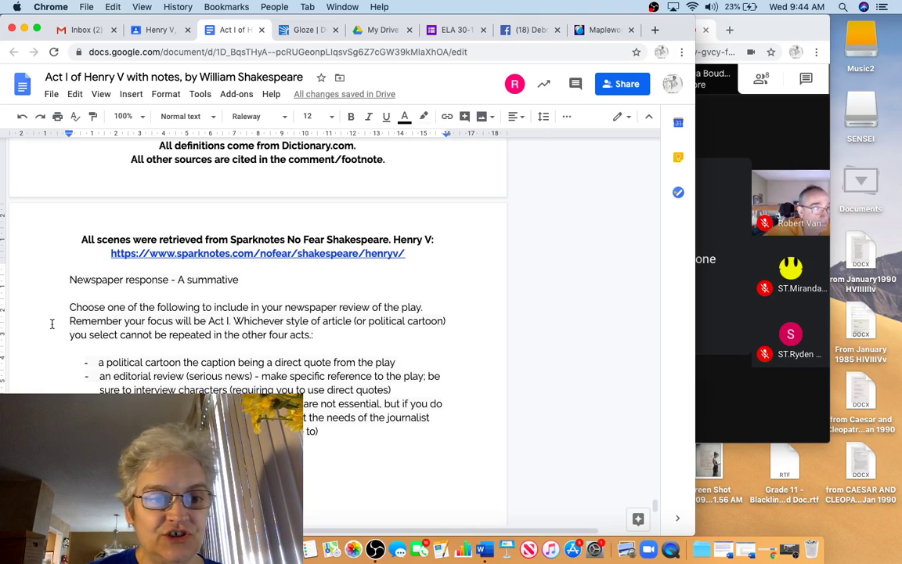
Review the article-style bullet list and place the cursor before 'play' in the instructions.
scroll(100, 365, "right", 3)
left_click_drag(70, 362, 282, 429)
left_click(235, 362)
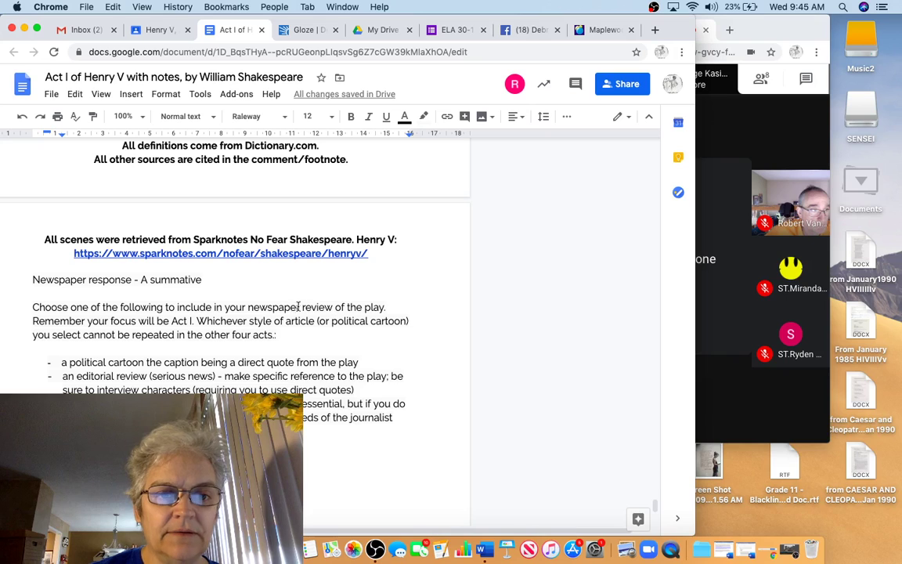
left_click_drag(302, 308, 365, 307)
left_click(365, 307)
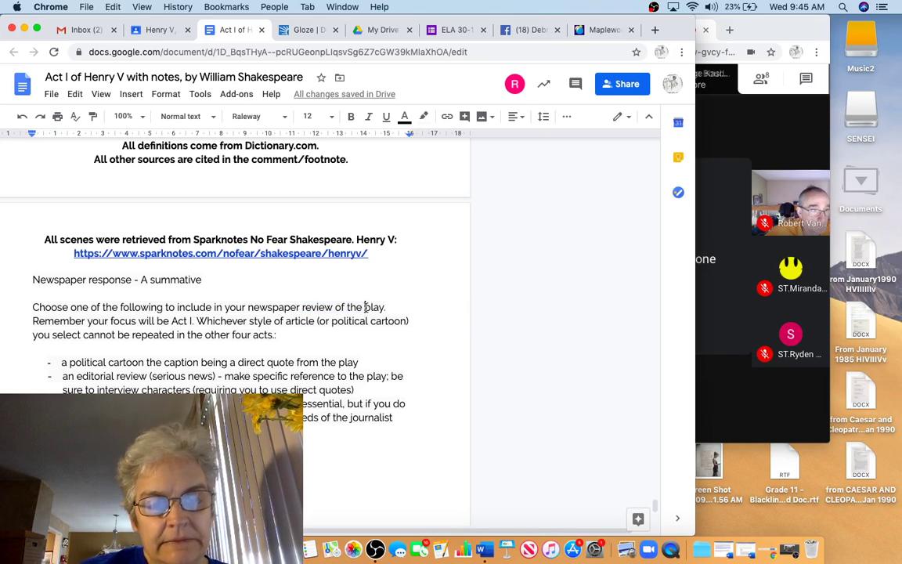
Insert 'whole' before 'play.' in the 'Choose one…' paragraph, then move into the editorial bullet.
type("whole play.")
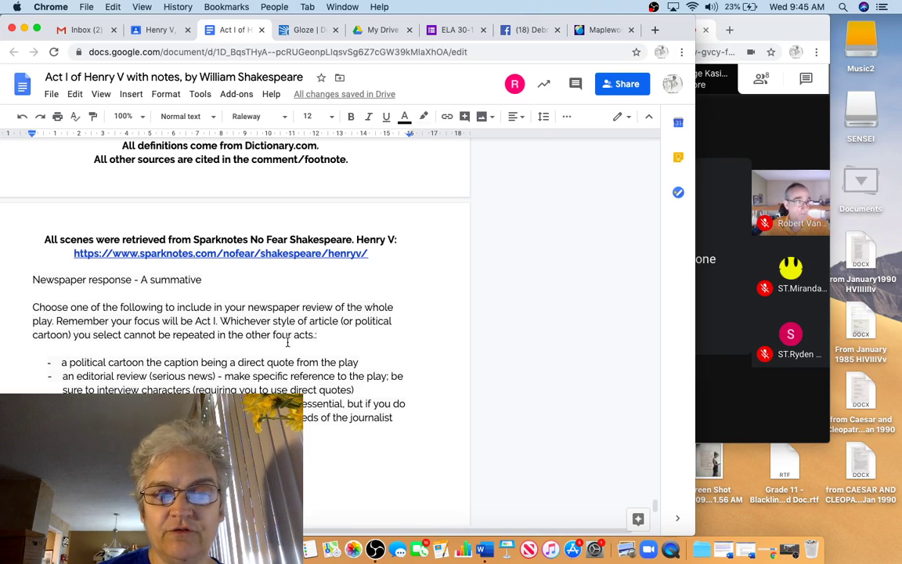
left_click(119, 361)
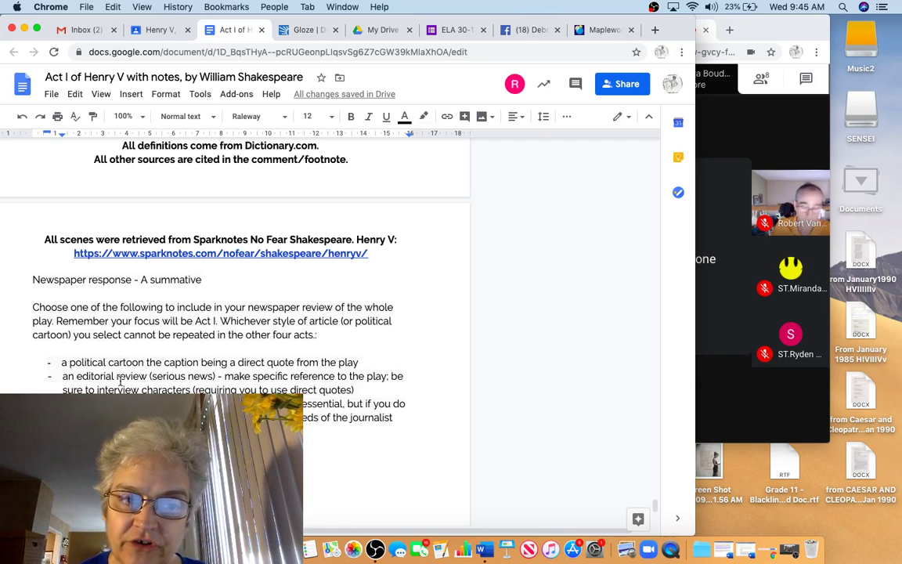
left_click(118, 376)
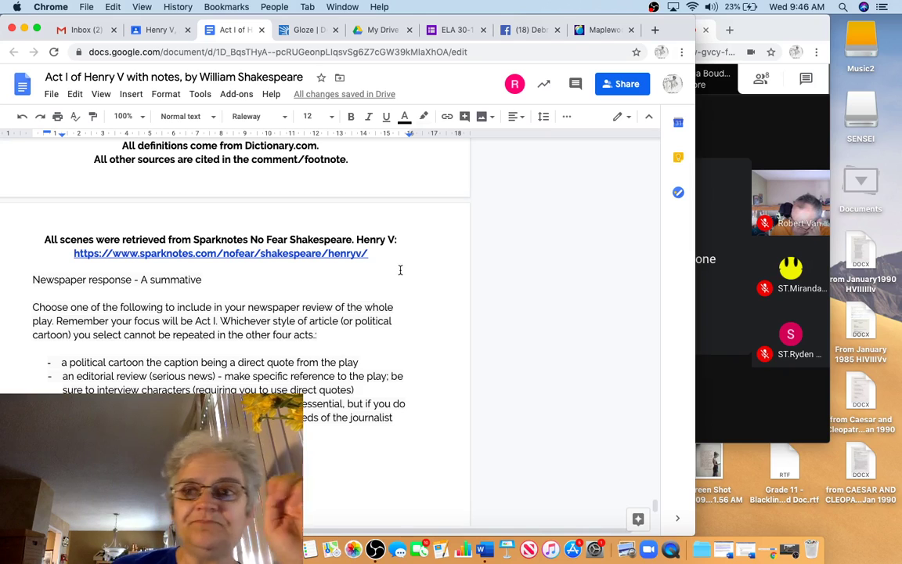
Bring the Meet call forward and reopen its Chat panel.
left_click(715, 202)
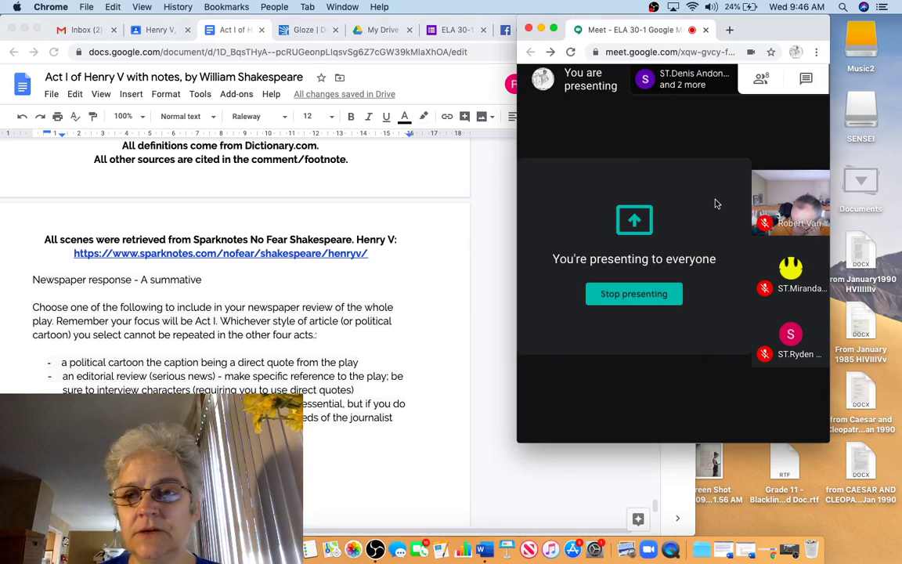
left_click(806, 79)
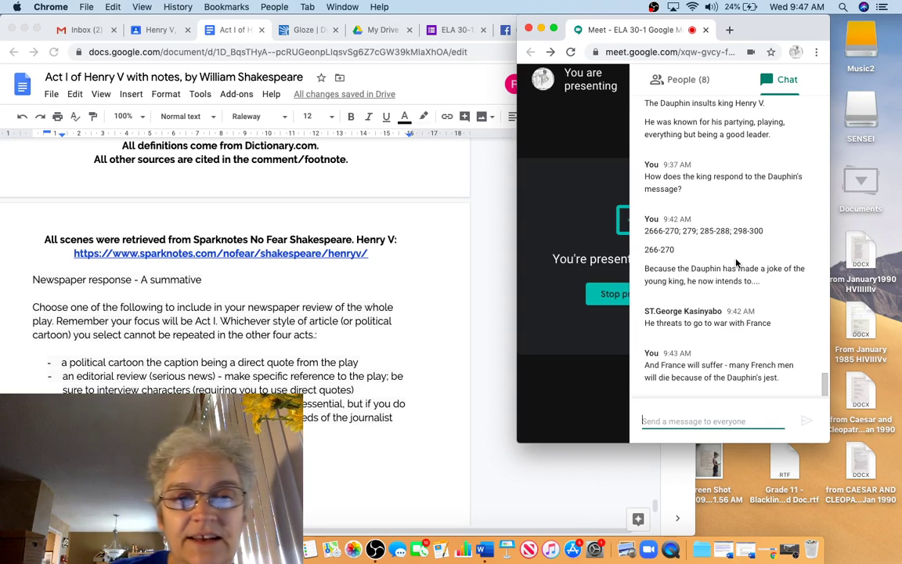
Return to the notes and scroll up to the Sparknotes credit above lines 200–205.
left_click(148, 183)
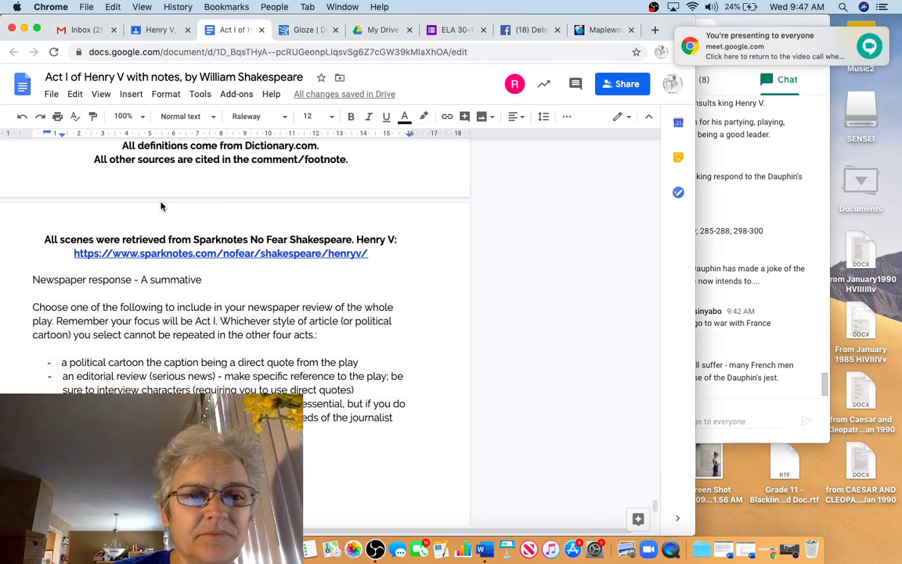
scroll(161, 202, "up", 5)
scroll(161, 202, "down", 5)
scroll(160, 202, "up", 8)
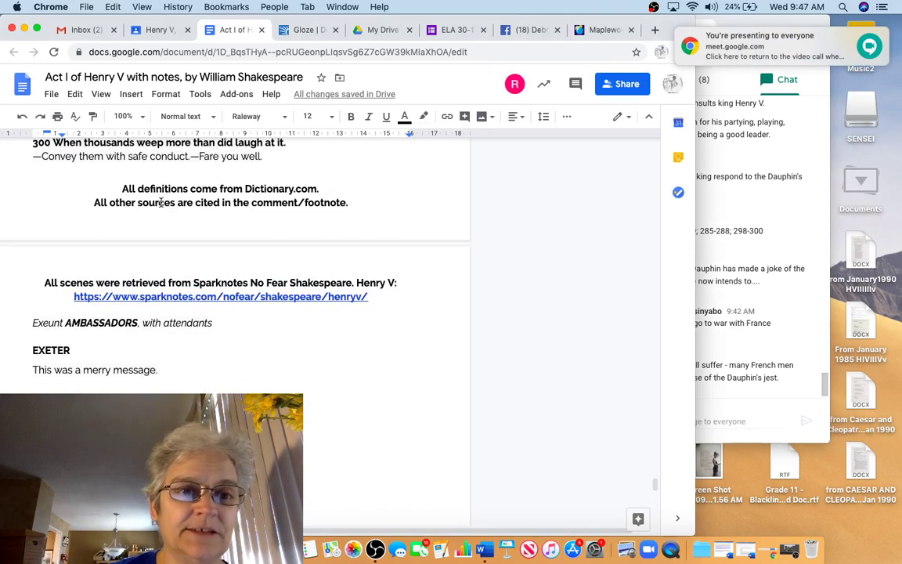
scroll(161, 202, "up", 5)
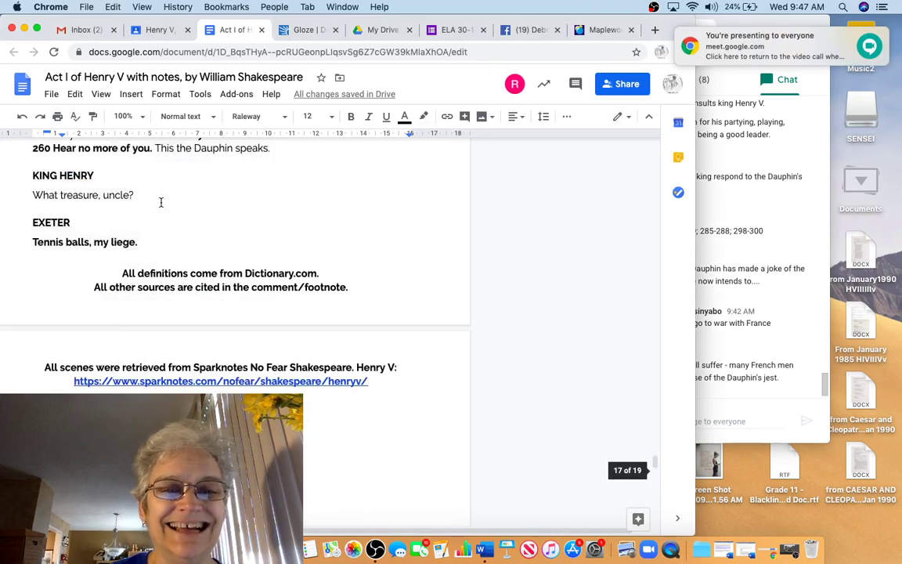
scroll(161, 202, "up", 15)
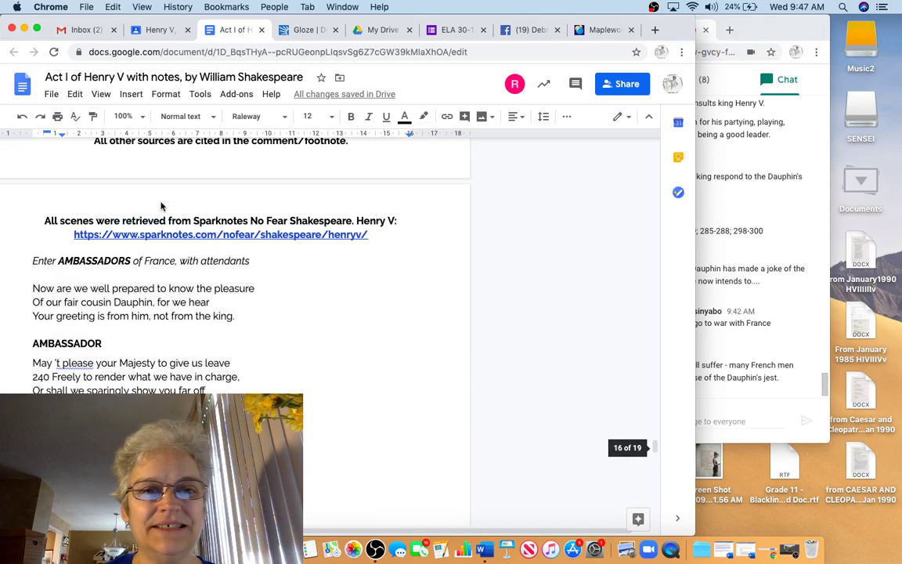
scroll(161, 206, "up", 15)
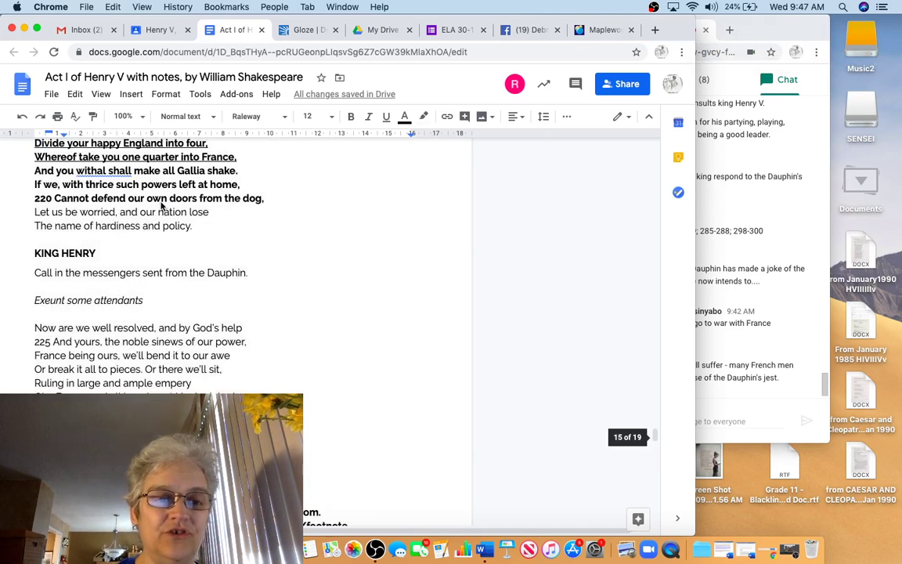
scroll(162, 205, "up", 8)
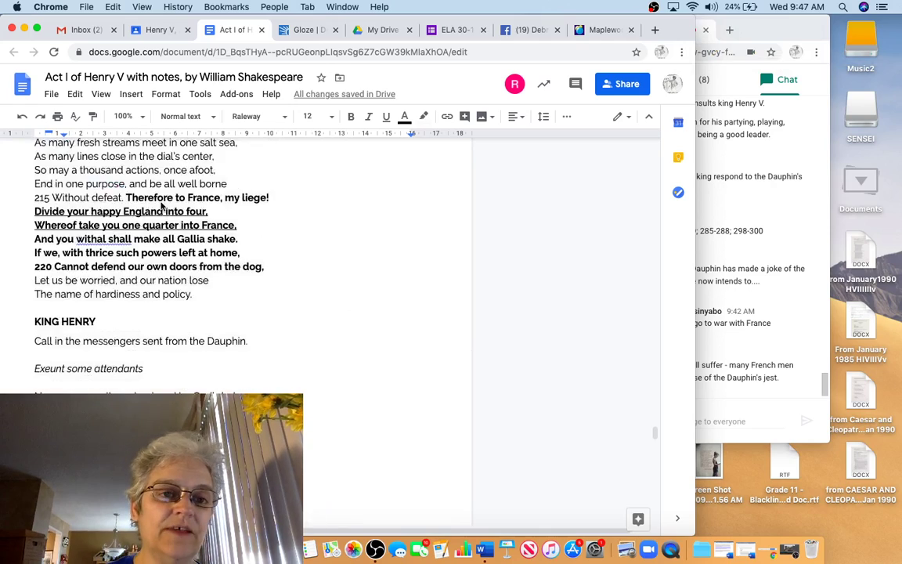
scroll(161, 204, "up", 2)
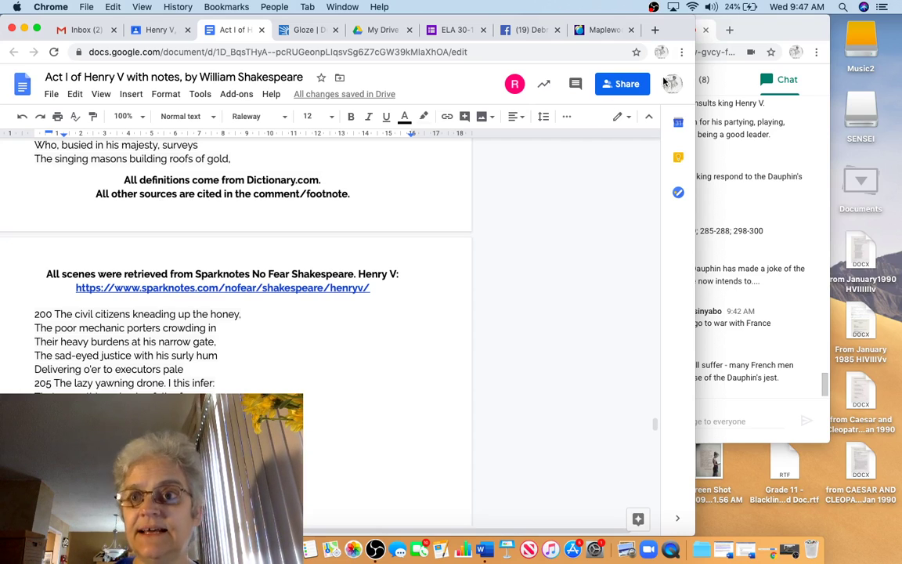
Bring the Google Meet call window with its chat messages back to the front.
left_click(729, 139)
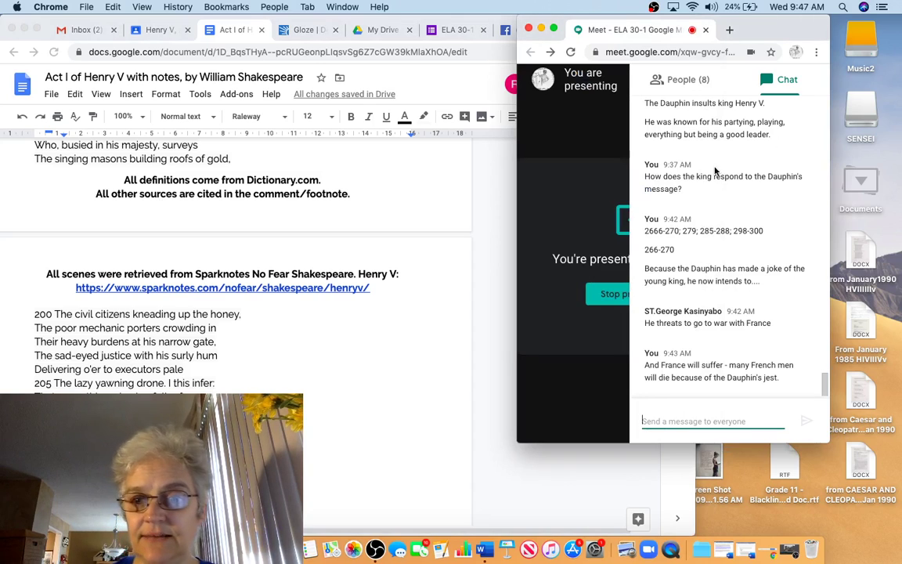